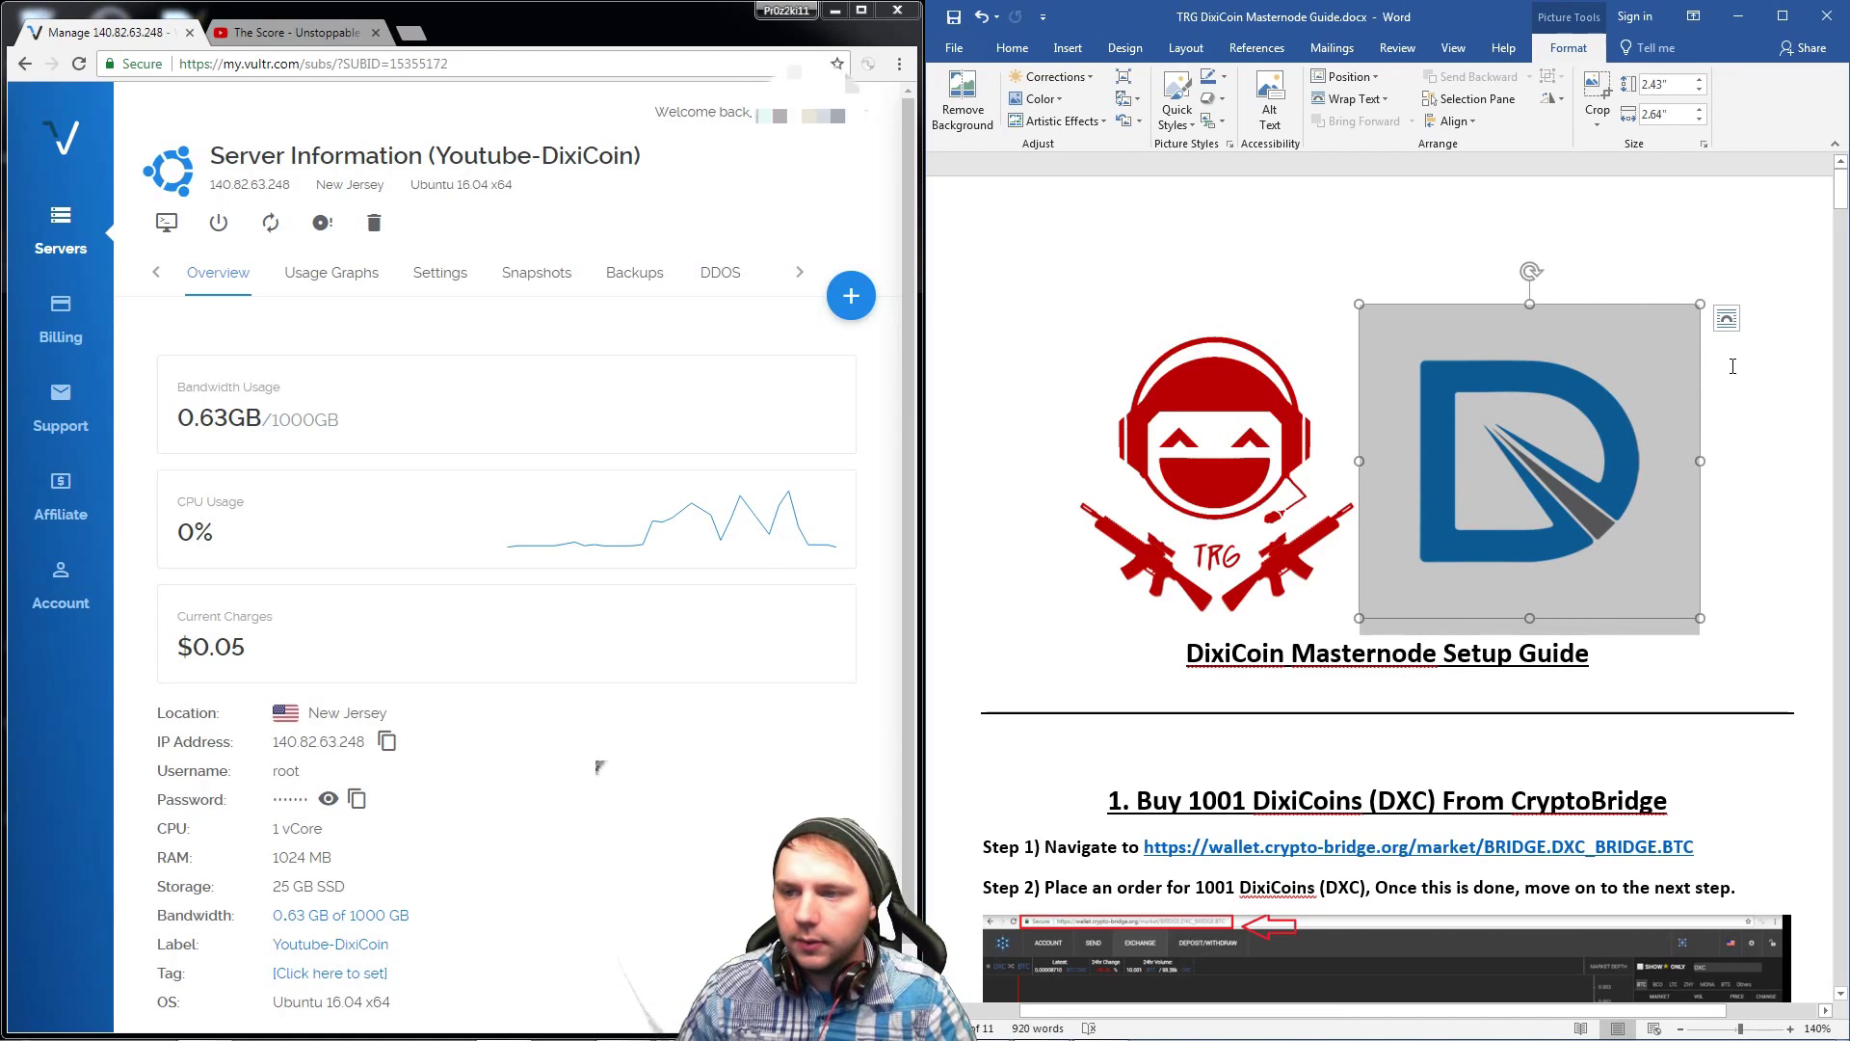
Step: Deselect the D logo and scroll through section 1's two CryptoBridge steps and annotated screenshot
left_click(1498, 459)
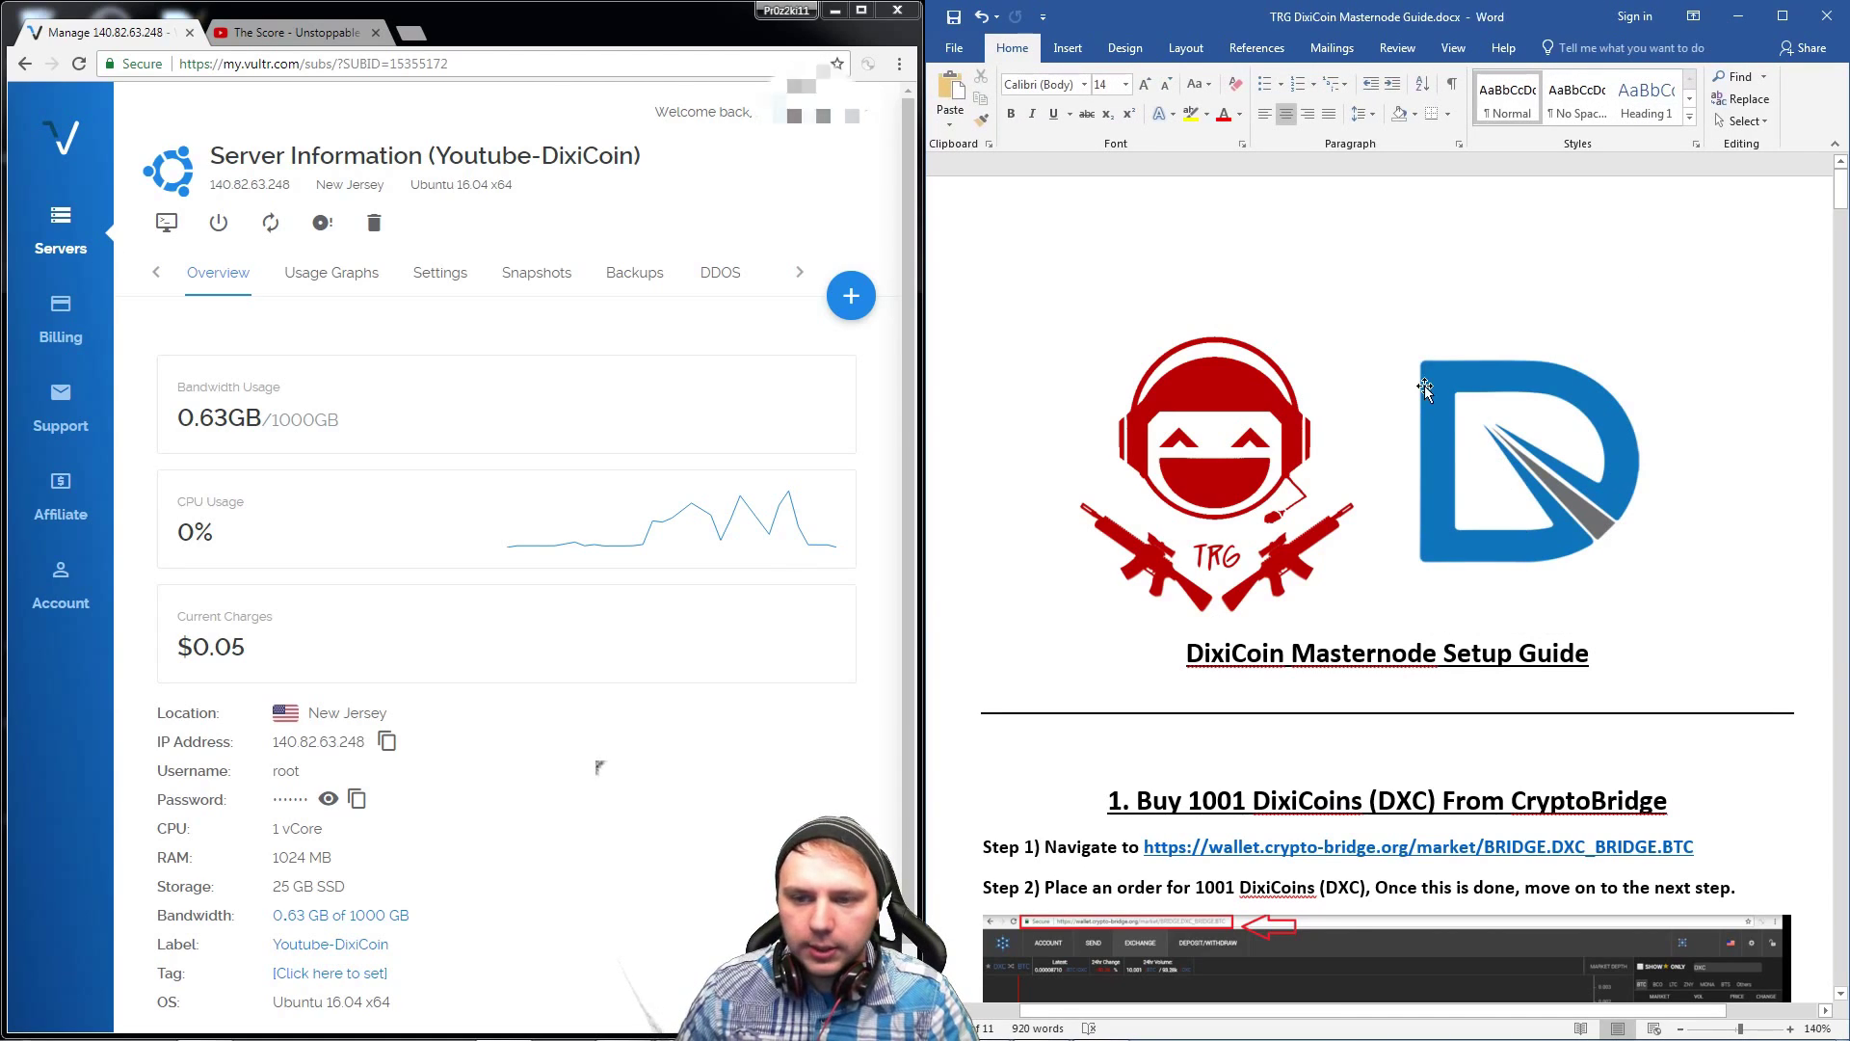
scroll(1678, 429, "down", 1)
scroll(1677, 429, "up", 1)
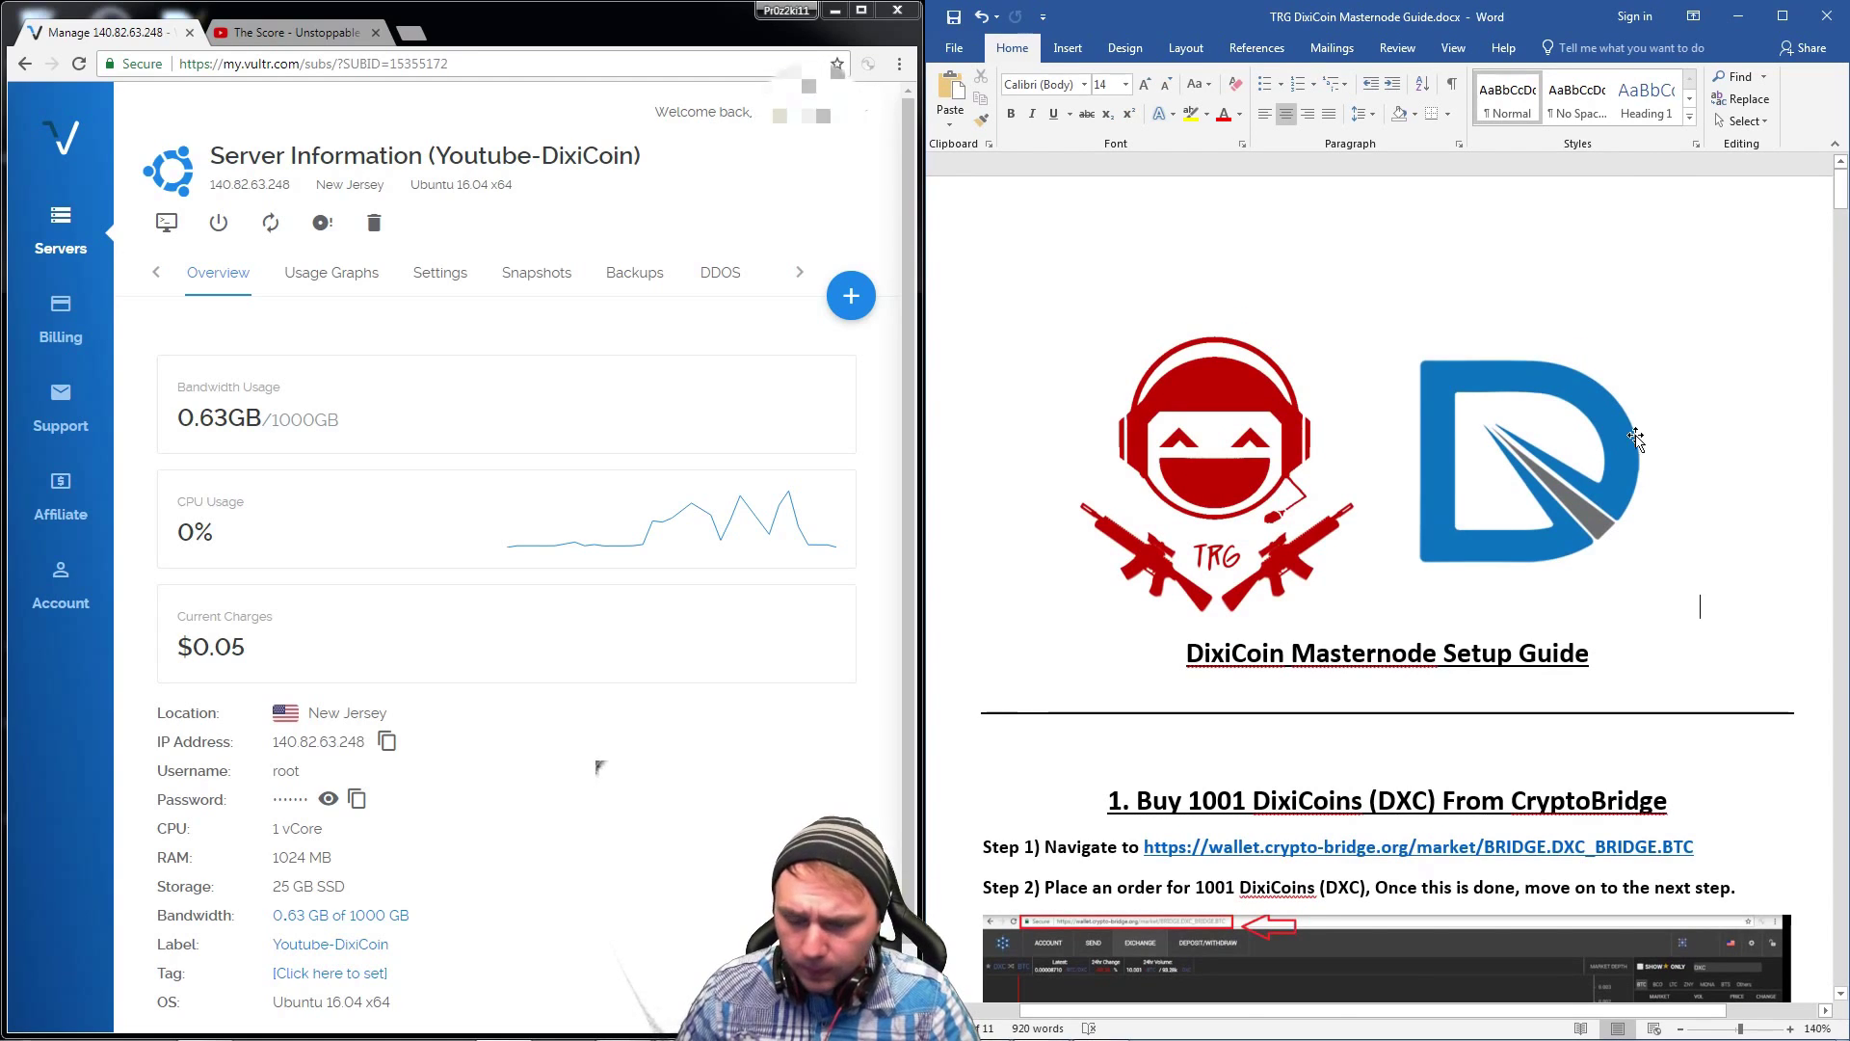
scroll(1483, 499, "down", 2)
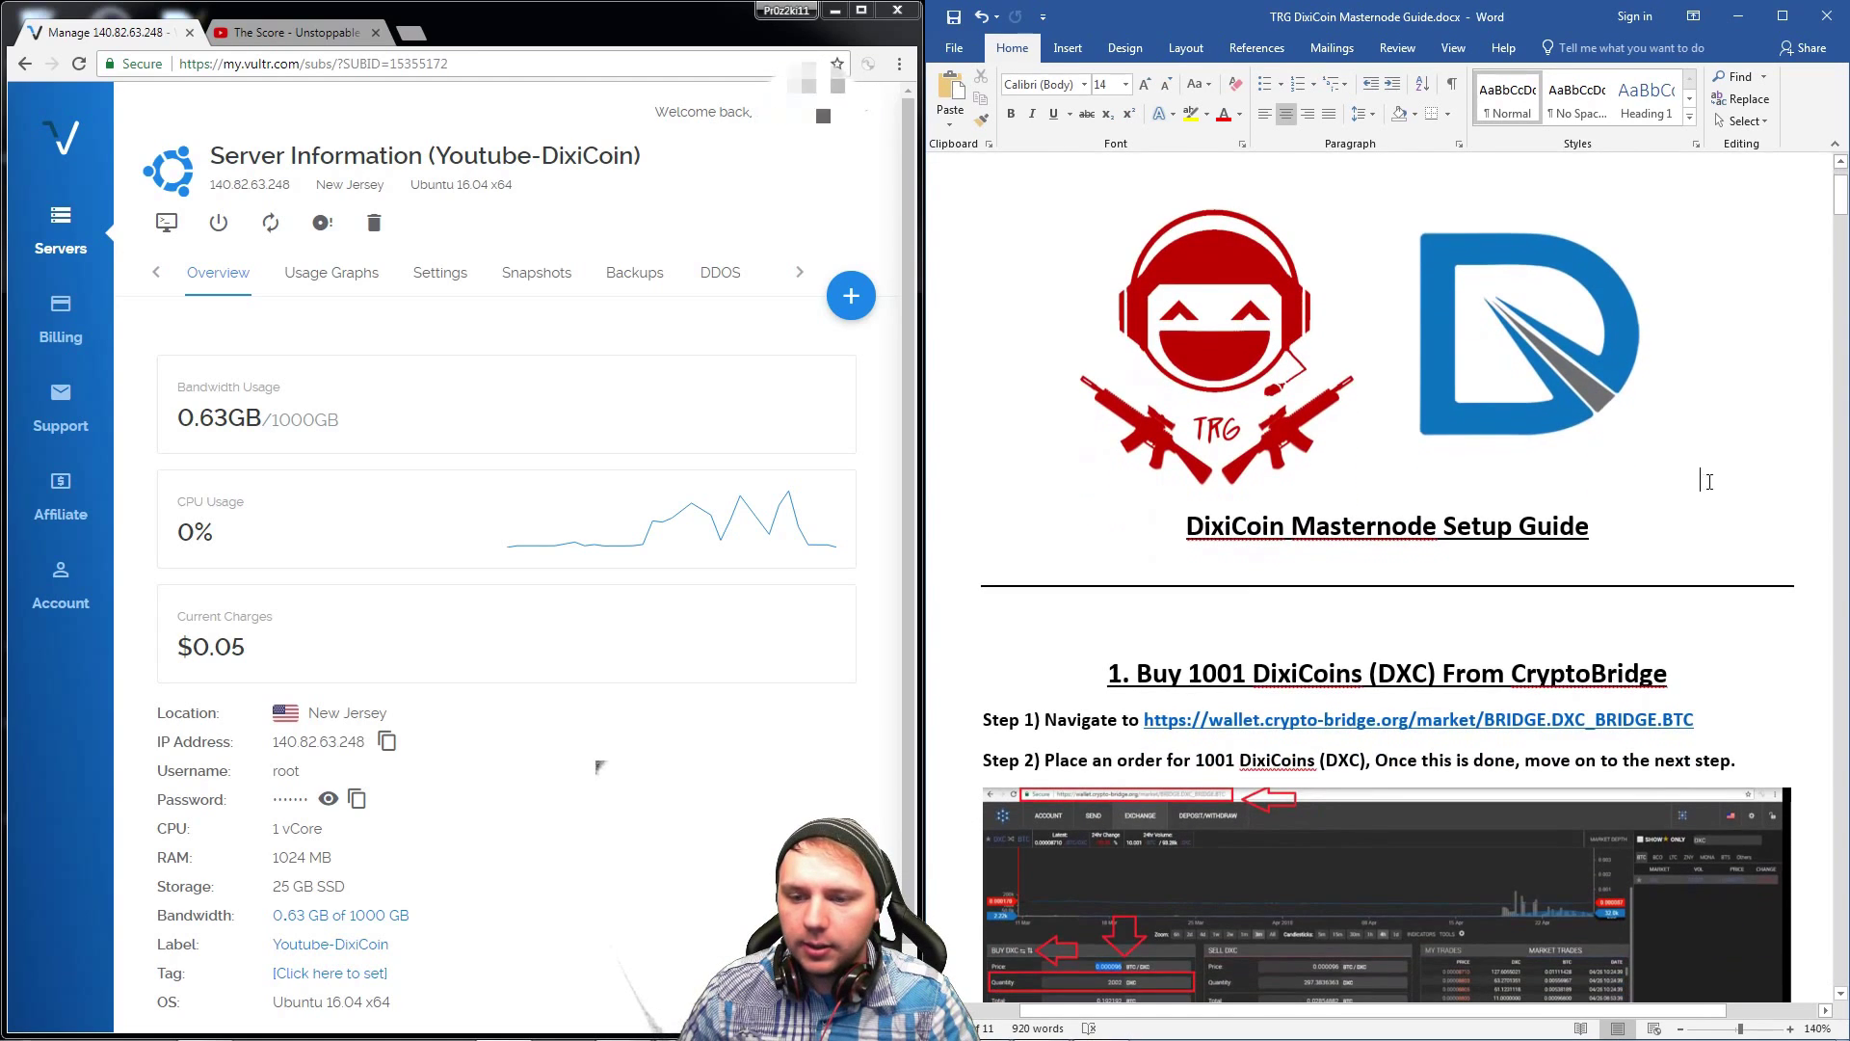
scroll(1638, 477, "up", 2)
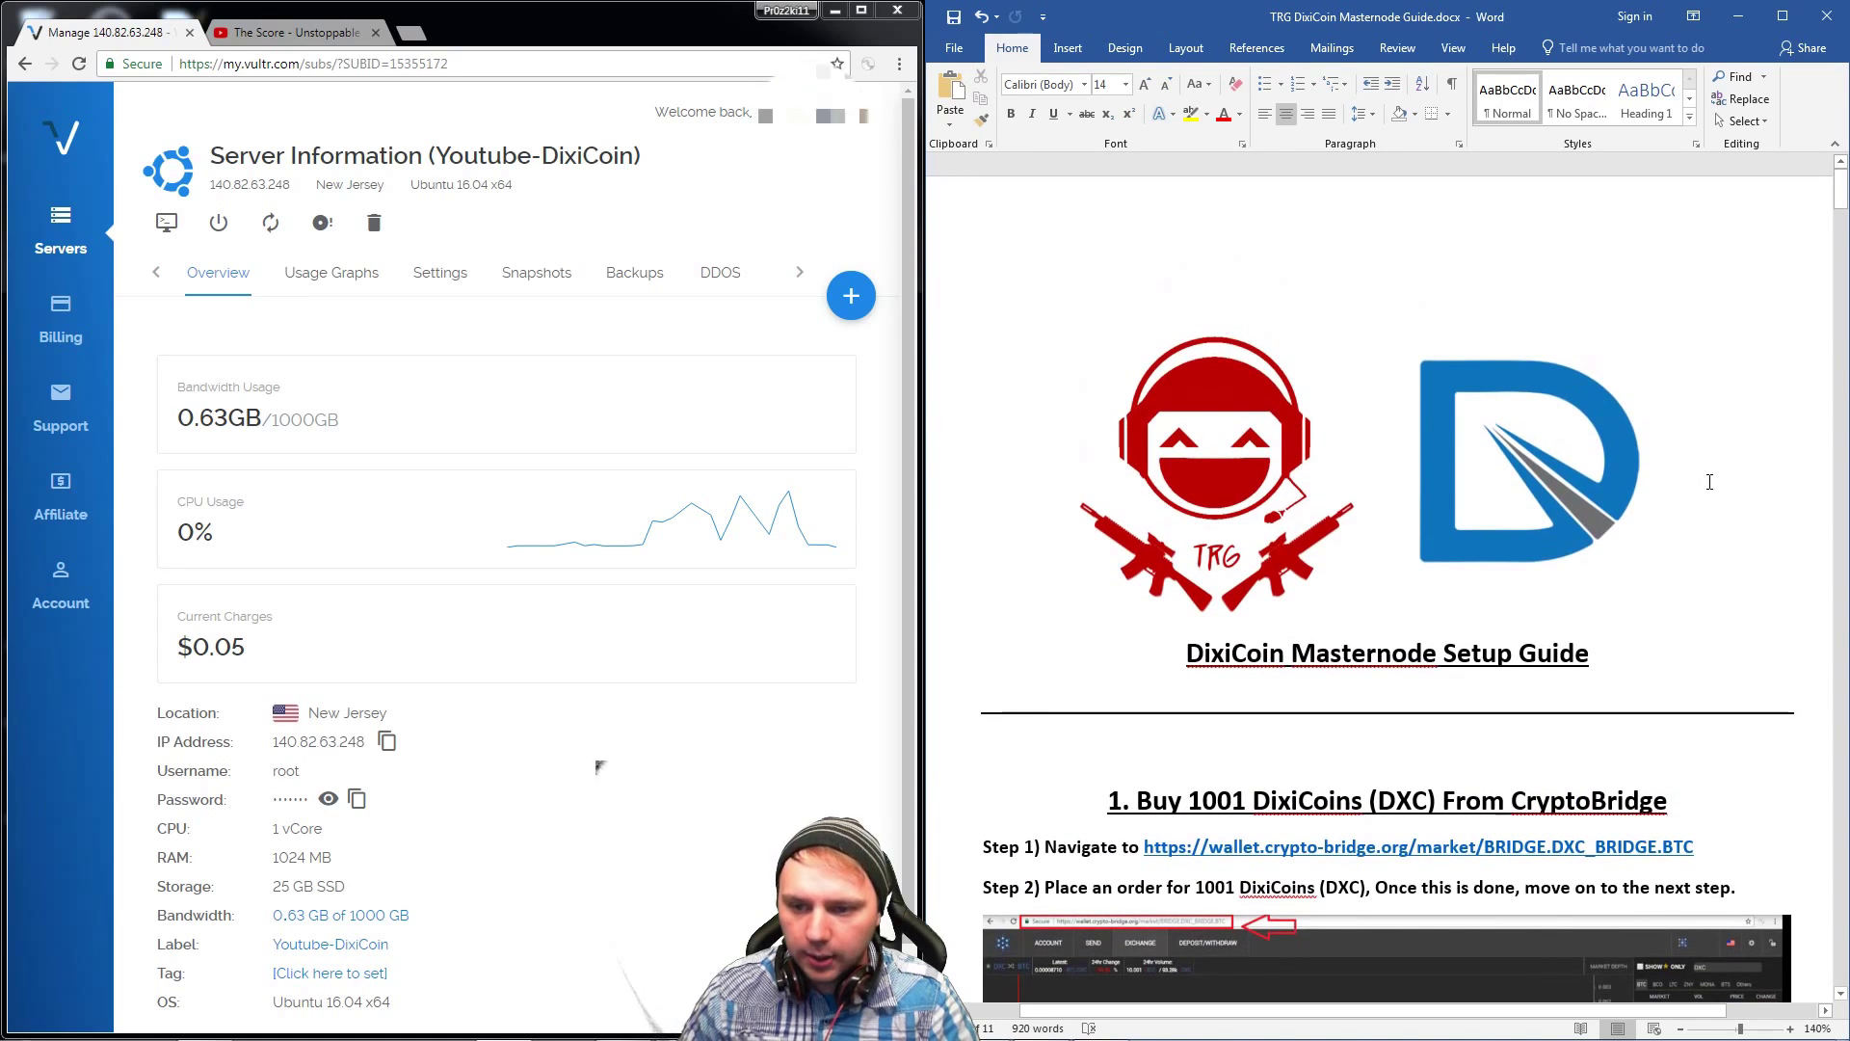
scroll(1709, 481, "down", 1)
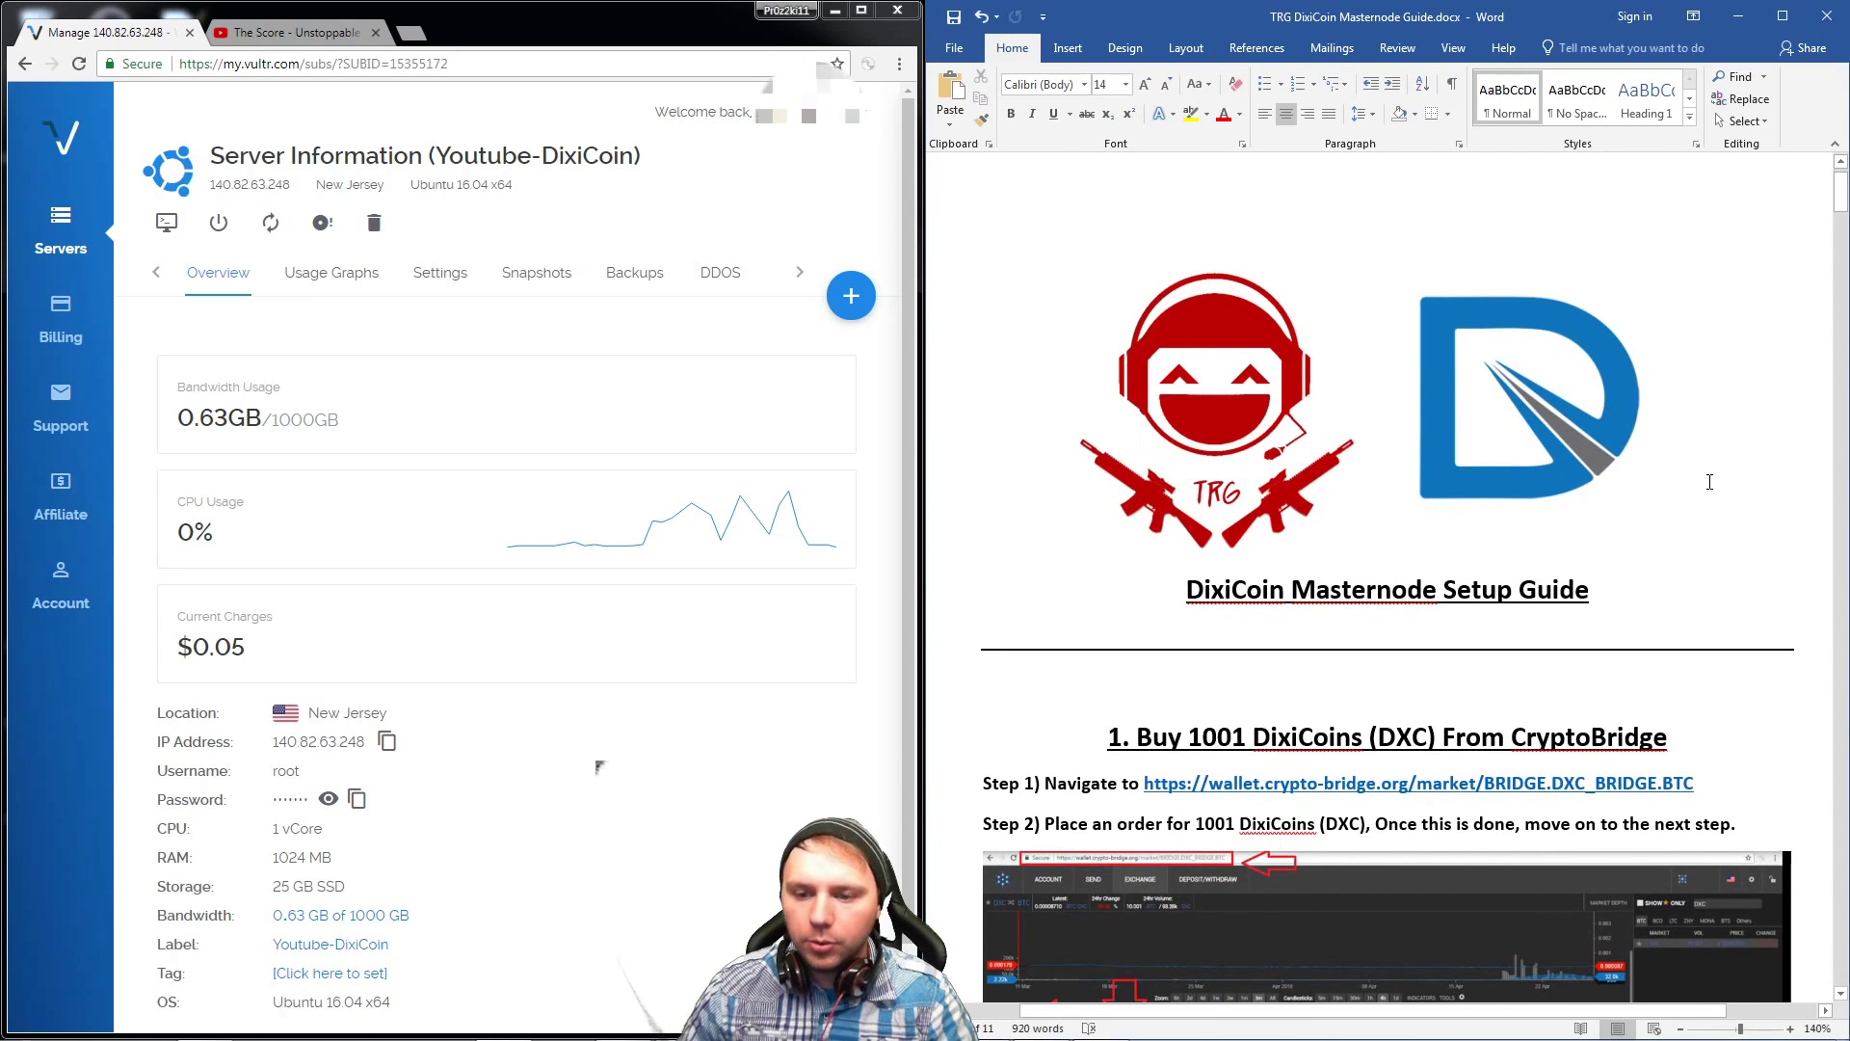
scroll(1724, 485, "down", 1)
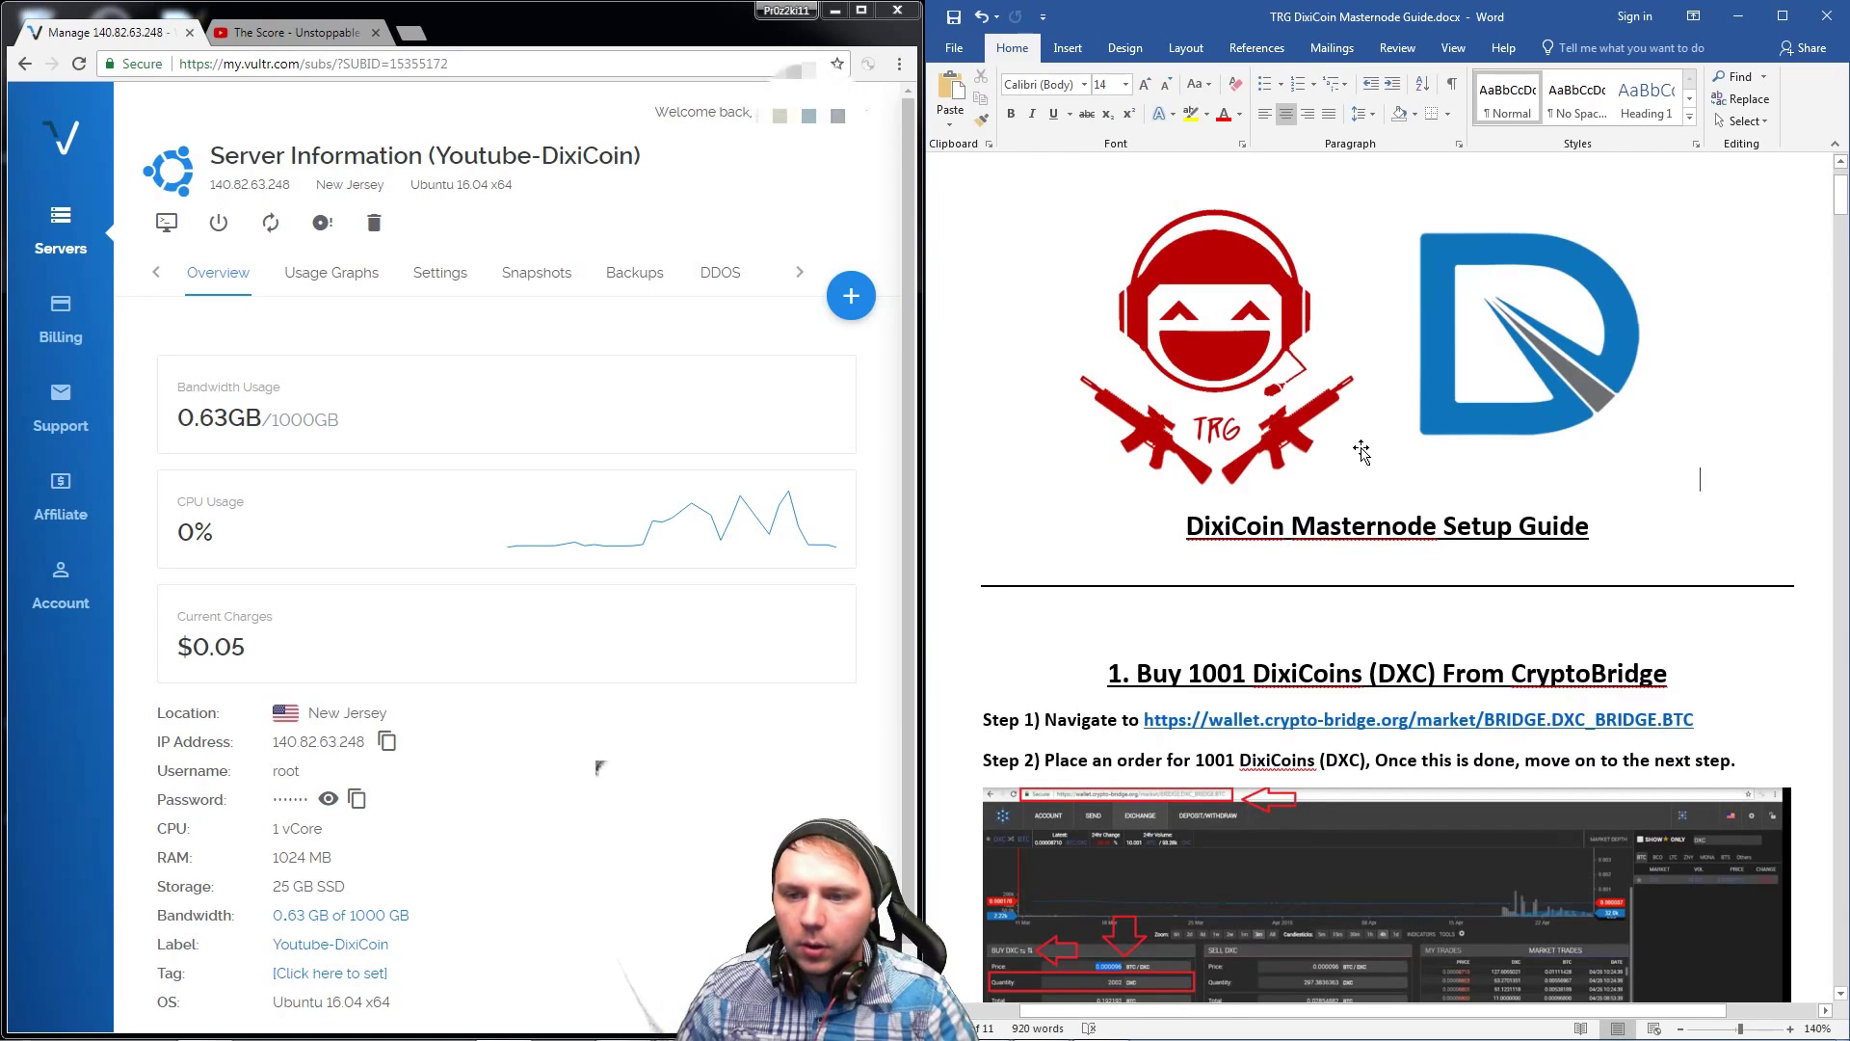
scroll(1242, 546, "down", 1)
scroll(1242, 546, "down", 3)
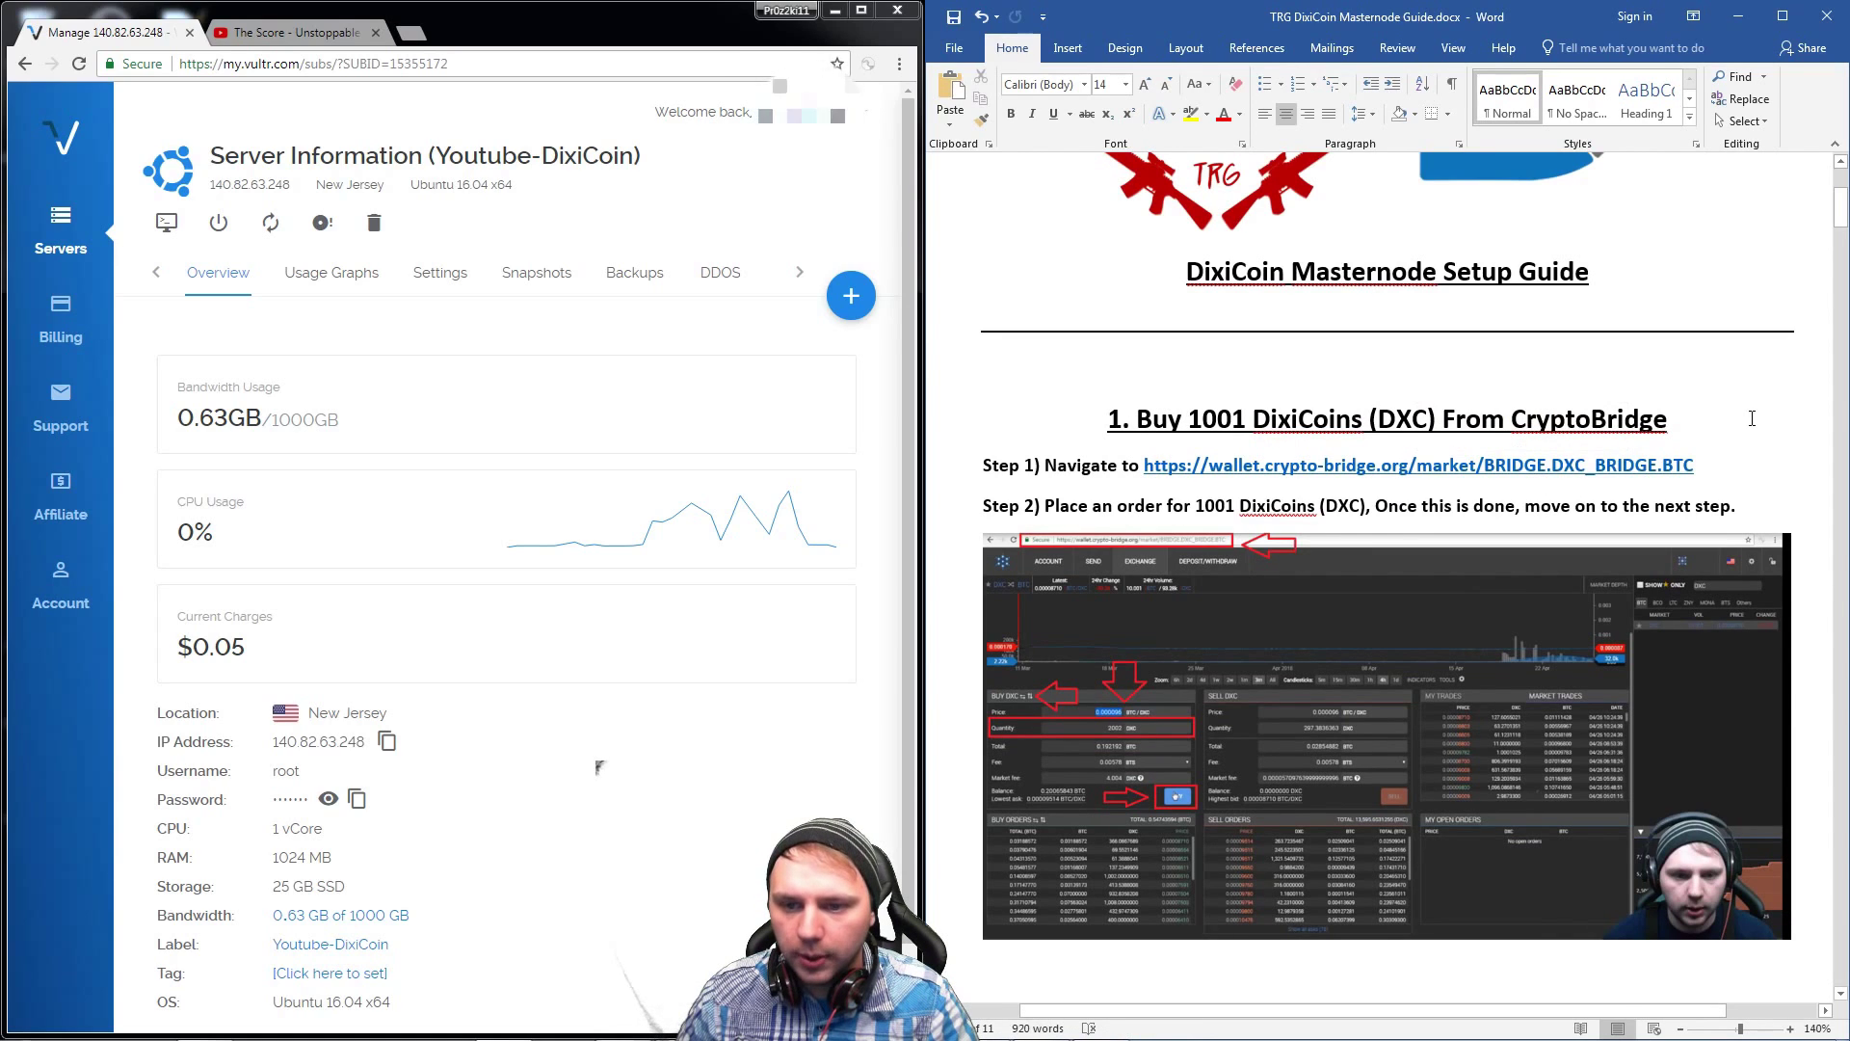
scroll(1752, 417, "down", 1)
scroll(1569, 519, "down", 1)
scroll(1568, 519, "down", 1)
scroll(1349, 559, "down", 1)
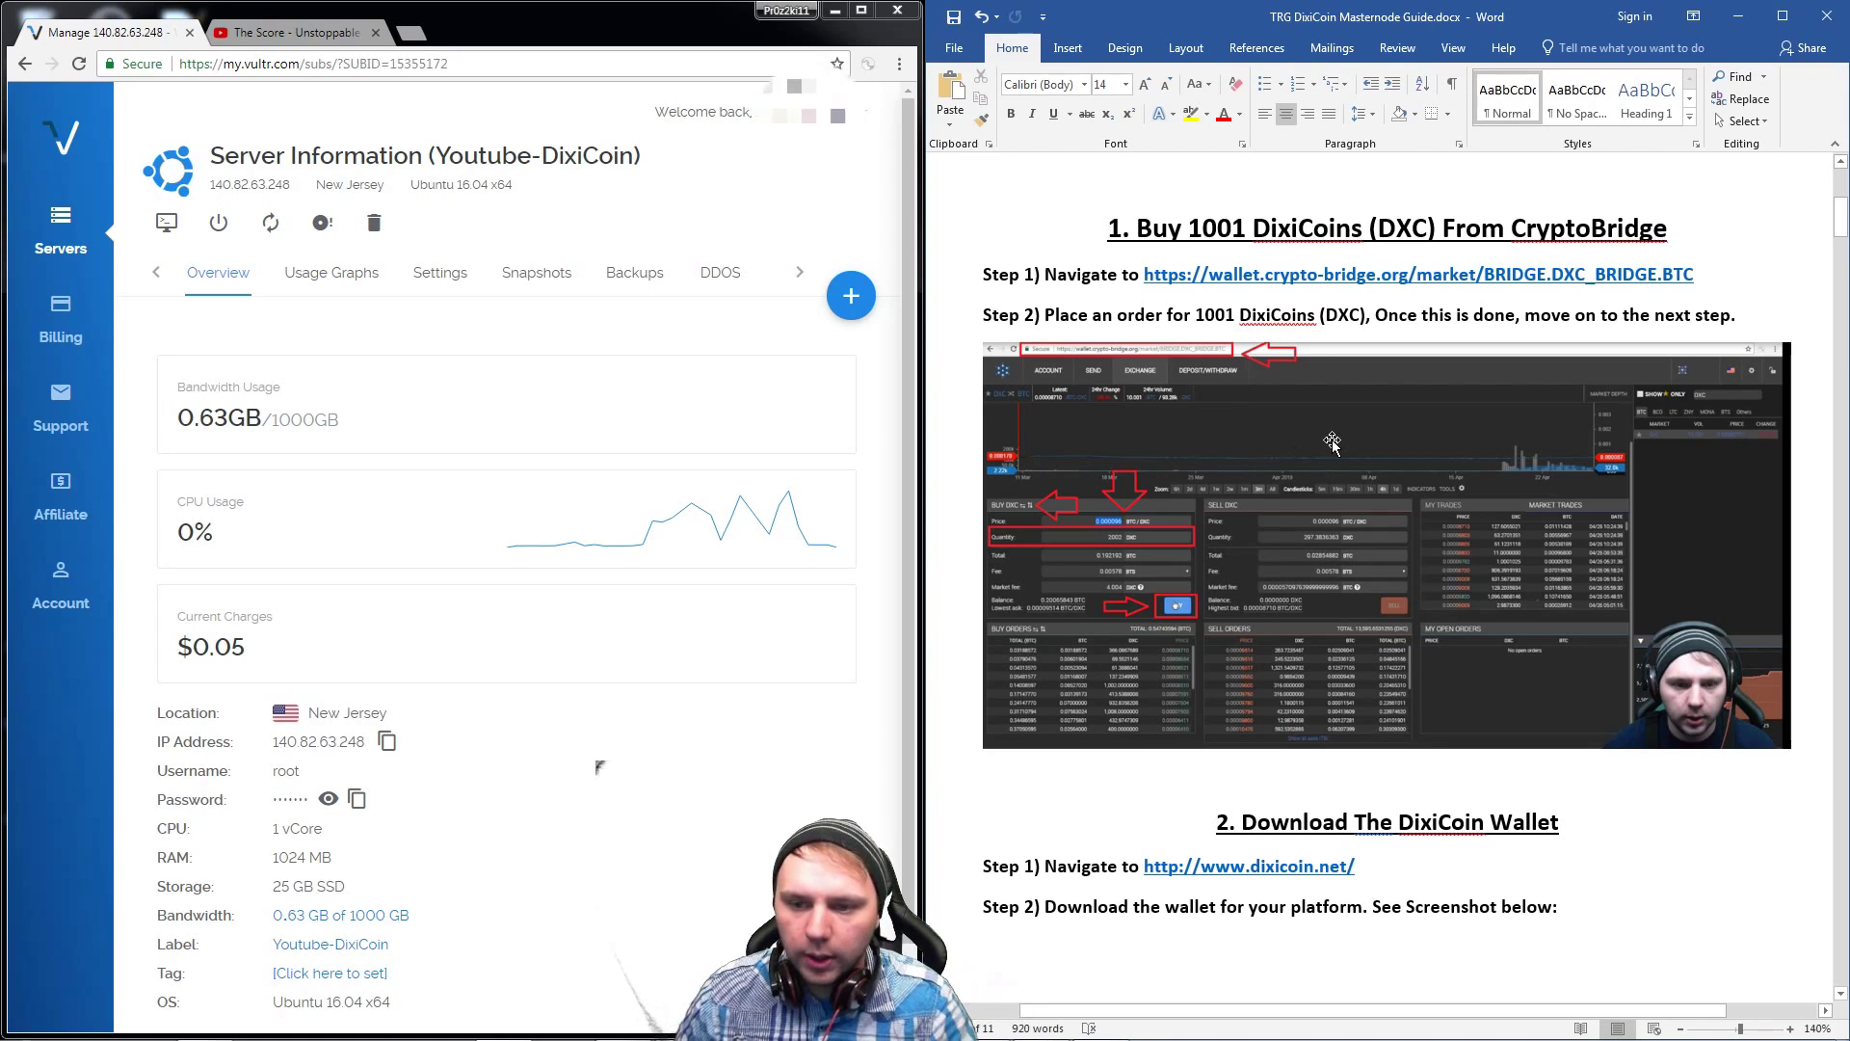
Step: Scroll past the wallet download and 1001 DXC withdrawal sections to the section 4 heading
scroll(1499, 491, "down", 1)
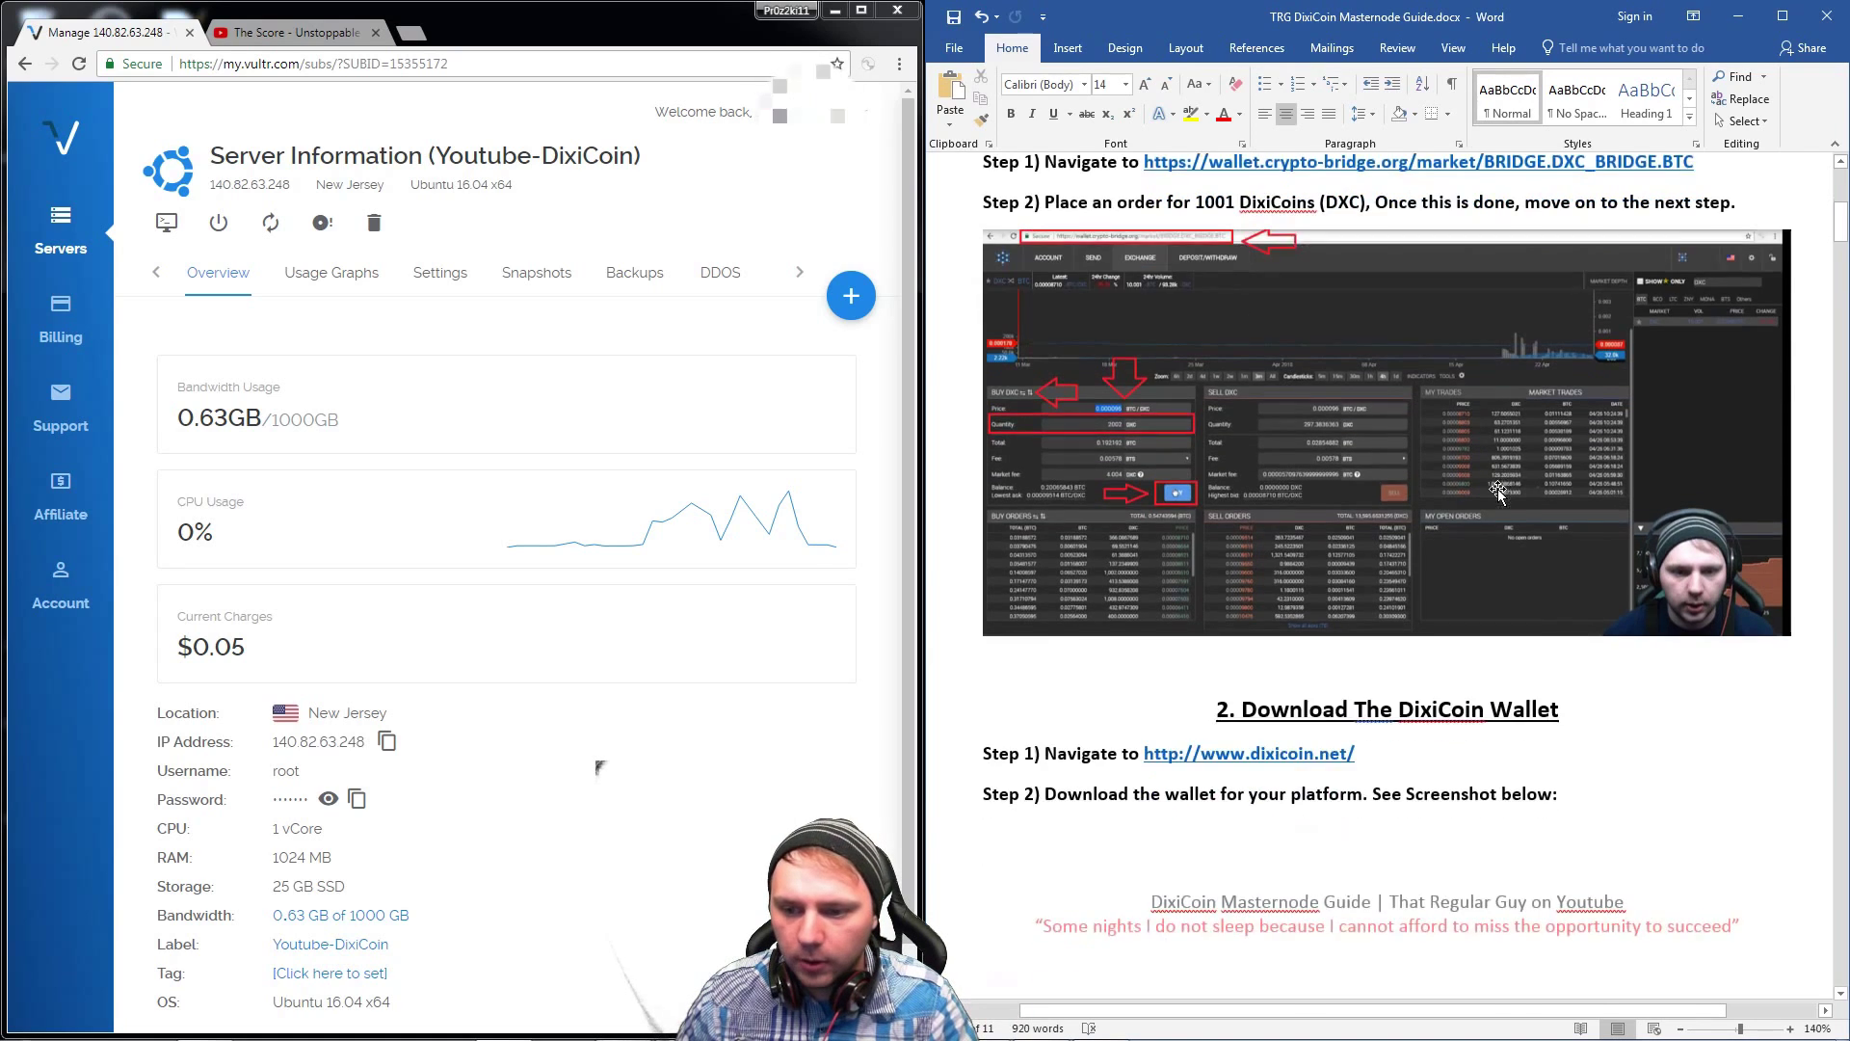
scroll(1645, 667, "down", 1)
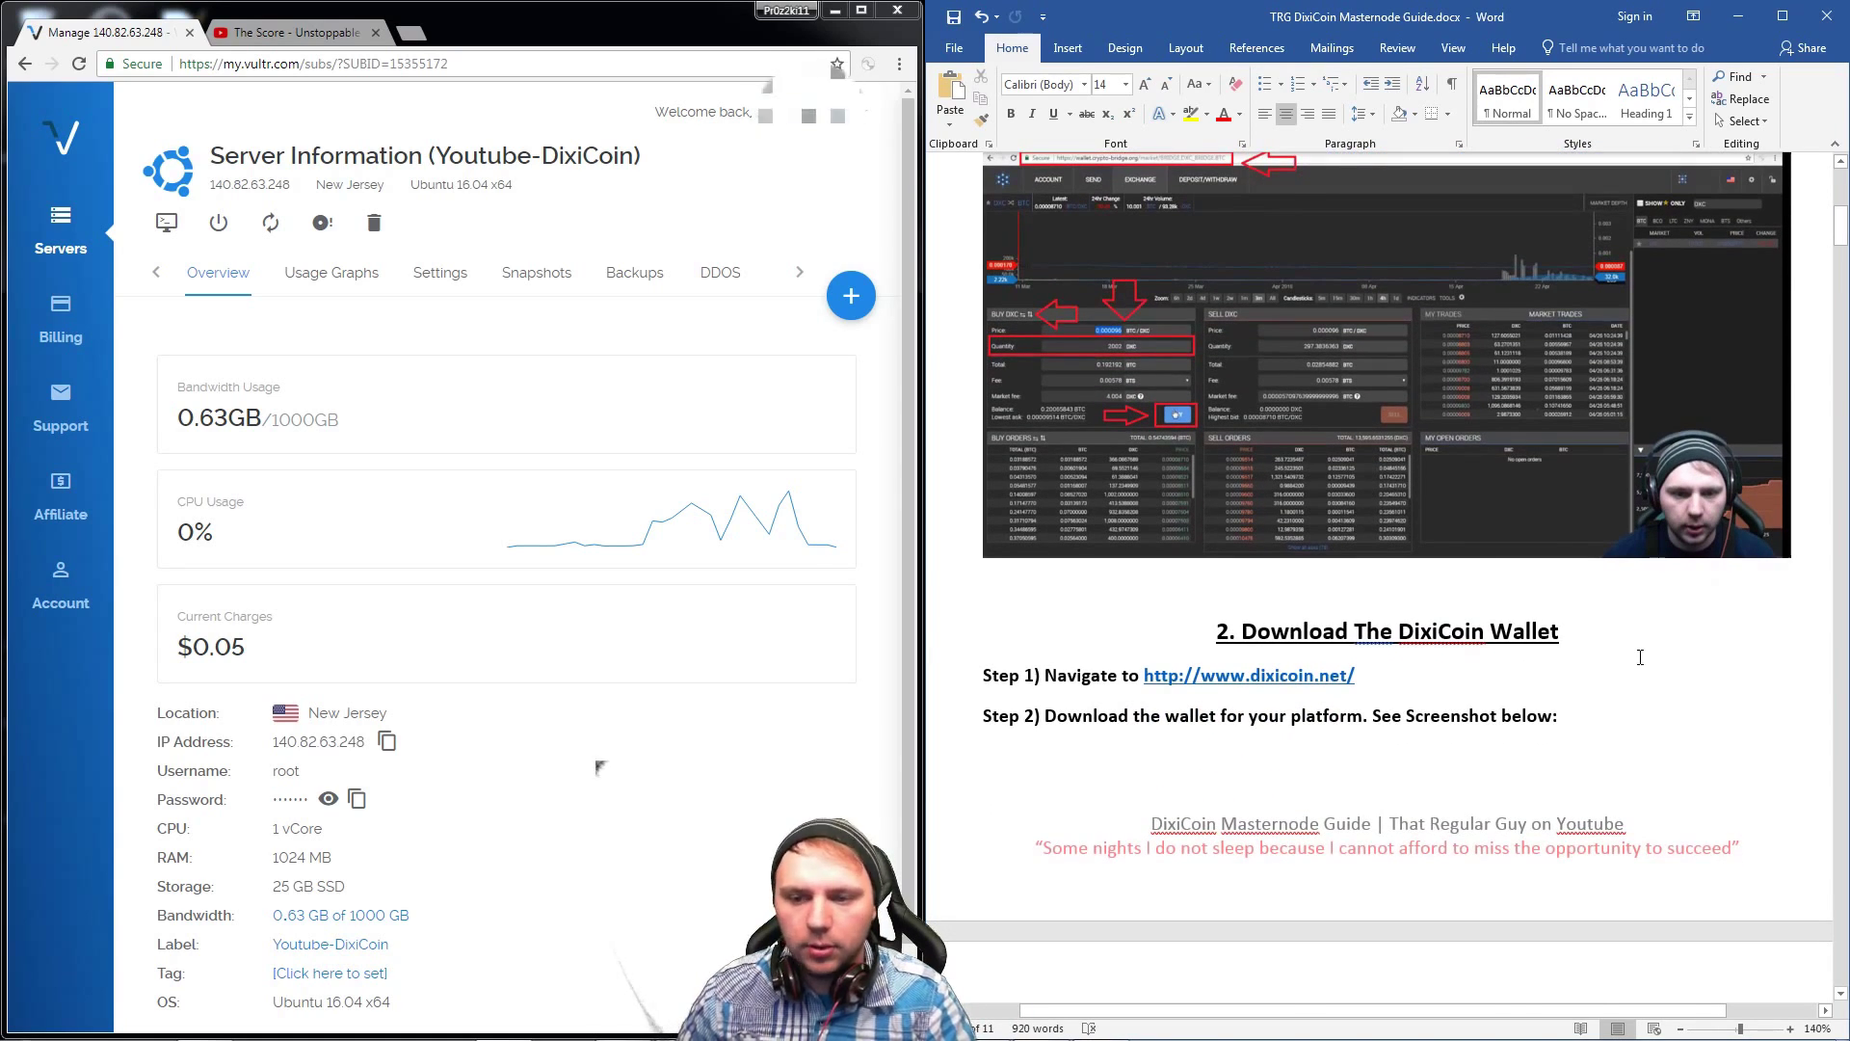
scroll(1645, 666, "down", 2)
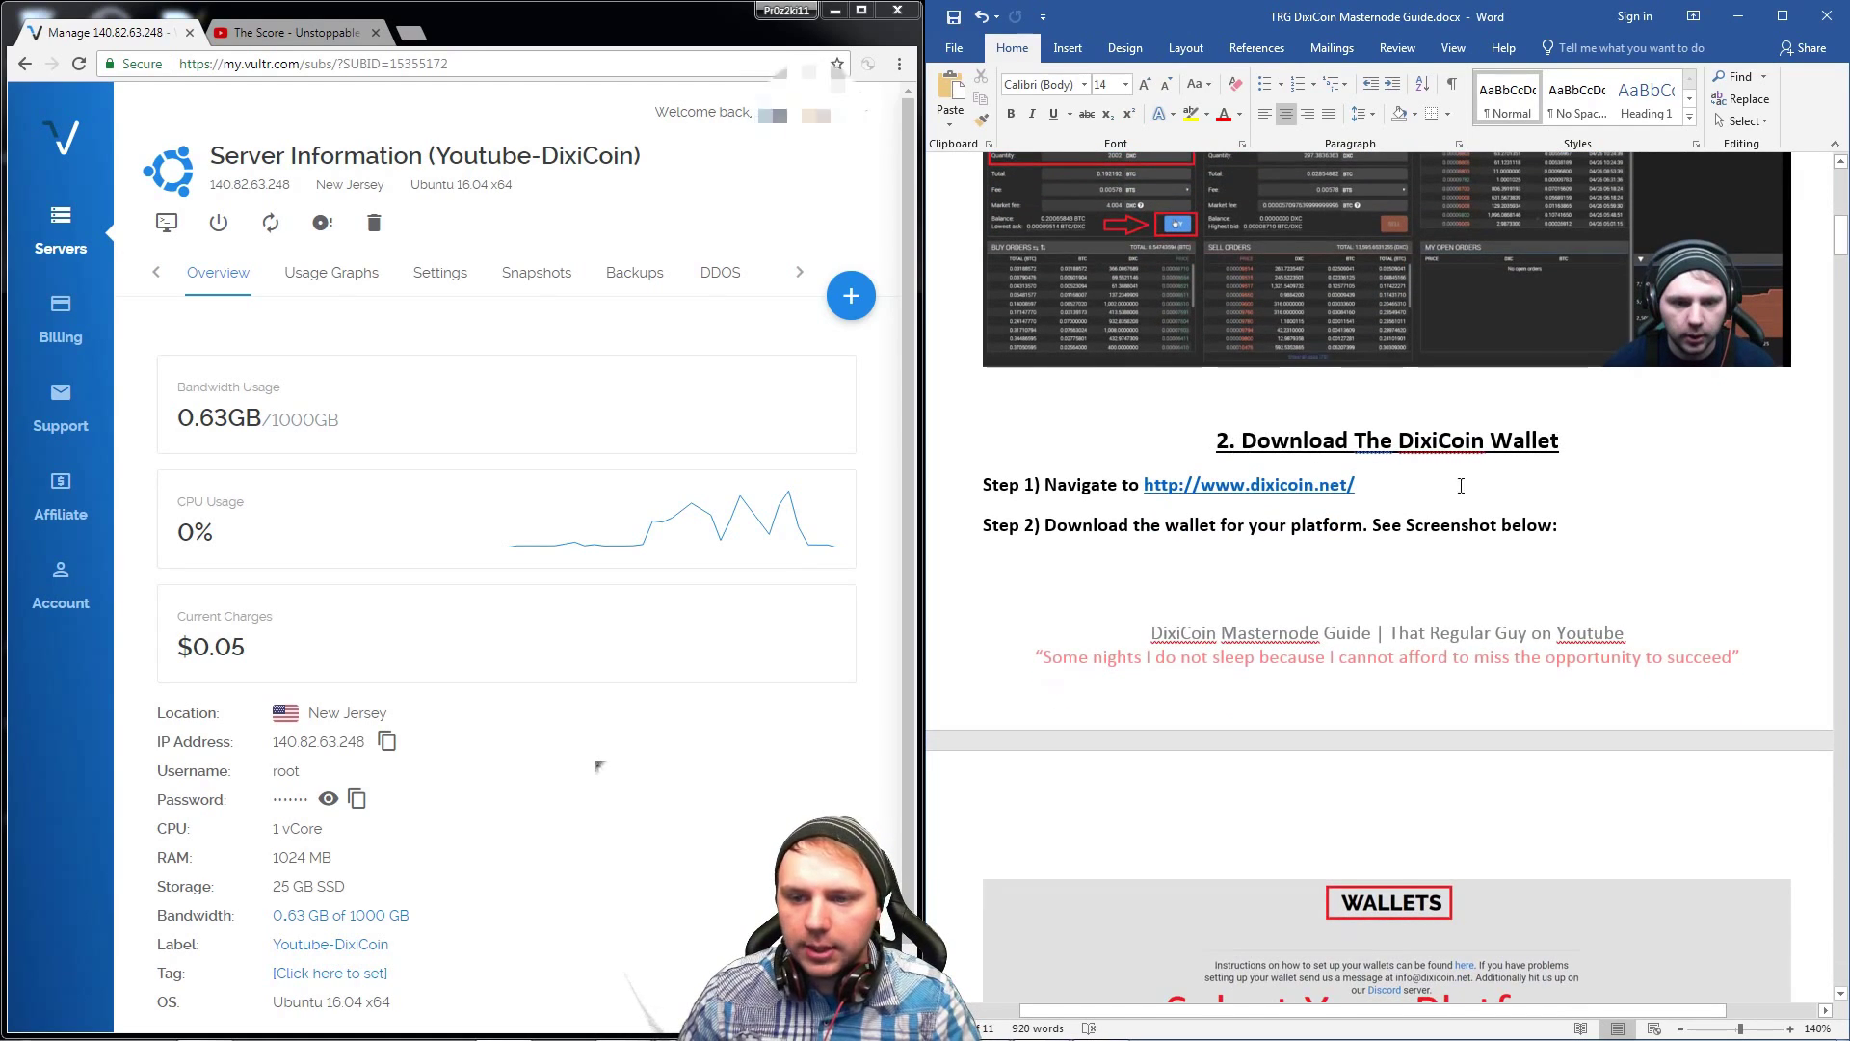
scroll(1561, 506, "down", 5)
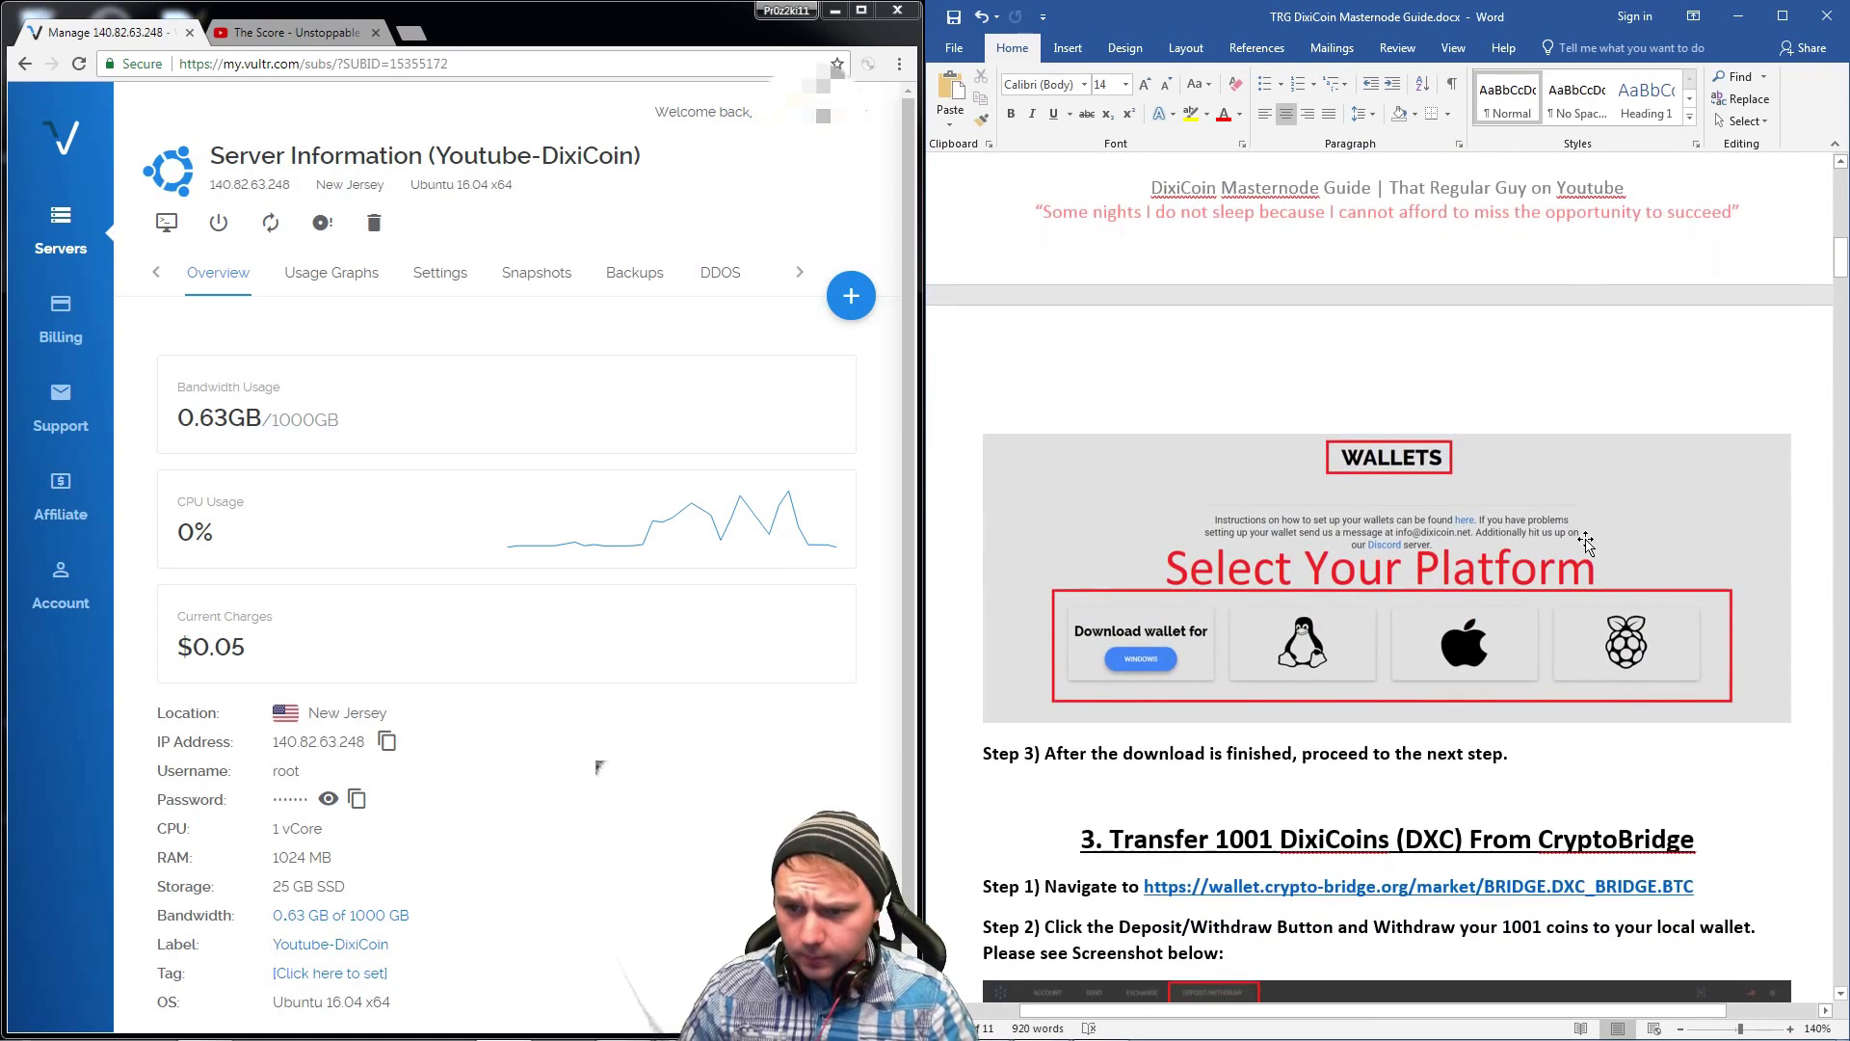
scroll(1503, 520, "down", 1)
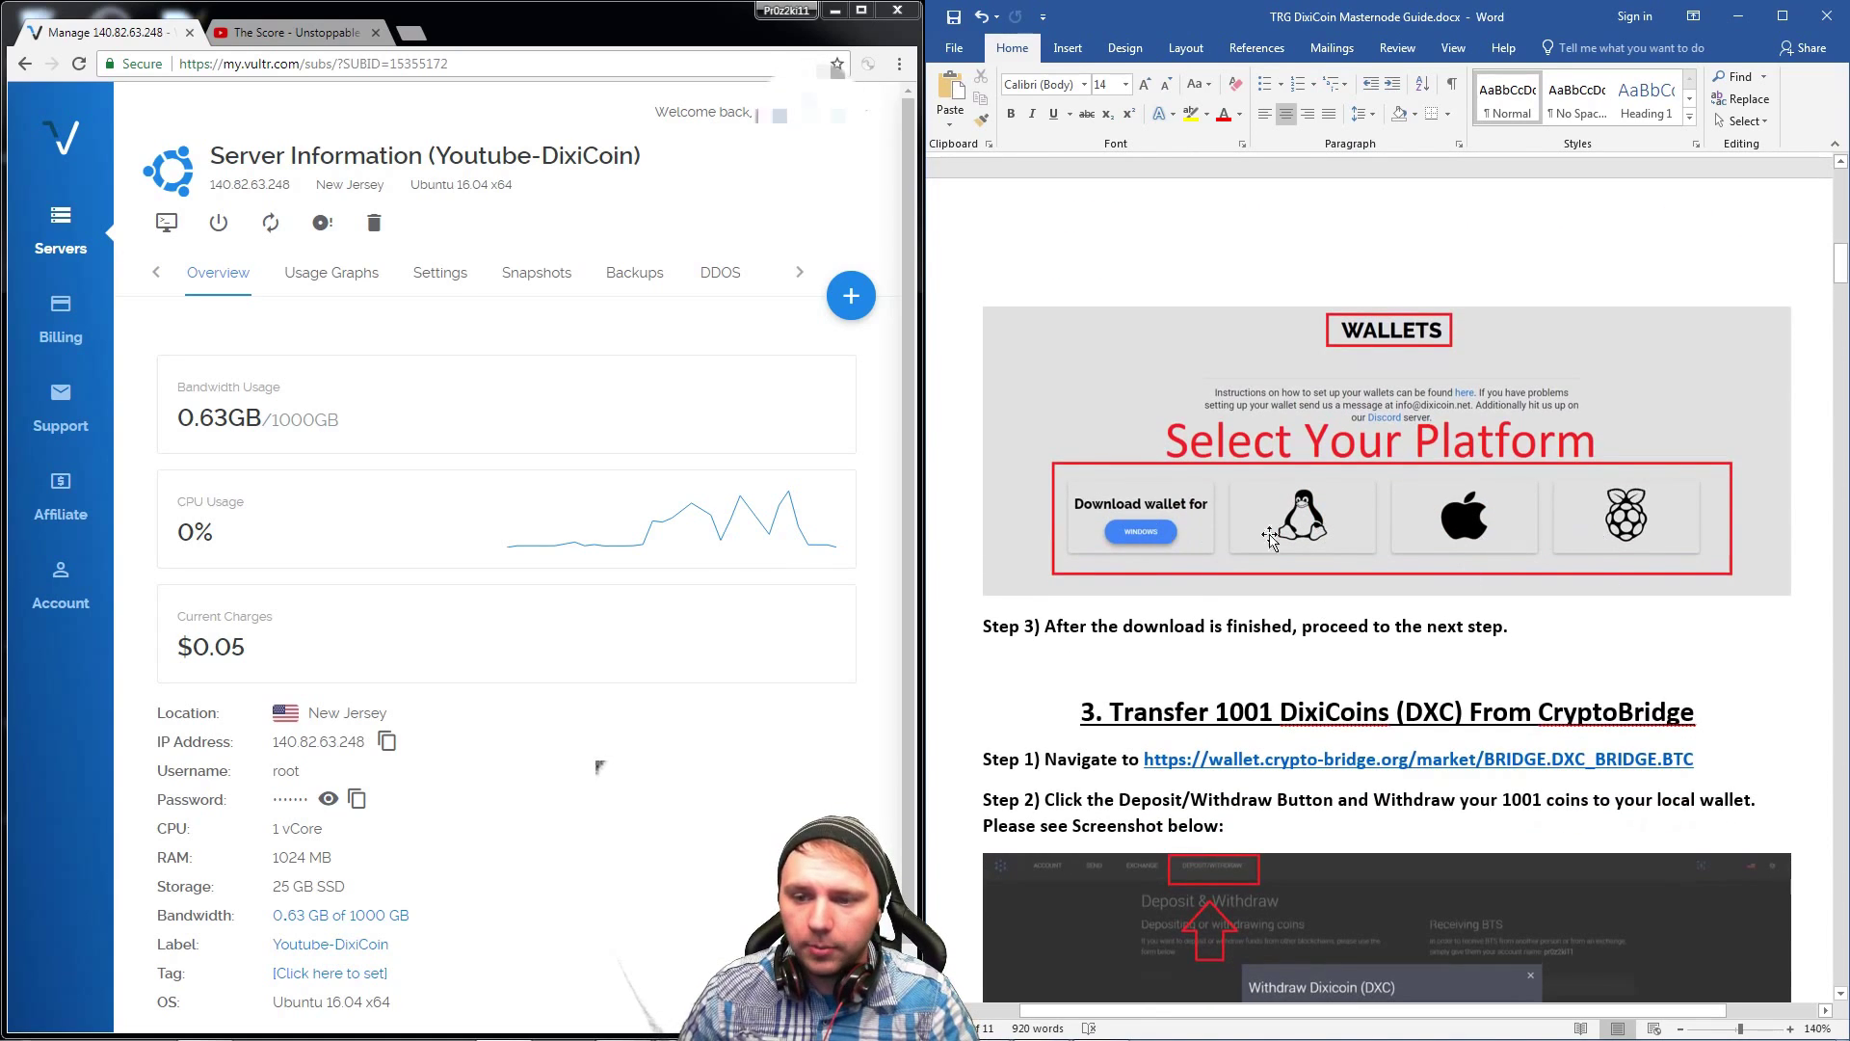
scroll(1349, 566, "down", 4)
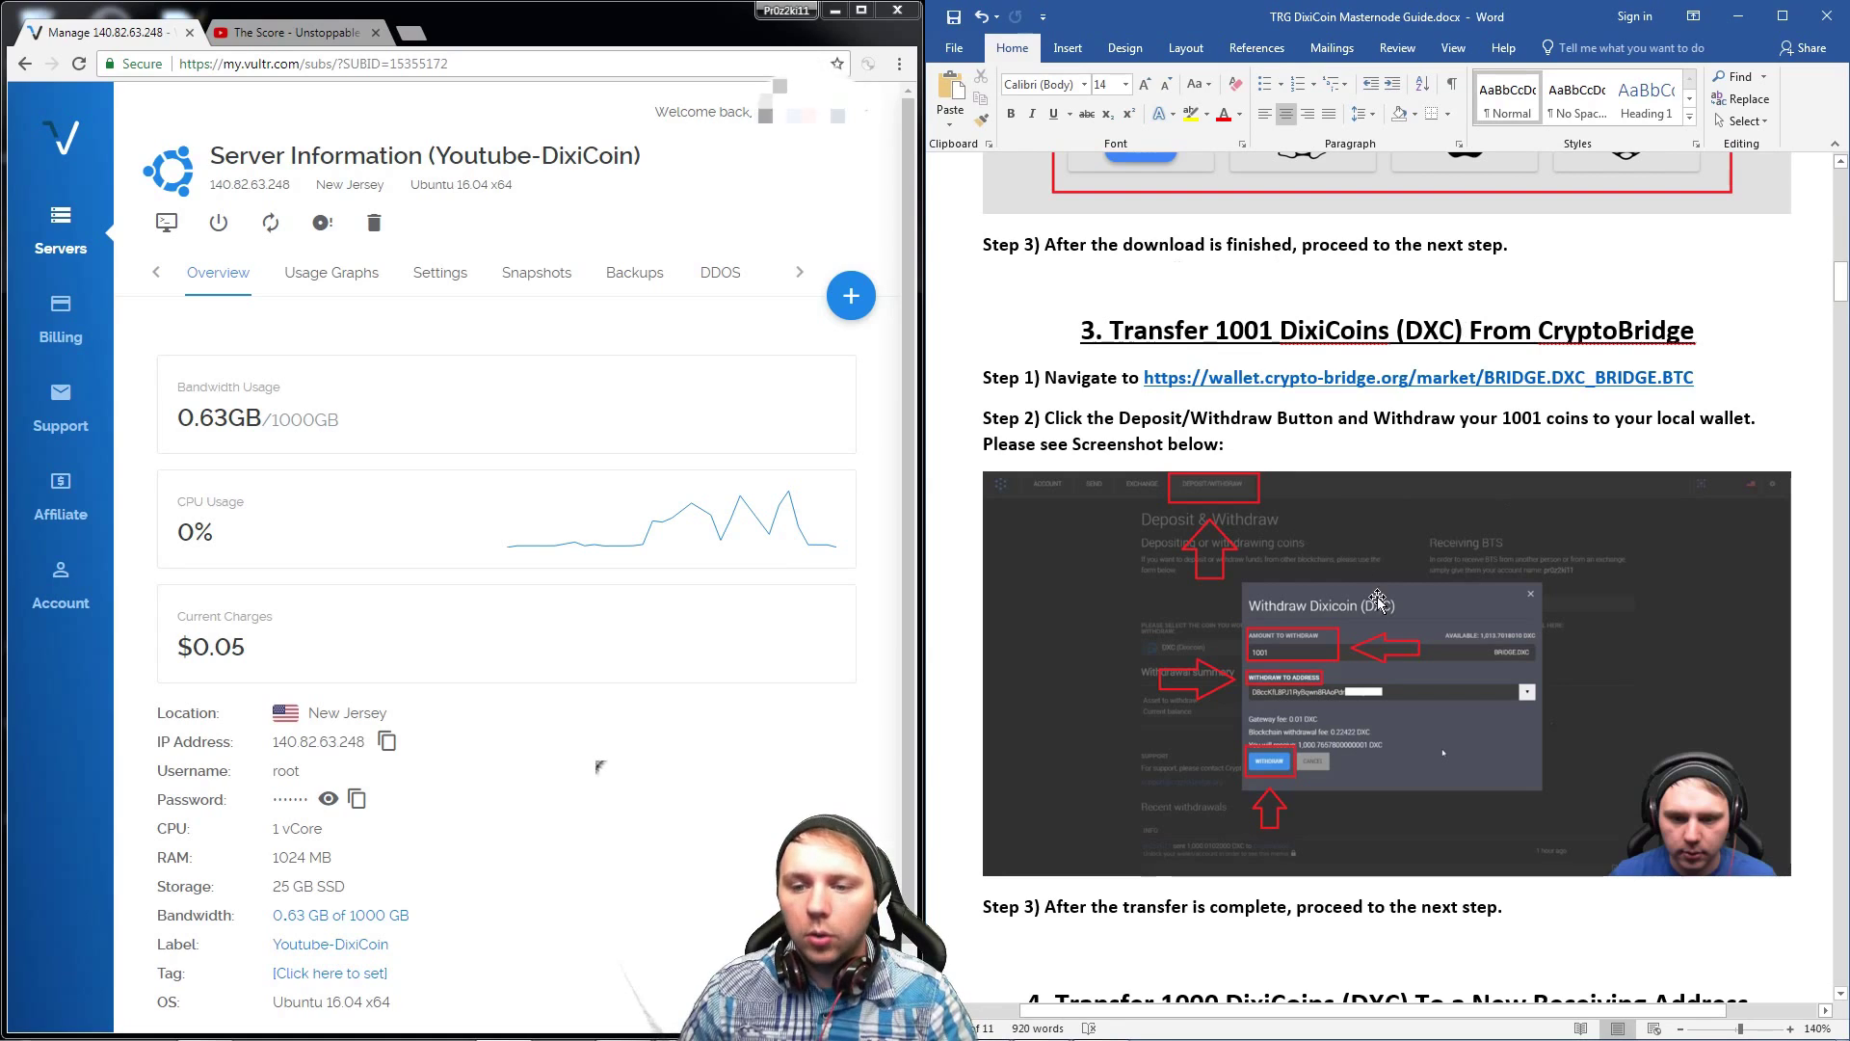
scroll(1370, 578, "down", 3)
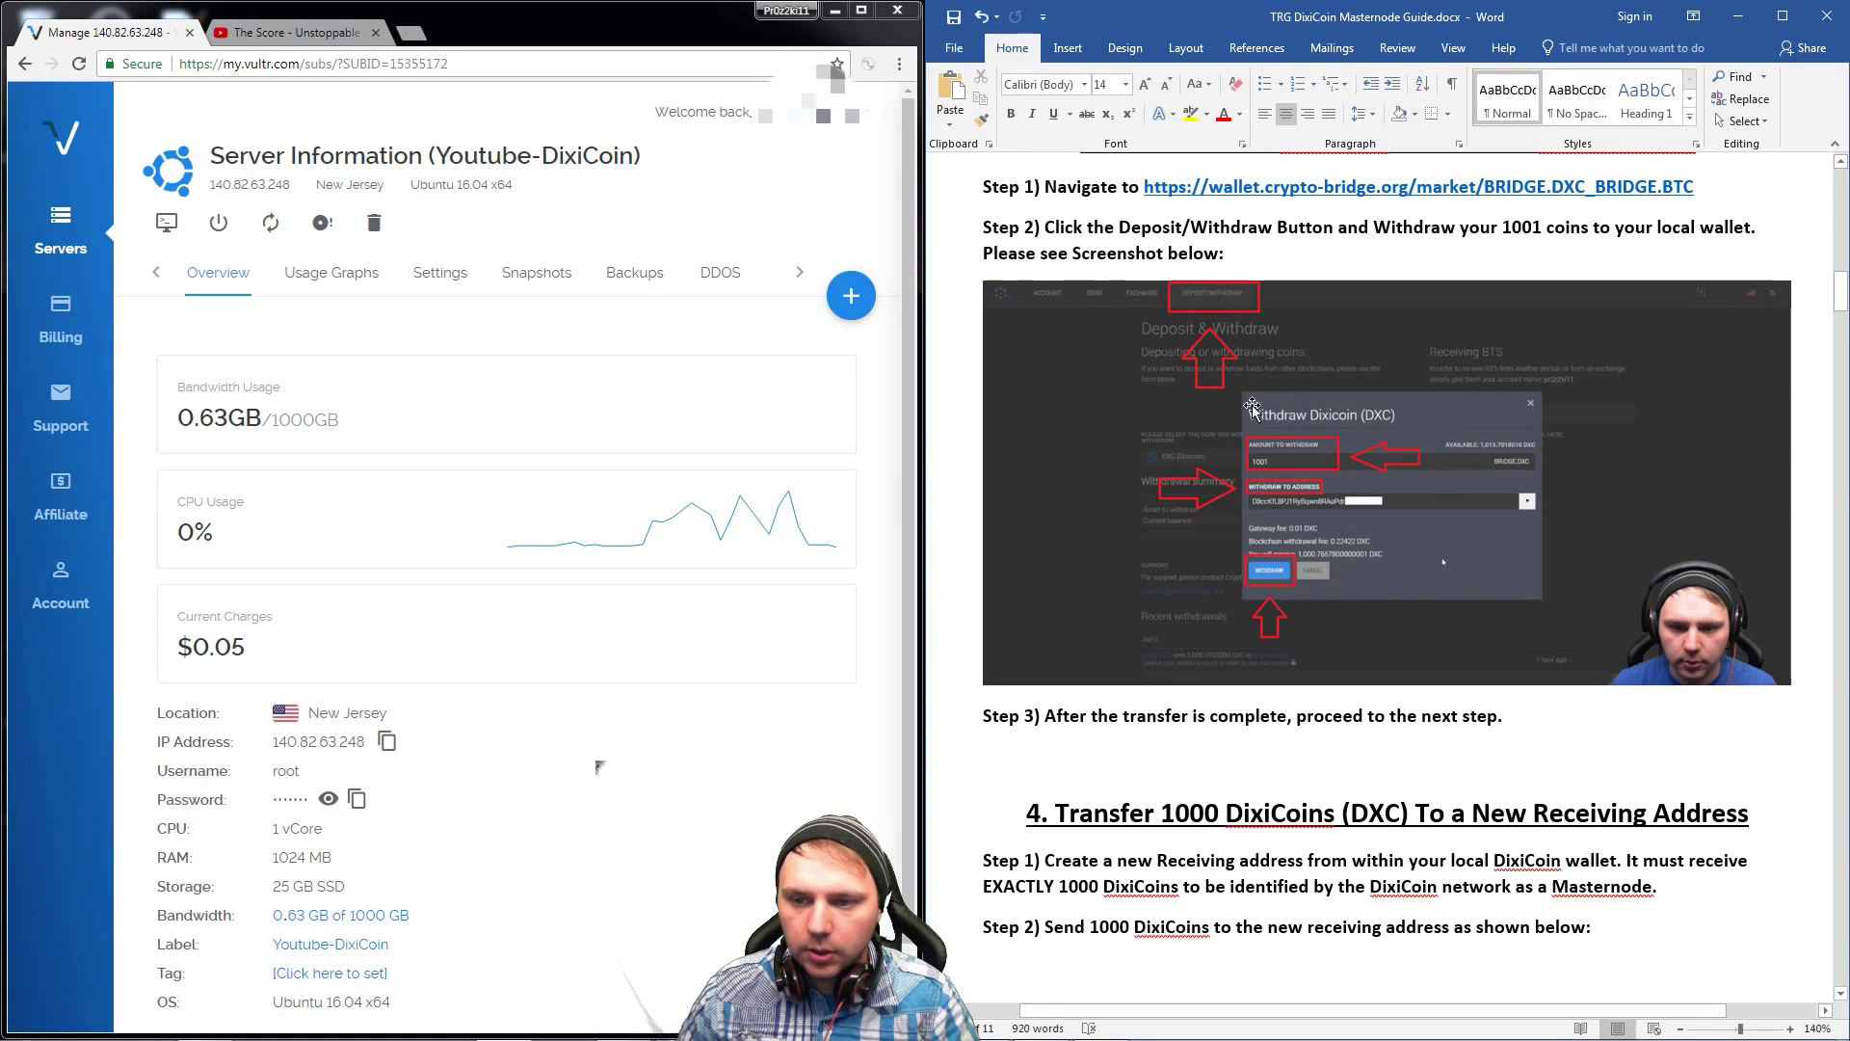
Step: Scroll to section 4's Send screenshot marking the new address, MN-1 label and 1000 amount
scroll(1422, 482, "down", 4)
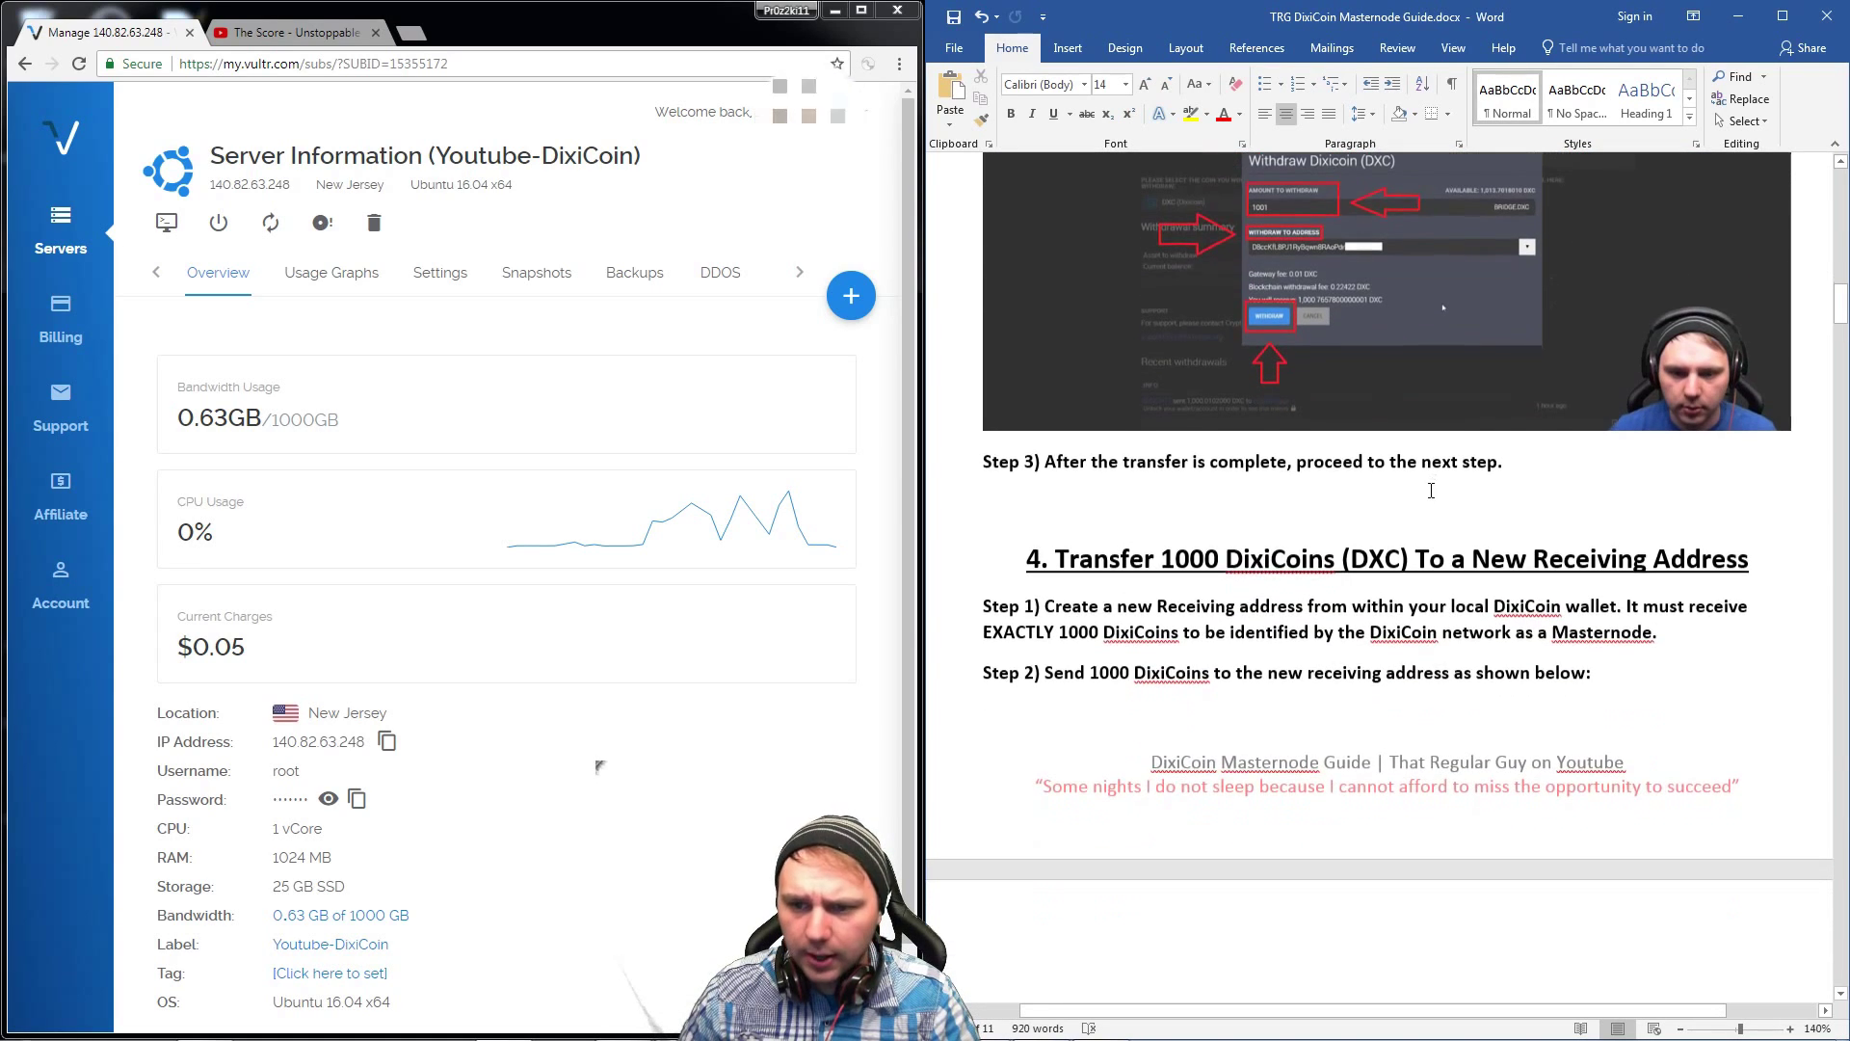
scroll(1125, 465, "down", 4)
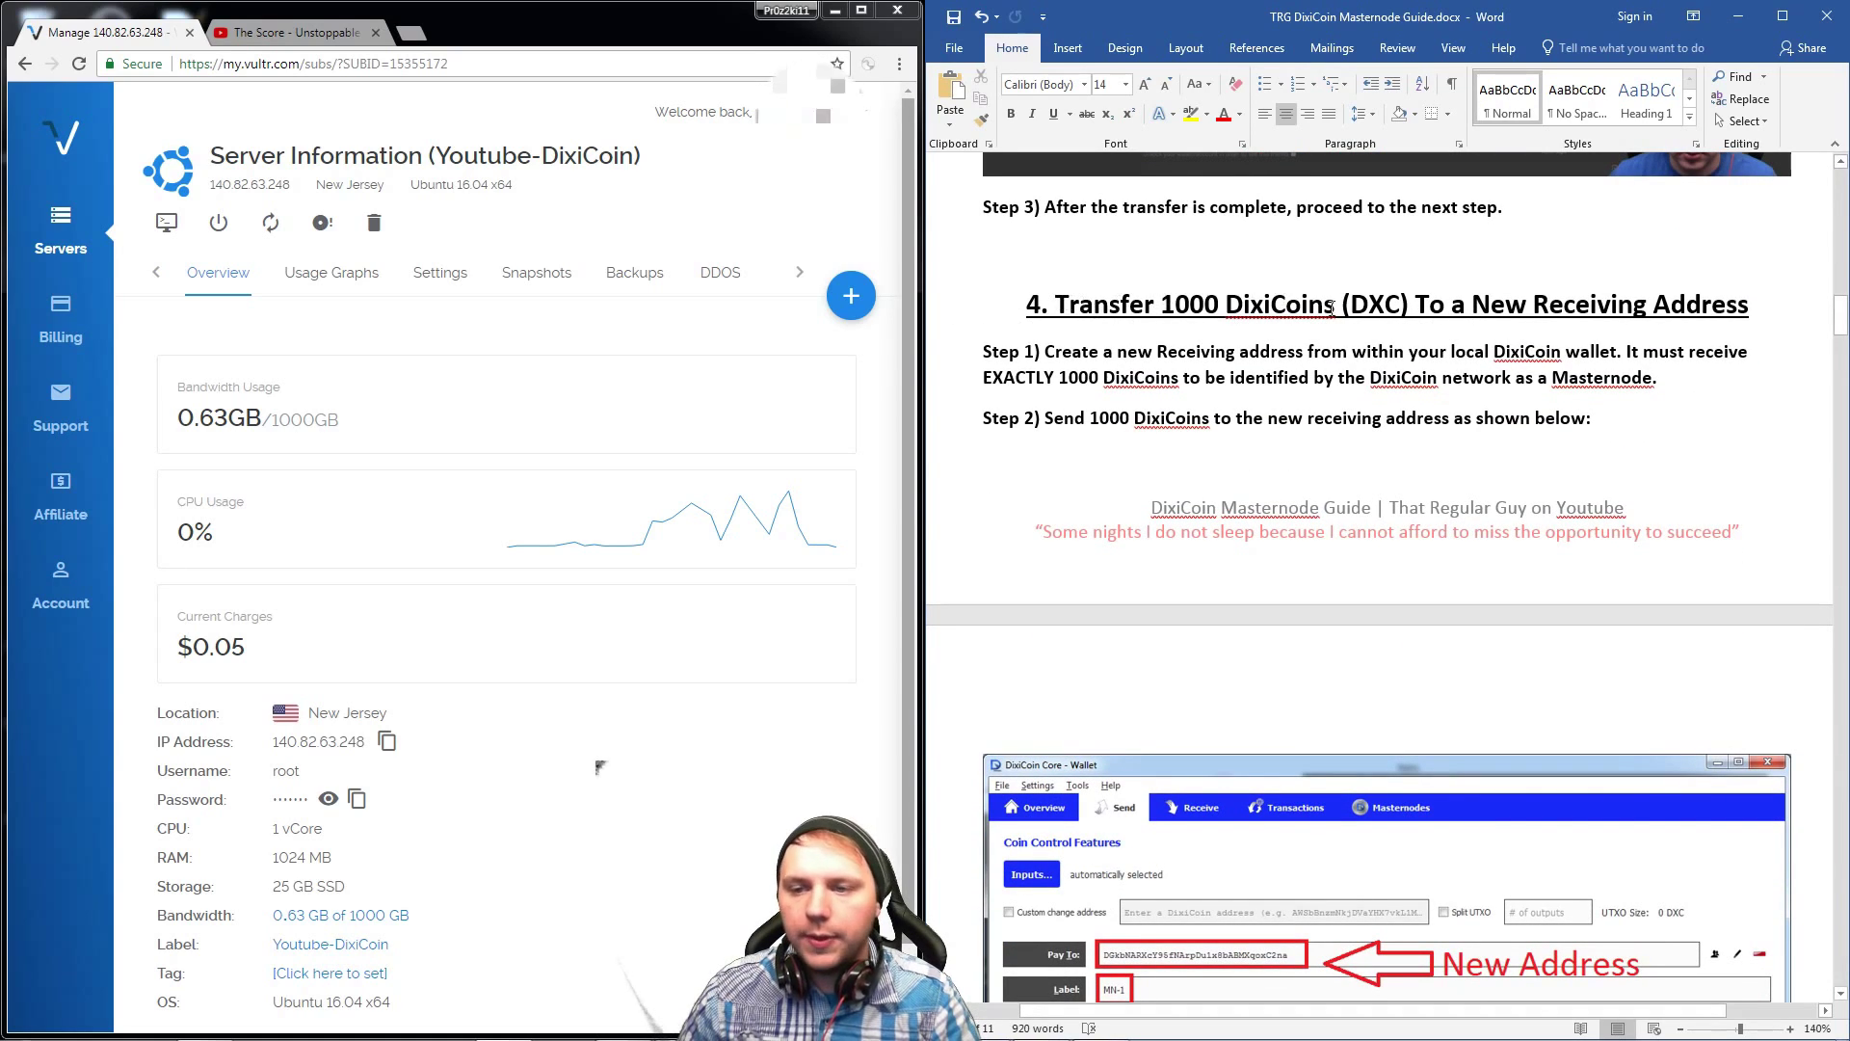
scroll(1665, 338, "down", 2)
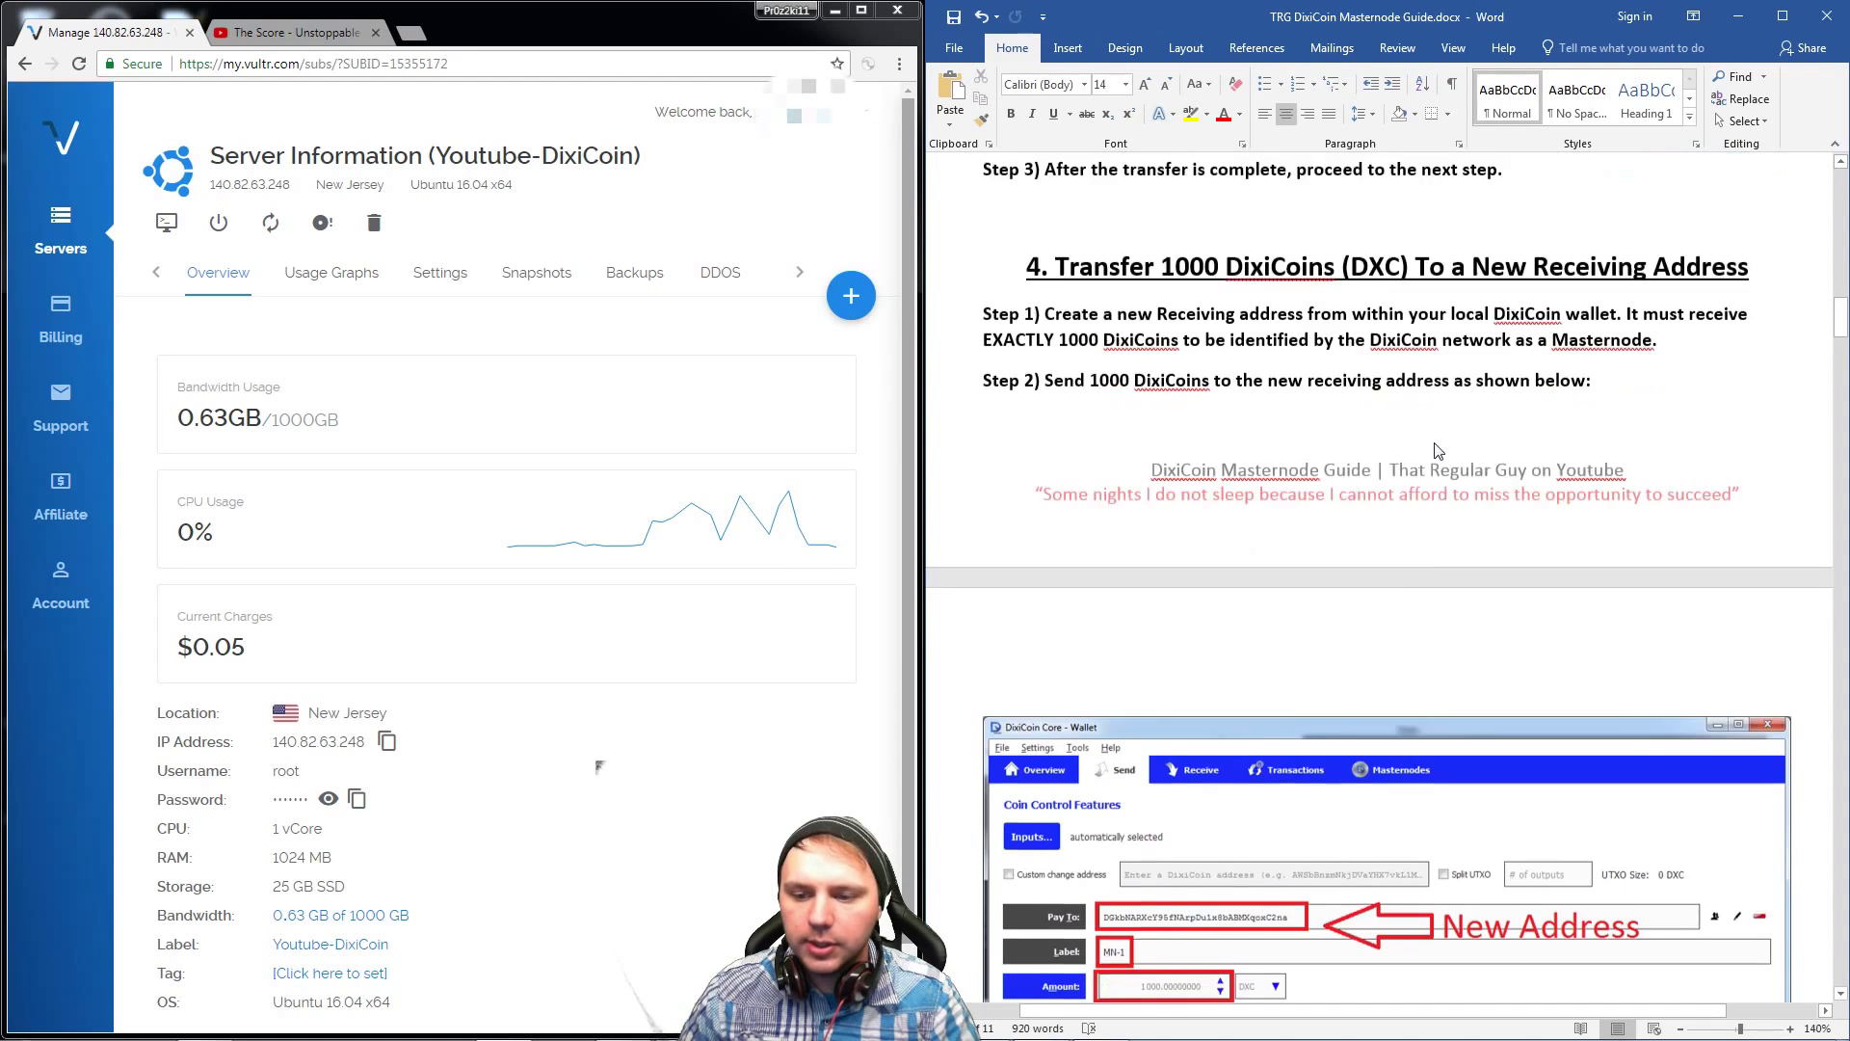
scroll(1319, 729, "down", 2)
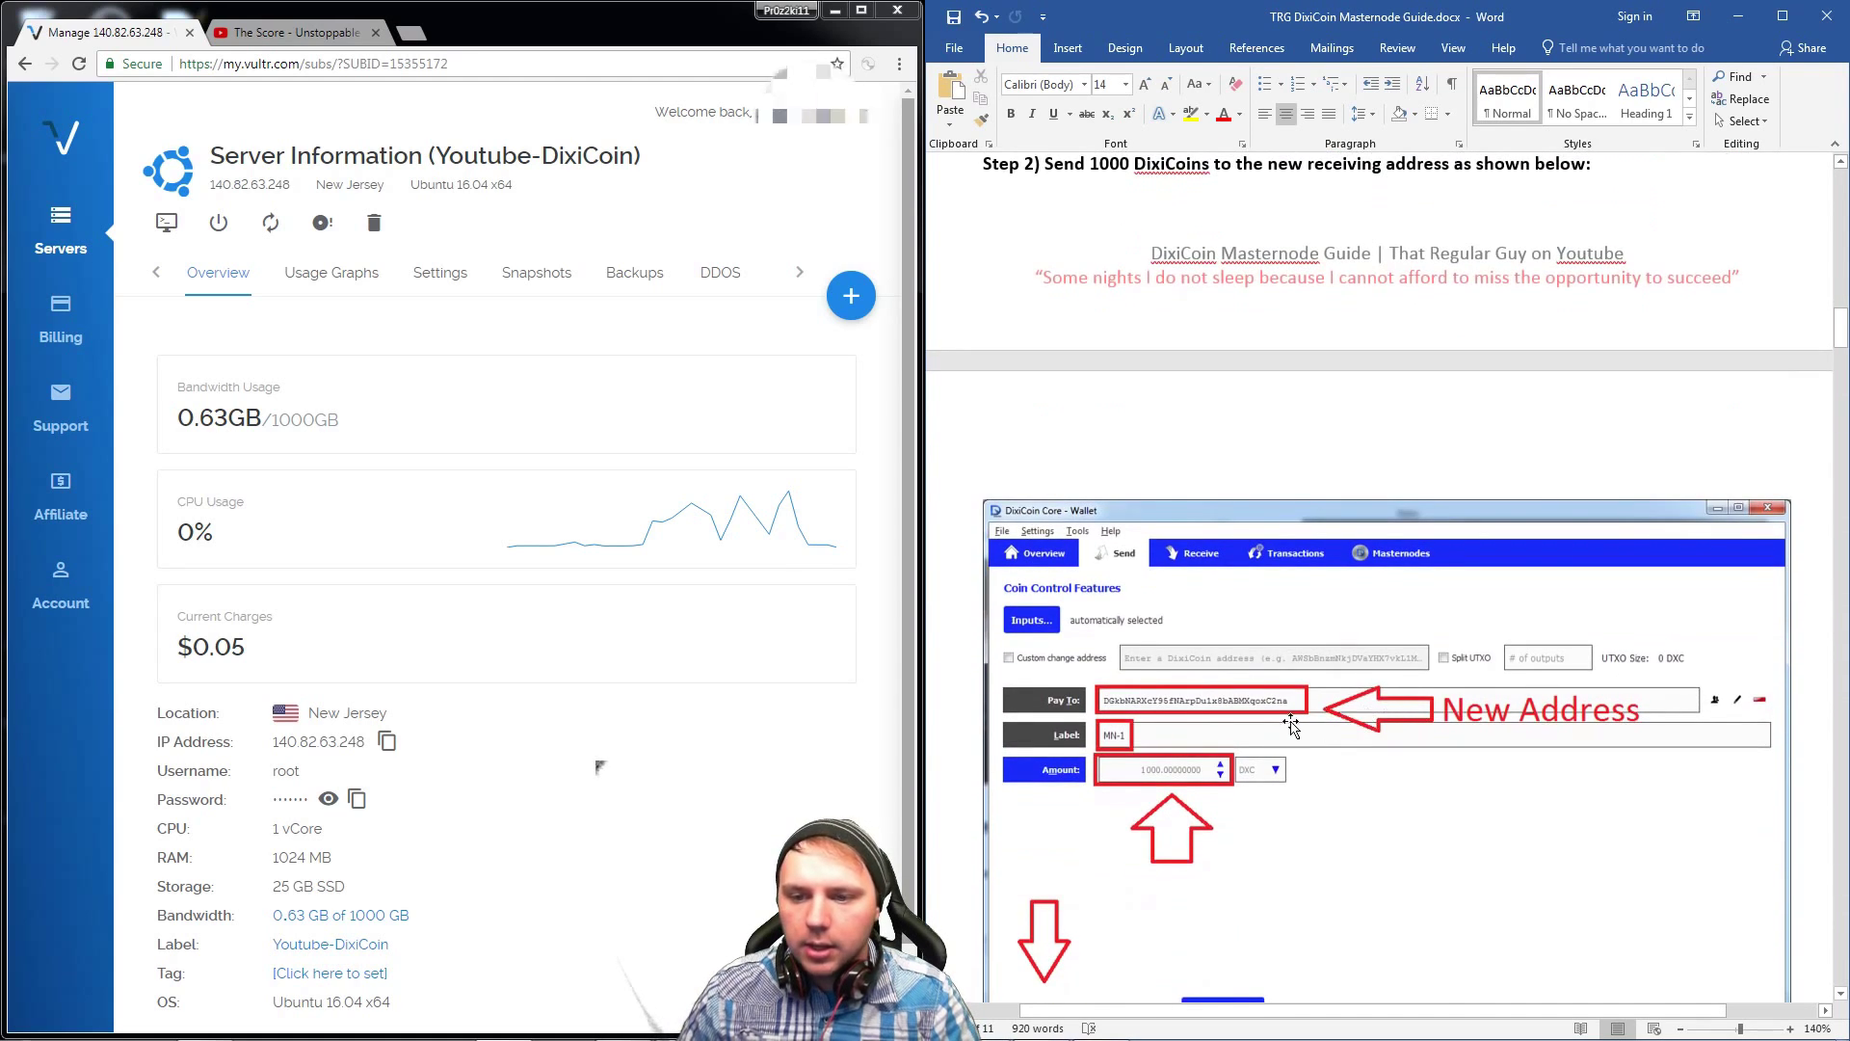
scroll(1319, 729, "down", 2)
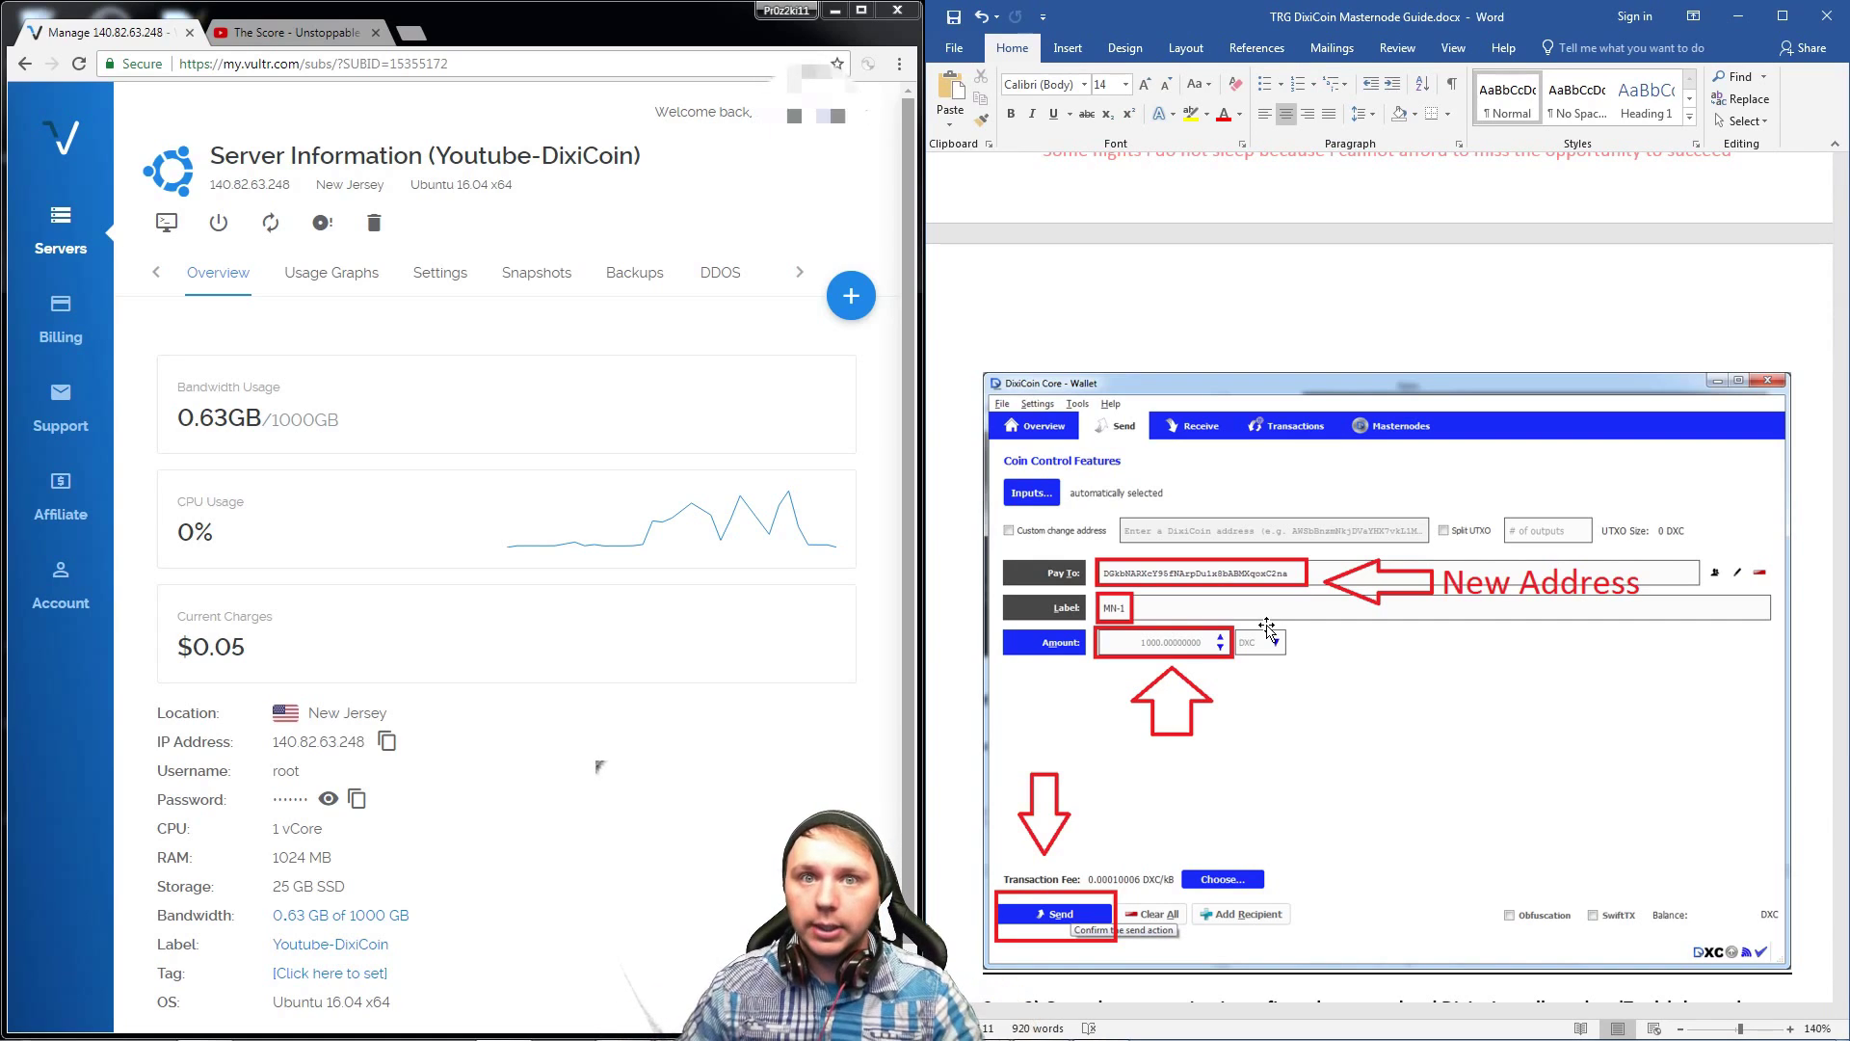
left_click(1349, 616)
scroll(1397, 615, "down", 3)
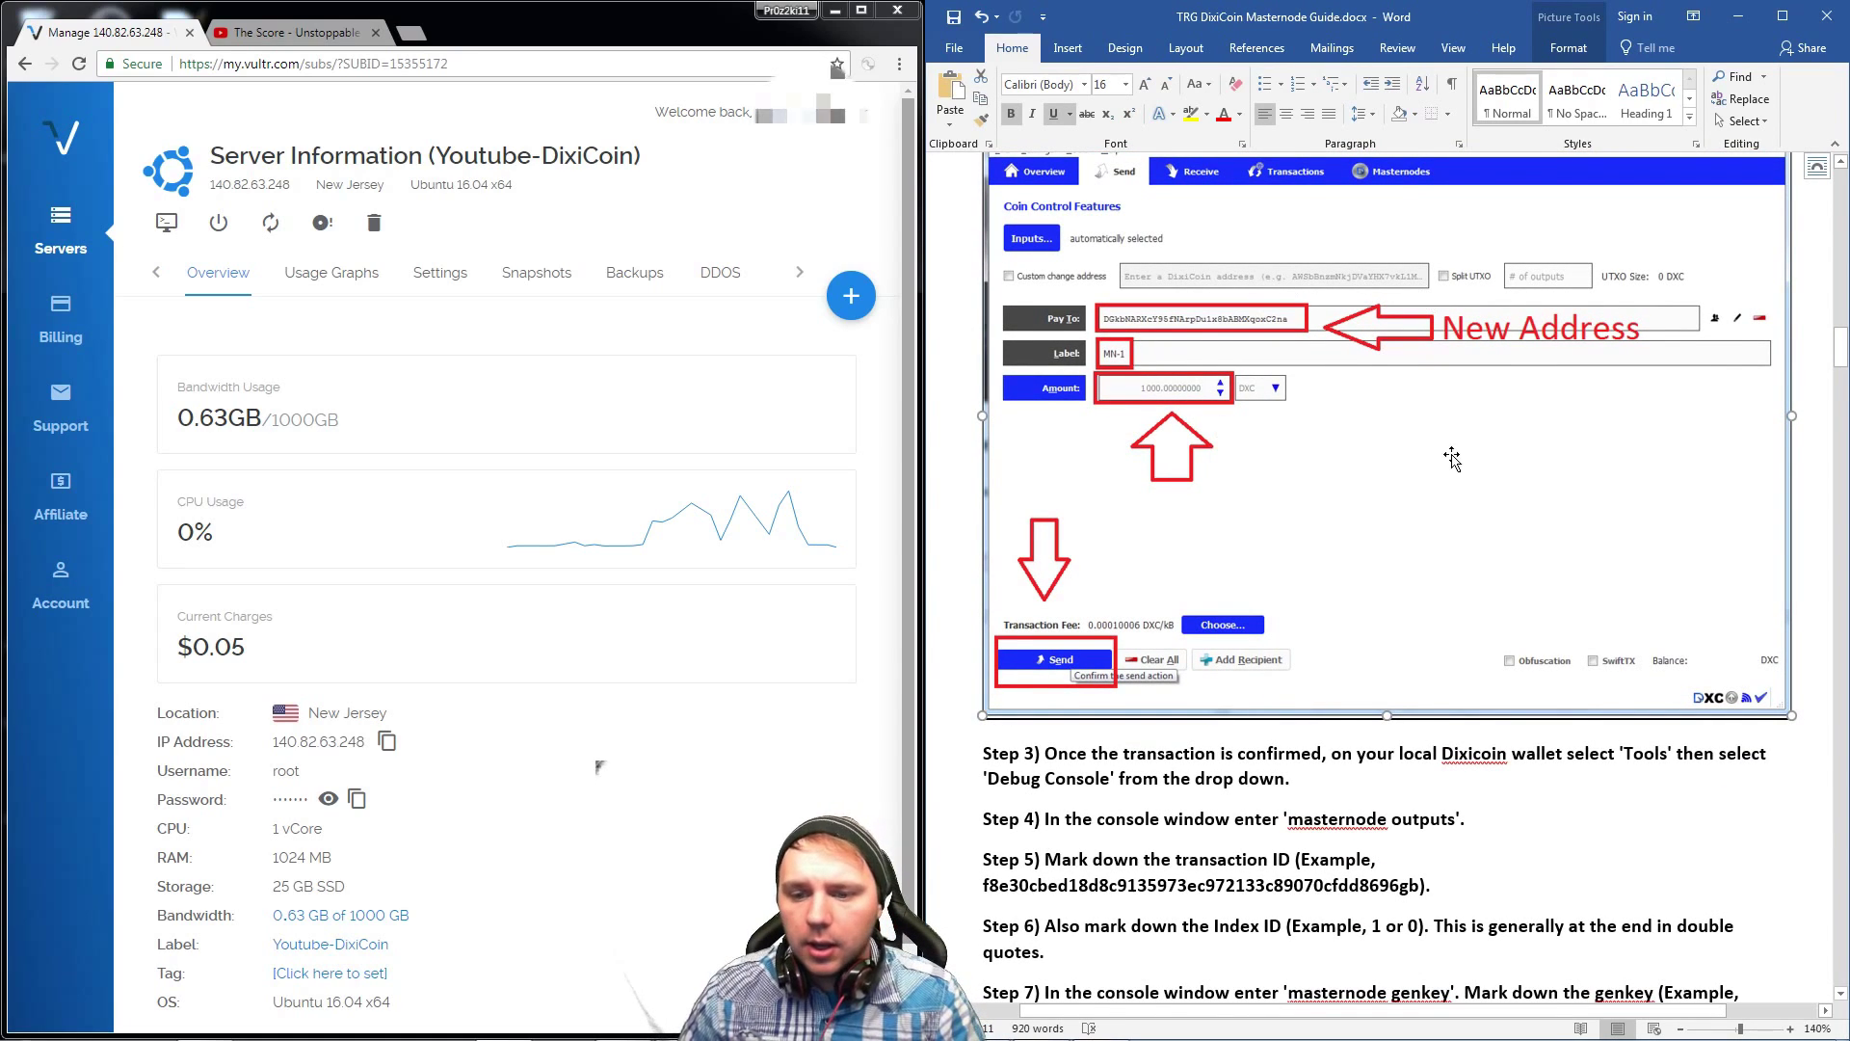
scroll(1426, 609, "down", 2)
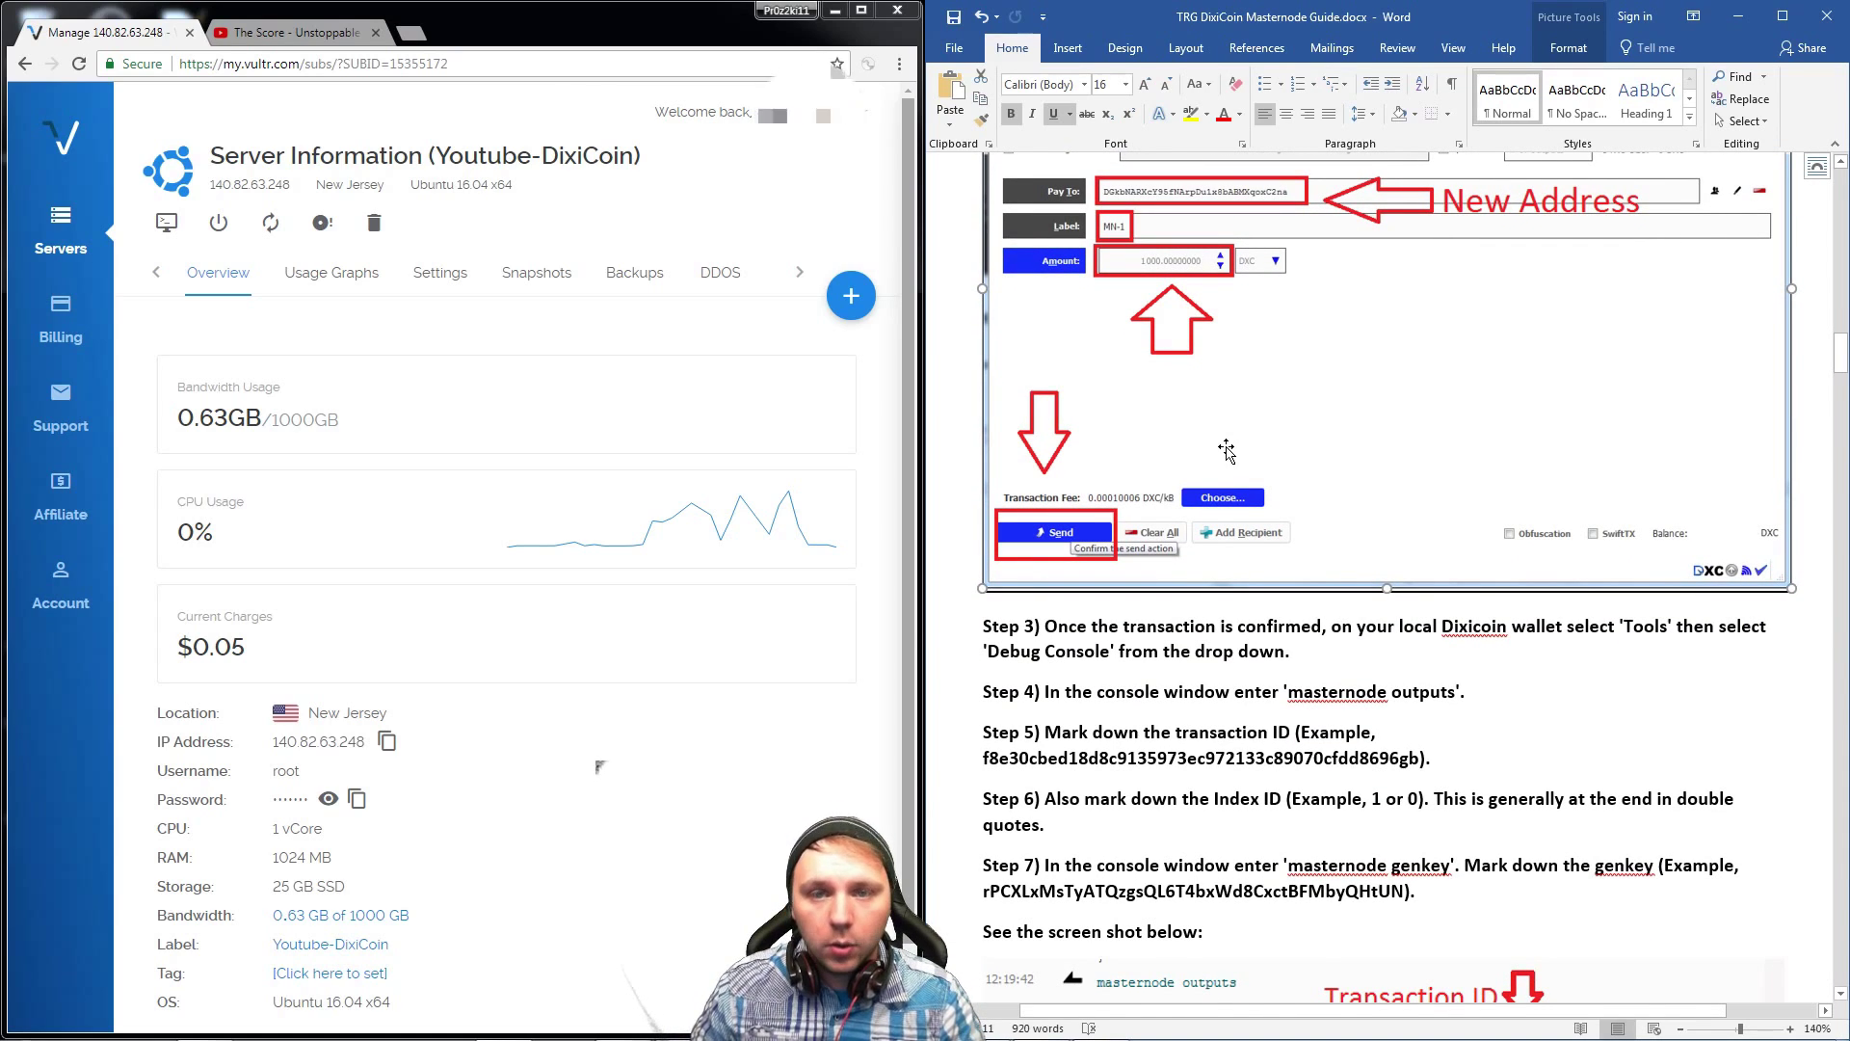
left_click(1291, 691)
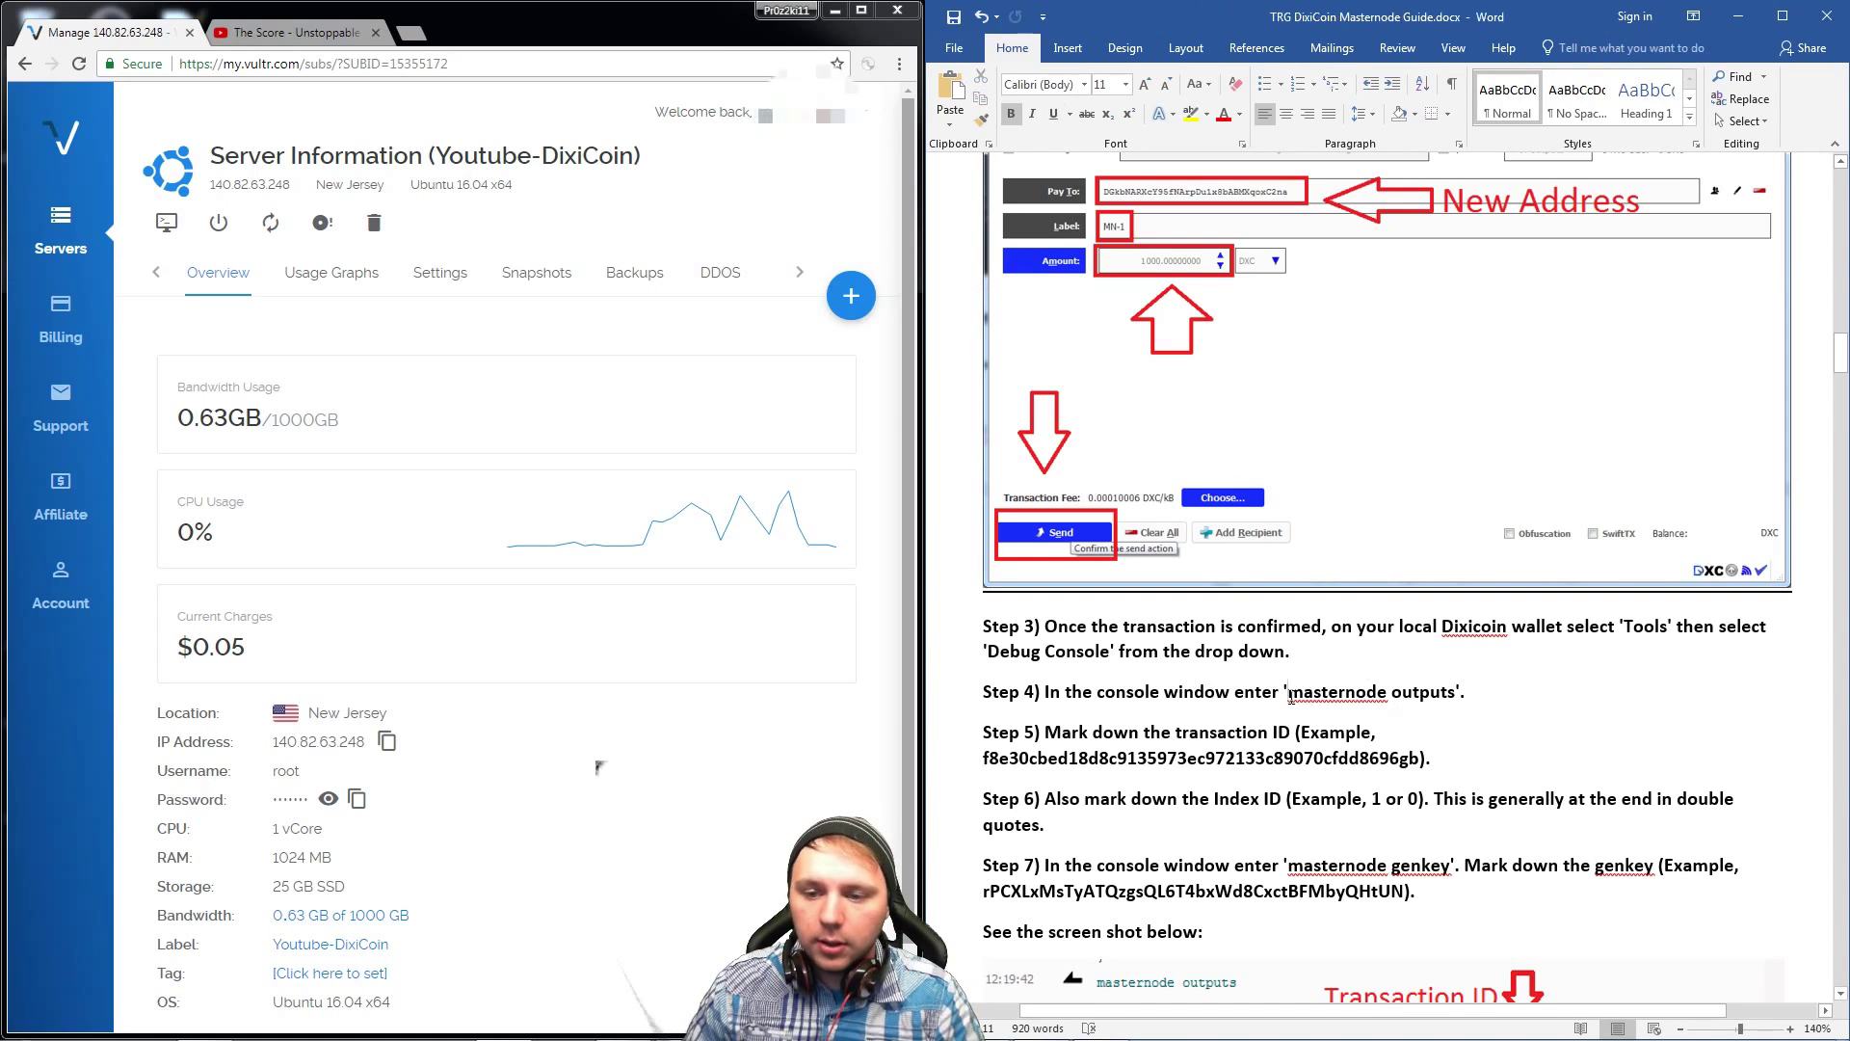
scroll(1511, 665, "down", 1)
scroll(1510, 664, "down", 1)
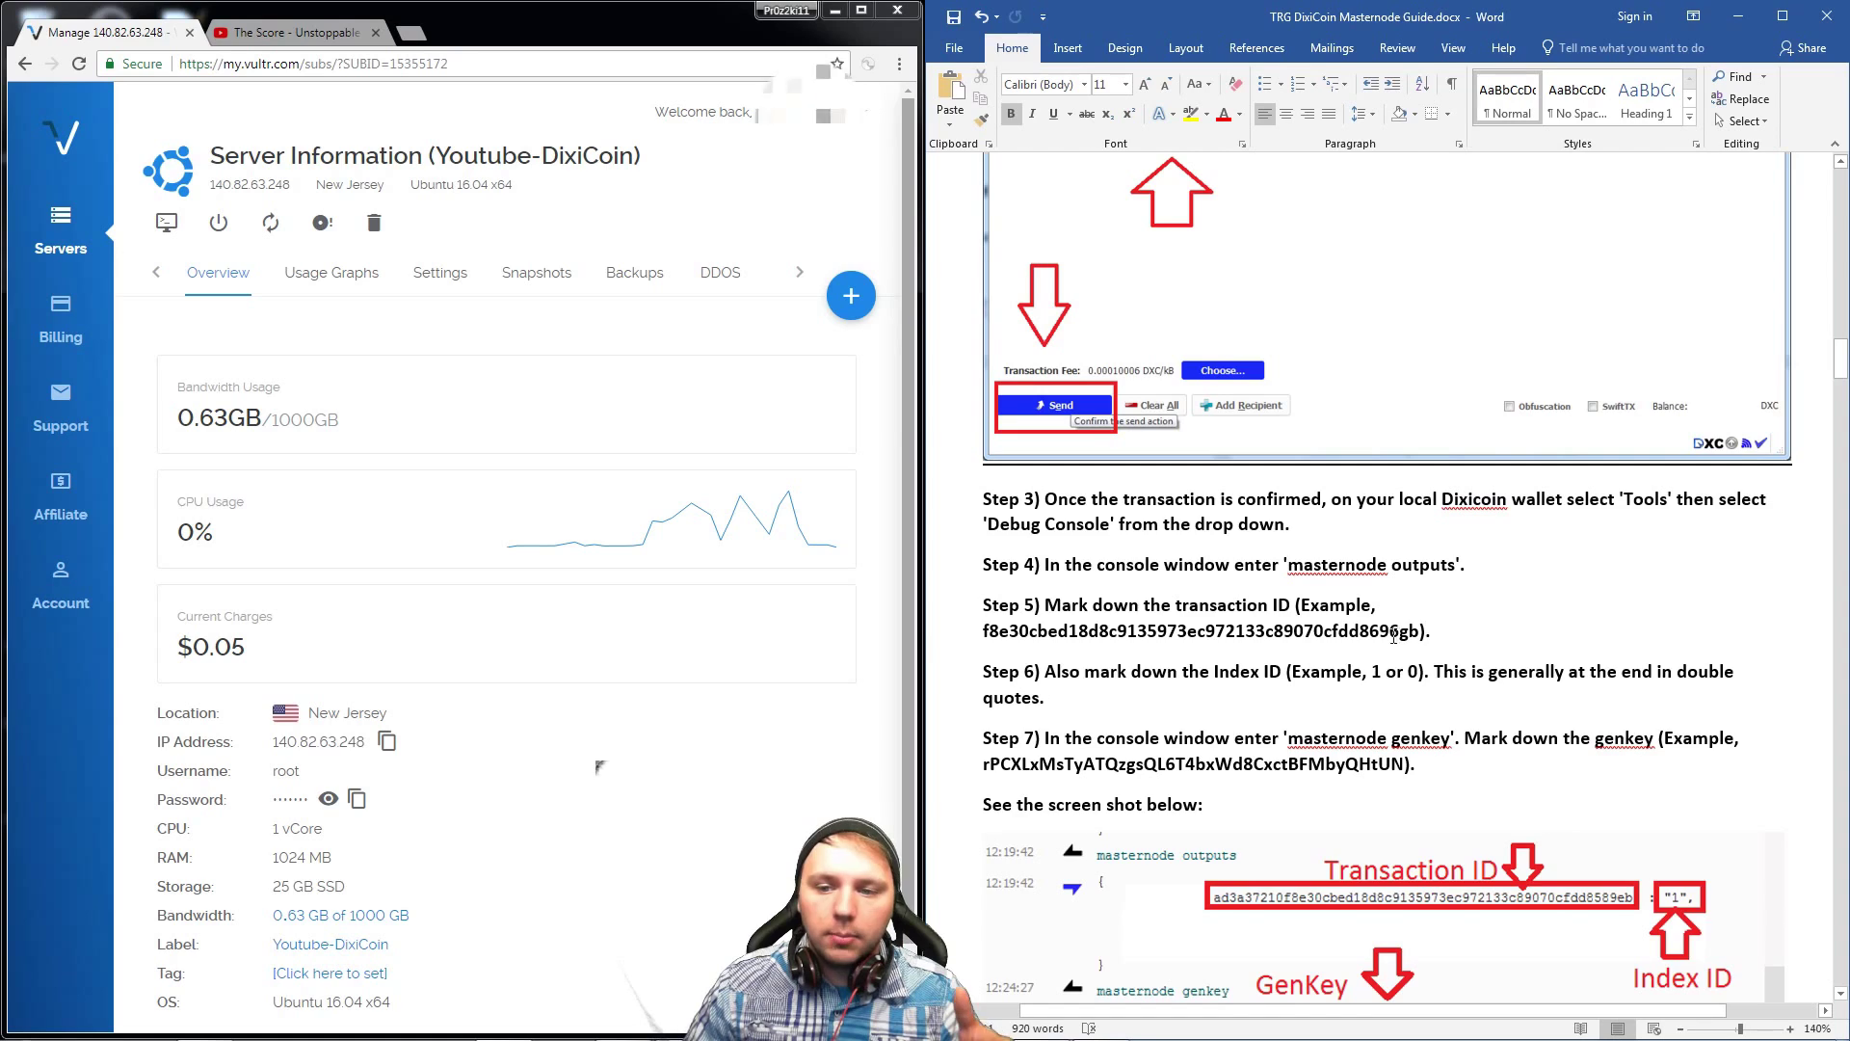
scroll(1393, 636, "down", 1)
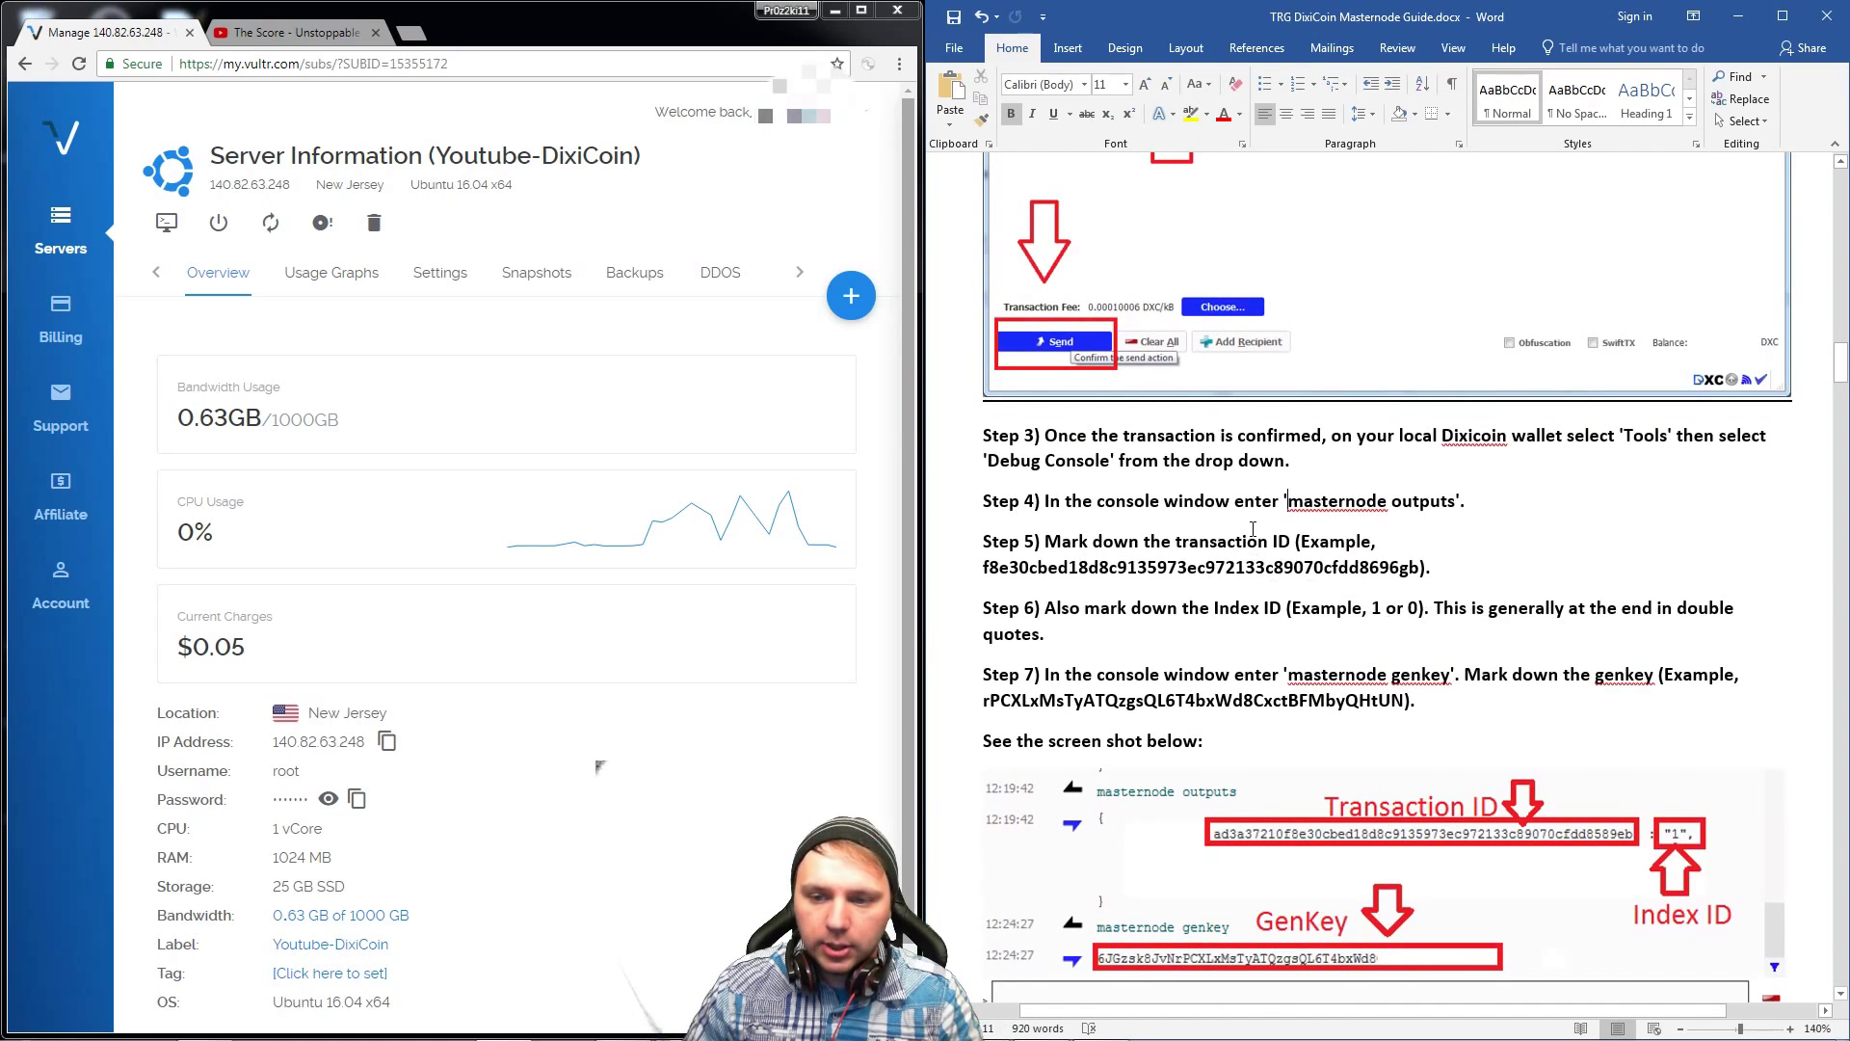
scroll(1429, 578, "down", 1)
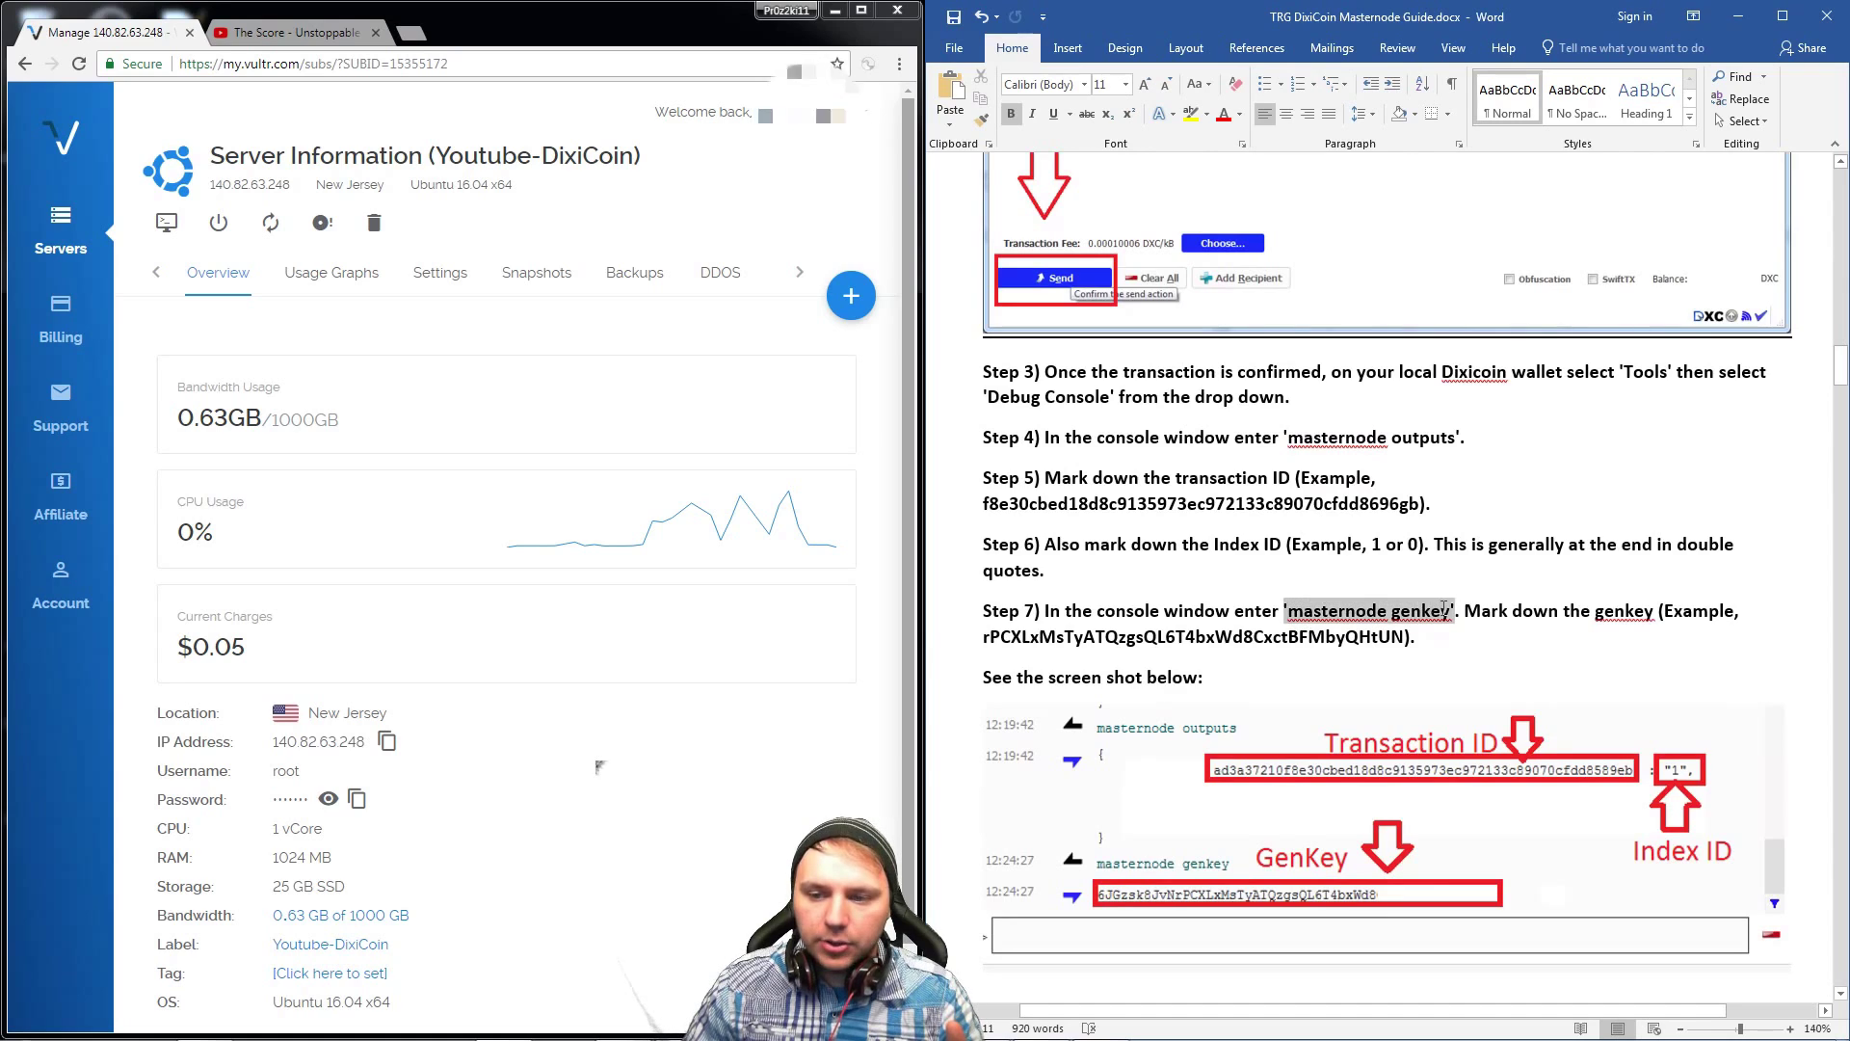
left_click(1488, 632)
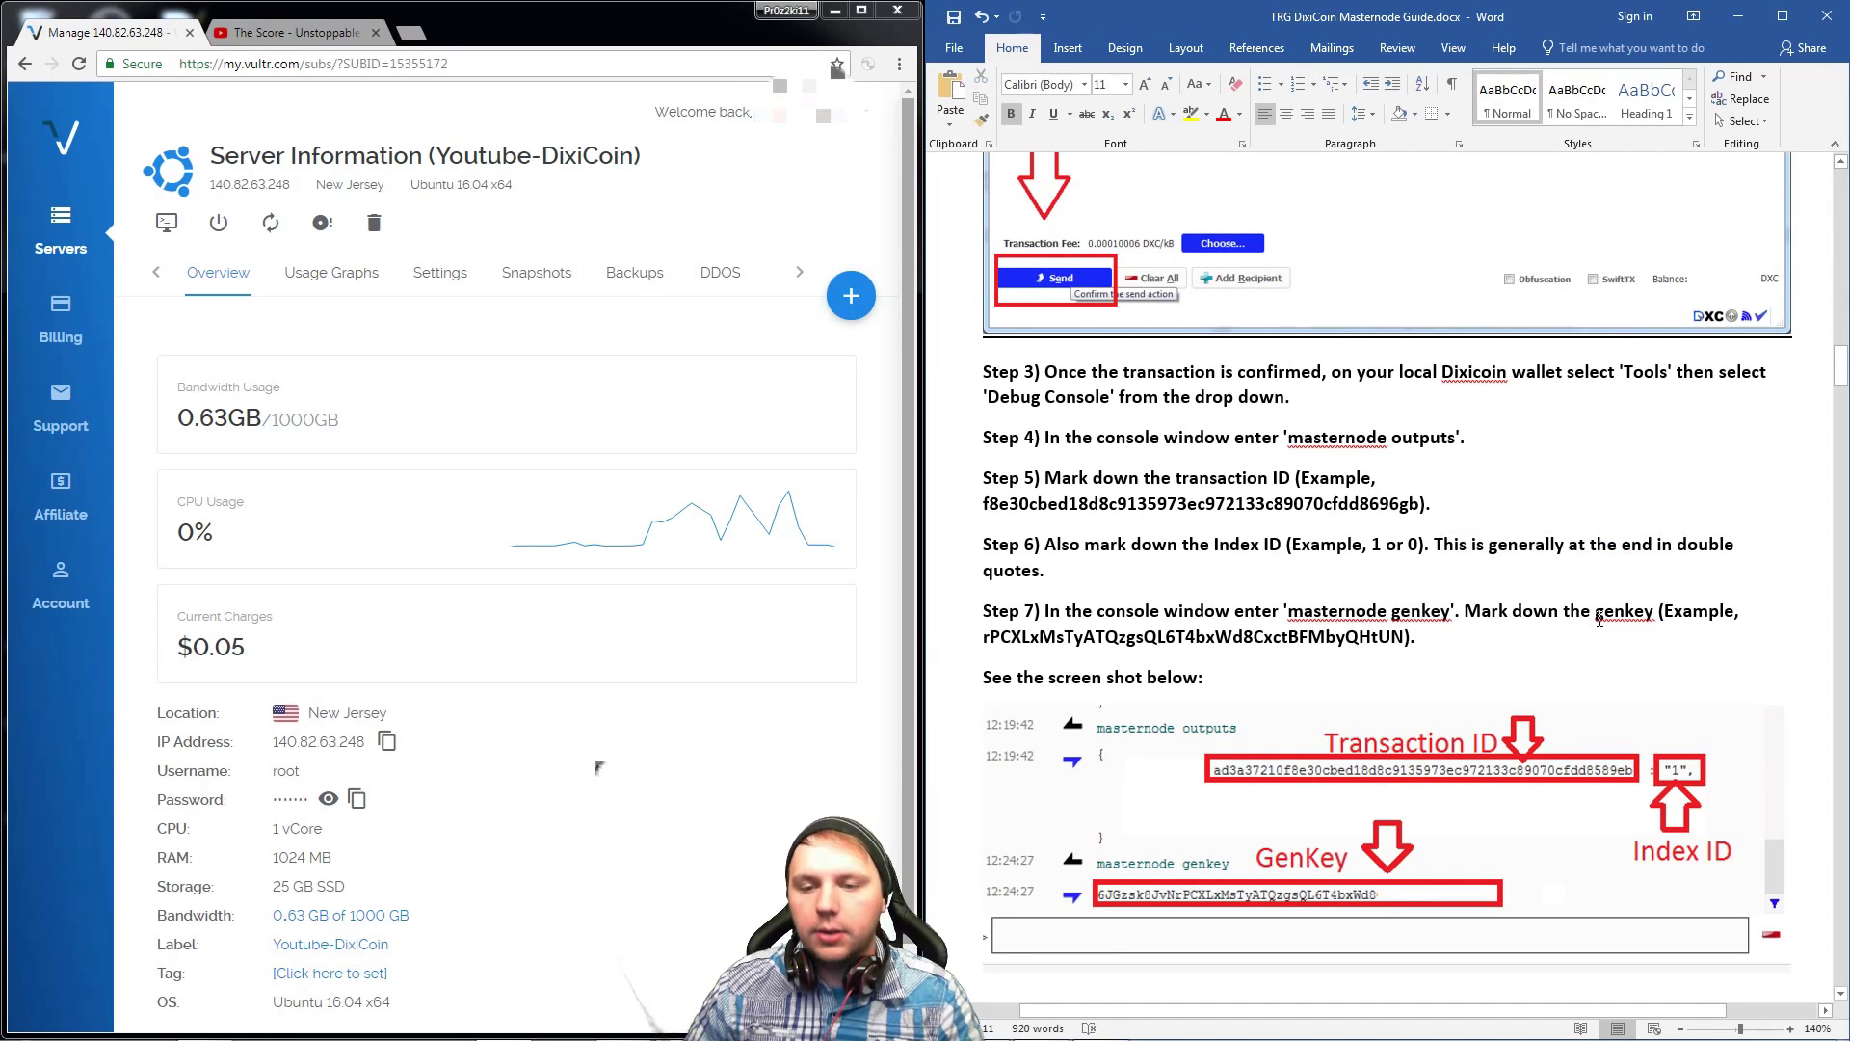
scroll(1370, 663, "down", 2)
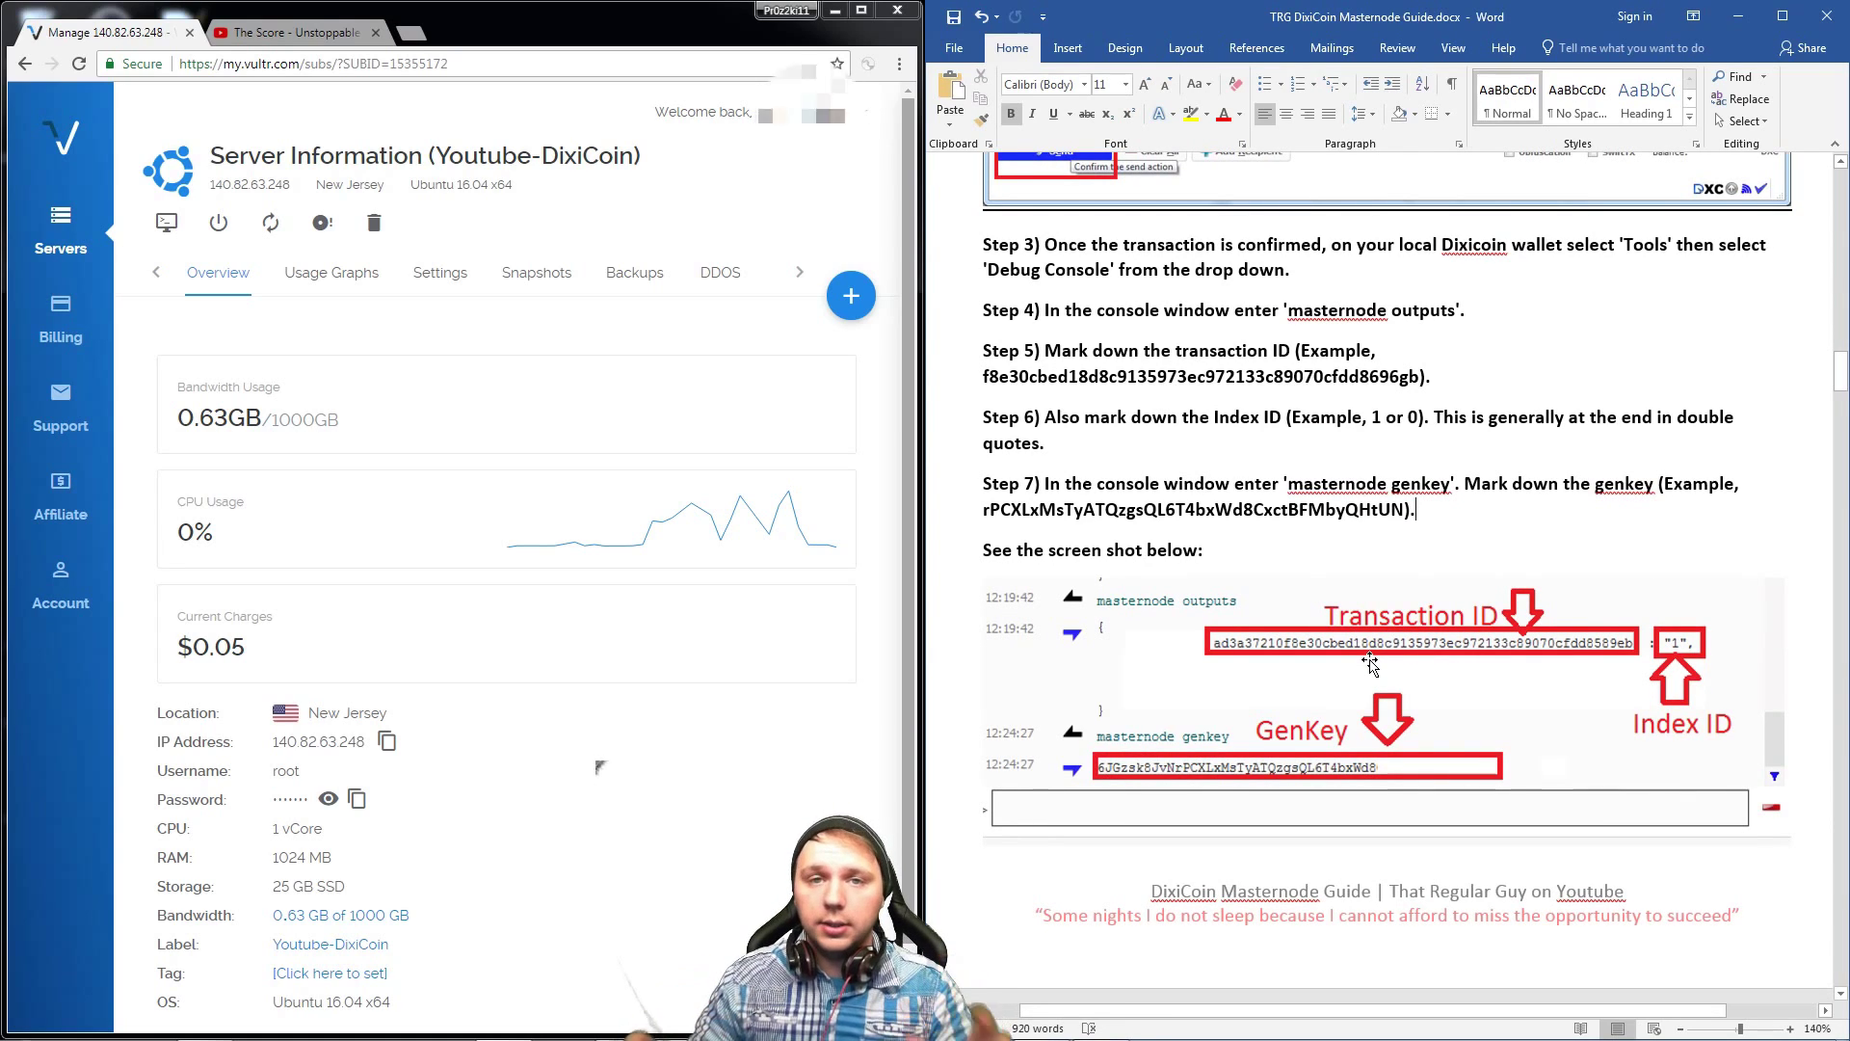
scroll(1370, 662, "down", 2)
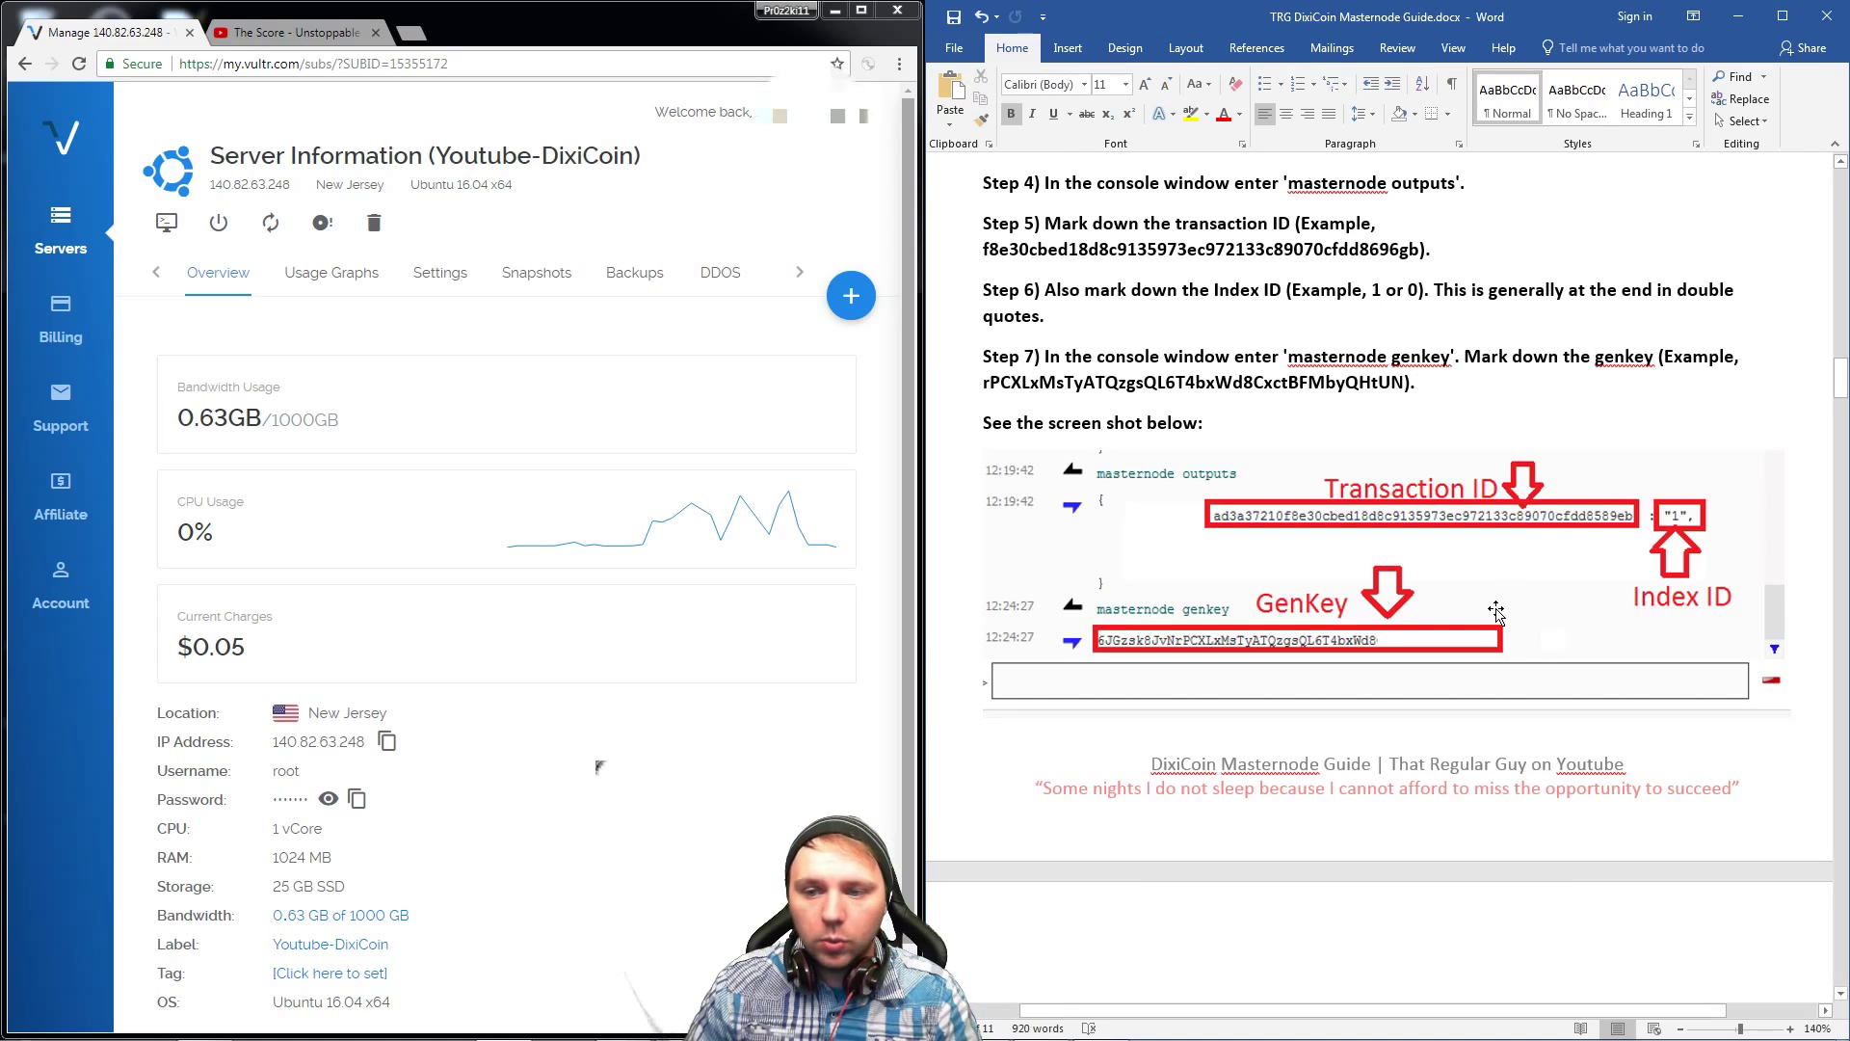
left_click(1562, 603)
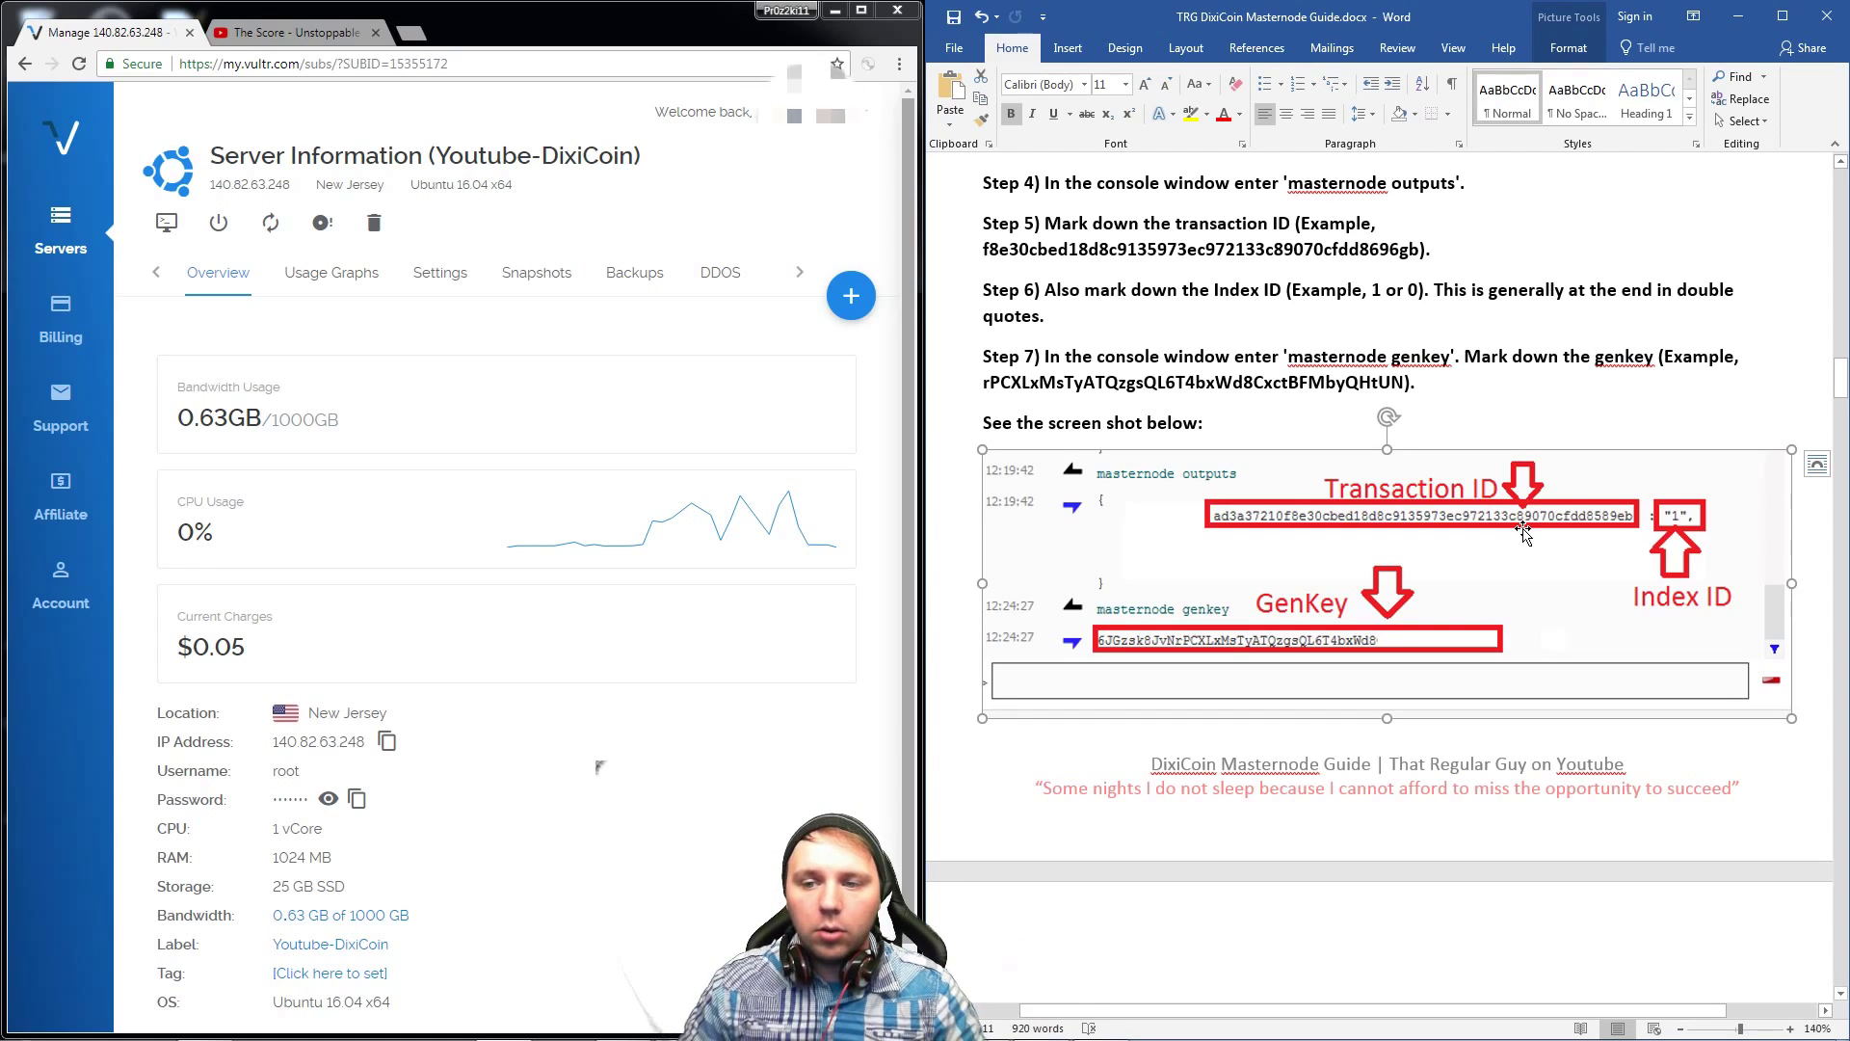
left_click(1446, 426)
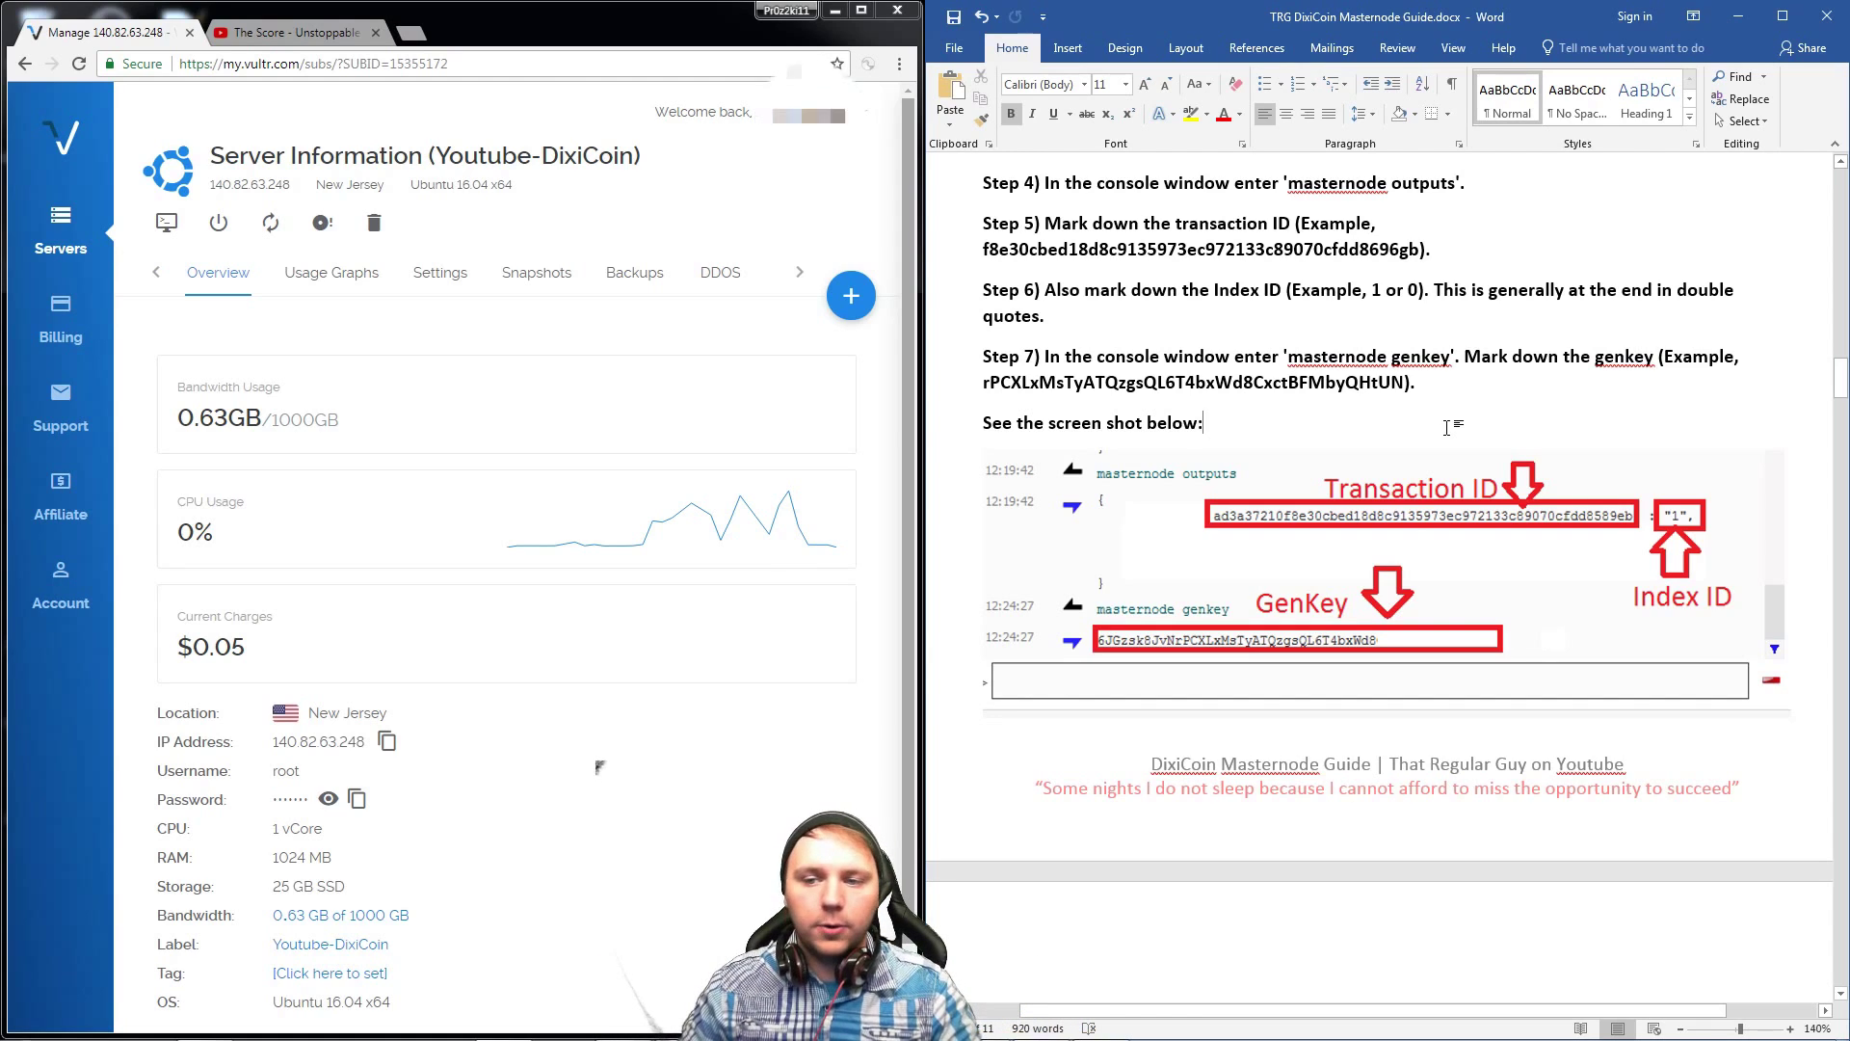
left_click(1513, 516)
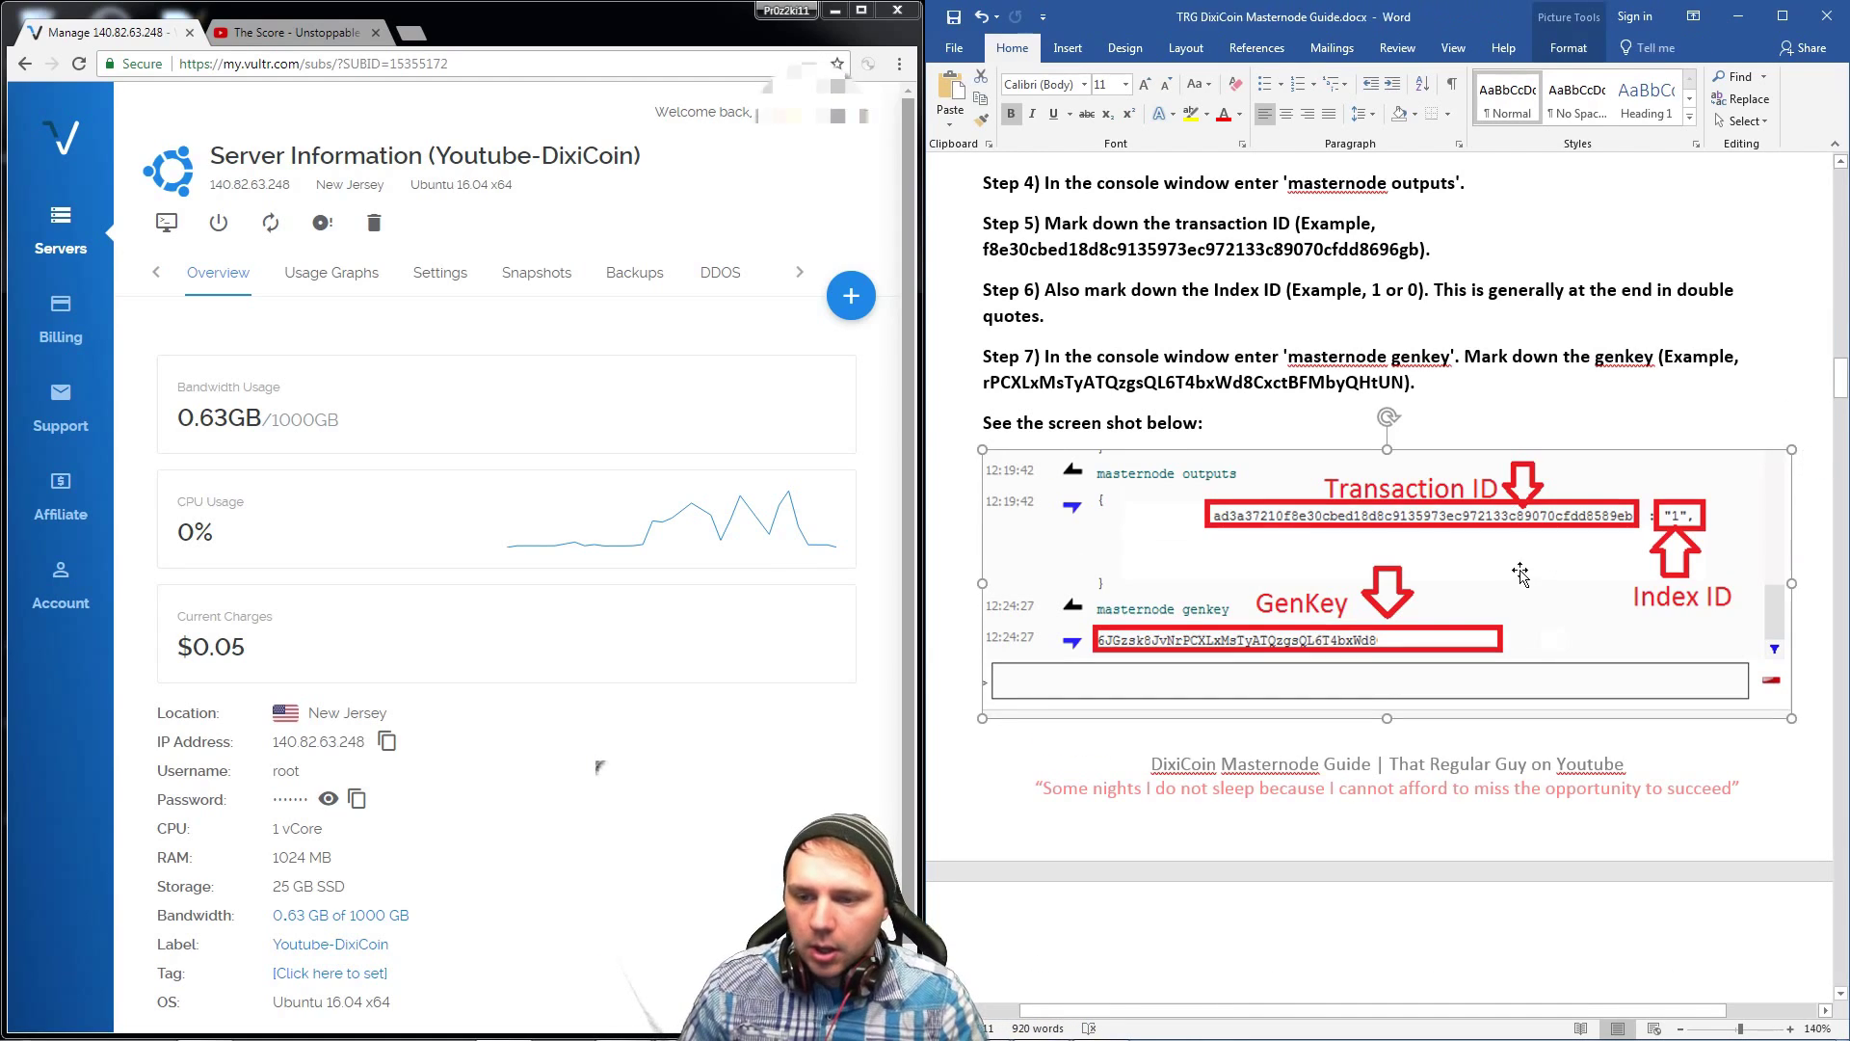
Step: Scroll to section 5 showing the dixicoin.conf entries and the MN-1 masternode.conf line format
scroll(1524, 564, "down", 3)
scroll(1525, 563, "down", 3)
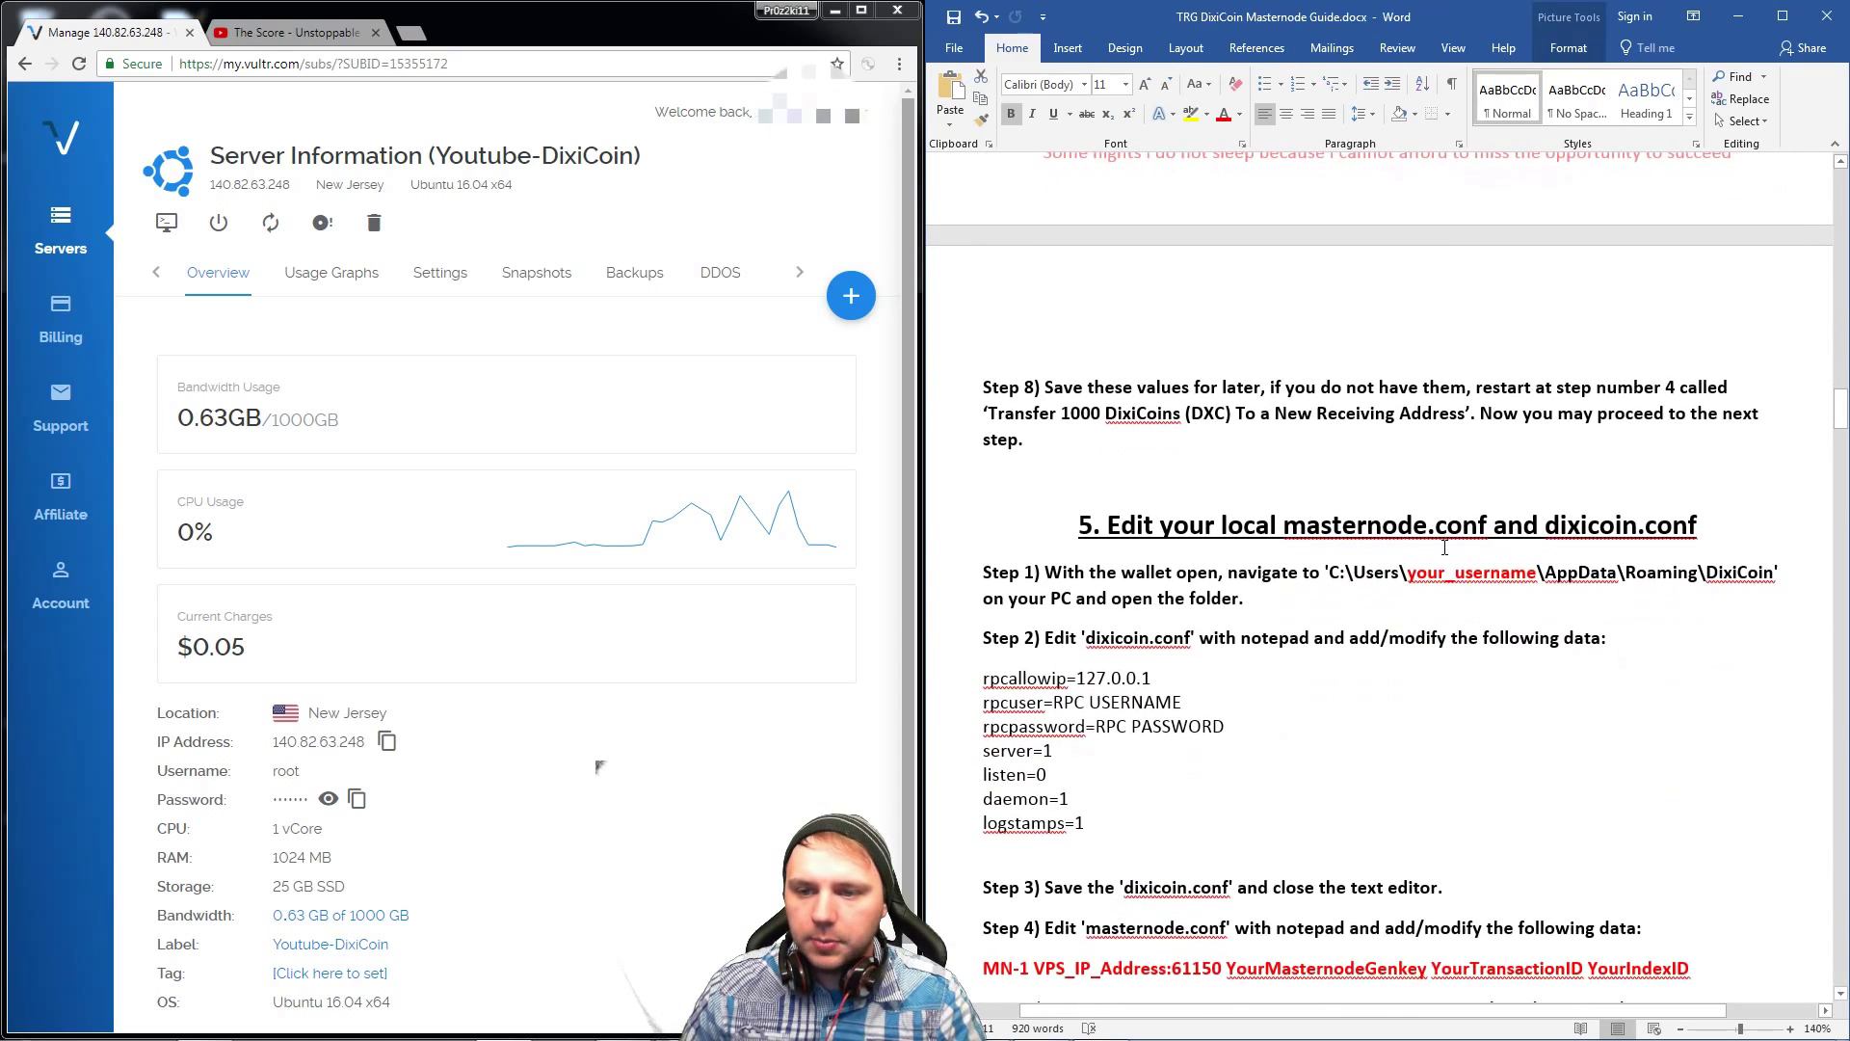
scroll(1541, 501, "down", 1)
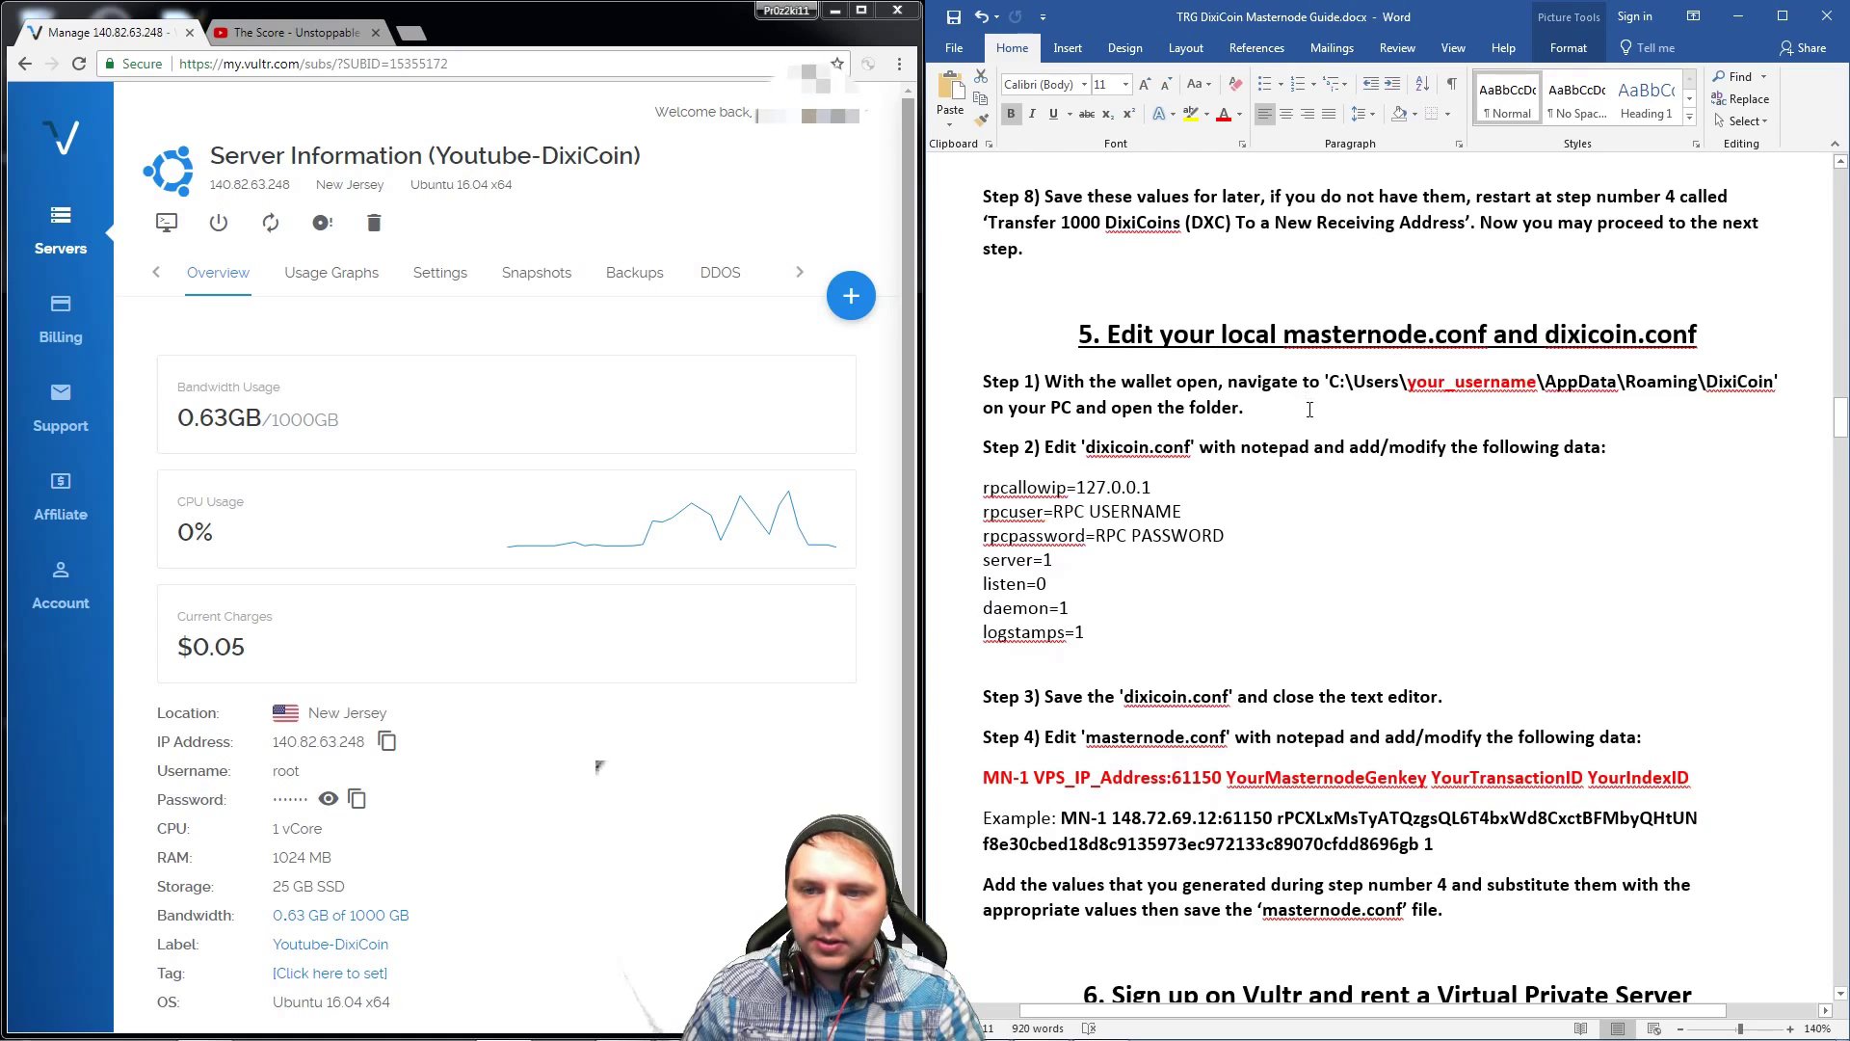
scroll(1296, 419, "up", 1)
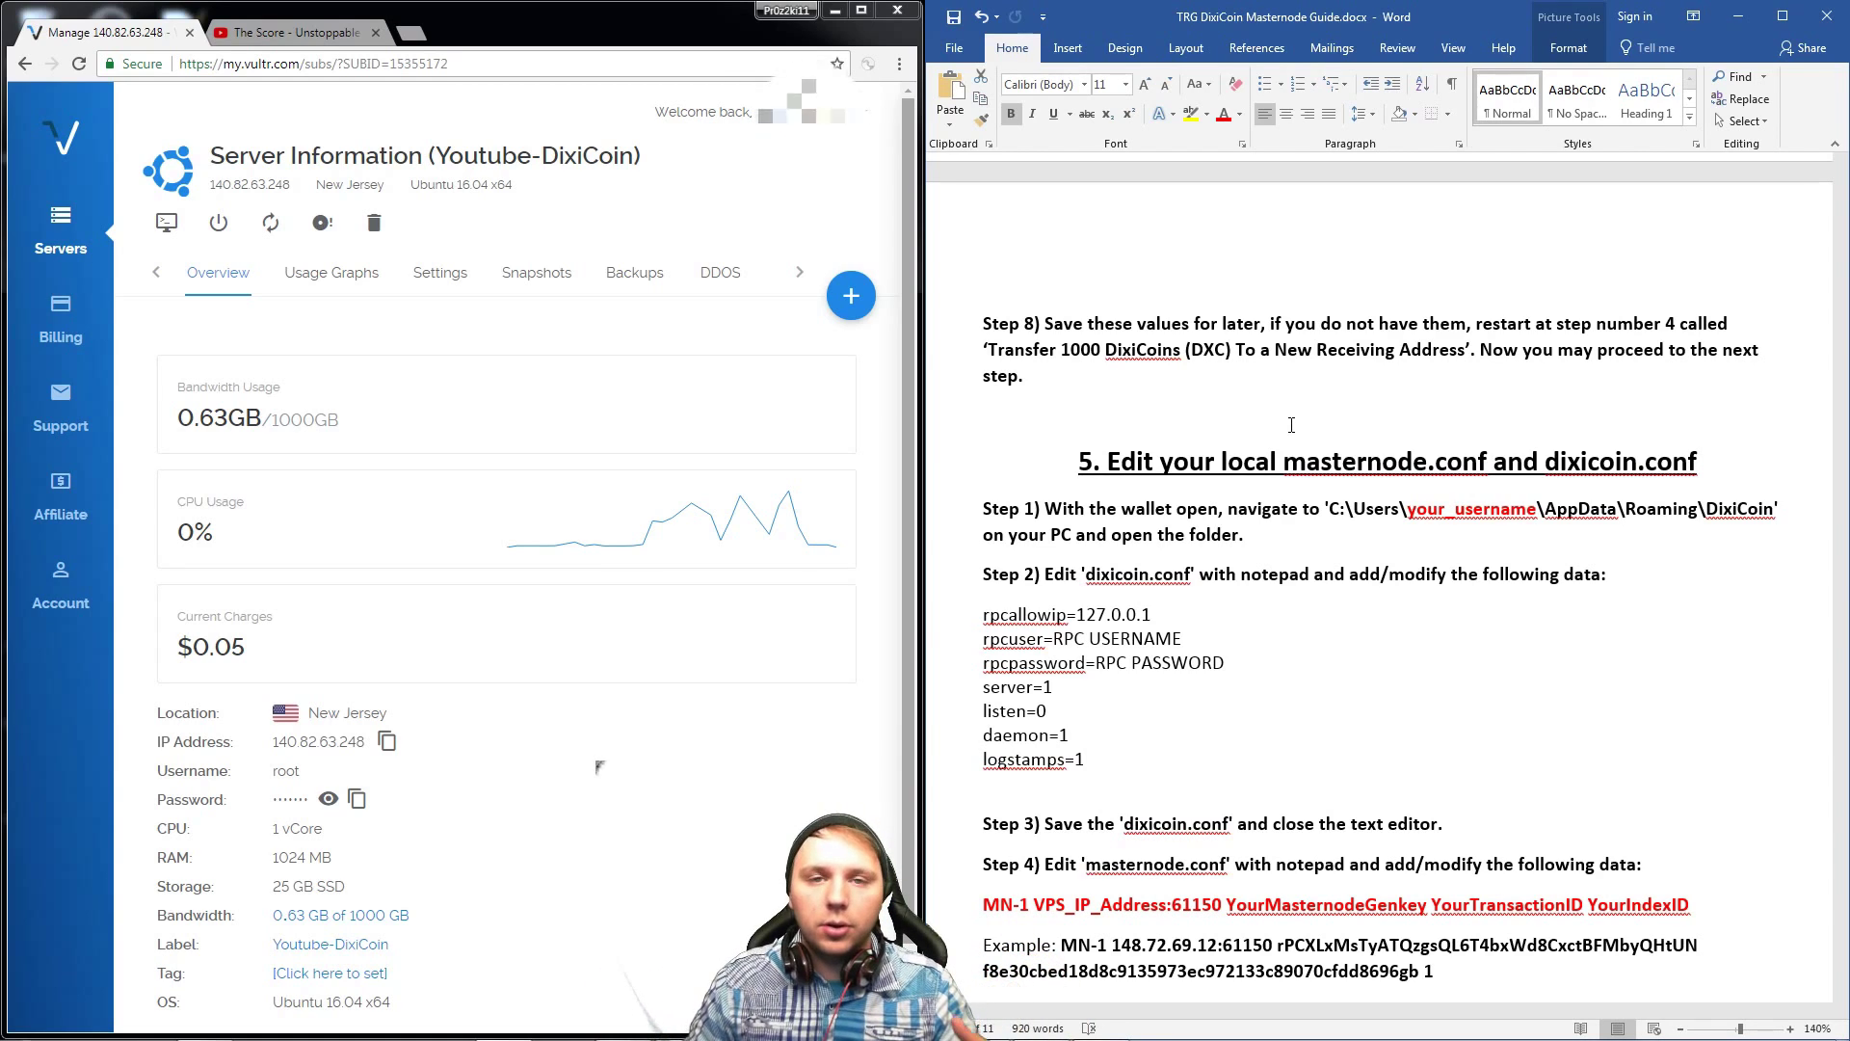
left_click(1342, 509)
scroll(1095, 278, "down", 3)
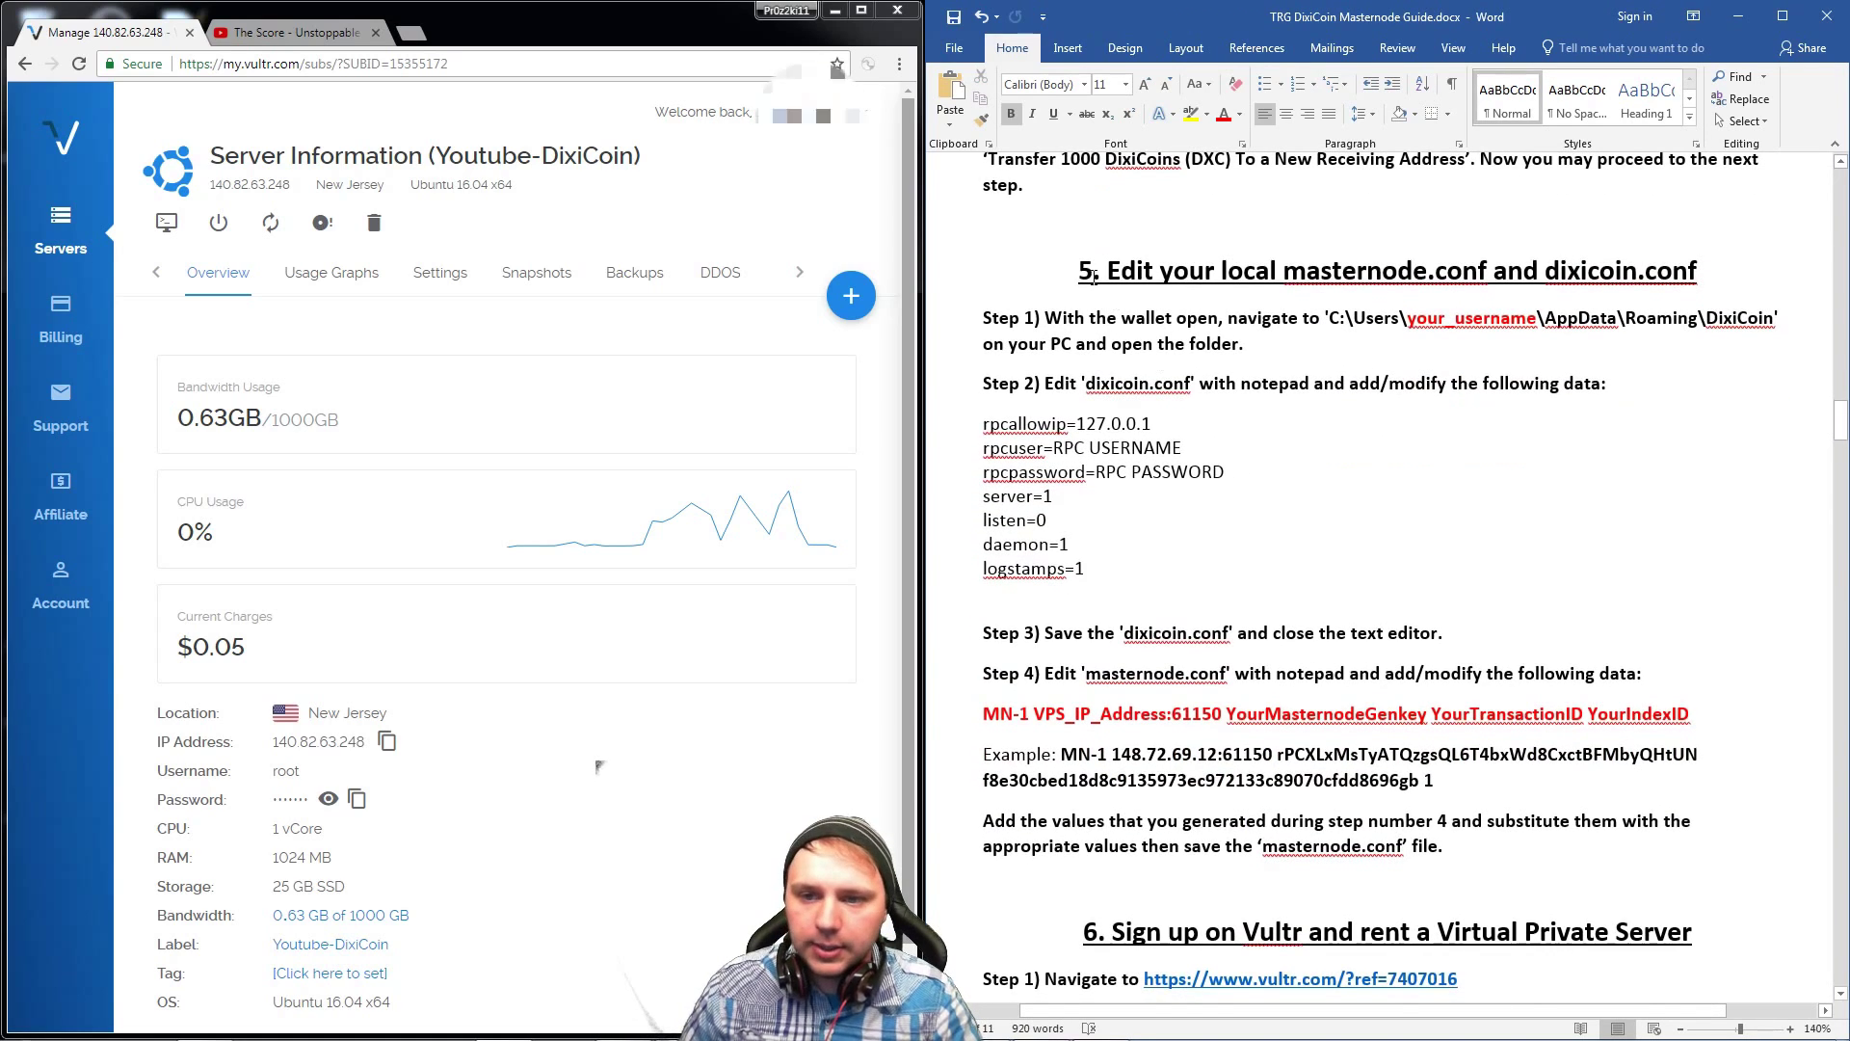
left_click_drag(1106, 277, 1485, 276)
left_click(1496, 273)
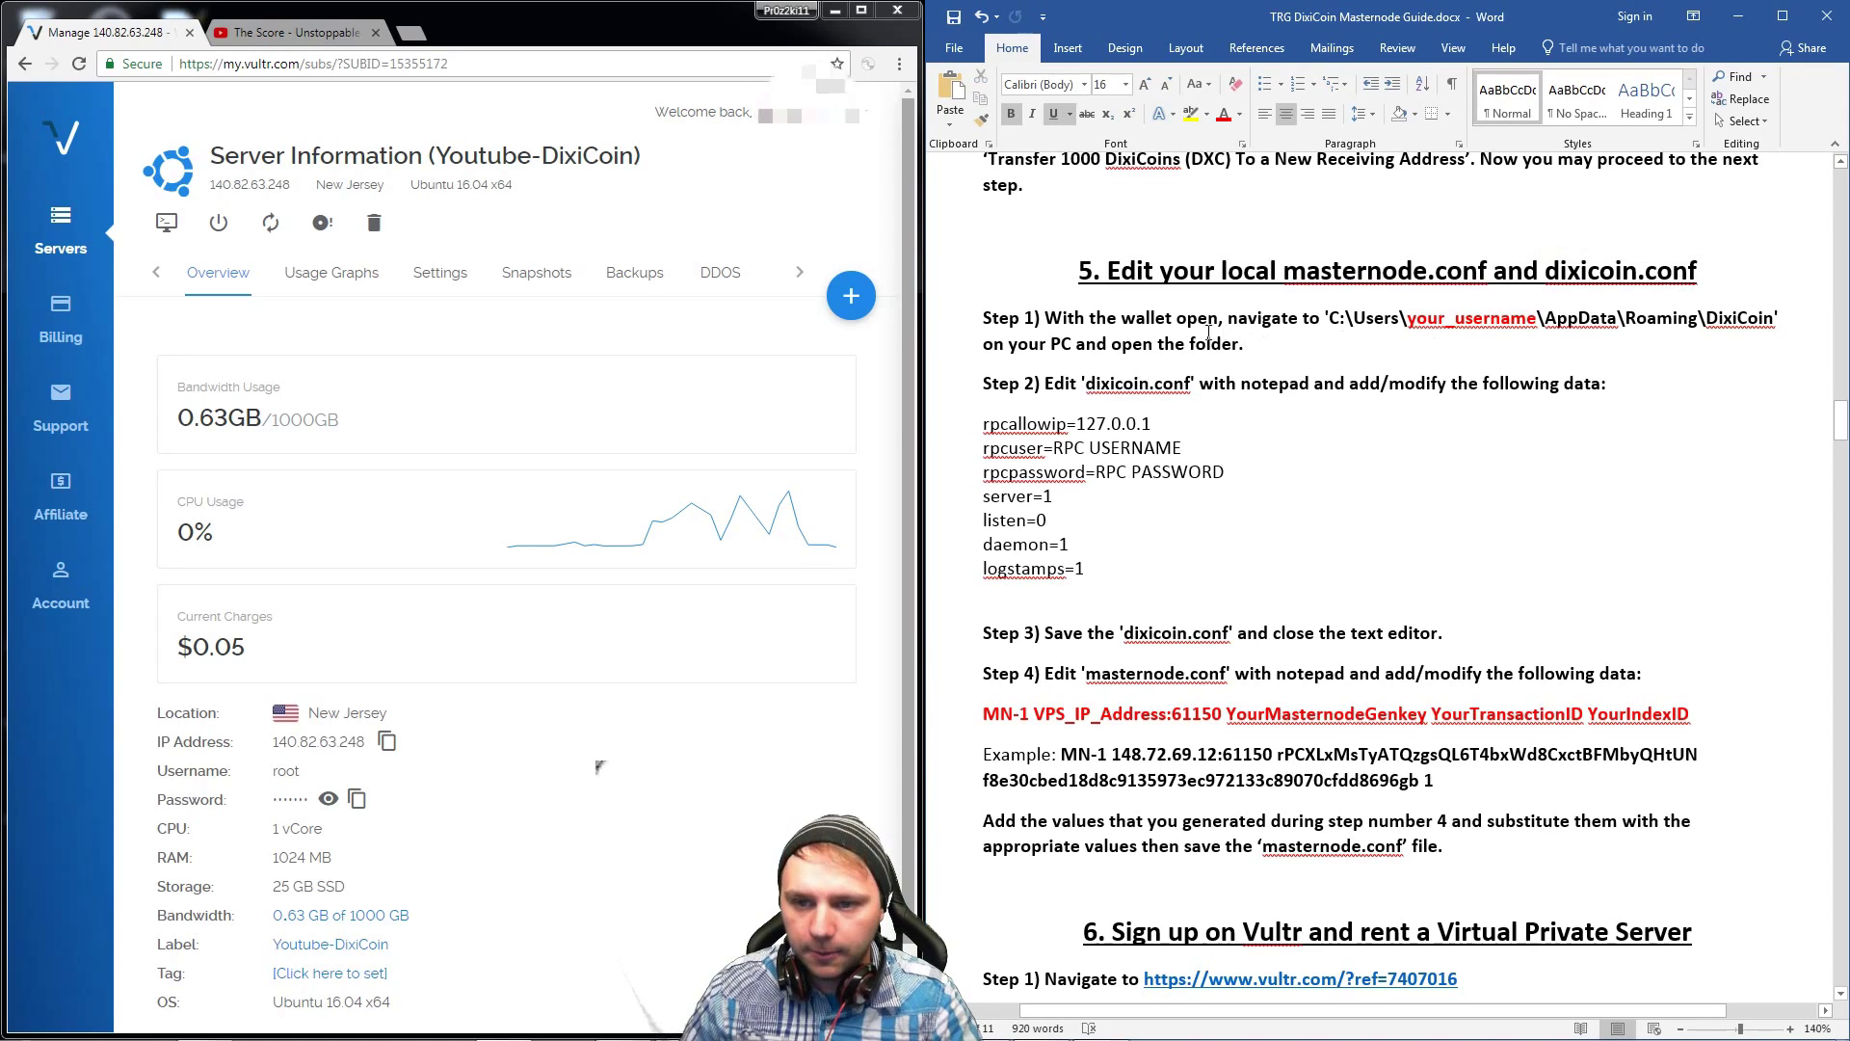
left_click(1209, 337)
left_click_drag(1331, 318, 1778, 319)
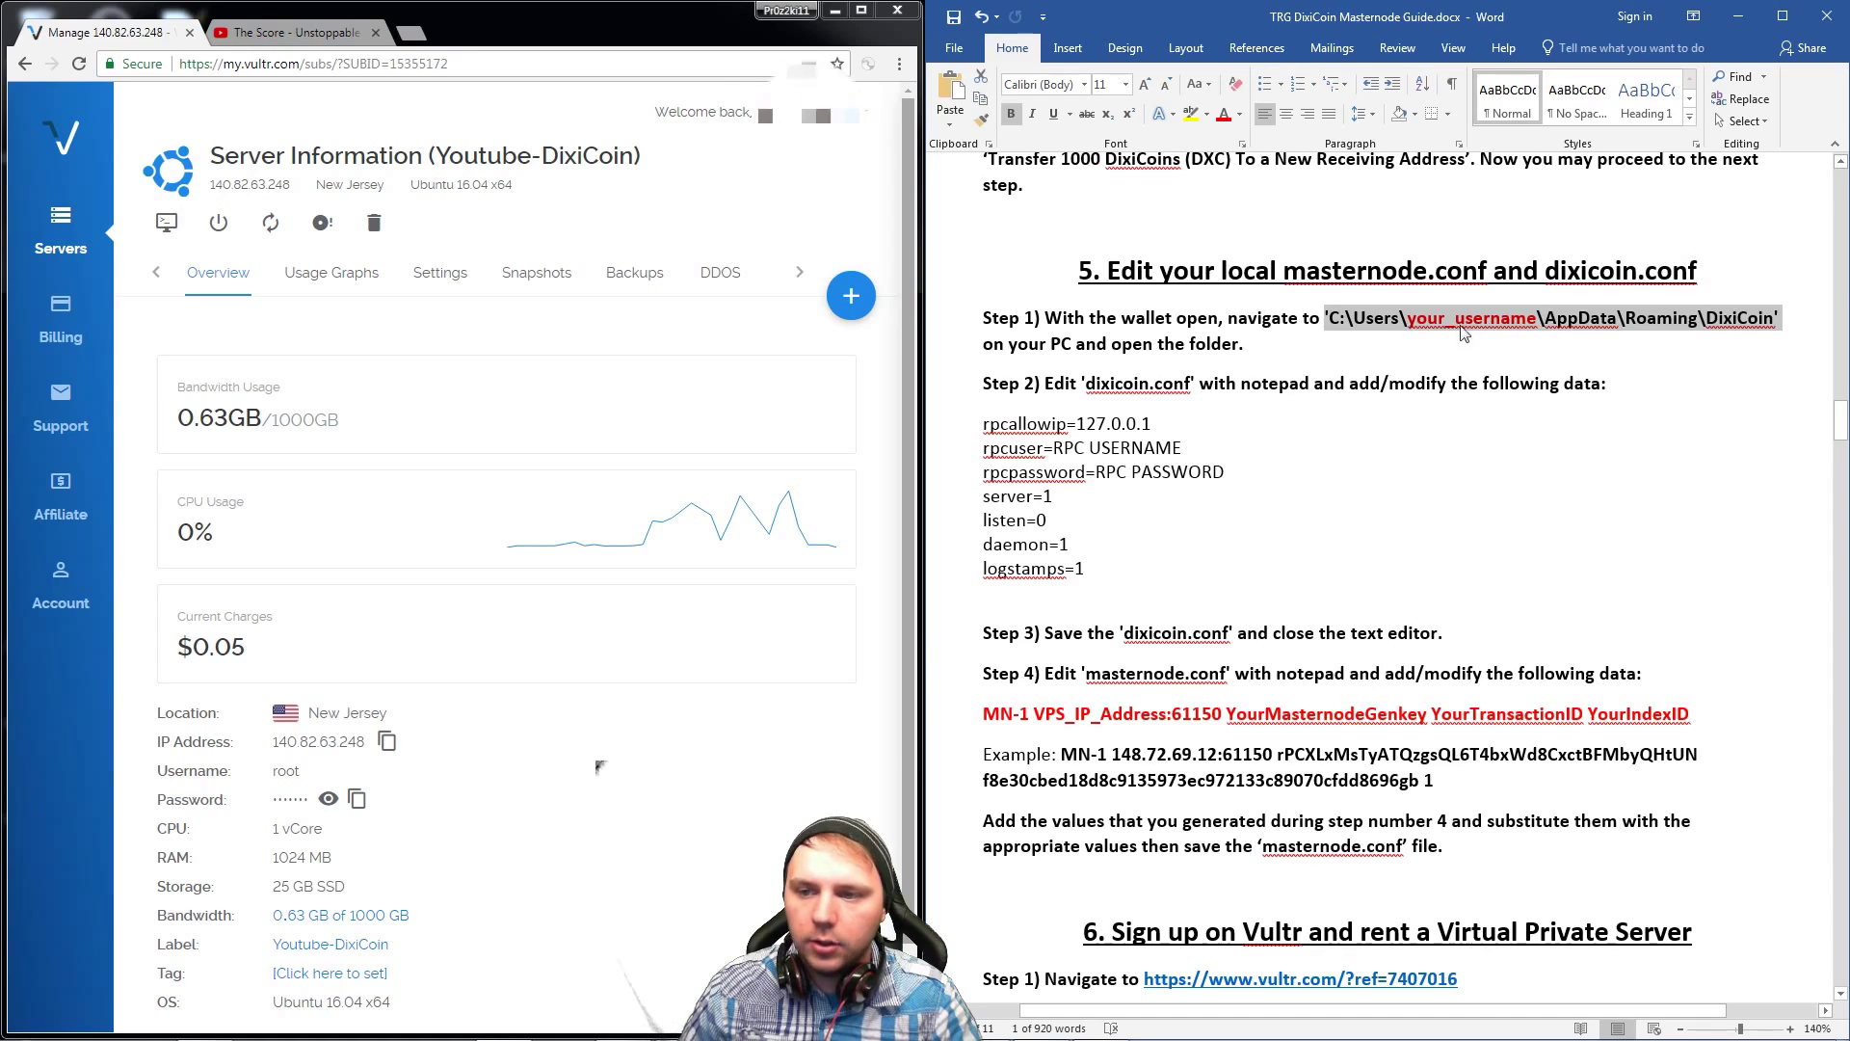
left_click_drag(1408, 319, 1538, 320)
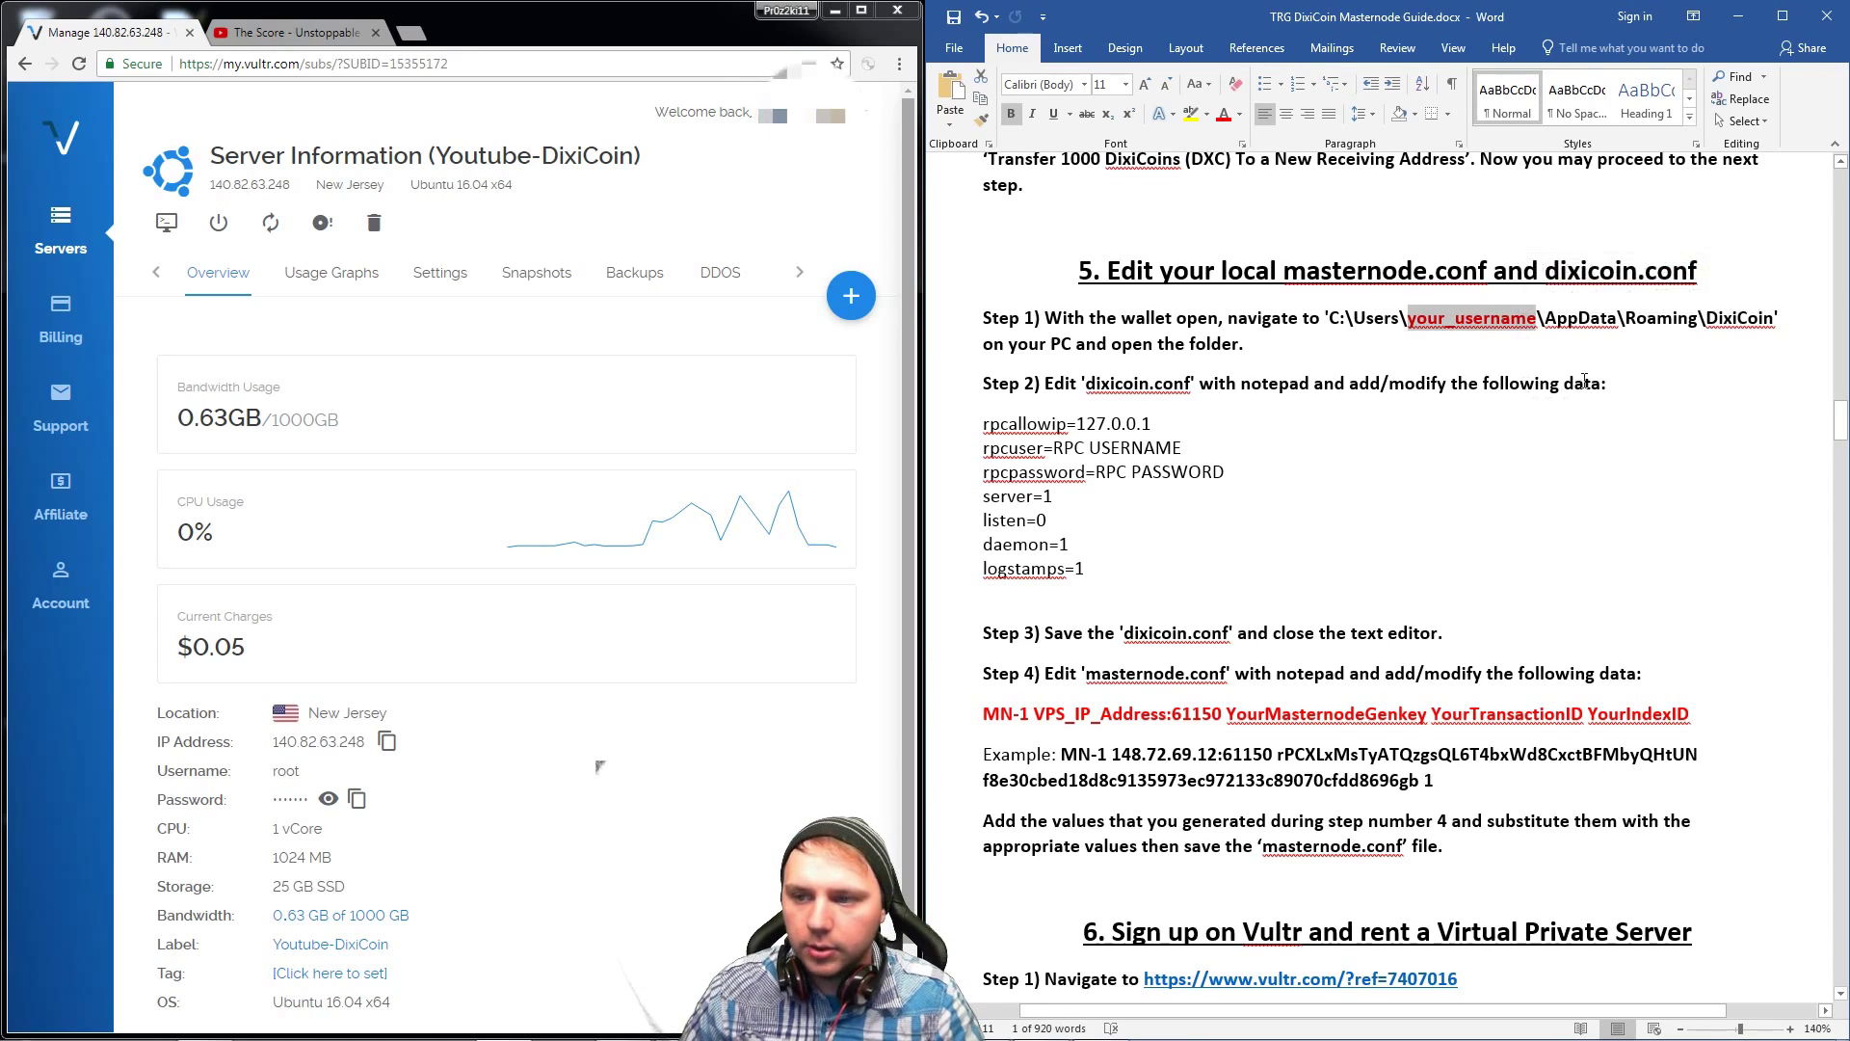
left_click(1281, 346)
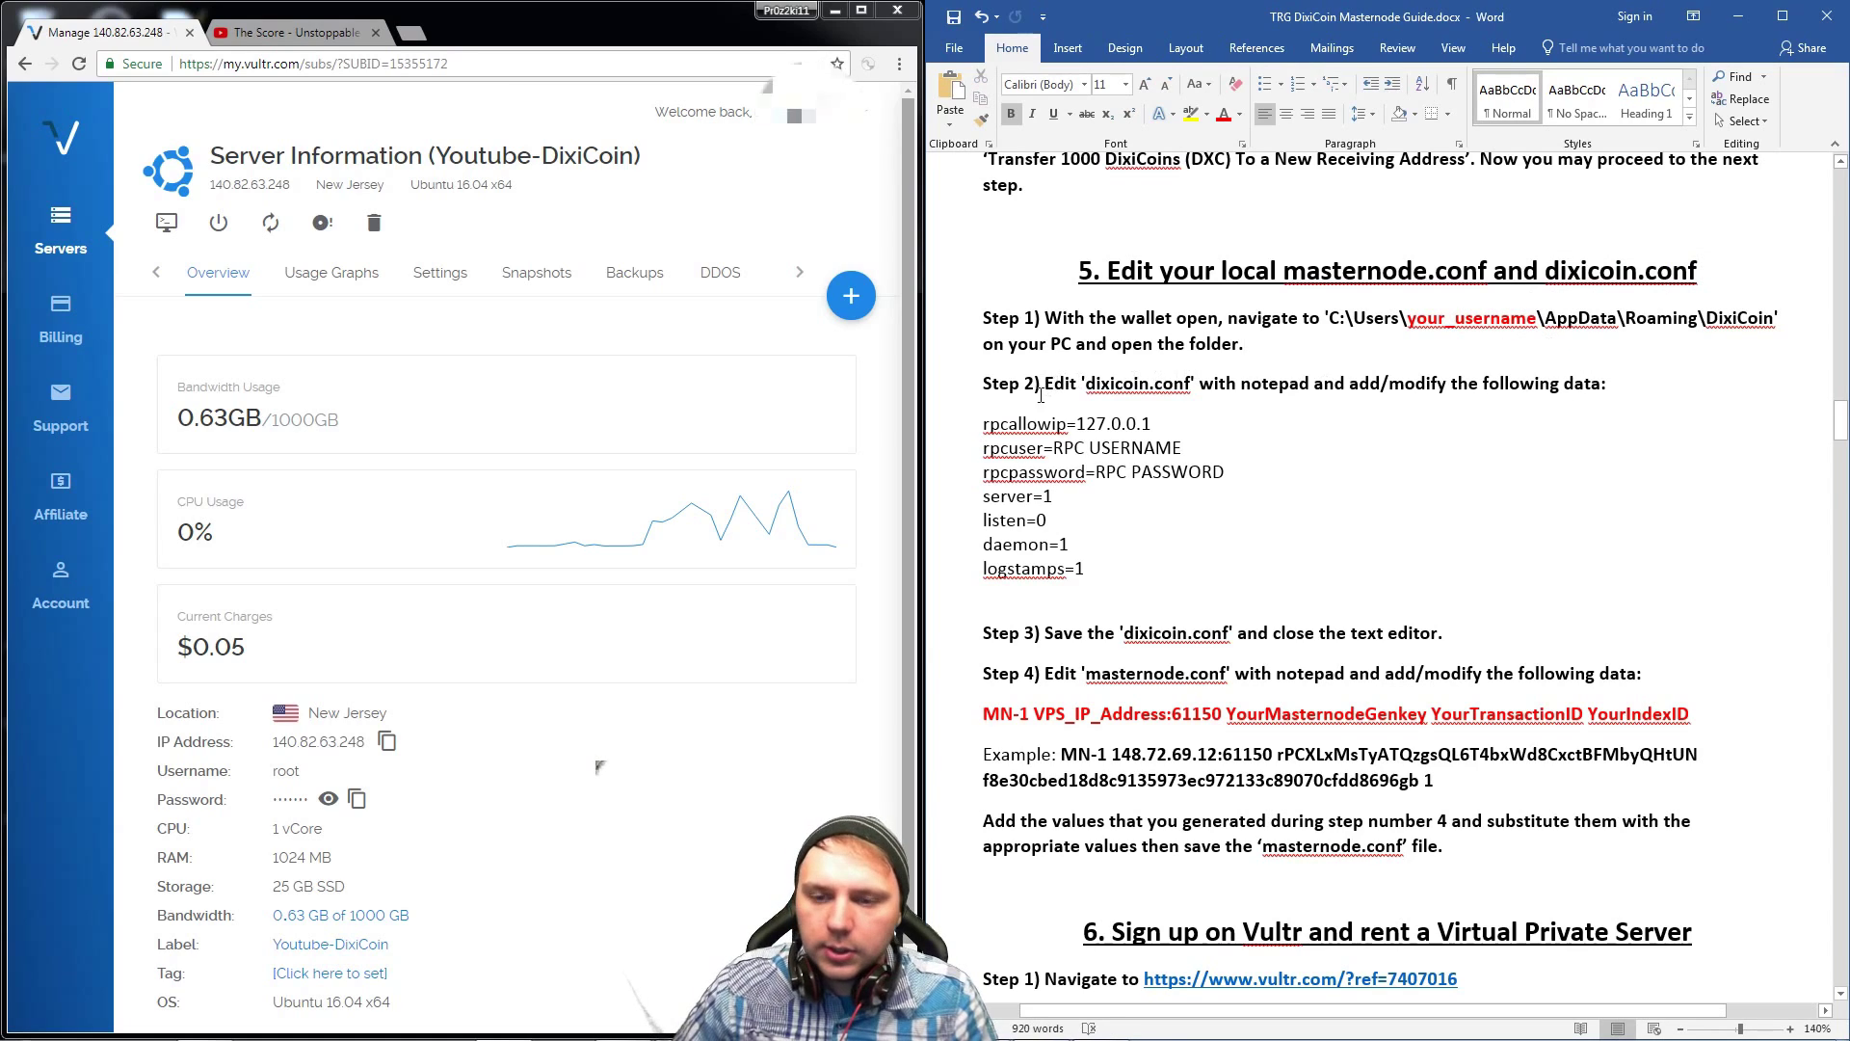
left_click_drag(1085, 386, 1201, 390)
left_click_drag(1108, 570, 983, 424)
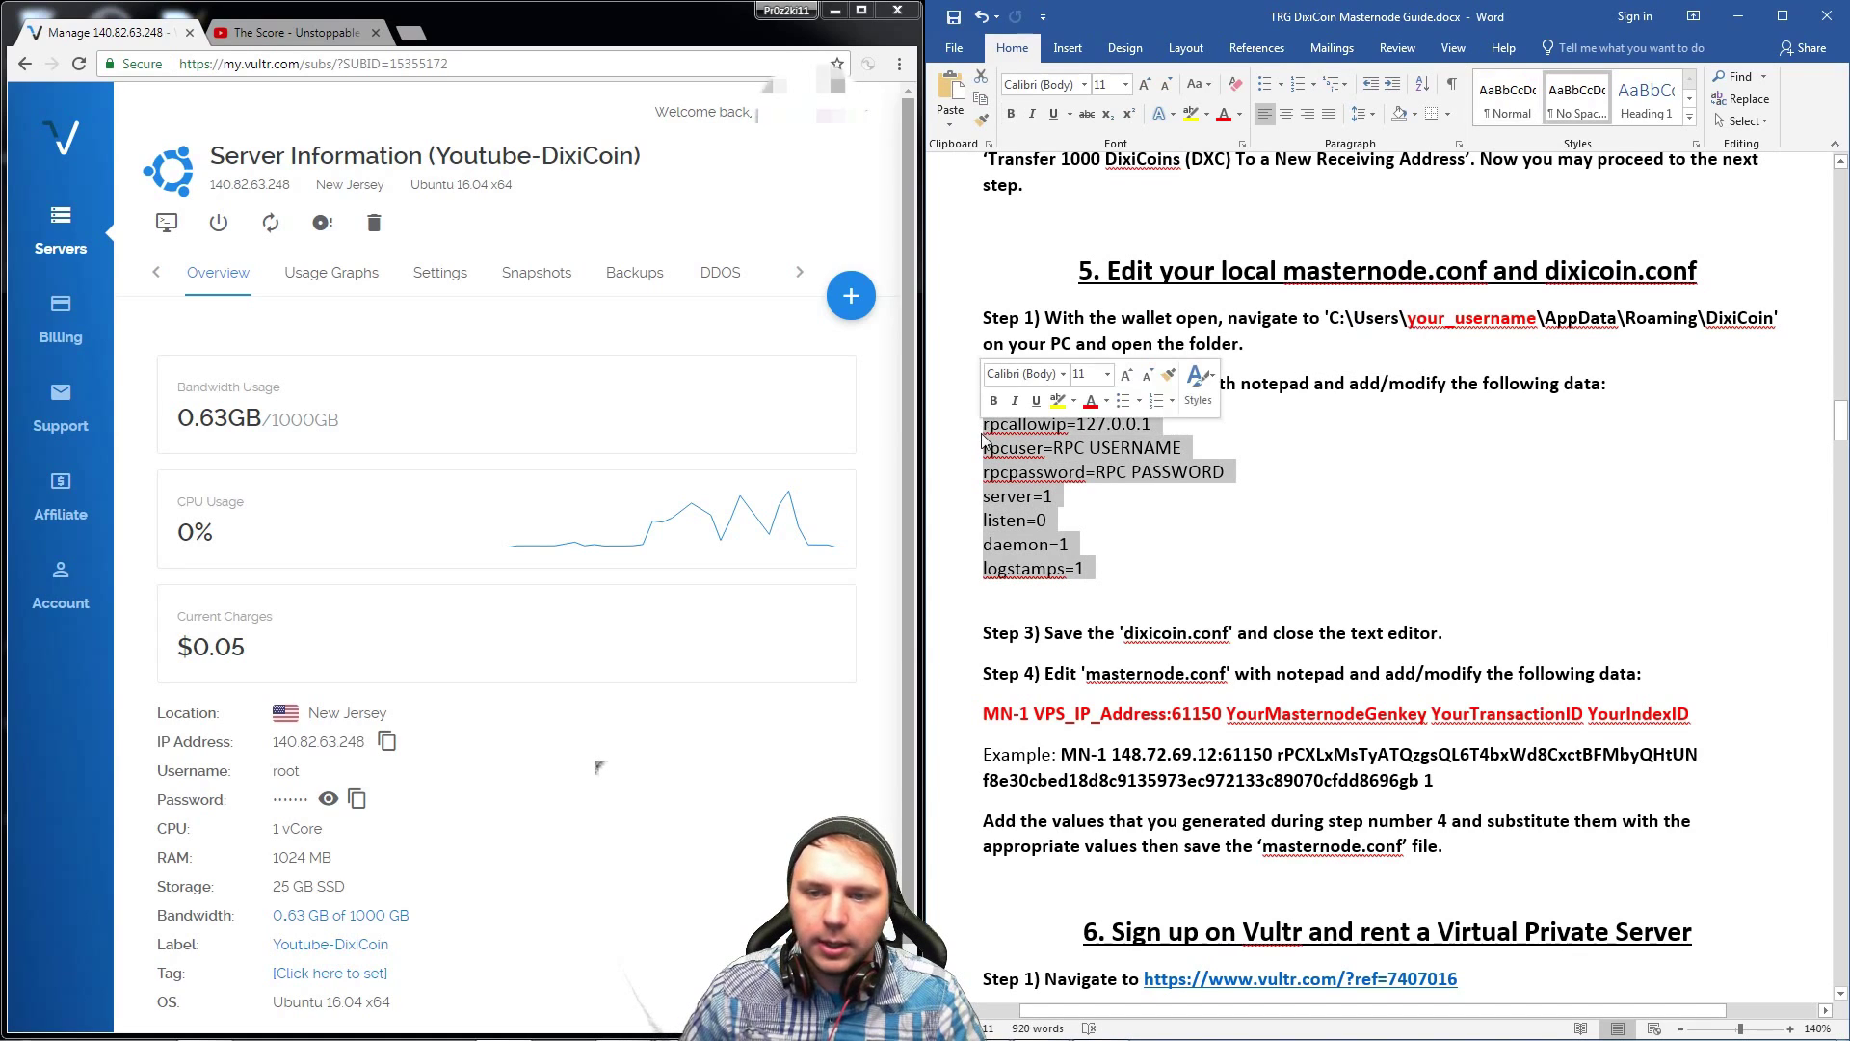
scroll(1221, 495, "down", 3)
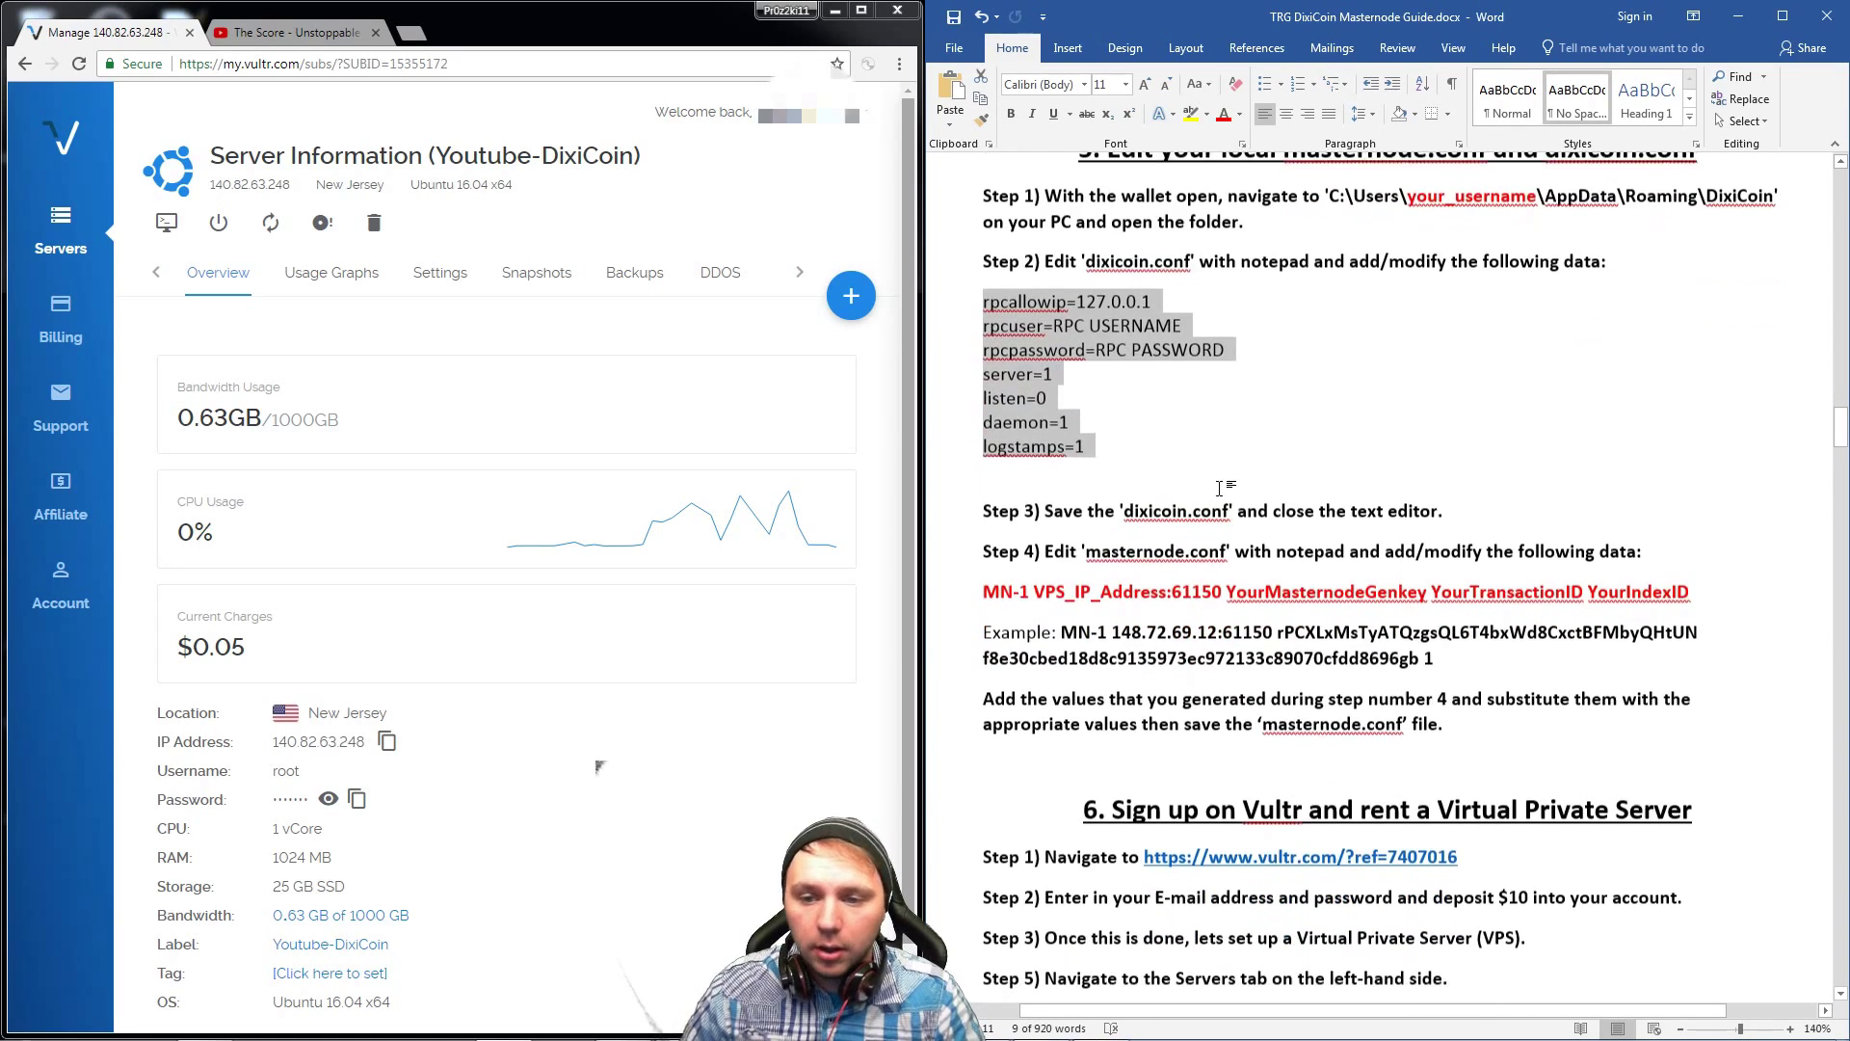
left_click_drag(1086, 484, 1226, 487)
left_click(1215, 536)
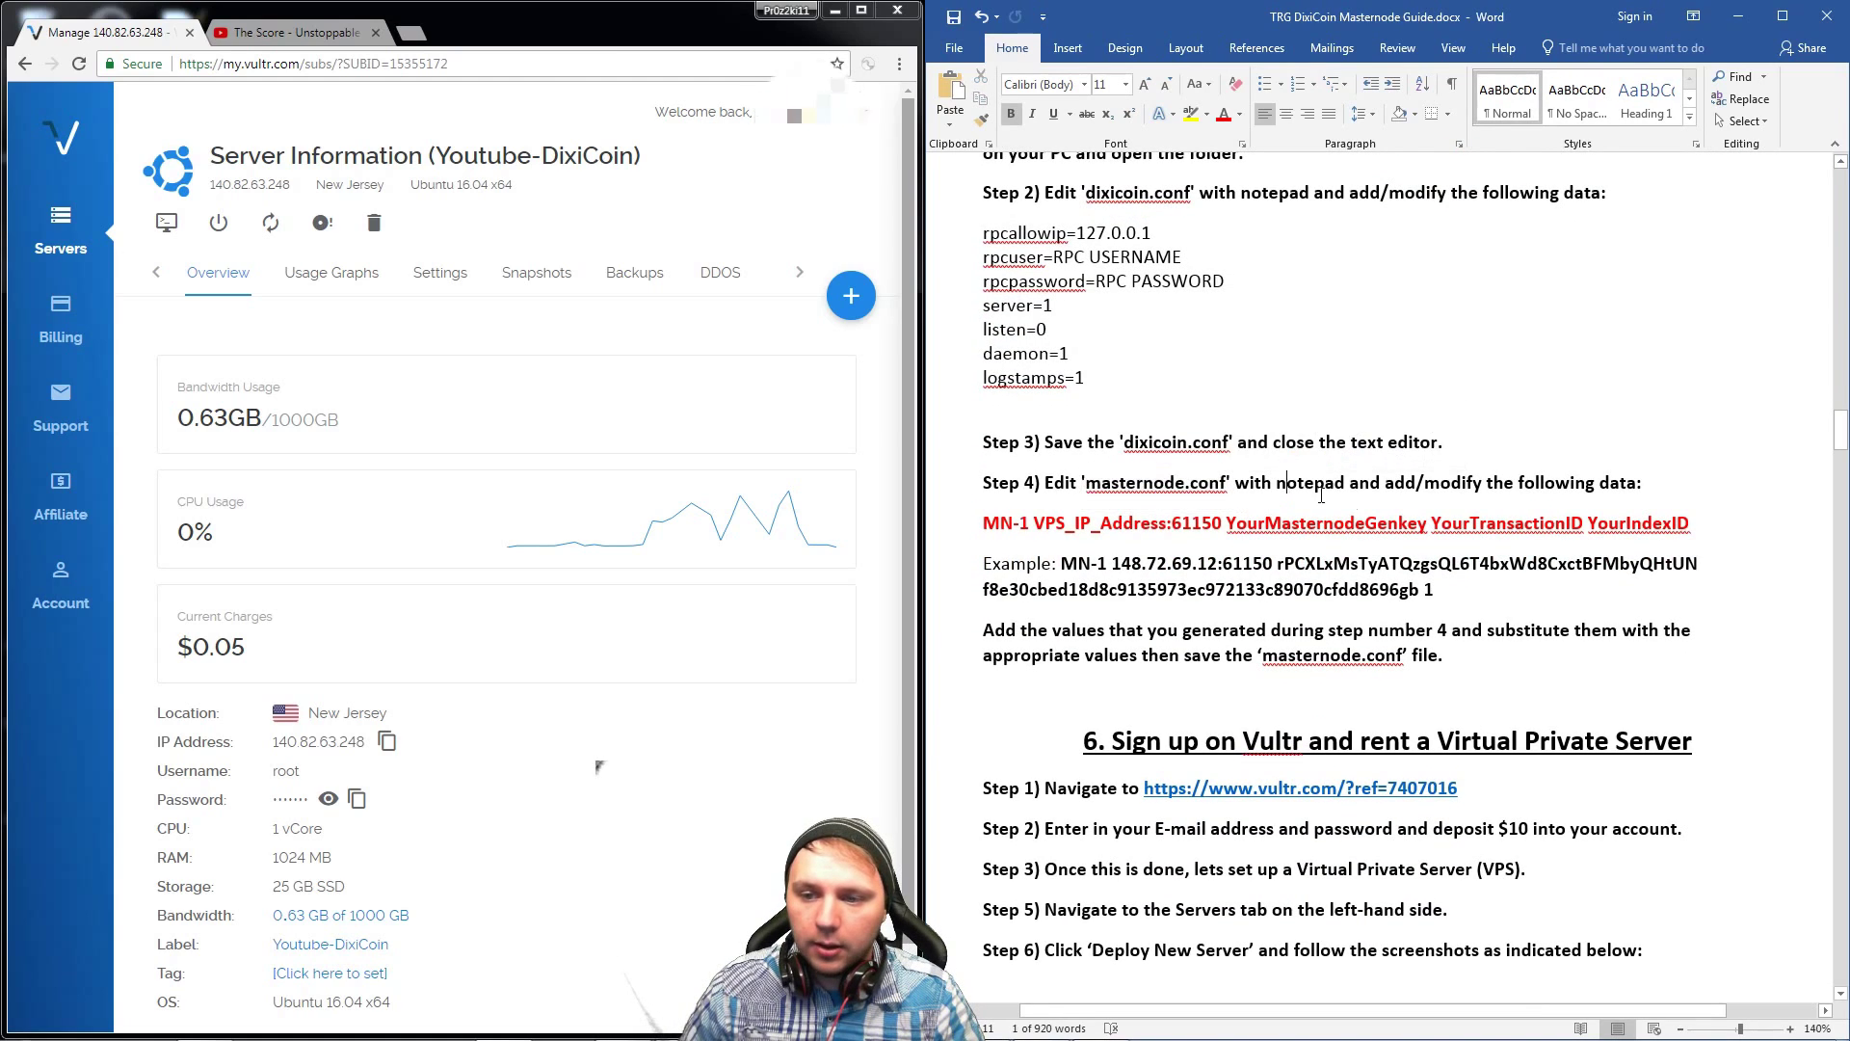
left_click_drag(982, 523, 1645, 518)
Step: Copy the server IP from Vultr and paste 140.82.63.248 over VPS_IP_Address in the MN-1 line
left_click(1523, 535)
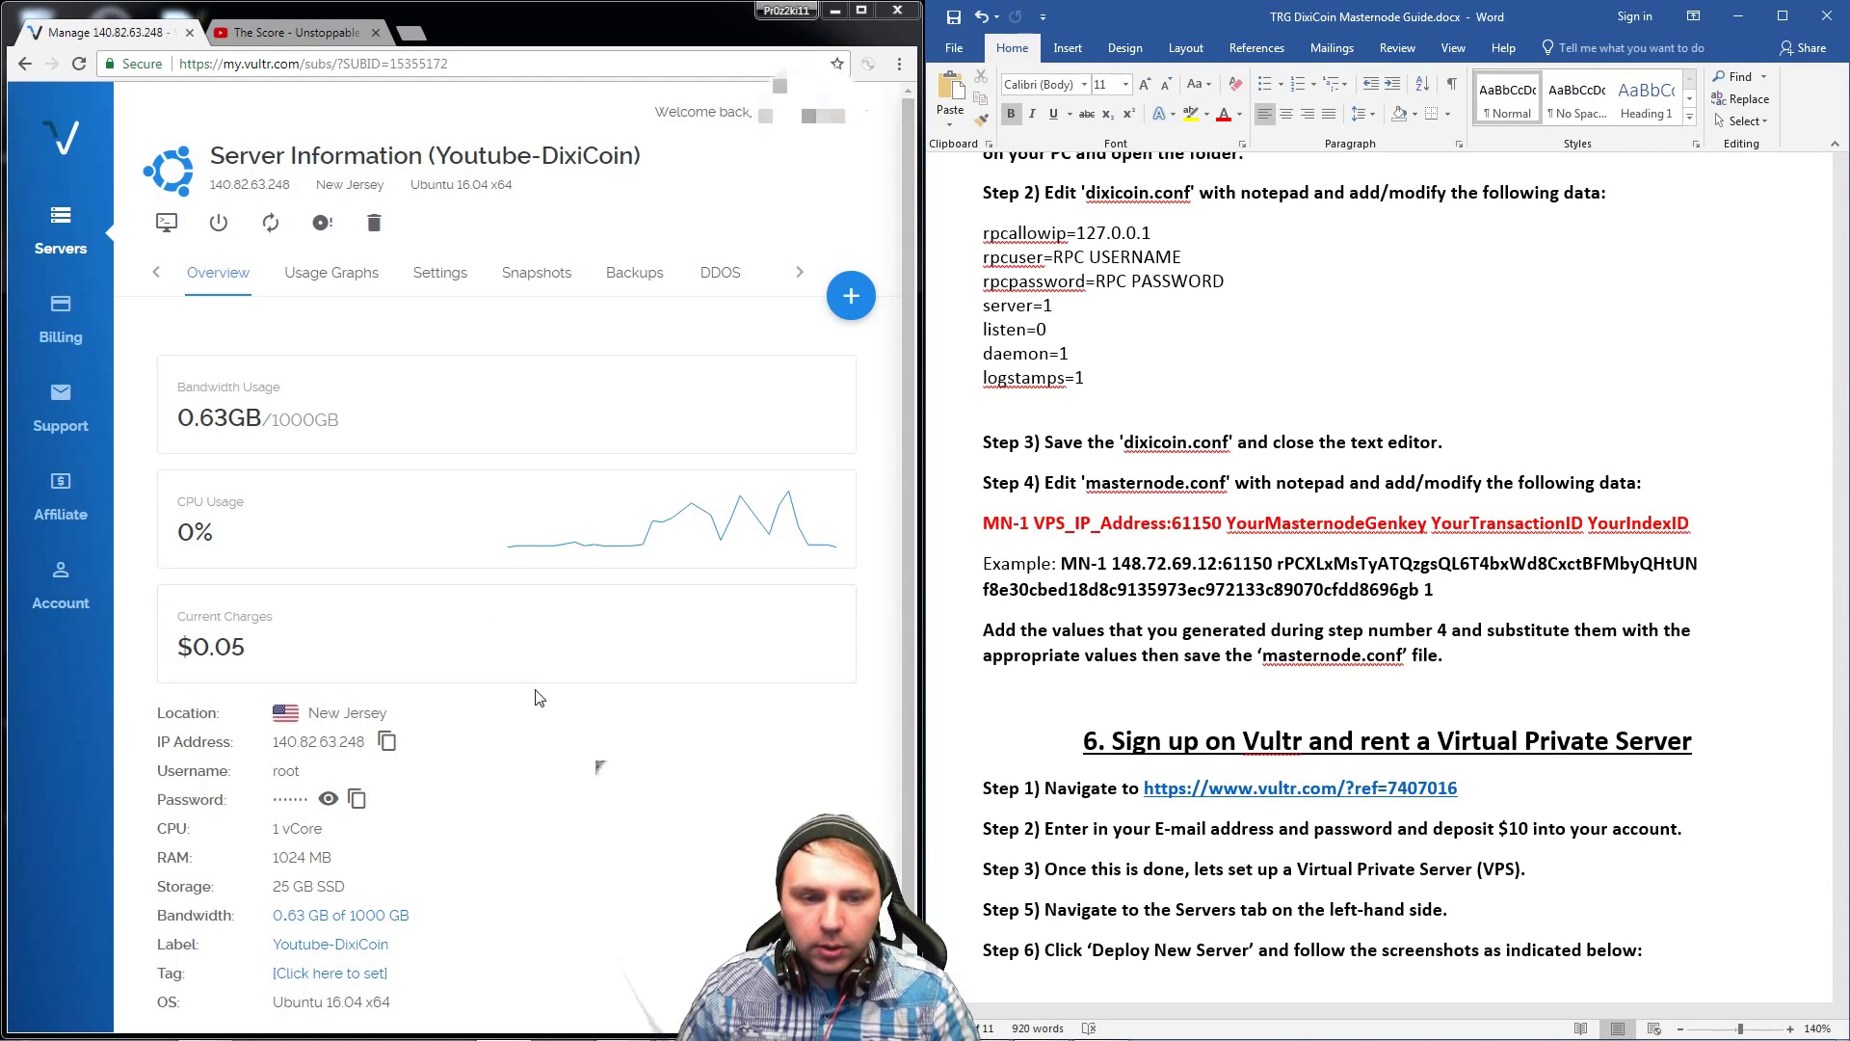
left_click(386, 739)
left_click_drag(1034, 525, 1148, 523)
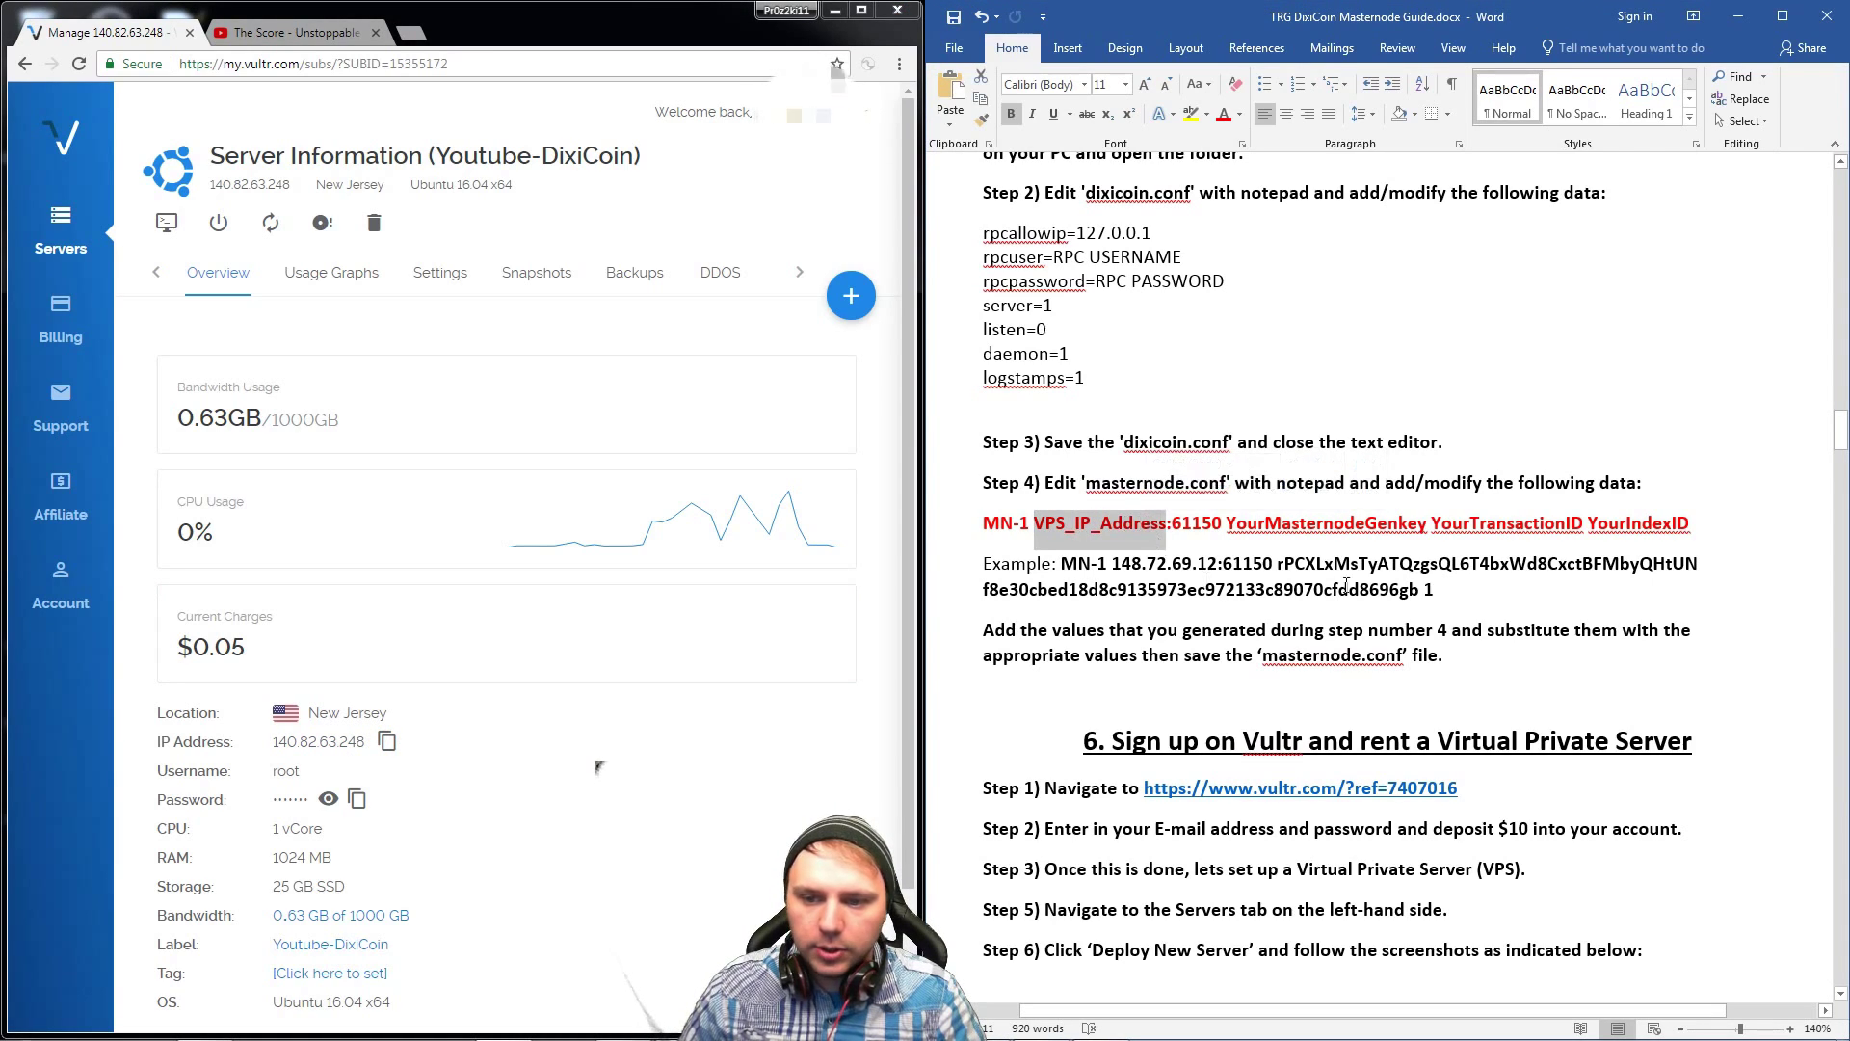
key("BackSpace")
key("ctrl+v")
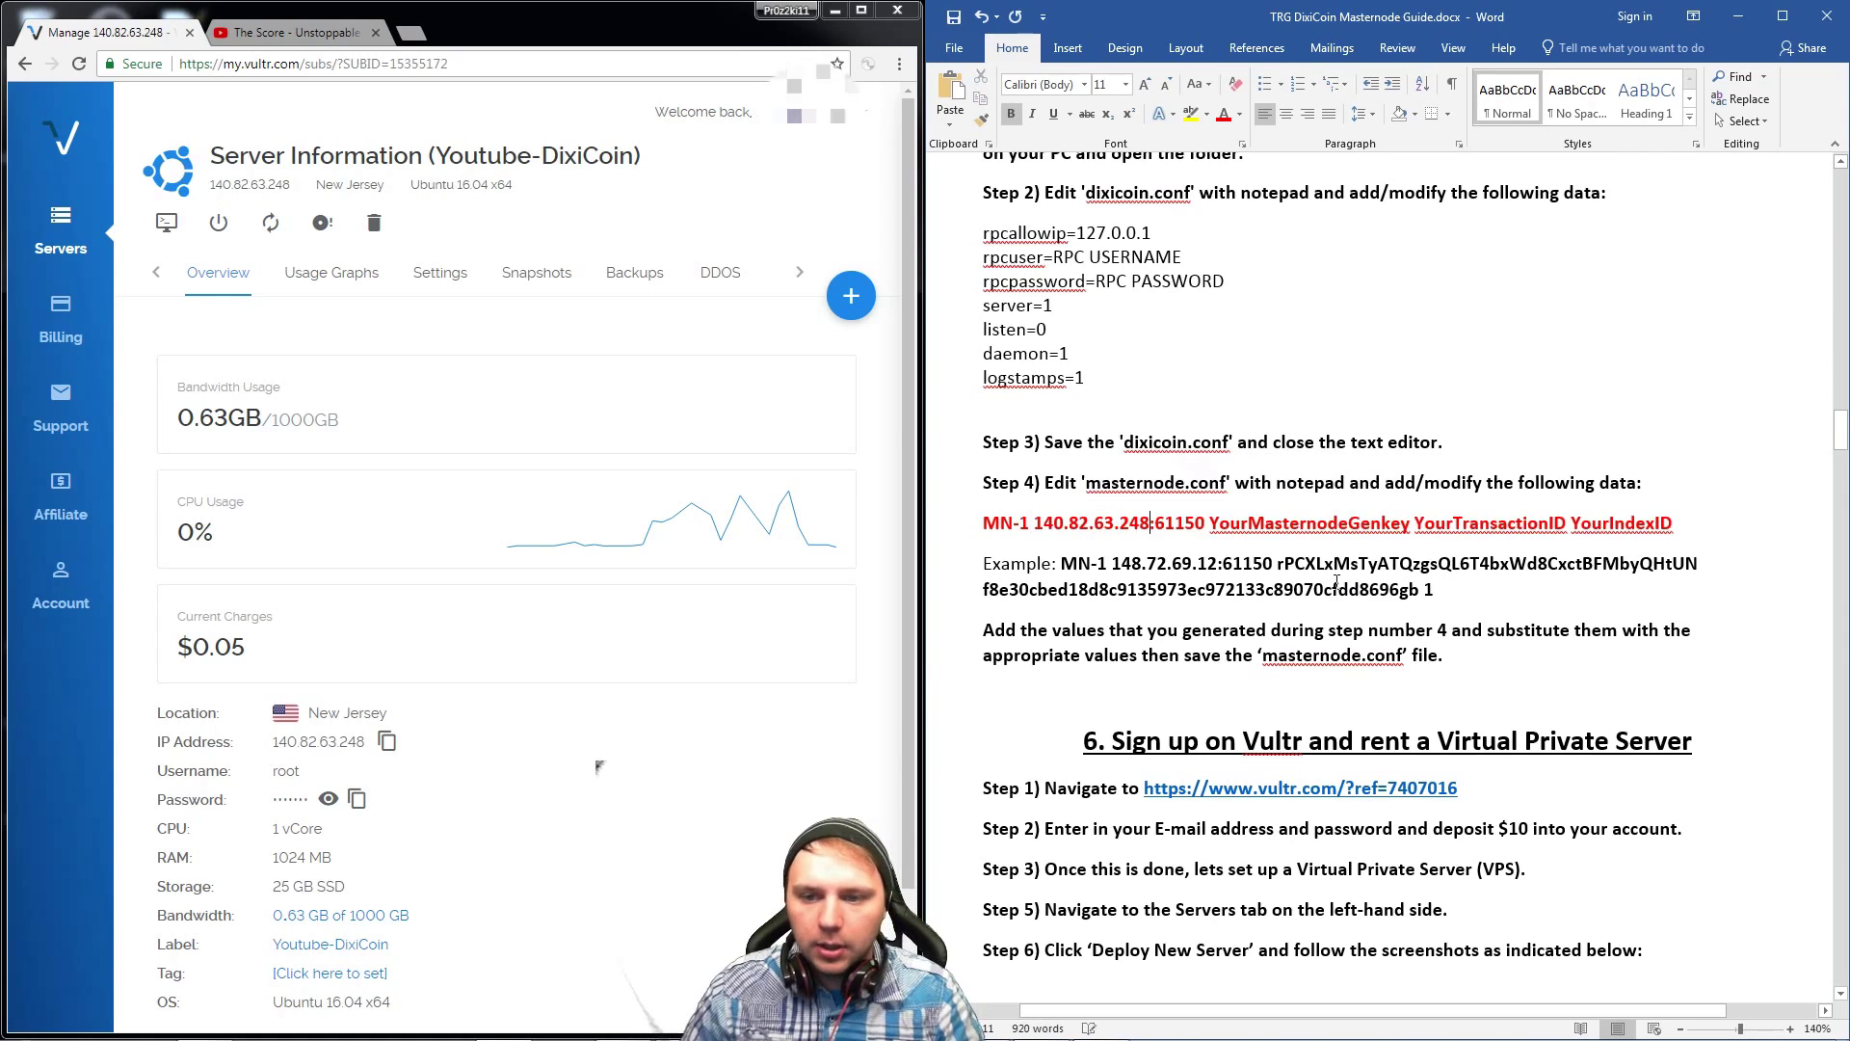
left_click_drag(1036, 525, 1636, 528)
left_click(1265, 535)
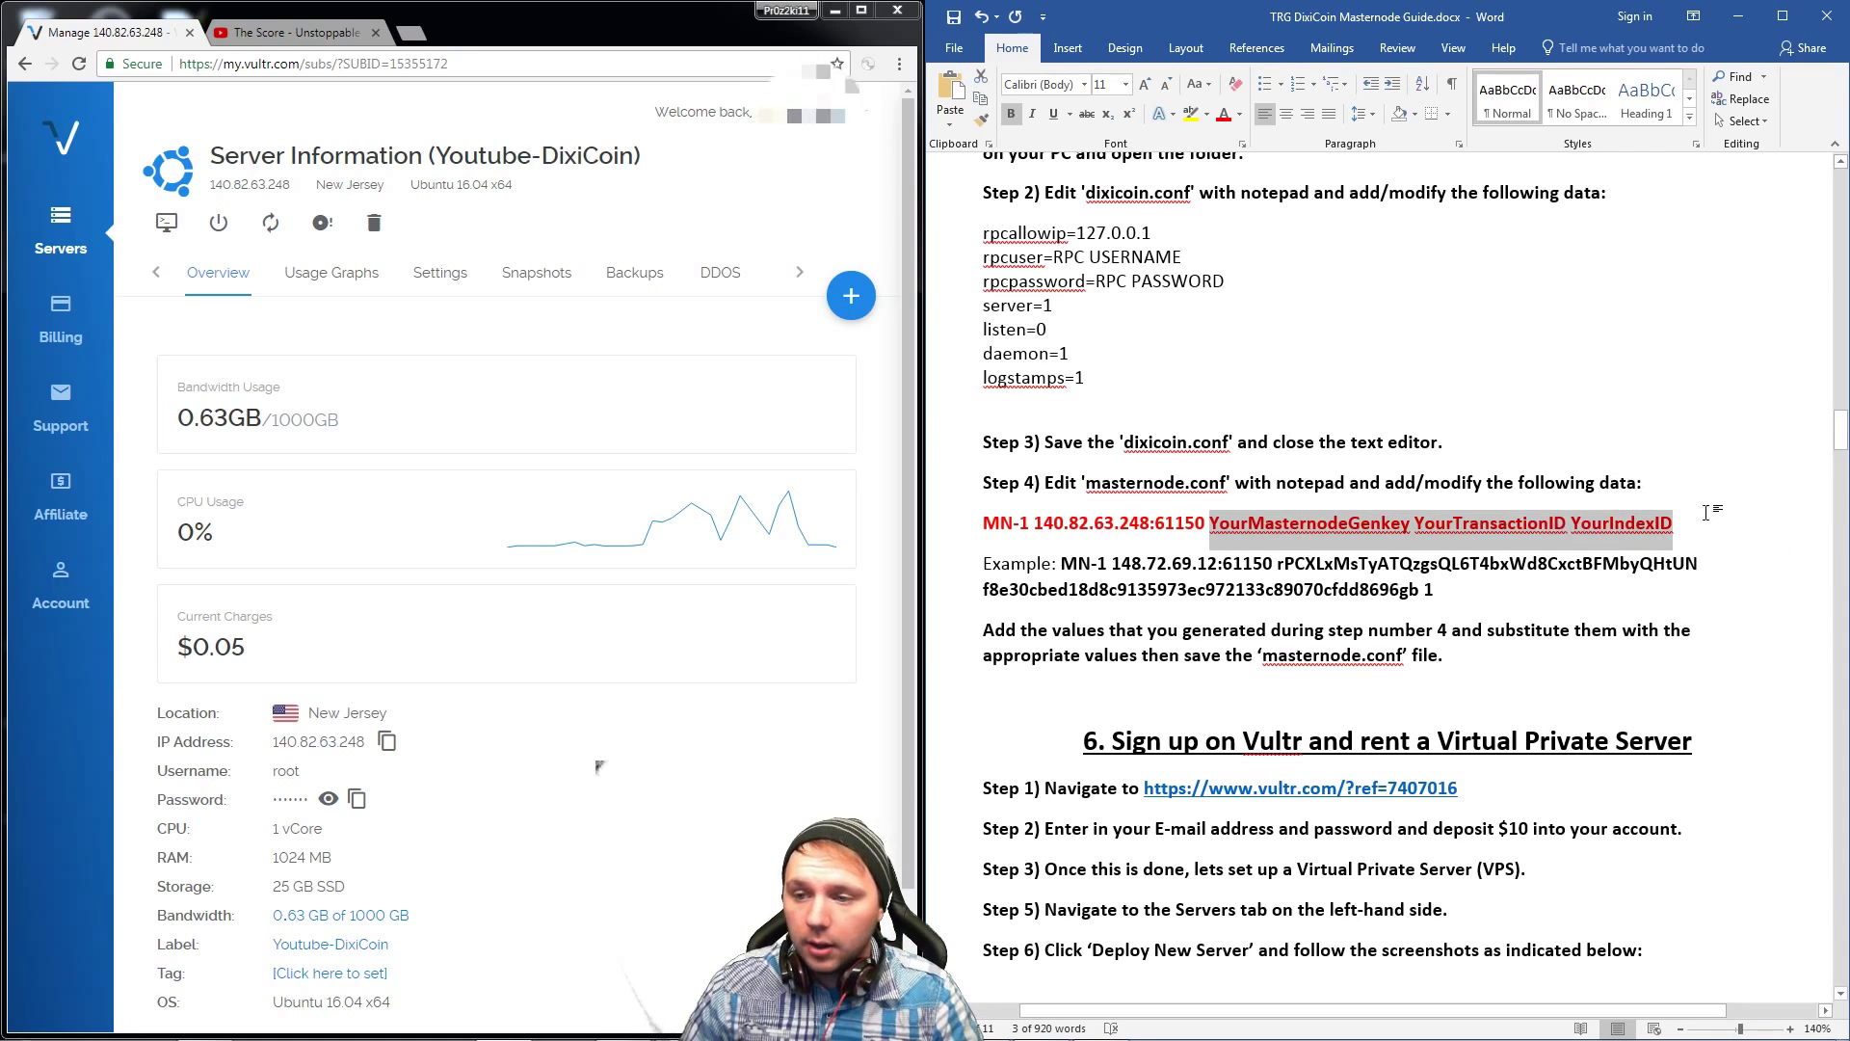
left_click(1666, 543)
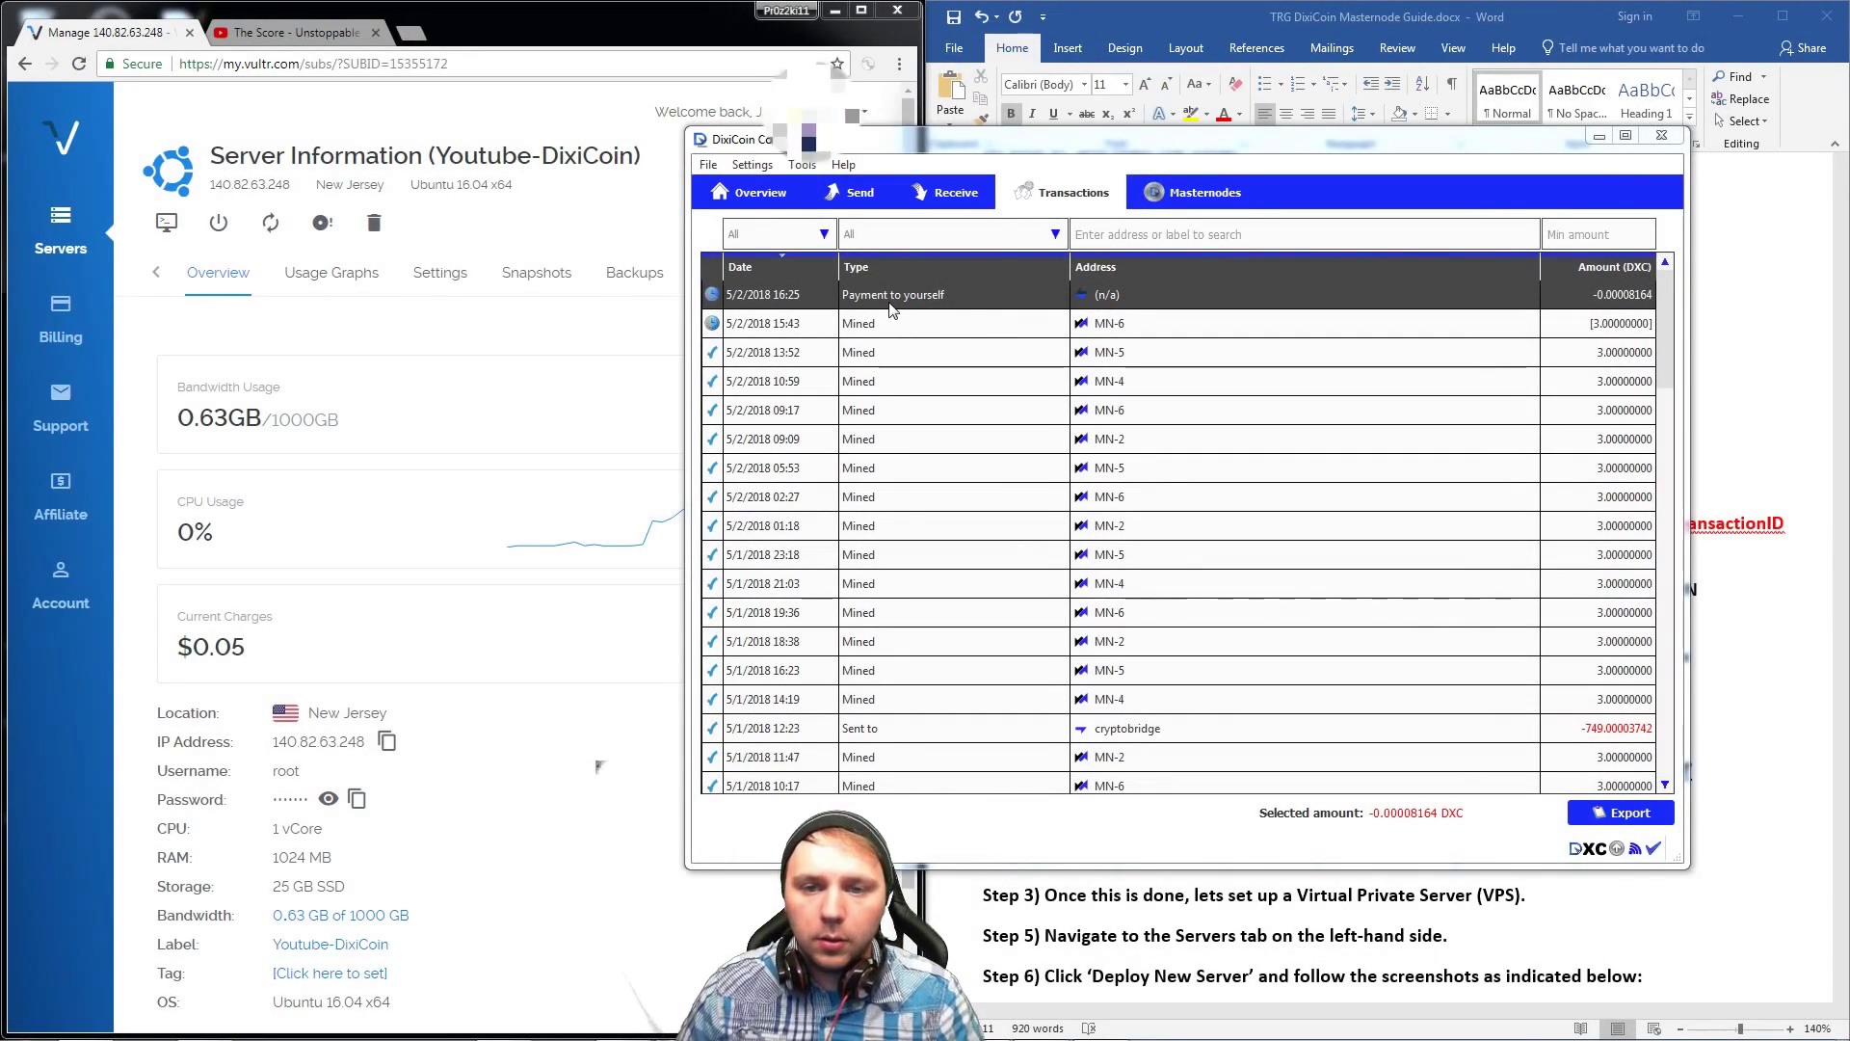
Step: Look through the wallet's Overview, Send, Receive and Transactions pages
left_click(758, 197)
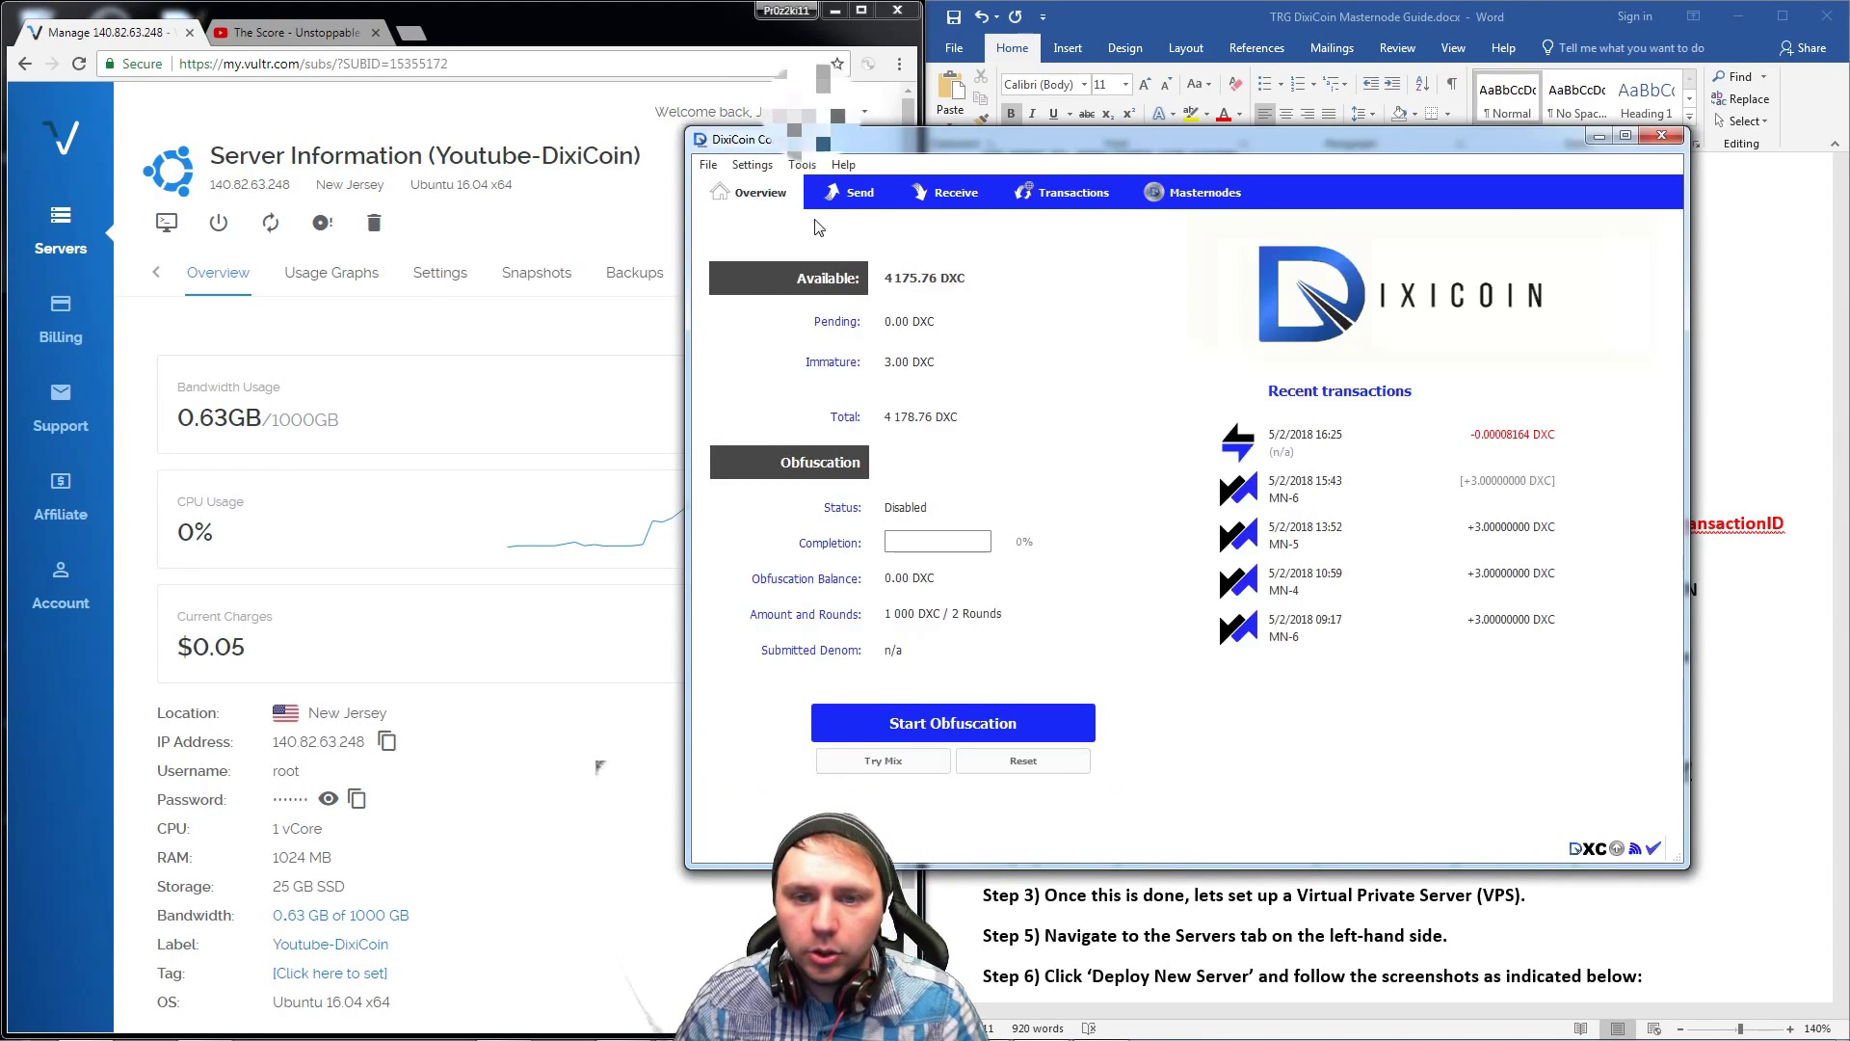
left_click(879, 197)
left_click(952, 195)
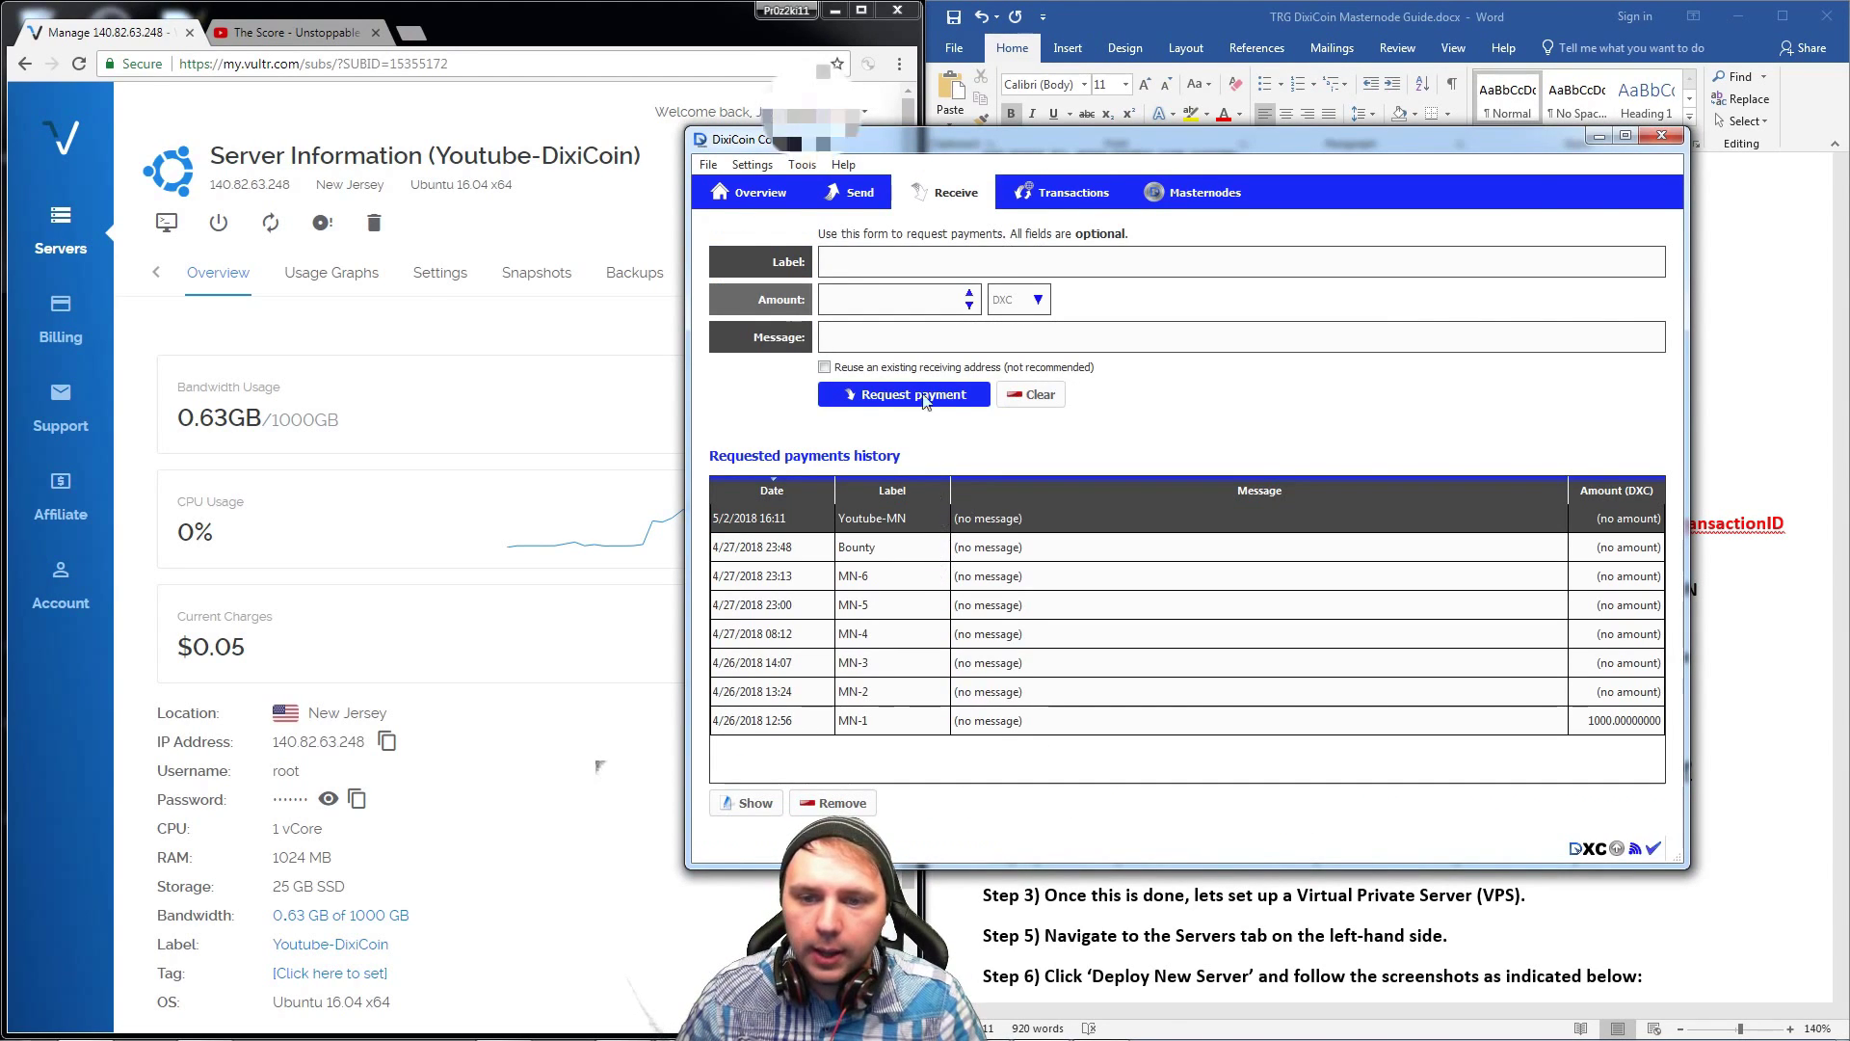
left_click(1063, 199)
Step: Open the Payment to yourself transaction details and read its transaction ID
double_click(872, 296)
left_click_drag(750, 502, 1154, 502)
left_click(1154, 502)
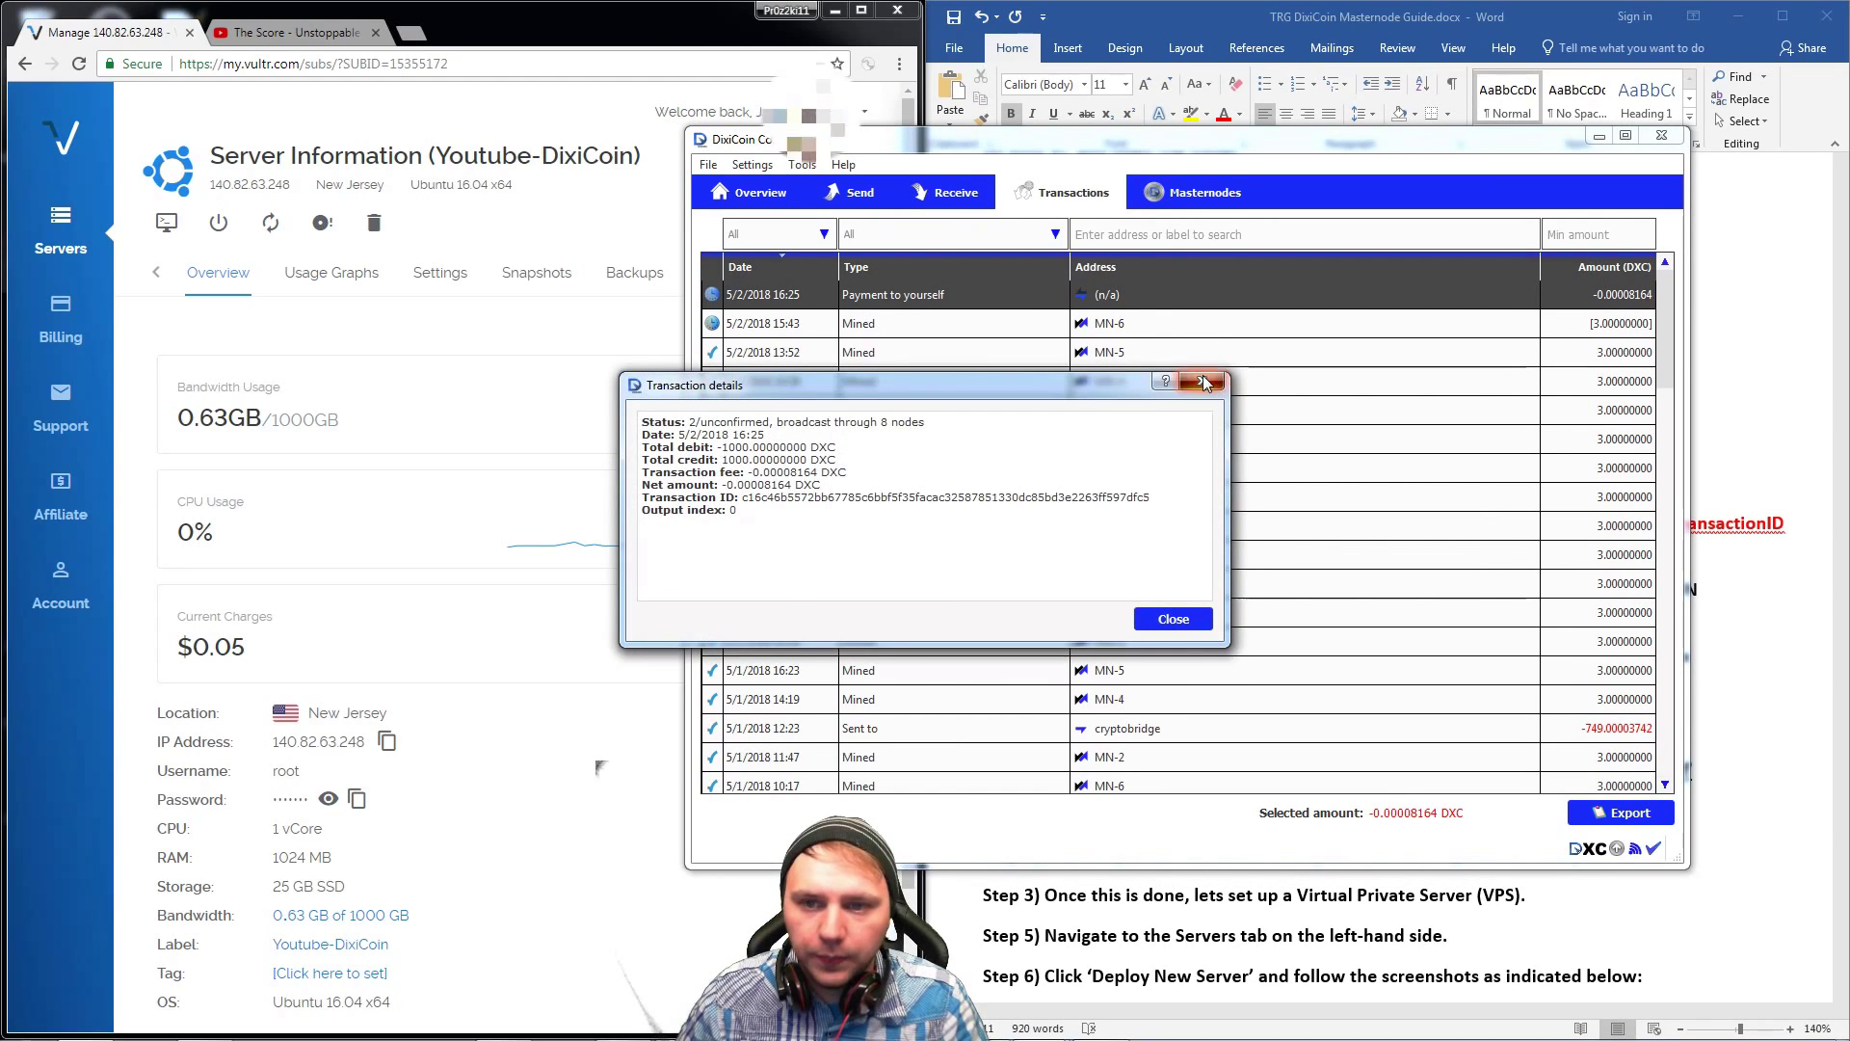
left_click(1203, 382)
left_click(802, 165)
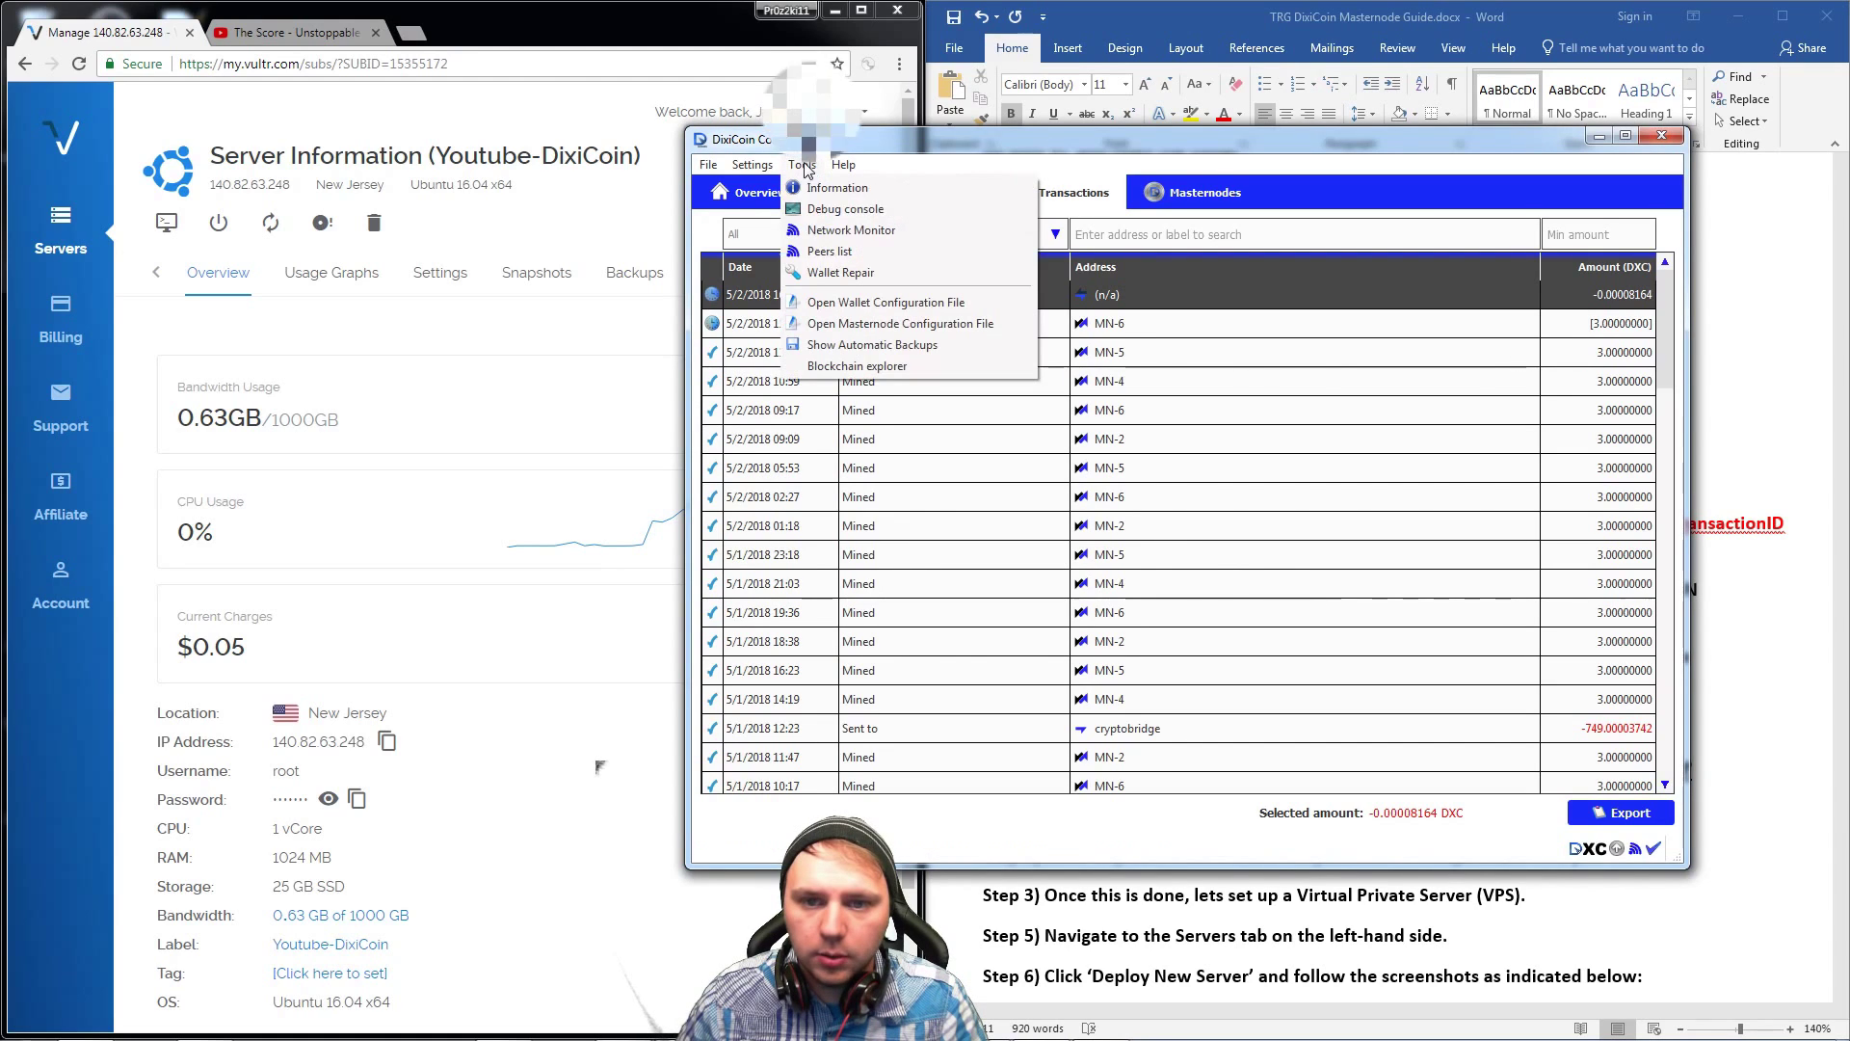
Step: Open the Debug console and copy the generated masternode genkey
left_click(844, 209)
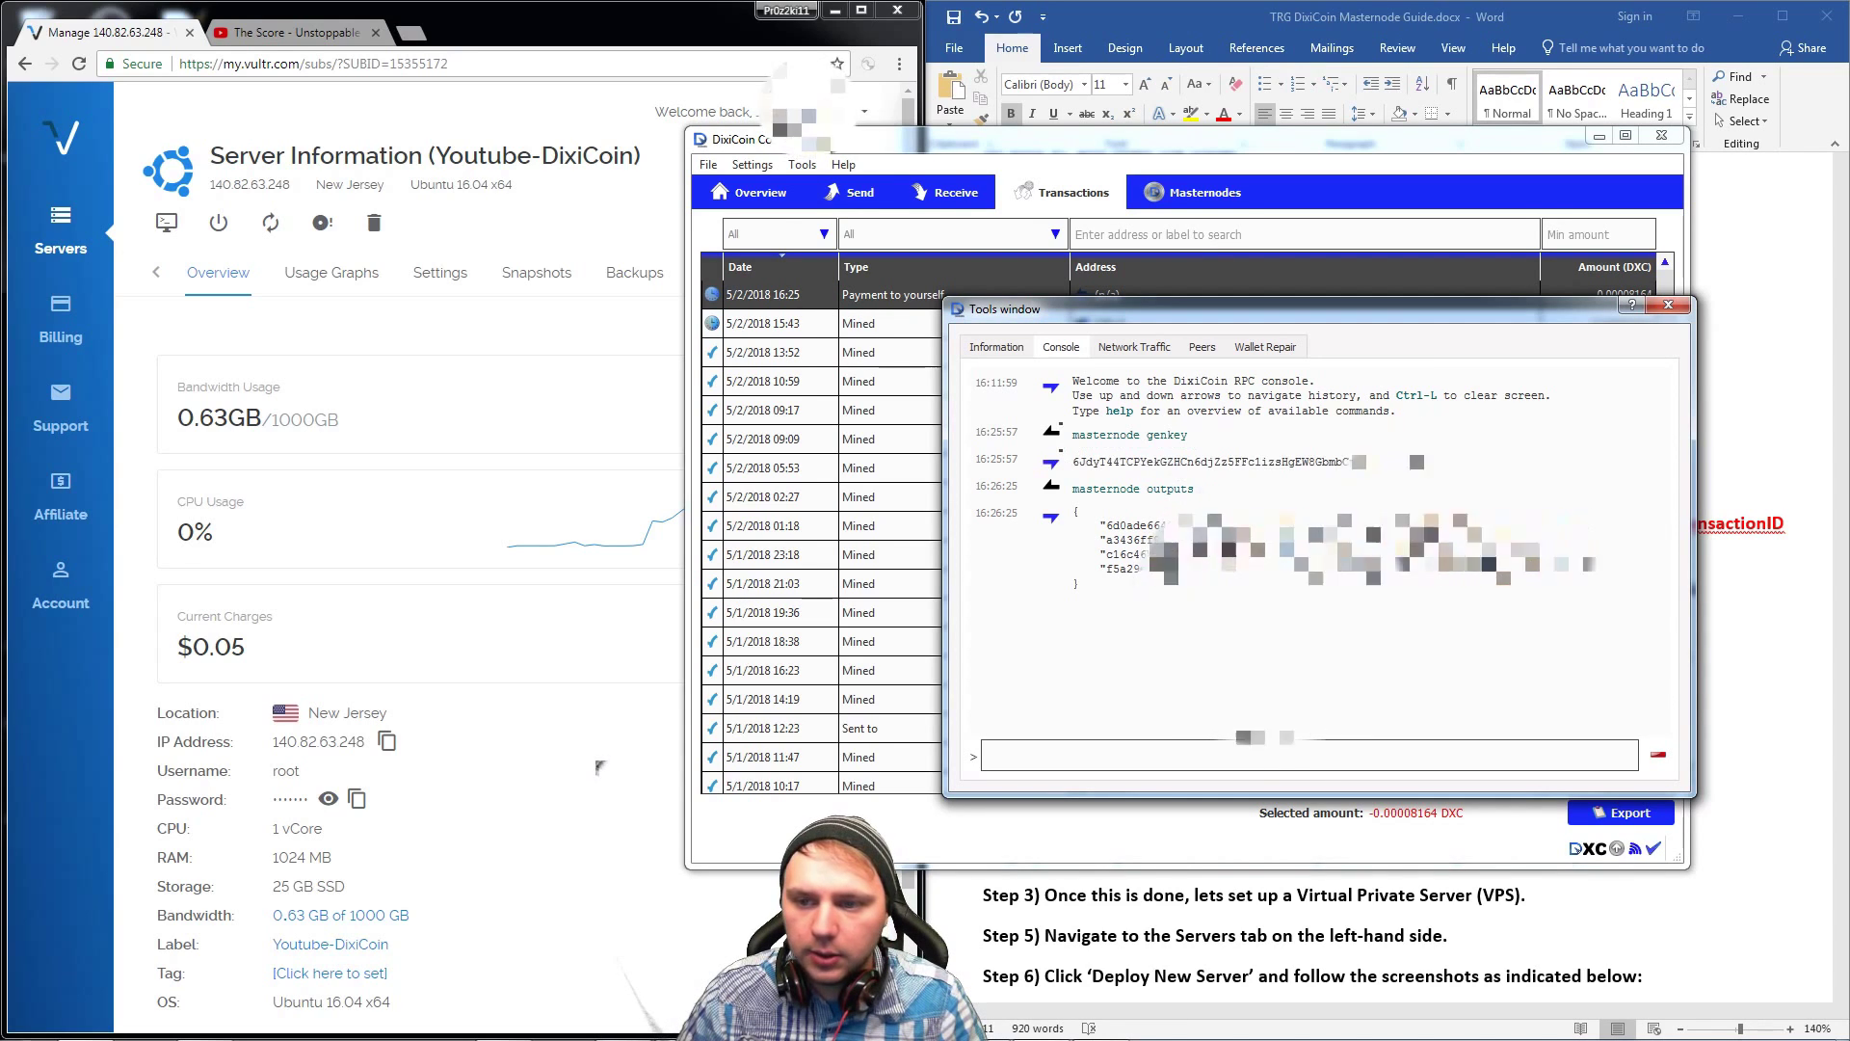
left_click_drag(1406, 461, 1076, 461)
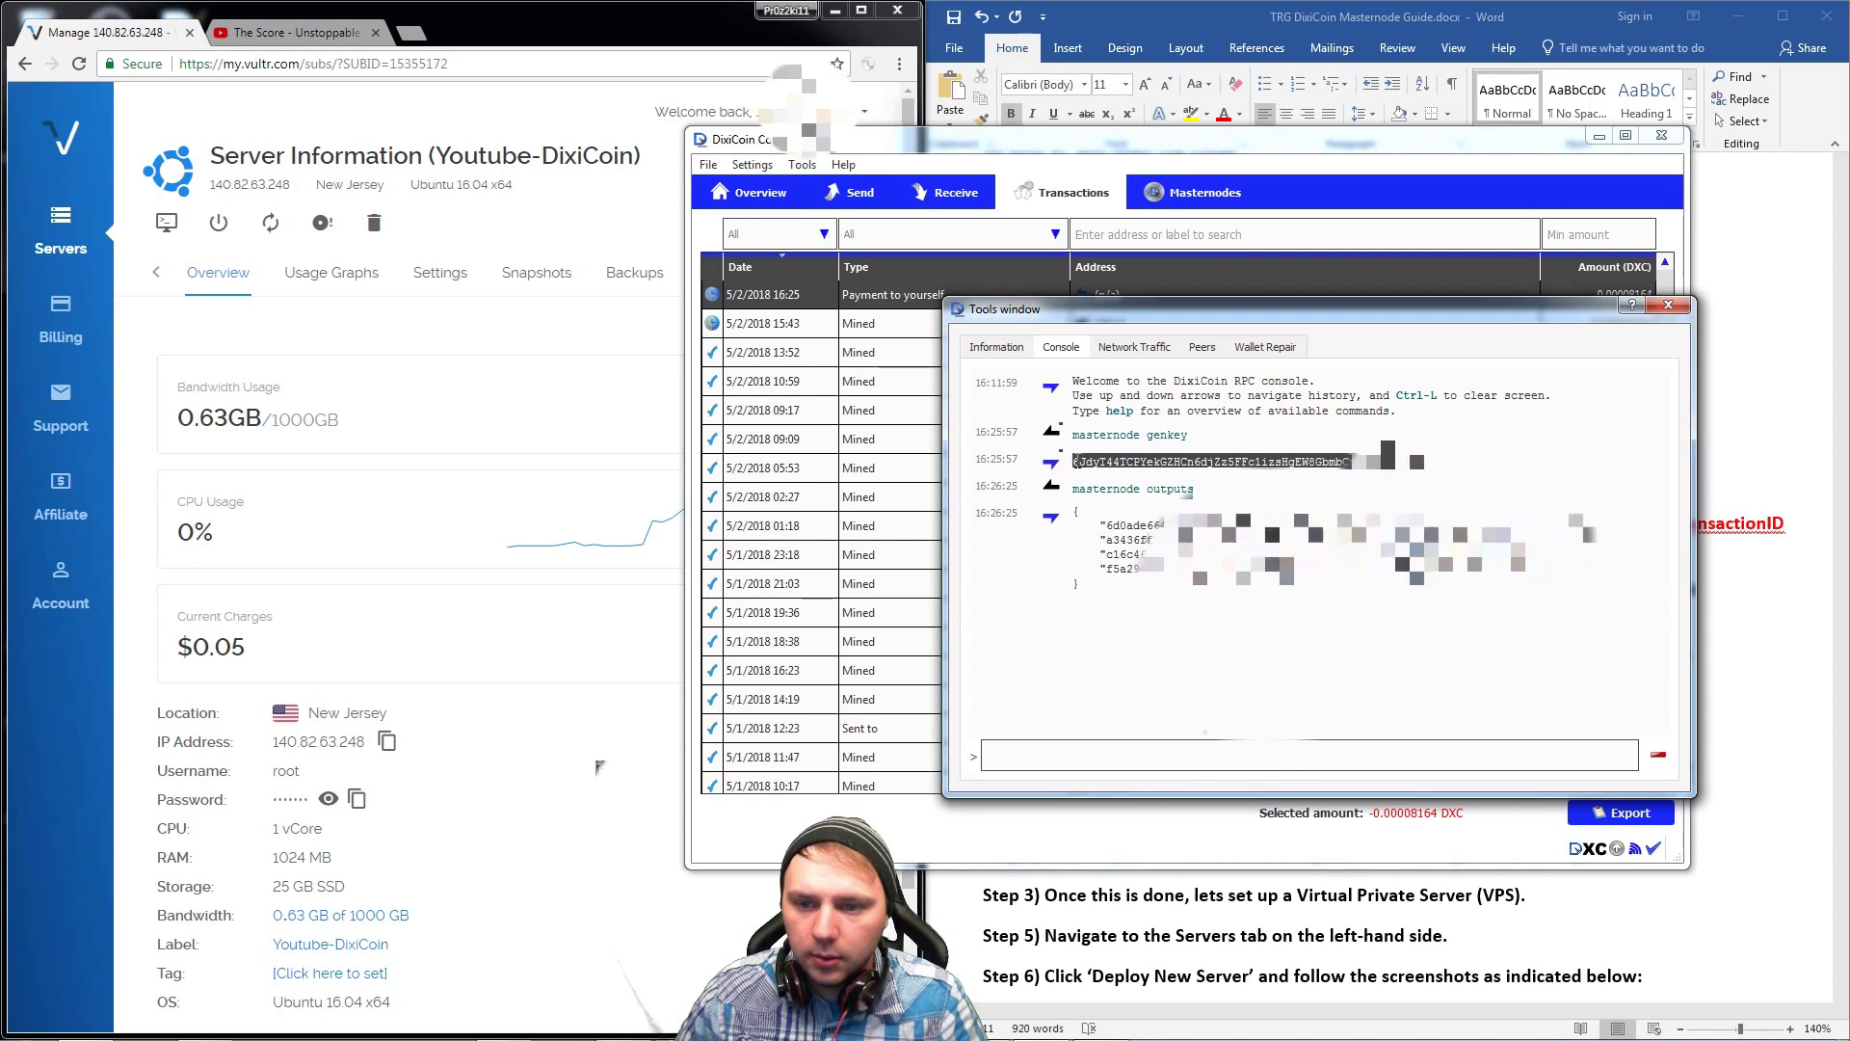
left_click(599, 766)
key("alt+Tab")
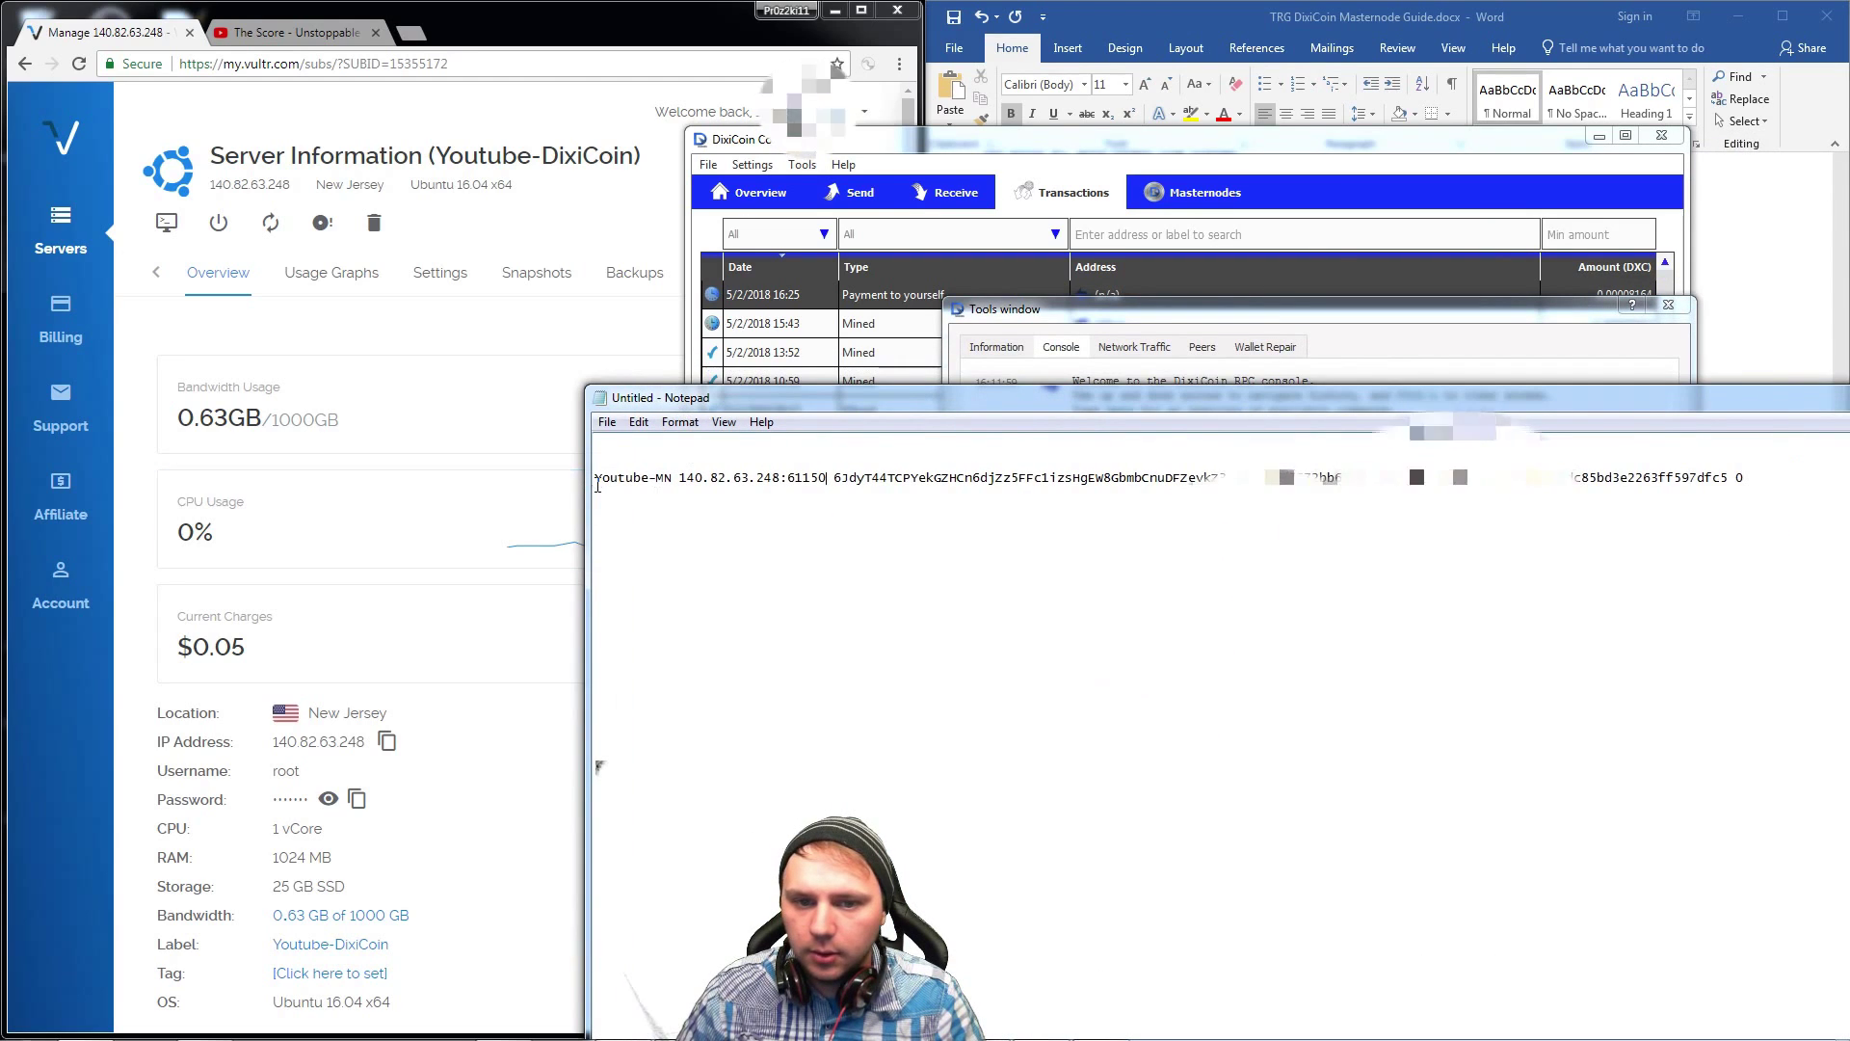
Step: Inspect the console's genkey and masternode outputs results beside the Notepad
left_click_drag(697, 405, 1849, 347)
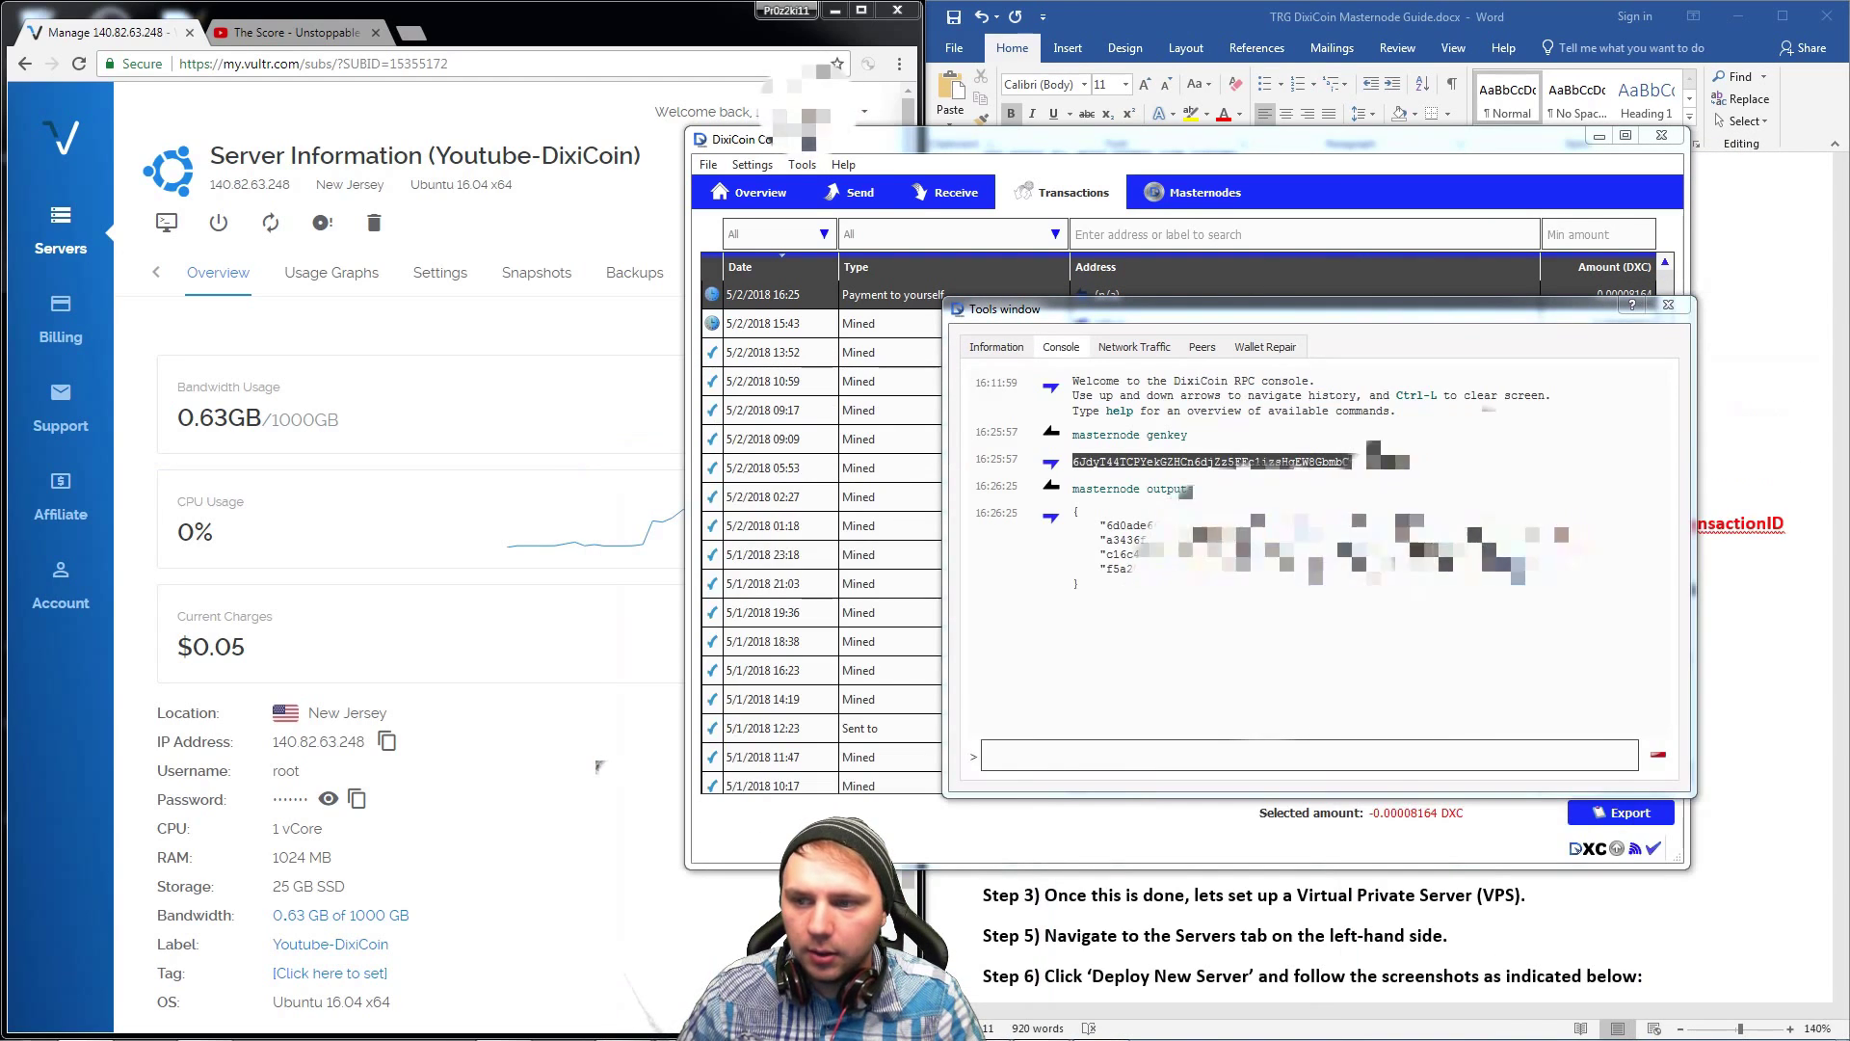
left_click(1109, 556)
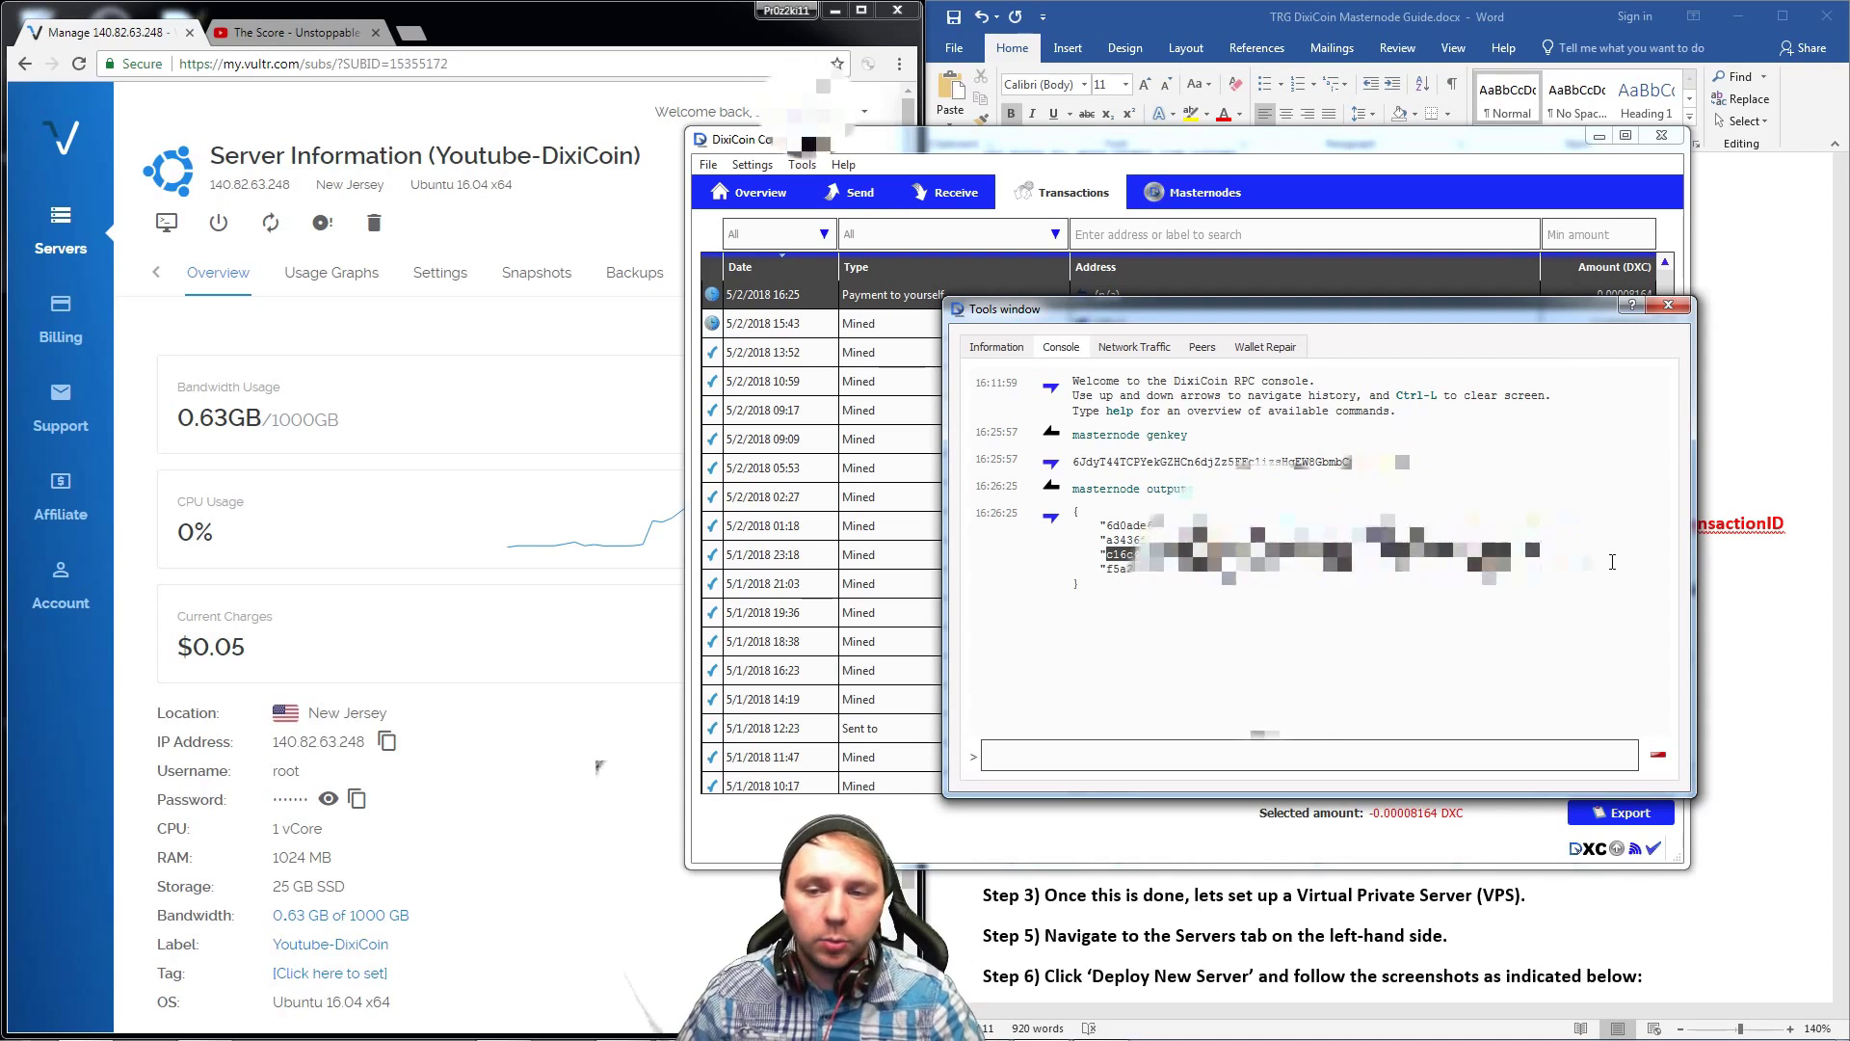
left_click_drag(1137, 555, 1103, 526)
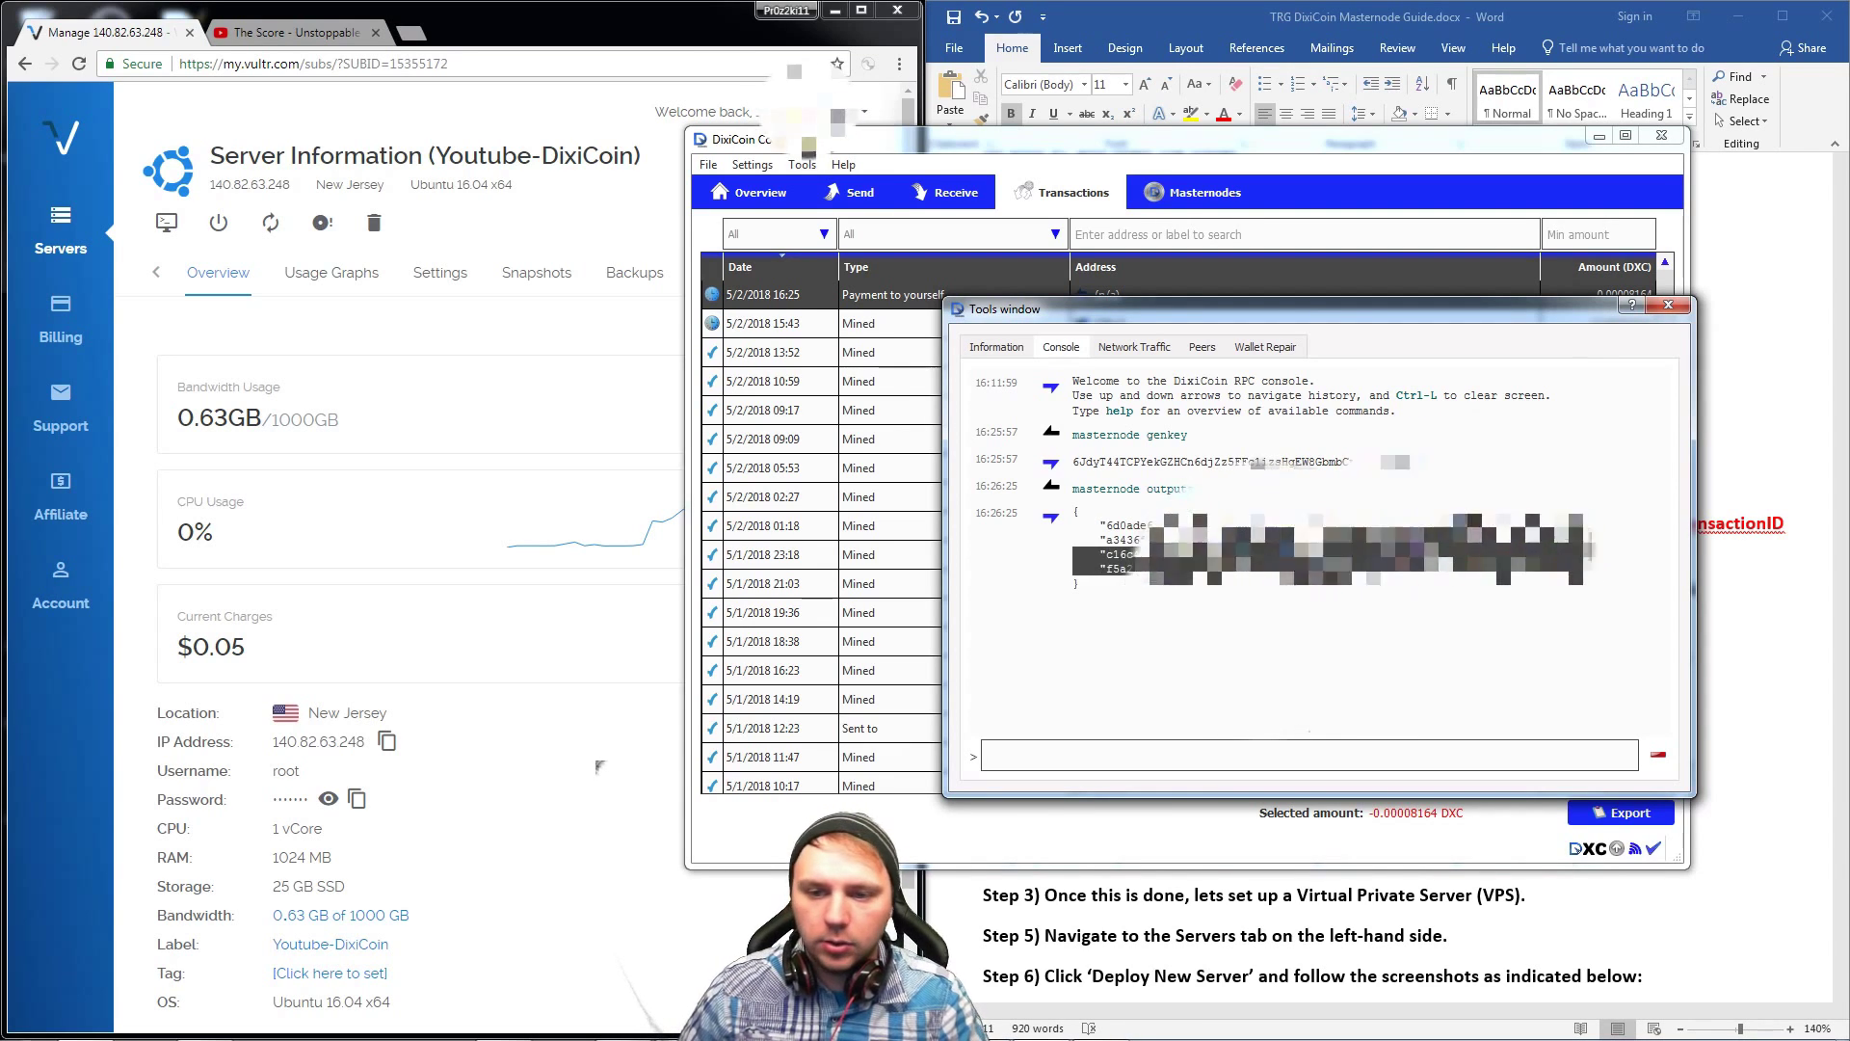
left_click(1099, 528)
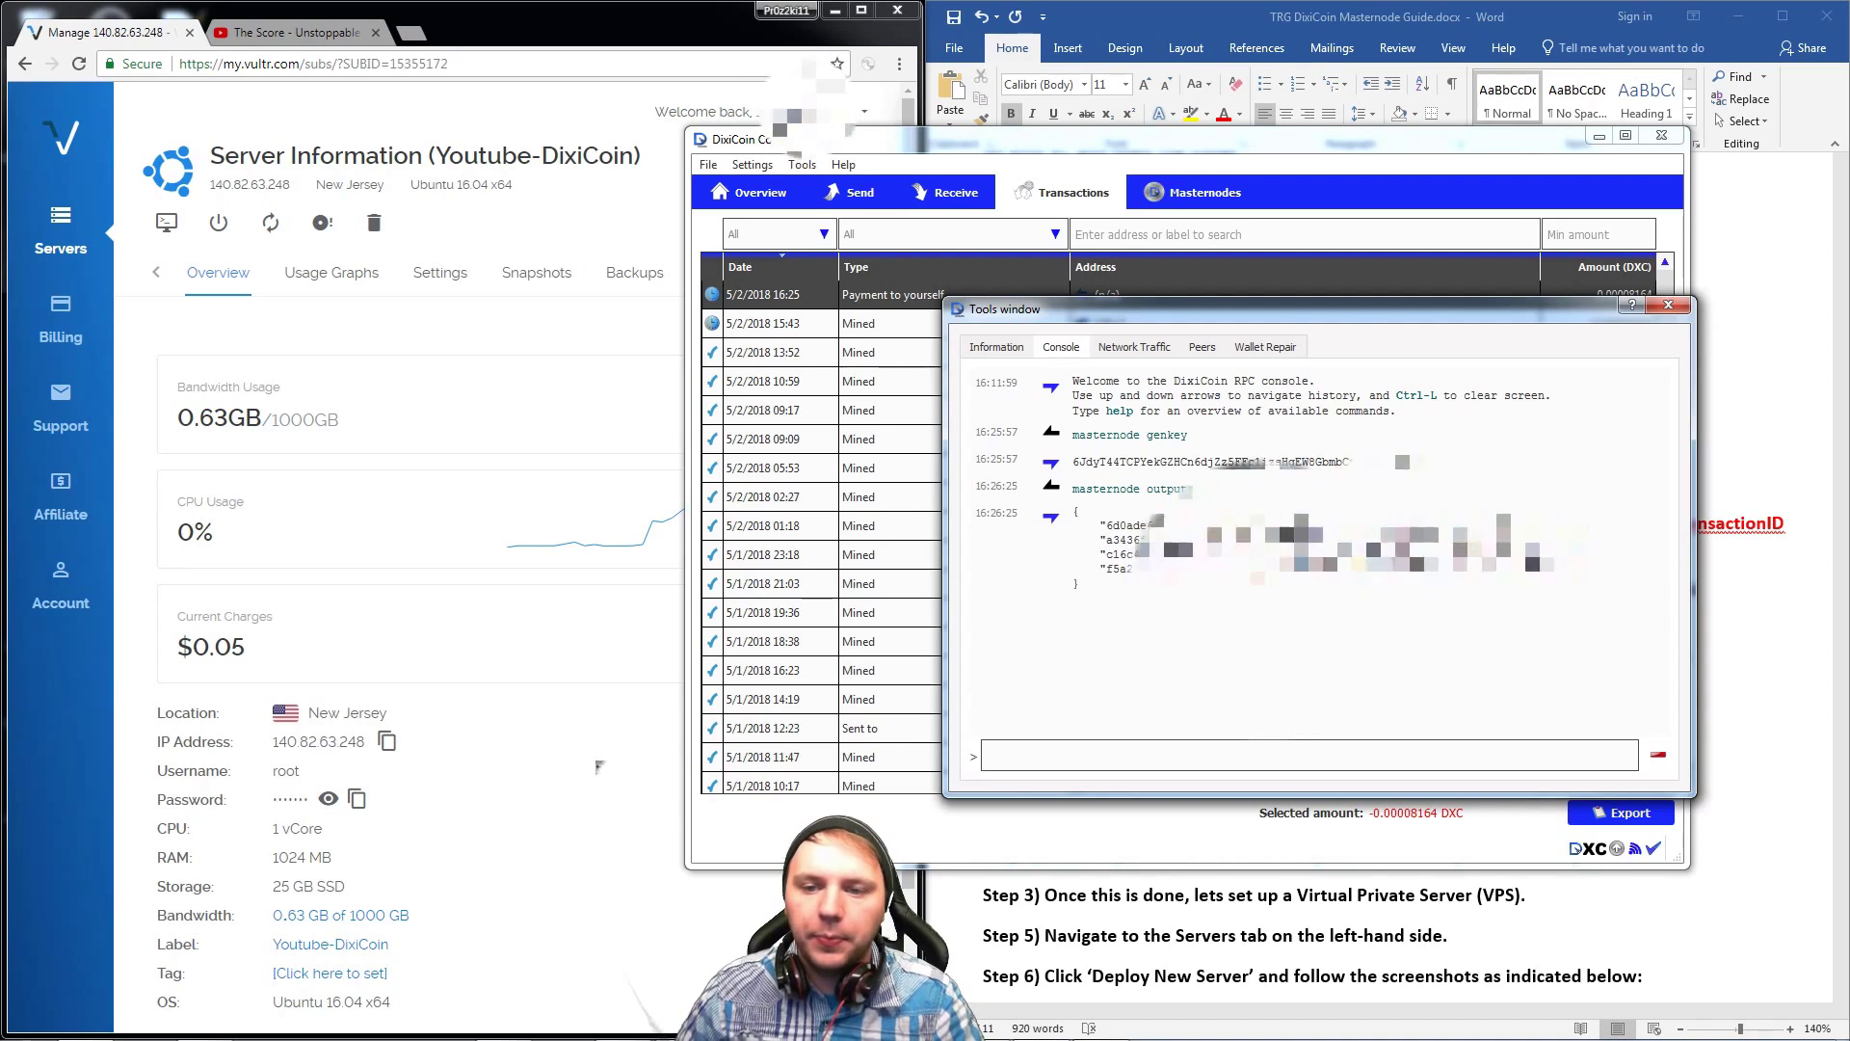
left_click_drag(1491, 318, 1340, 330)
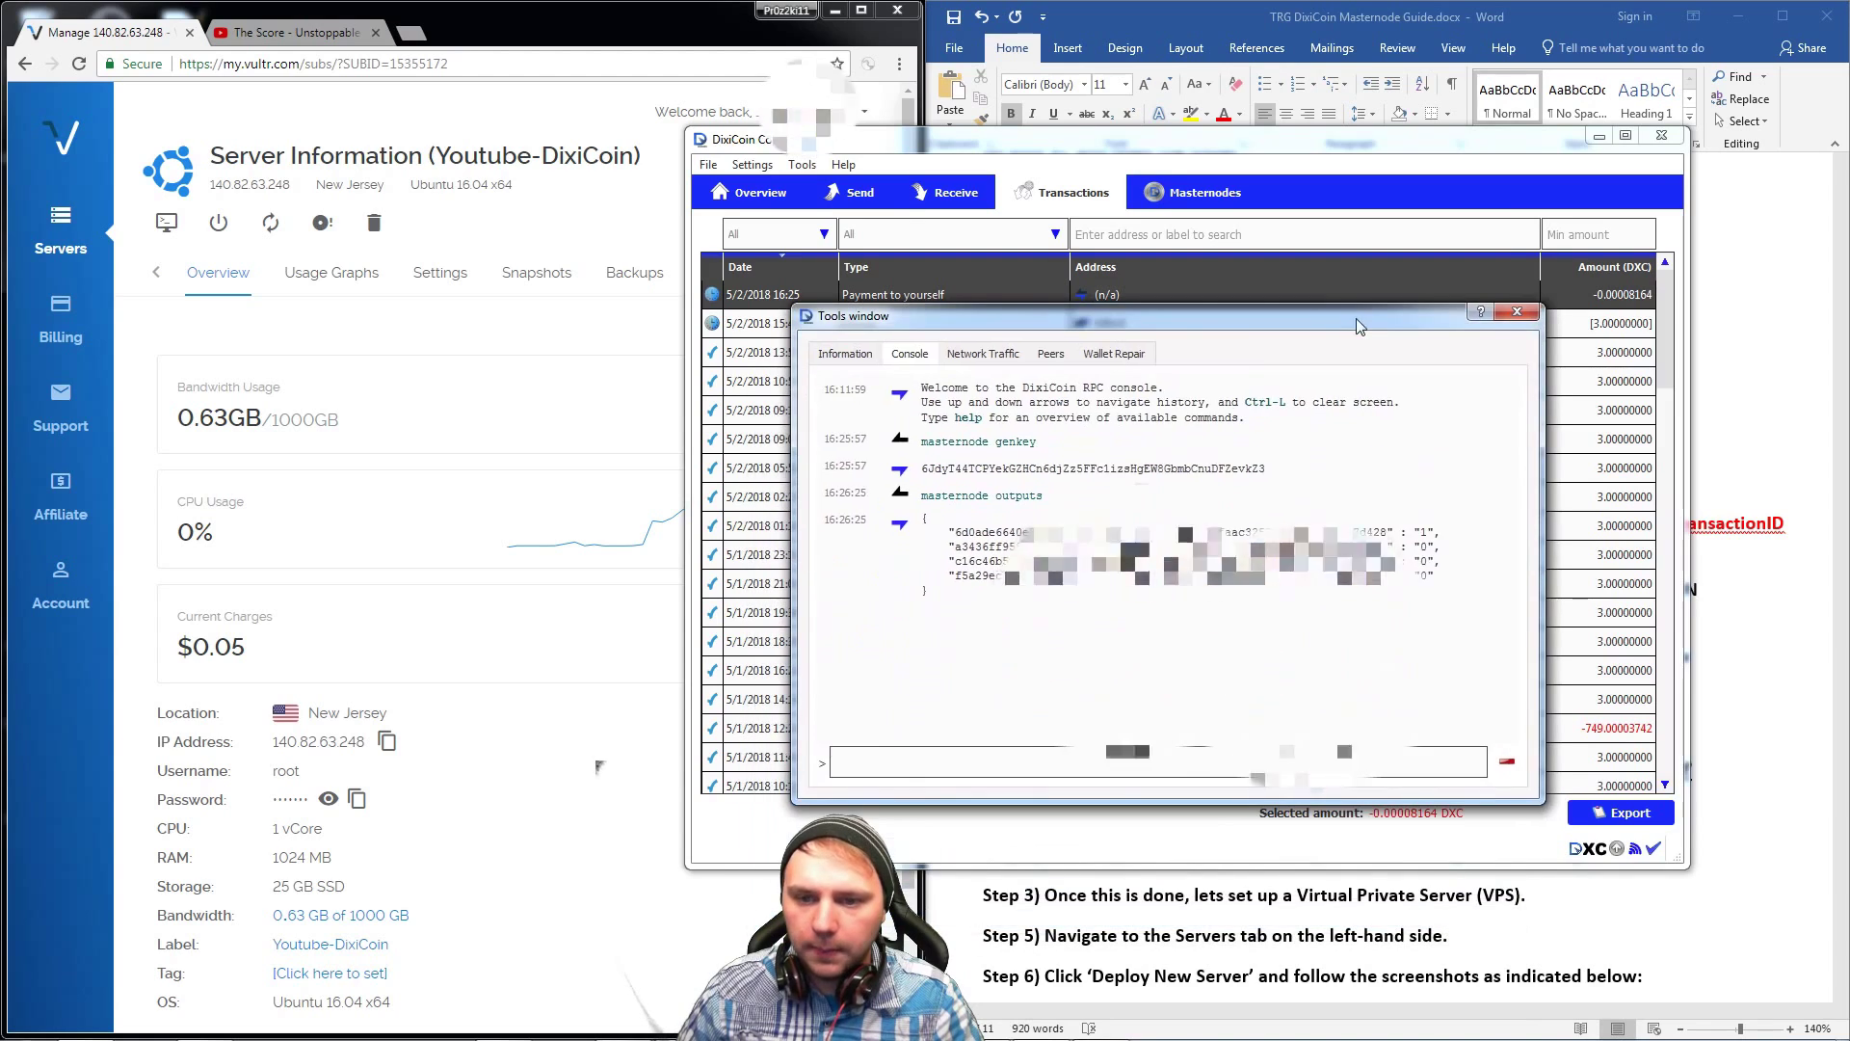
key("alt+Tab")
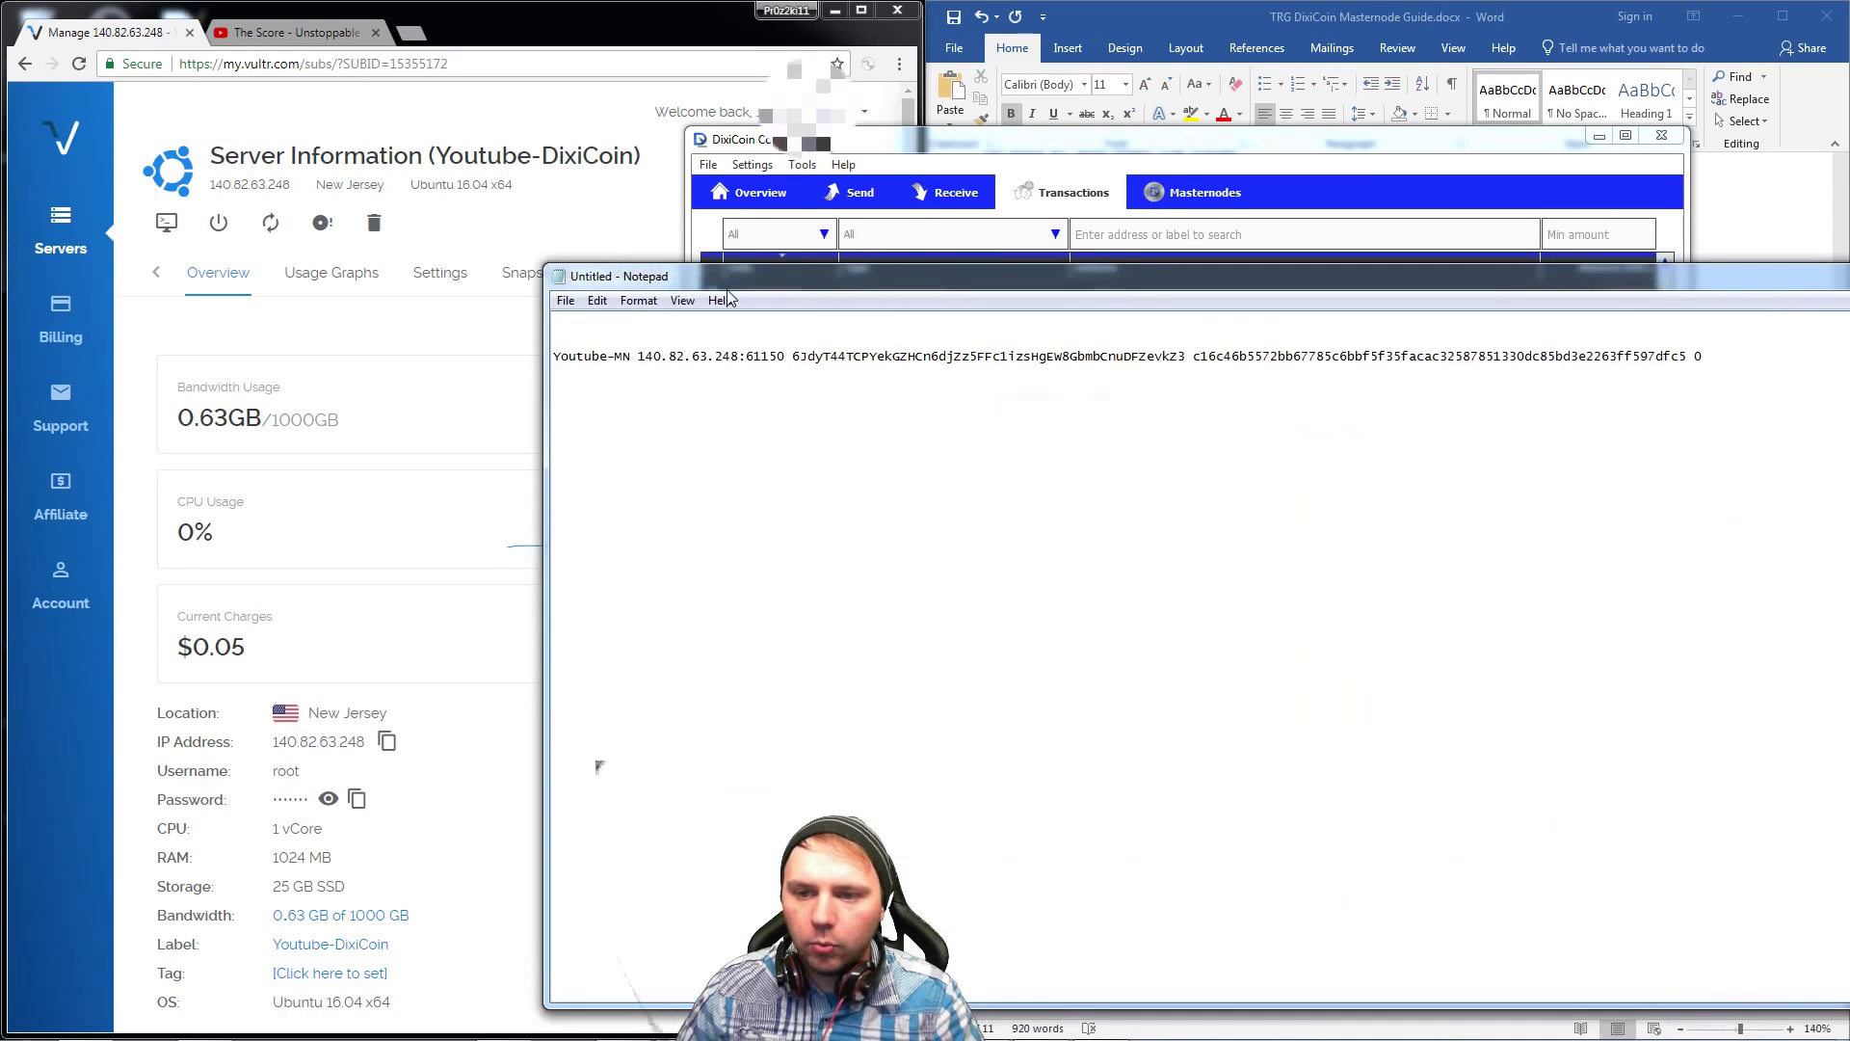
Step: Select the Youtube-MN alias, server IP, genkey and transaction ID in the Notepad line
left_click_drag(585, 367, 501, 367)
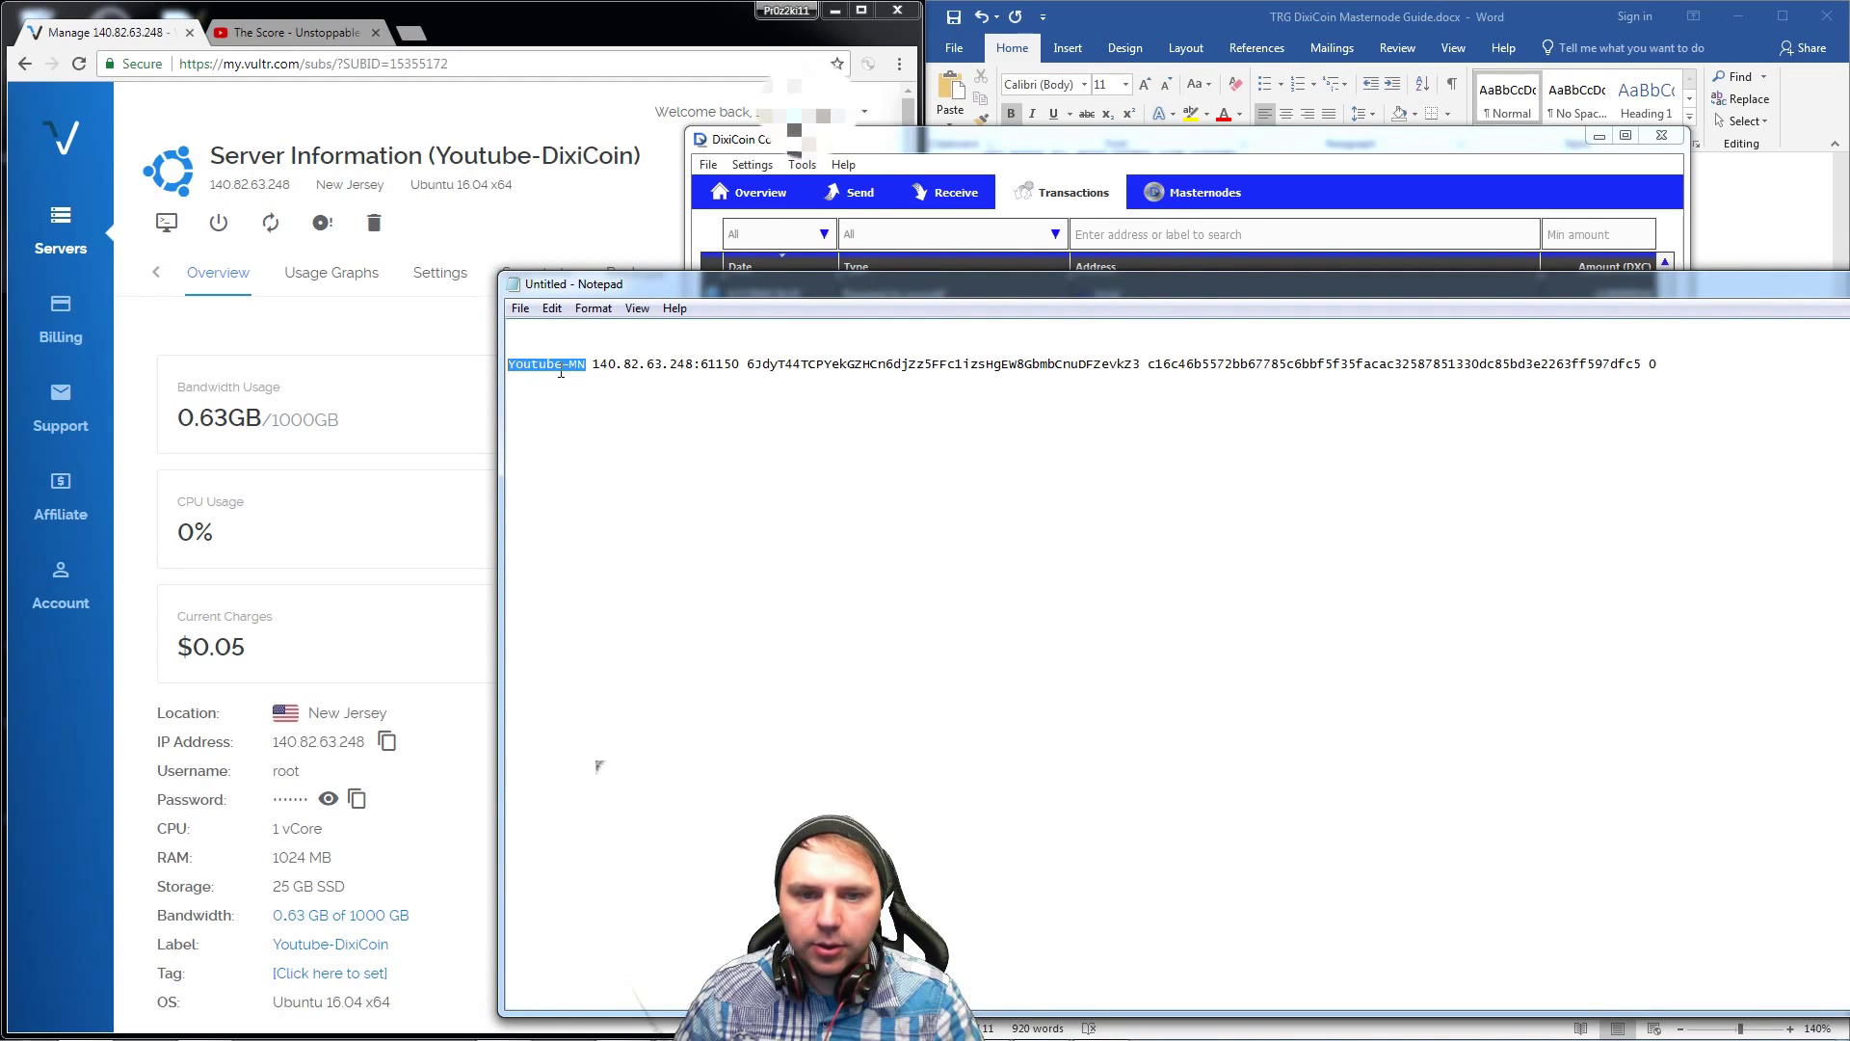
left_click_drag(592, 367, 686, 366)
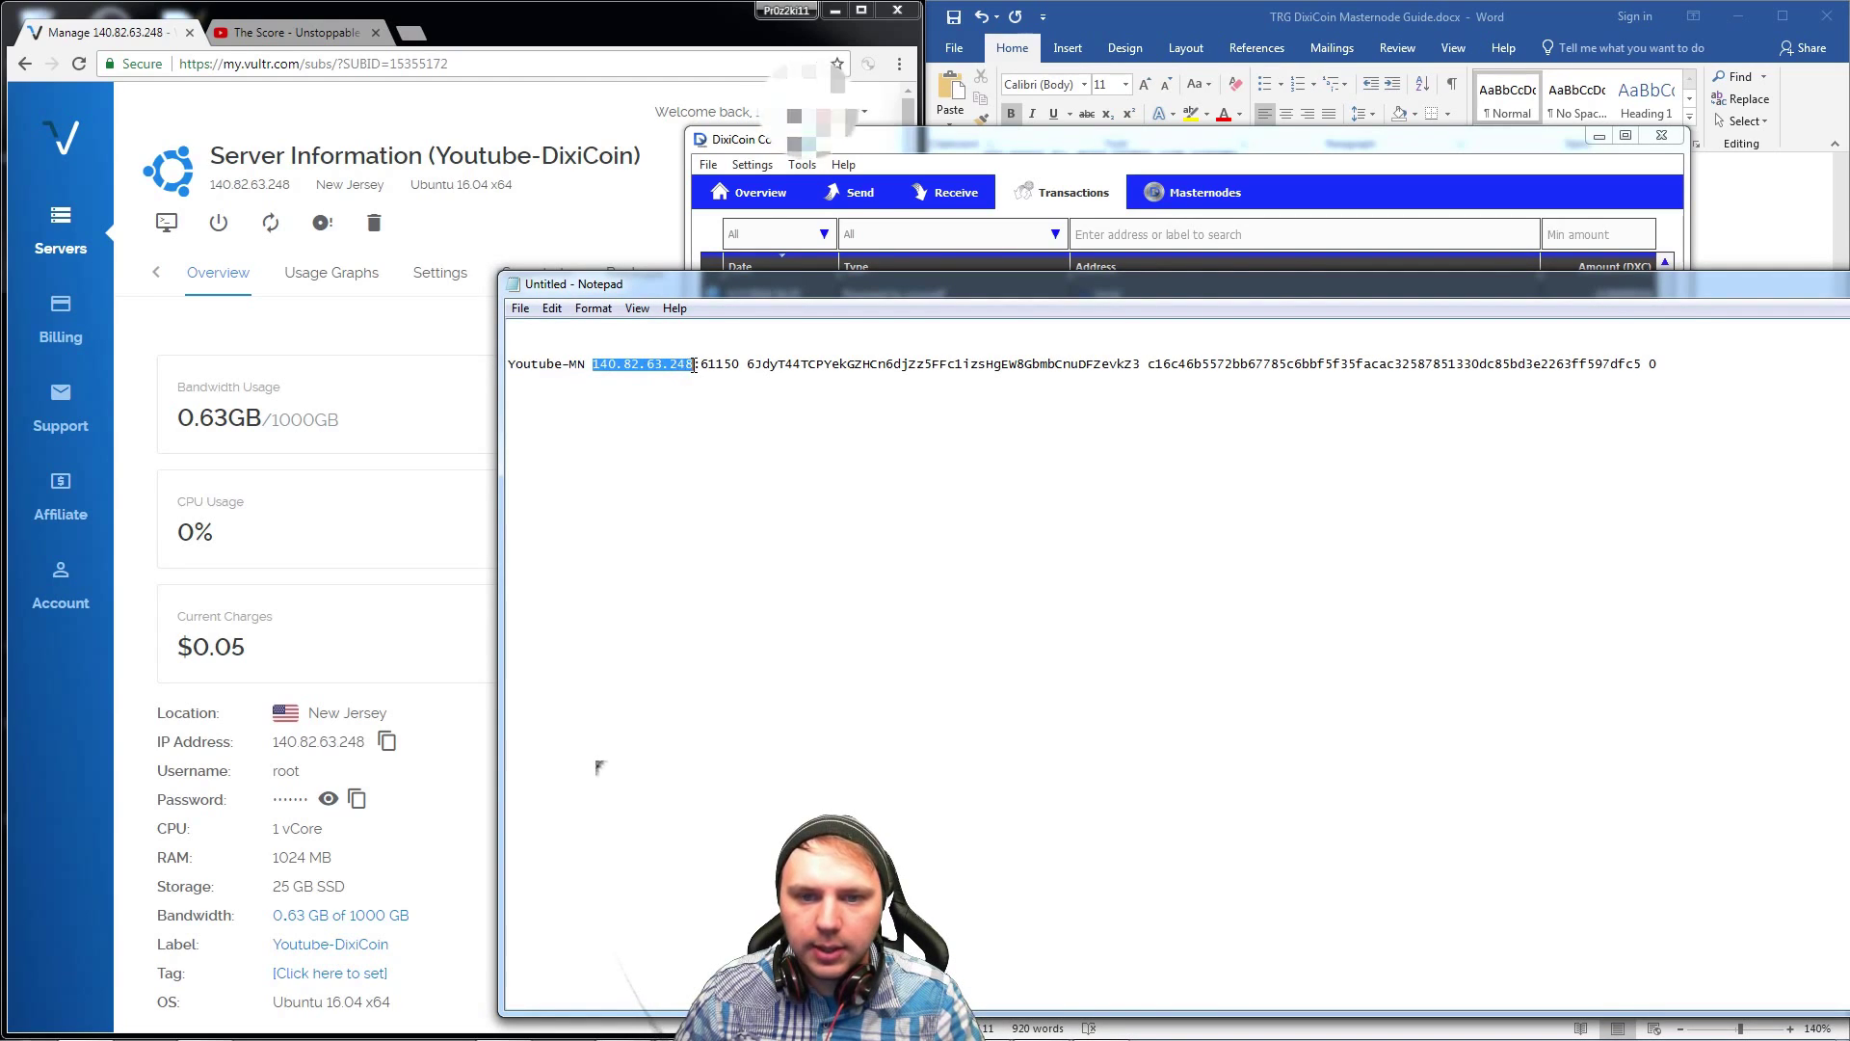
left_click_drag(700, 367, 1135, 375)
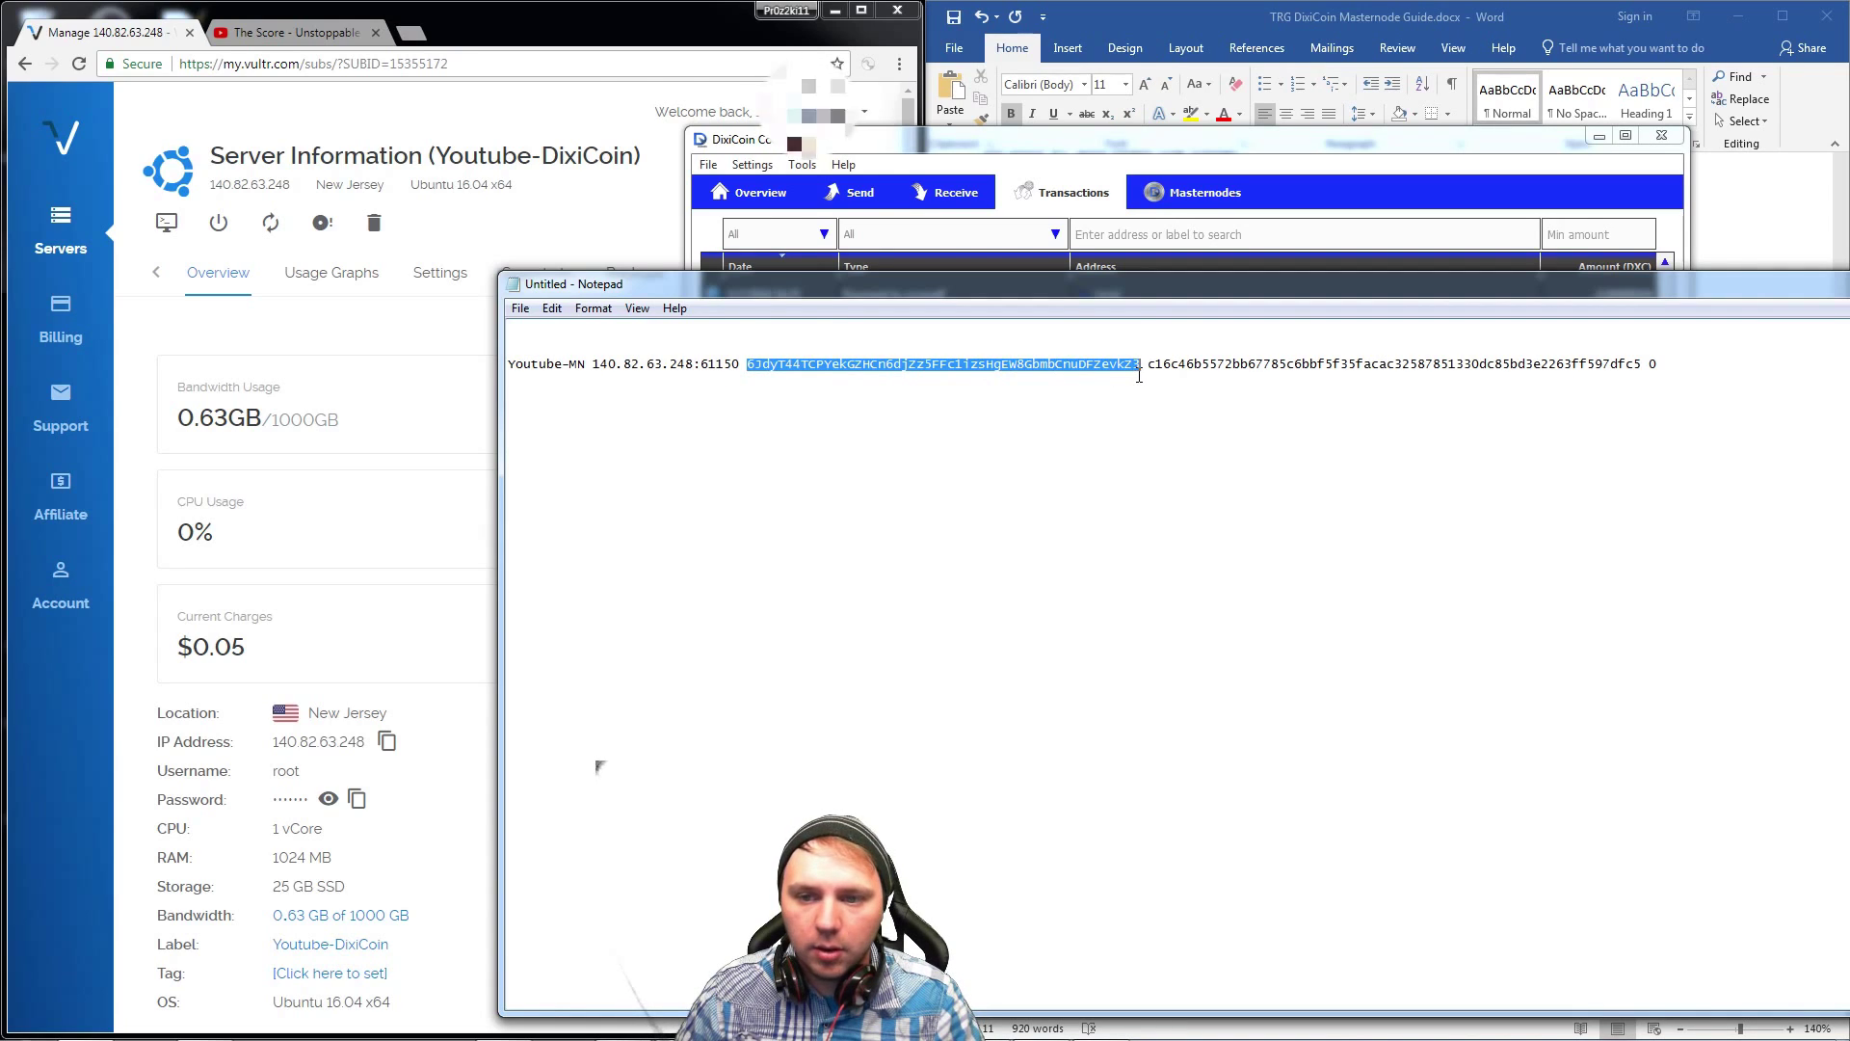
left_click_drag(1132, 284, 1121, 417)
left_click_drag(1135, 499, 1628, 501)
left_click_drag(1060, 418, 945, 632)
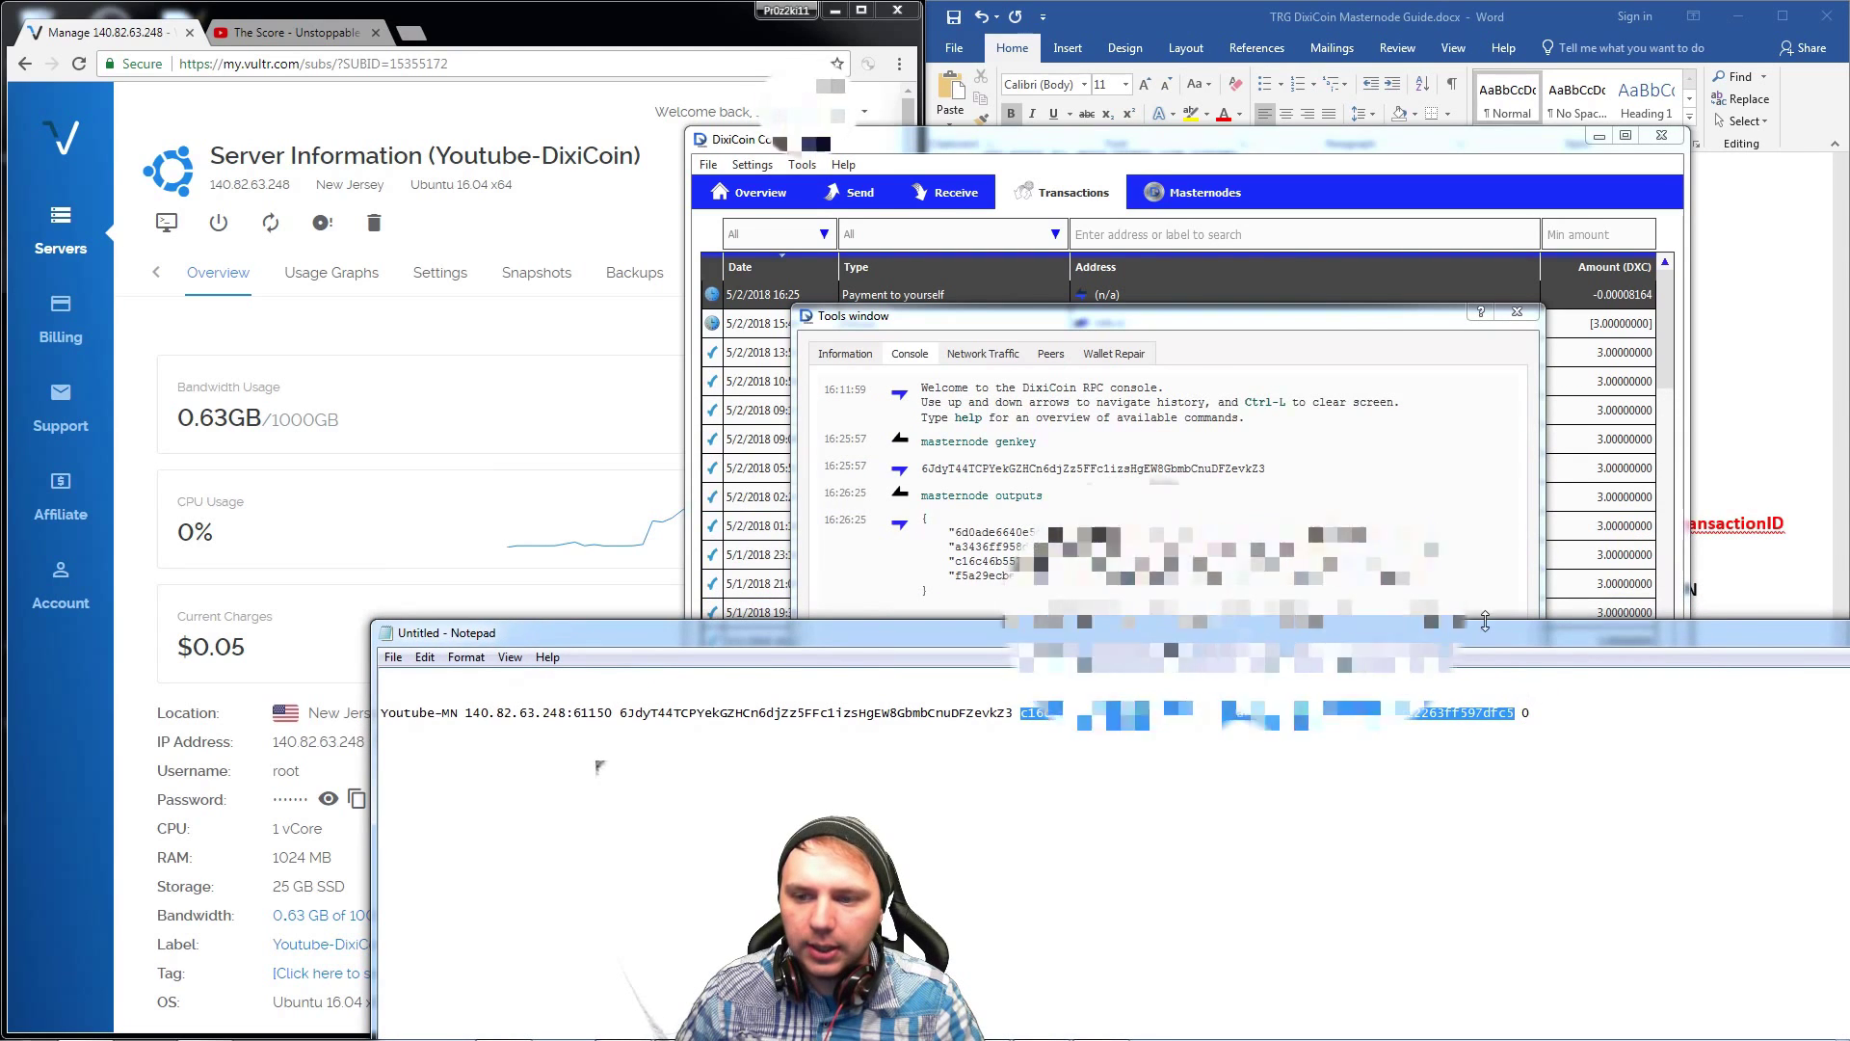
Step: Close the wallet's console window and move the wallet aside
left_click_drag(1468, 642, 1469, 1040)
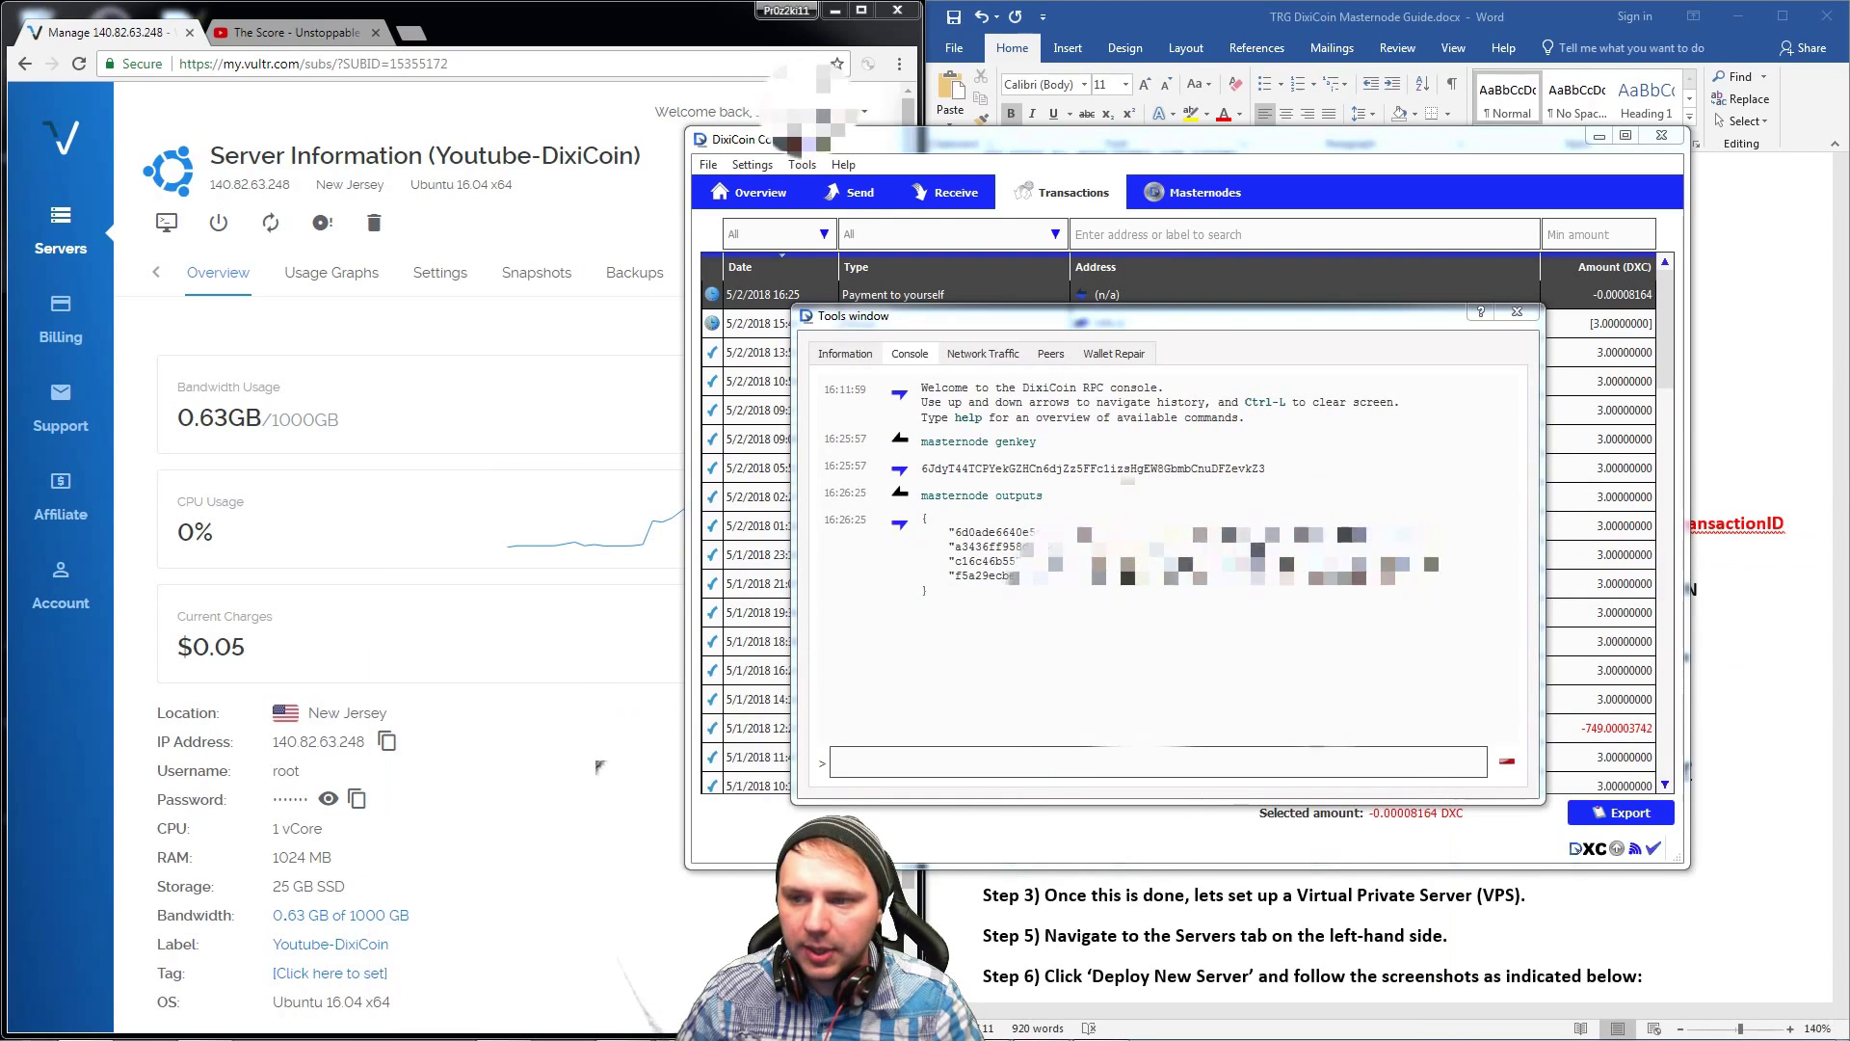
left_click(1515, 315)
left_click_drag(1431, 147, 1525, 1040)
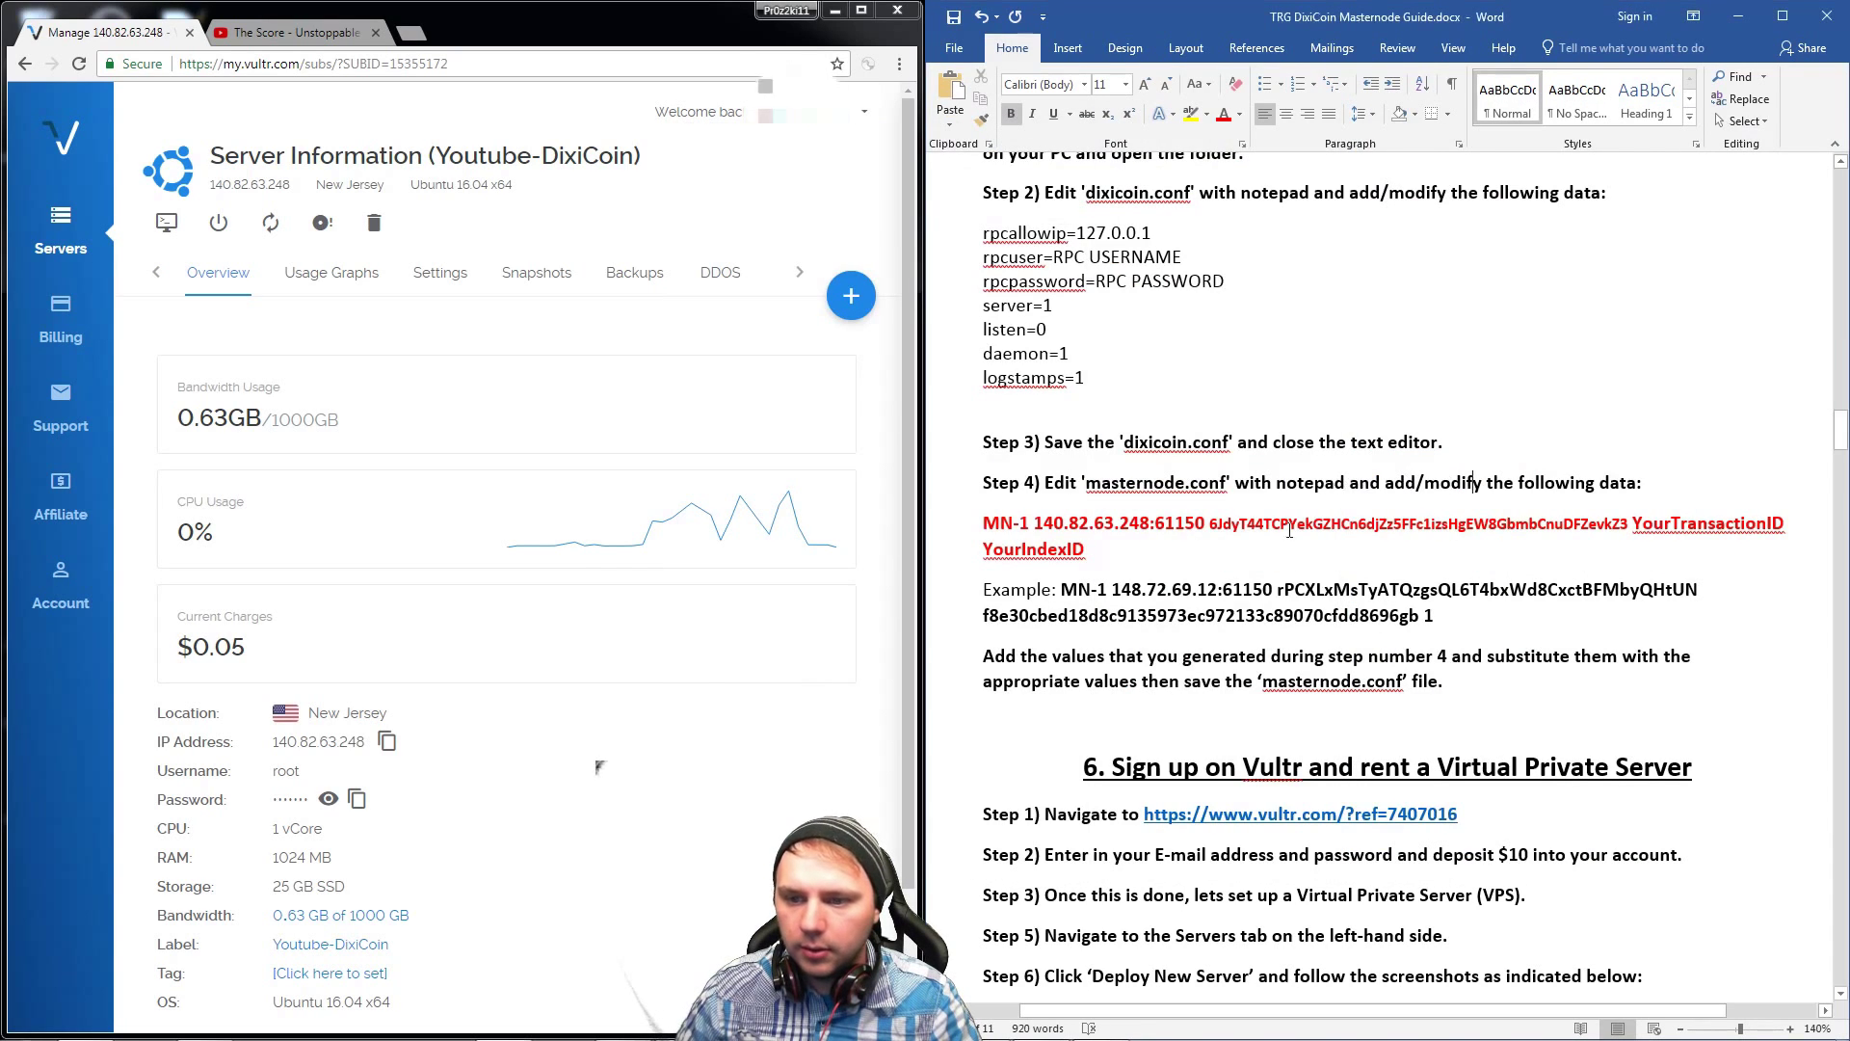
Step: Check the pasted genkey in the Word guide's MN-1 line
left_click(599, 767)
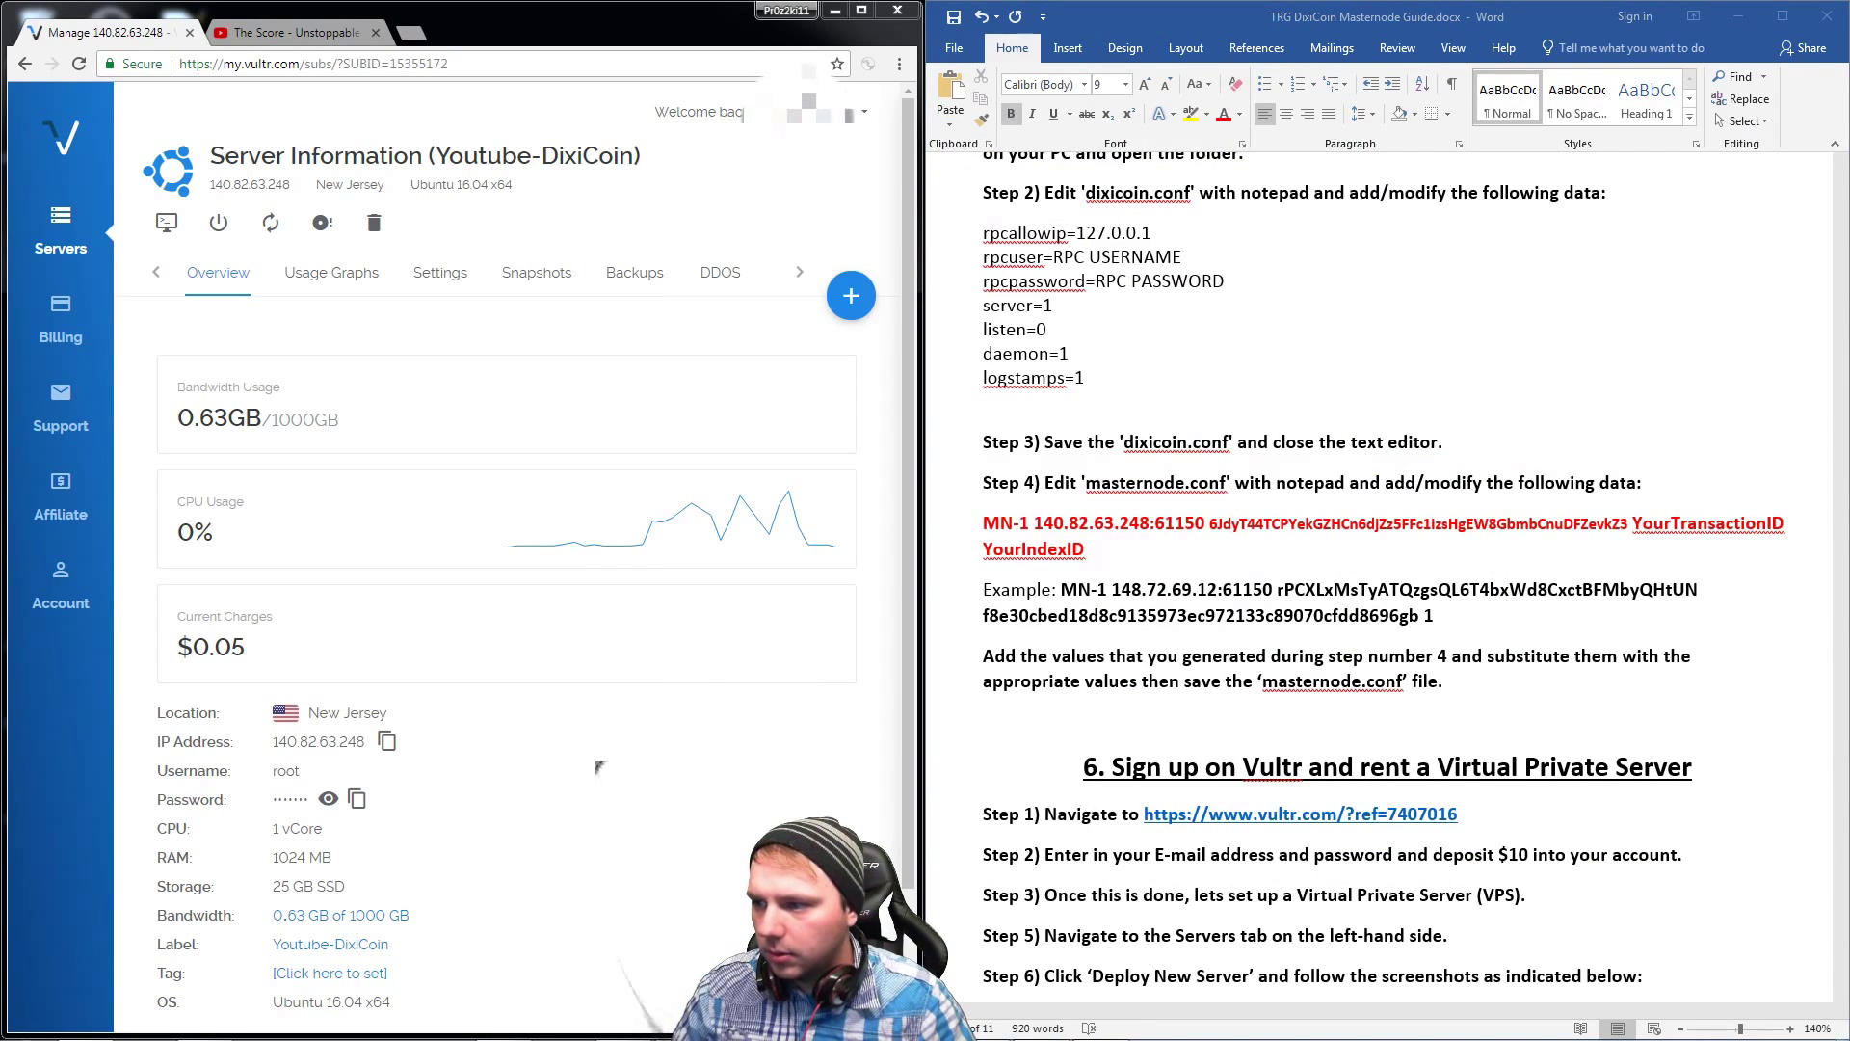
left_click(1226, 525)
left_click_drag(1213, 523, 1649, 527)
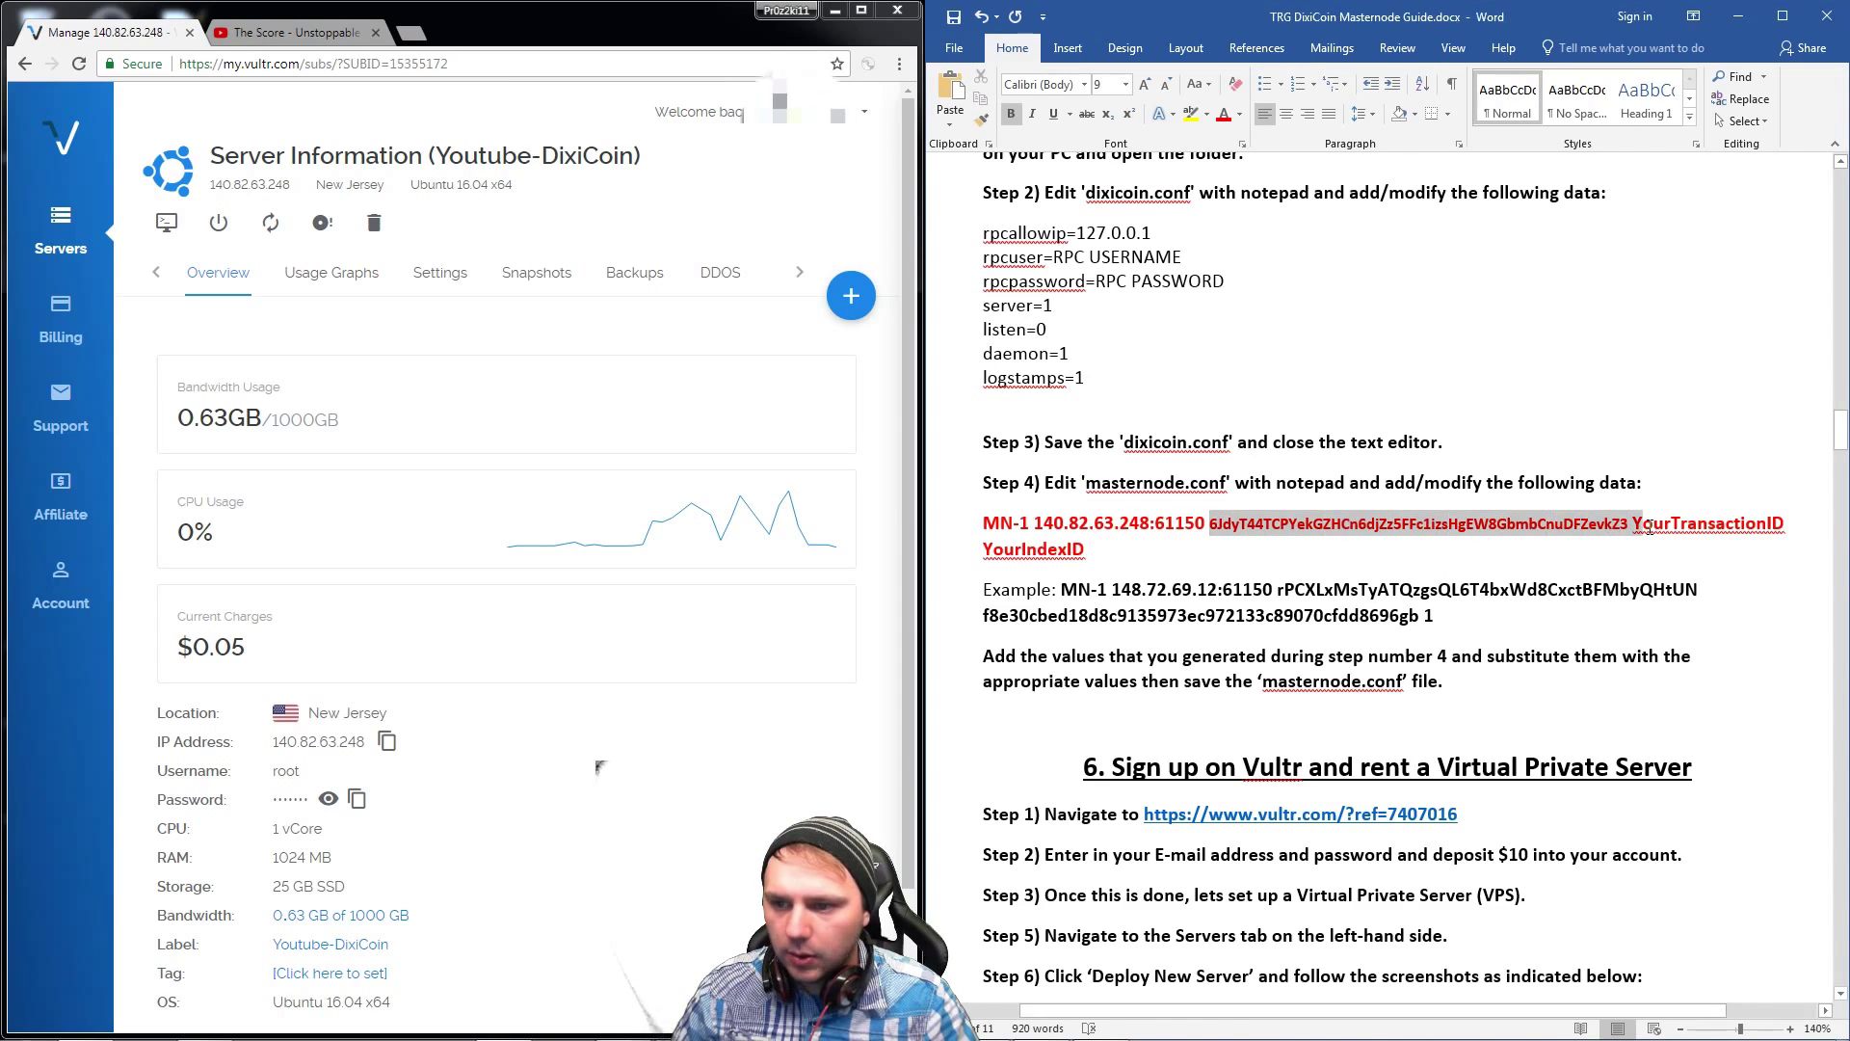
key("alt+Tab")
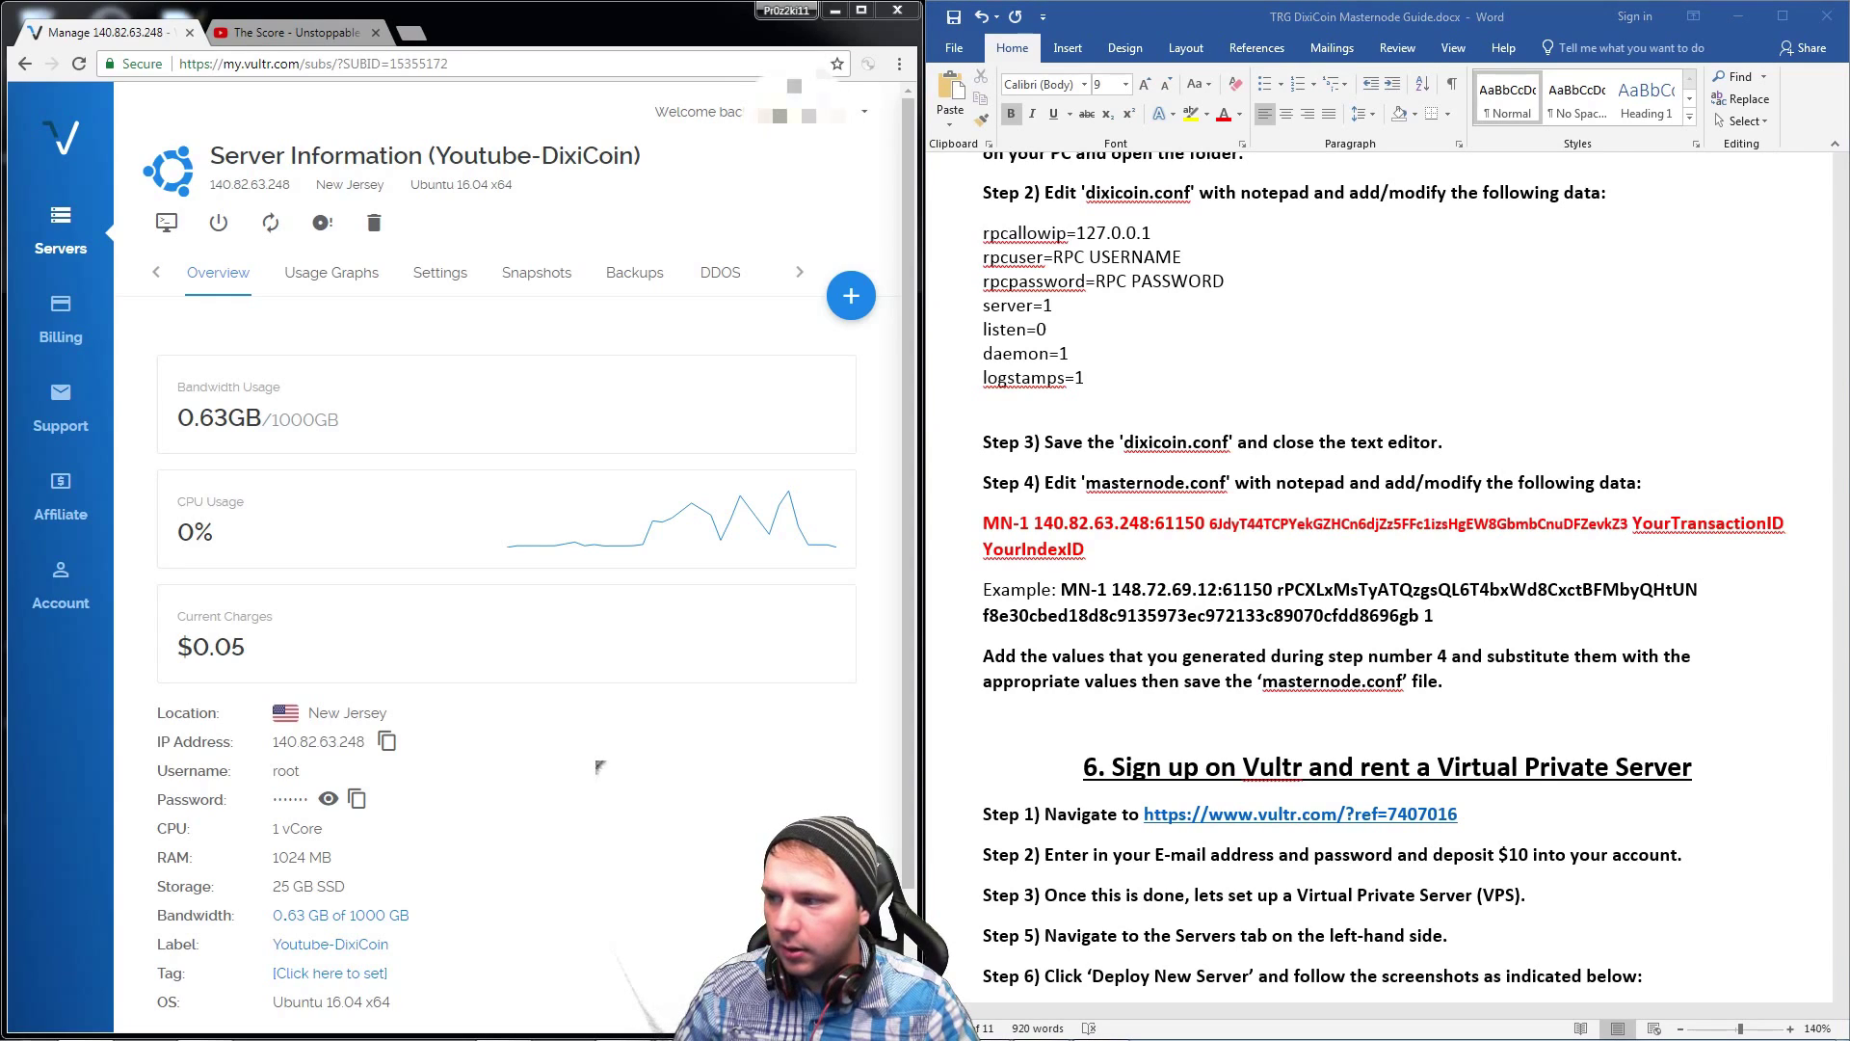
Step: Paste the transaction ID over YourTransactionID and clear the YourIndexID placeholder for index 0
left_click_drag(1632, 525, 1778, 523)
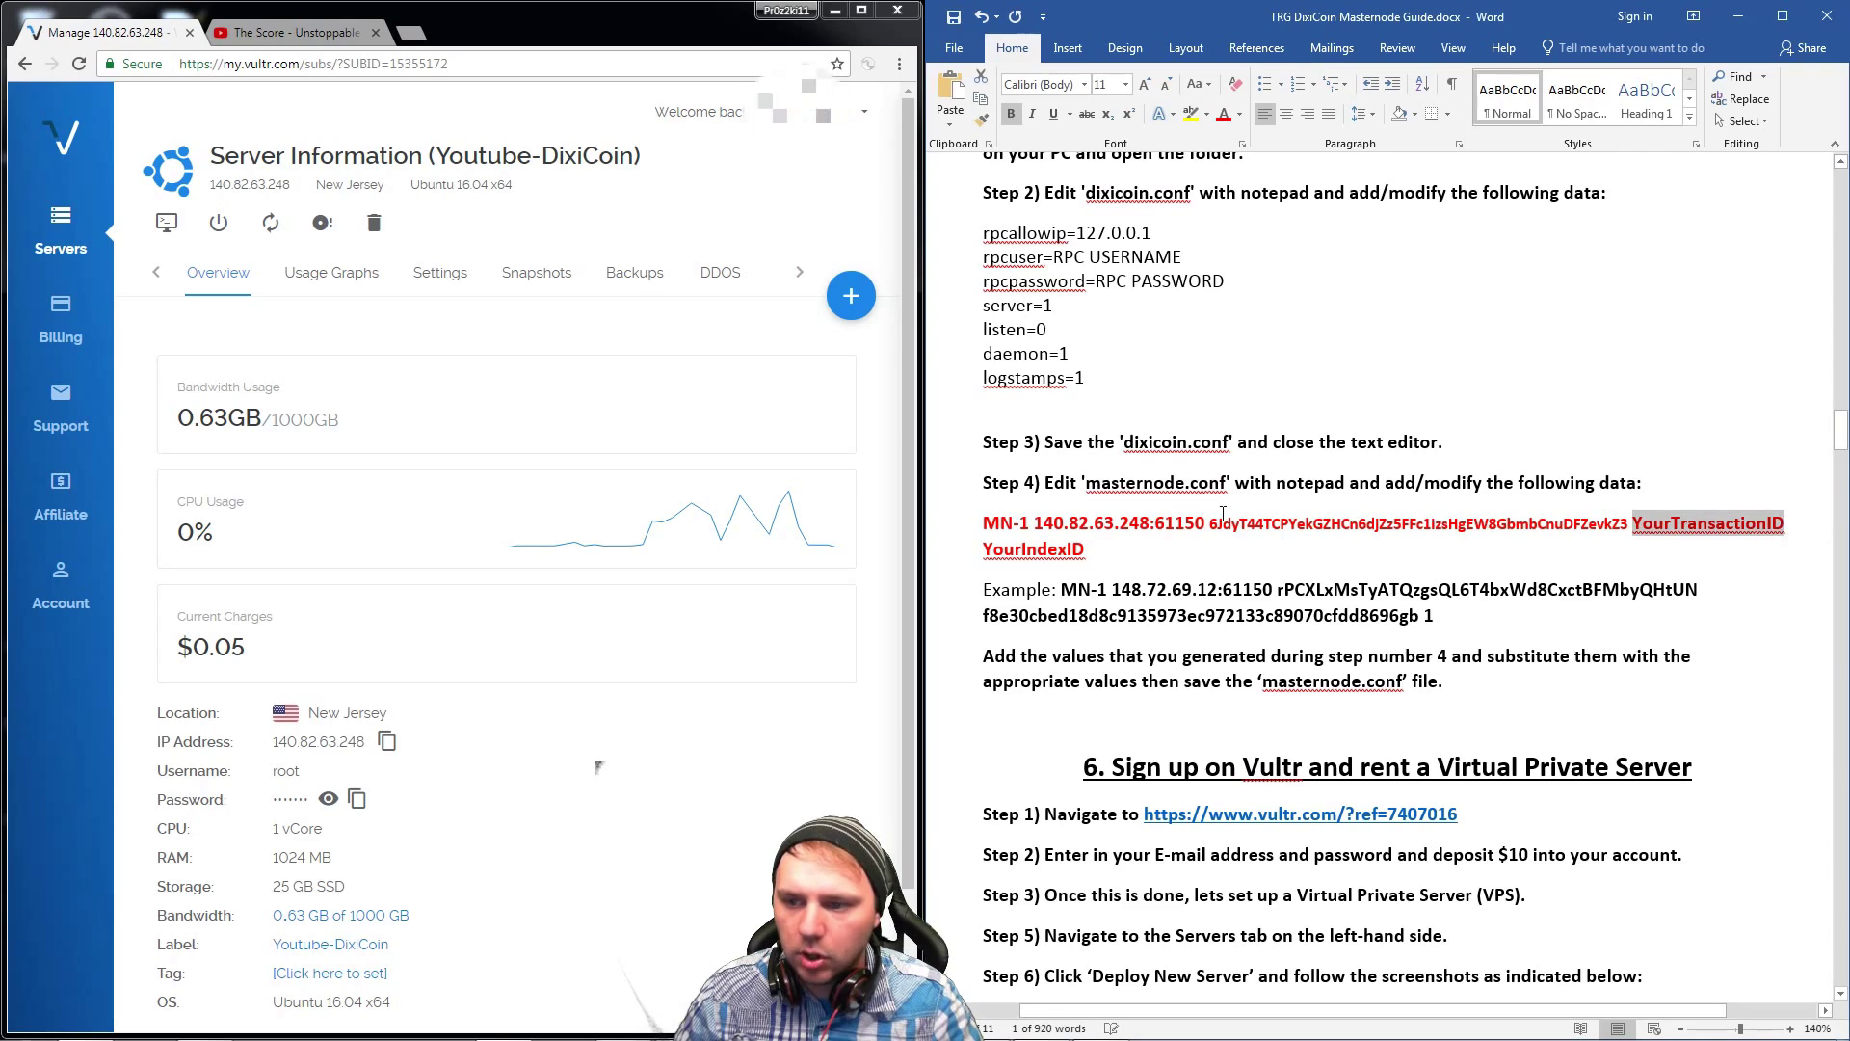
key("ctrl+v")
left_click_drag(1698, 549, 1597, 549)
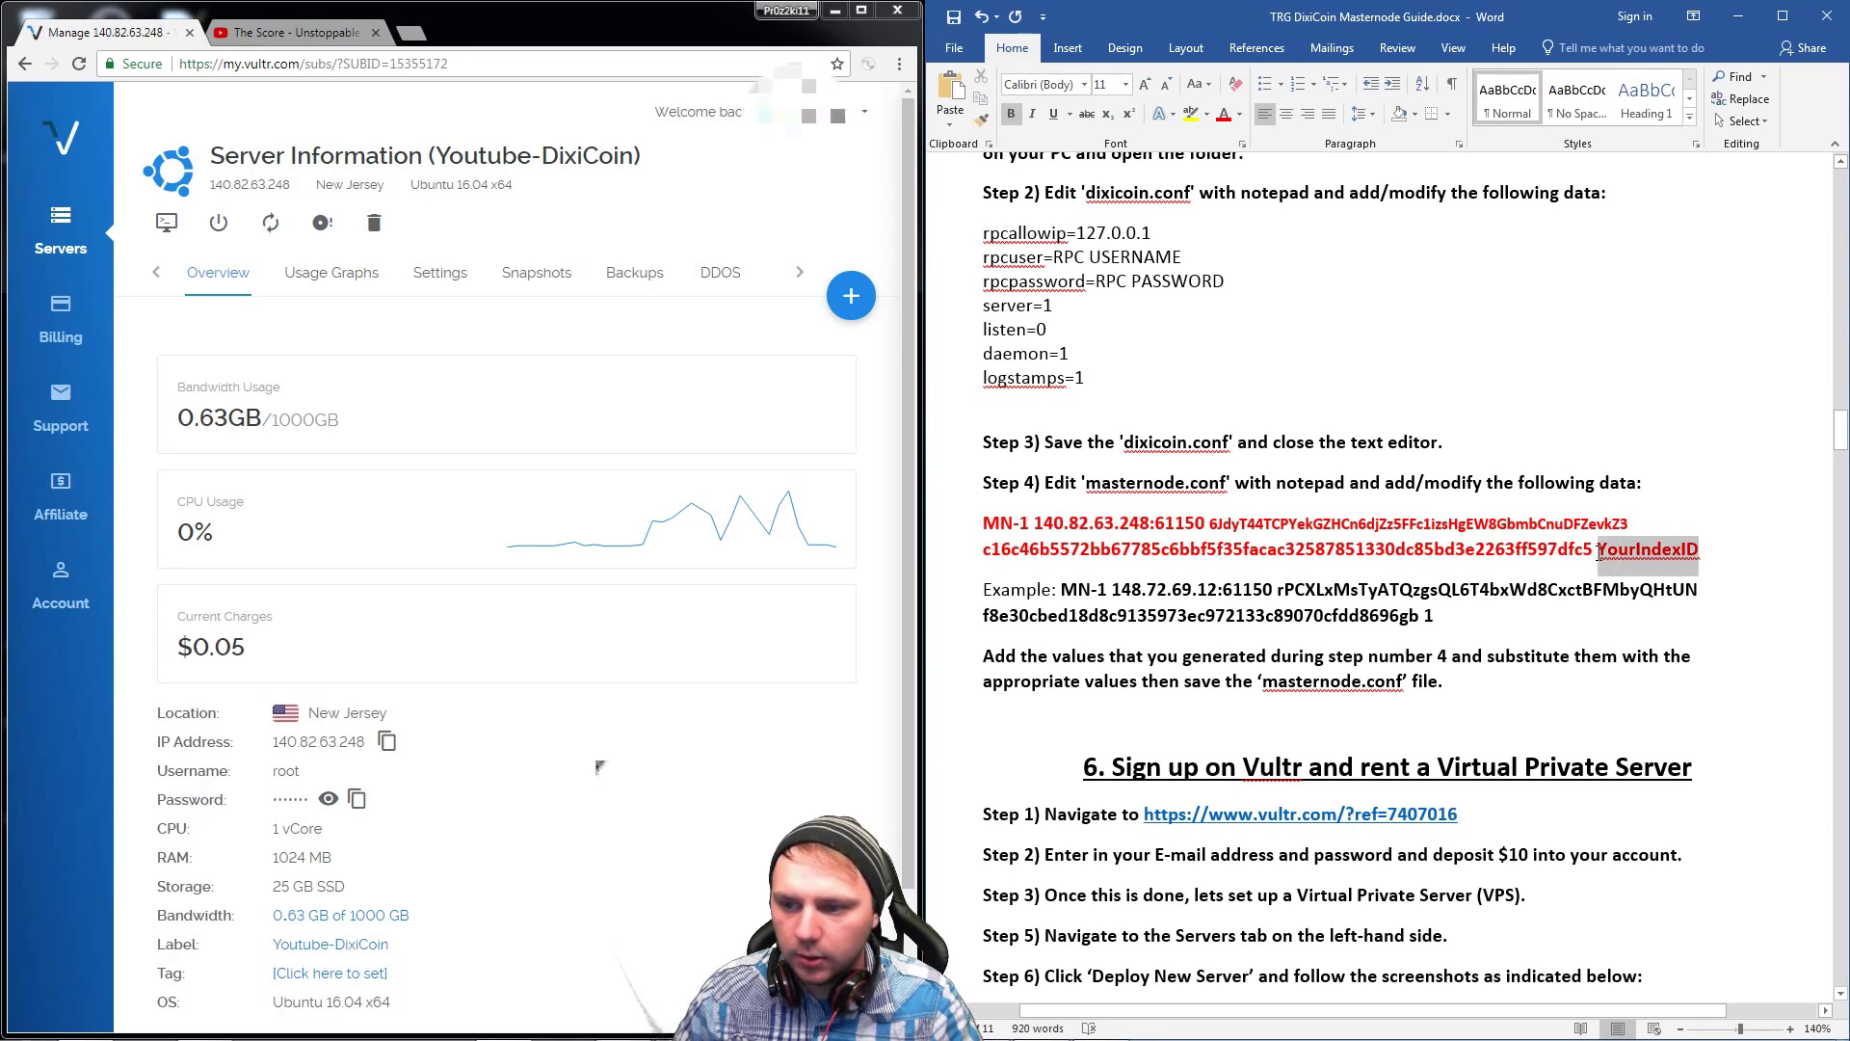
key("BackSpace")
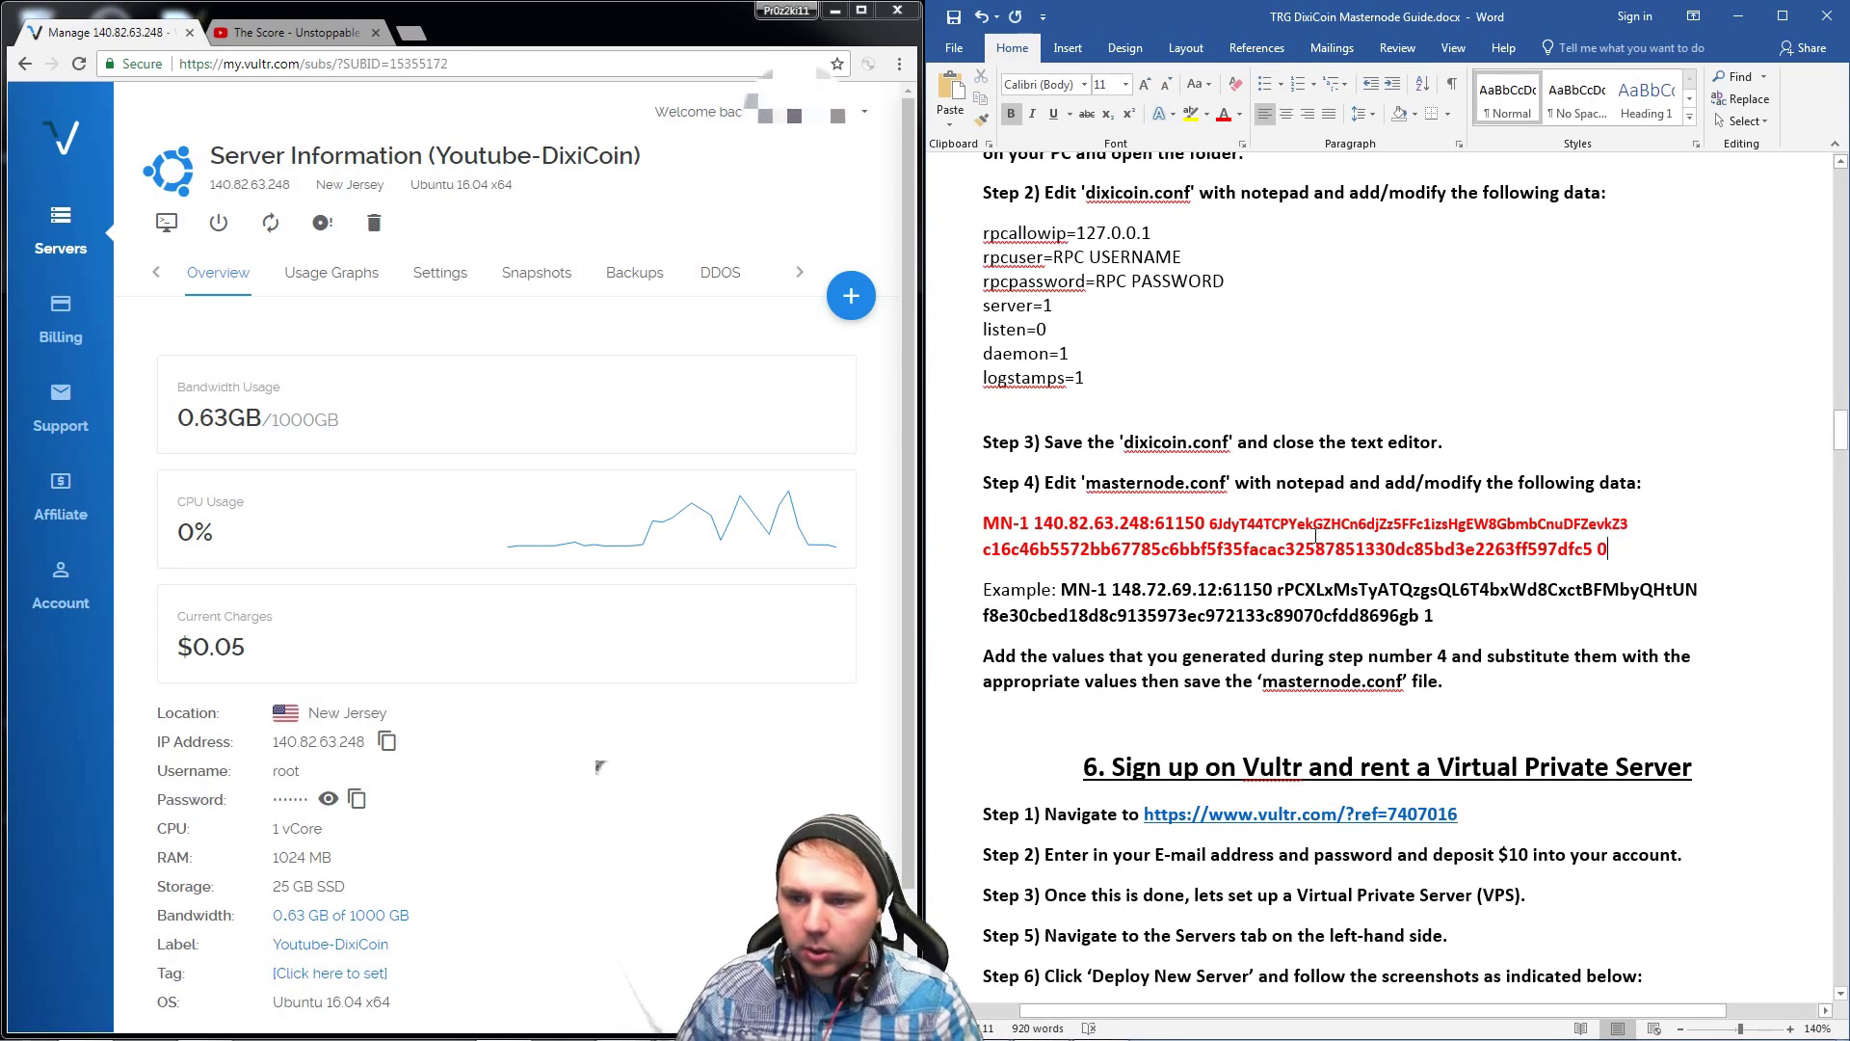
left_click_drag(985, 526, 1607, 552)
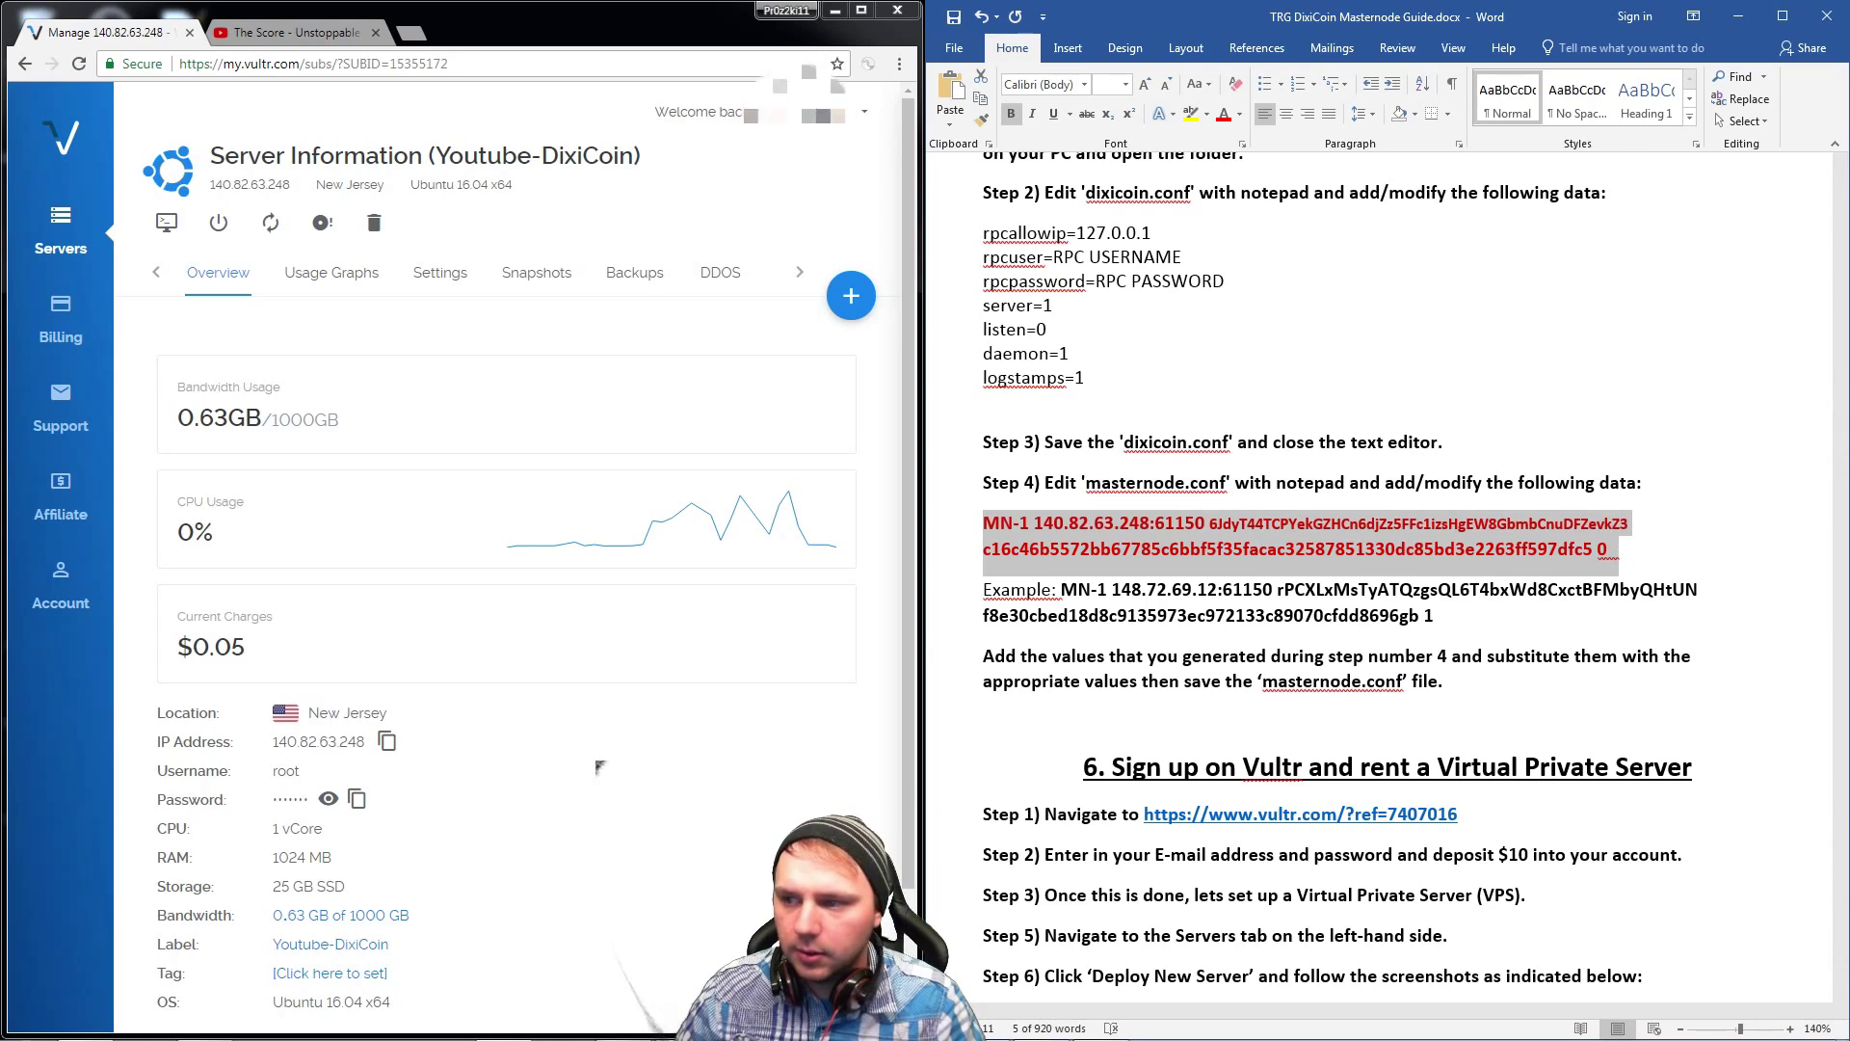
left_click(599, 767)
Step: Delete the blank line above the Youtube-MN config line in Notepad, then minimize Notepad
key("alt+Tab")
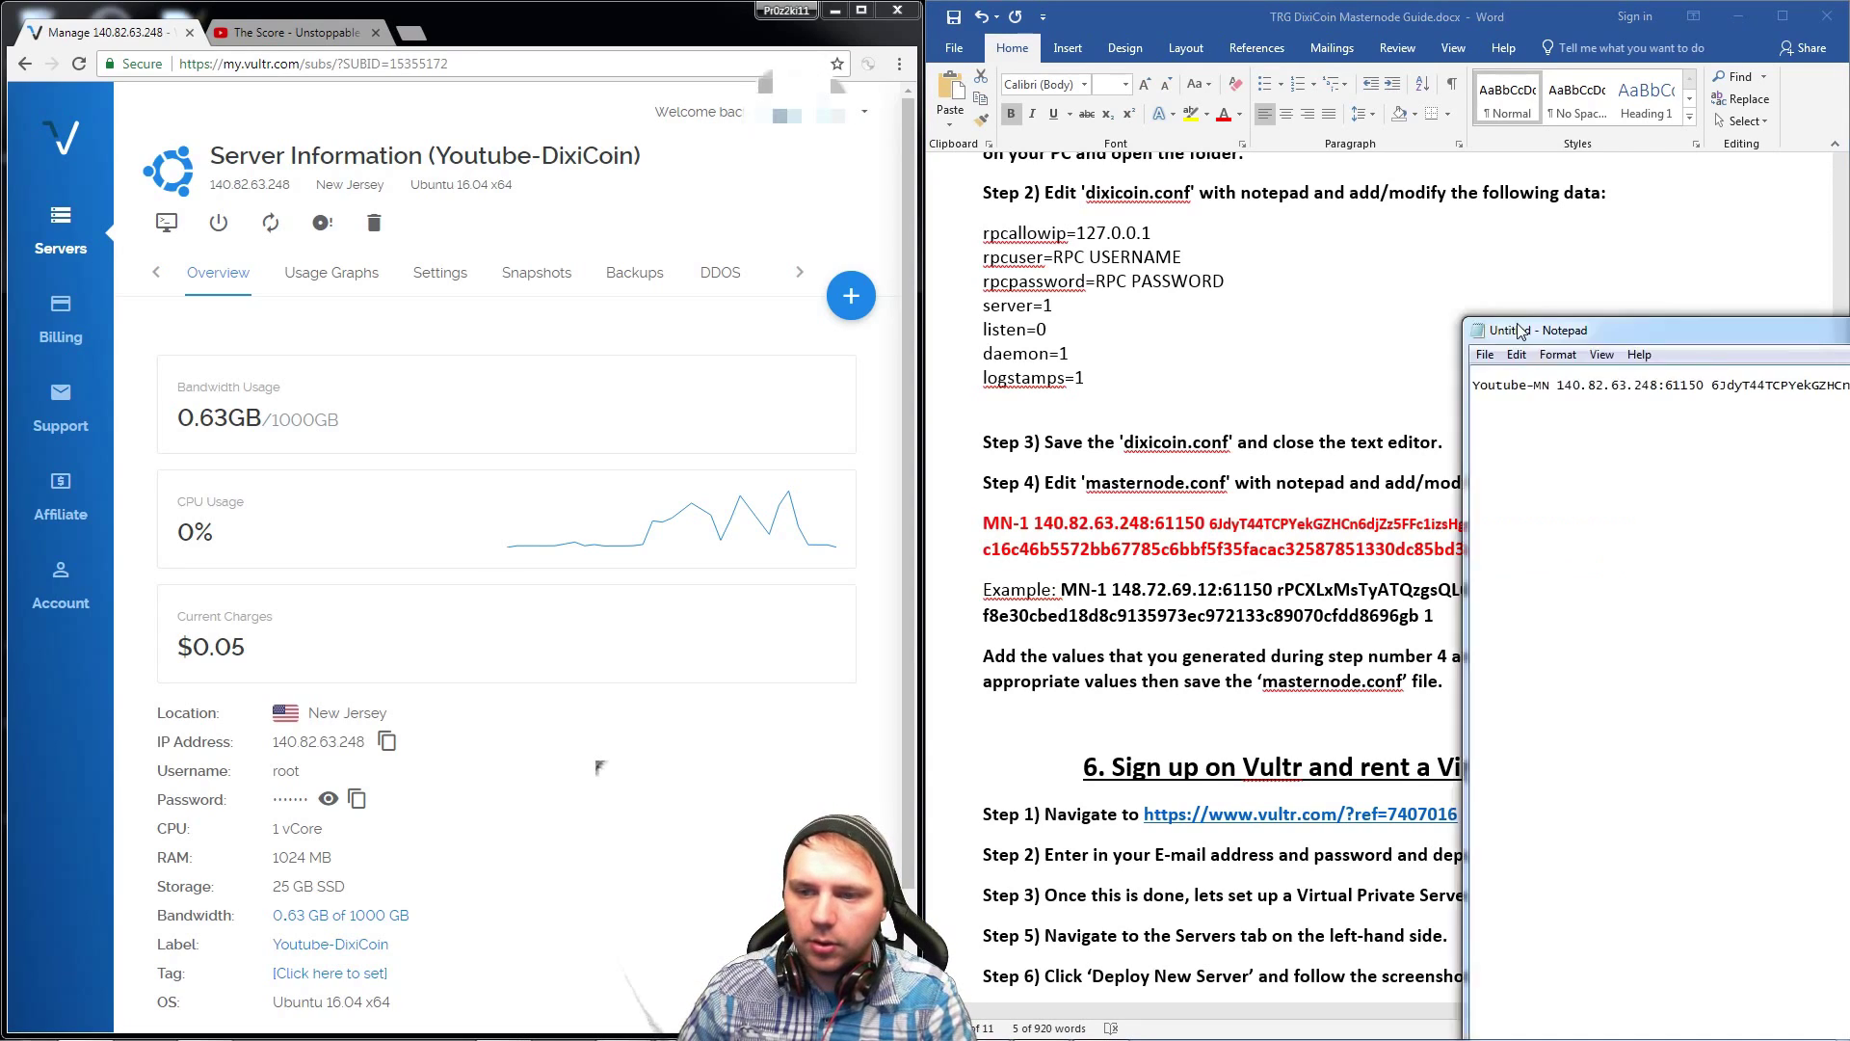
left_click_drag(1451, 381, 629, 383)
key("BackSpace")
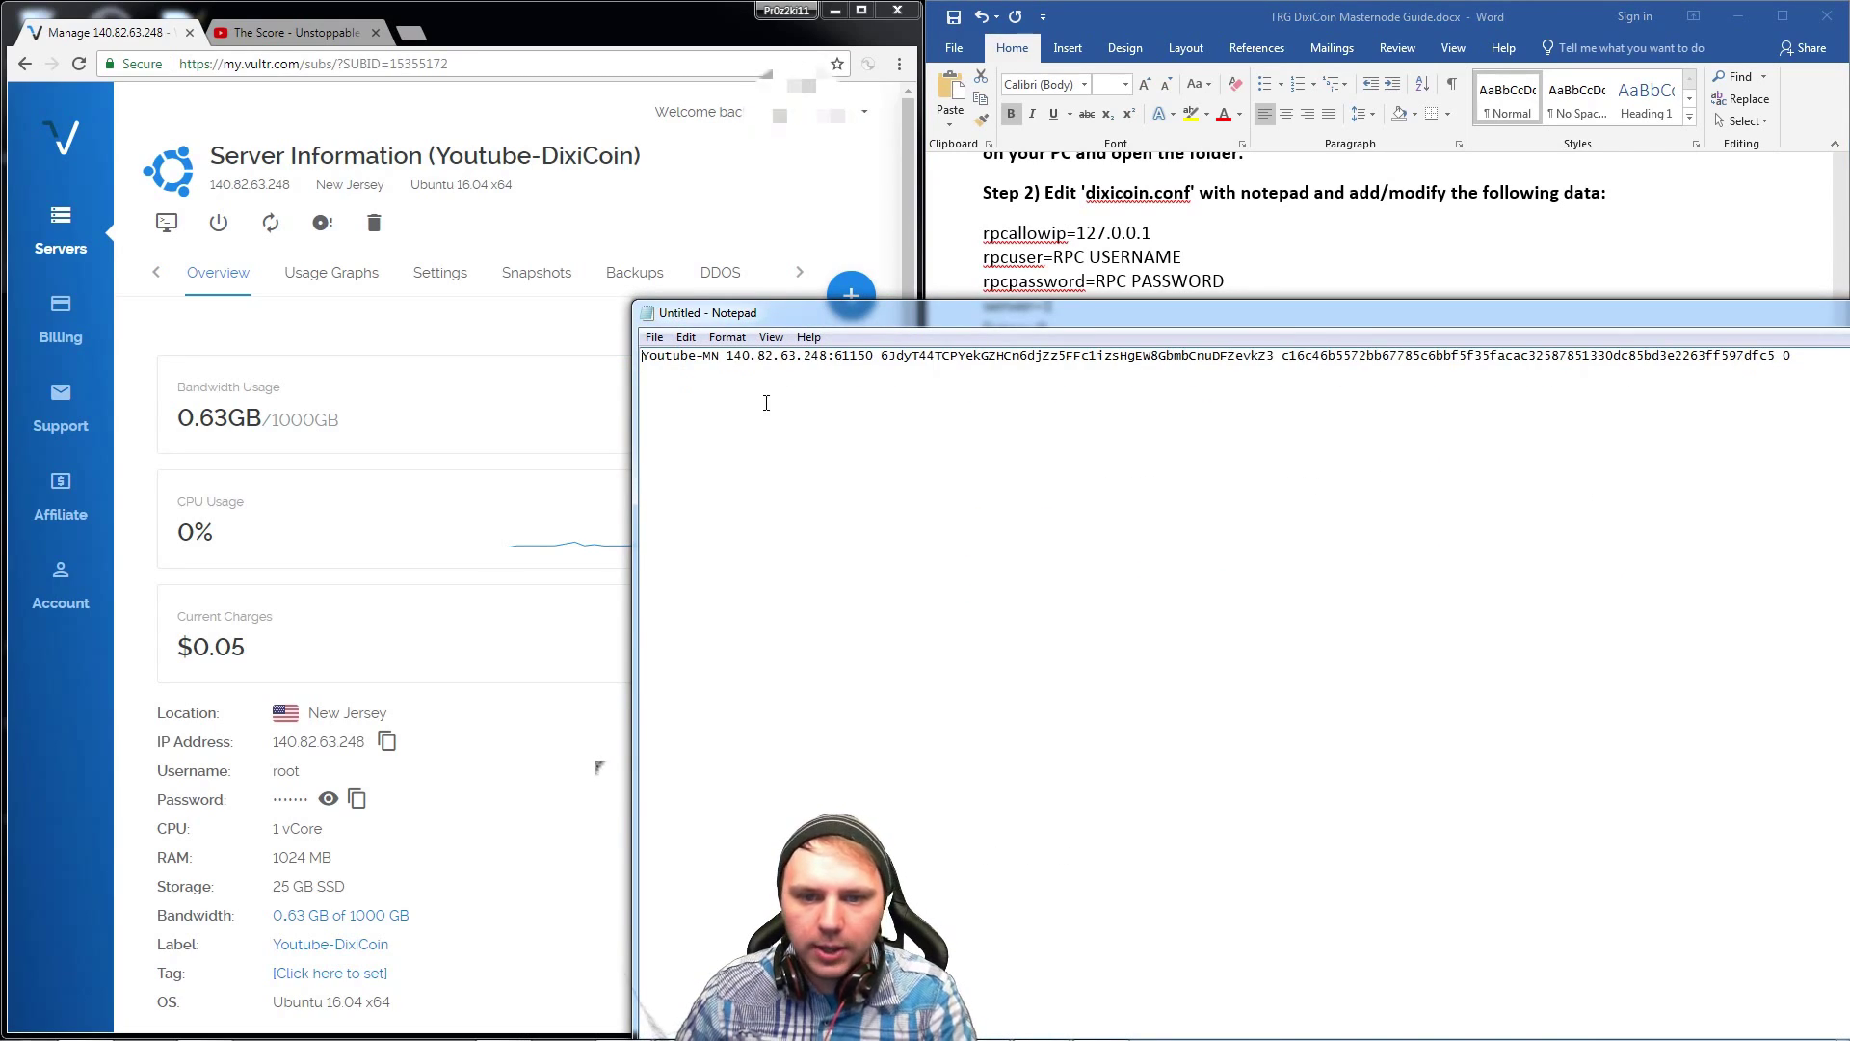
left_click_drag(1518, 321, 1236, 311)
mouse_move(1529, 343)
left_mouse_down()
mouse_move(360, 344)
mouse_move(1531, 355)
left_mouse_up()
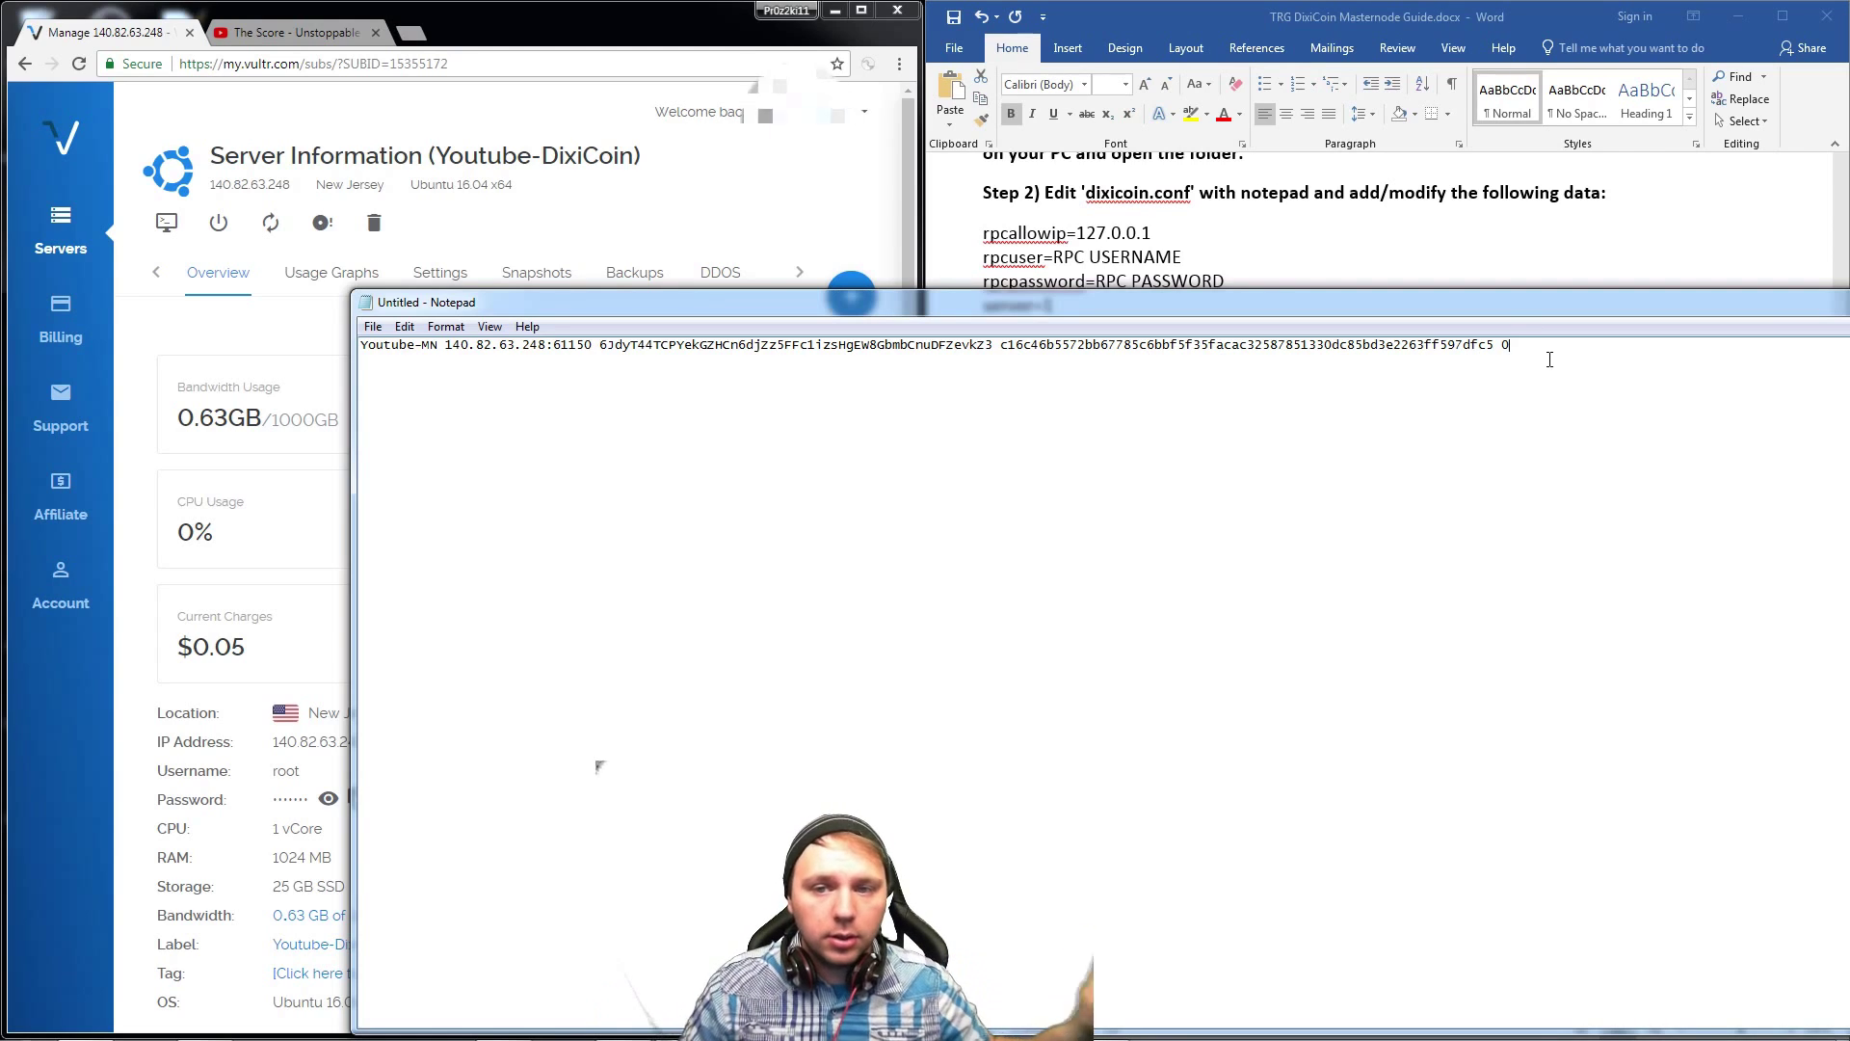
key("super+Down")
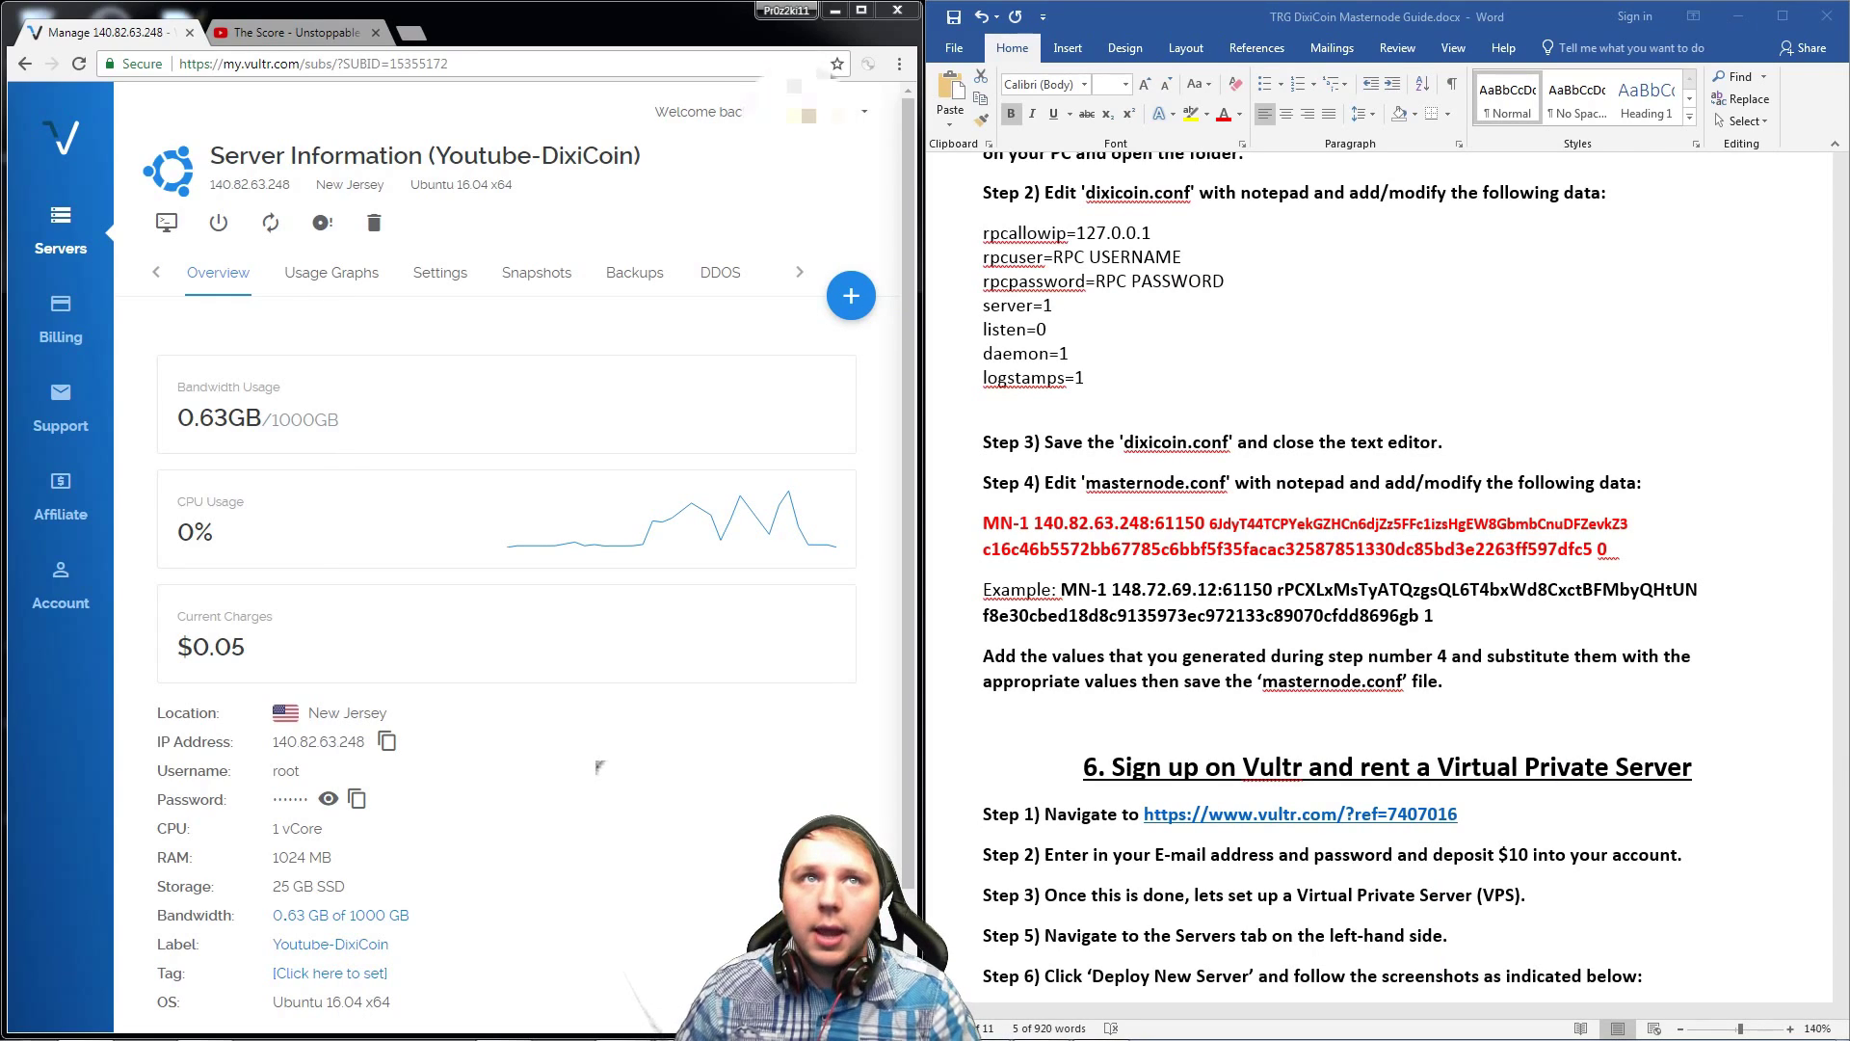
Step: Copy the config settings down to logstamps=1 from the guide and paste them into dixicoin.conf
left_click(1104, 378)
left_click(1099, 382)
left_click_drag(1099, 382, 983, 232)
key("ctrl+c")
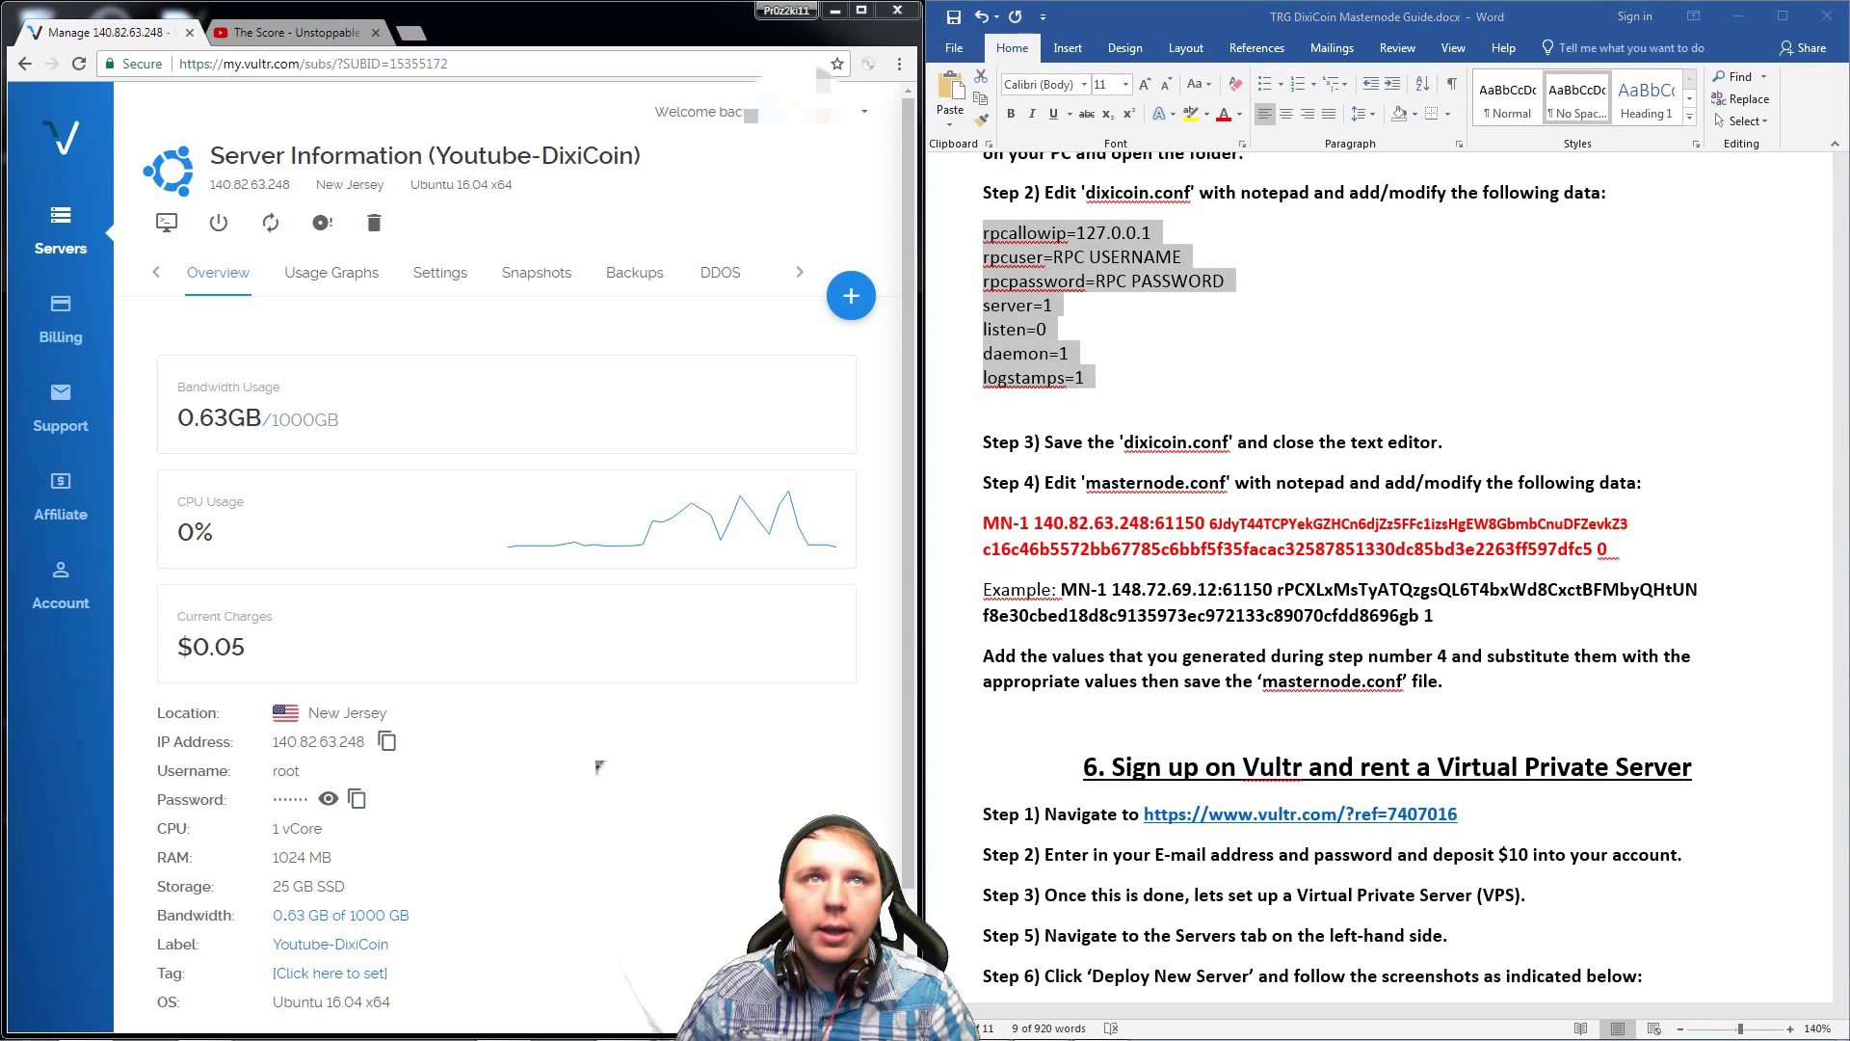
key("alt+Tab")
key("ctrl+v")
left_click_drag(982, 225, 1228, 341)
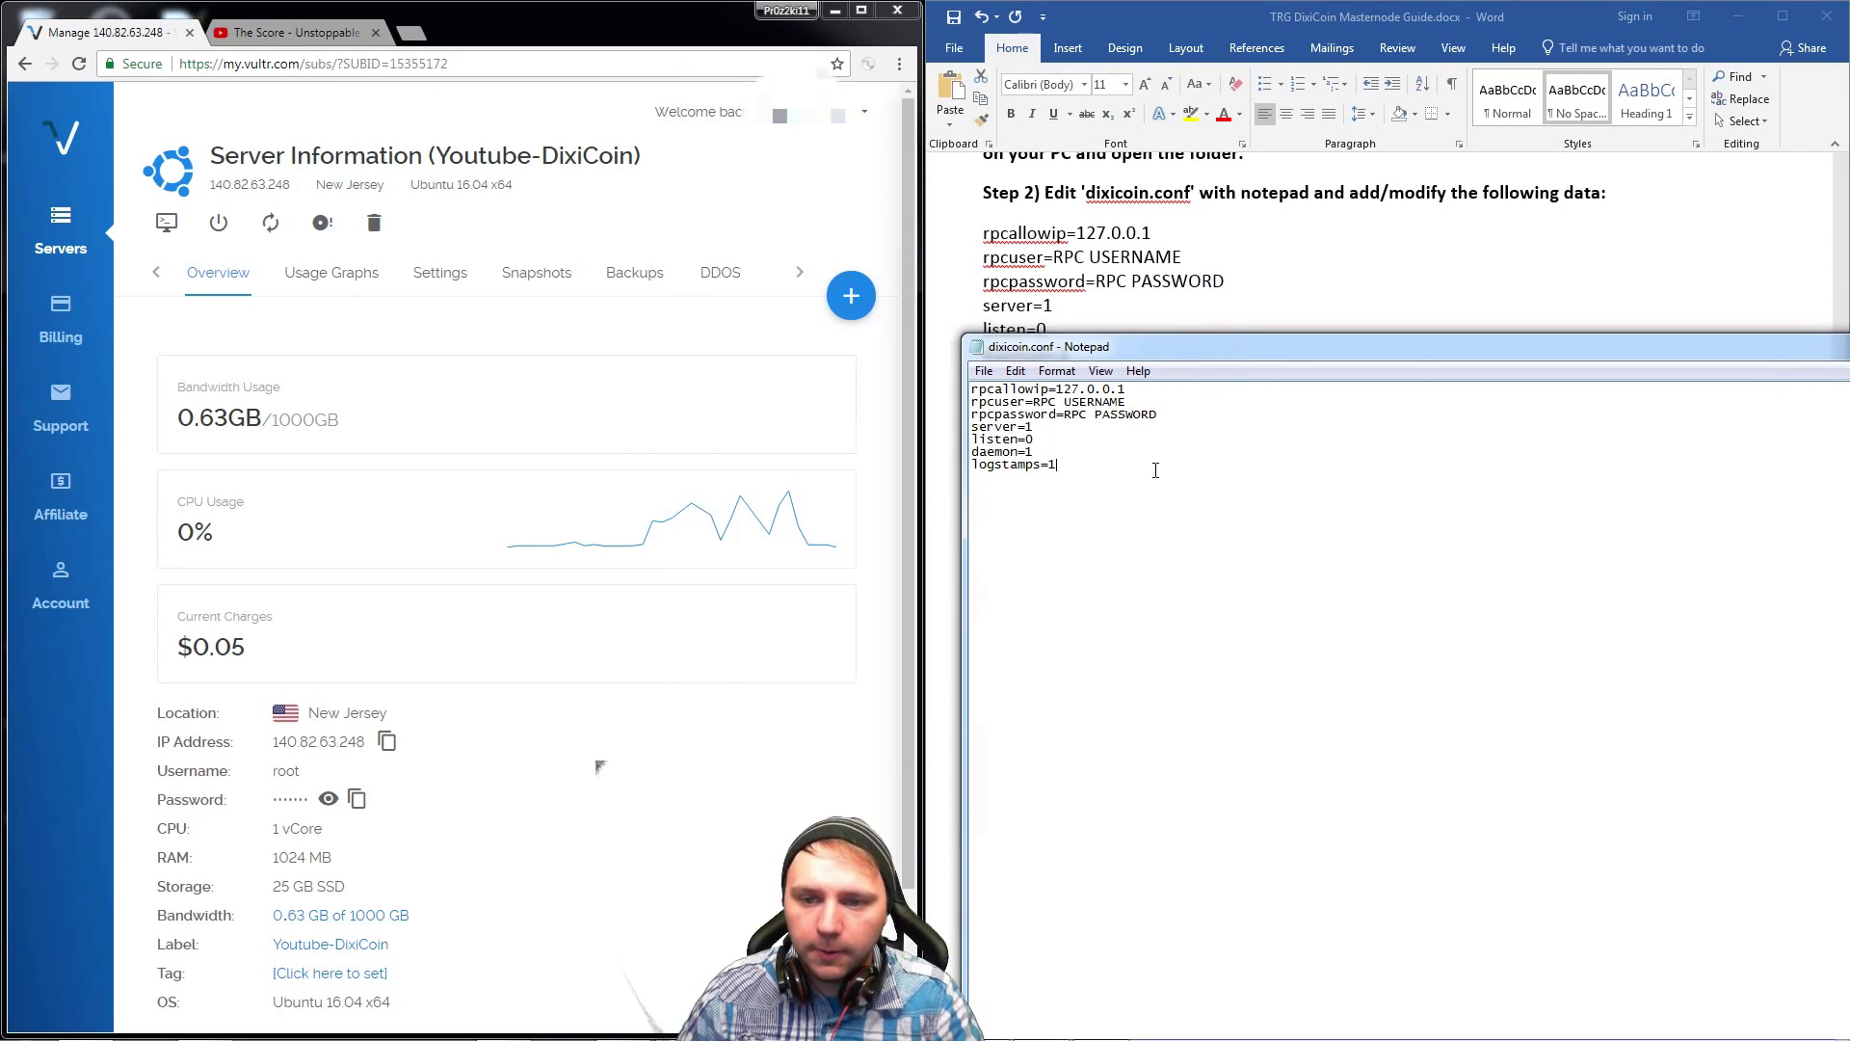
Step: Replace the RPC PASSWORD and RPC USERNAME placeholders with sample password and username values
left_click_drag(1158, 414, 1074, 415)
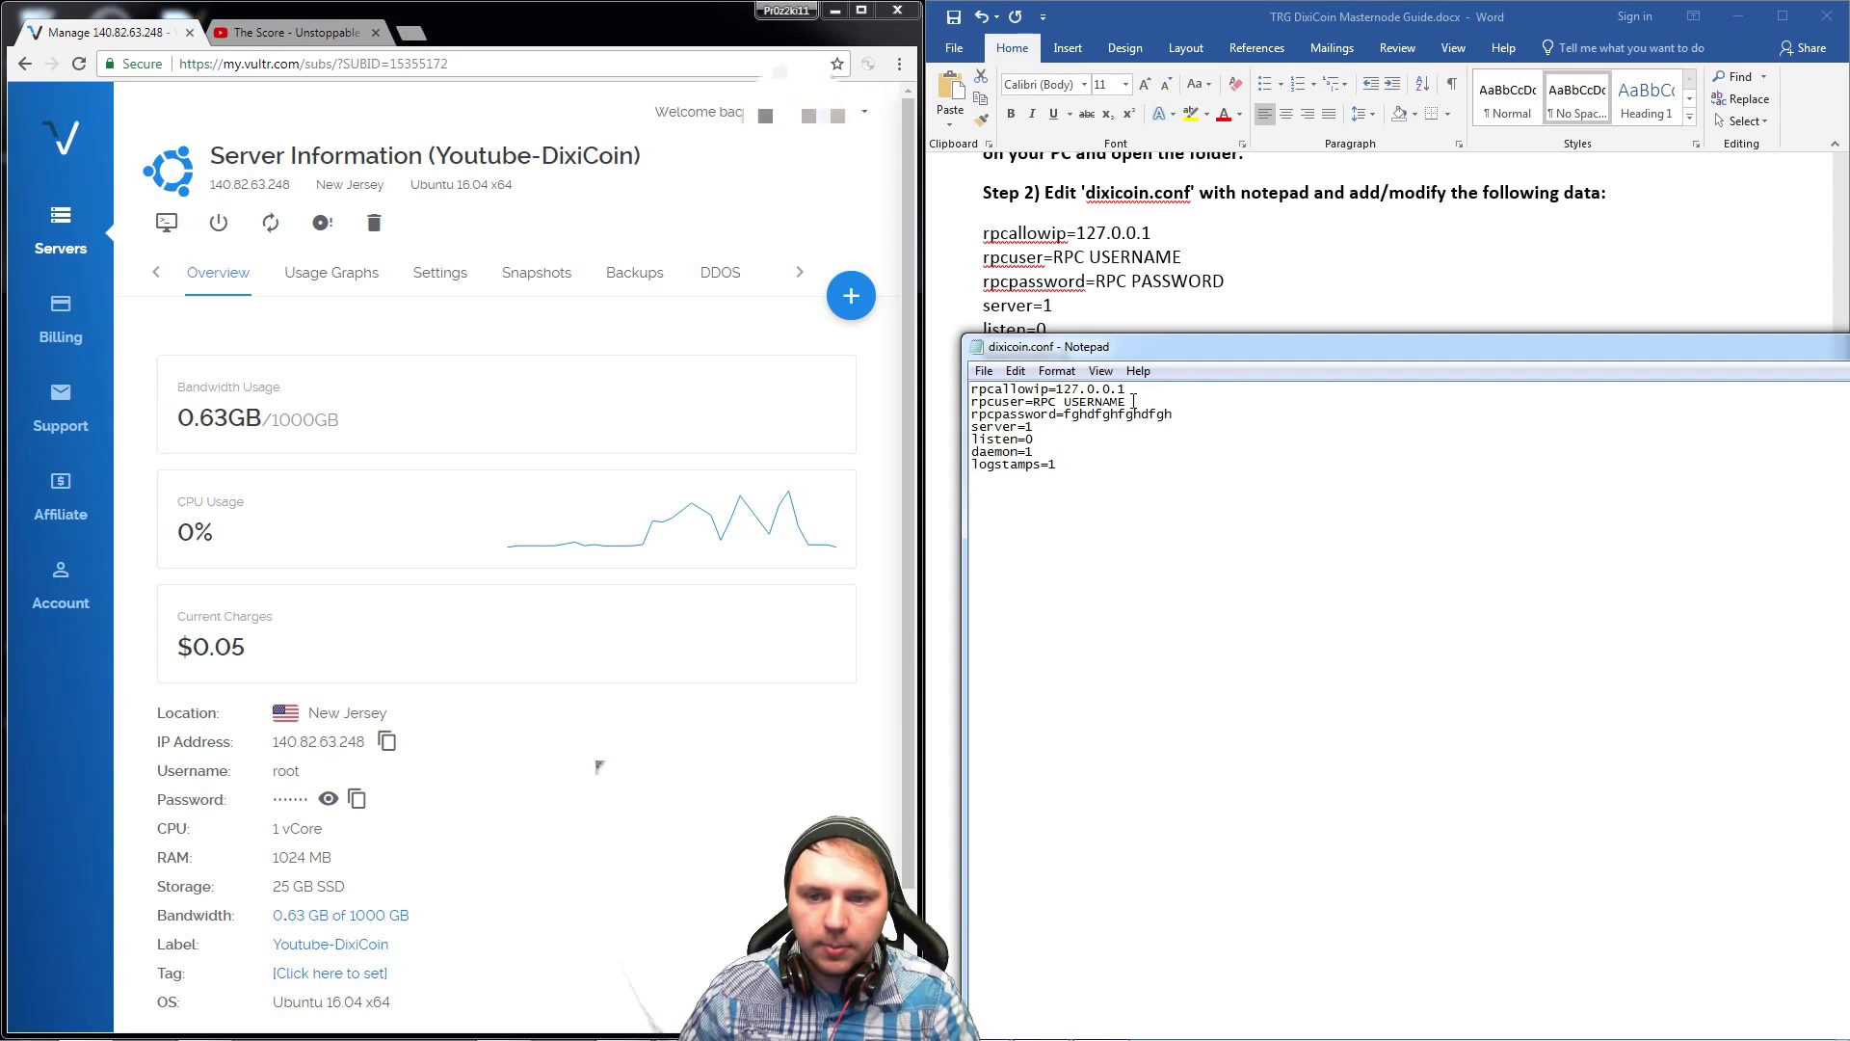
left_click_drag(1123, 401, 1034, 402)
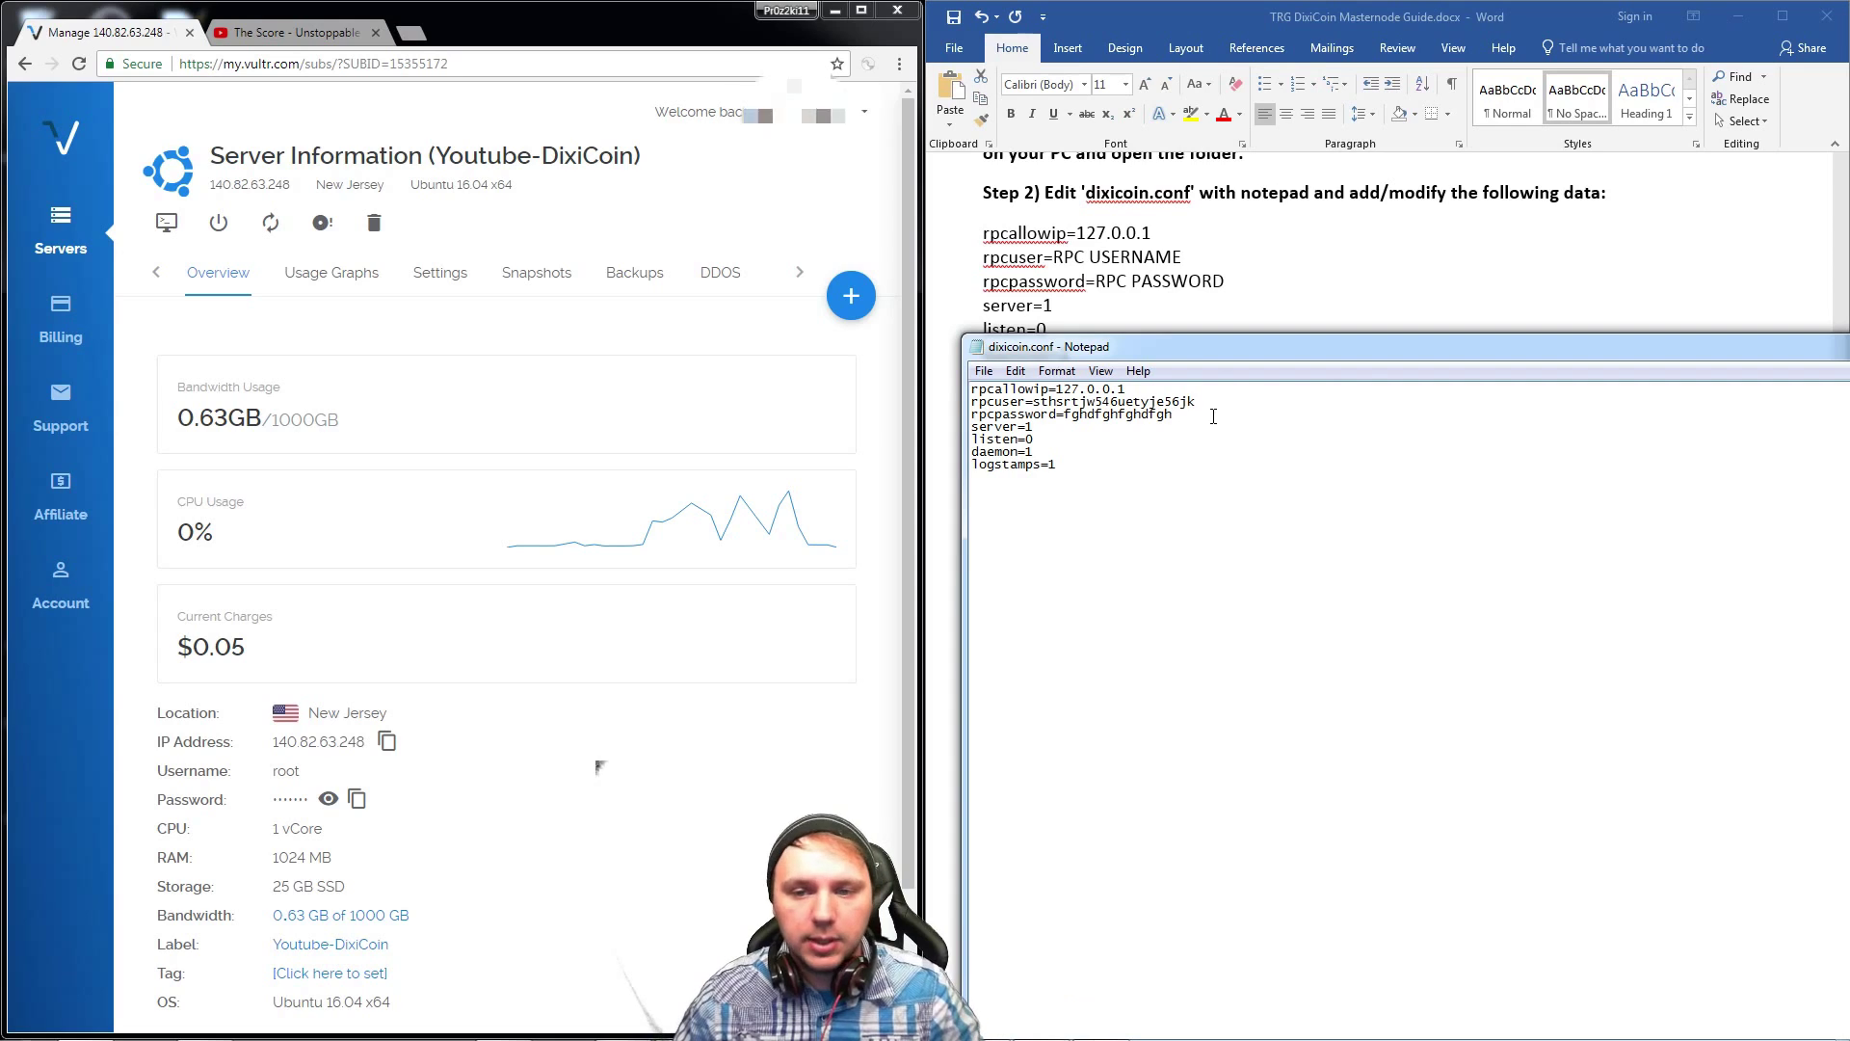
Step: Close dixicoin.conf, answering the save prompt, and return to the guide at section 5
left_click_drag(1233, 348, 652, 294)
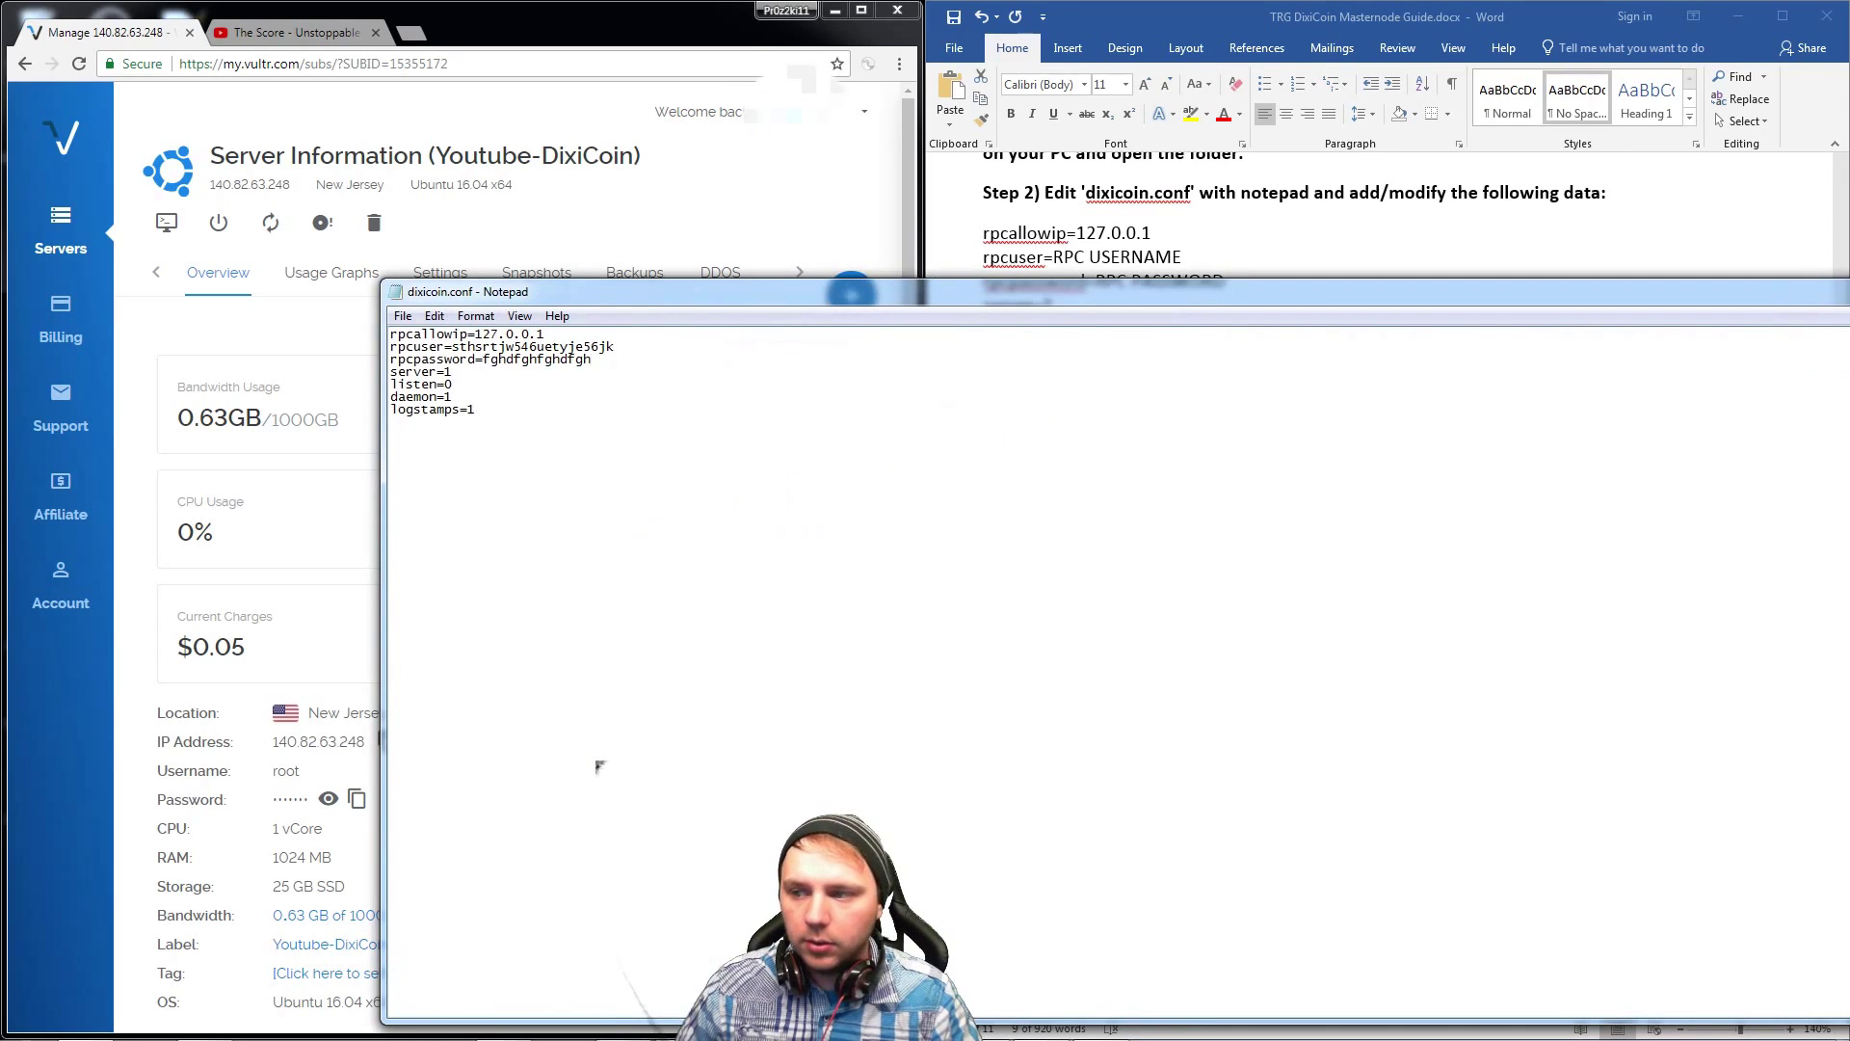
key("alt+F4")
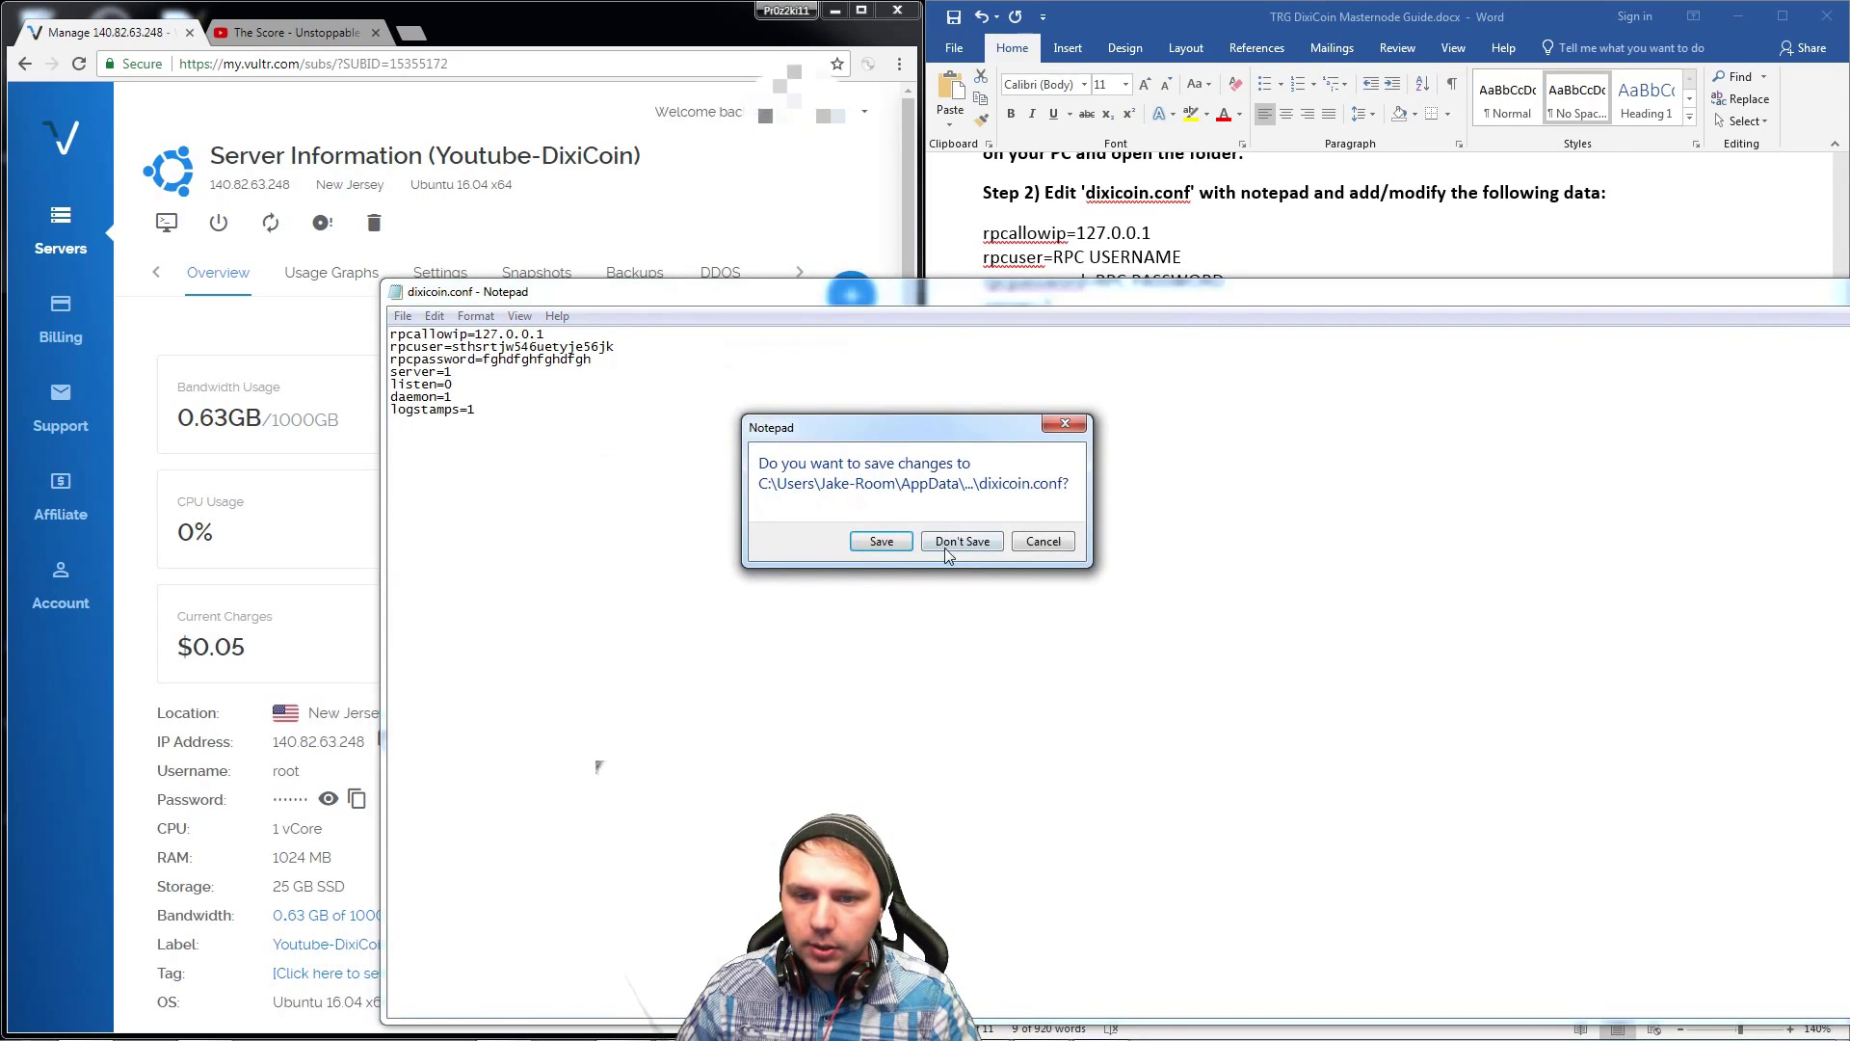
left_click(956, 542)
left_click(1306, 386)
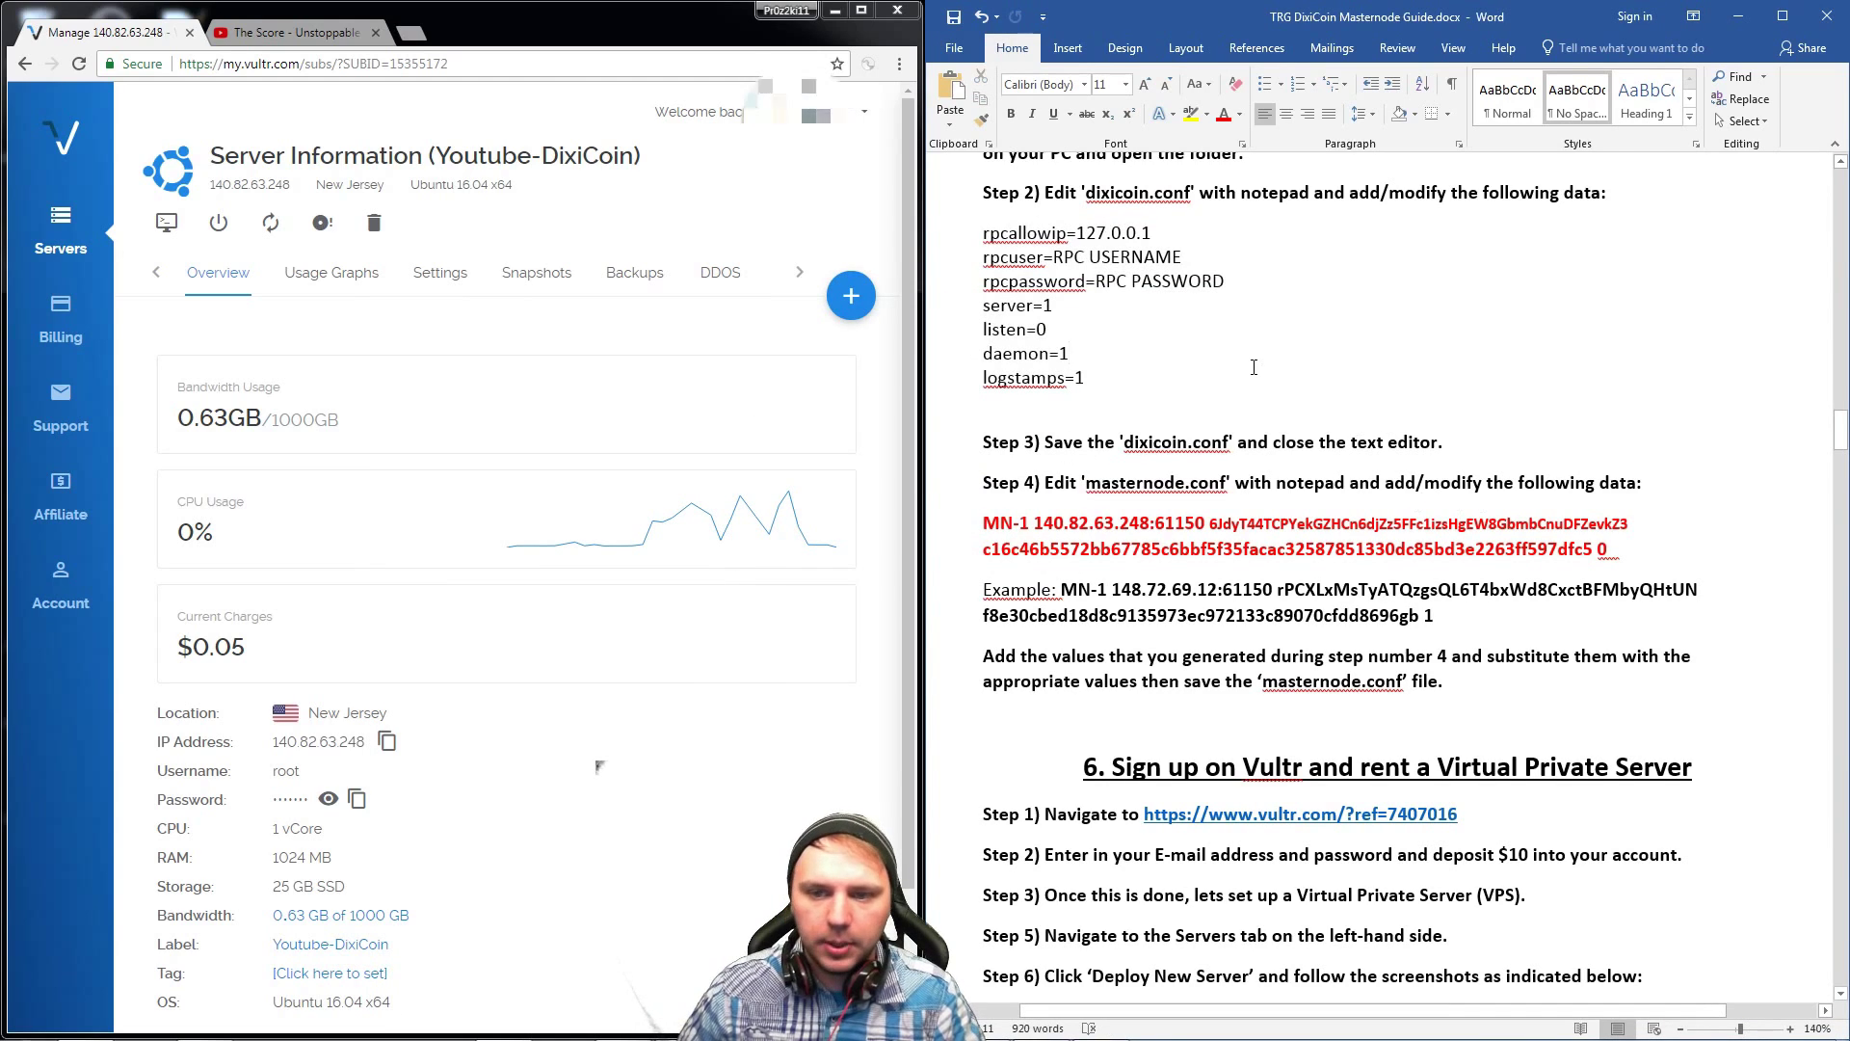
left_click(1384, 545)
scroll(1483, 522, "down", 3)
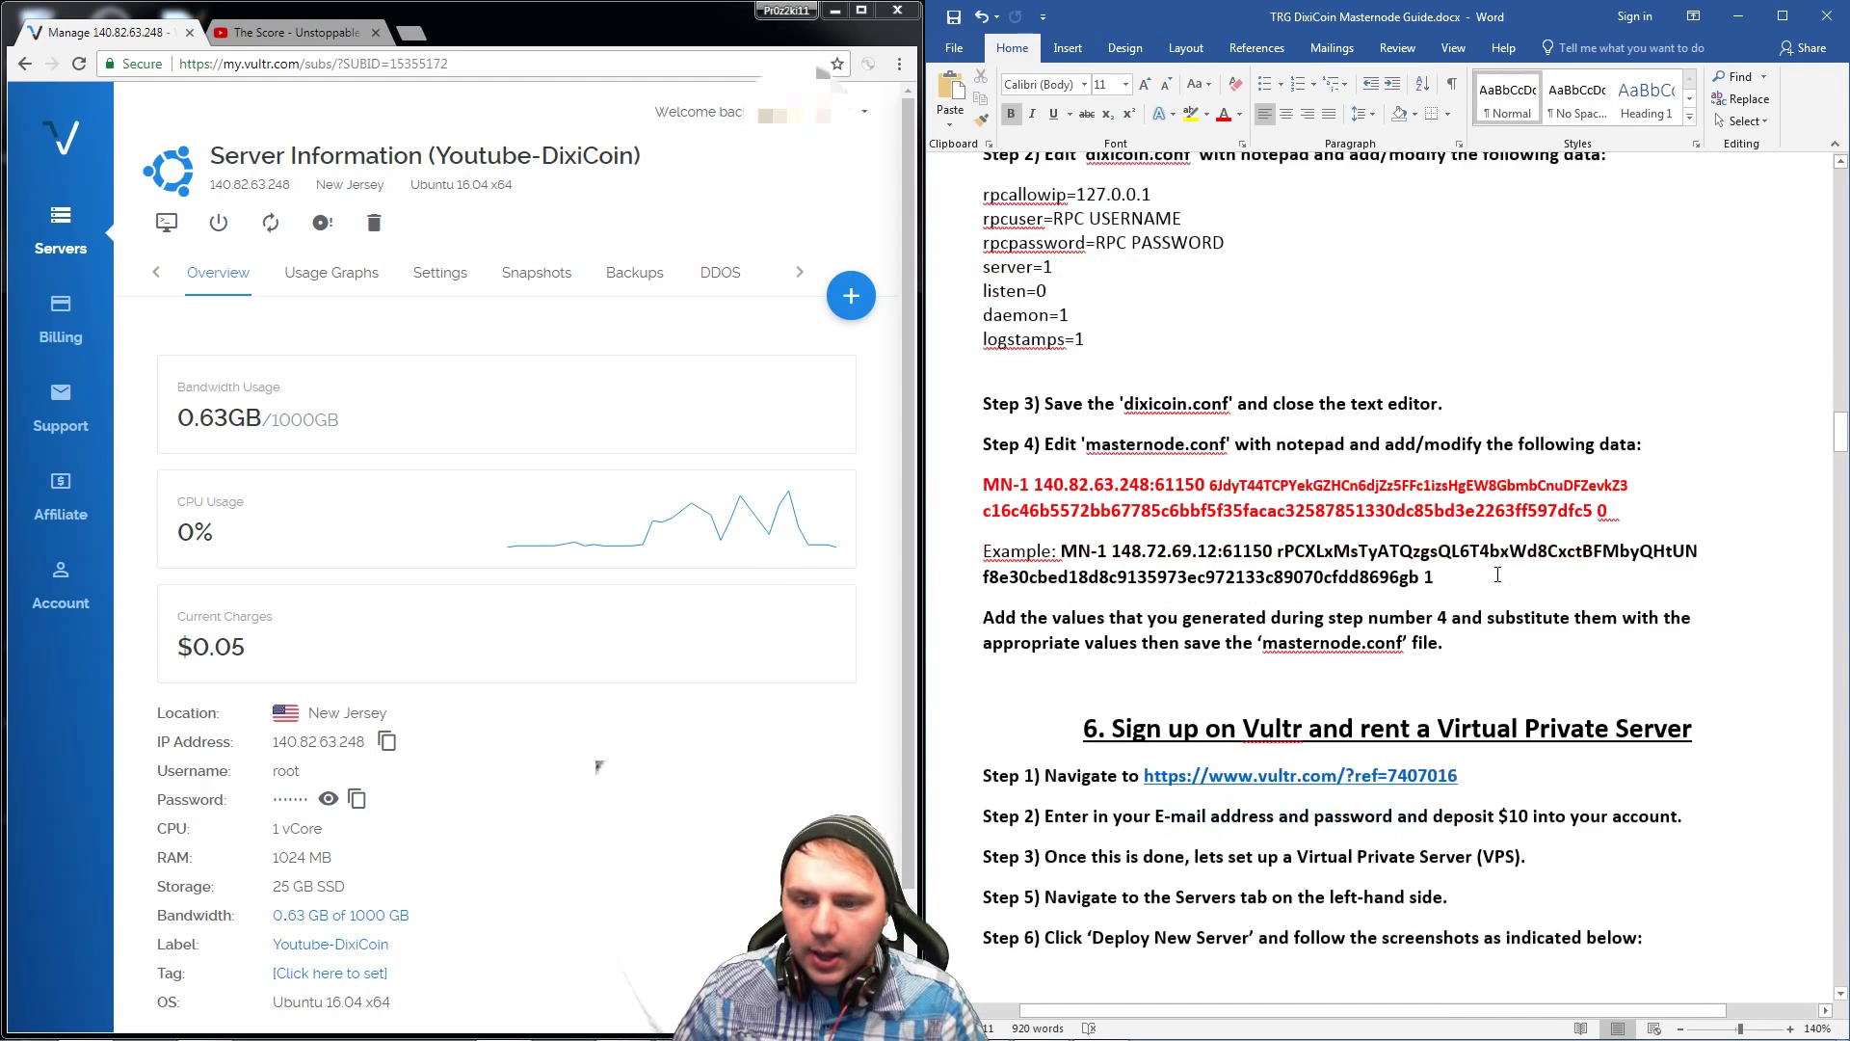
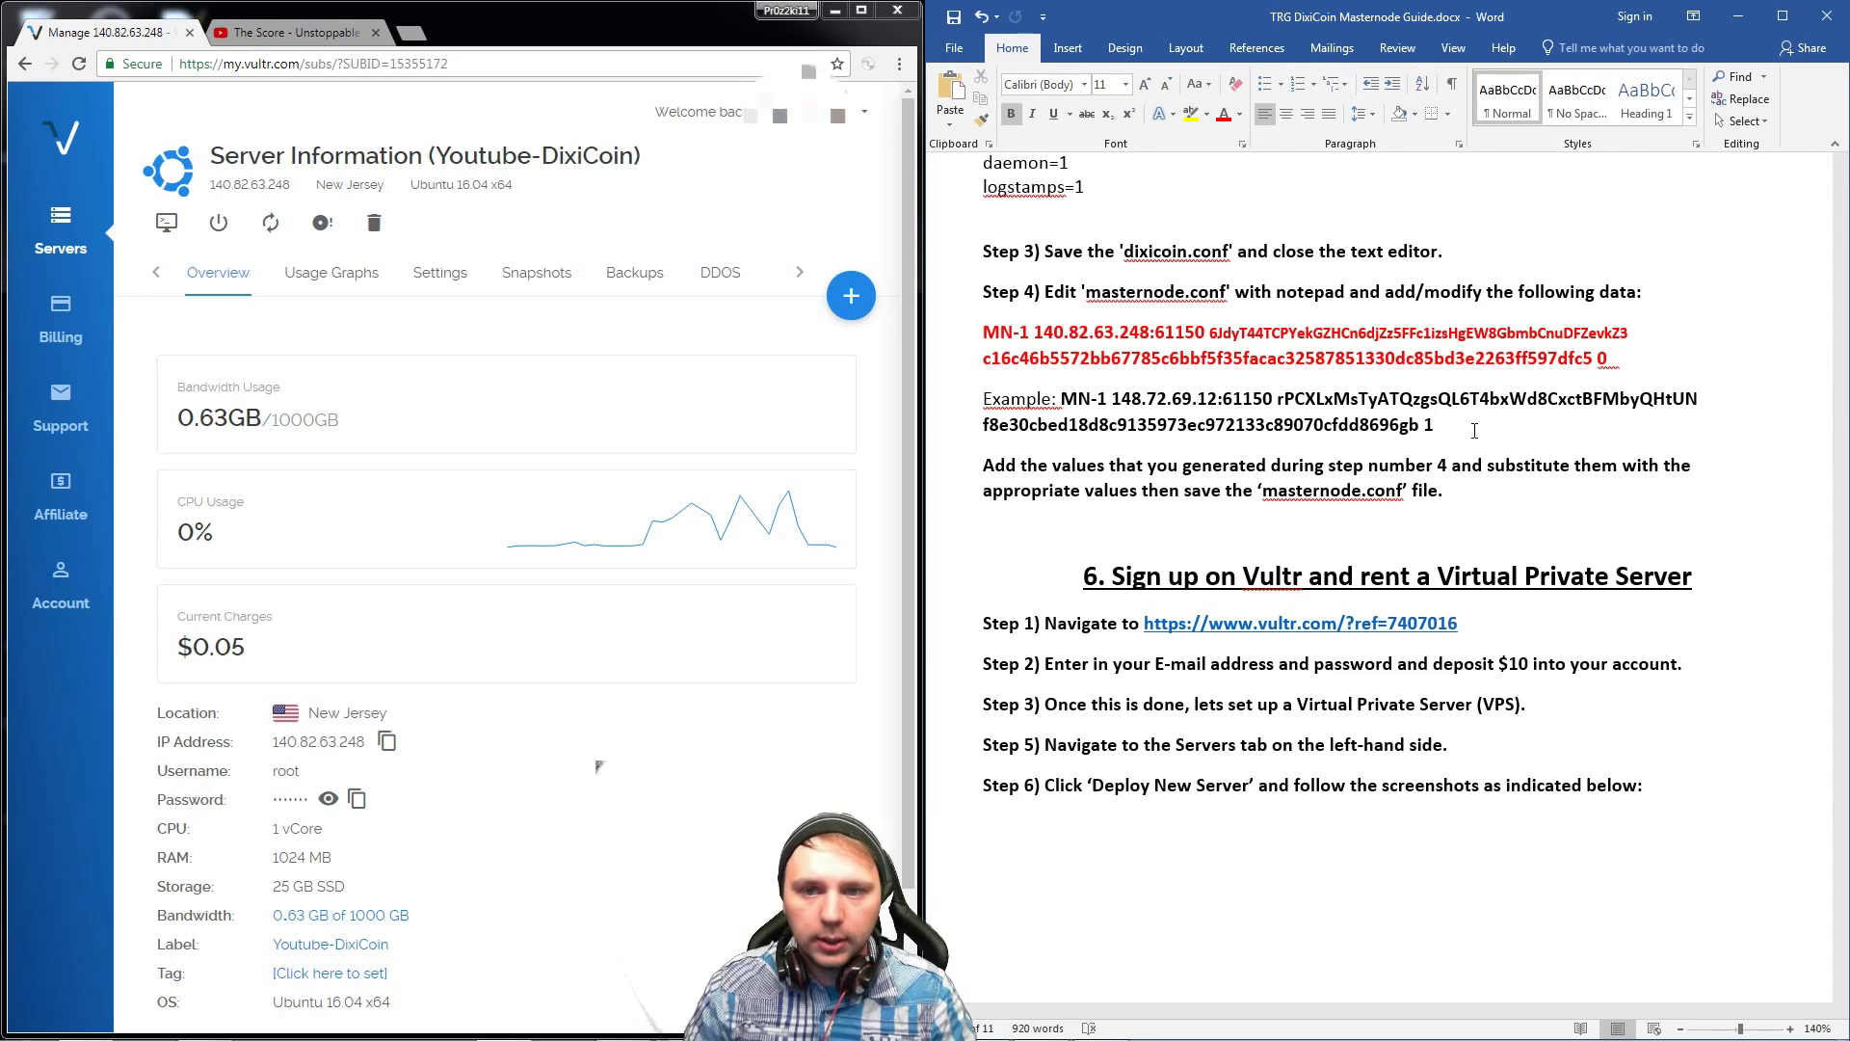
Step: Scroll the guide to section 6's Vultr sign-up steps, placing the cursor at the end of Step 3
left_click(1652, 575)
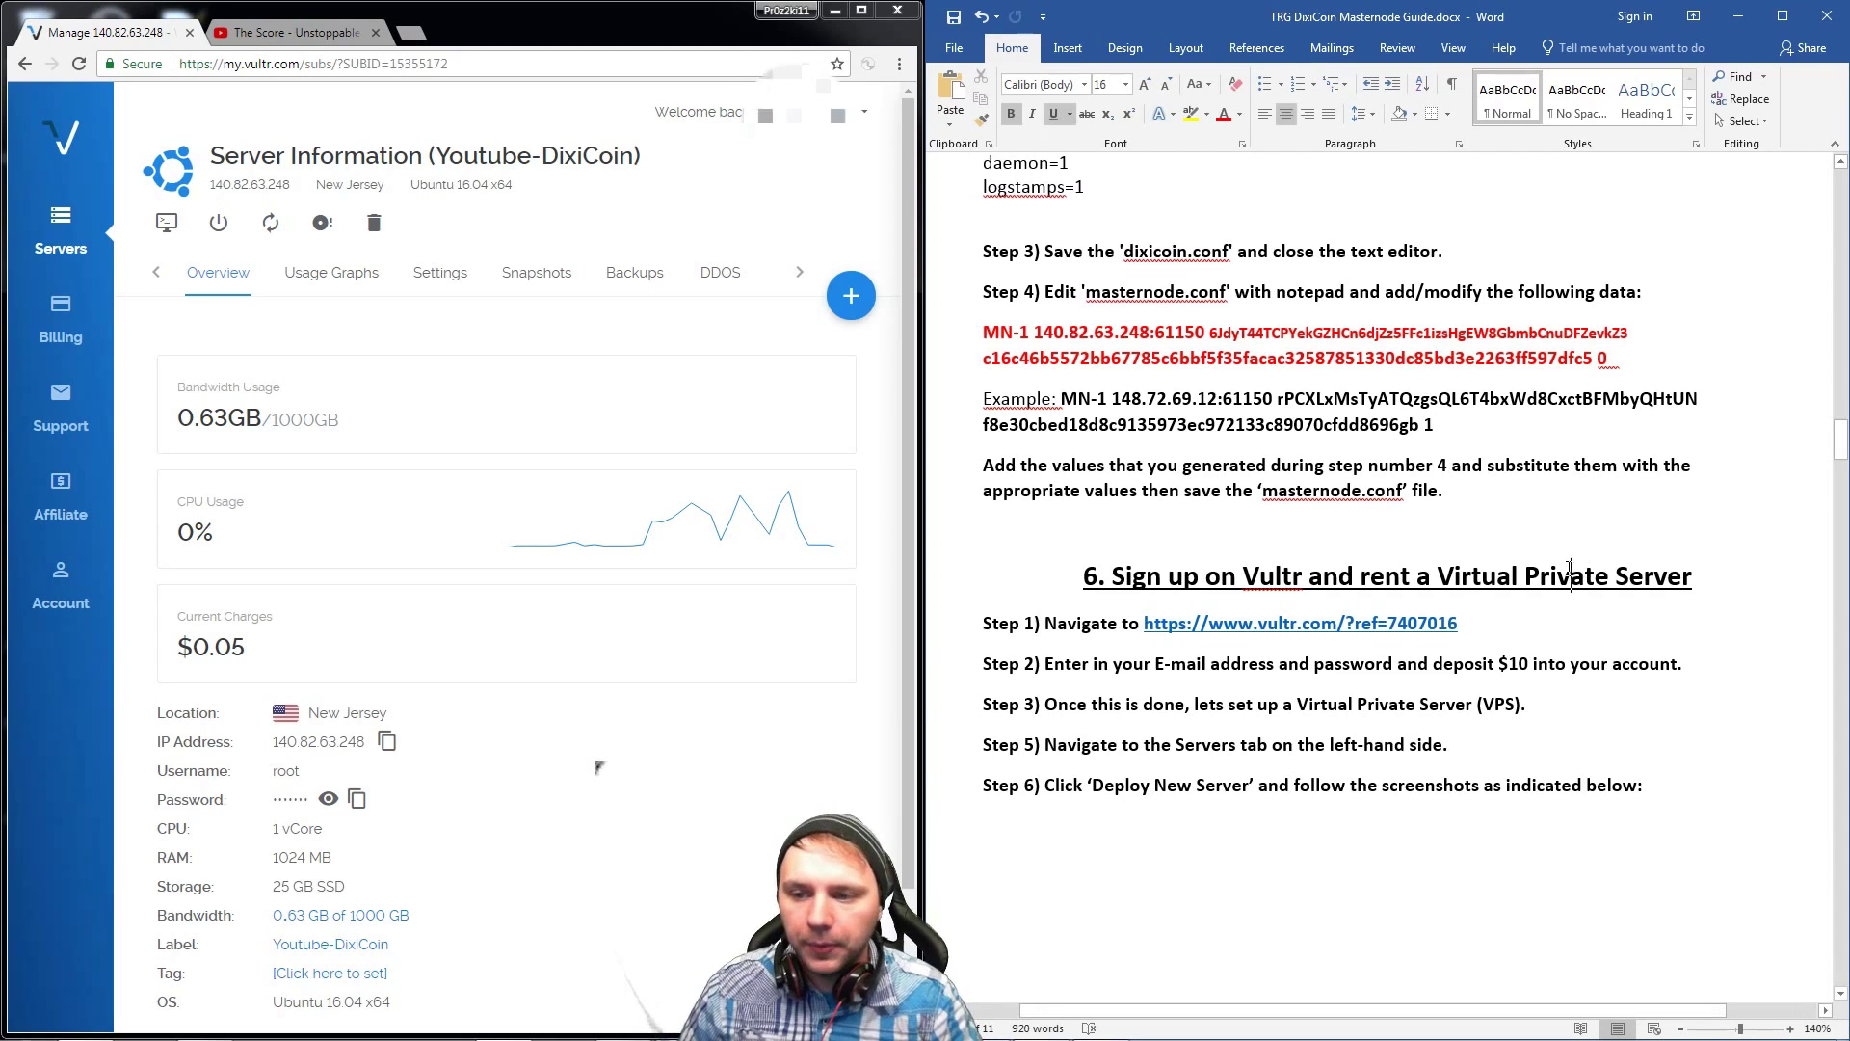
scroll(1653, 530, "down", 2)
scroll(1652, 530, "down", 2)
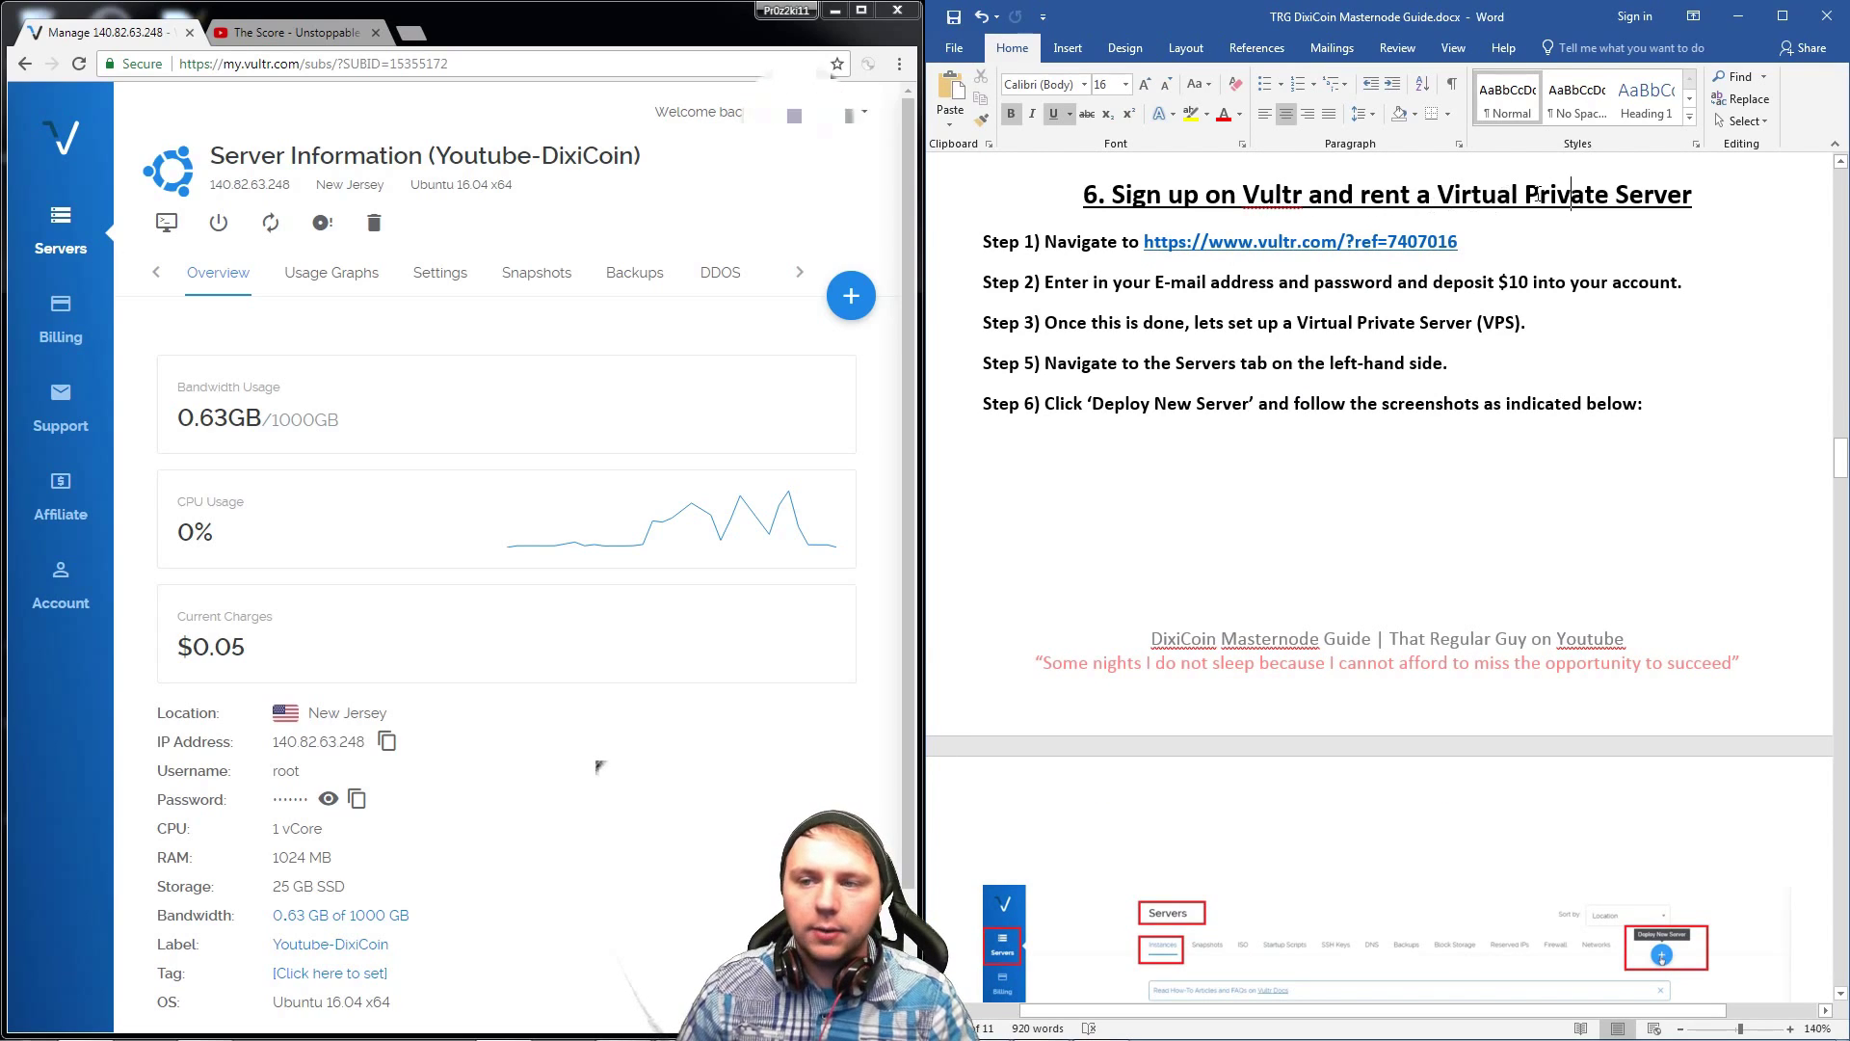
left_click(679, 212)
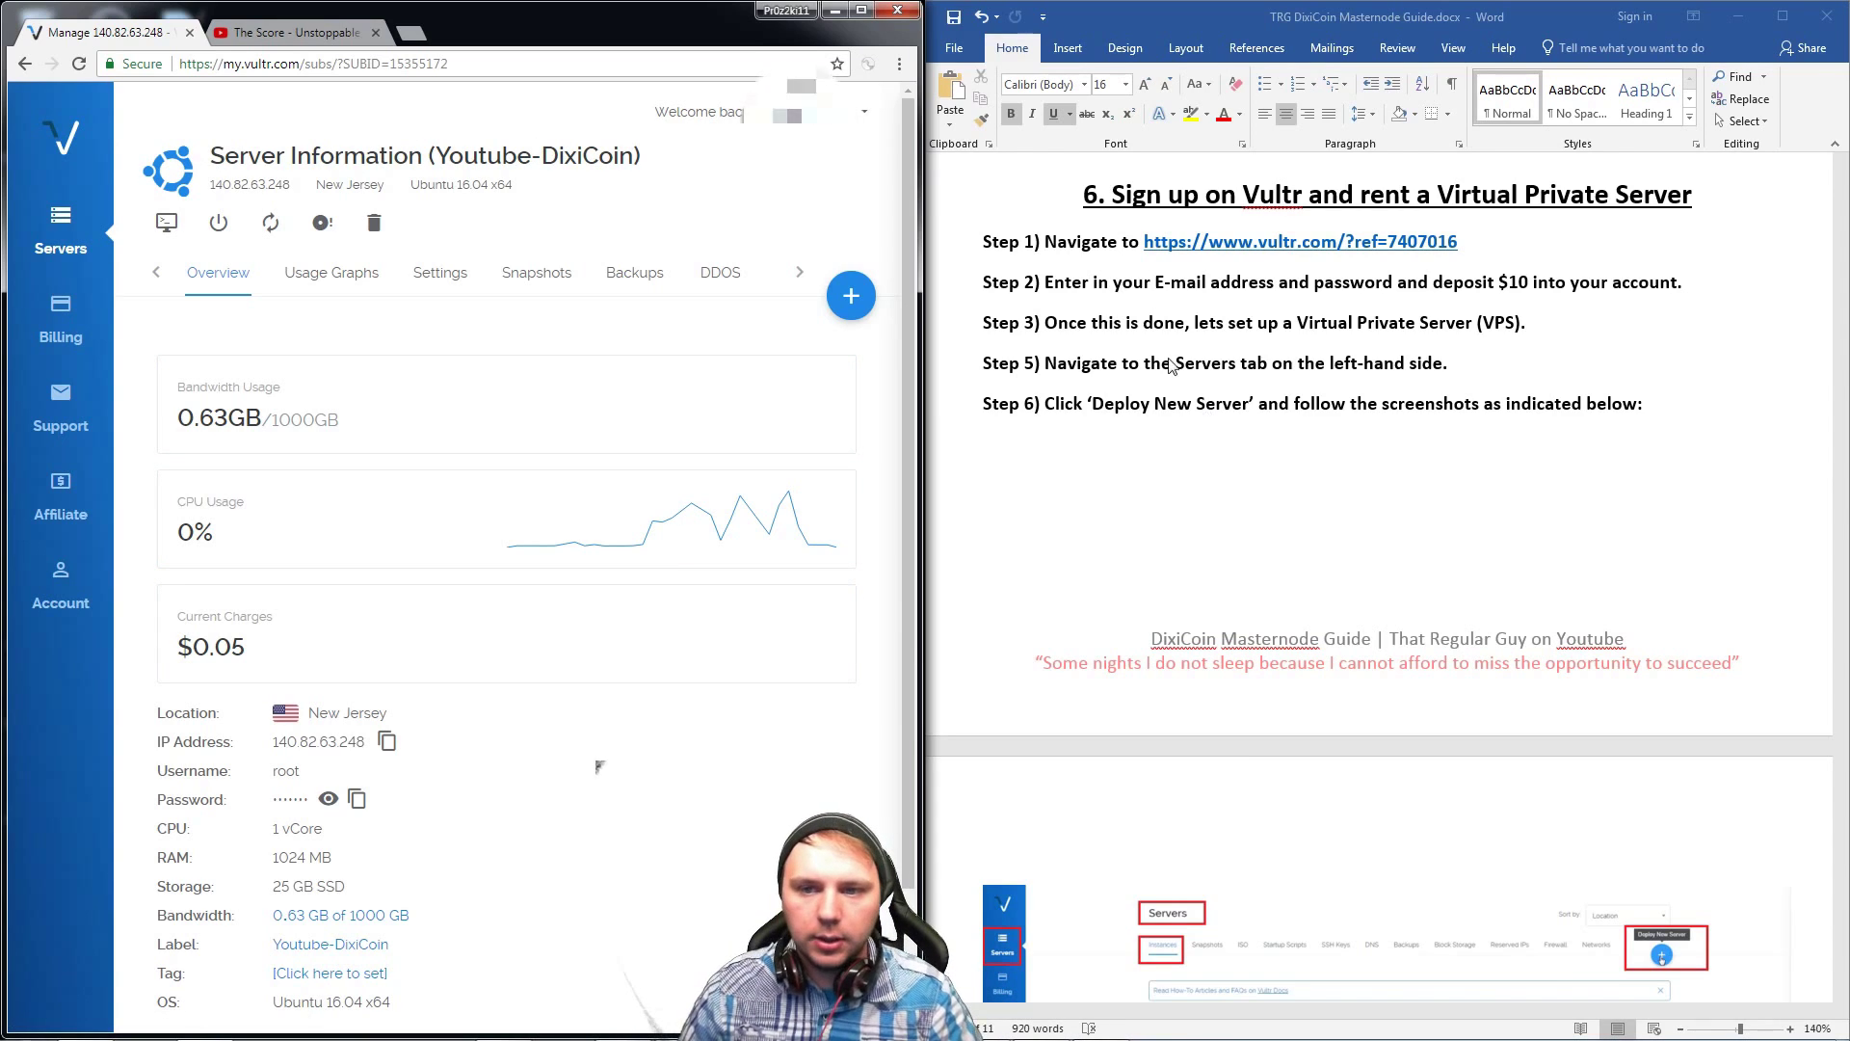
left_click(1142, 286)
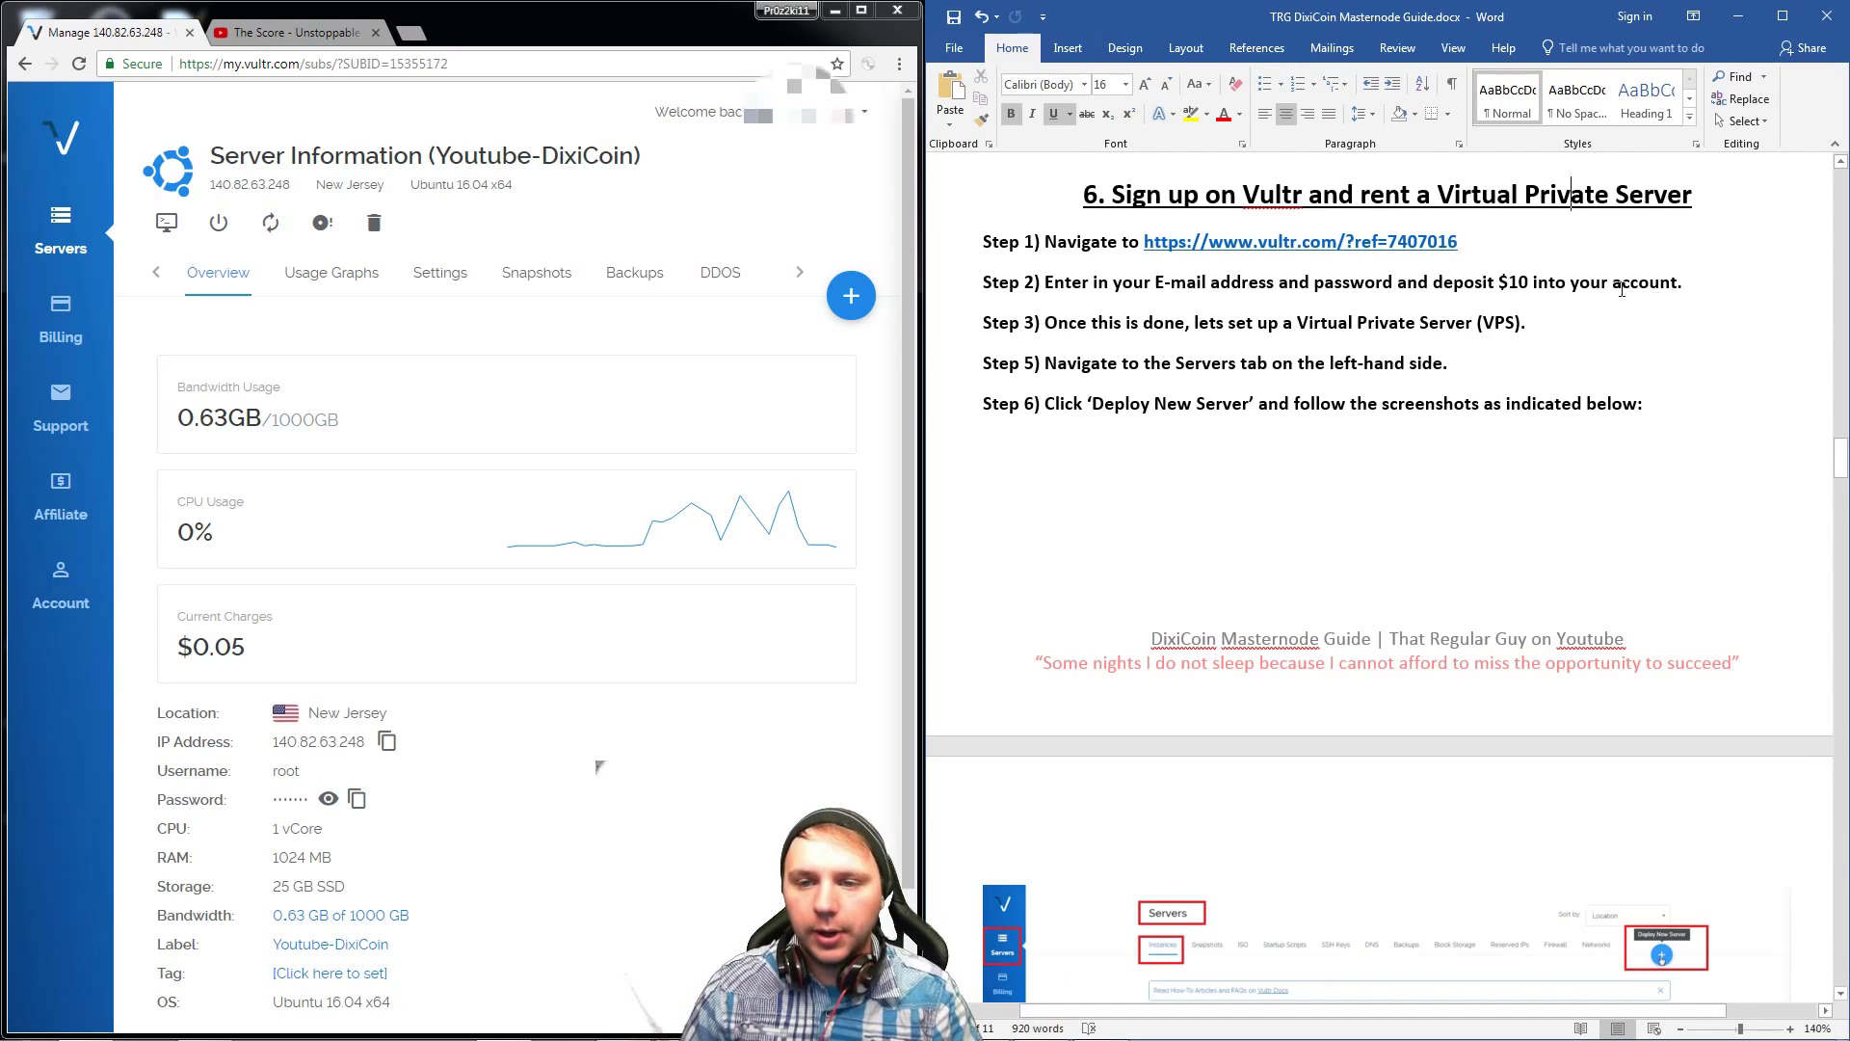
left_click(1584, 318)
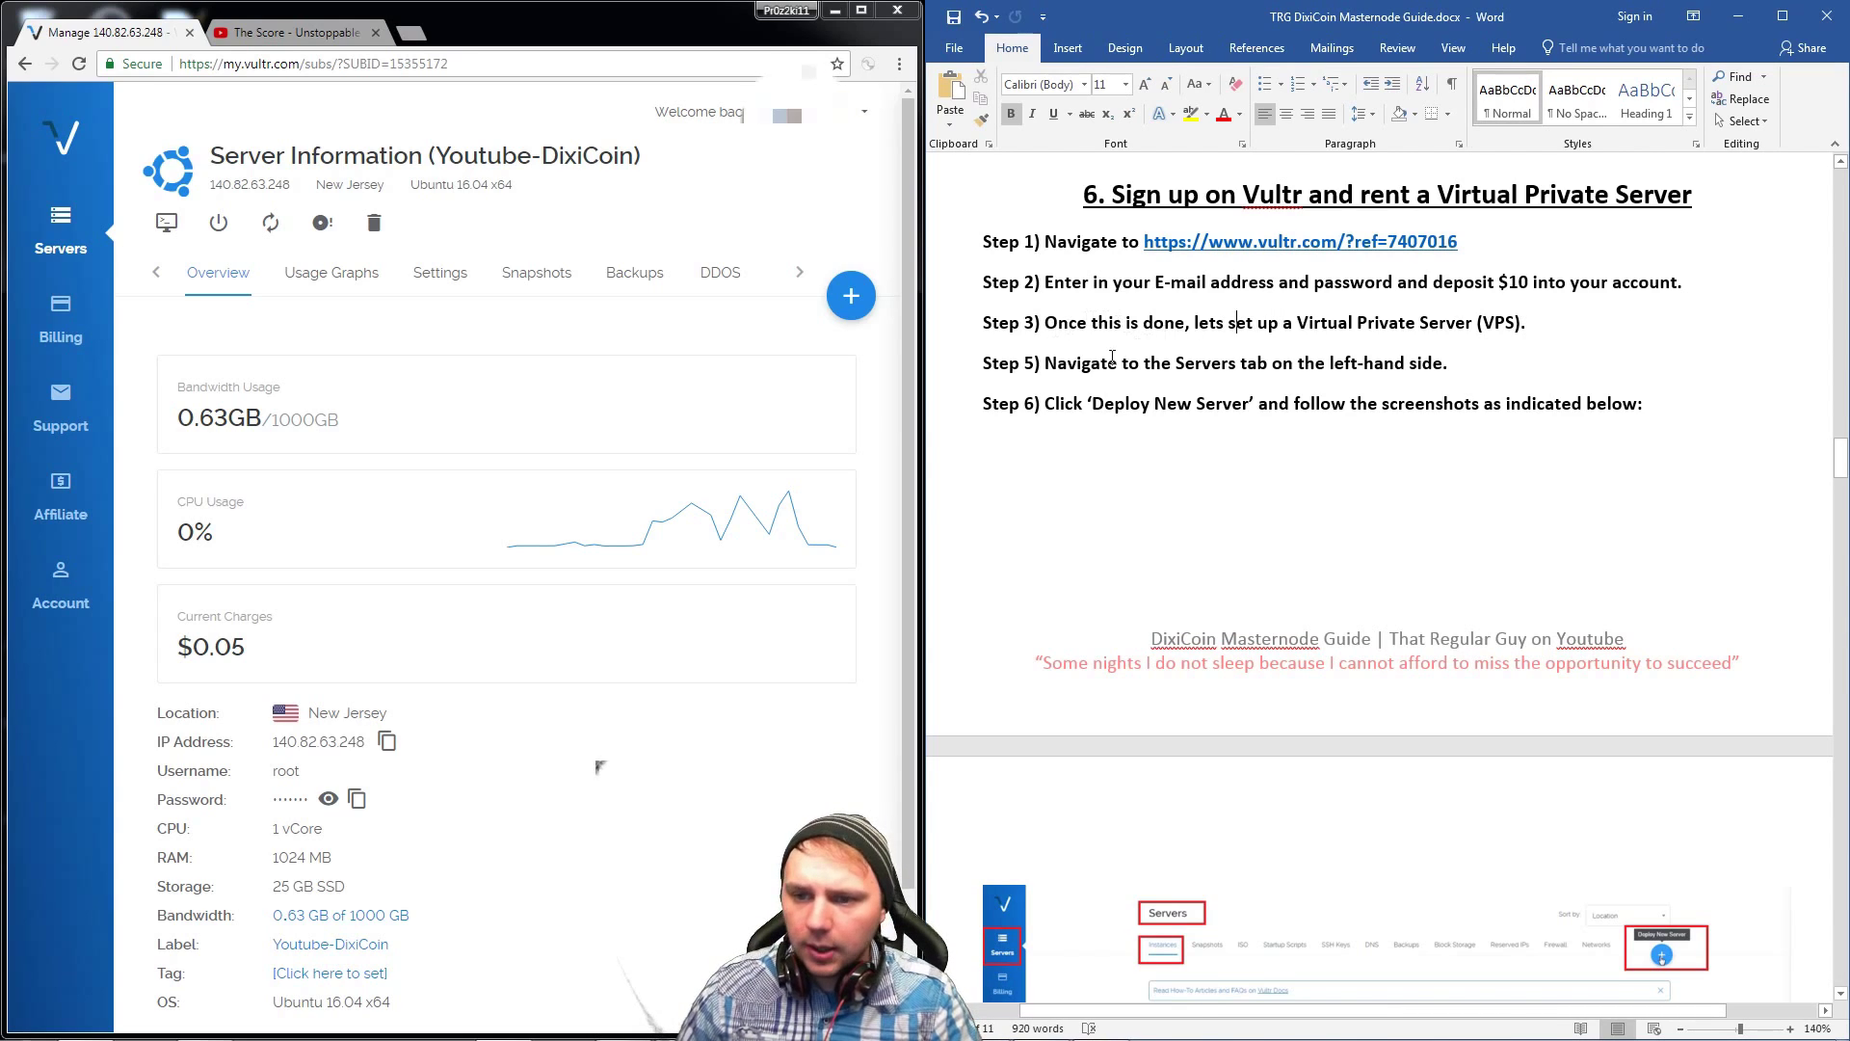
scroll(1108, 323, "down", 1)
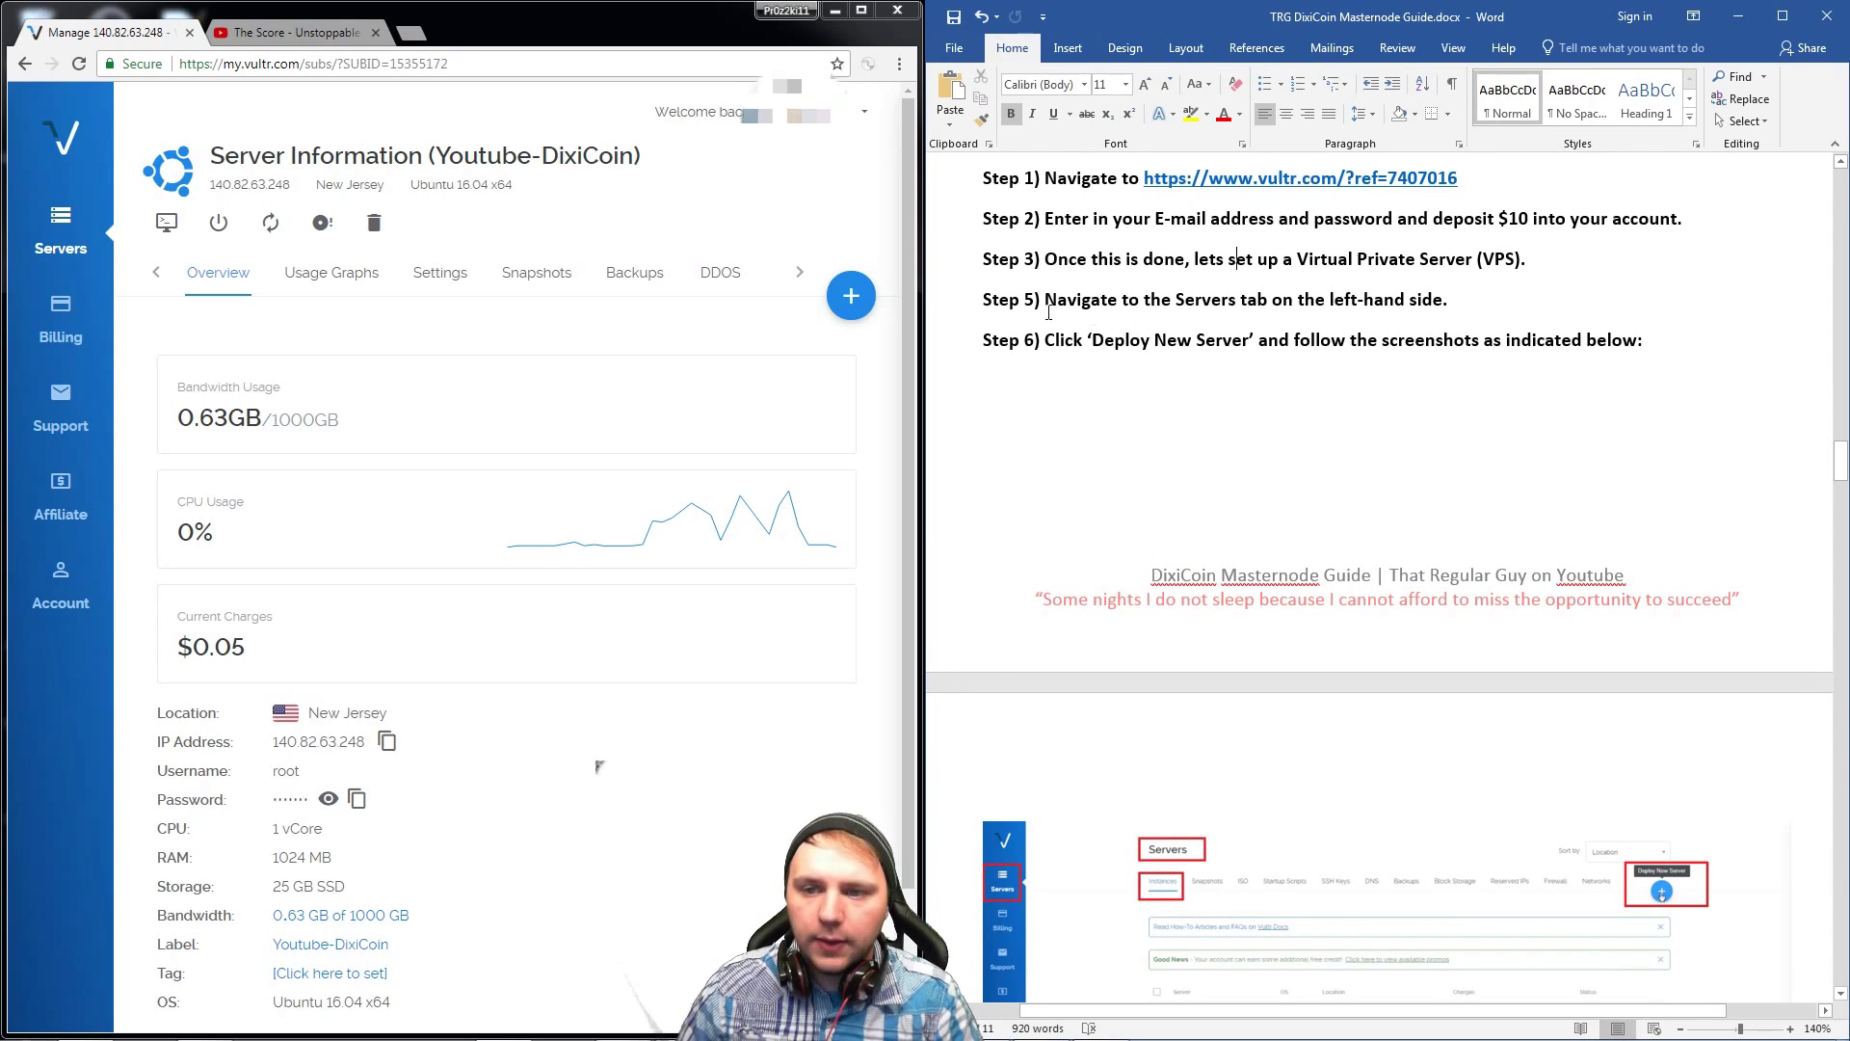
Step: Zoom the guide to 160% and scroll to the Server Type screenshot requiring Ubuntu 16.04 x64
scroll(1226, 297, "down", 8)
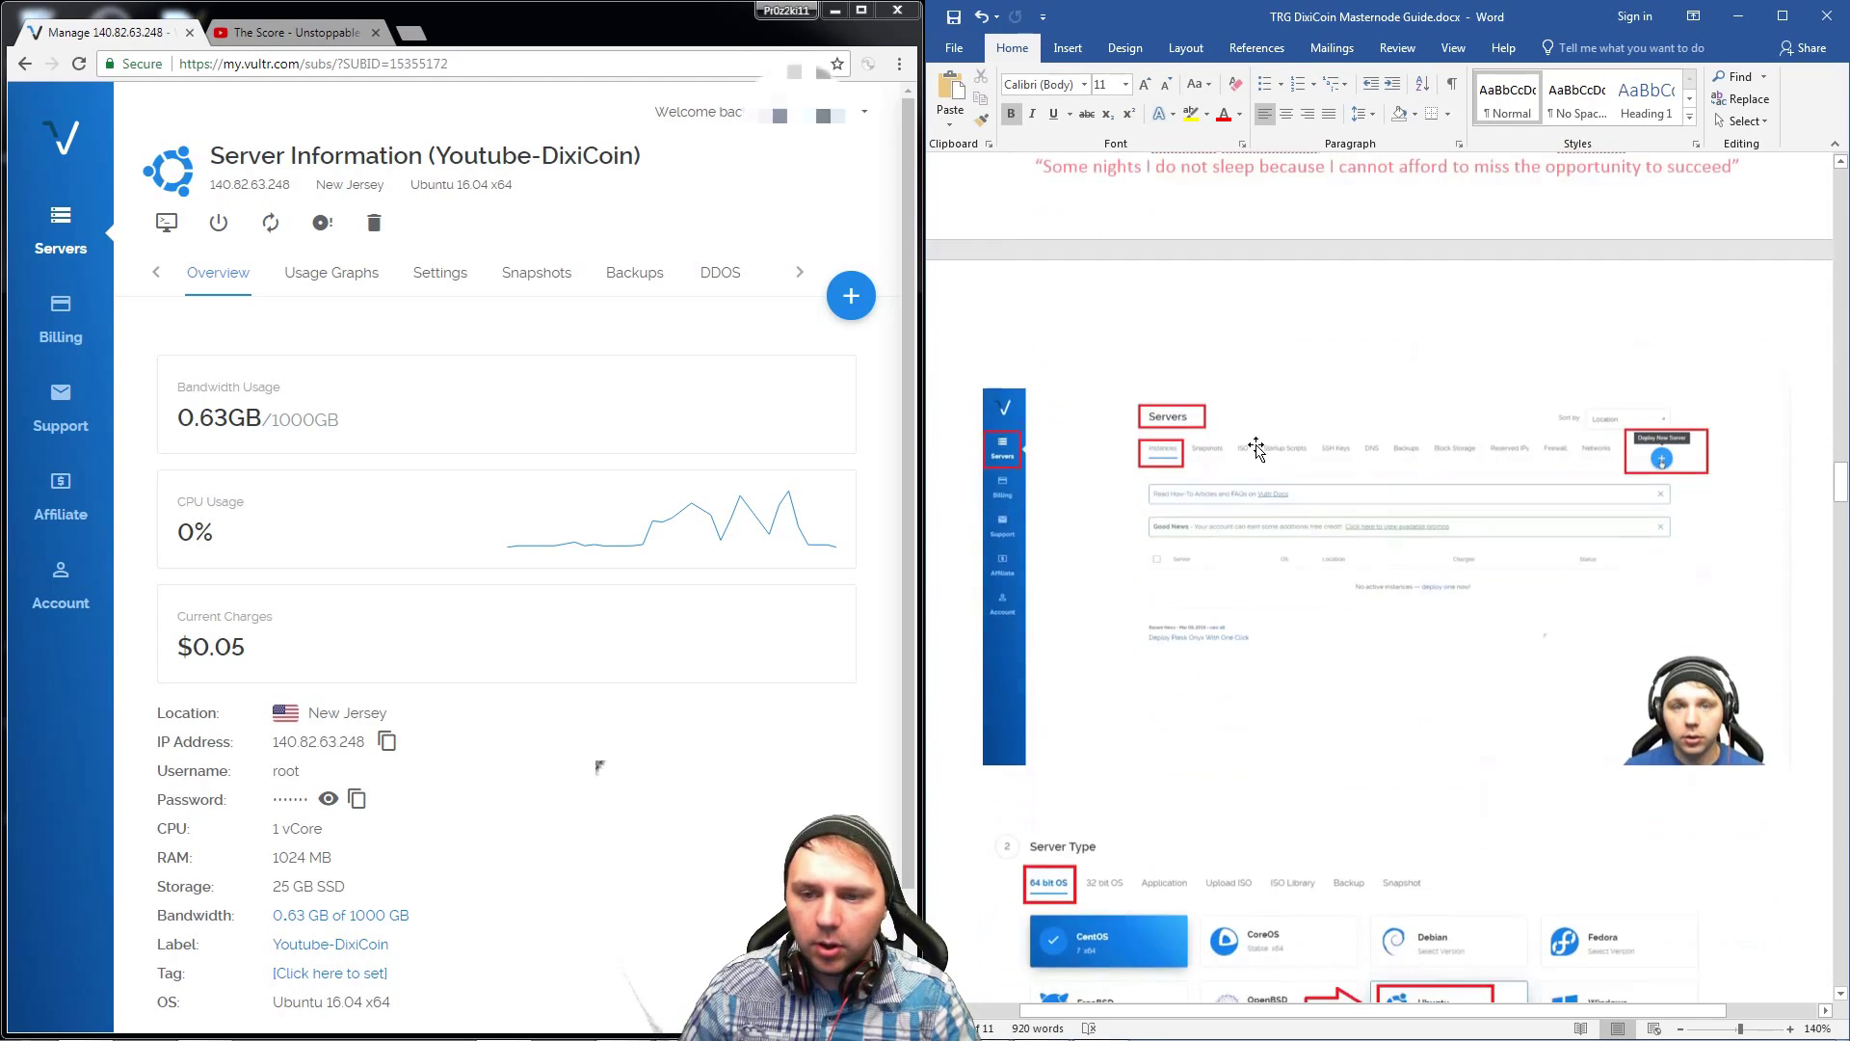
scroll(1509, 560, "up", 2, "ctrl")
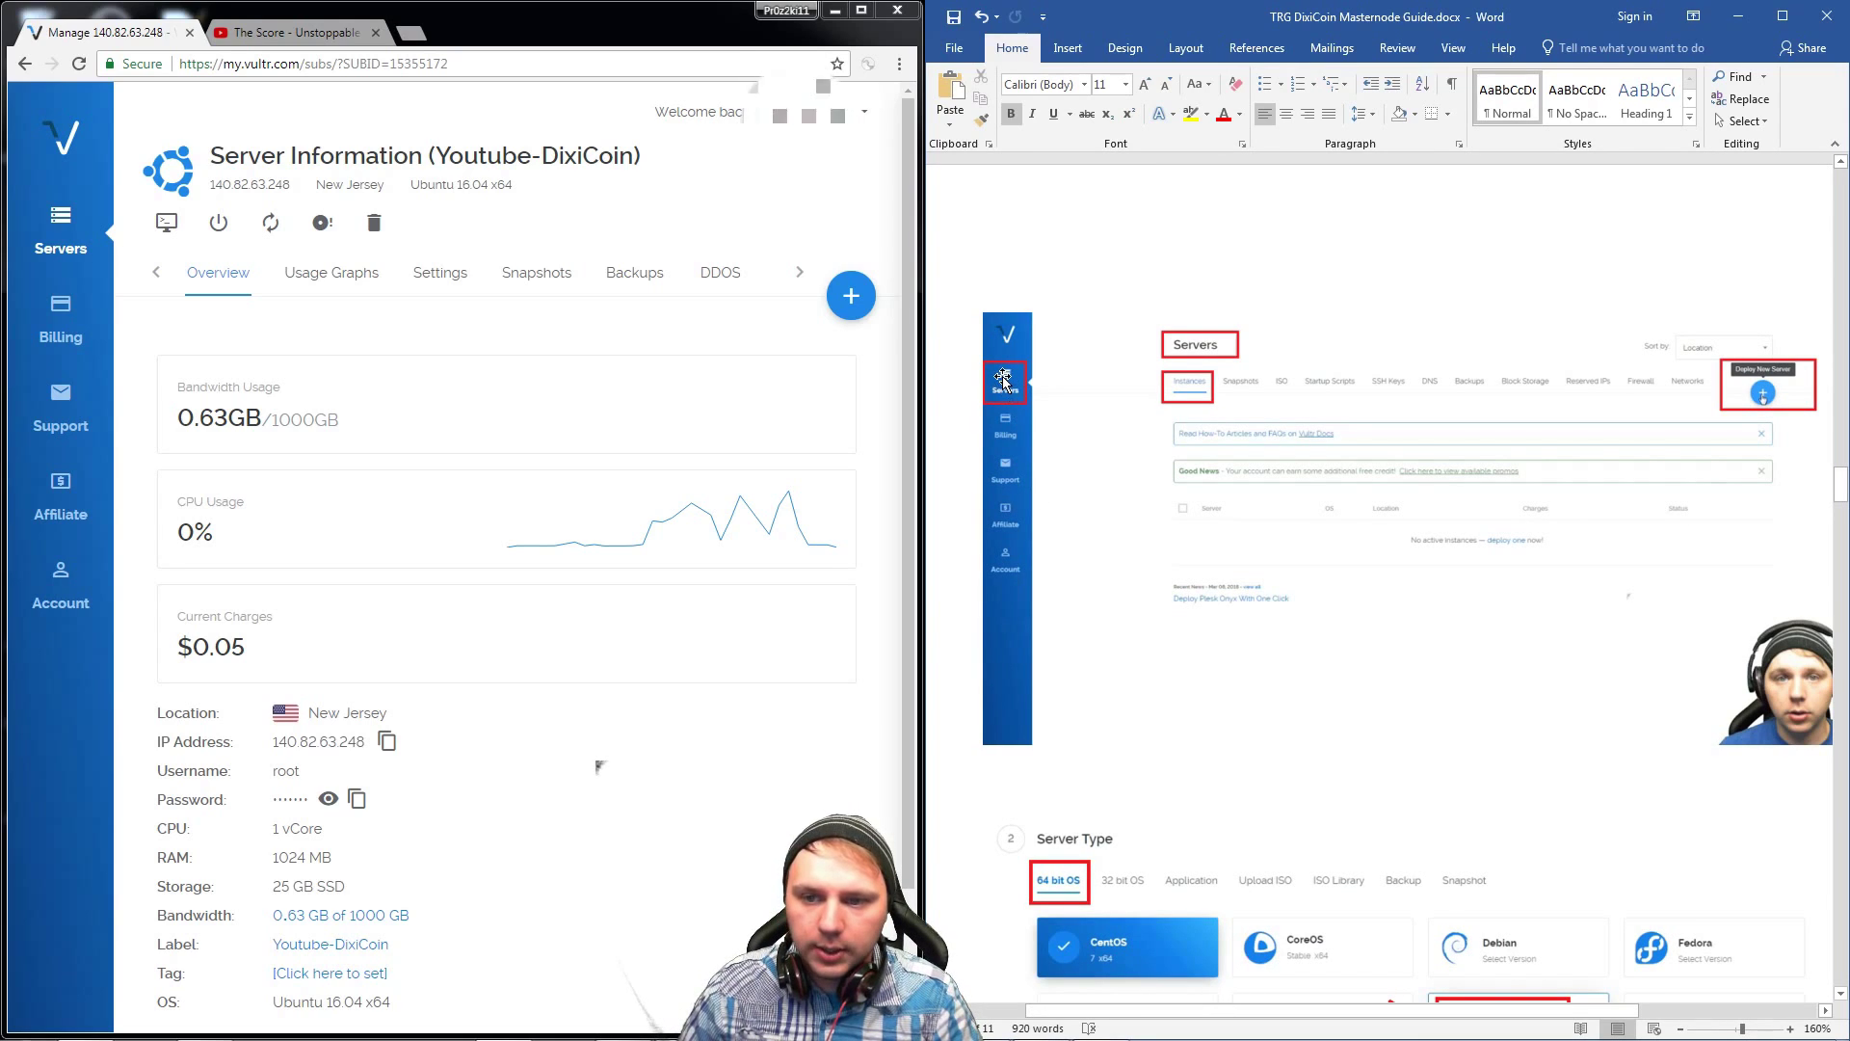
left_click_drag(1262, 1016, 1299, 1016)
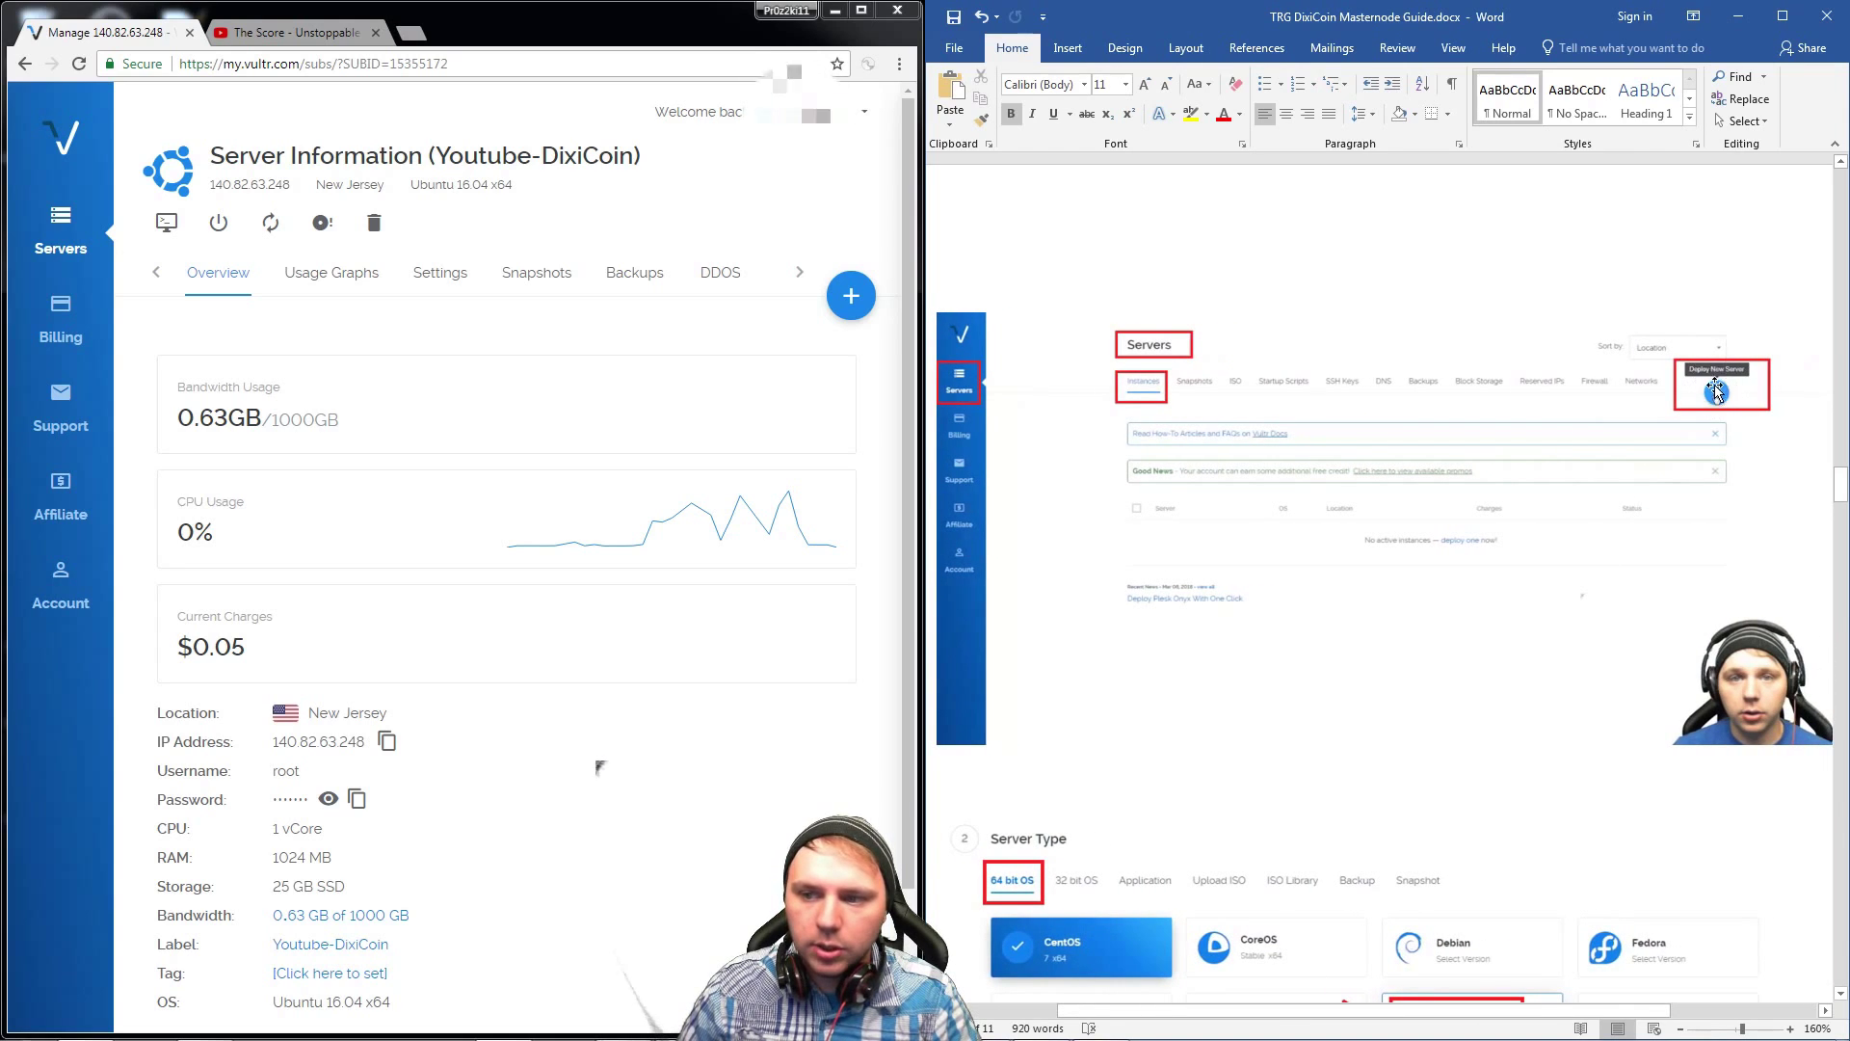
scroll(1521, 478, "down", 3)
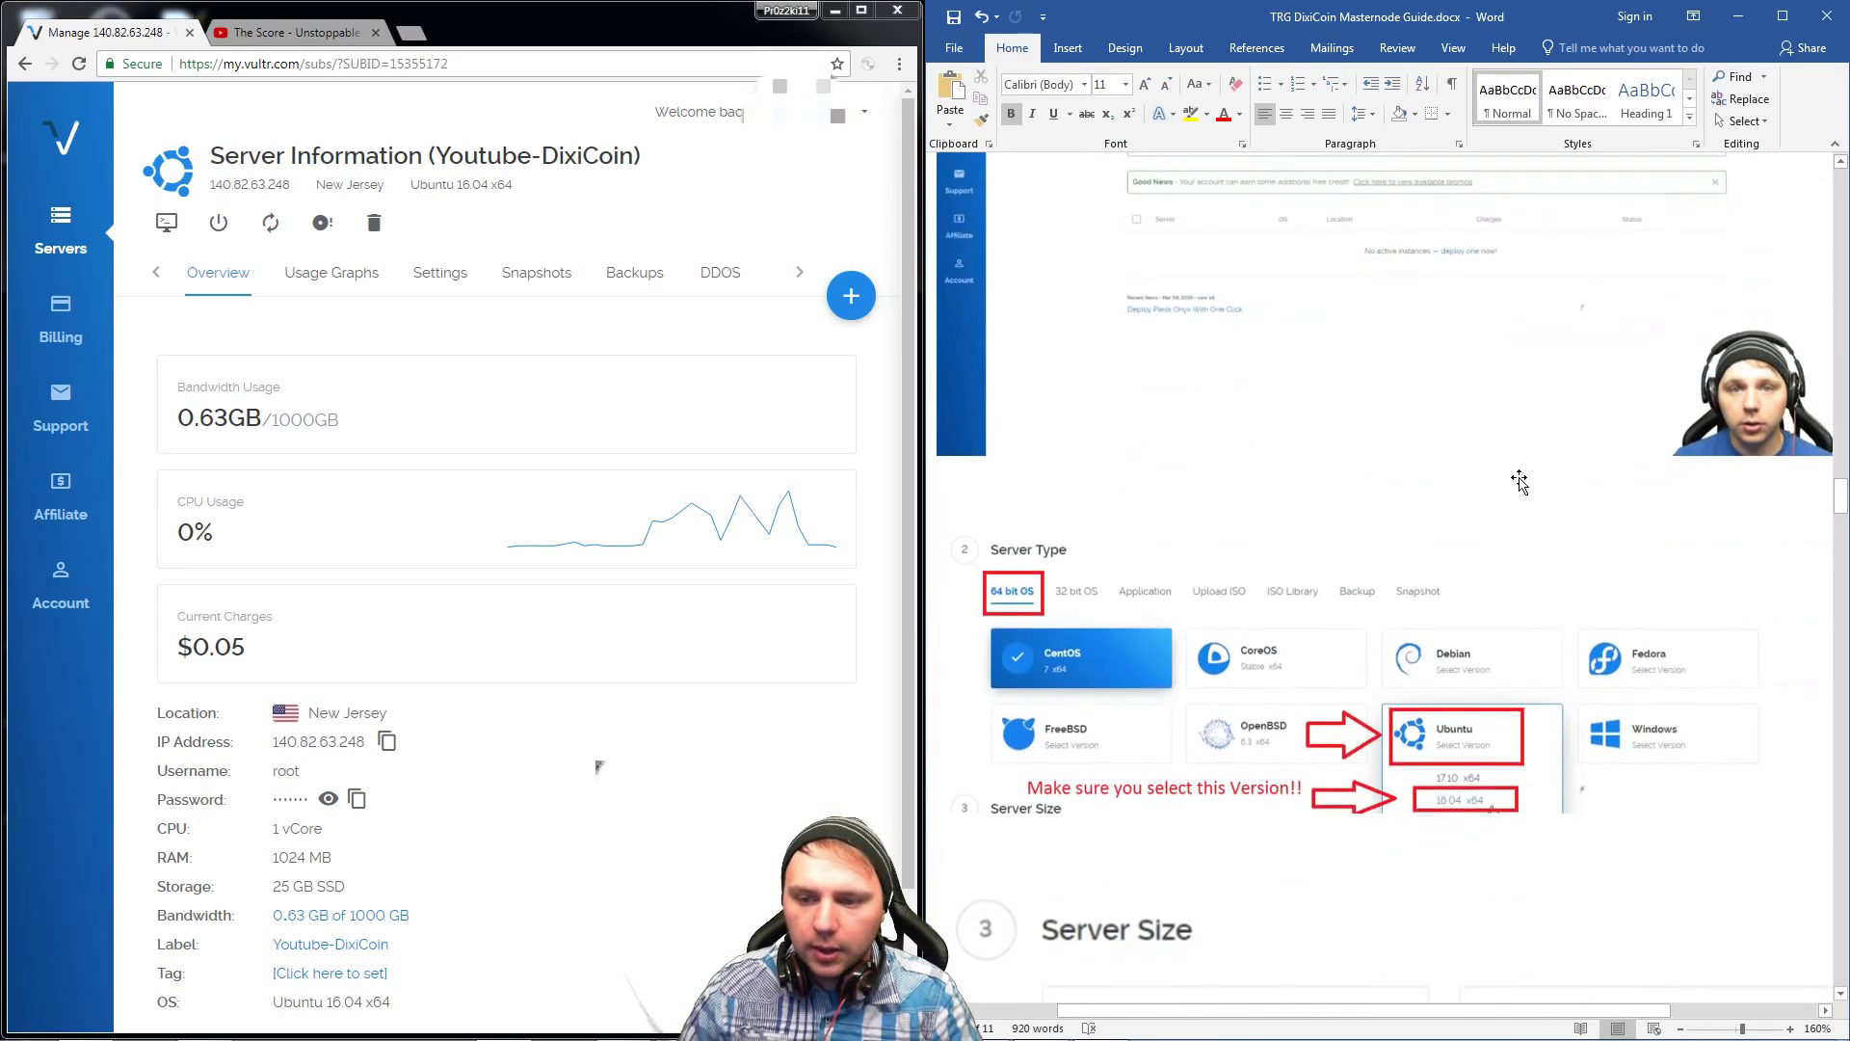
scroll(1520, 478, "down", 2)
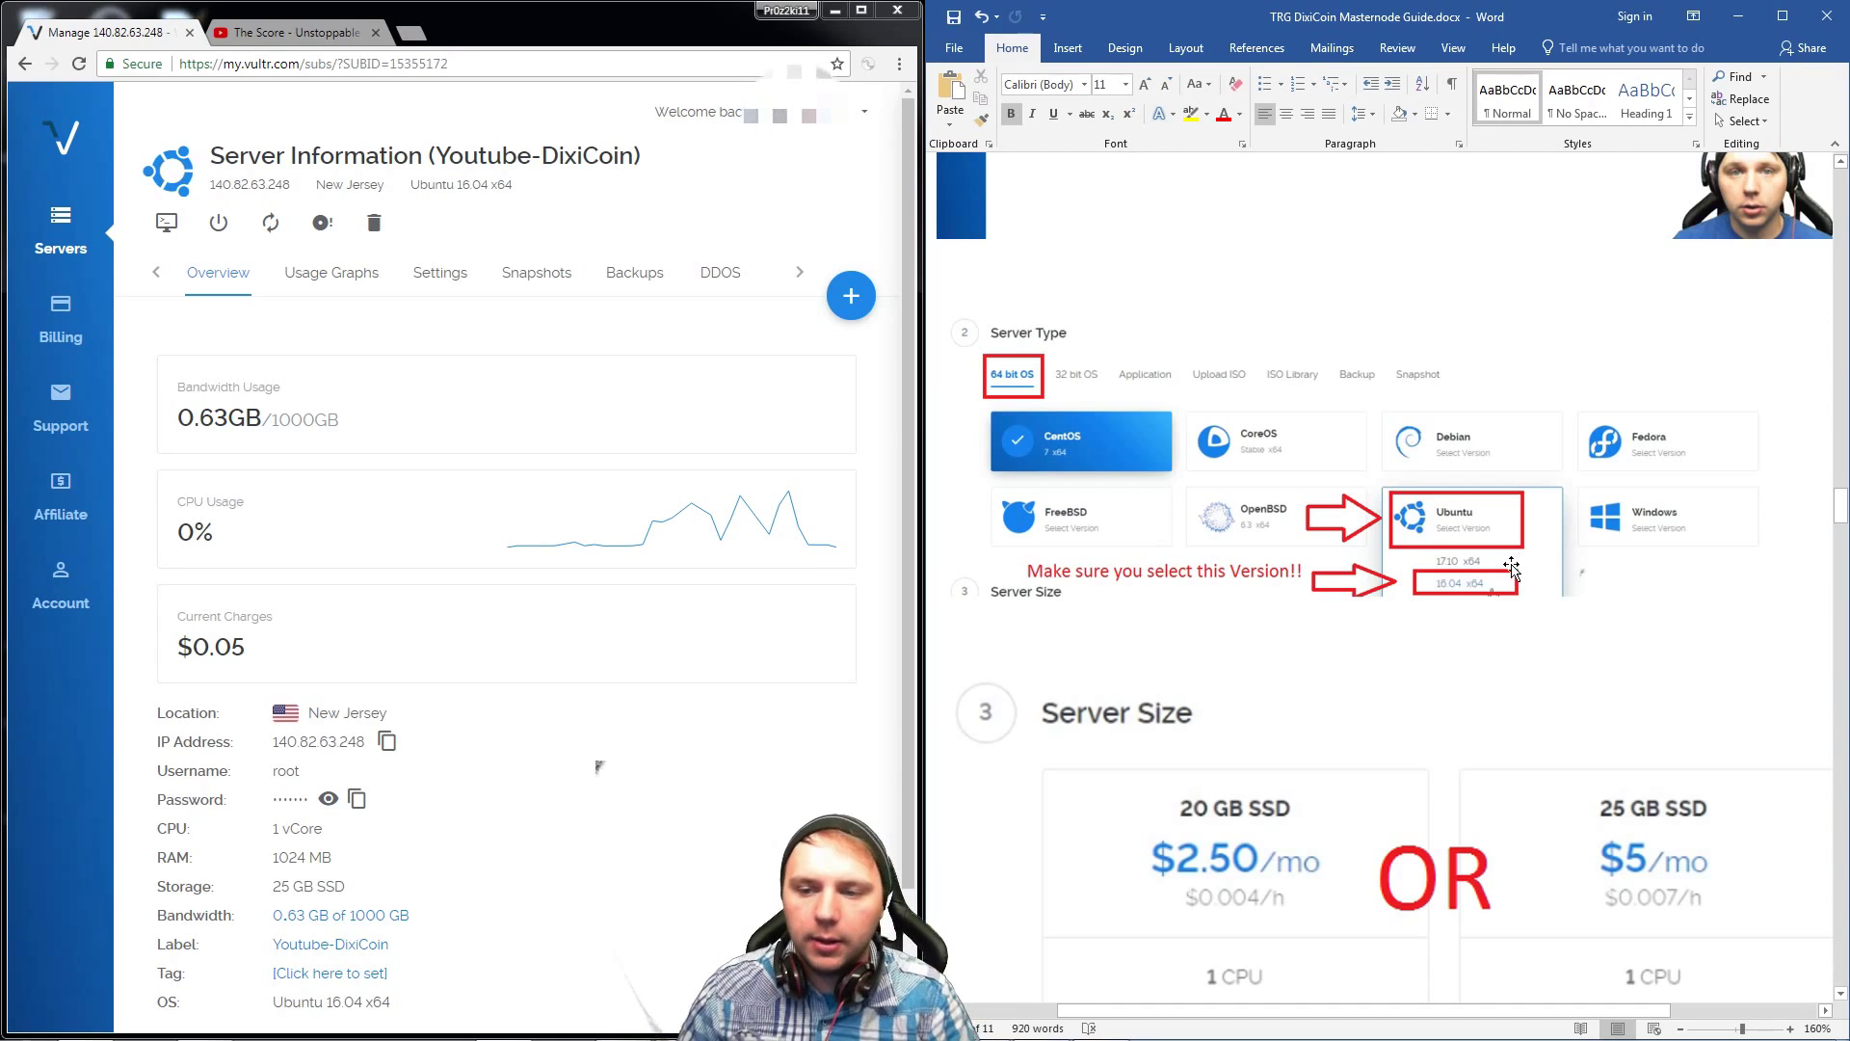
scroll(1522, 561, "down", 2)
Step: Select the Server Size screenshot, zoom to 140%, and scroll on to the Server Hostname & Label note
scroll(1545, 557, "down", 3)
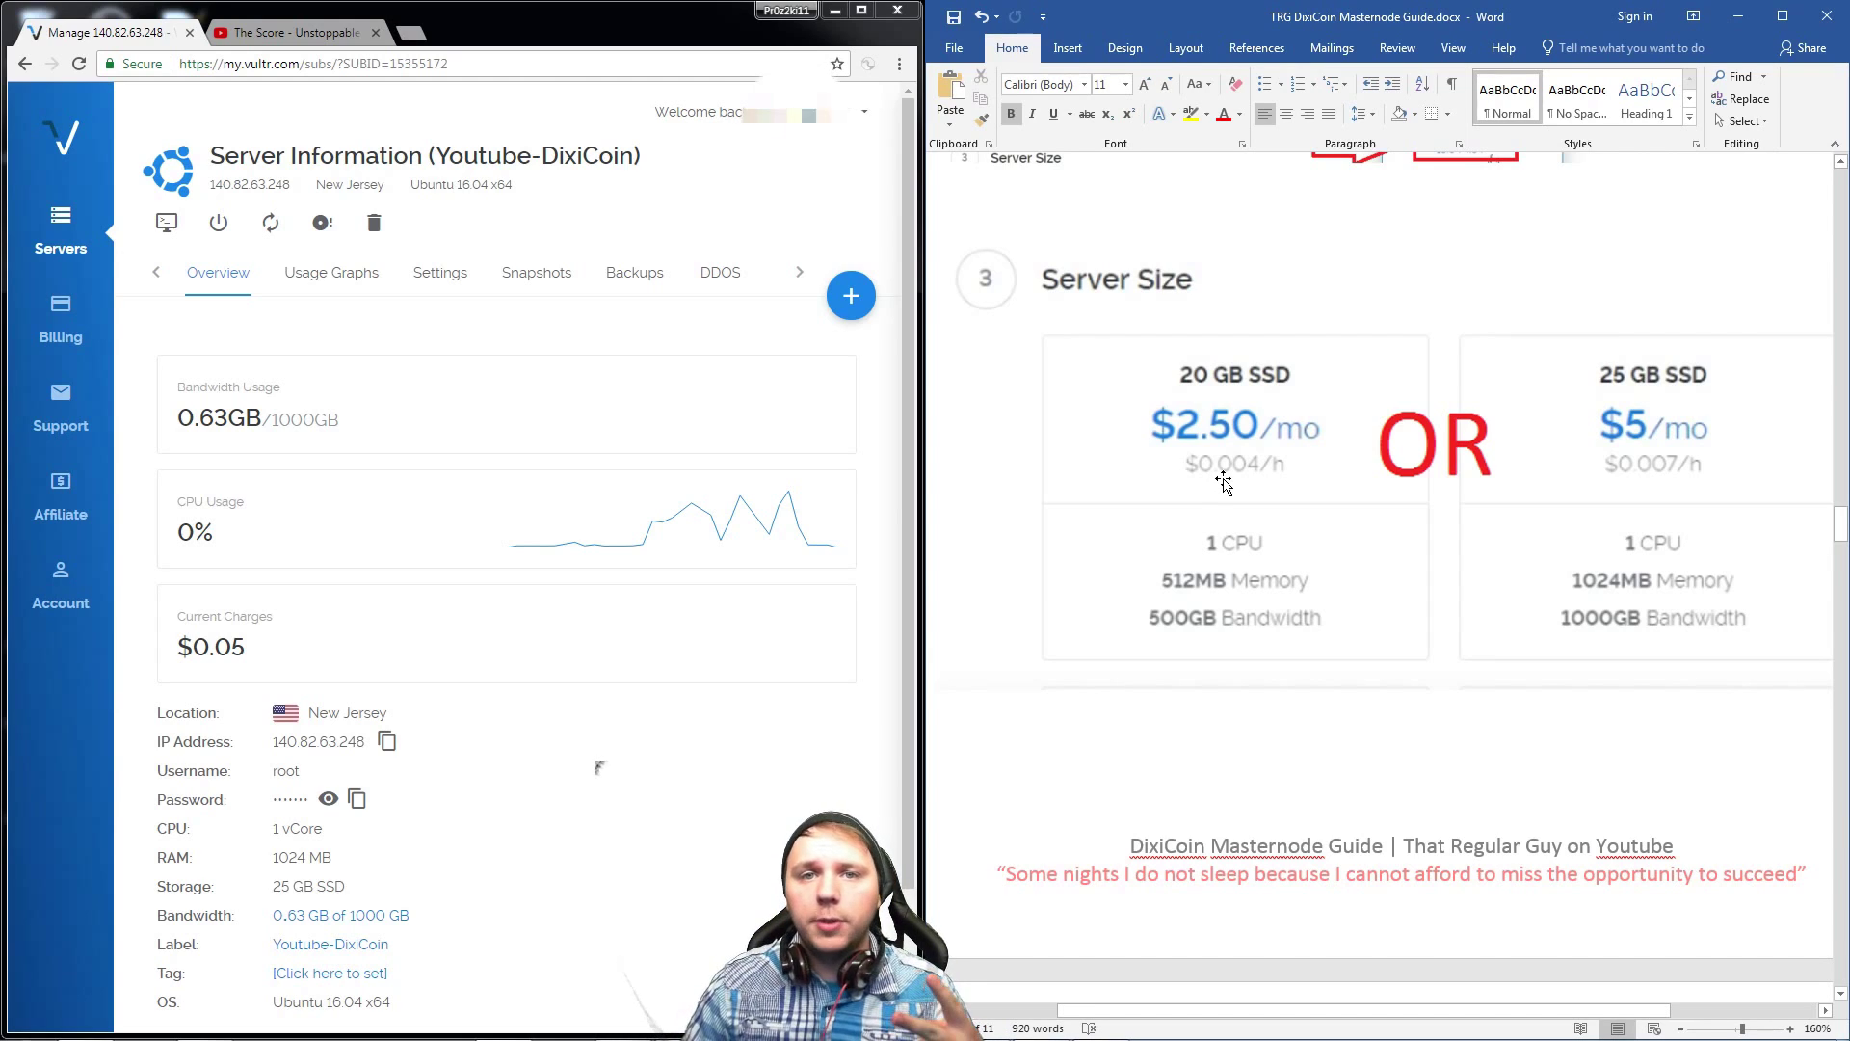
left_click(1341, 463)
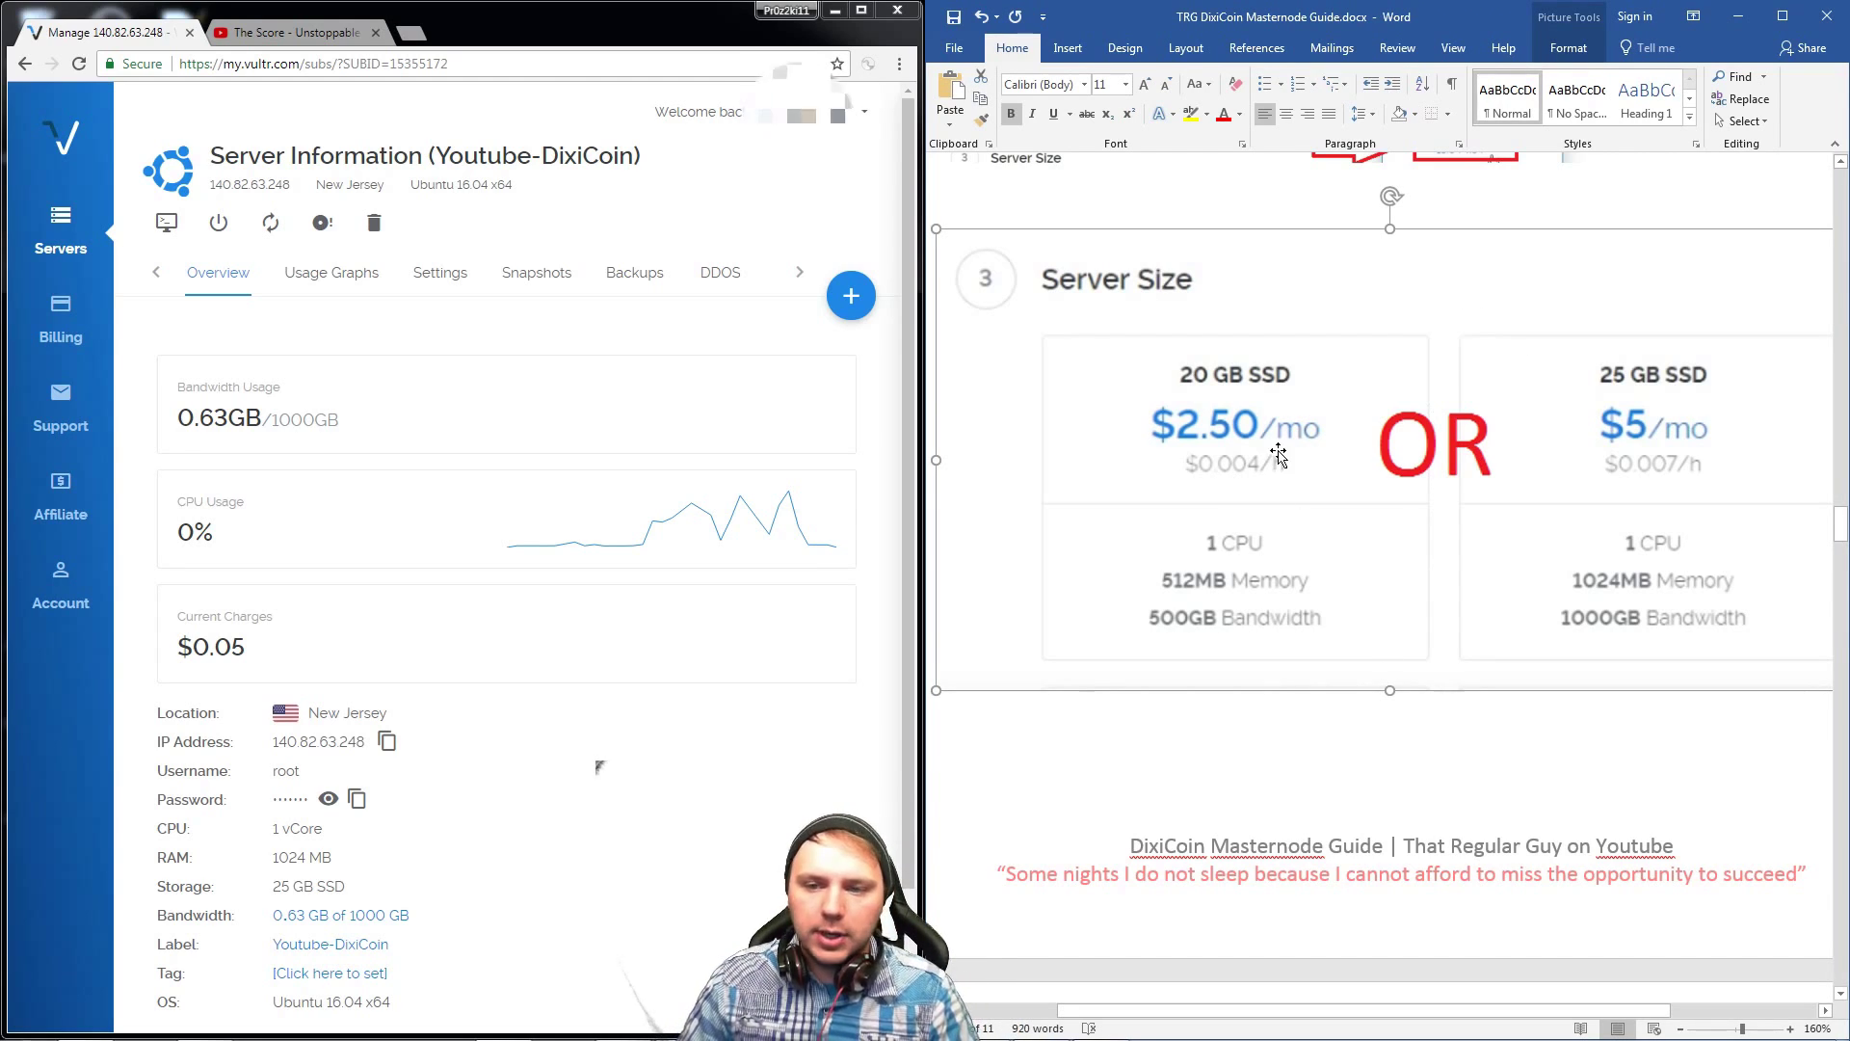
key("shift+Down")
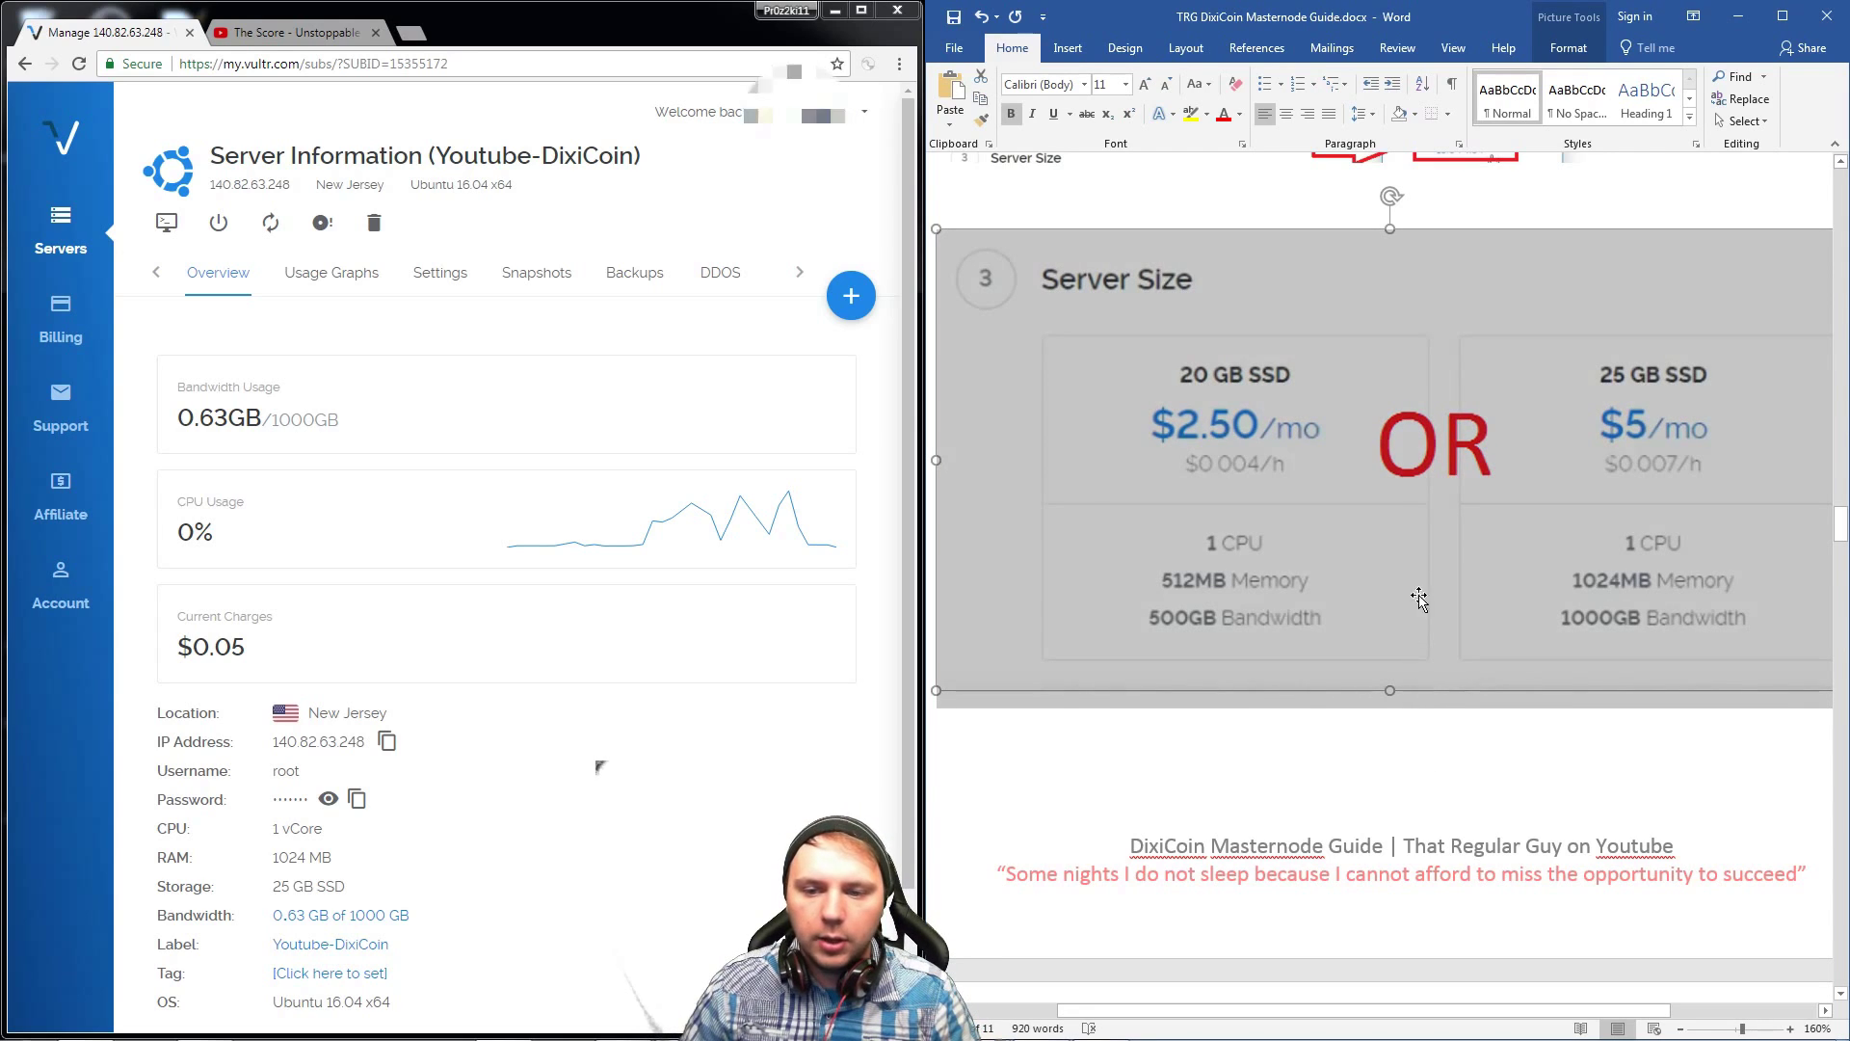
left_click(1420, 596)
scroll(1474, 518, "down", 3)
scroll(1476, 512, "down", 2)
scroll(1426, 550, "down", 5)
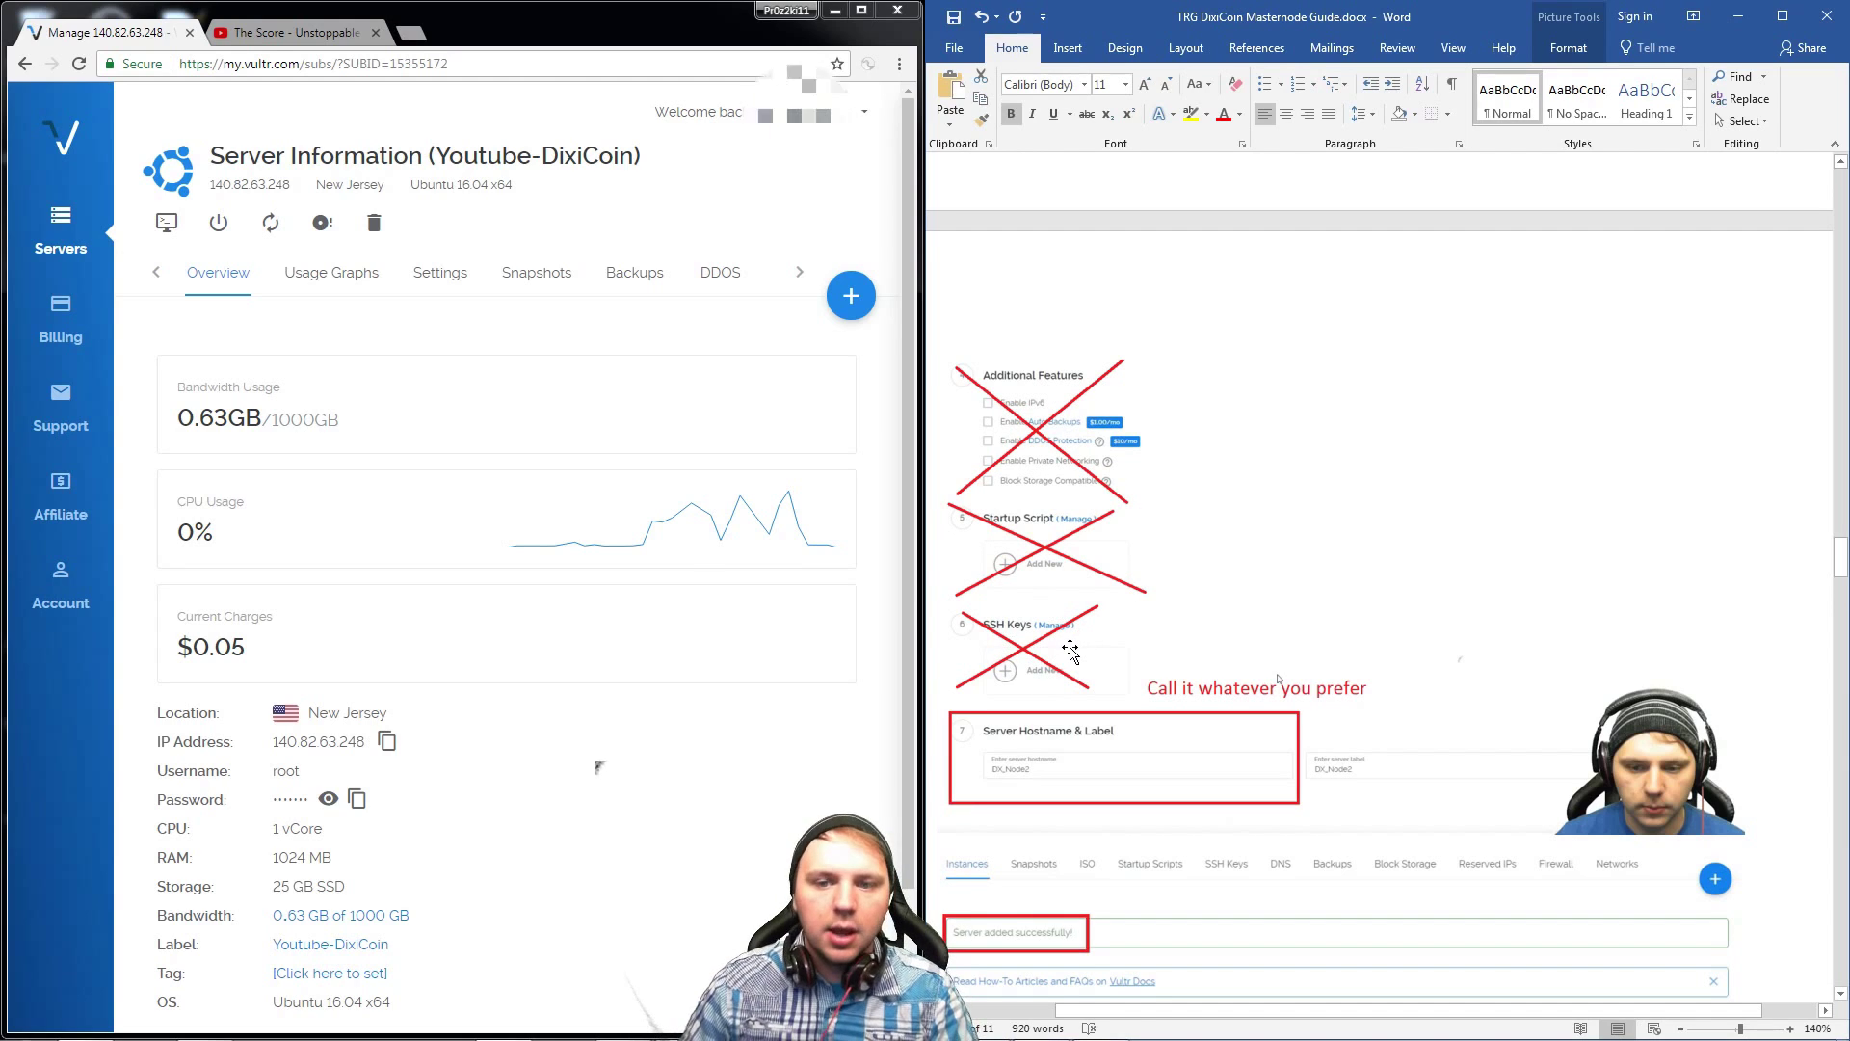
Step: Zoom through the DX_Node2 screenshot and scroll down to section 7, Configure your Virtual Private Server
scroll(1286, 552, "down", 3)
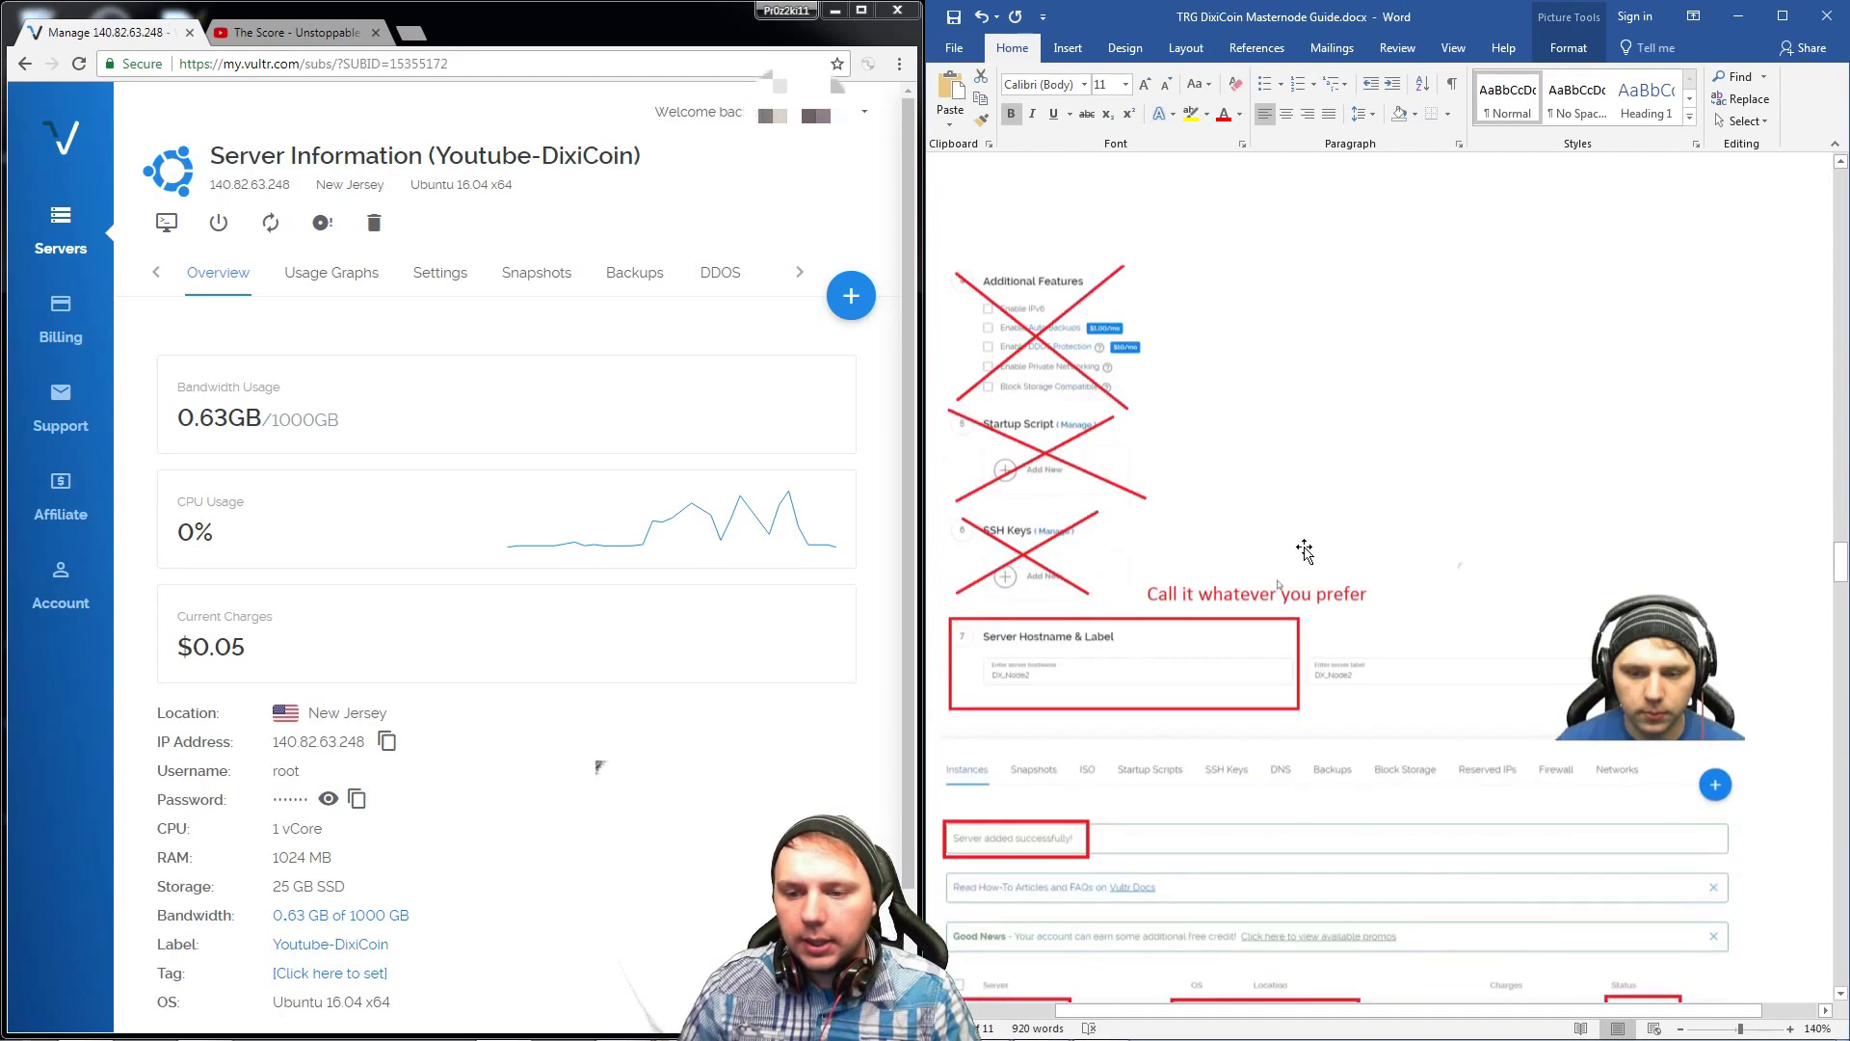
scroll(1289, 554, "down", 1)
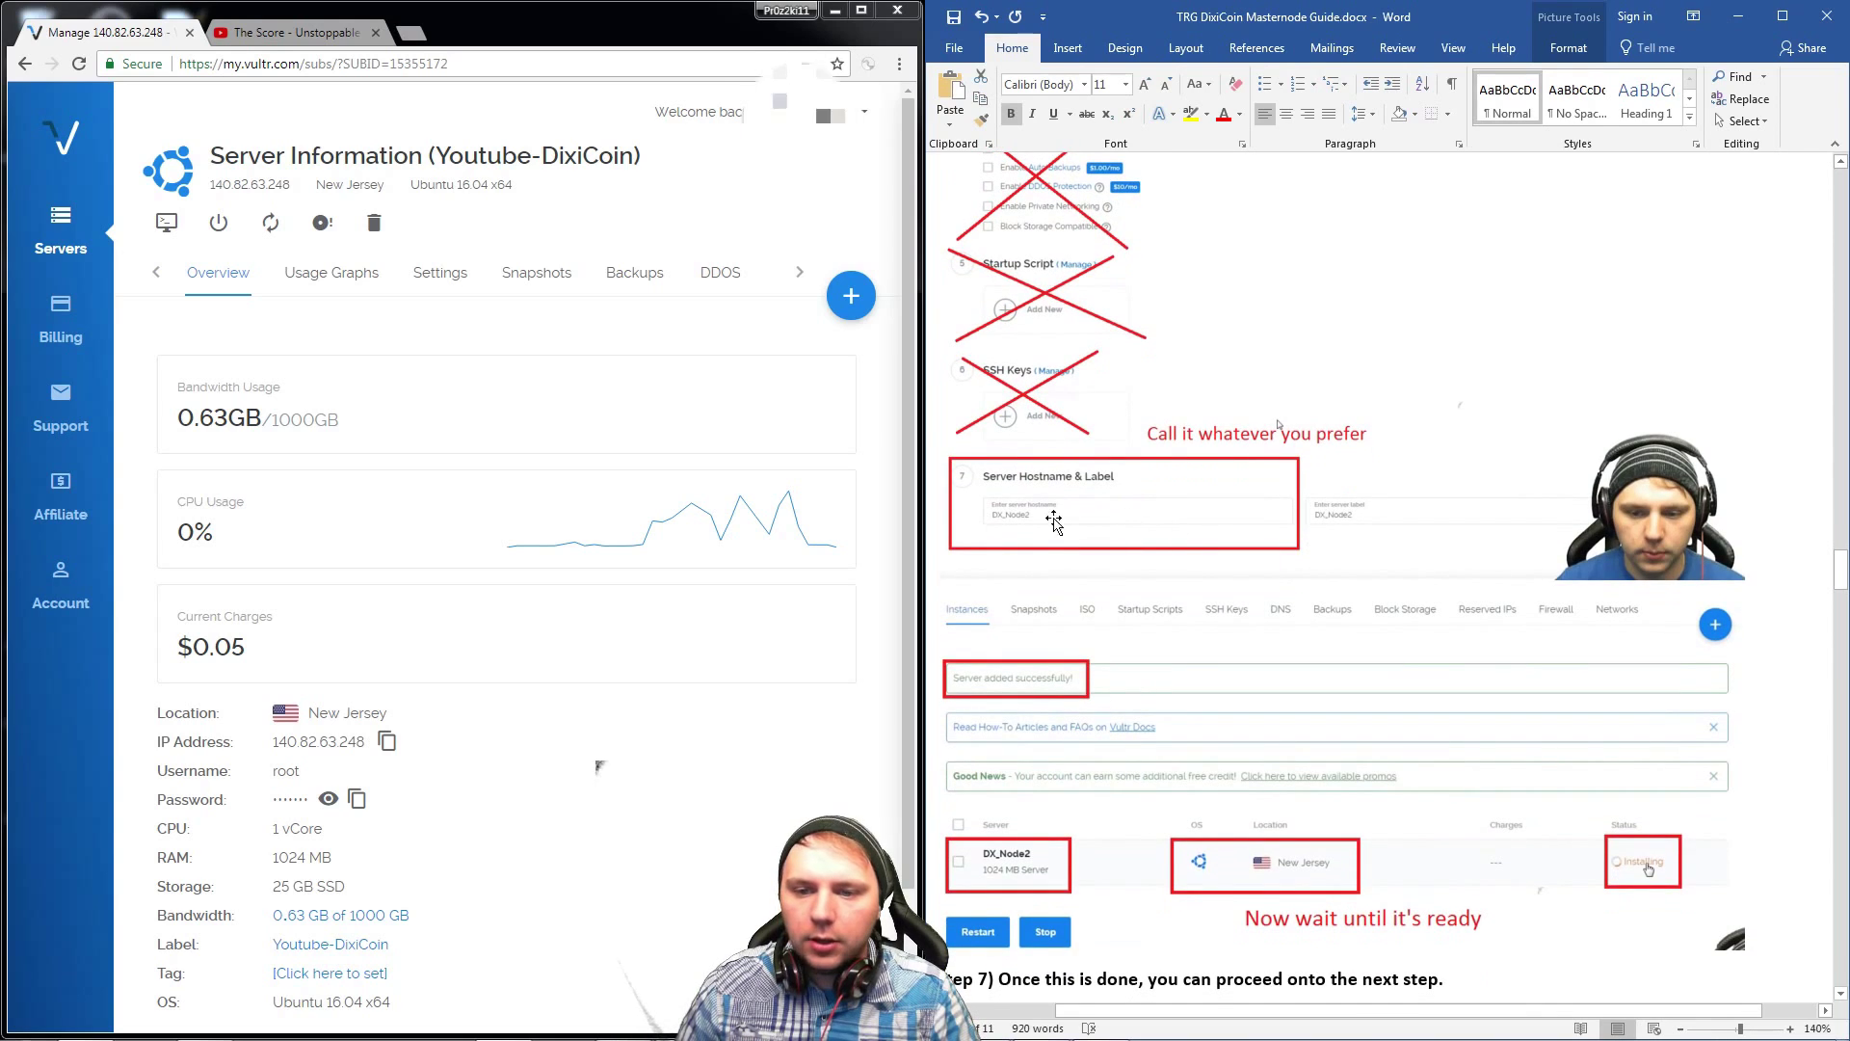
scroll(1095, 543, "up", 5, "ctrl")
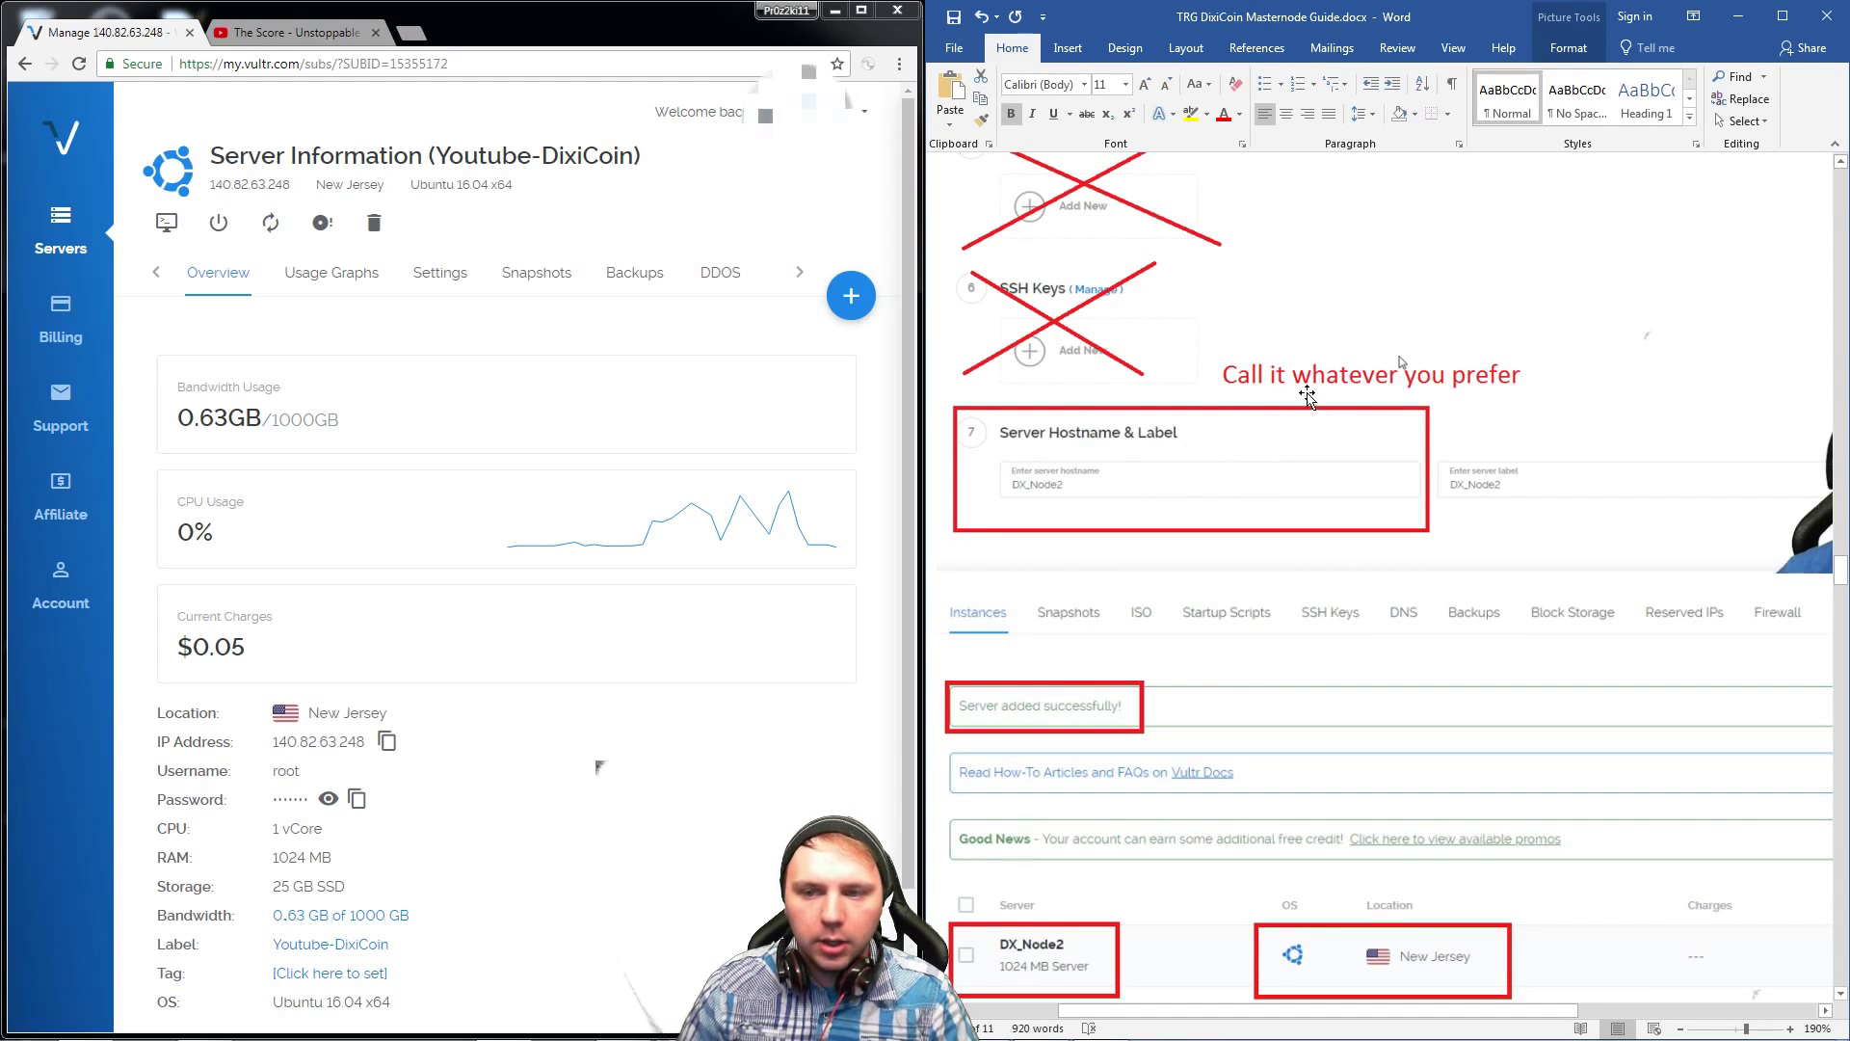
scroll(1455, 482, "down", 3)
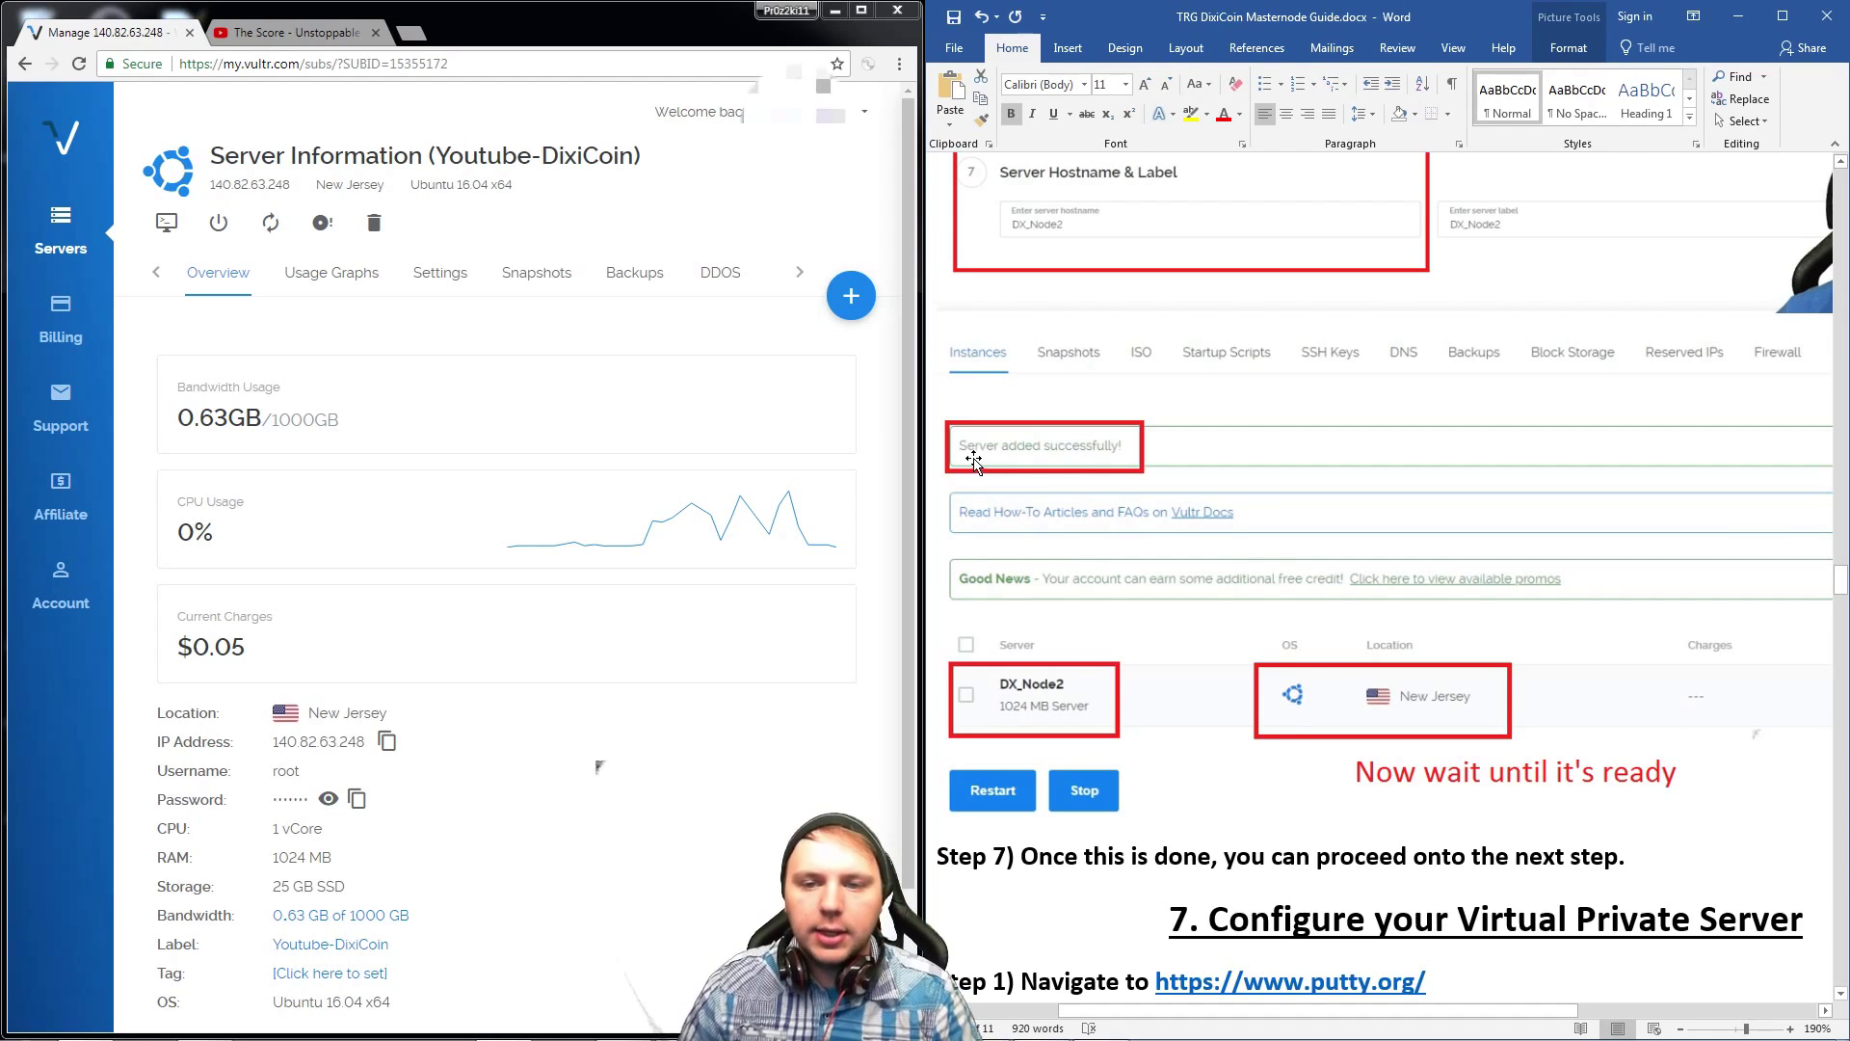
scroll(1474, 510, "down", 1)
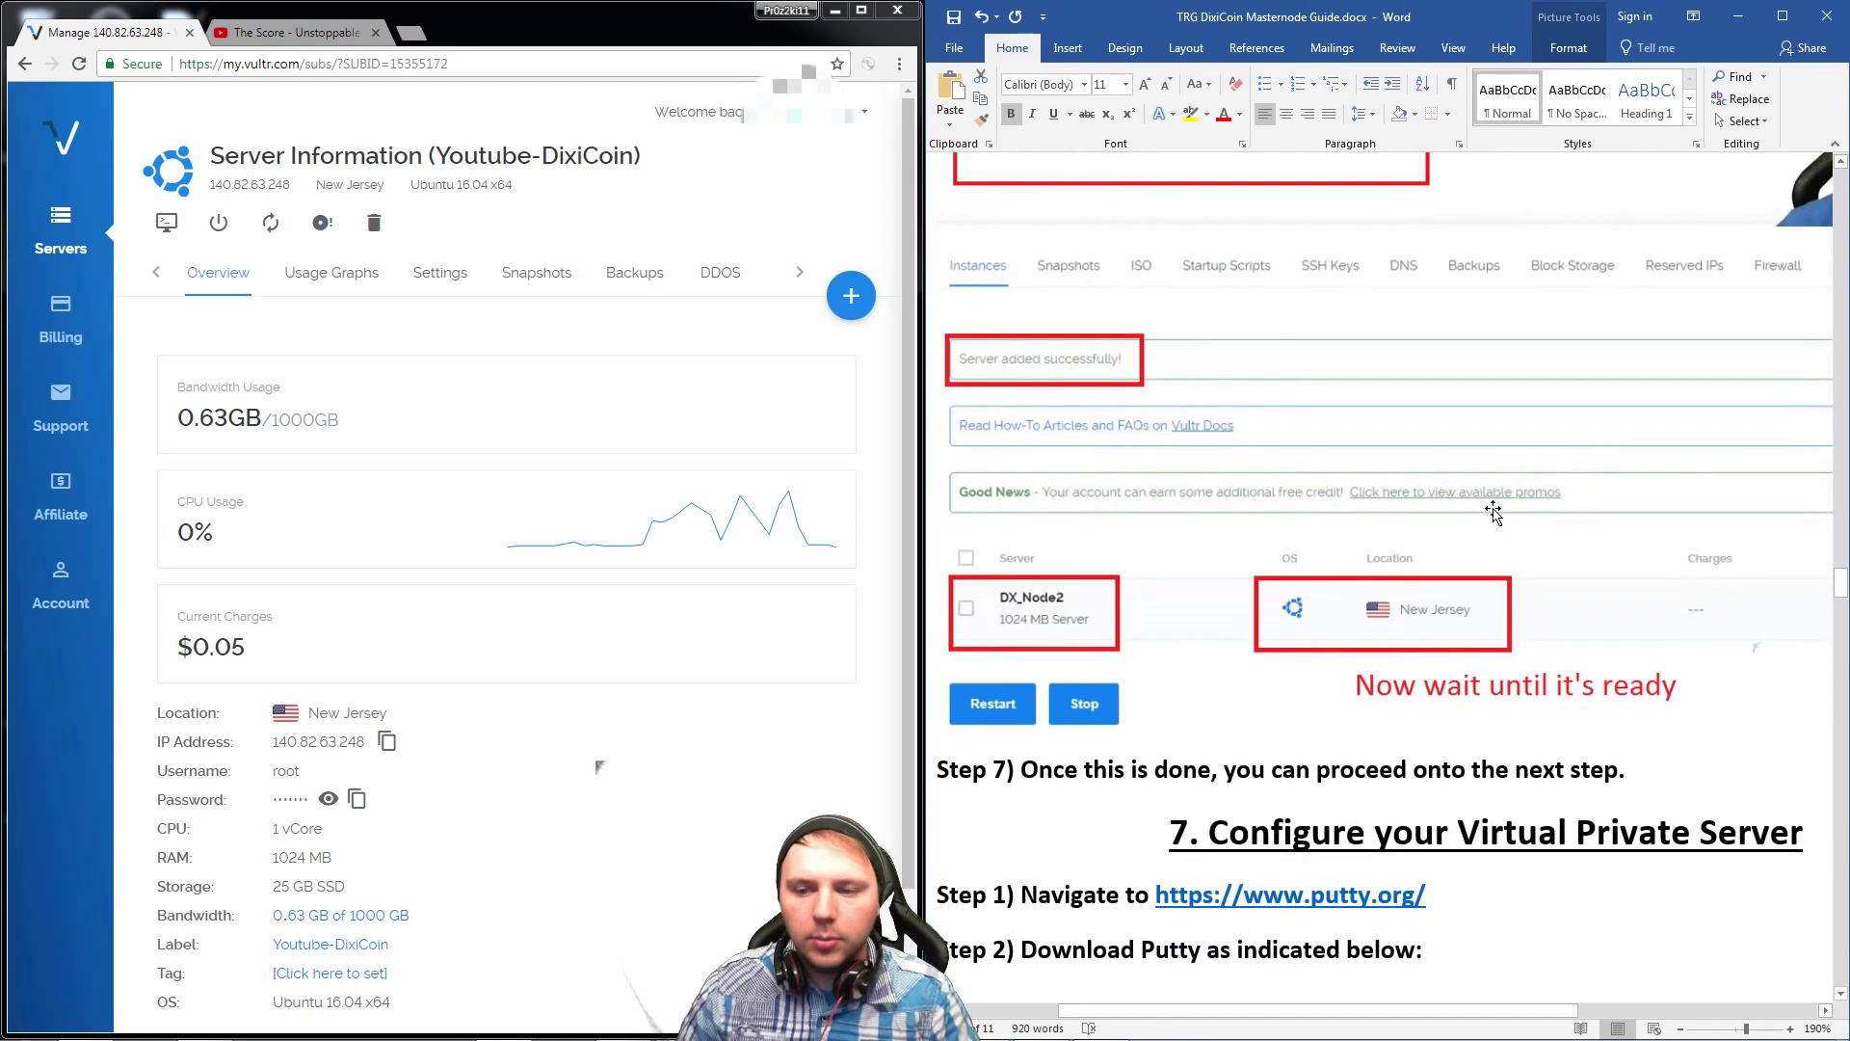
scroll(1352, 640, "down", 3)
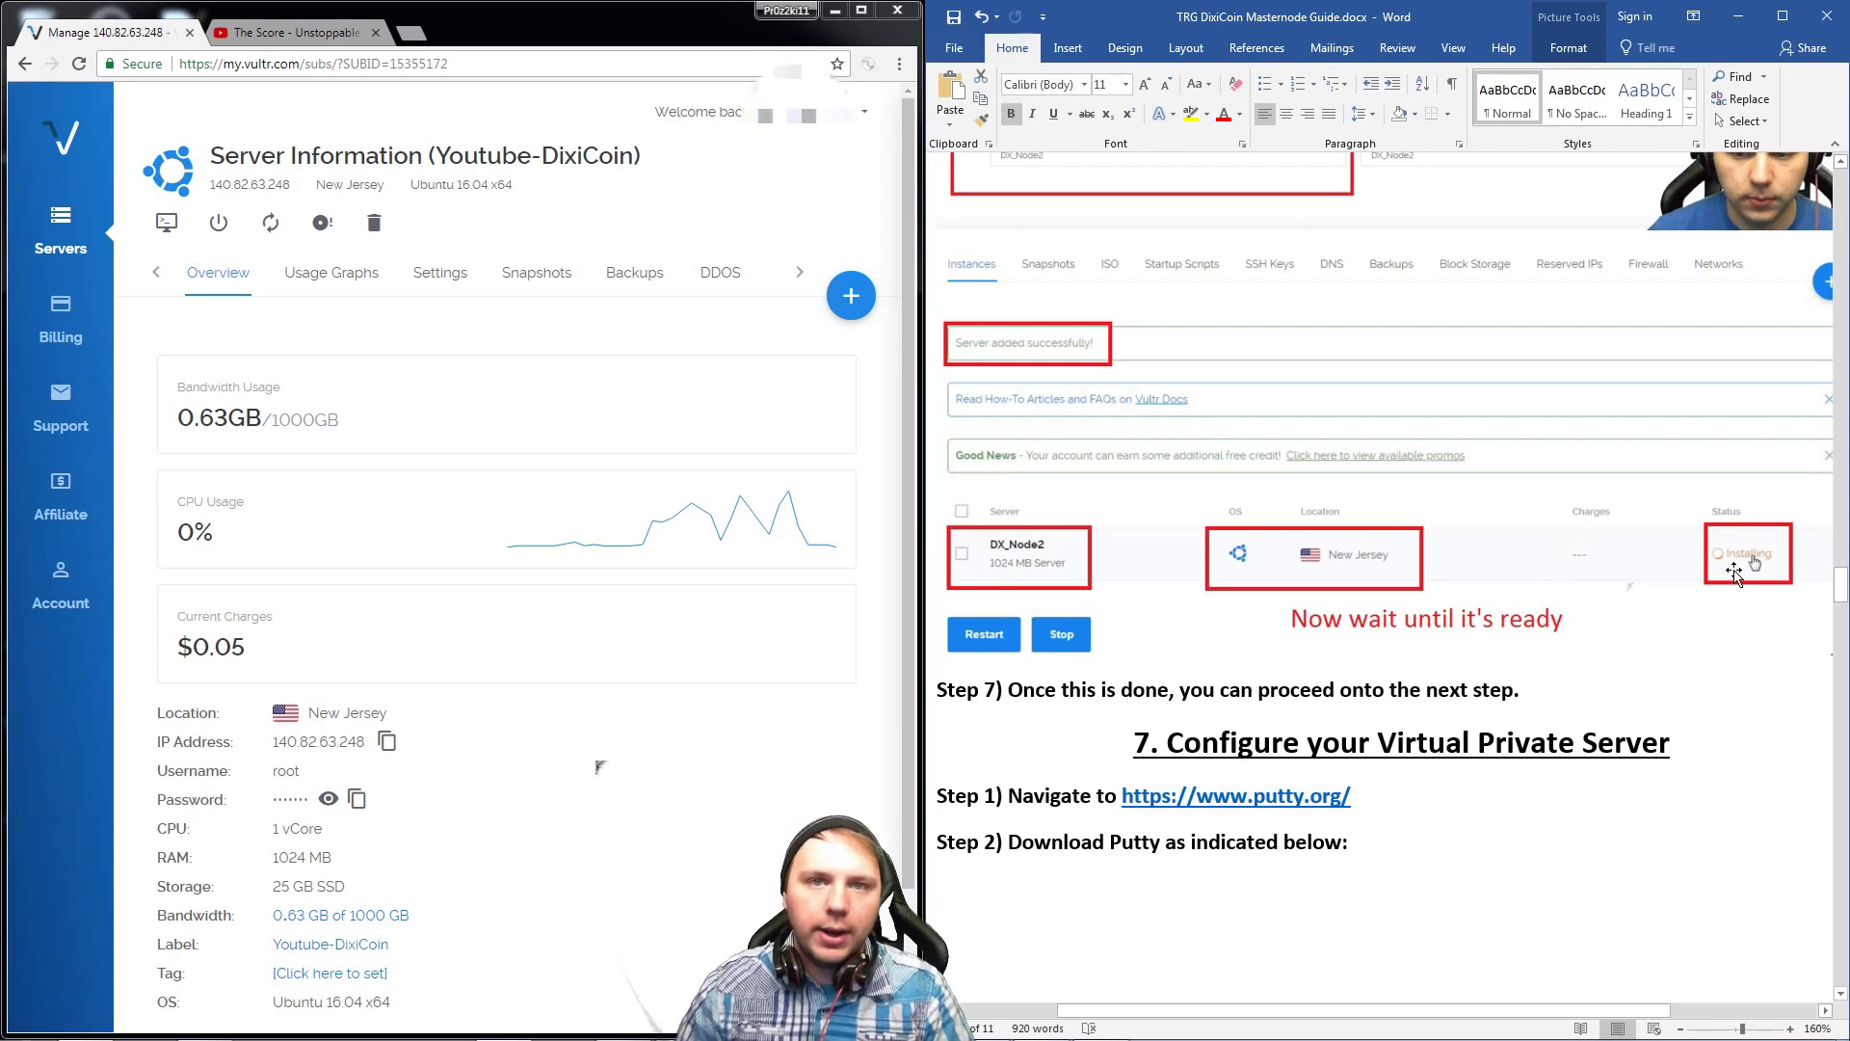
scroll(1619, 649, "down", 1)
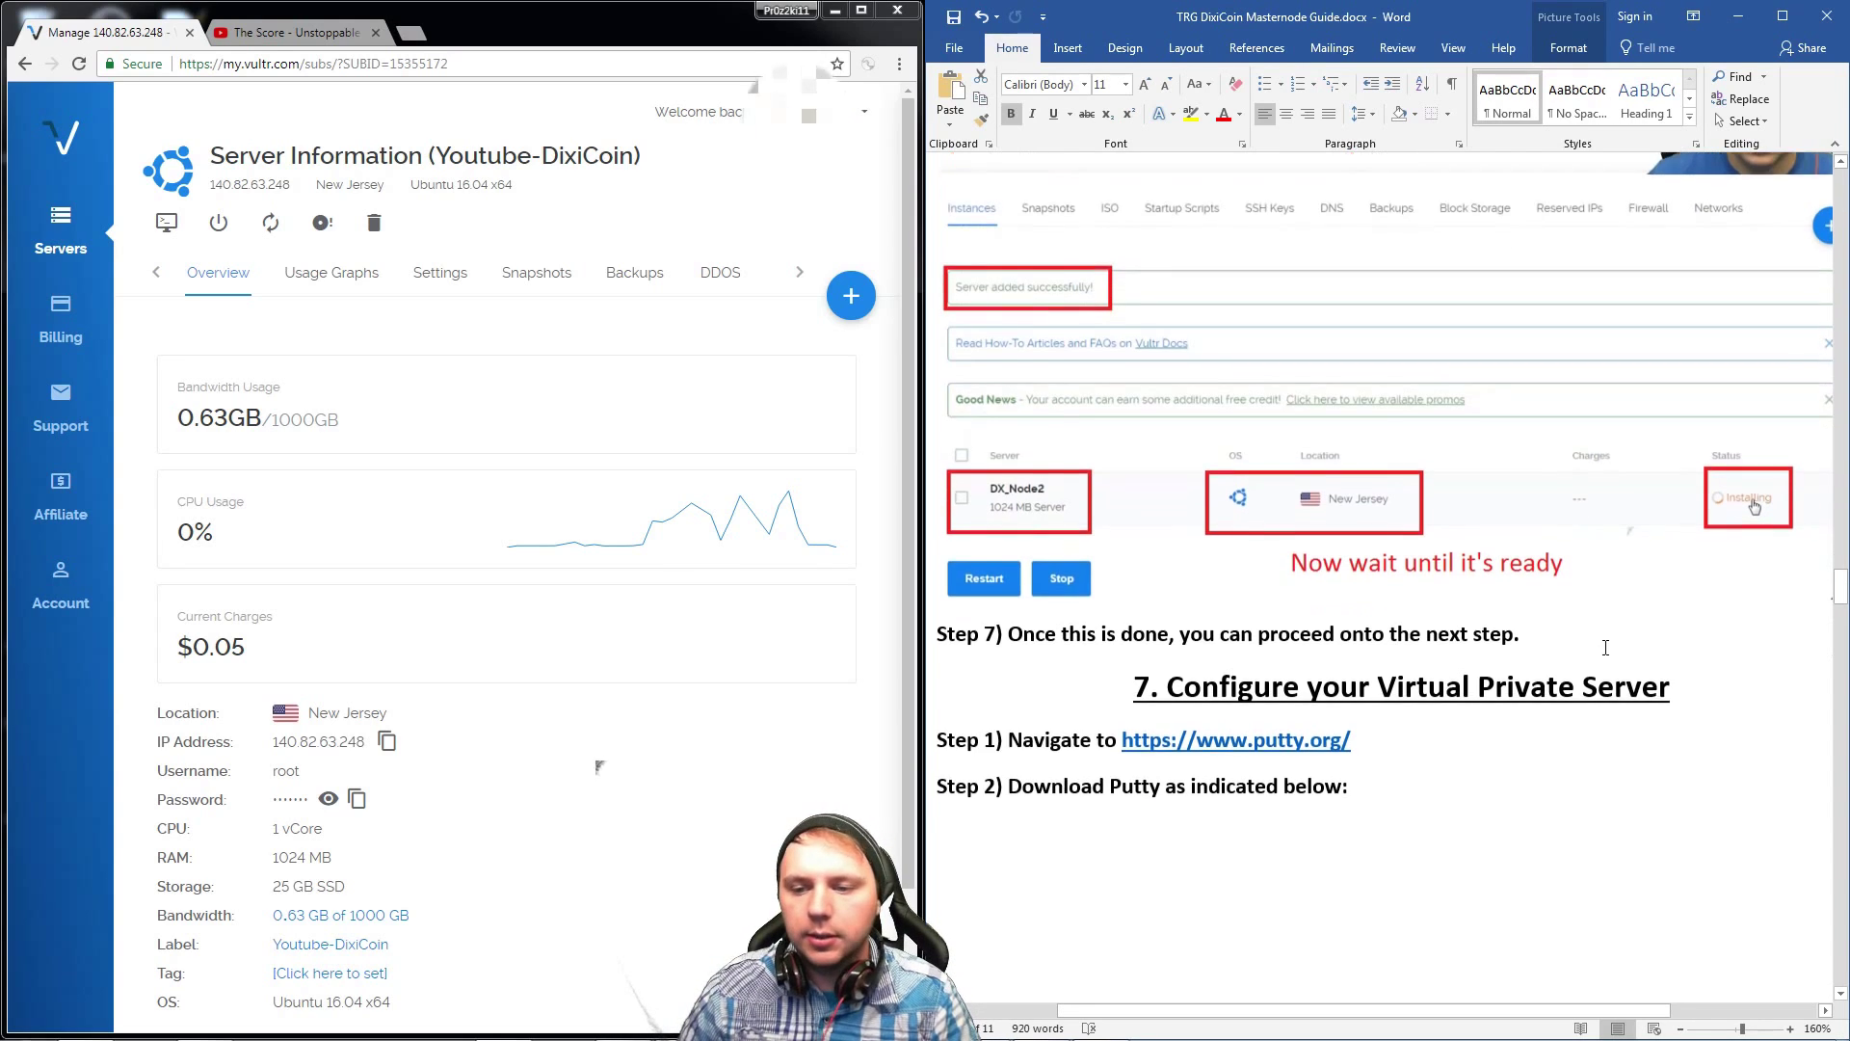
scroll(1551, 682, "down", 4)
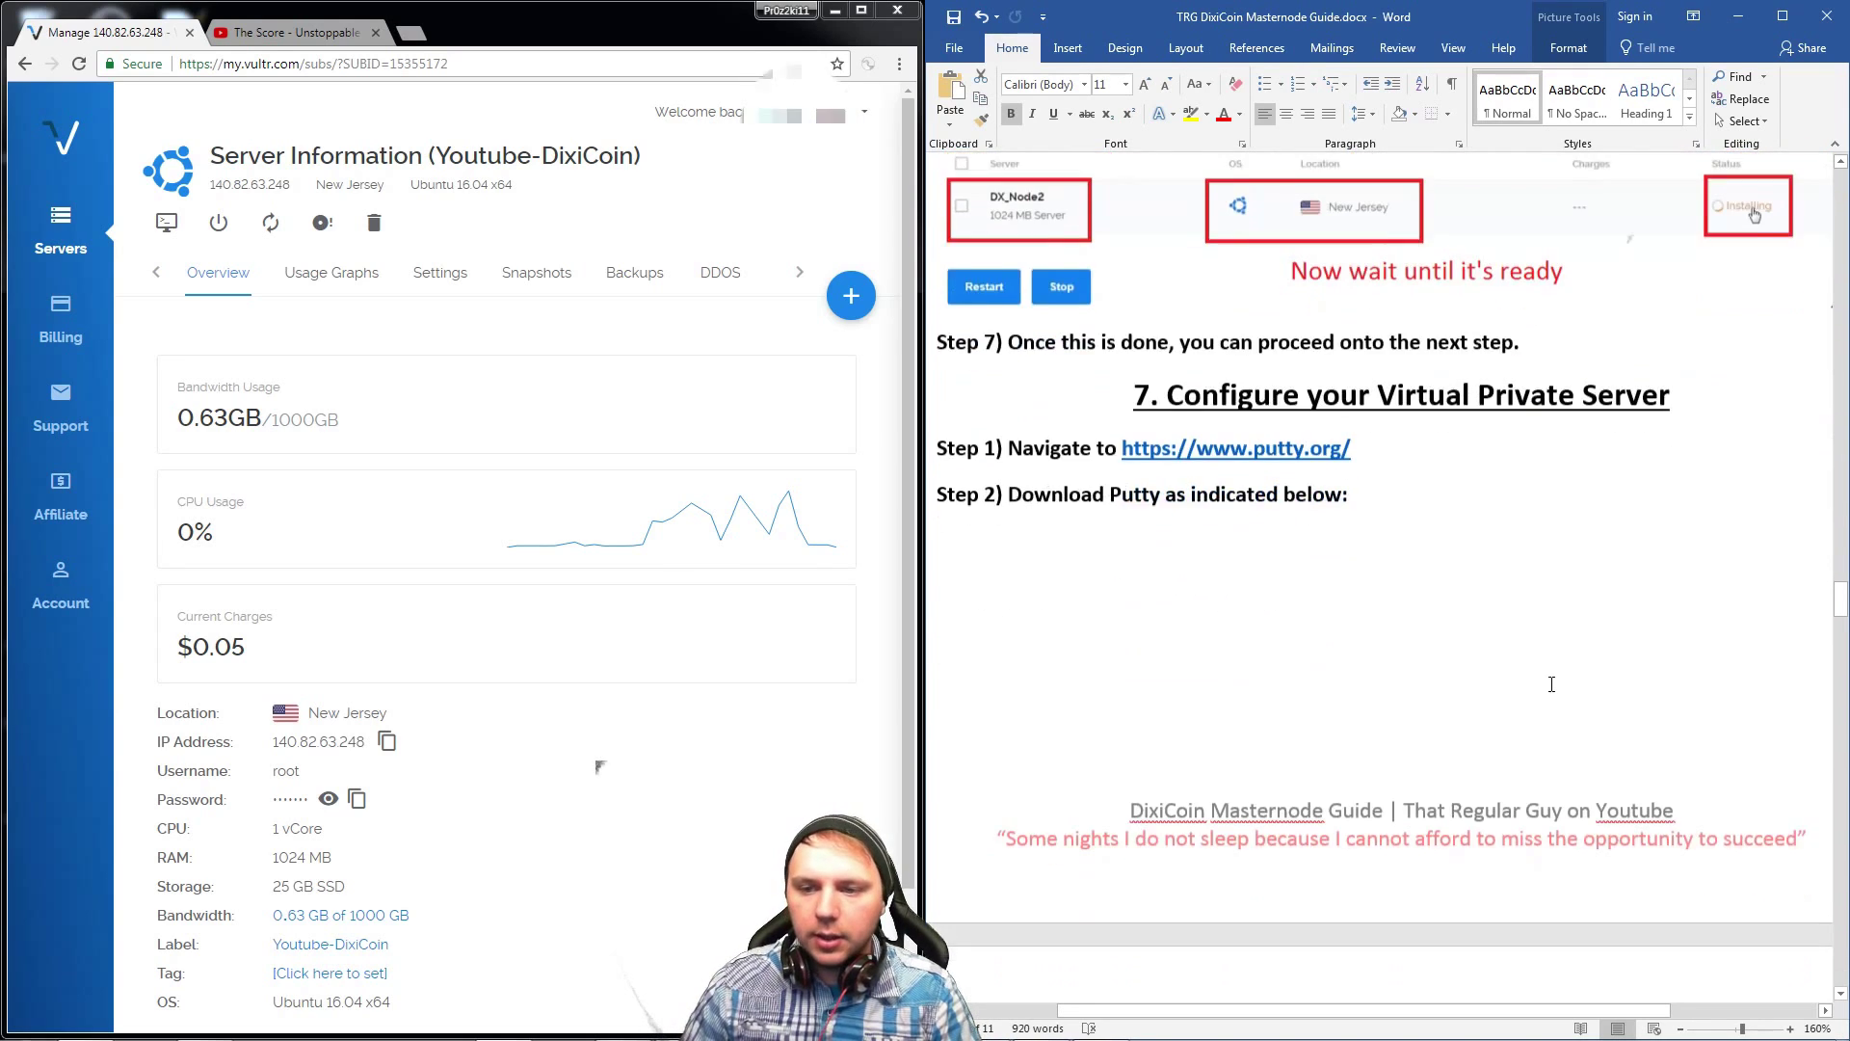
Step: Deselect the picture and scroll to section 7's Steps 3–7 on opening a PuTTY session
scroll(1552, 684, "down", 2)
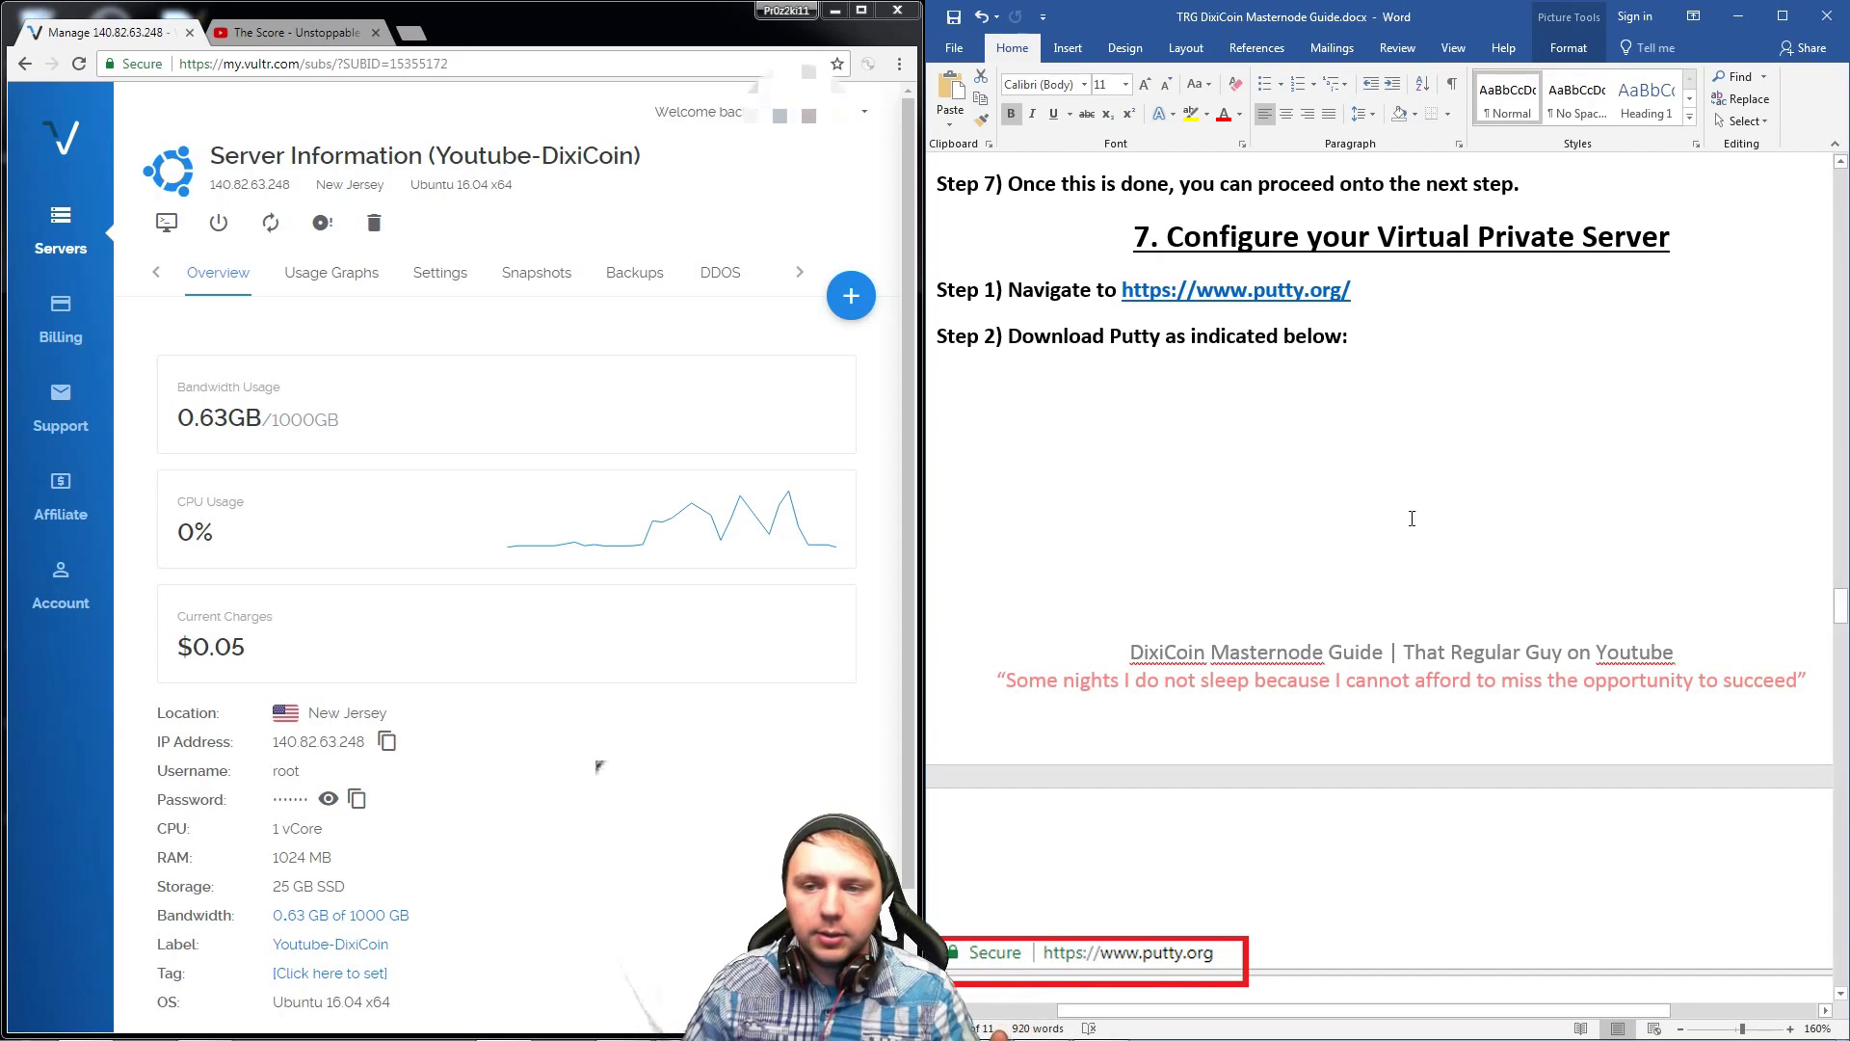
left_click(1370, 331)
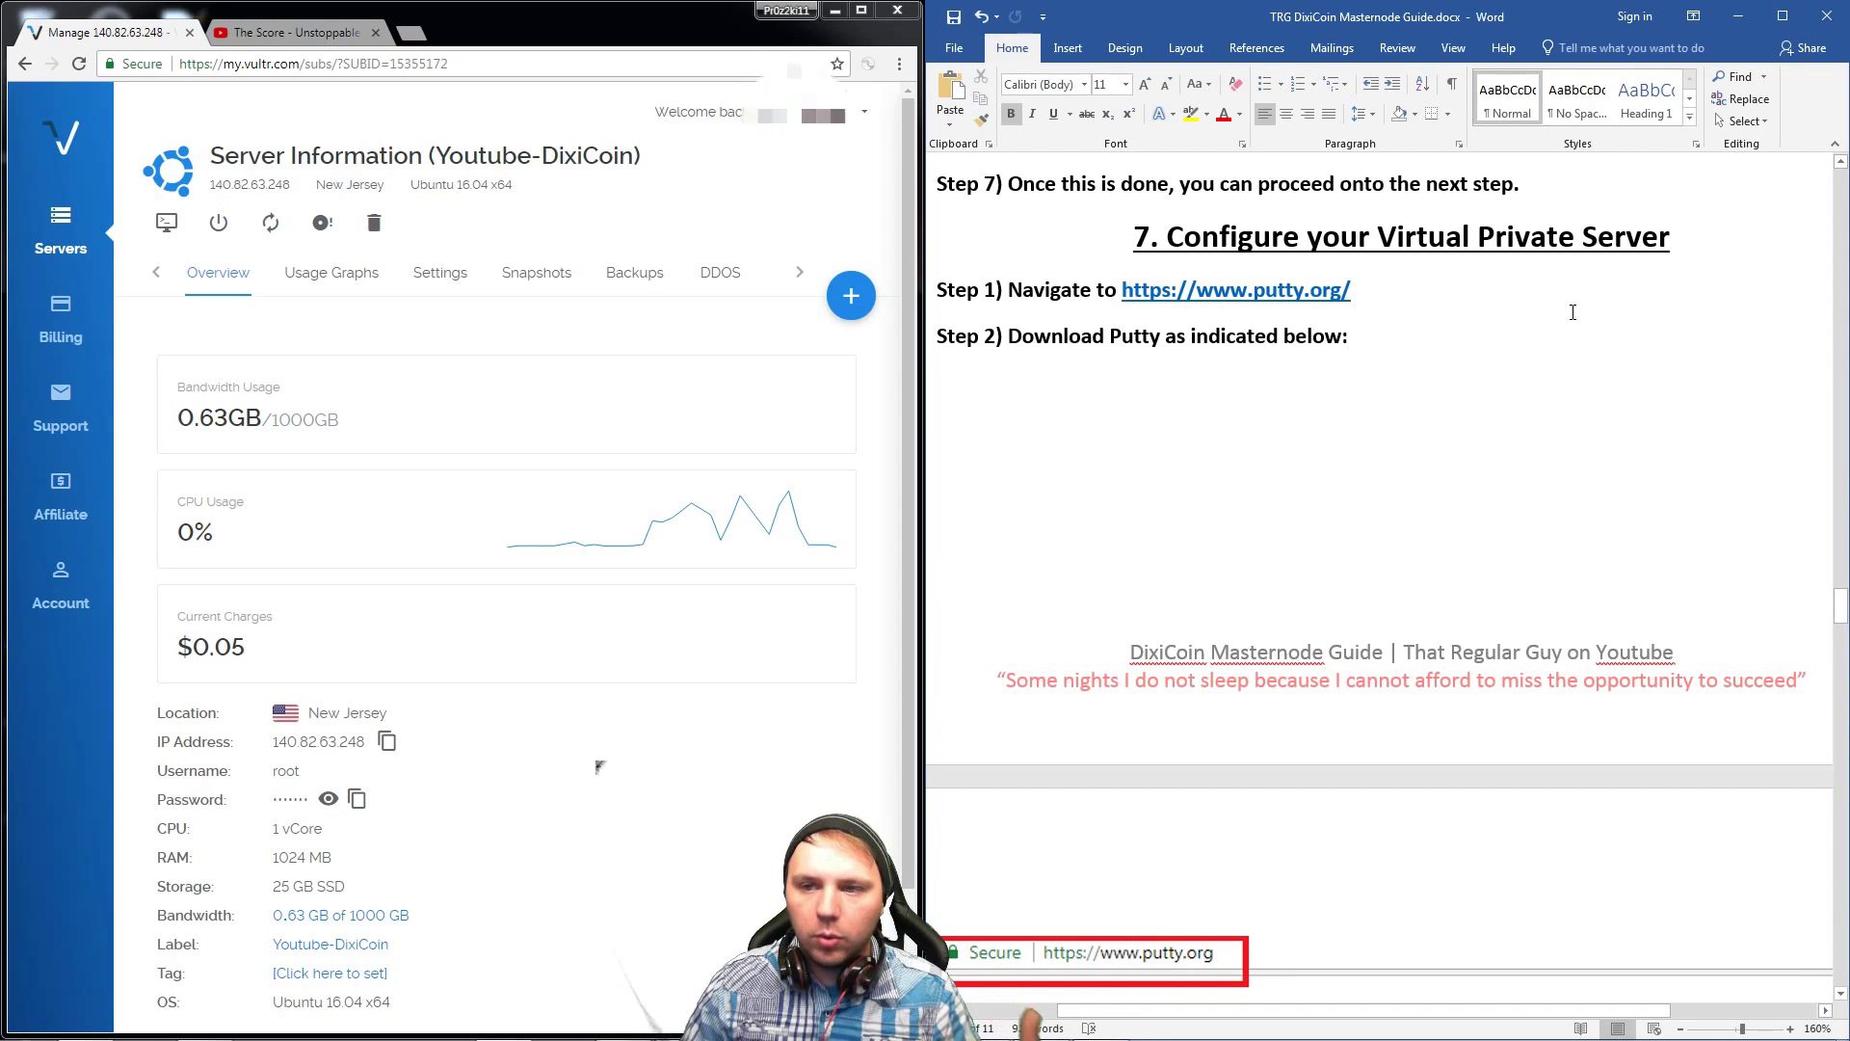
scroll(1561, 357, "down", 5)
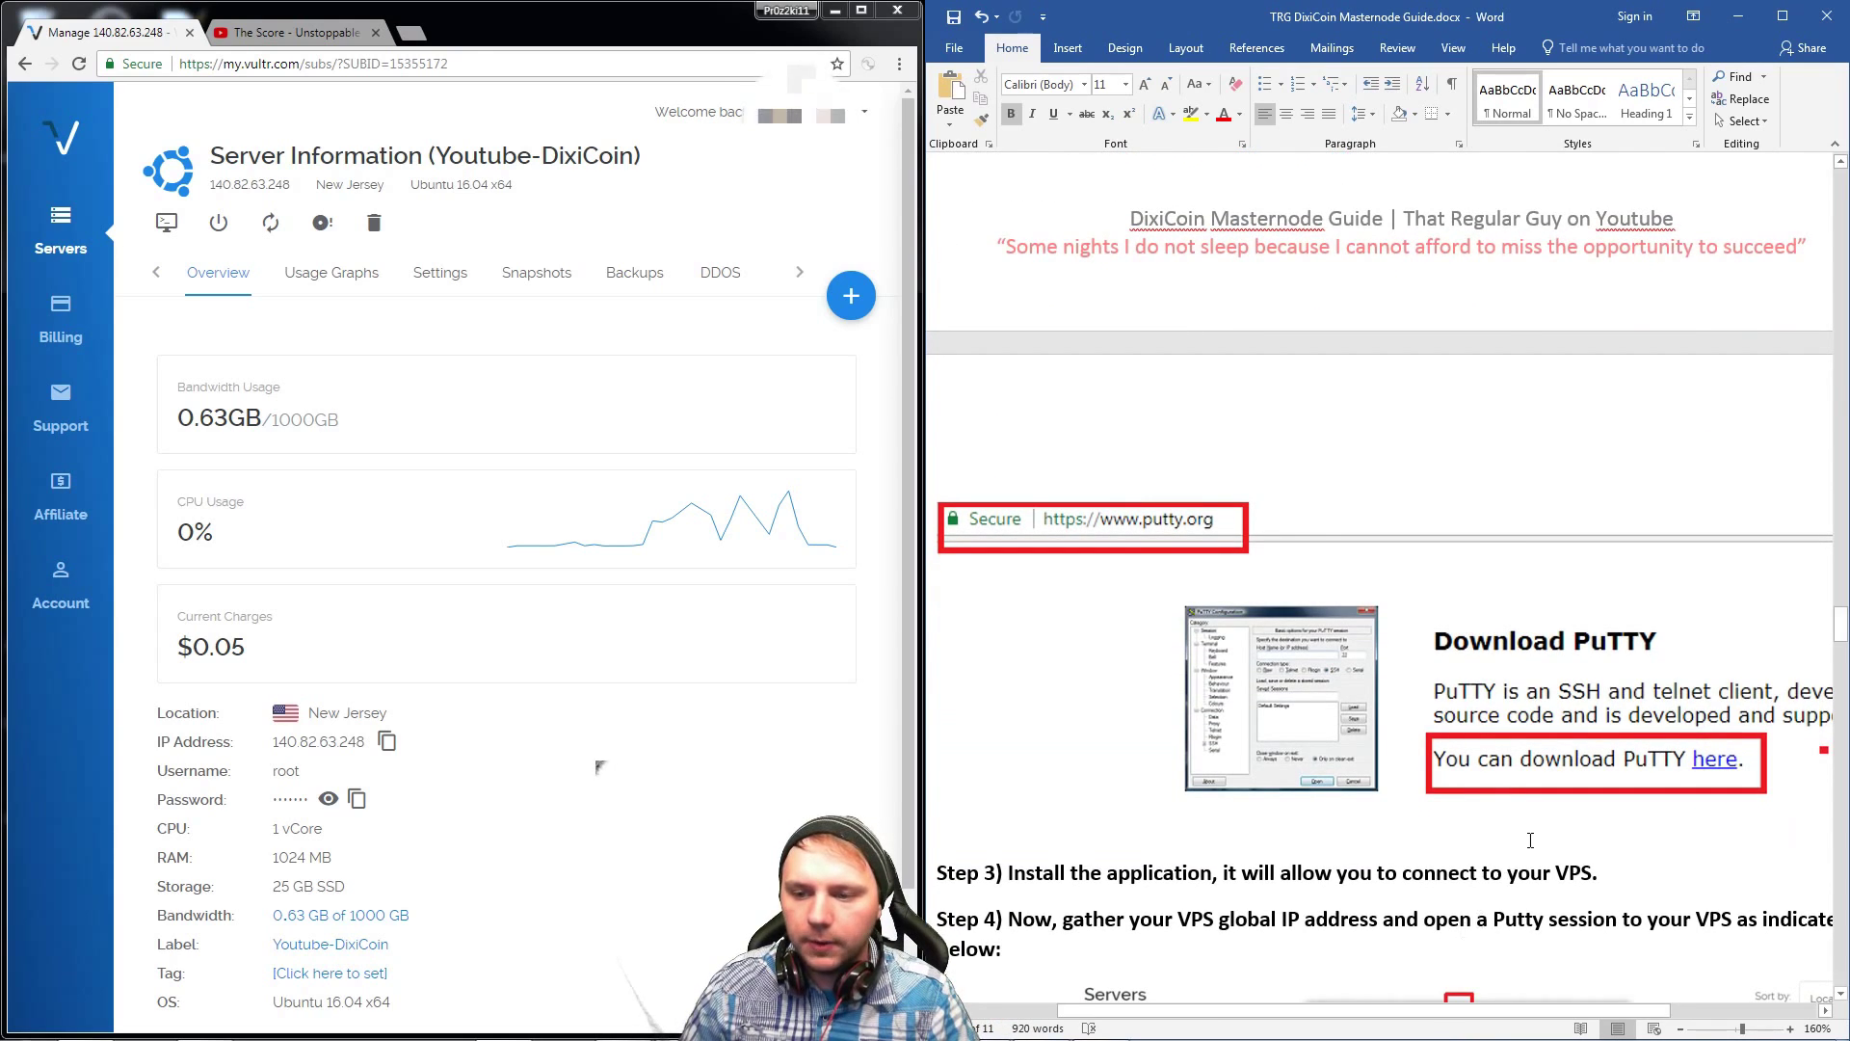
scroll(1537, 834, "down", 1, "ctrl")
scroll(1516, 694, "down", 1)
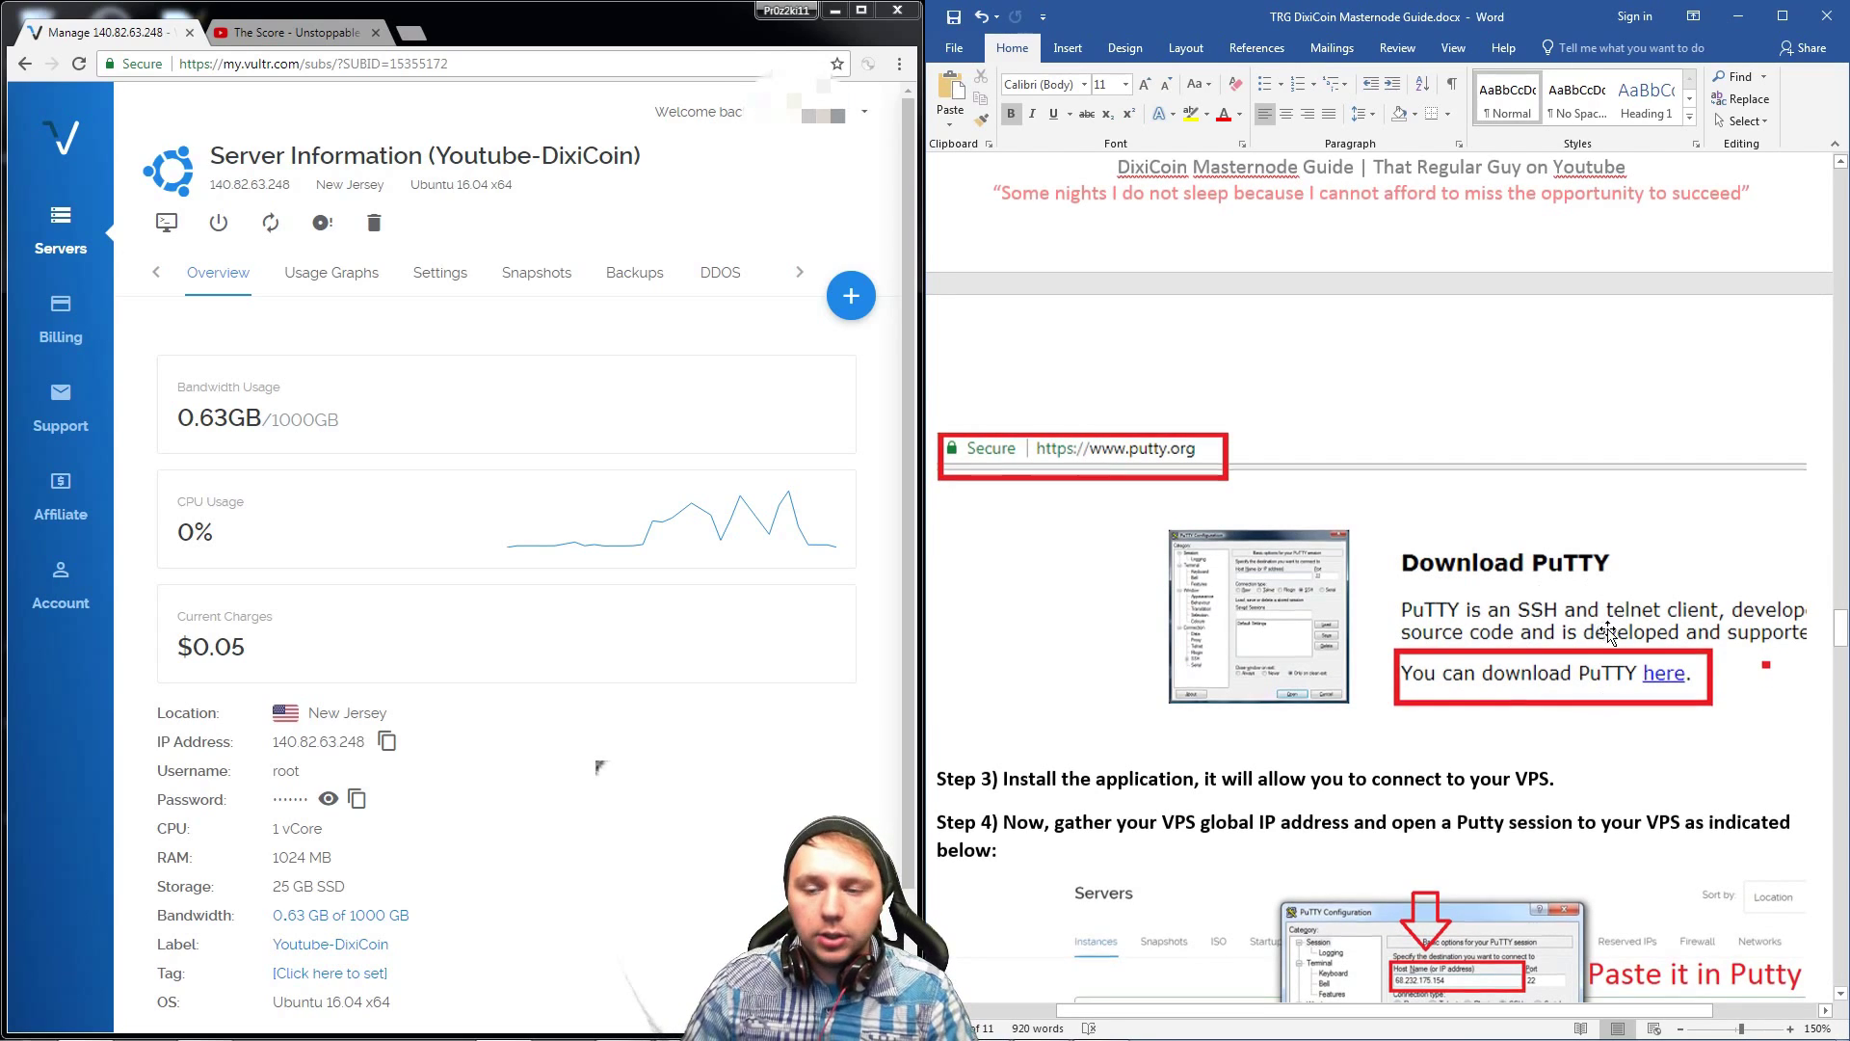
scroll(1602, 633, "down", 2)
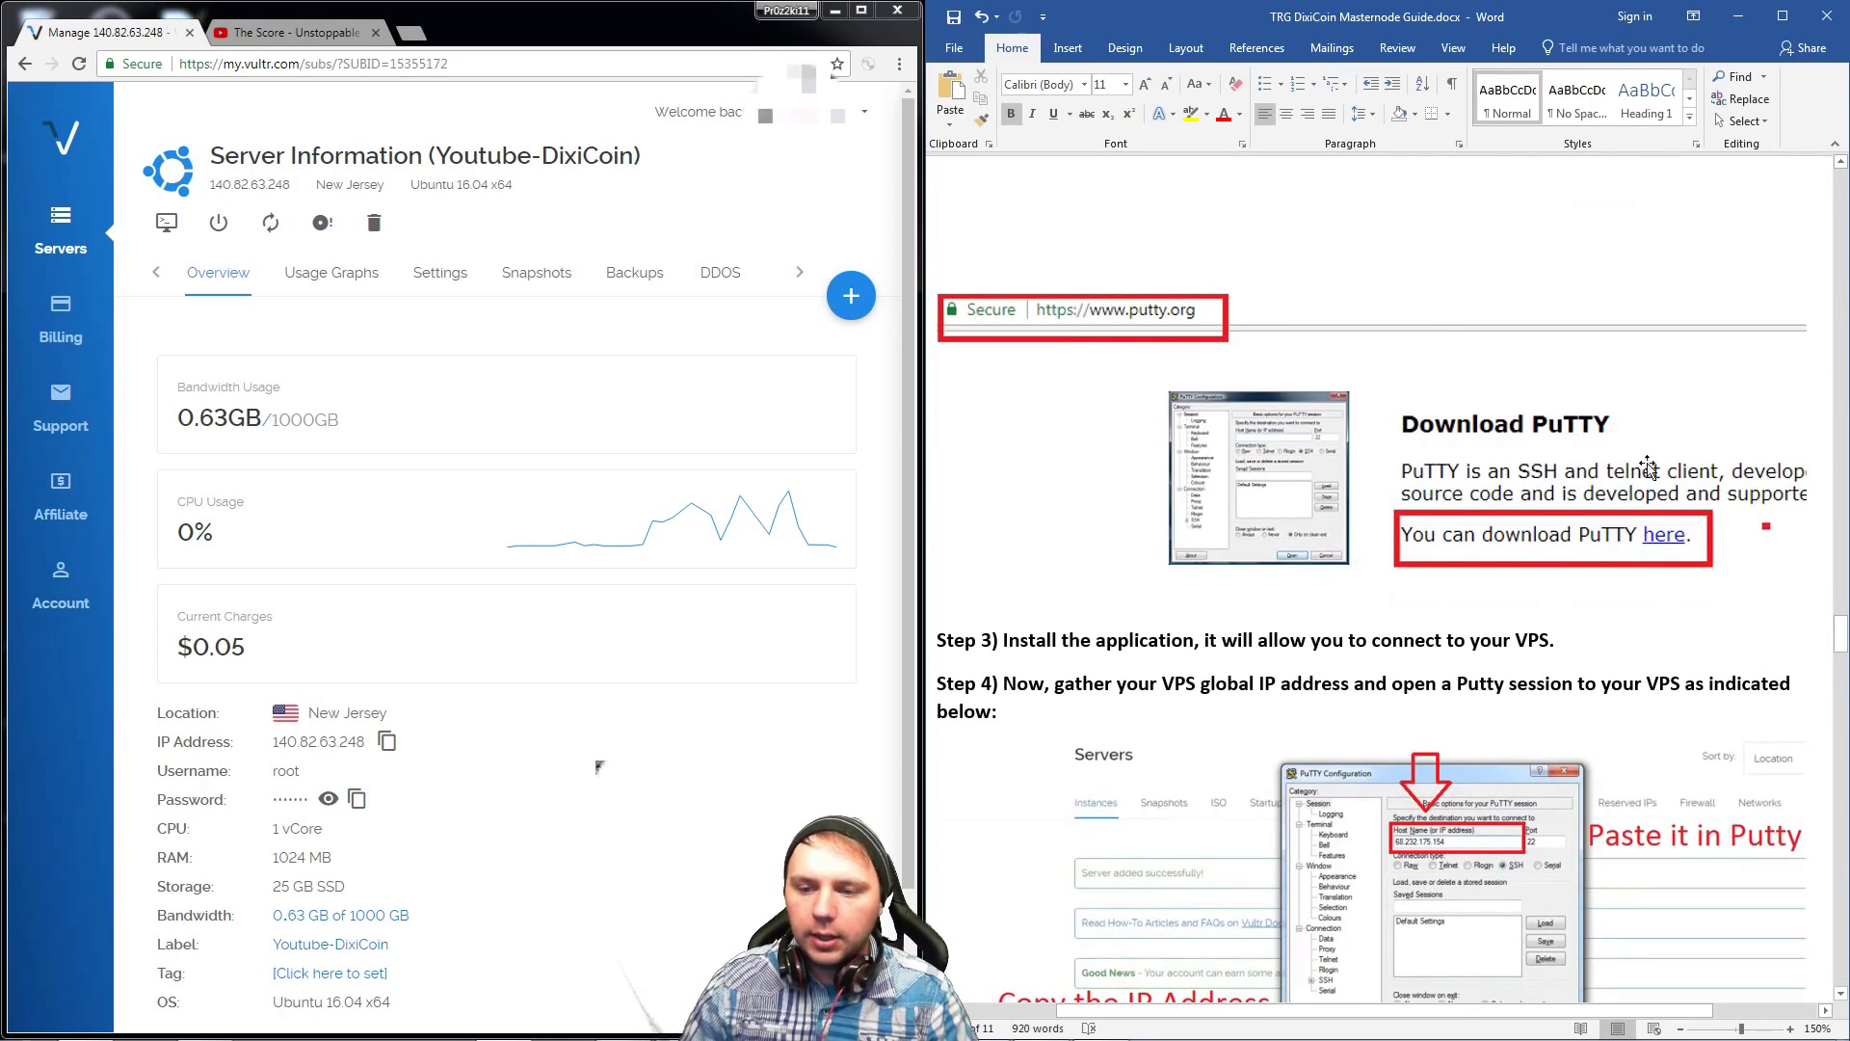
scroll(1614, 549, "down", 1)
scroll(1615, 548, "down", 5)
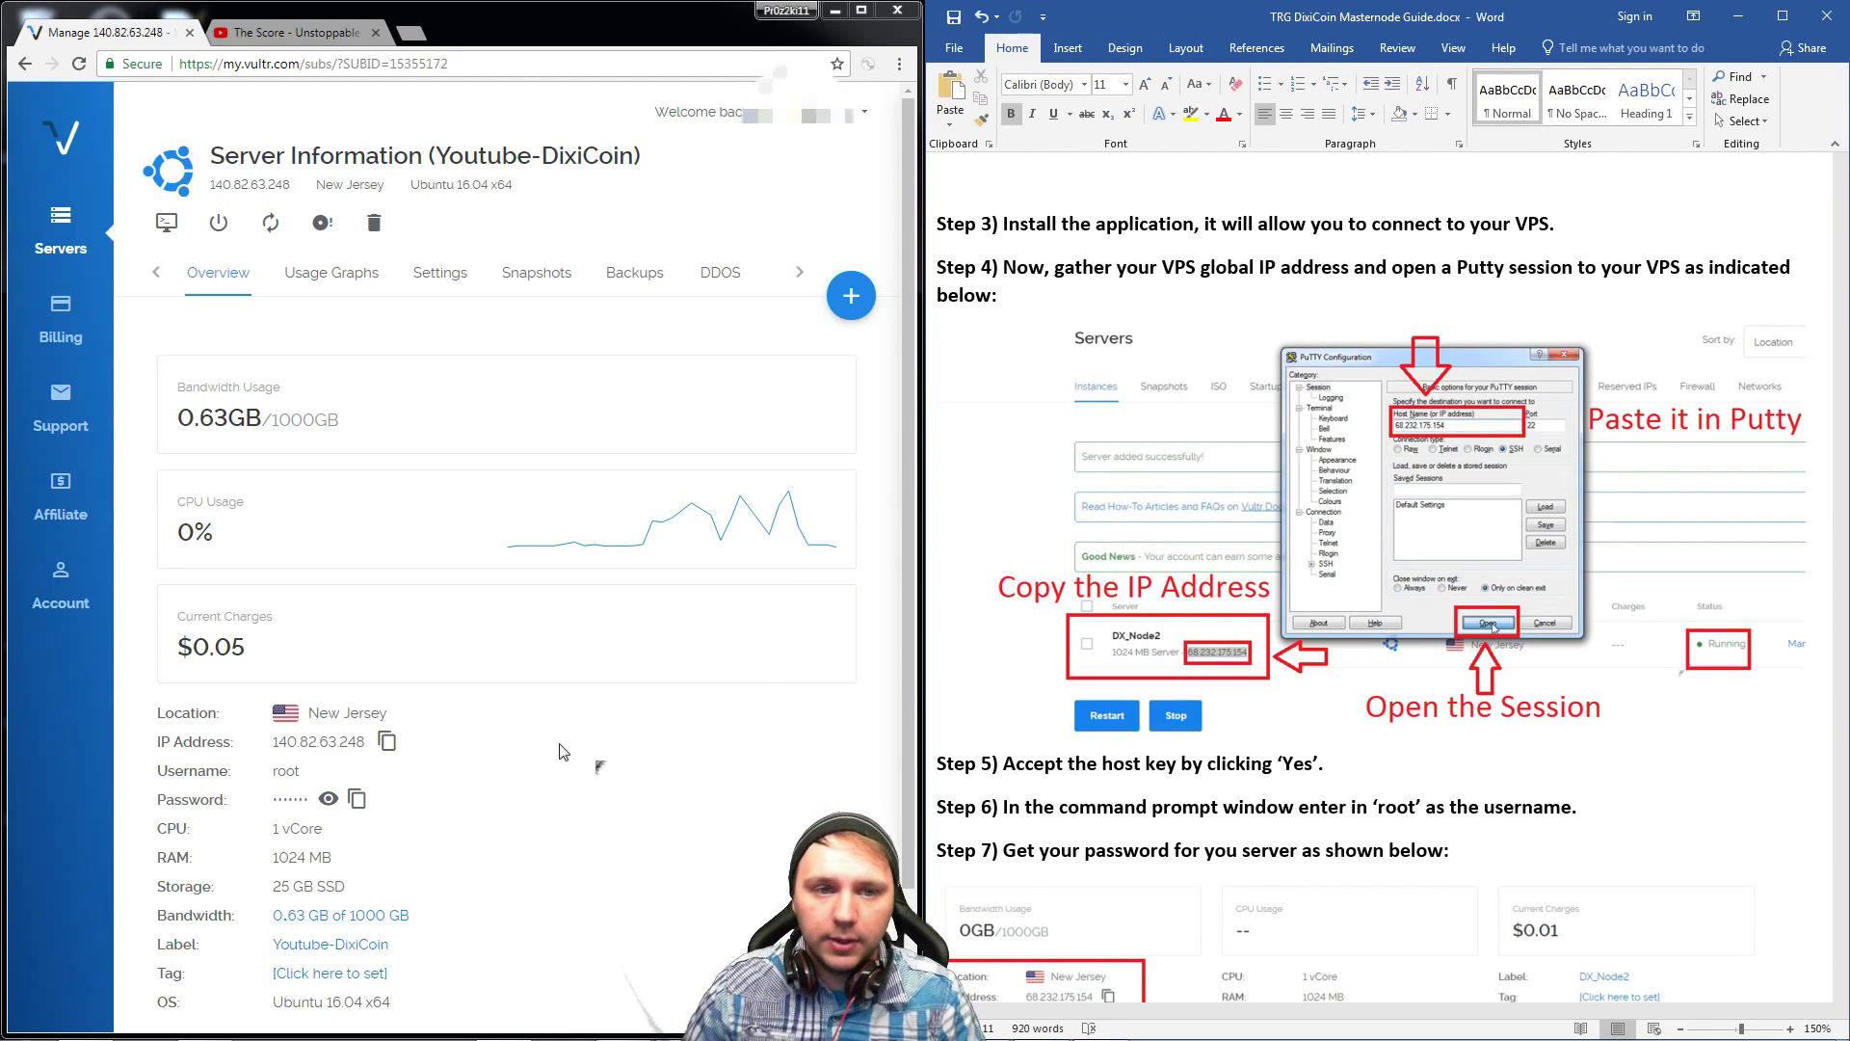
Step: Switch to the Vultr server information page in Chrome
left_click(502, 755)
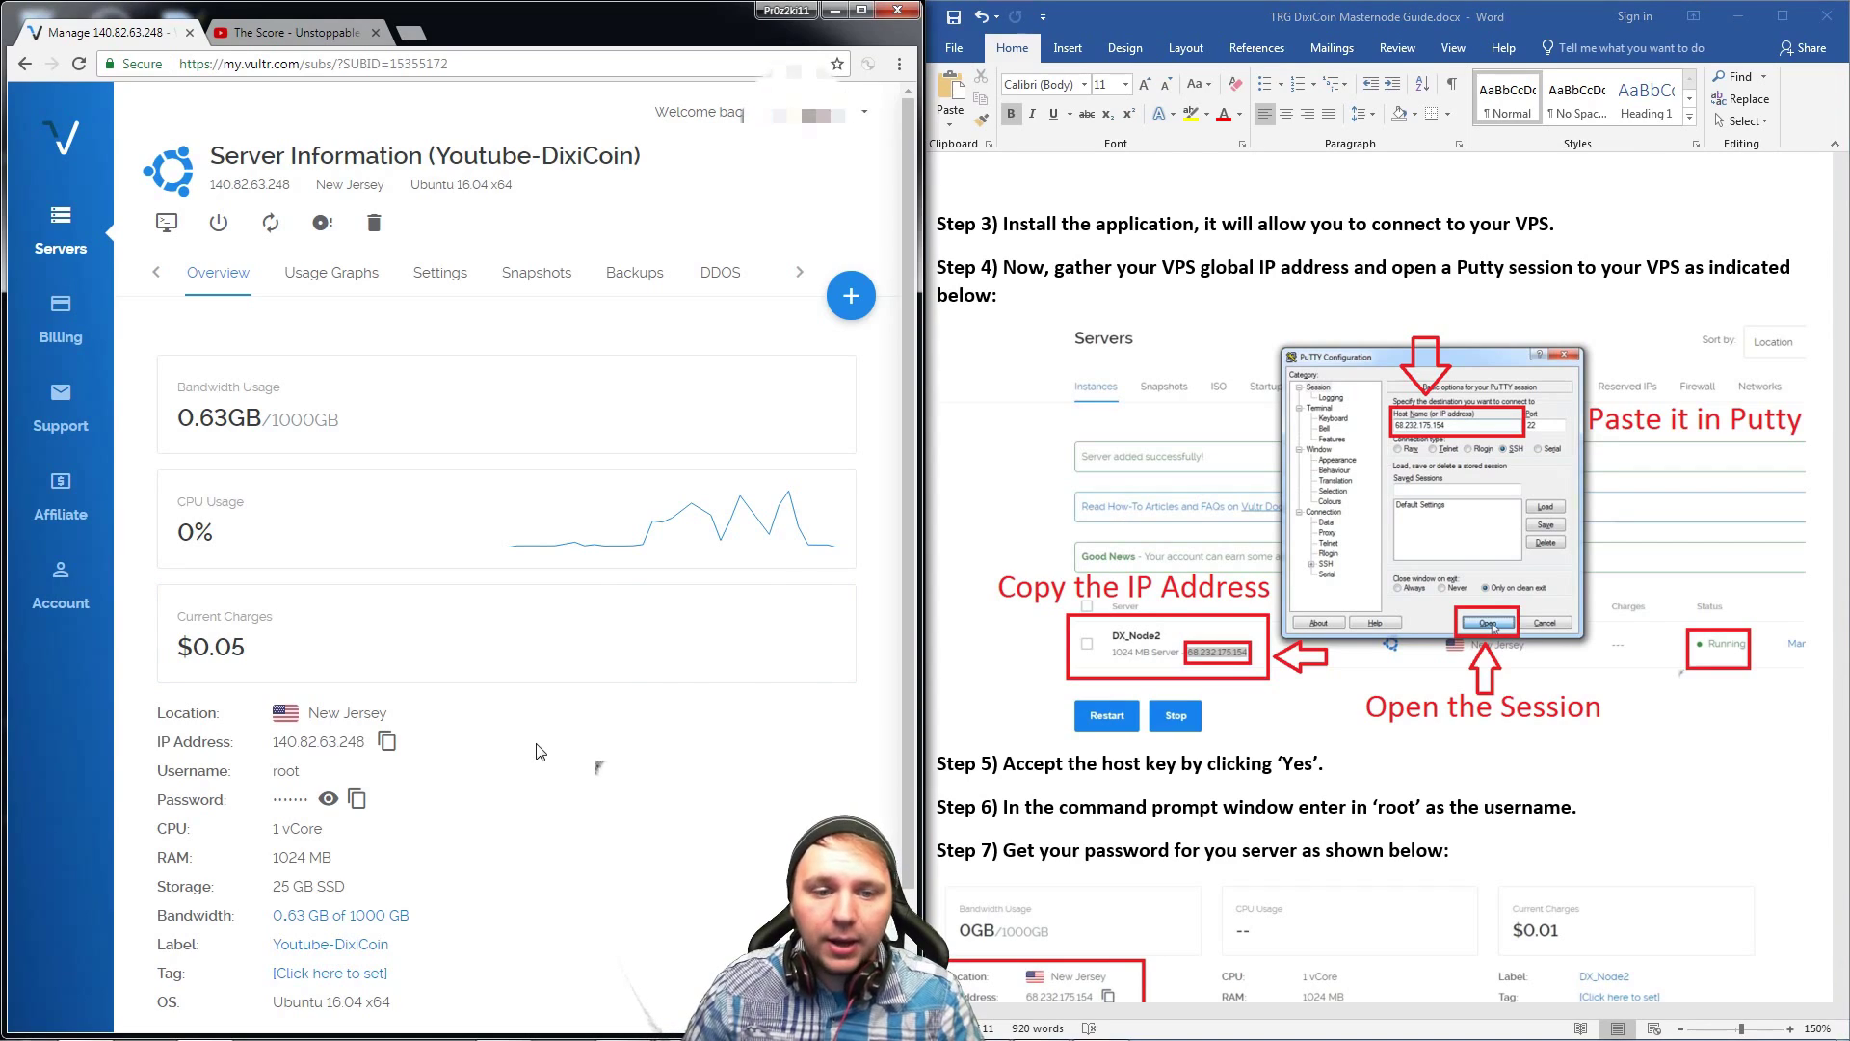
scroll(483, 753, "down", 1)
scroll(478, 748, "up", 1)
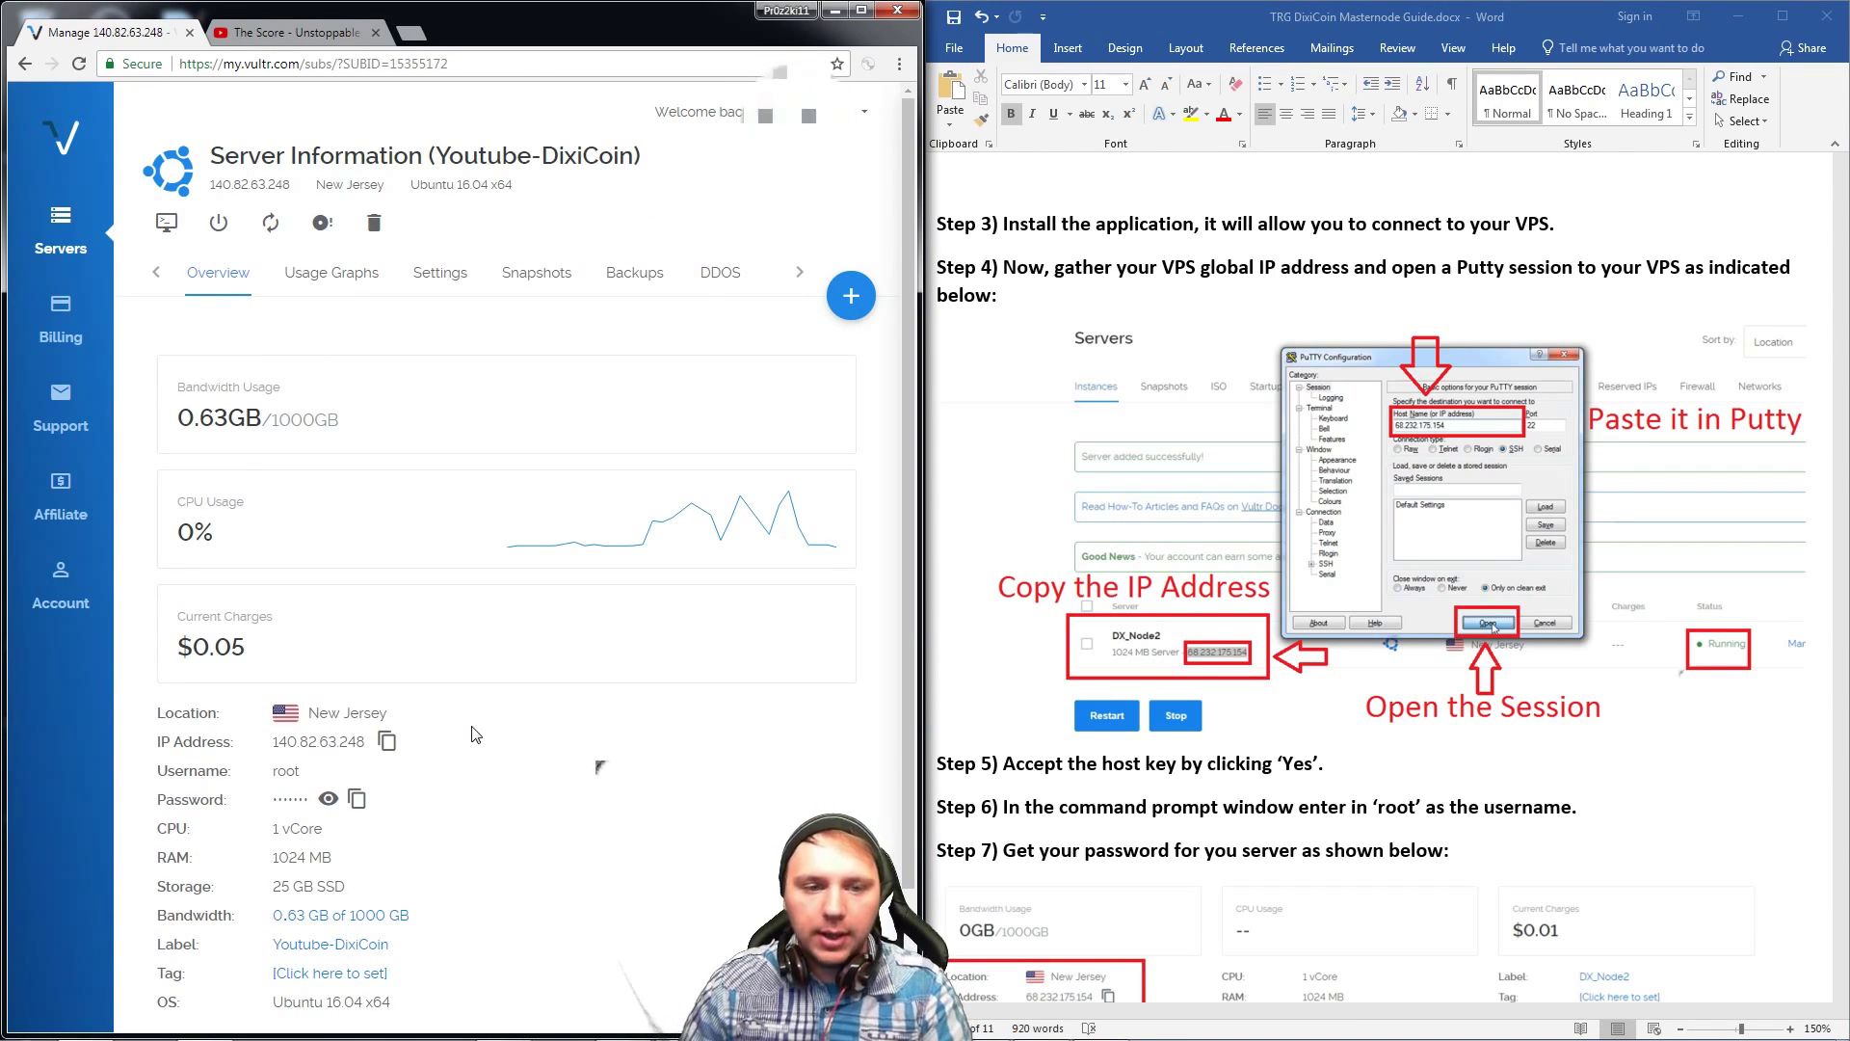
scroll(487, 742, "down", 2)
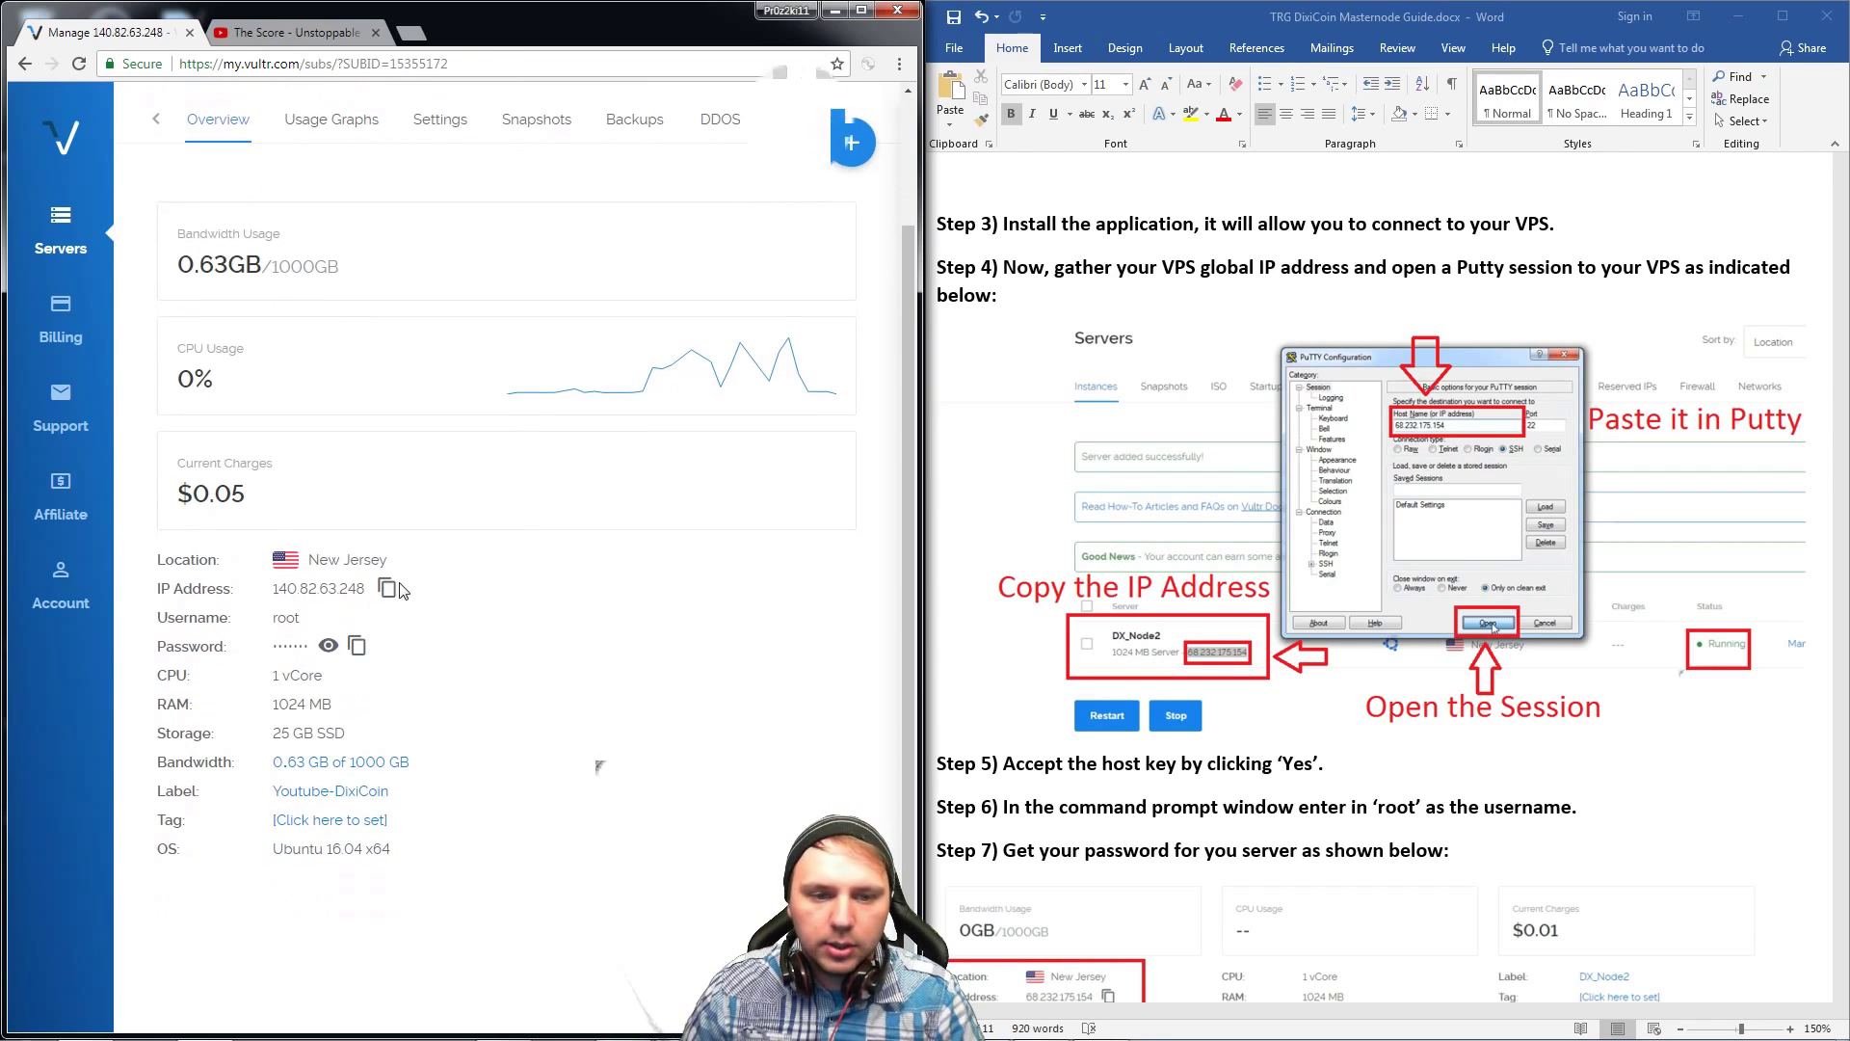
Step: Load the saved Youtube-server session in PuTTY, connect to 140.82.63.248 and accept the host key
left_click(388, 590)
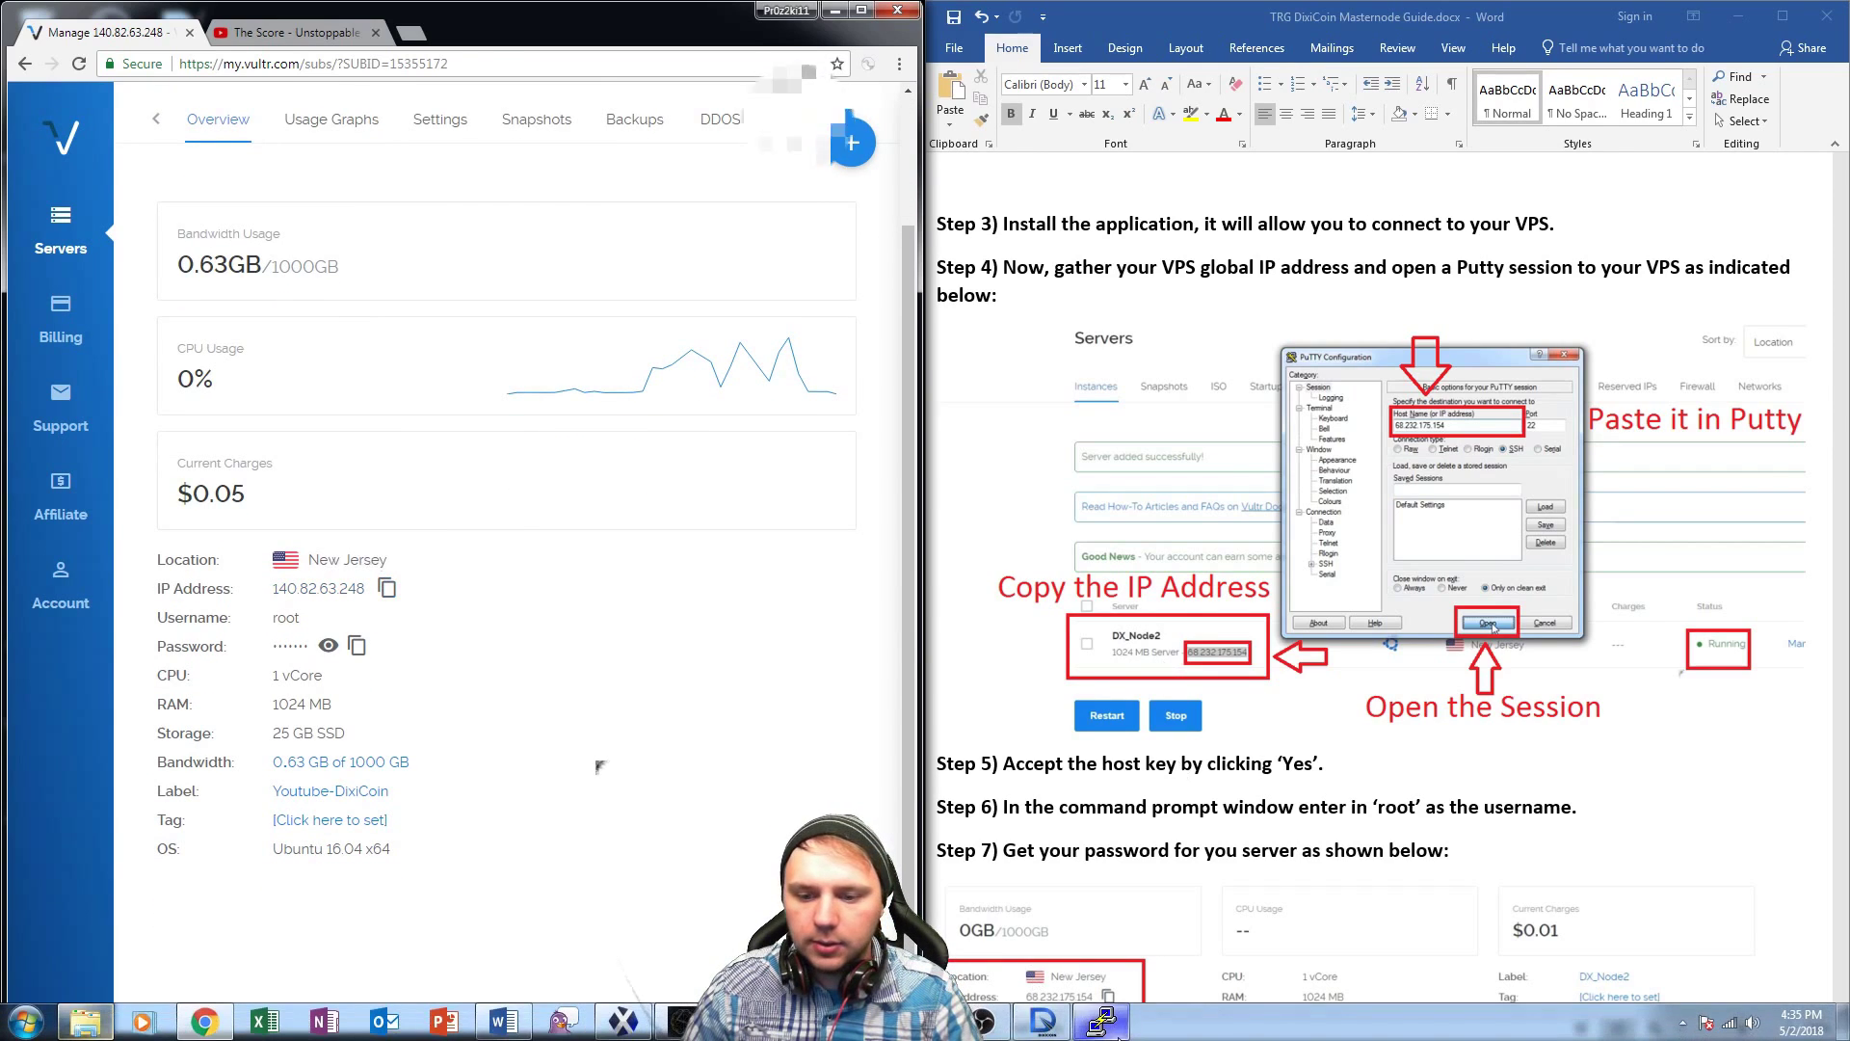
left_click(1103, 1029)
left_click_drag(1156, 363, 857, 363)
left_click(1086, 575)
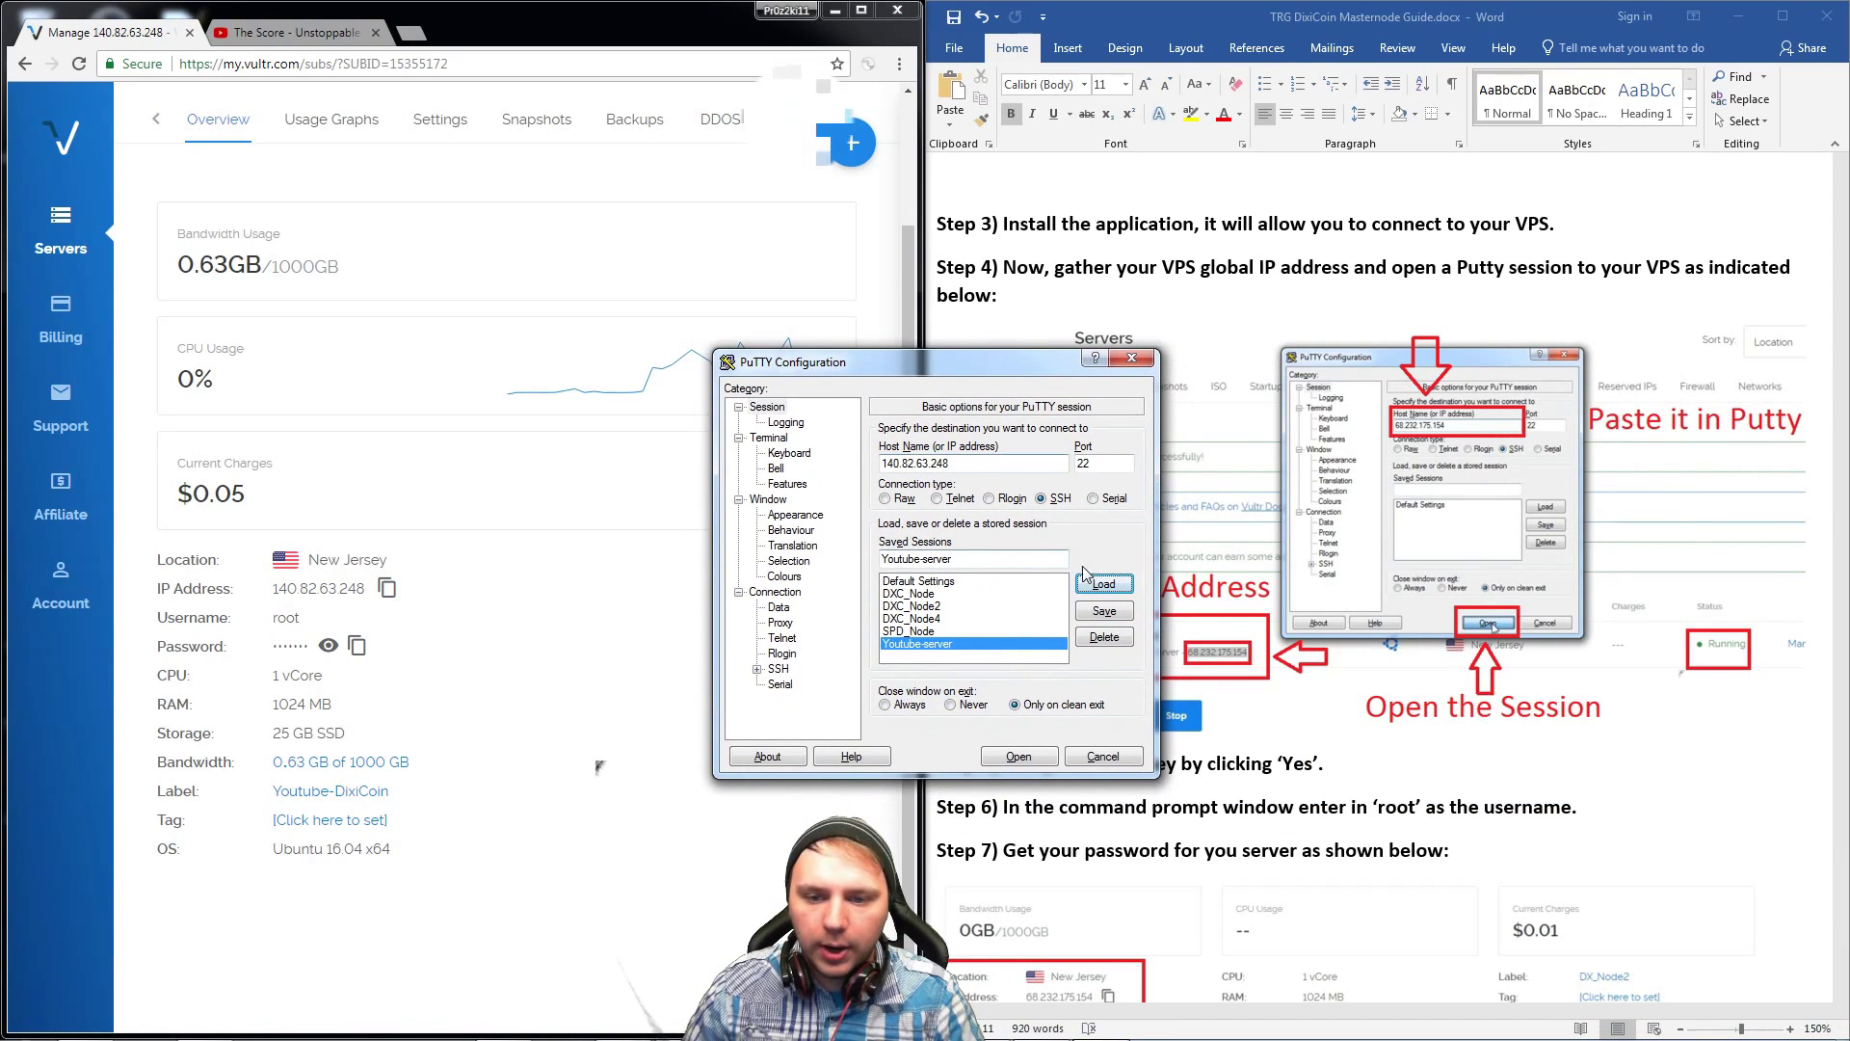
left_click(1031, 757)
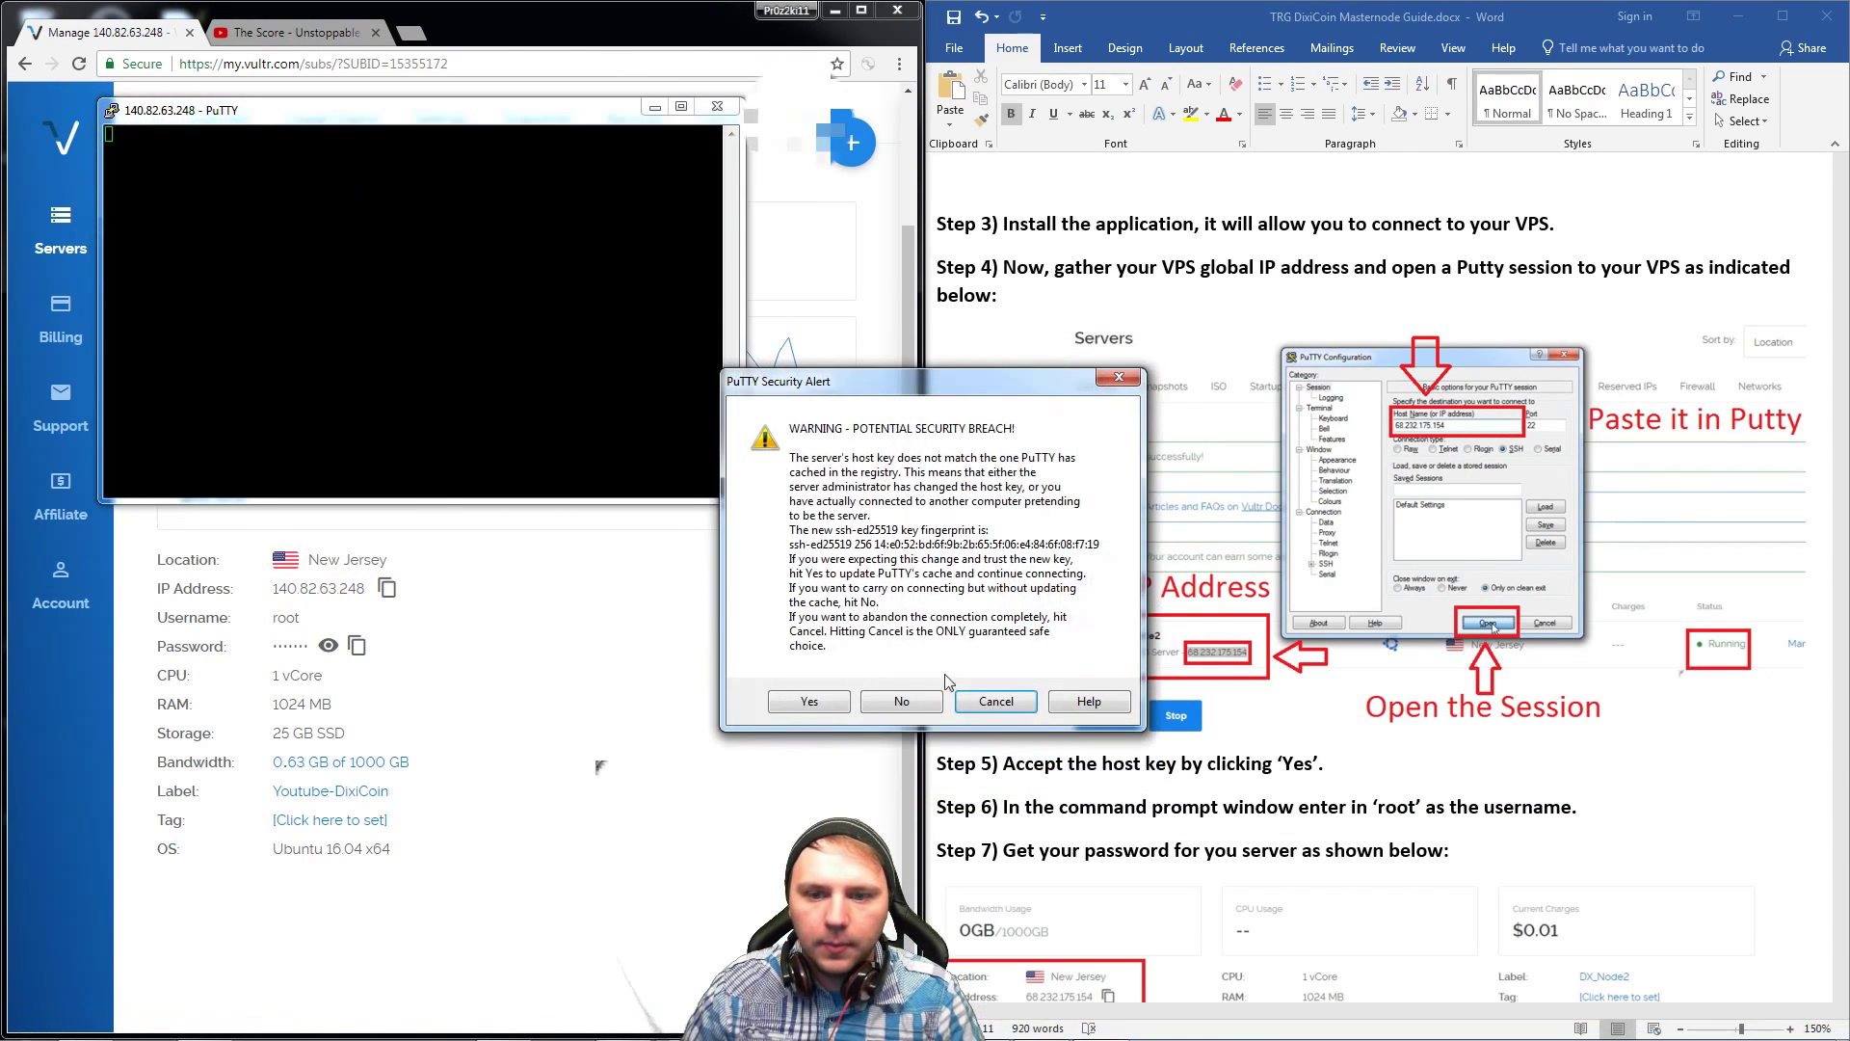
left_click(809, 701)
left_click_drag(287, 114, 1233, 263)
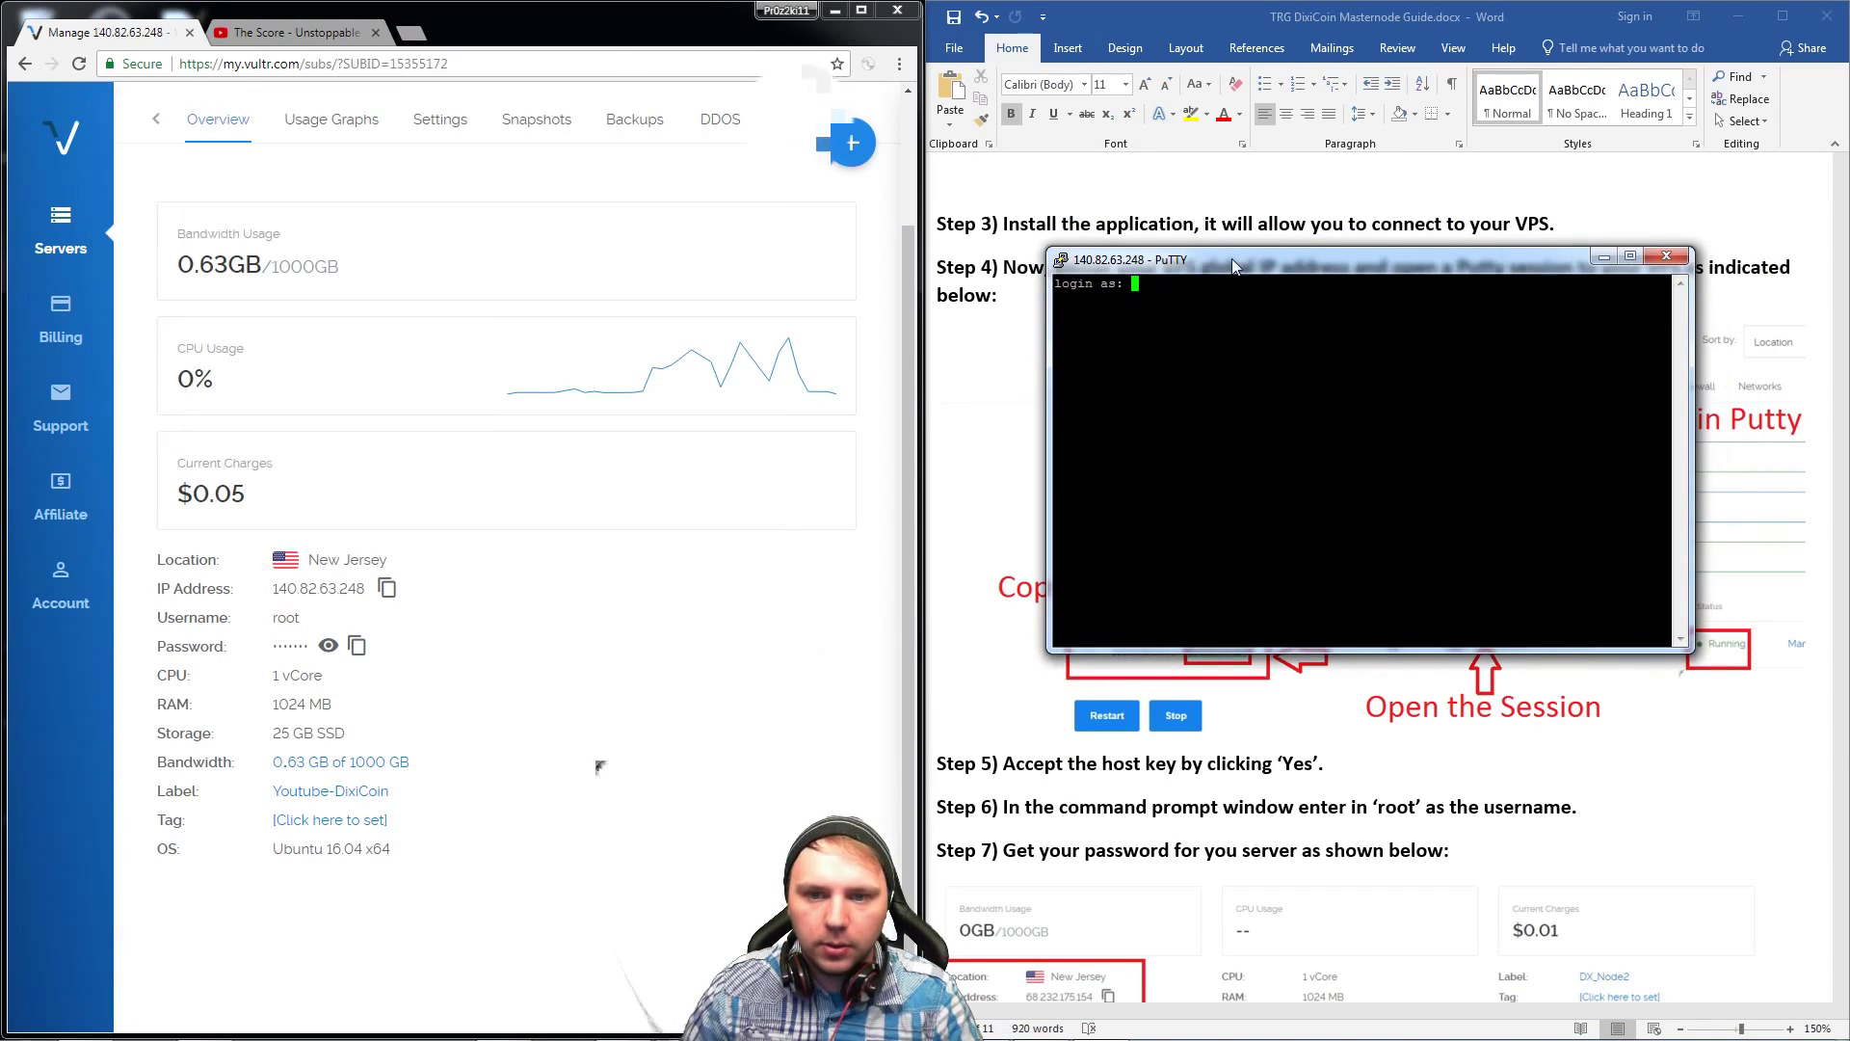
Step: Log in as root using the root password copied from the Vultr page
type("root")
key("Return")
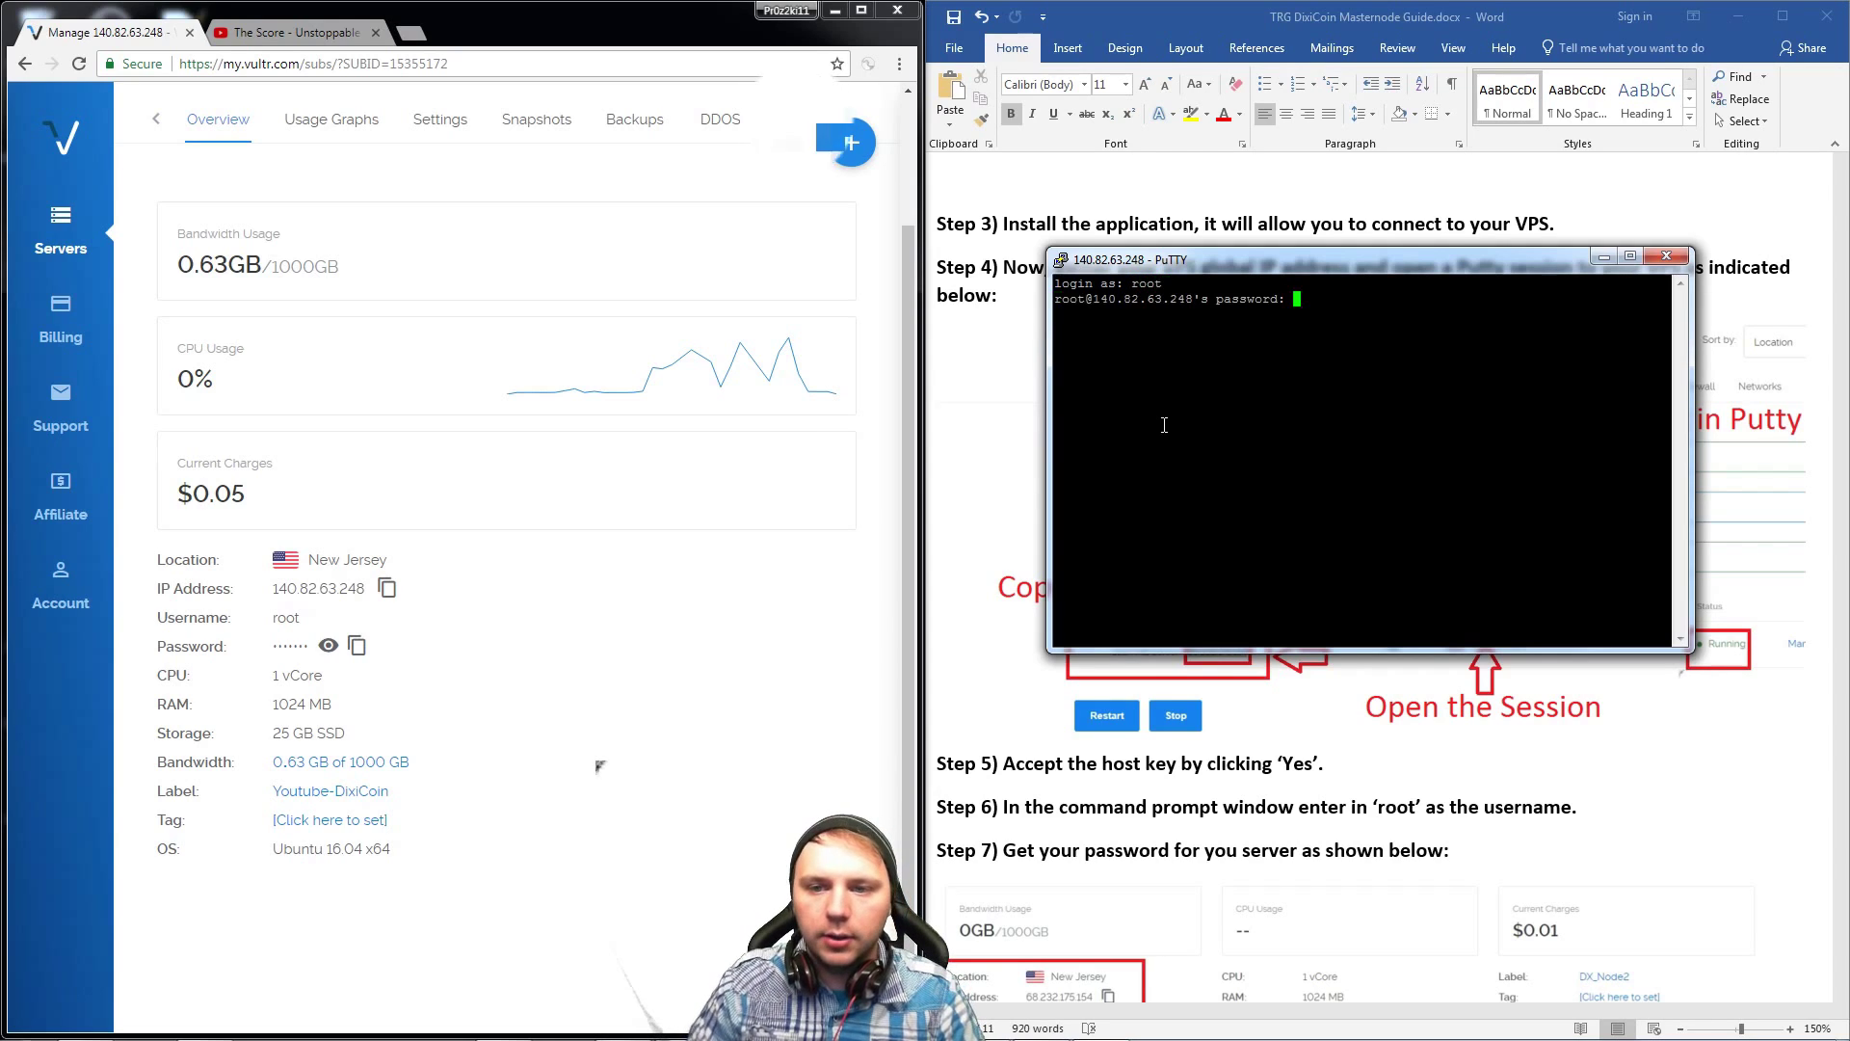
left_click(356, 646)
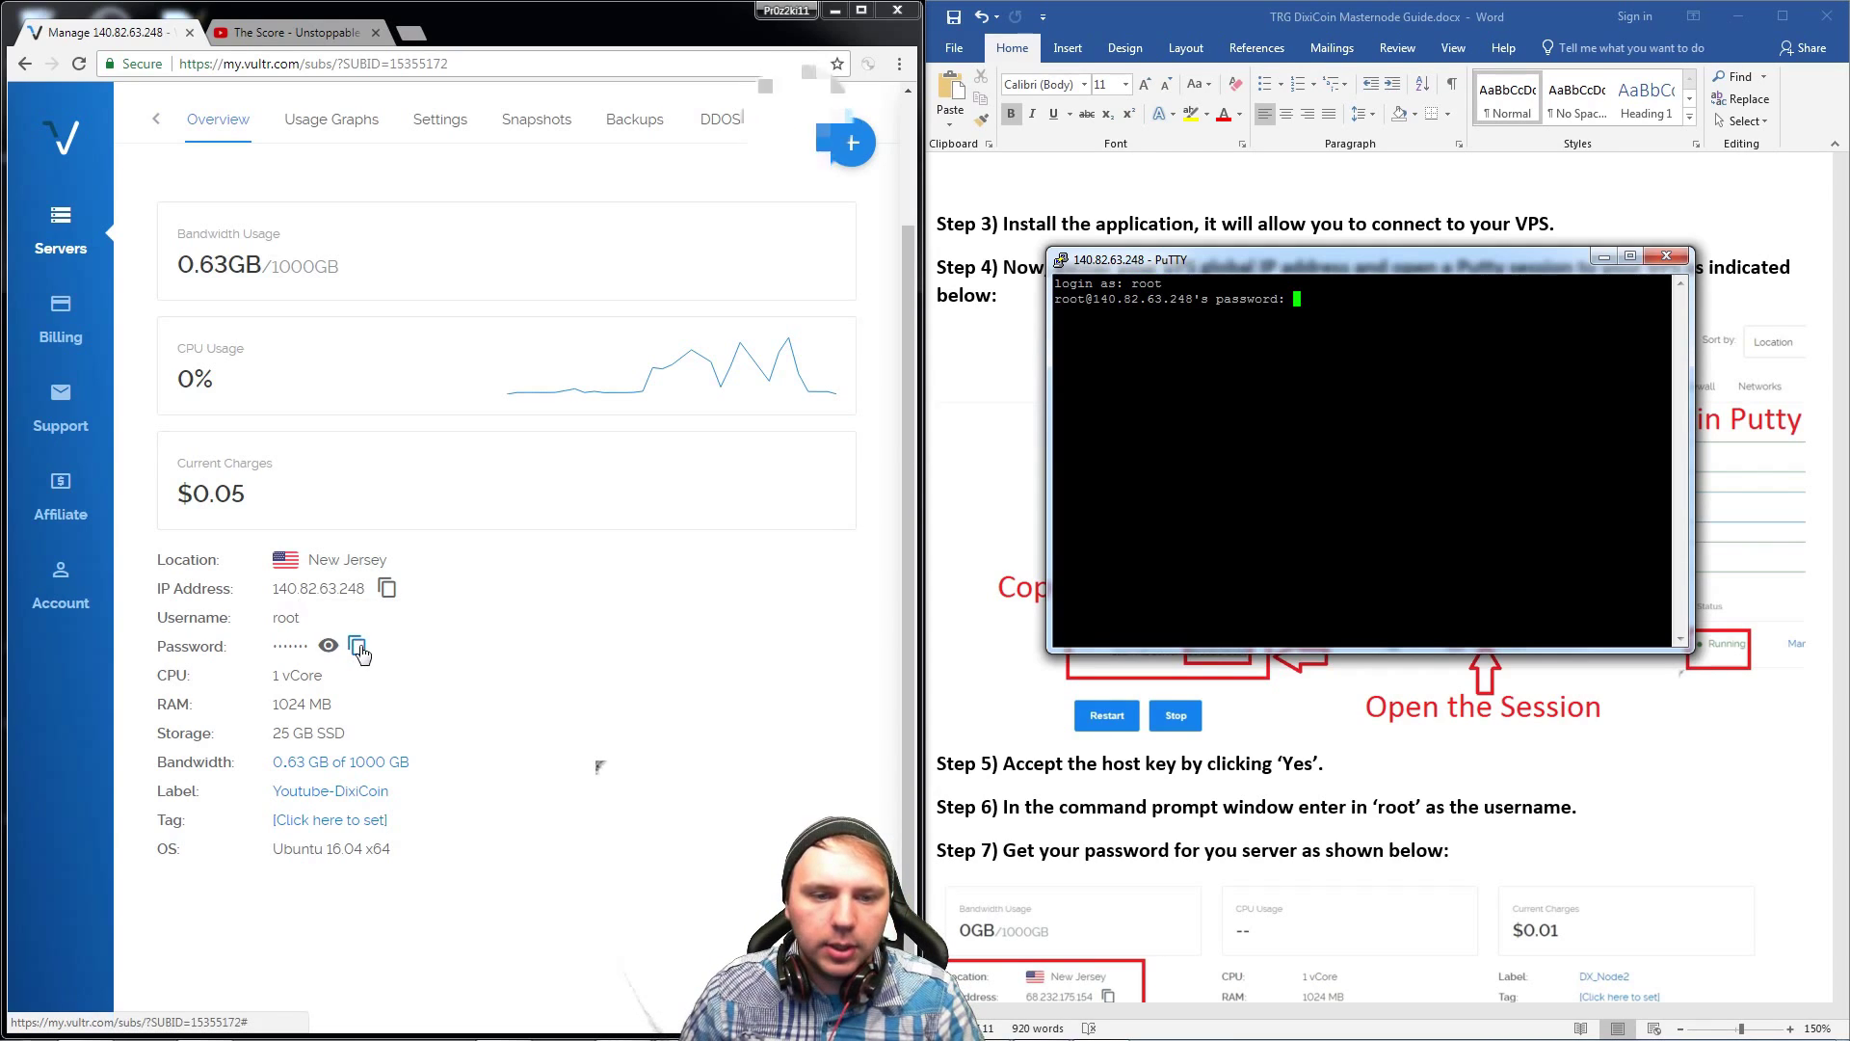
left_click(1230, 405)
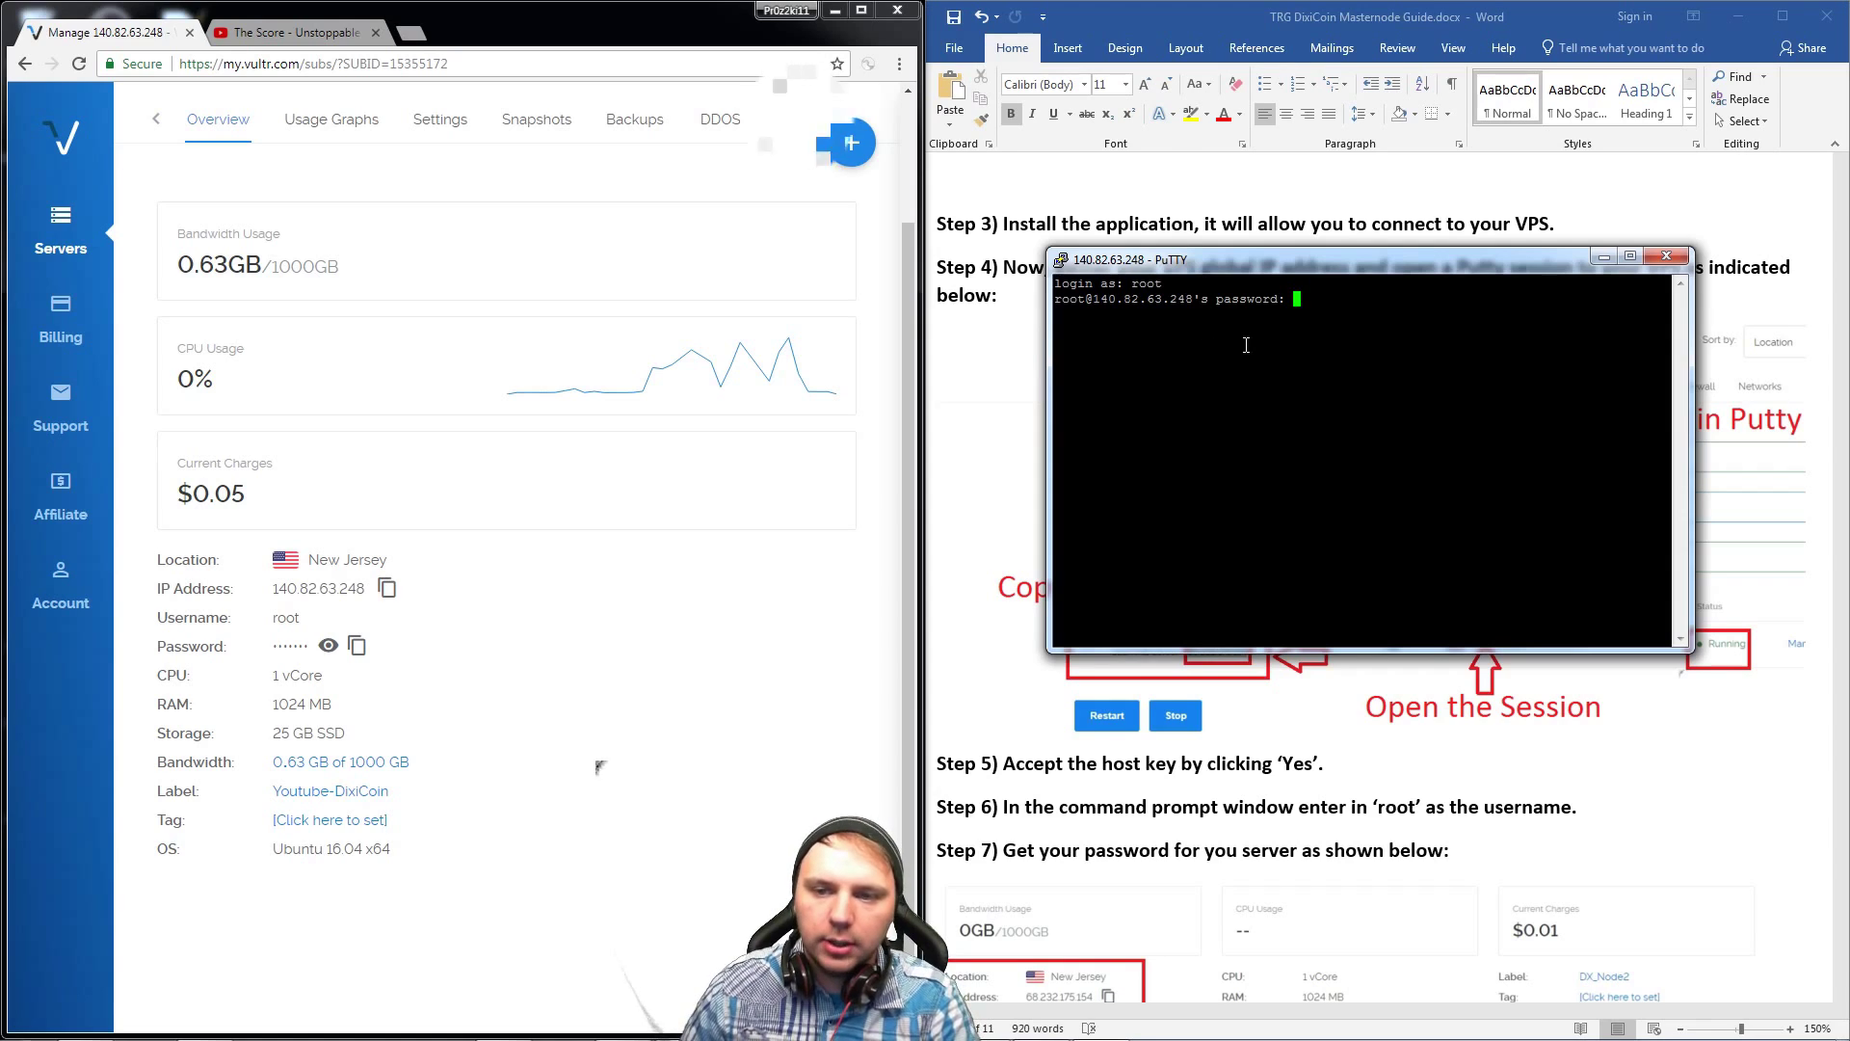
key("Return")
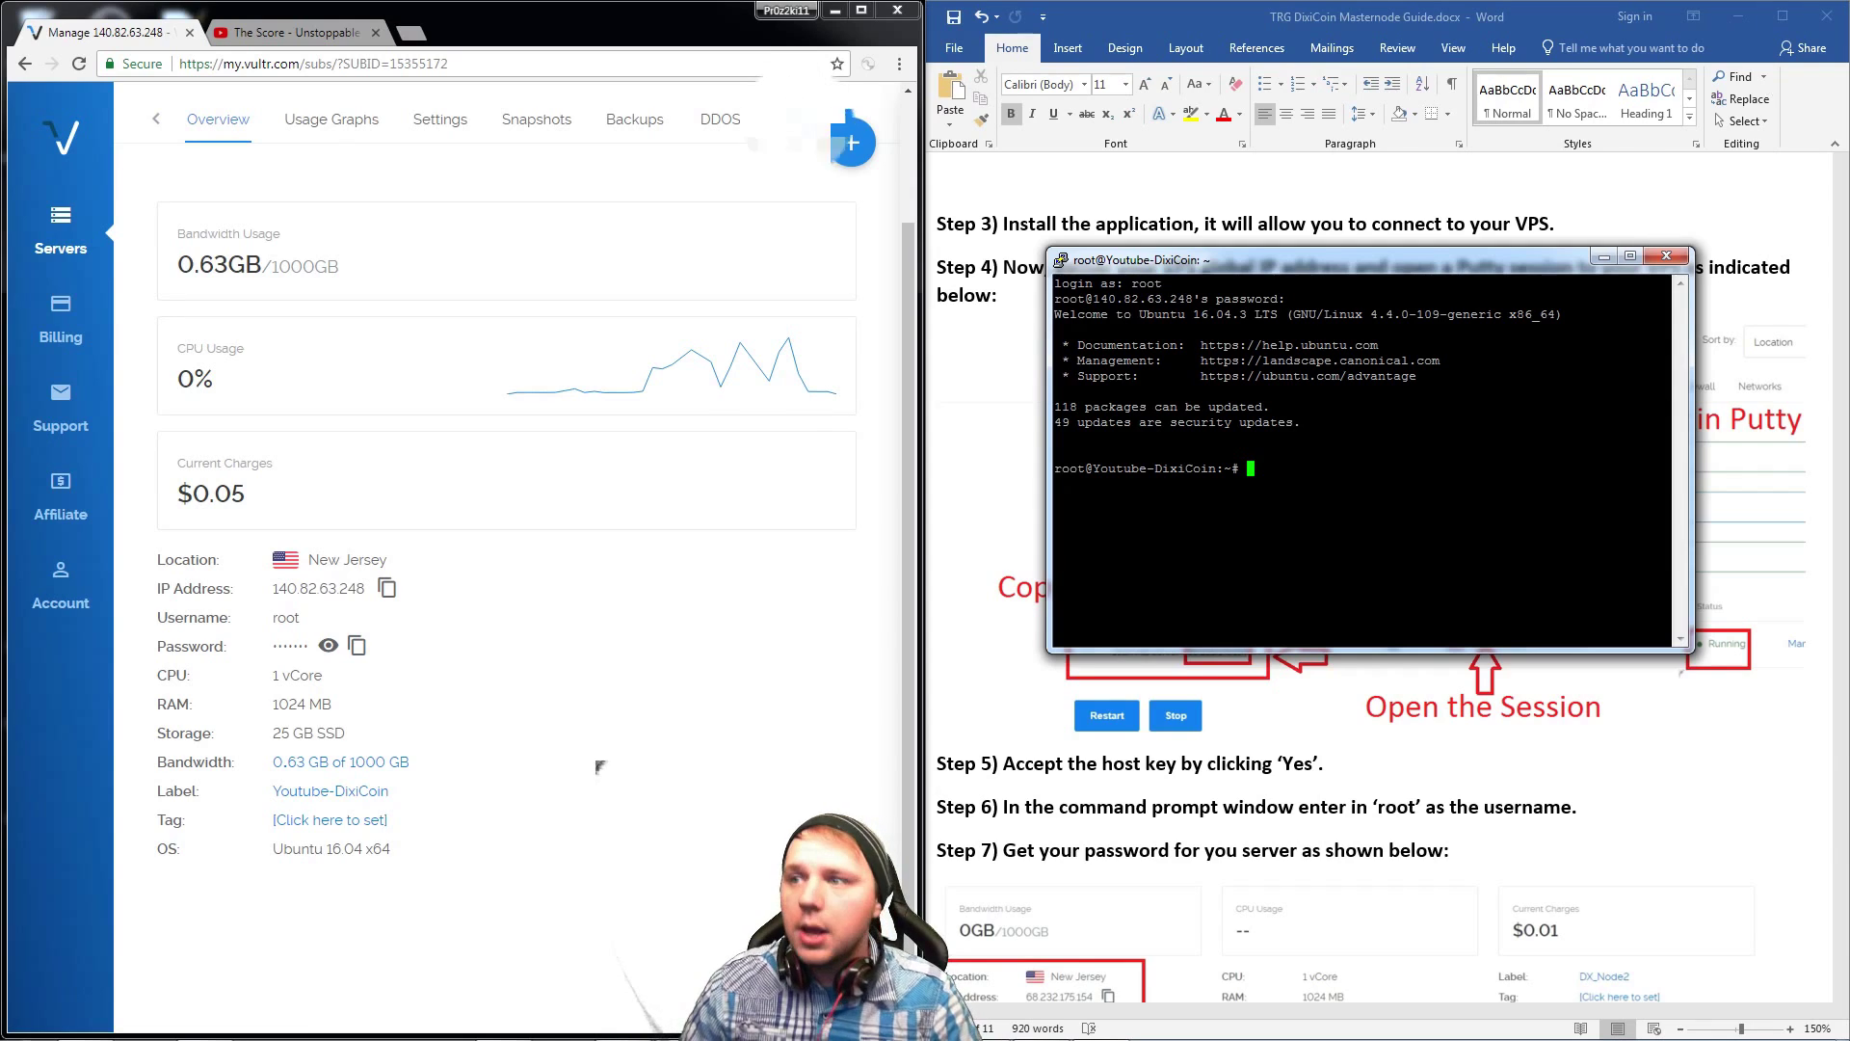
Step: Paste and run the guide's wget command to download Masternode_Setup.sh, then snap PuTTY to the left half
left_click_drag(1312, 271, 450, 275)
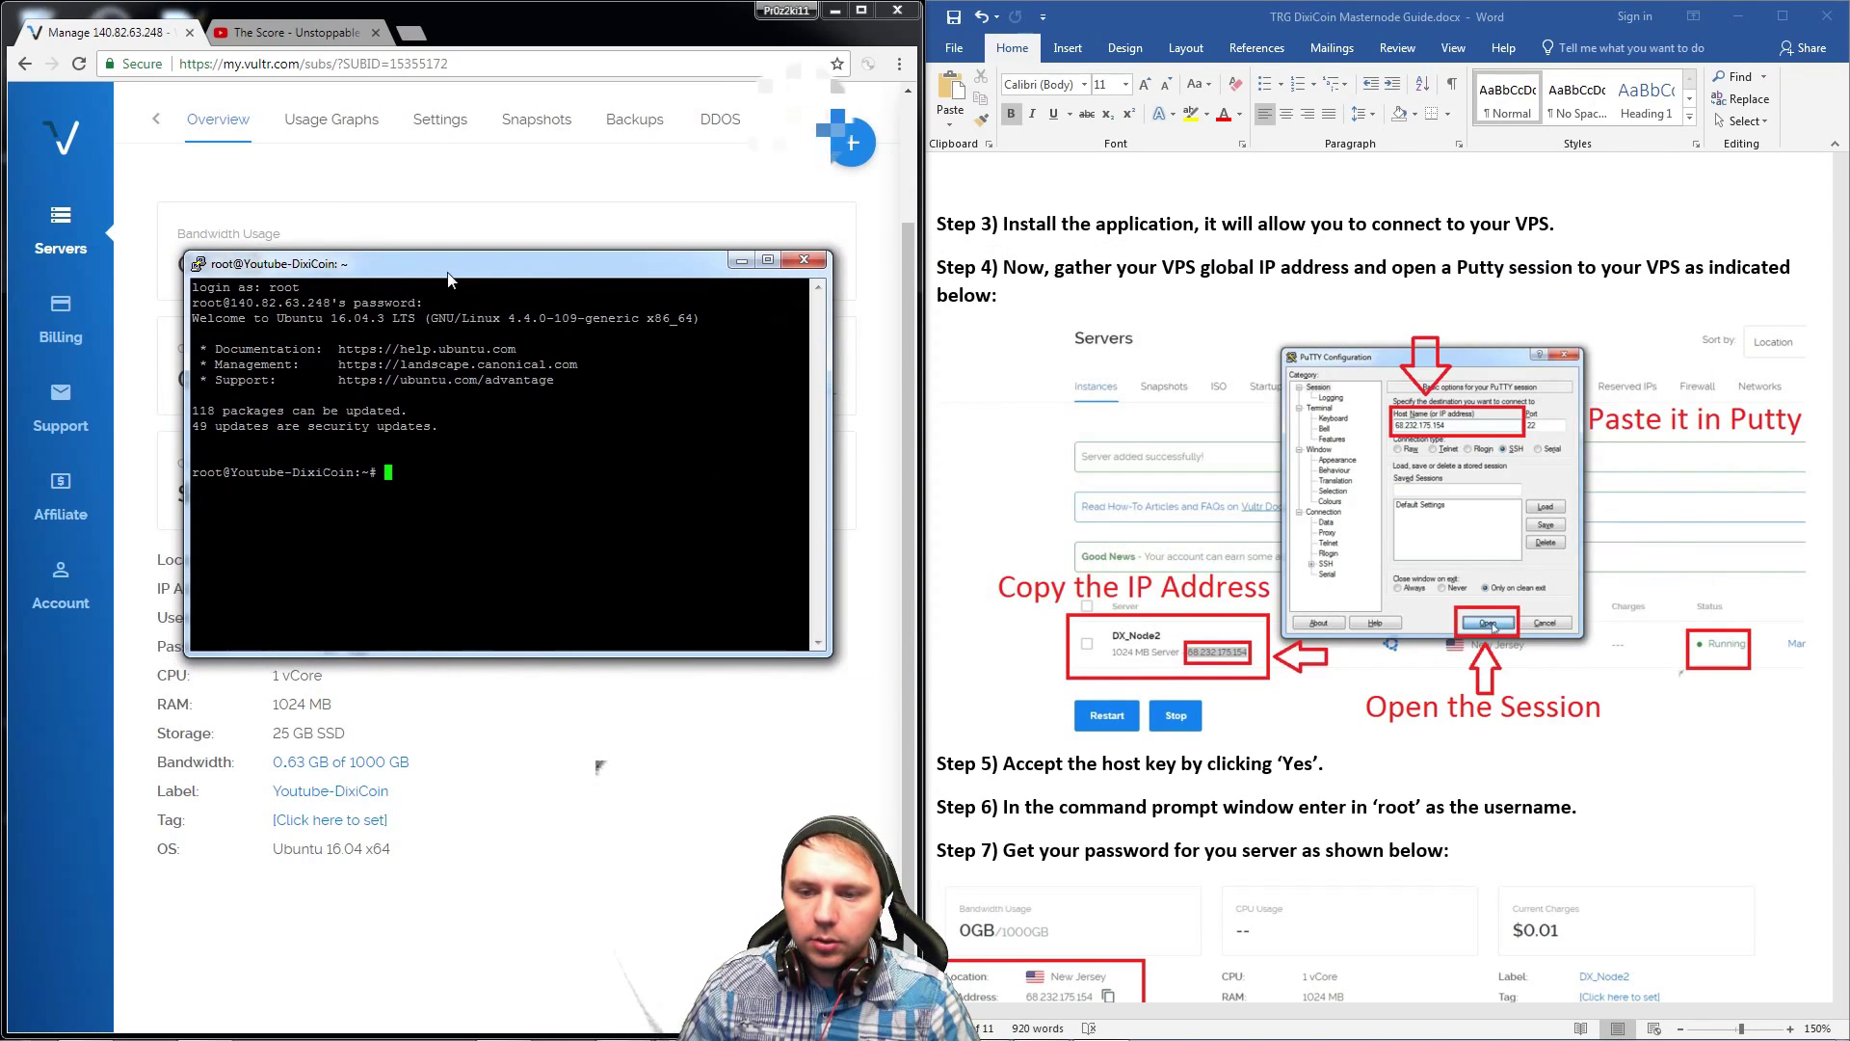
left_click(1388, 764)
scroll(1388, 764, "down", 10)
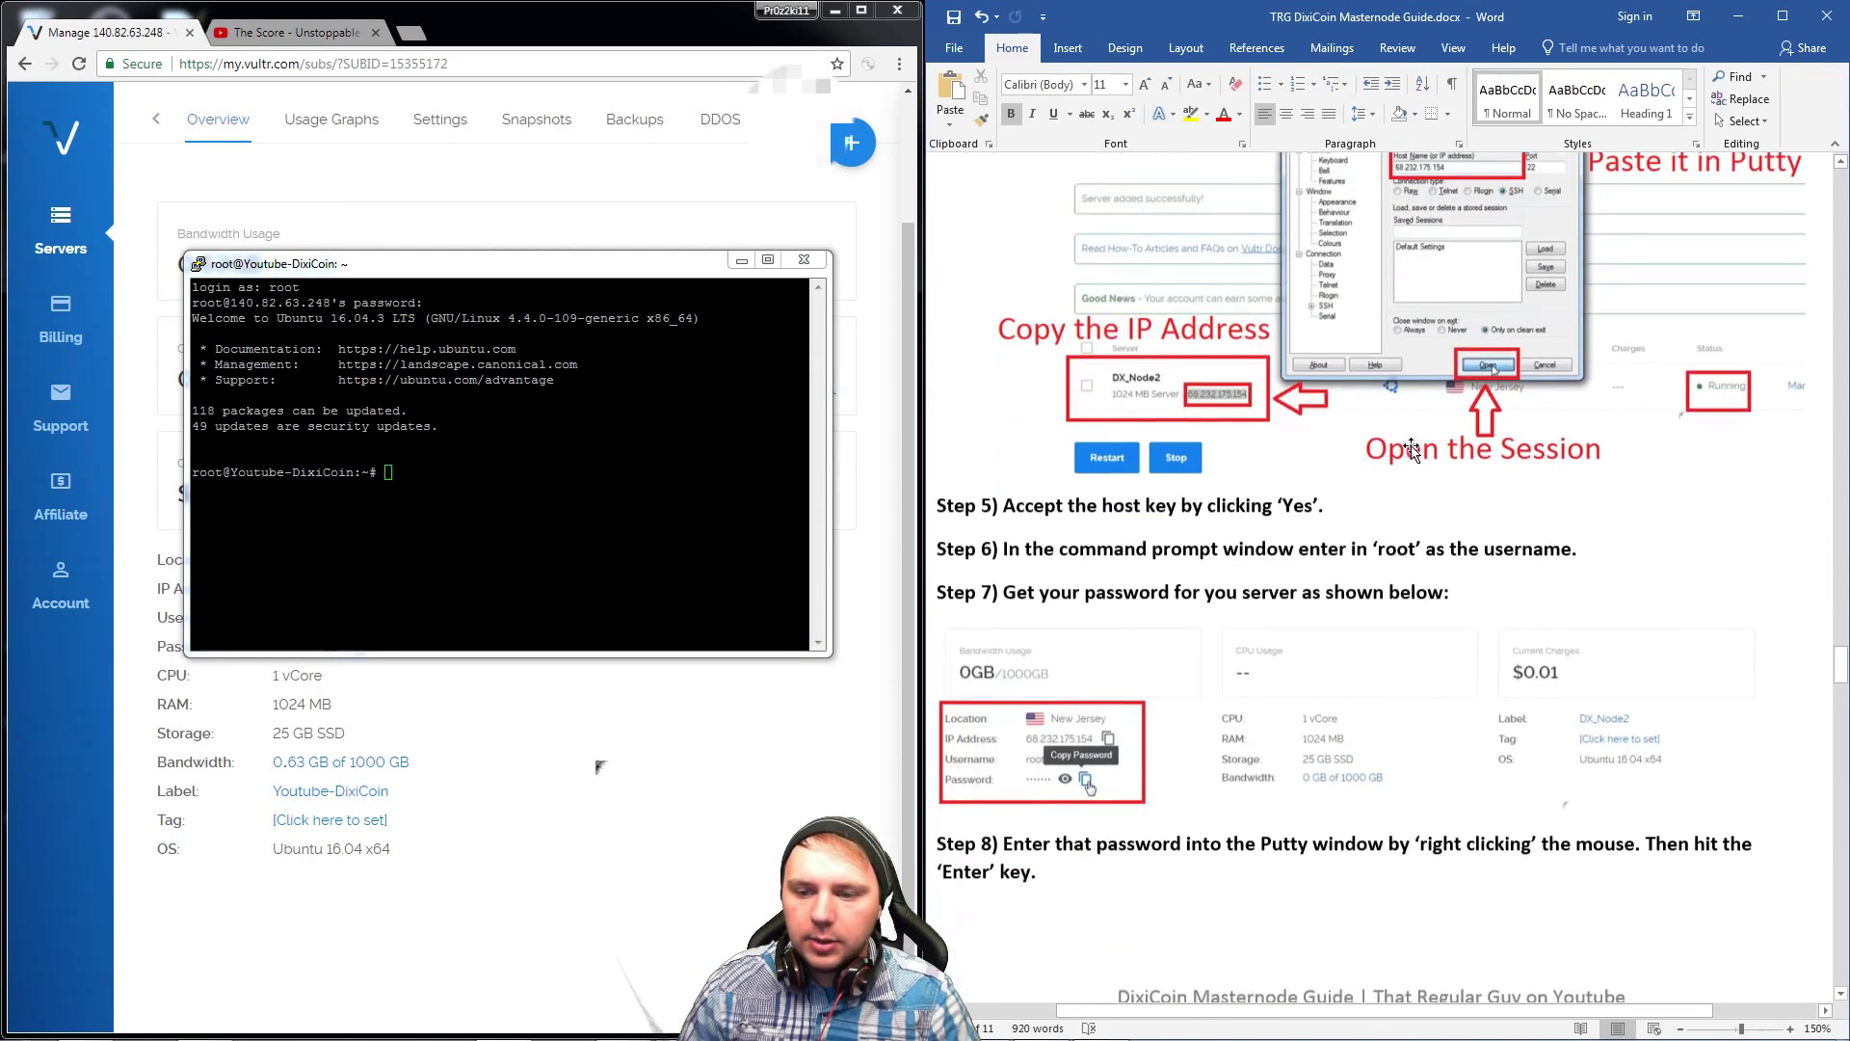
scroll(1416, 453, "down", 3)
left_click_drag(1135, 663, 938, 607)
key("super+c")
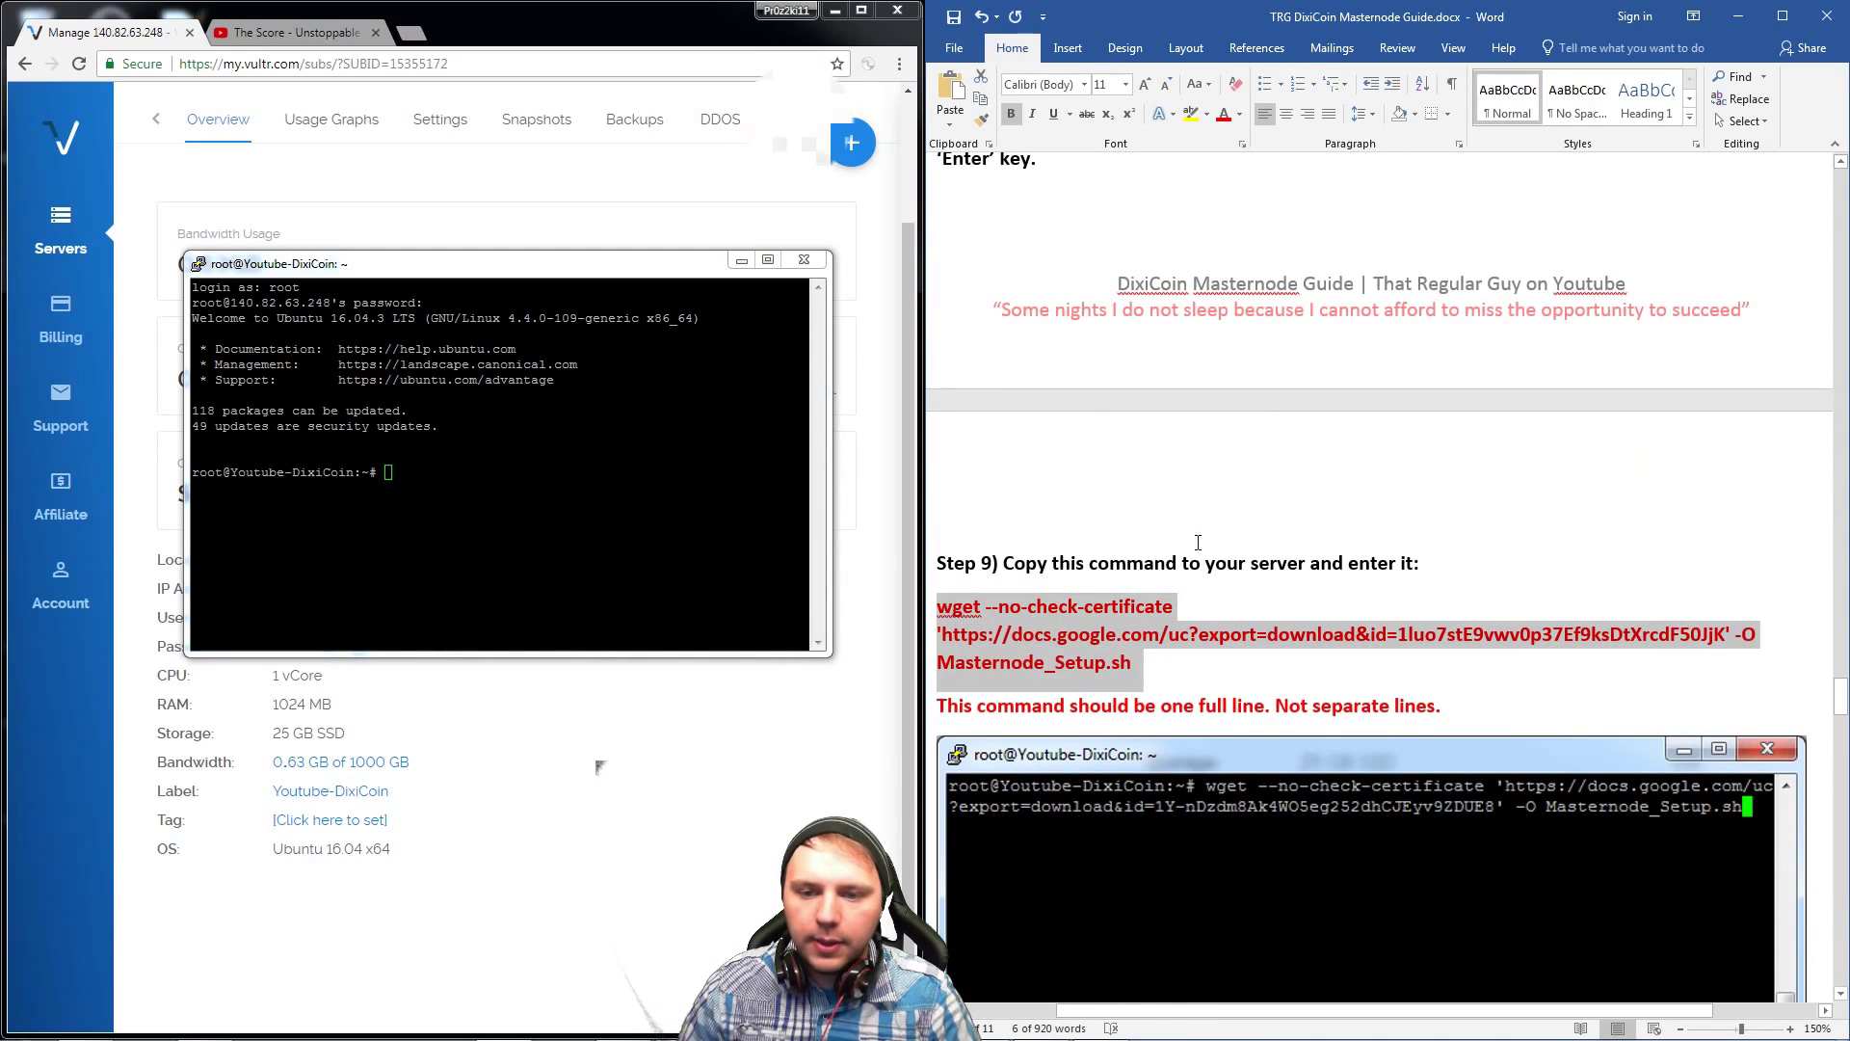
left_click(577, 464)
right_click(577, 464)
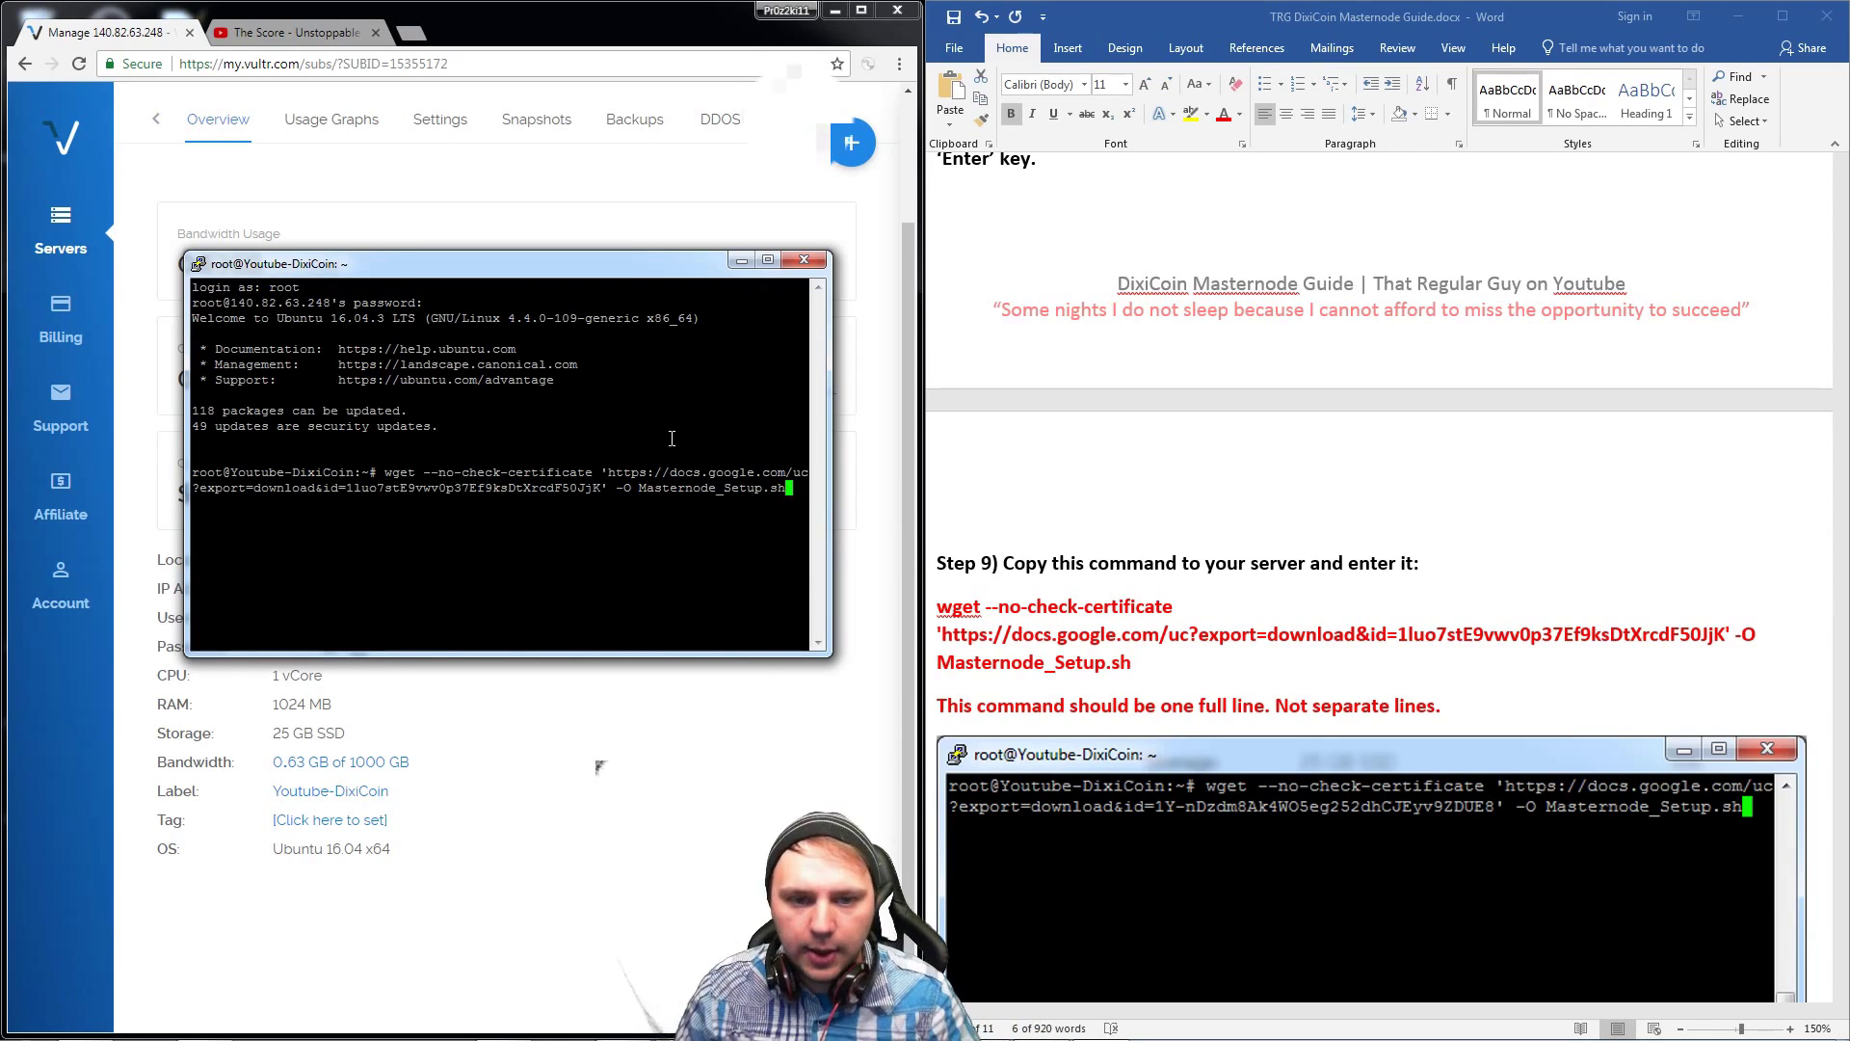
key("Return")
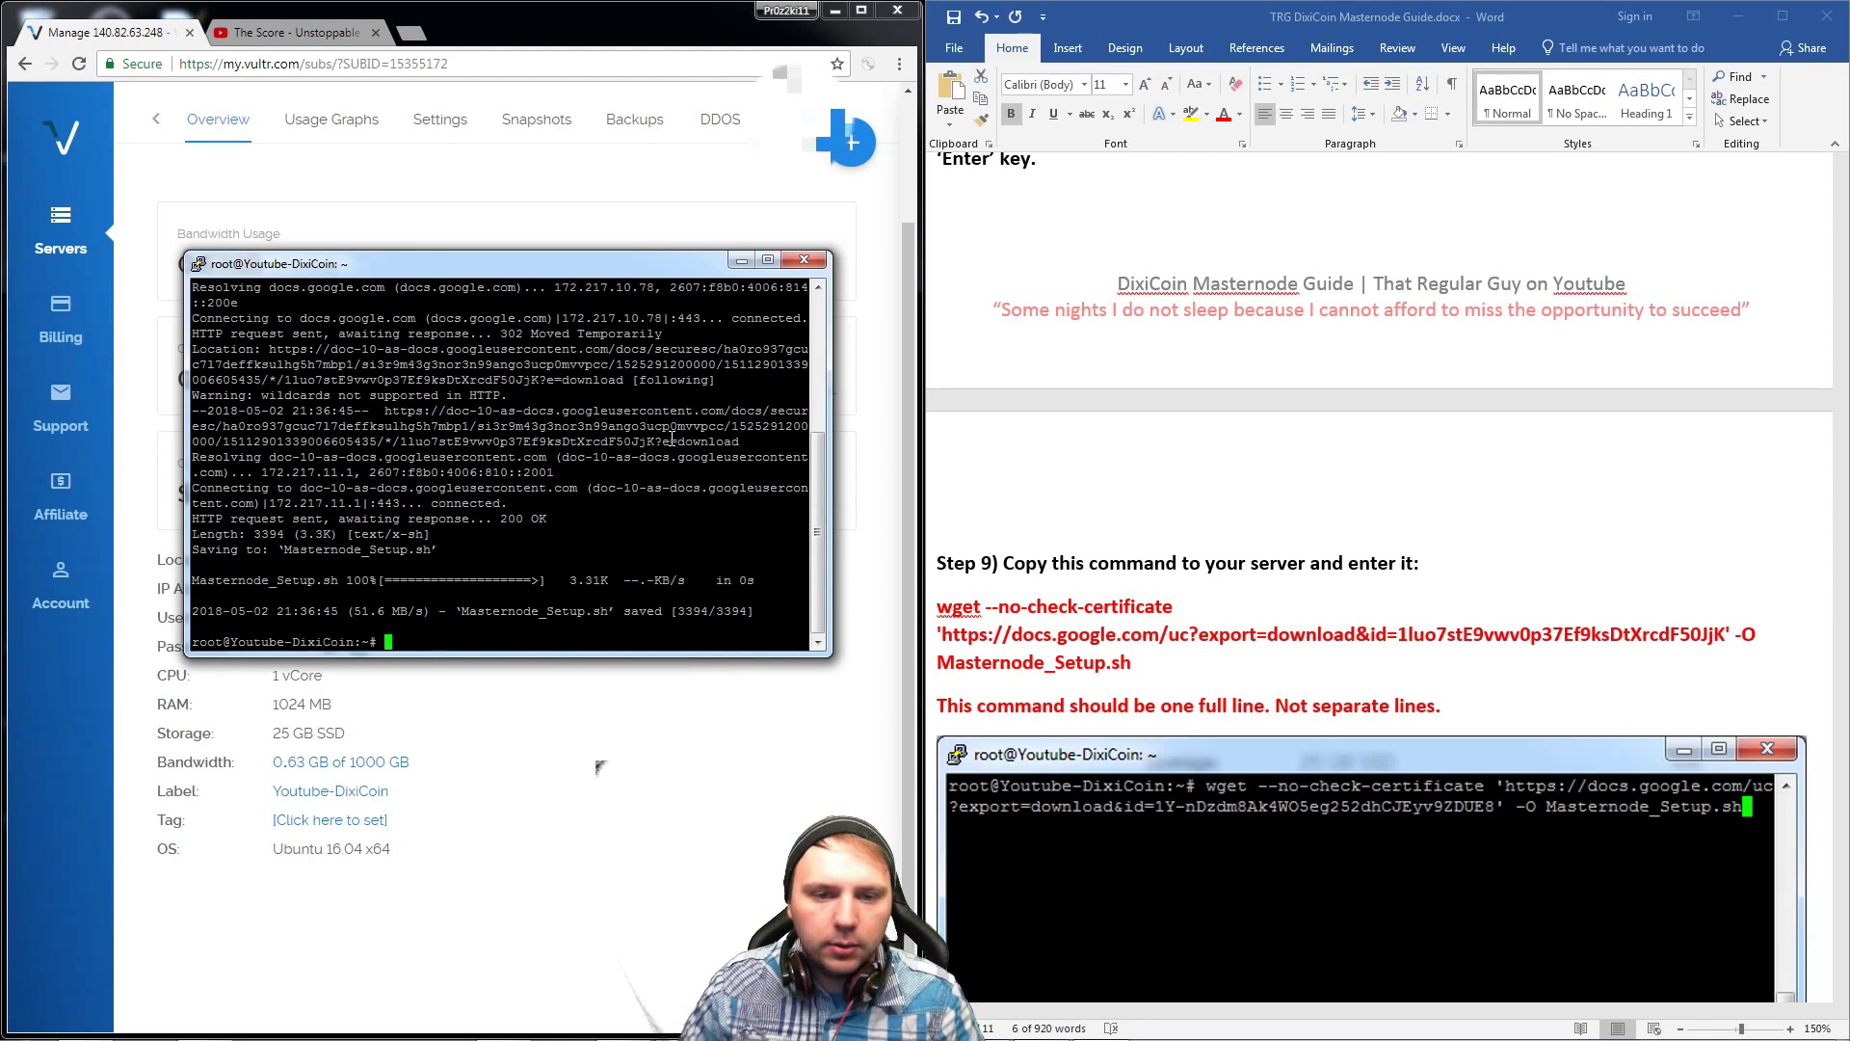
left_click_drag(544, 275, 617, 284)
key("super+Left")
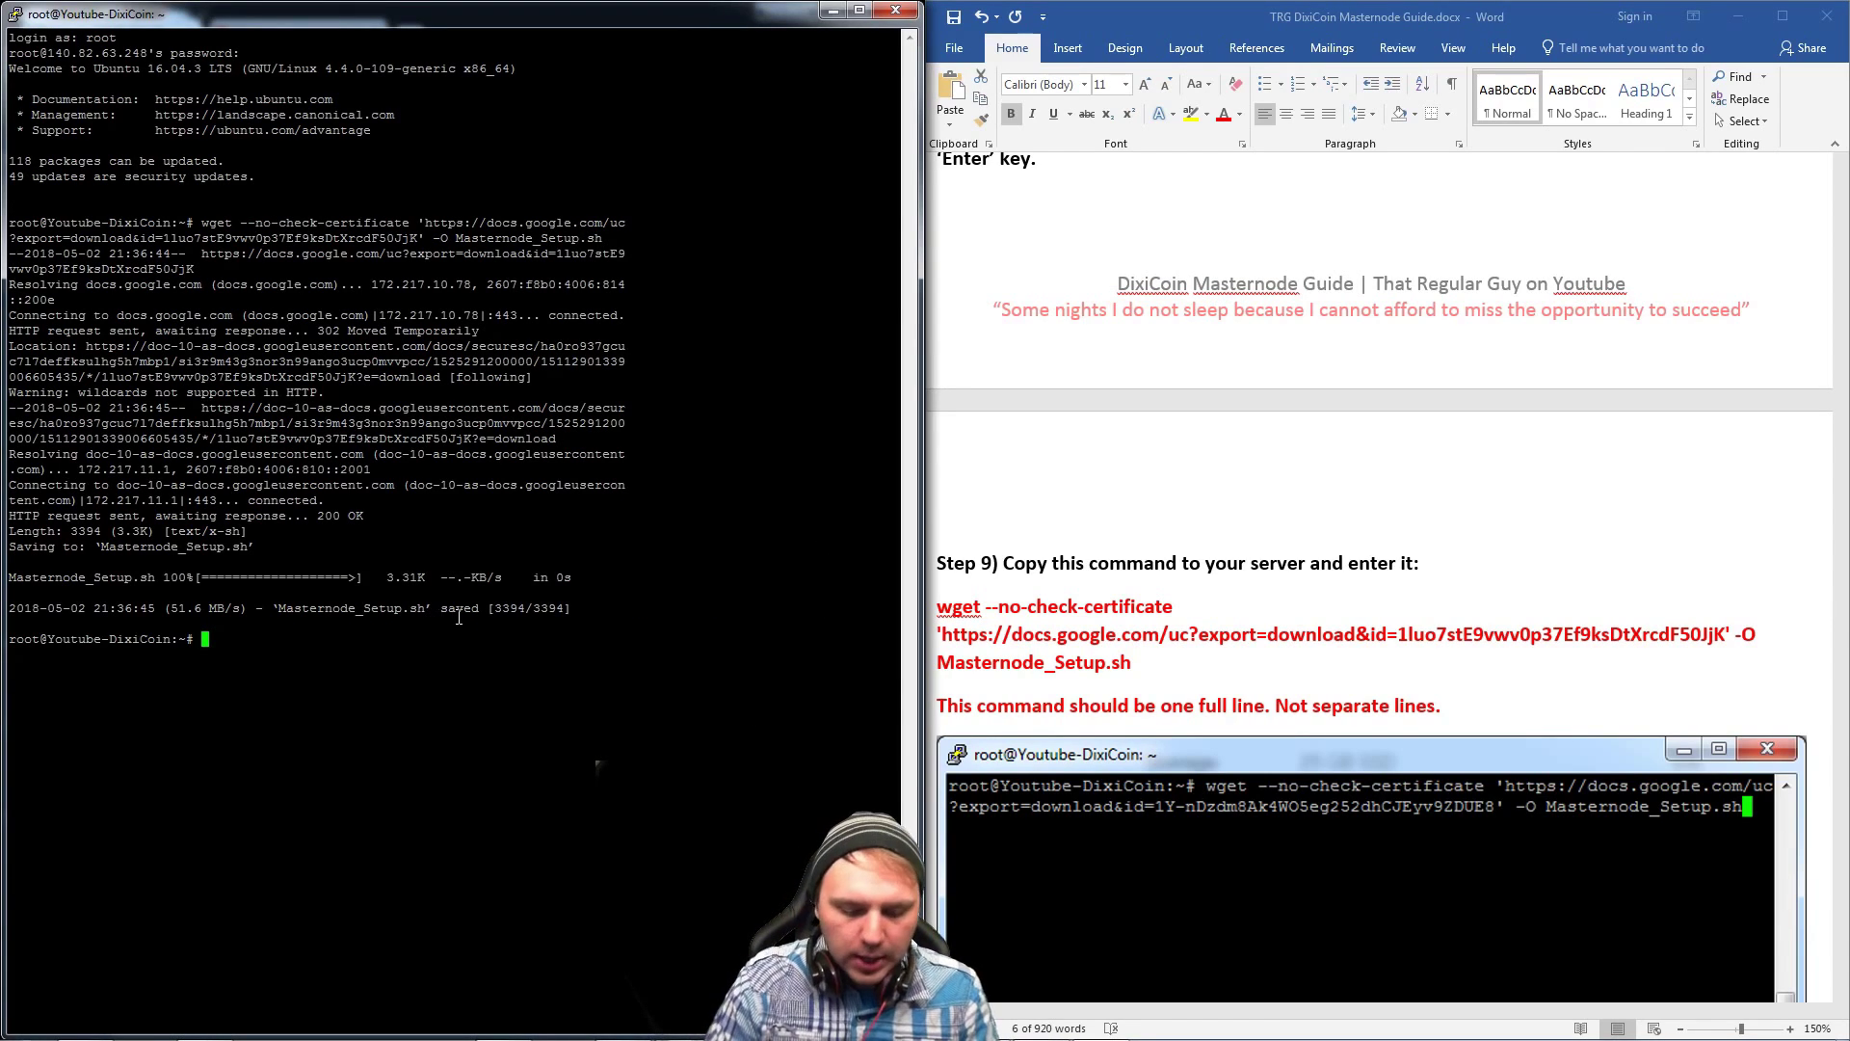
Step: List the files with ls and build the command sh Masternode_Setup.sh at the prompt
type("ls")
key("Return")
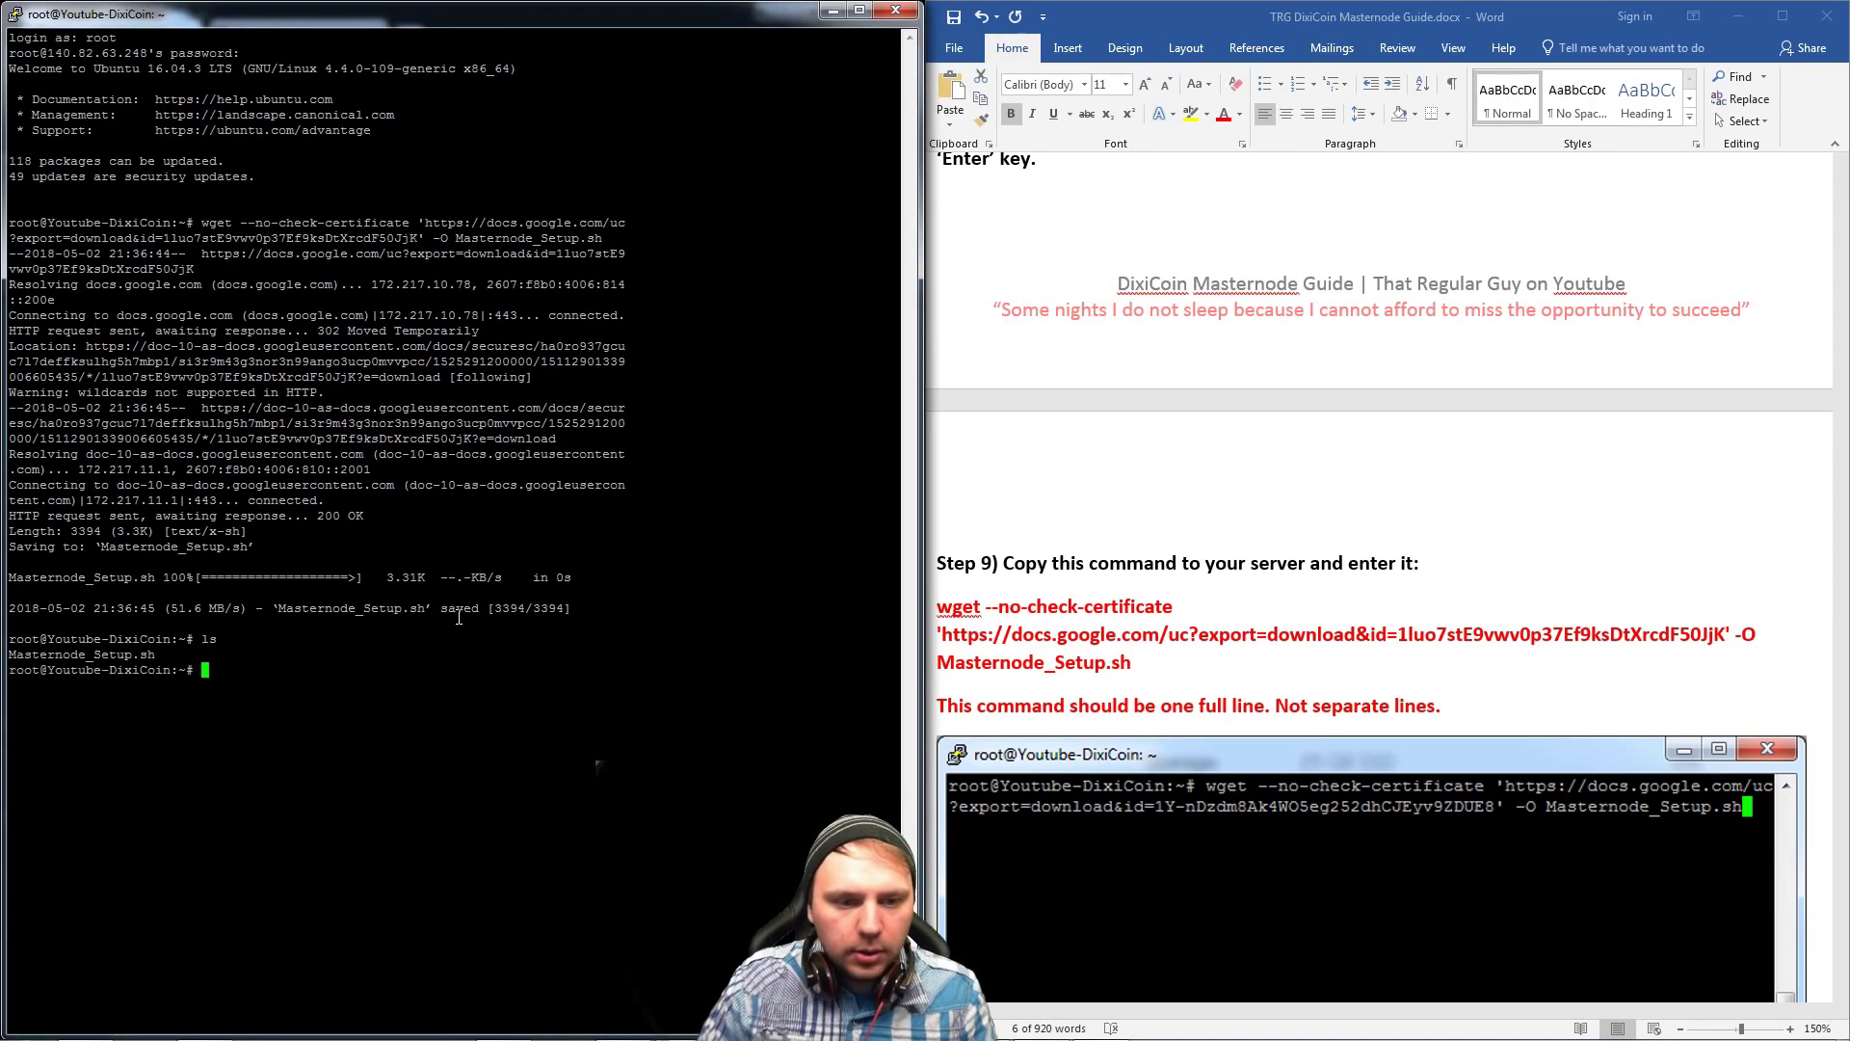
double_click(131, 652)
key("super+c")
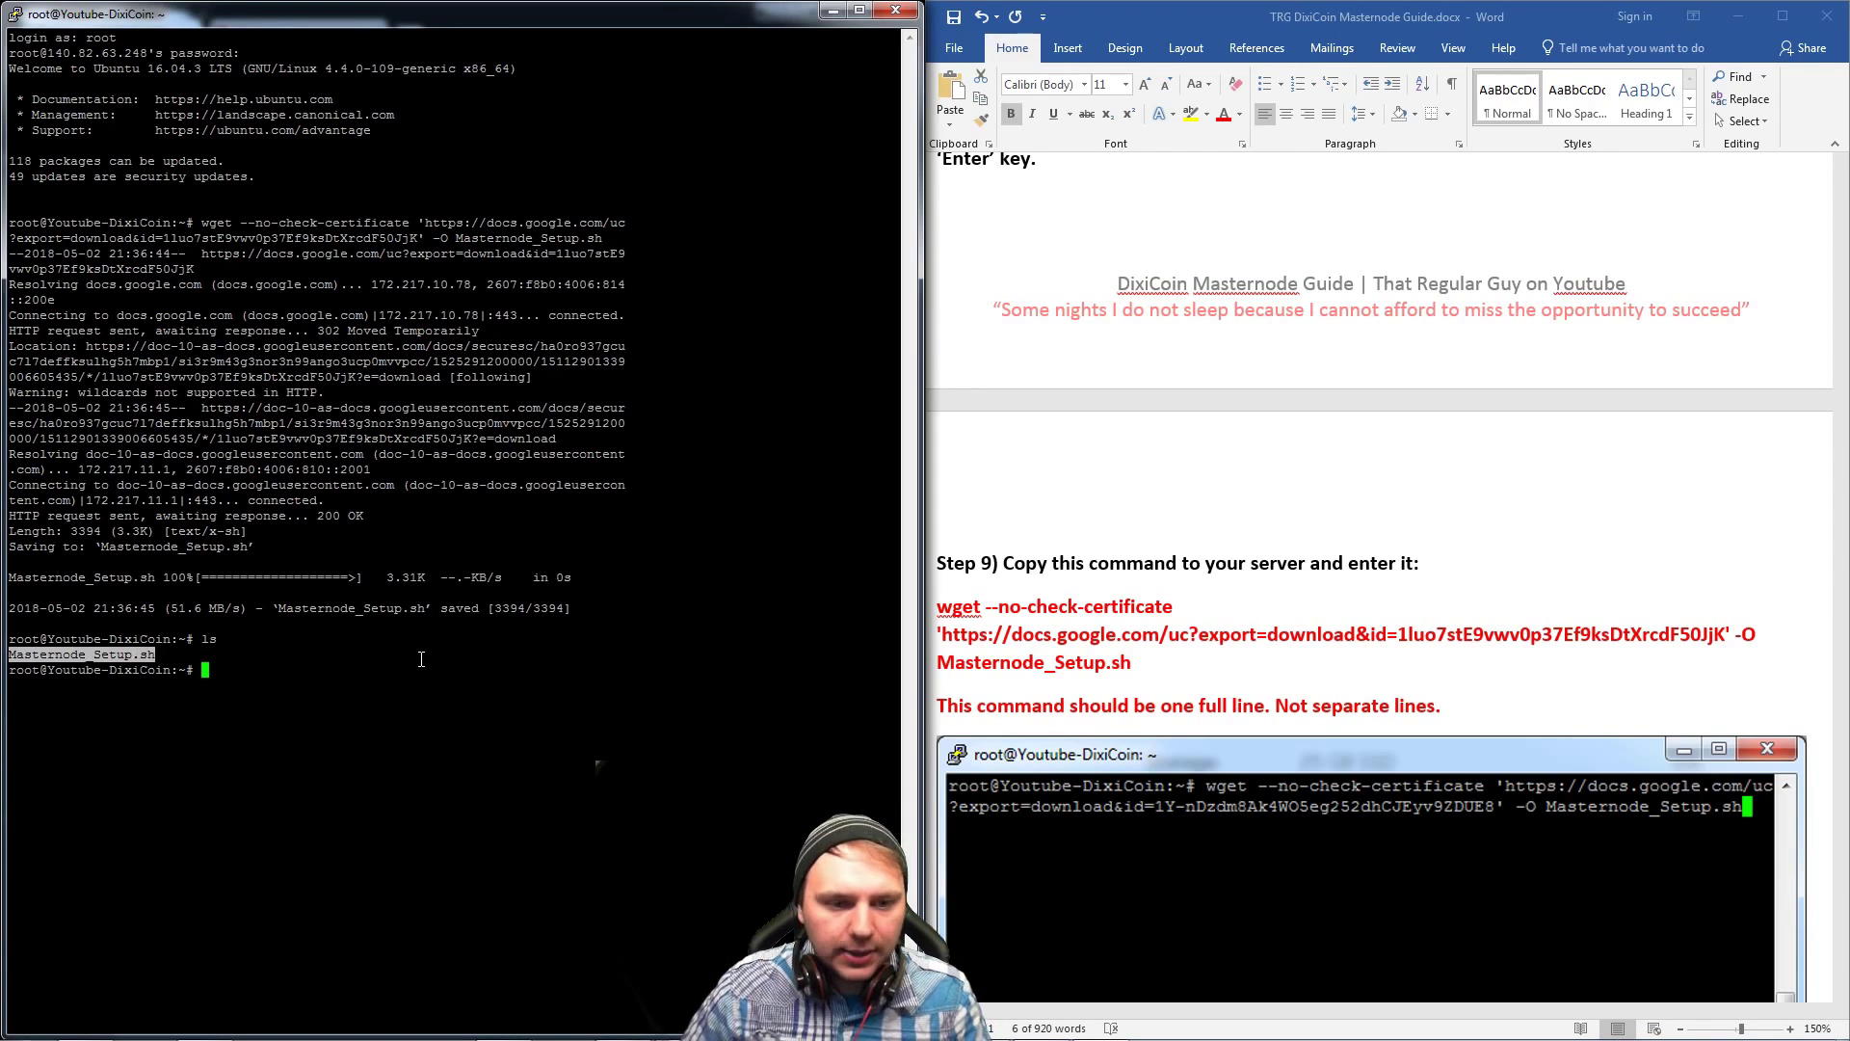
left_click(417, 660)
type("sh")
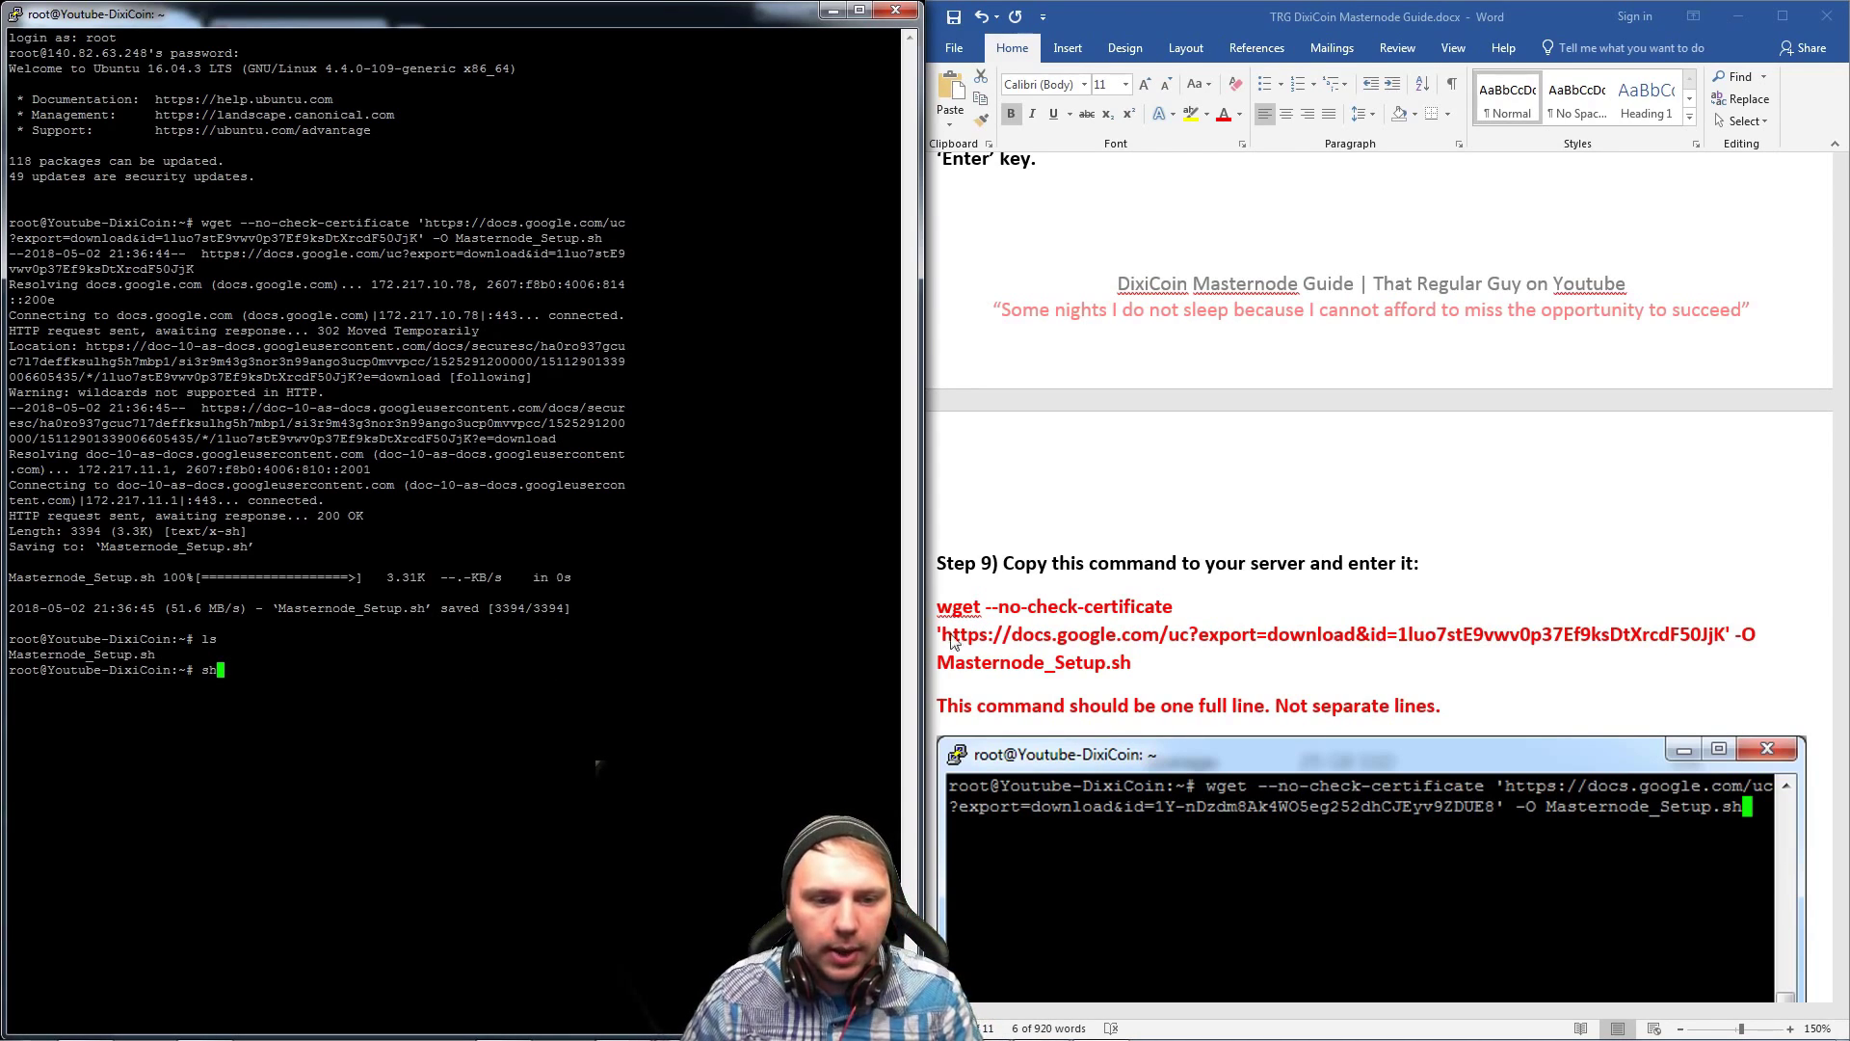
right_click(416, 698)
Step: Review the guide's Step 10 instruction in Word before returning to the terminal
triple_click(1322, 609)
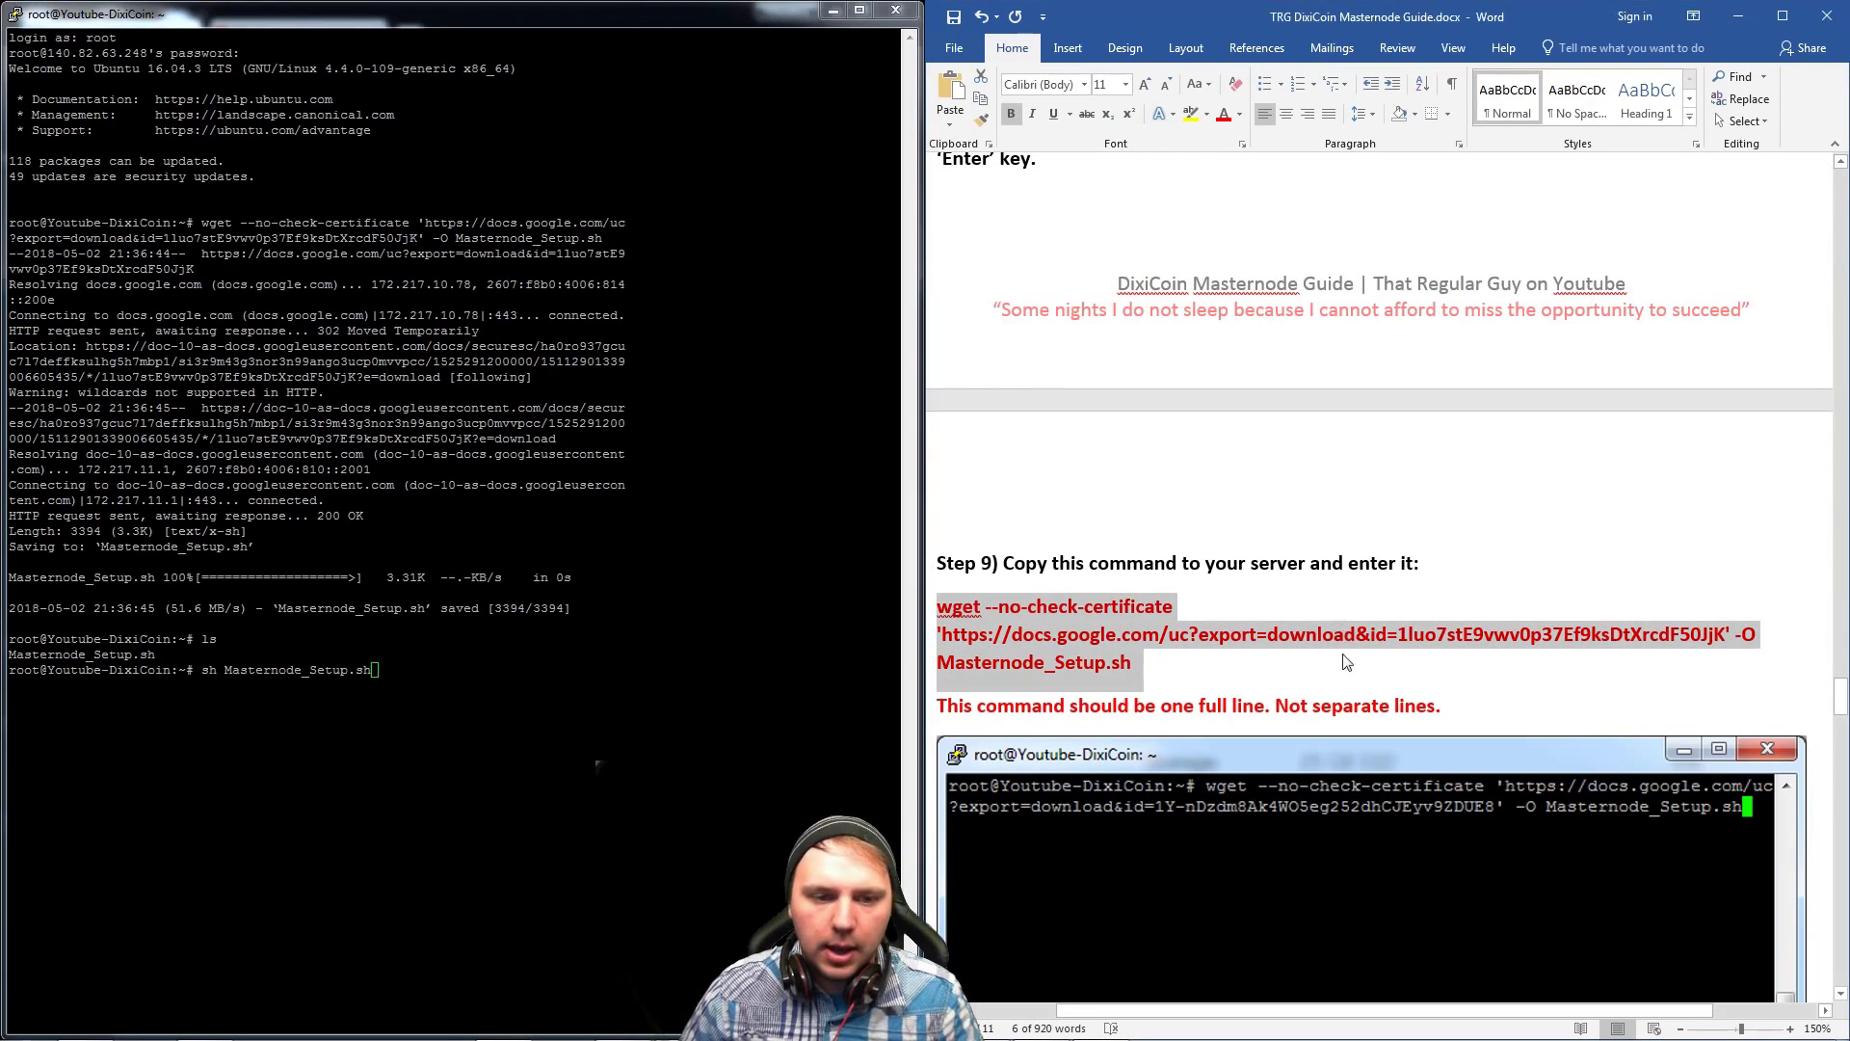
left_click(1344, 613)
scroll(1479, 602, "down", 1)
scroll(1478, 603, "down", 5)
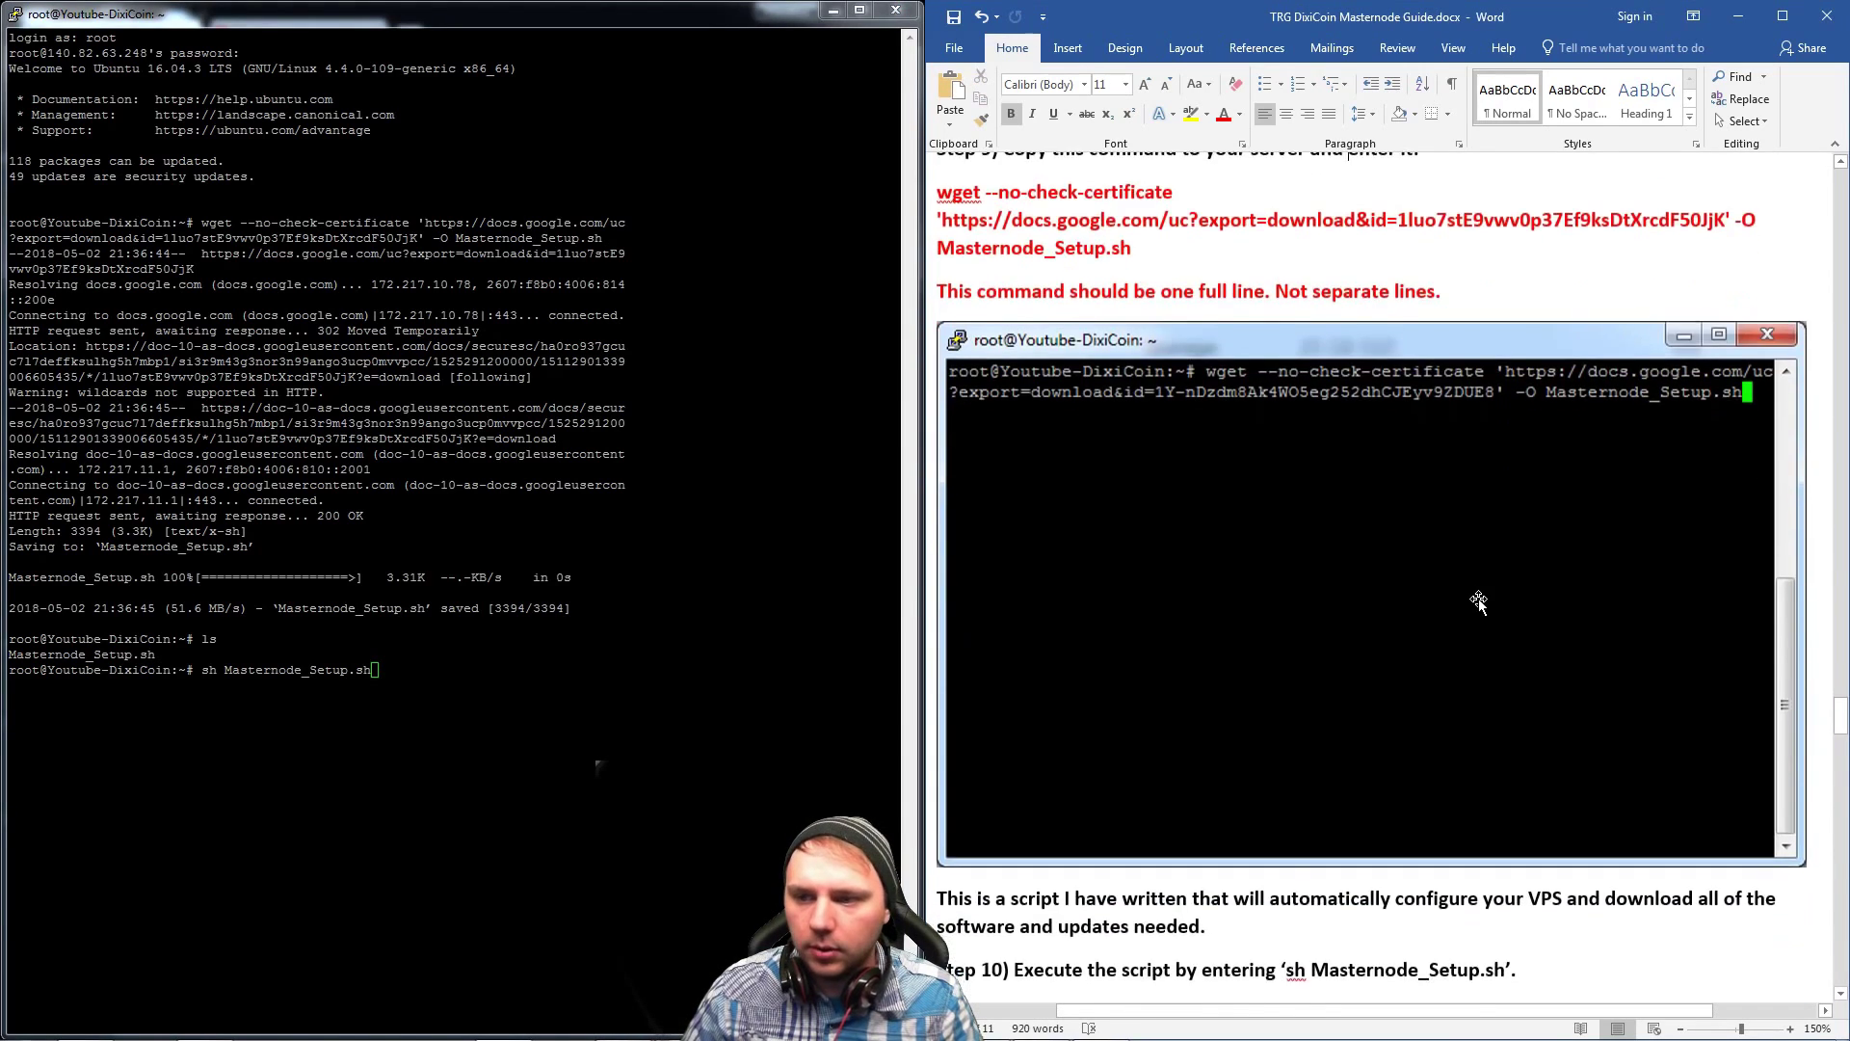
scroll(1528, 682, "down", 1)
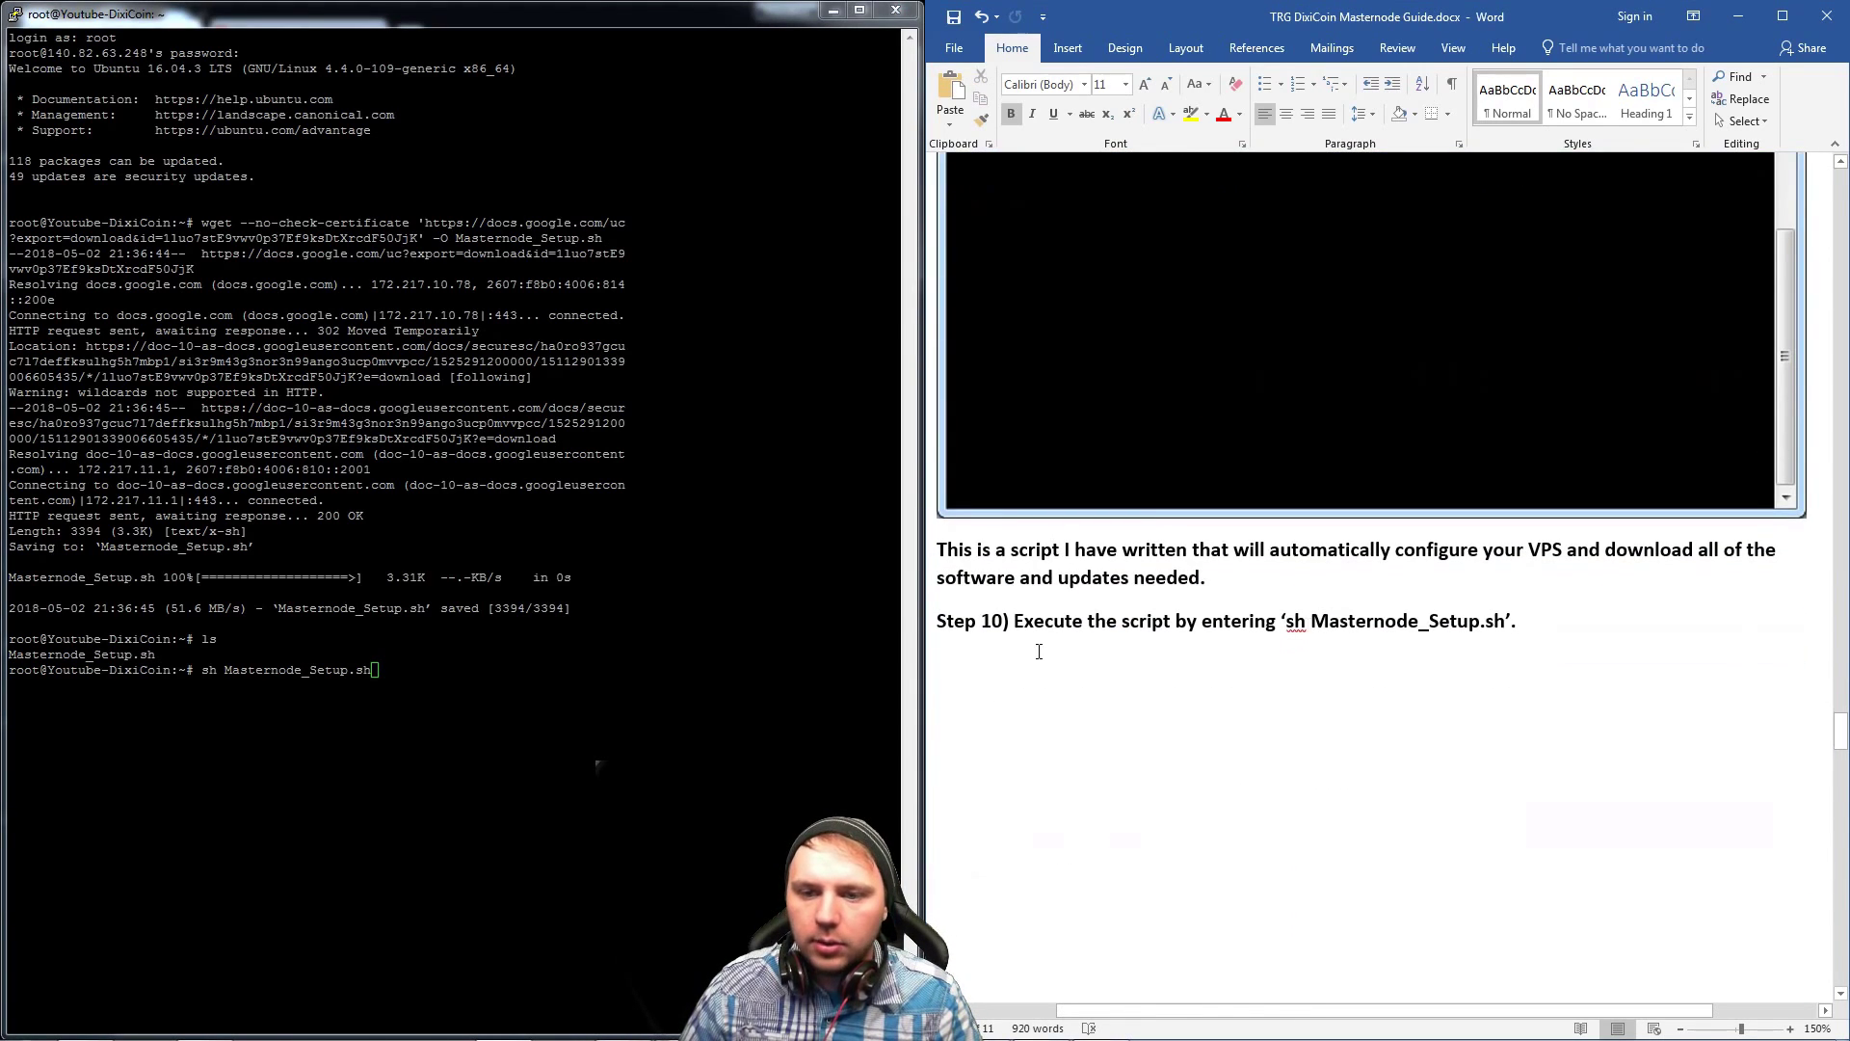
left_click_drag(1015, 620, 1509, 624)
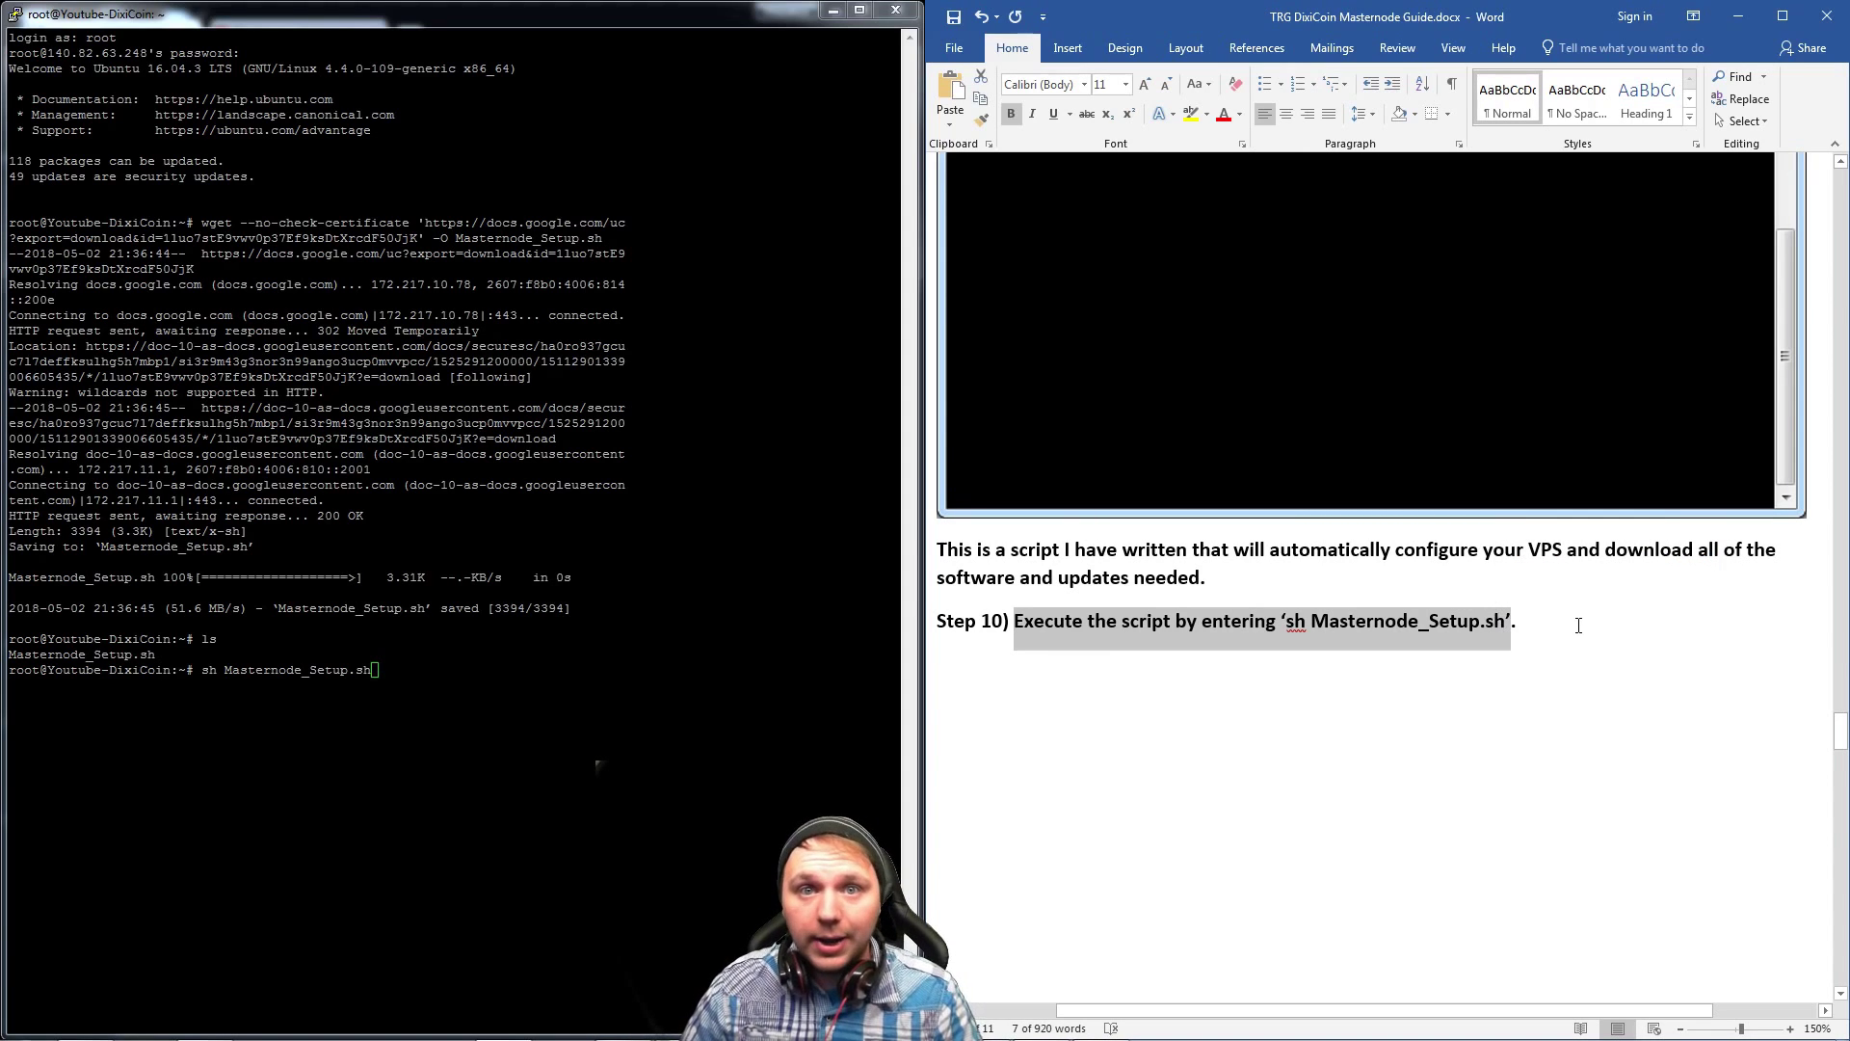
left_click(1571, 623)
scroll(1571, 624, "down", 7)
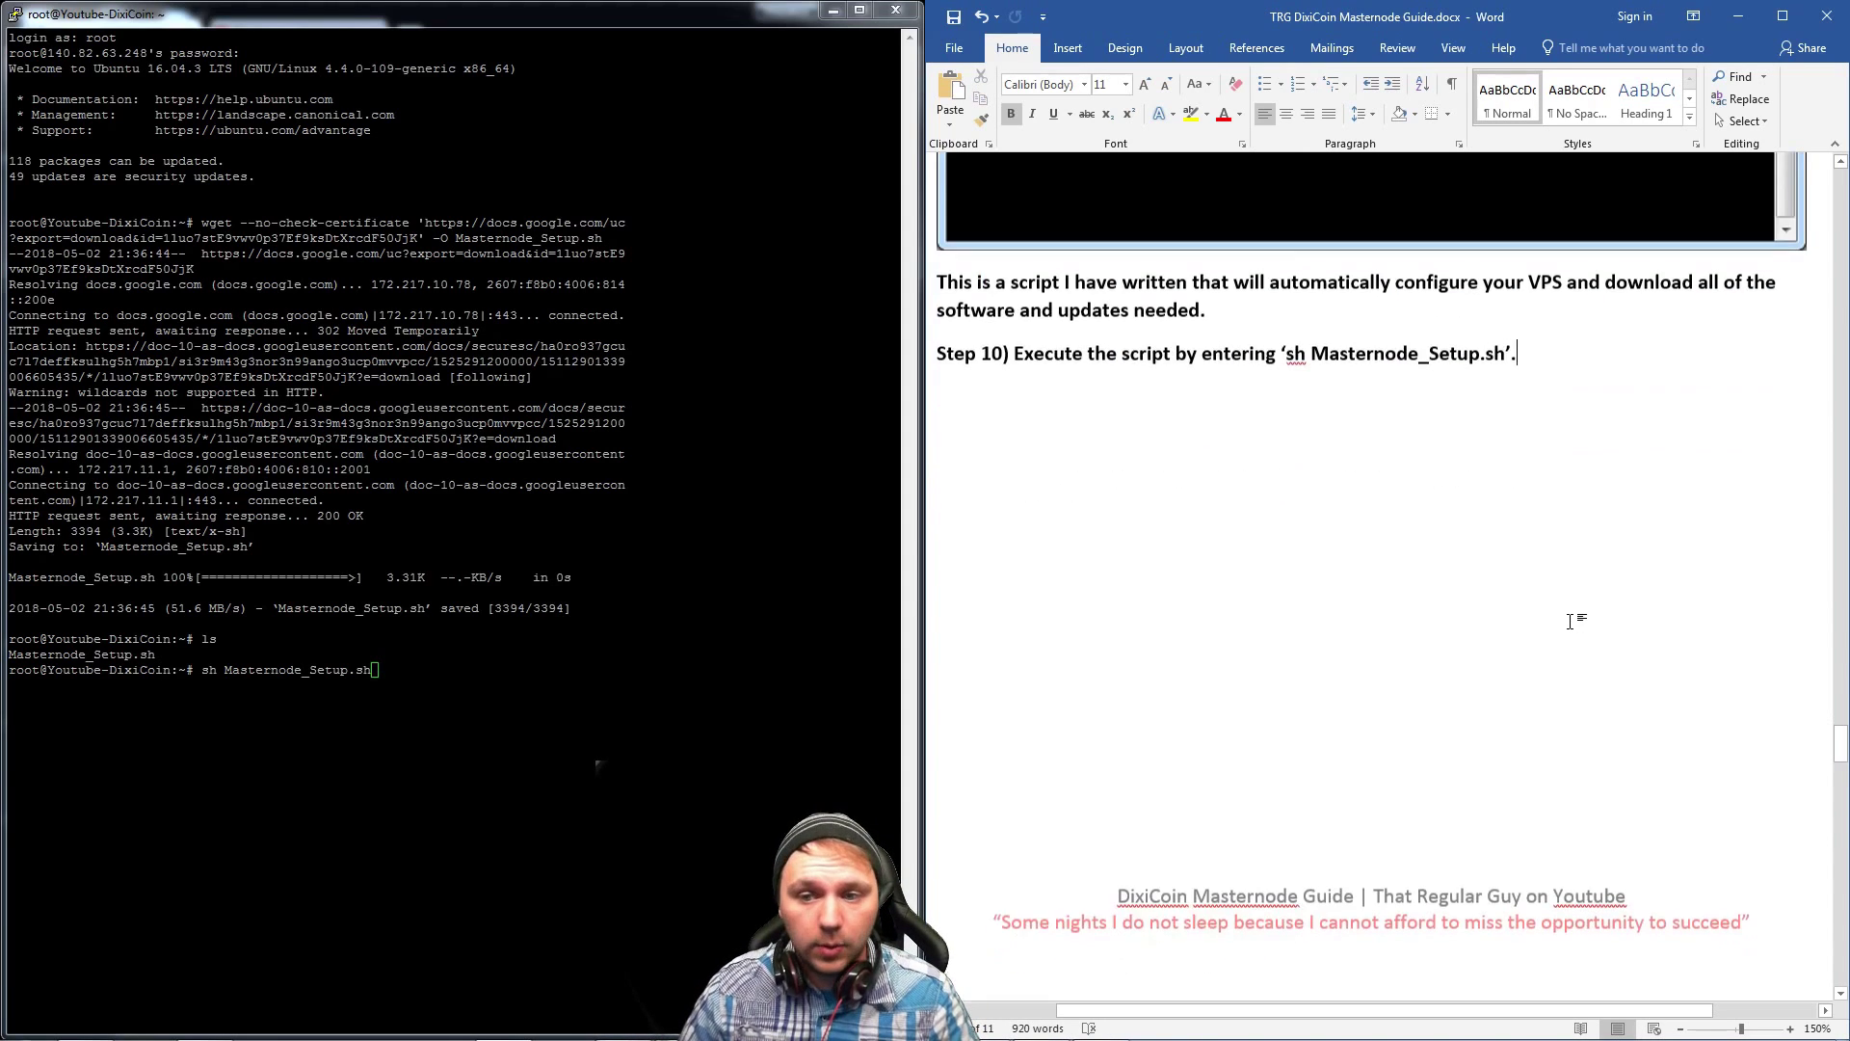
scroll(1569, 620, "down", 5)
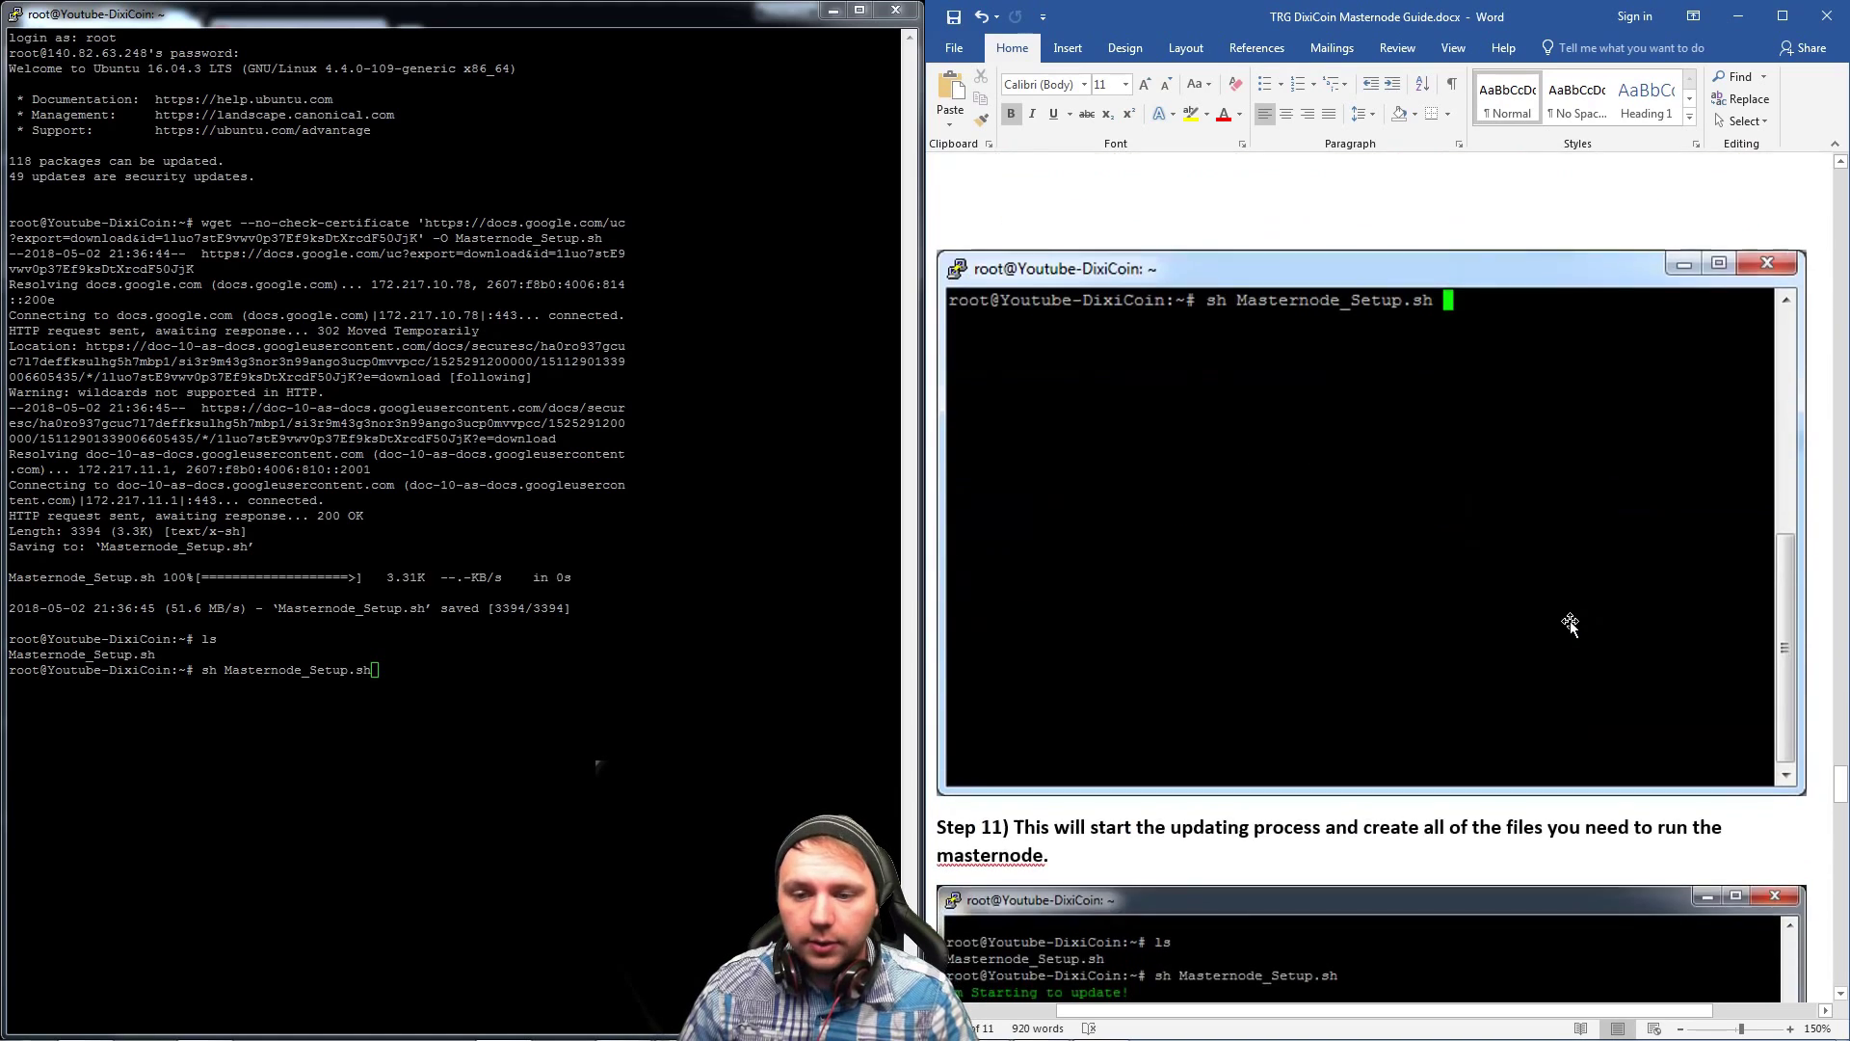
scroll(1522, 598, "up", 3)
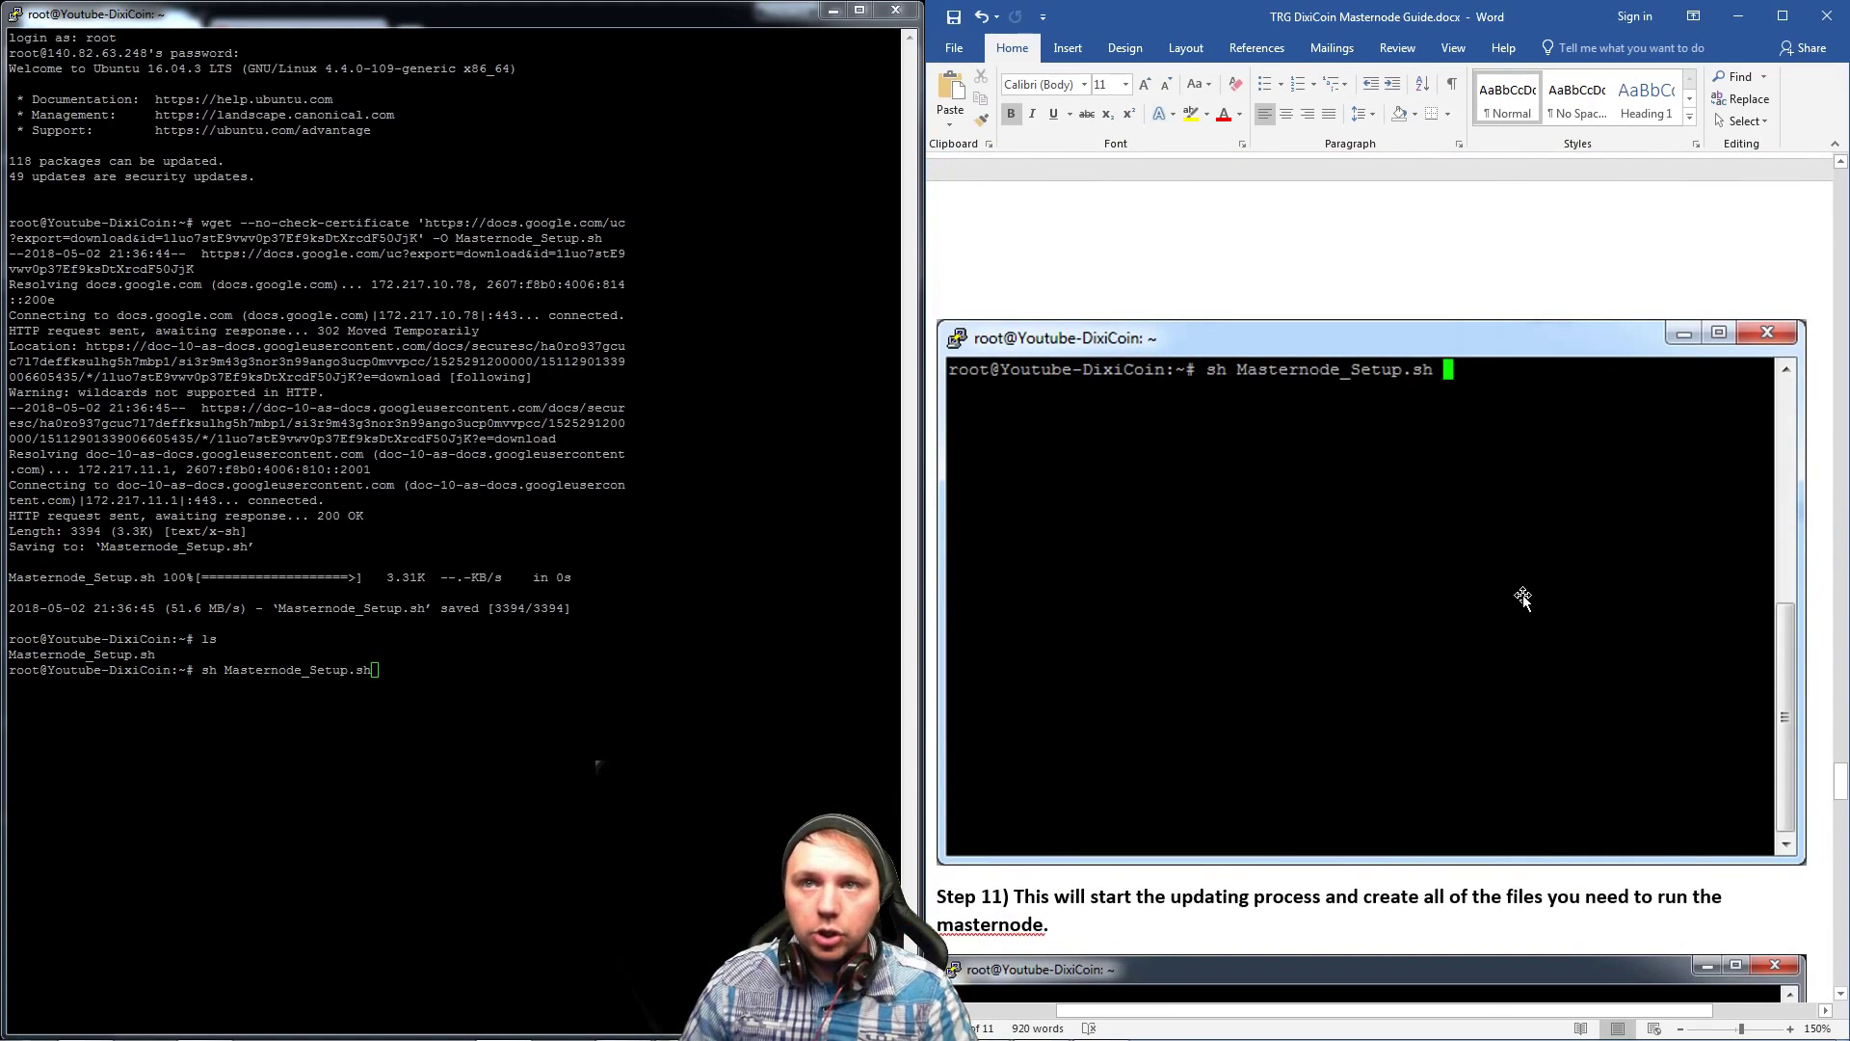
scroll(1521, 597, "down", 1)
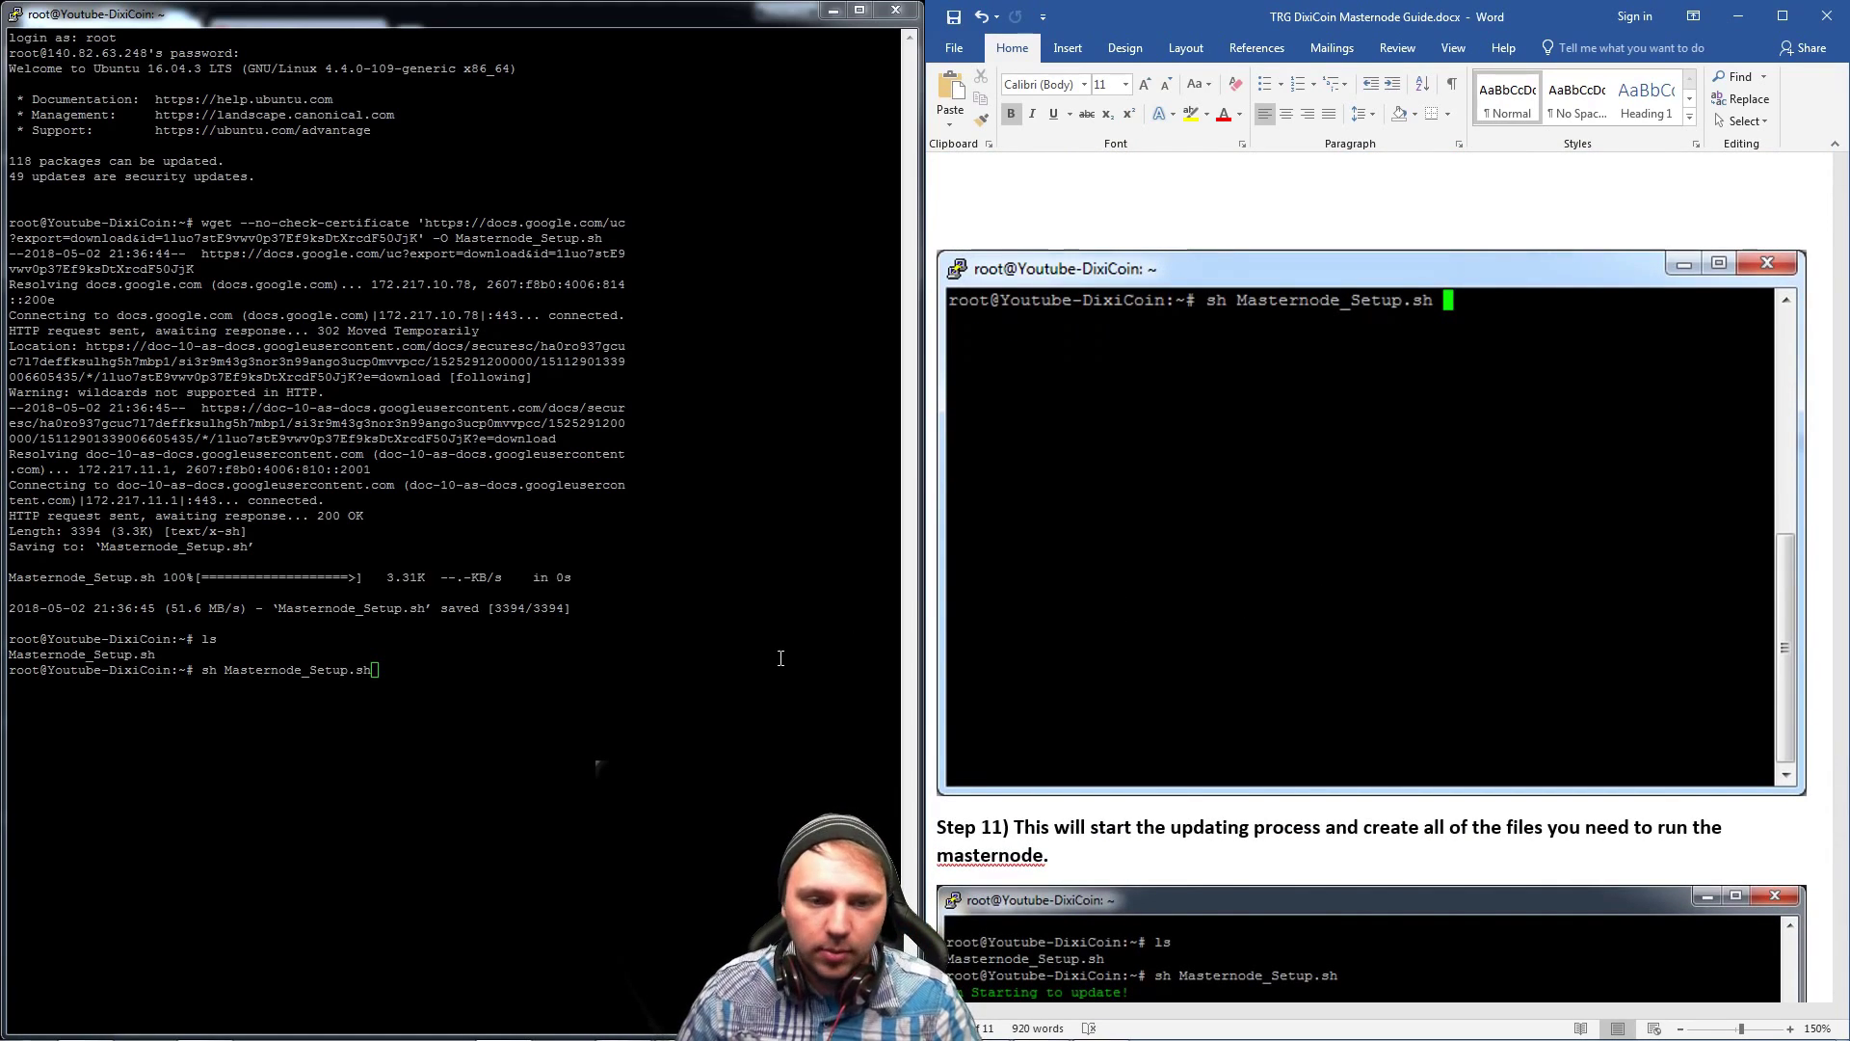
left_click(607, 650)
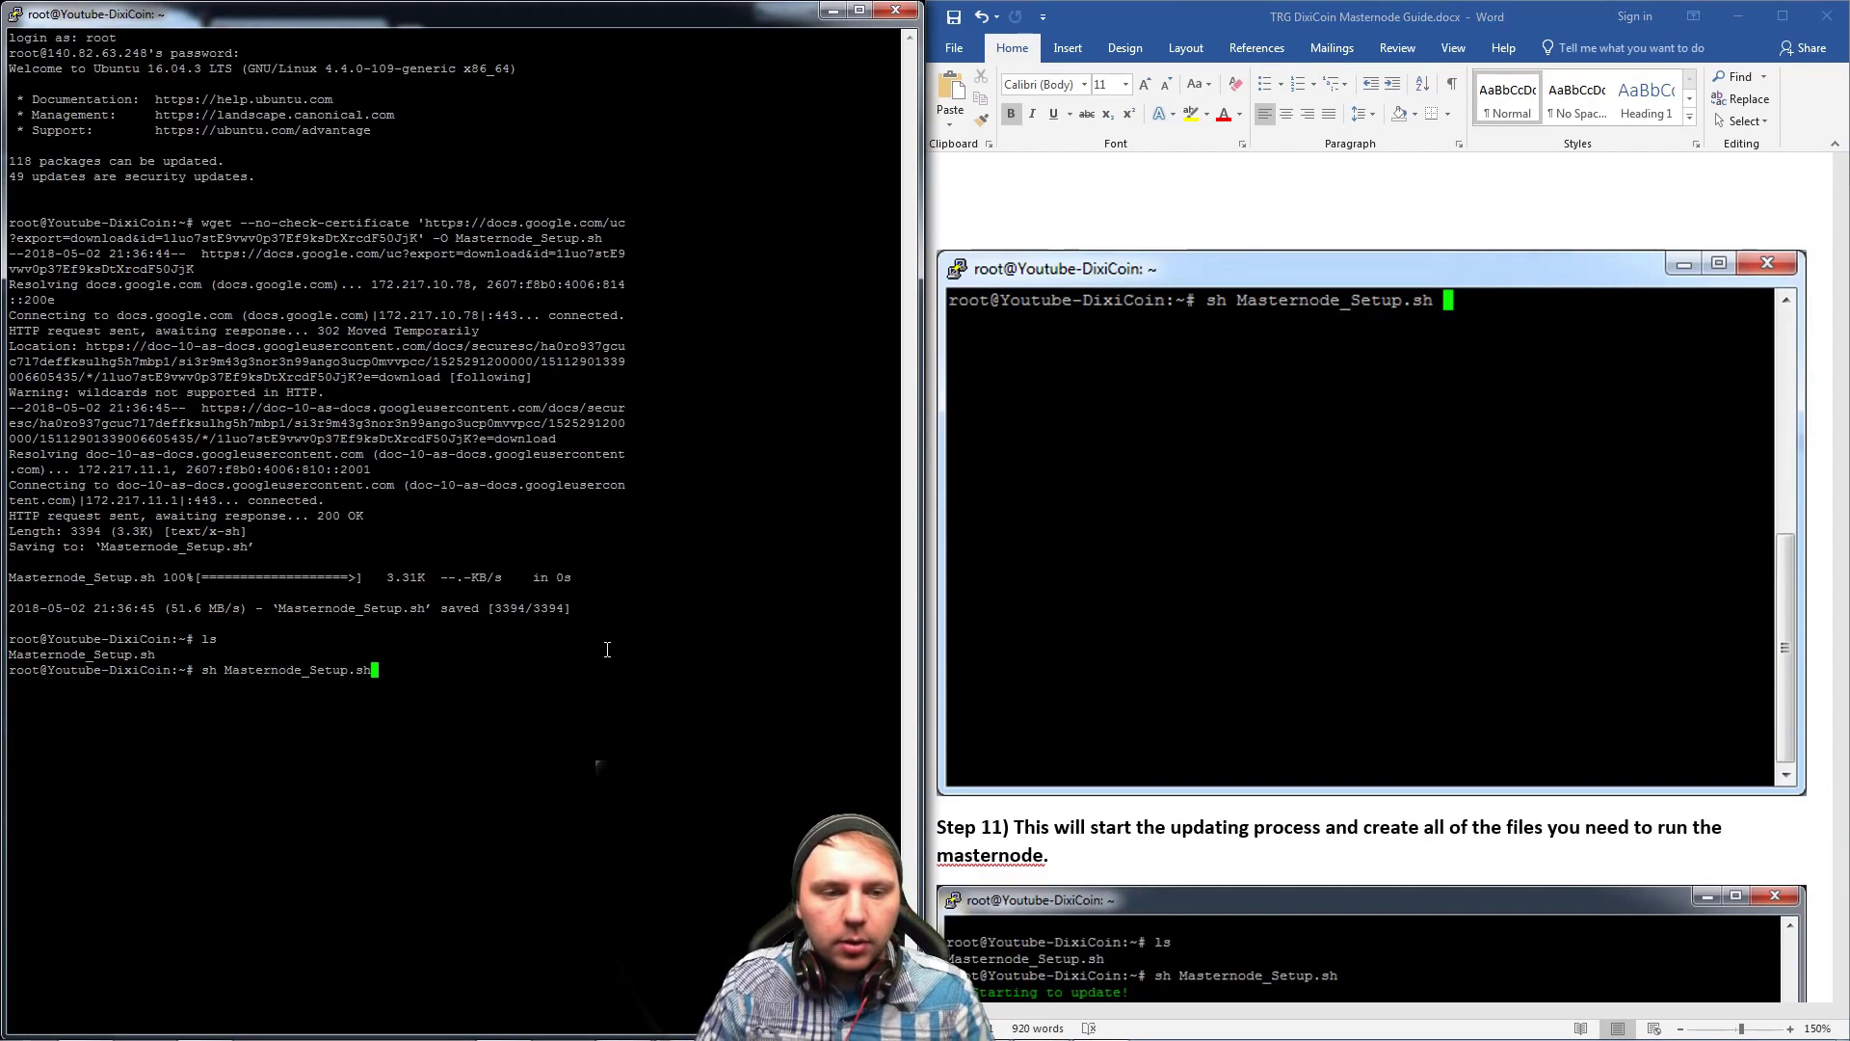
Step: Run sh Masternode_Setup.sh and answer y to approve the 175 MB package upgrade
key("Return")
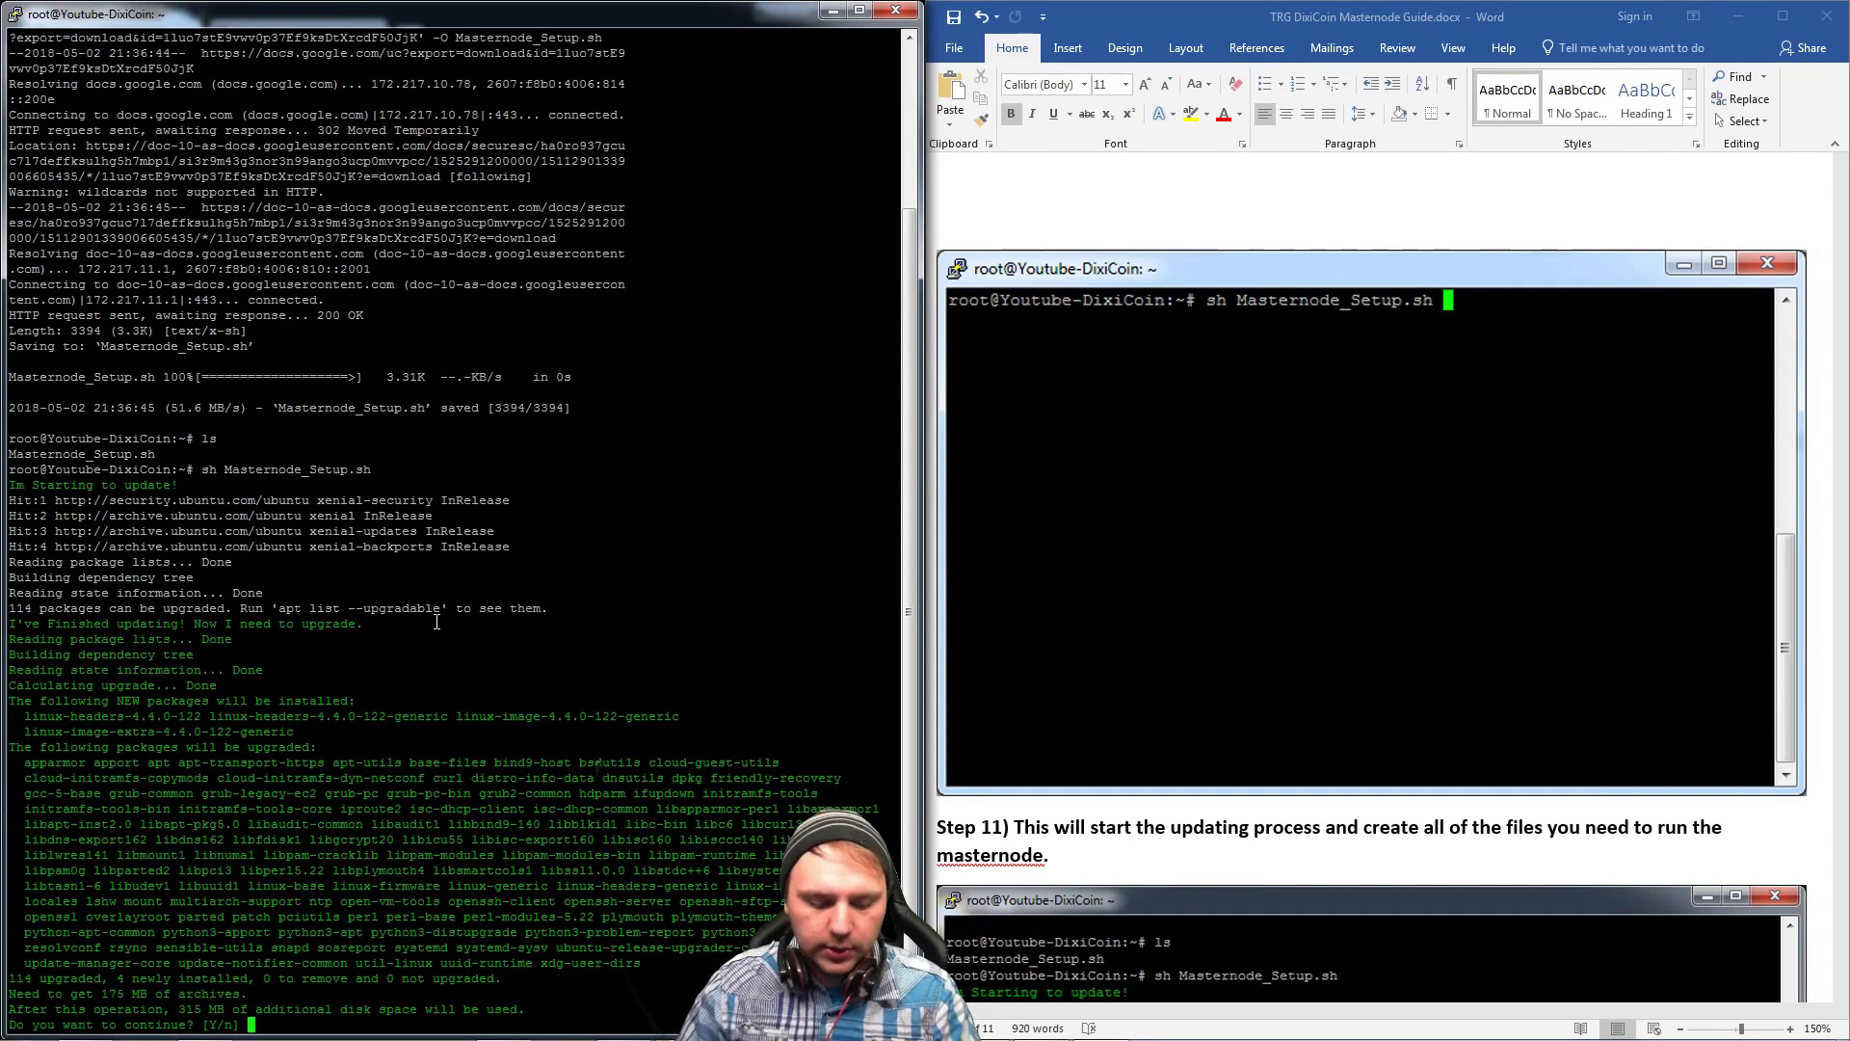
type("y")
key("Return")
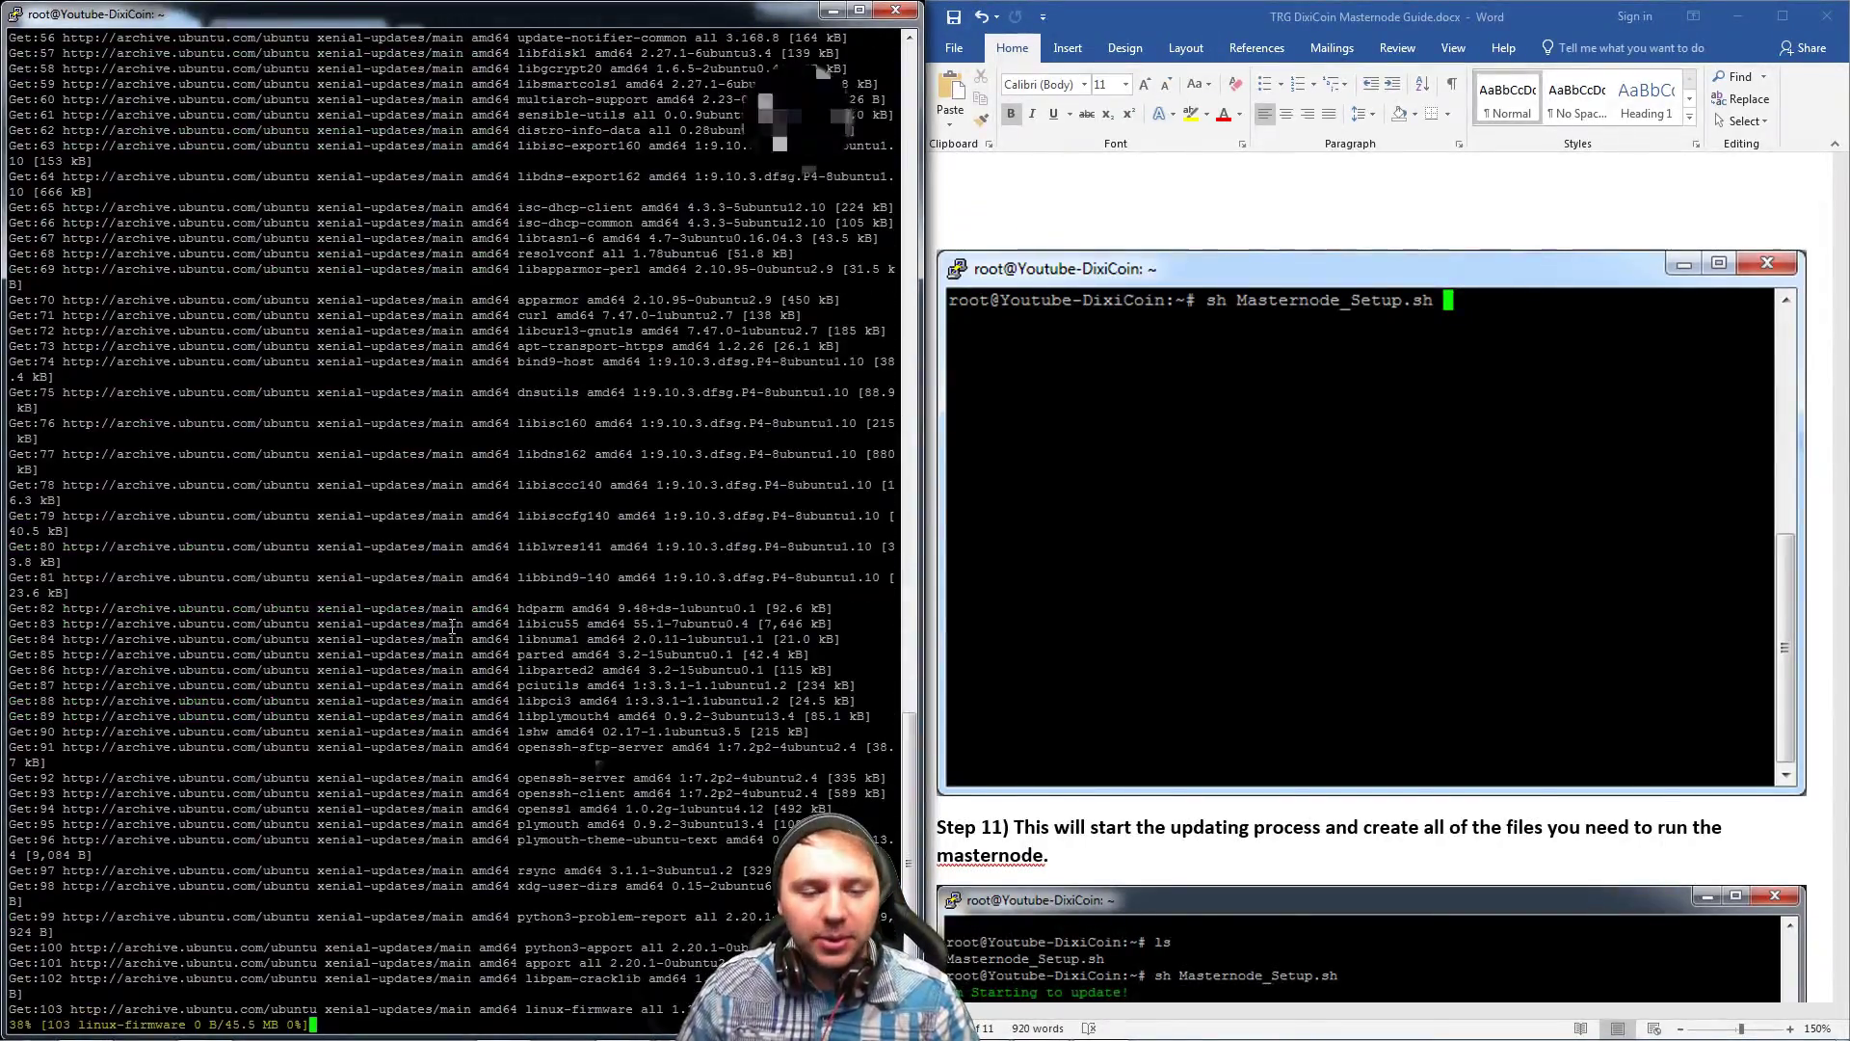
scroll(1445, 703, "down", 1)
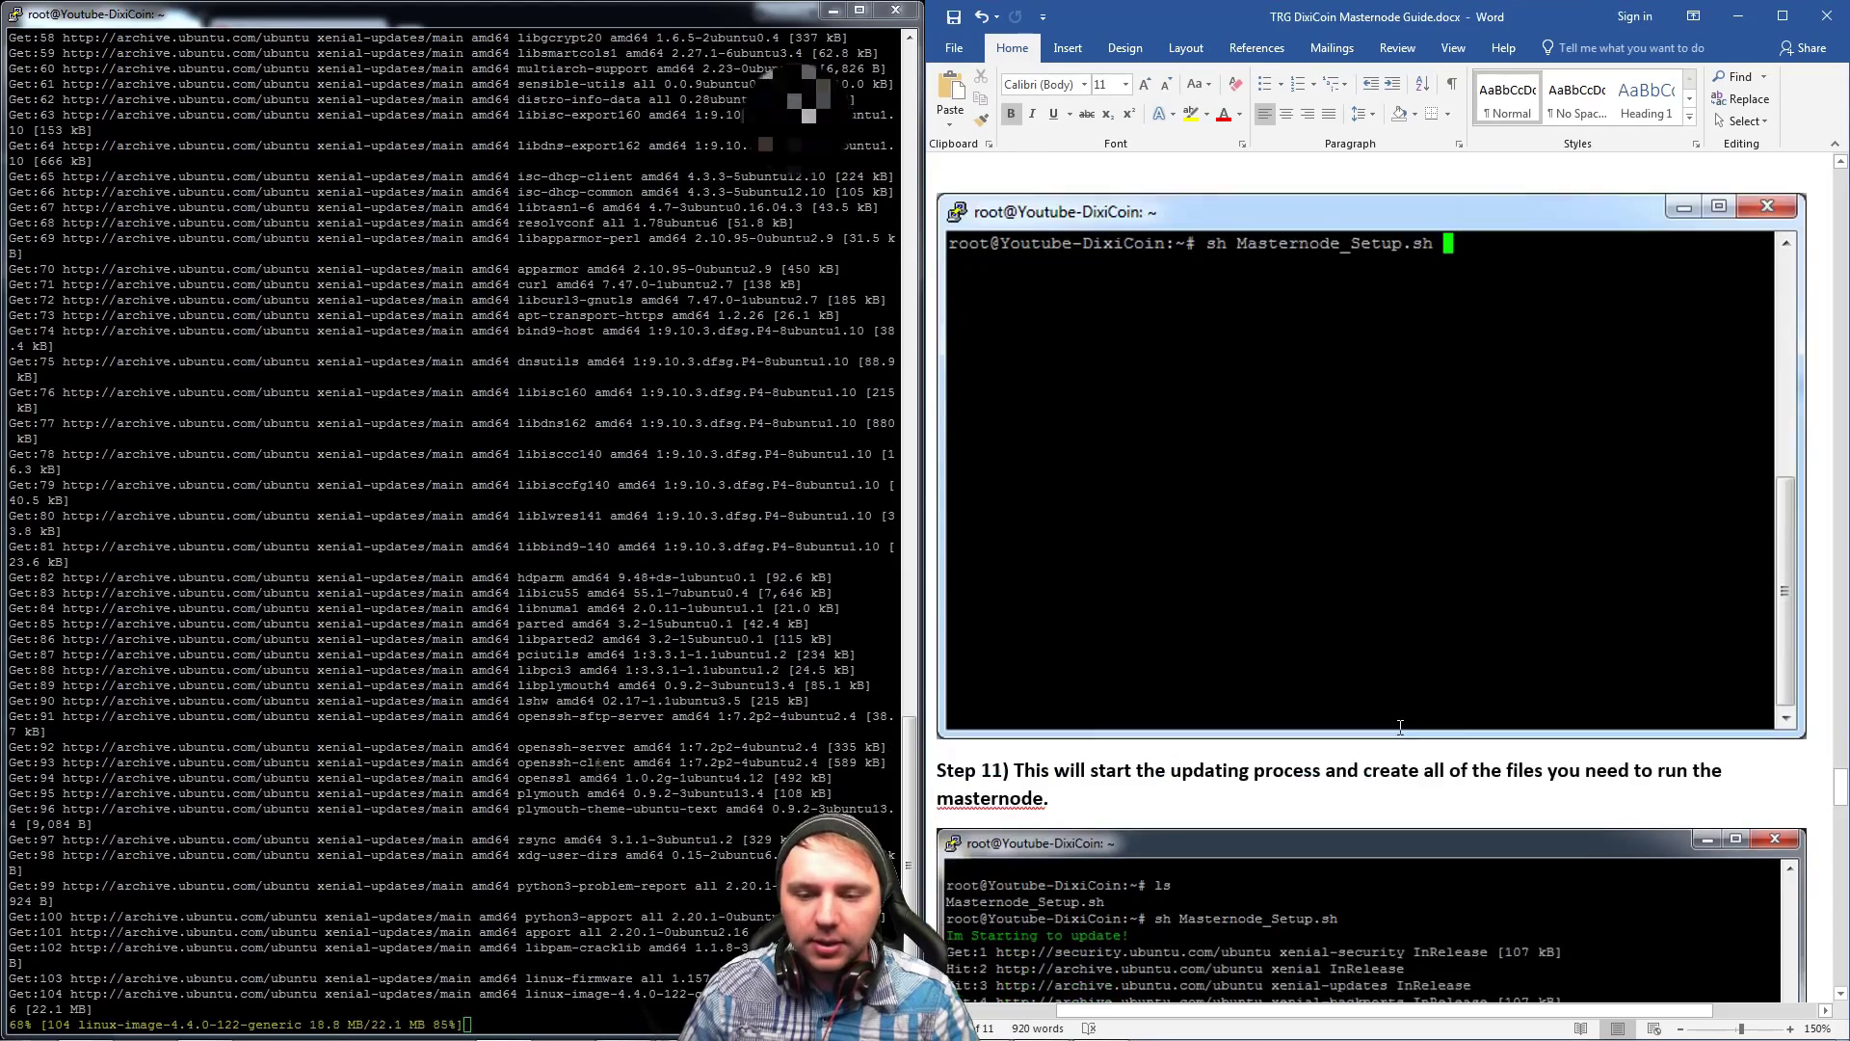
scroll(1400, 728, "down", 7)
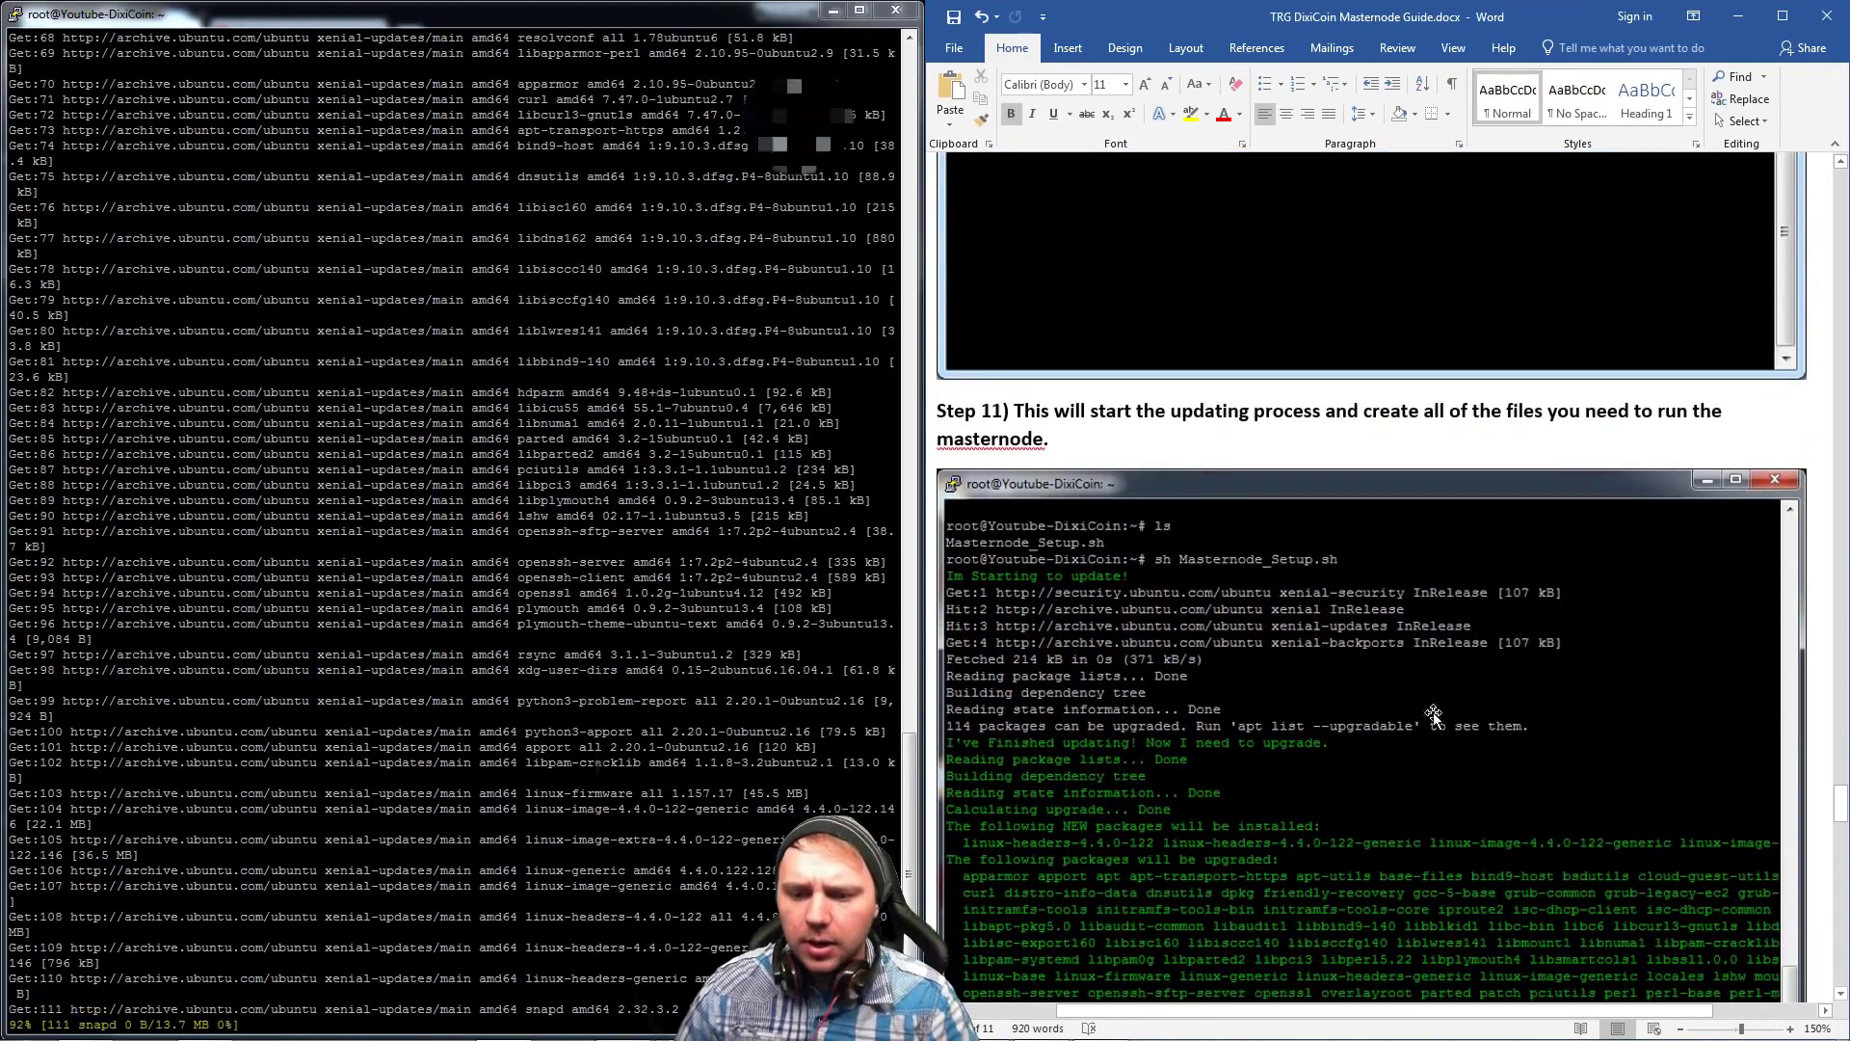
scroll(1402, 698, "down", 2)
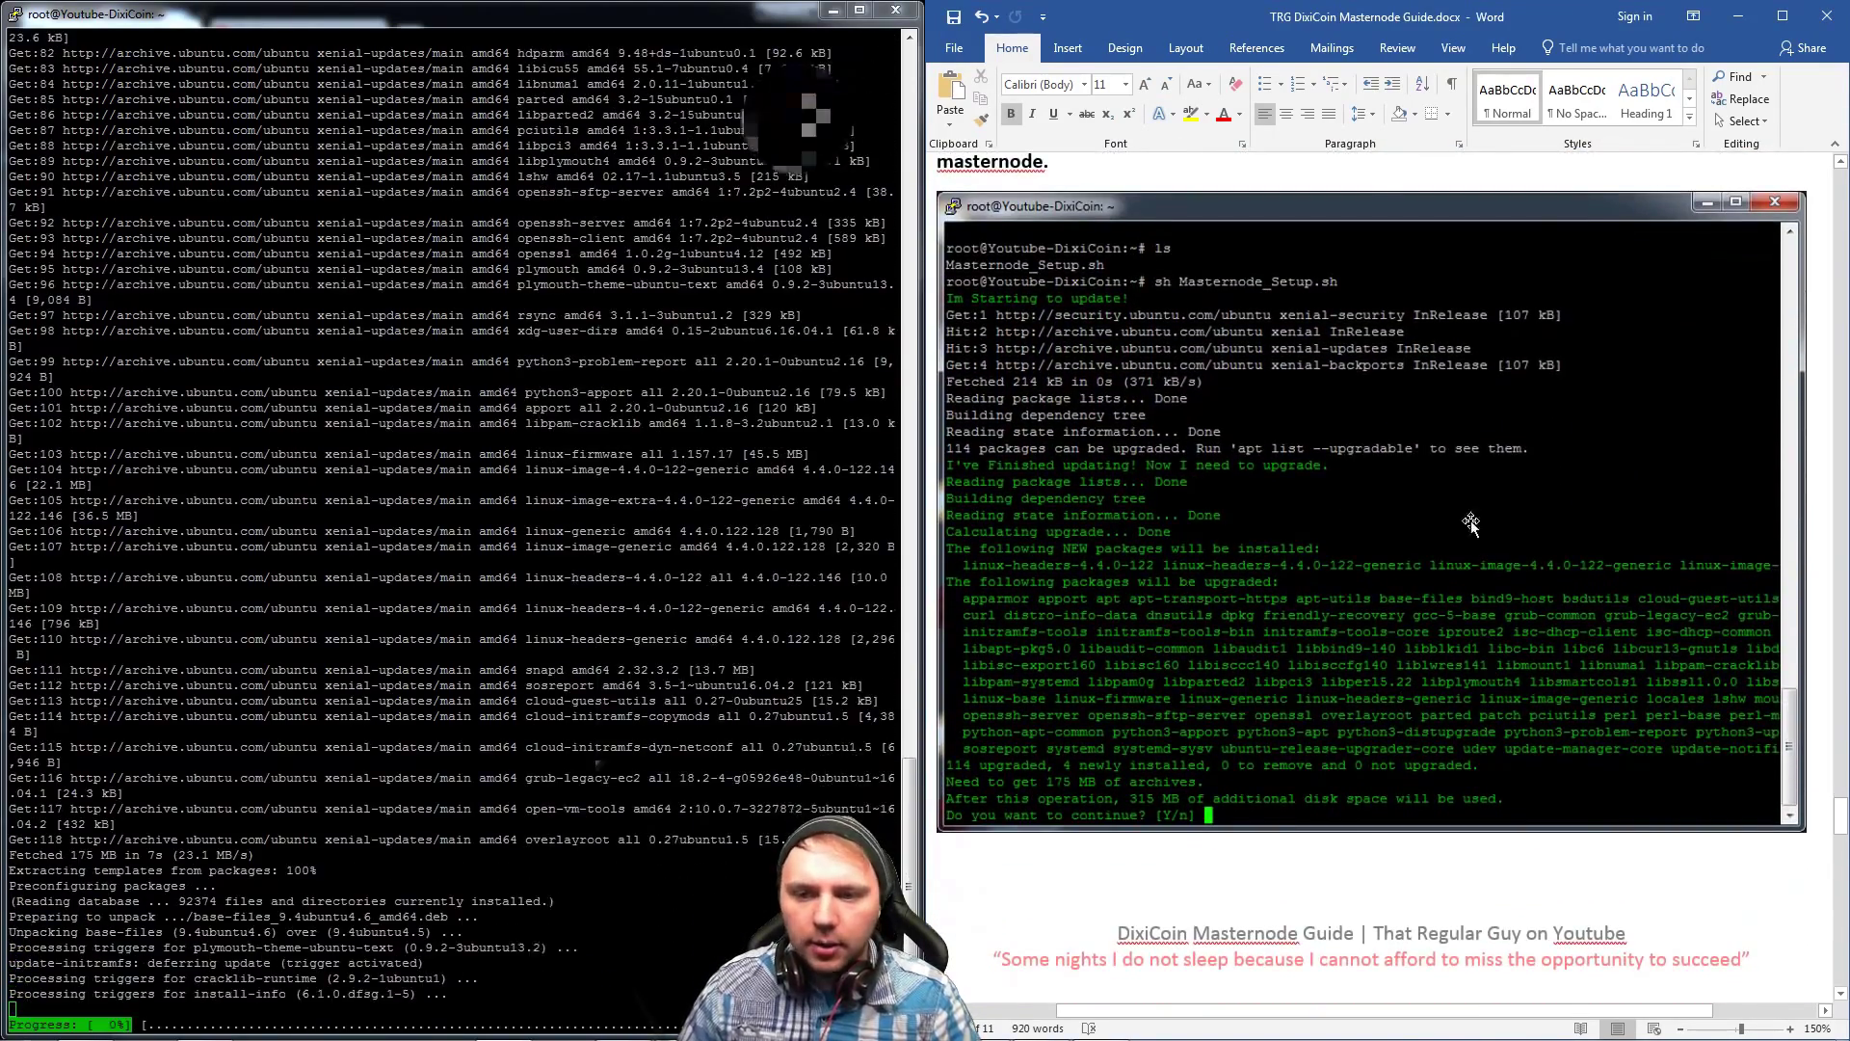
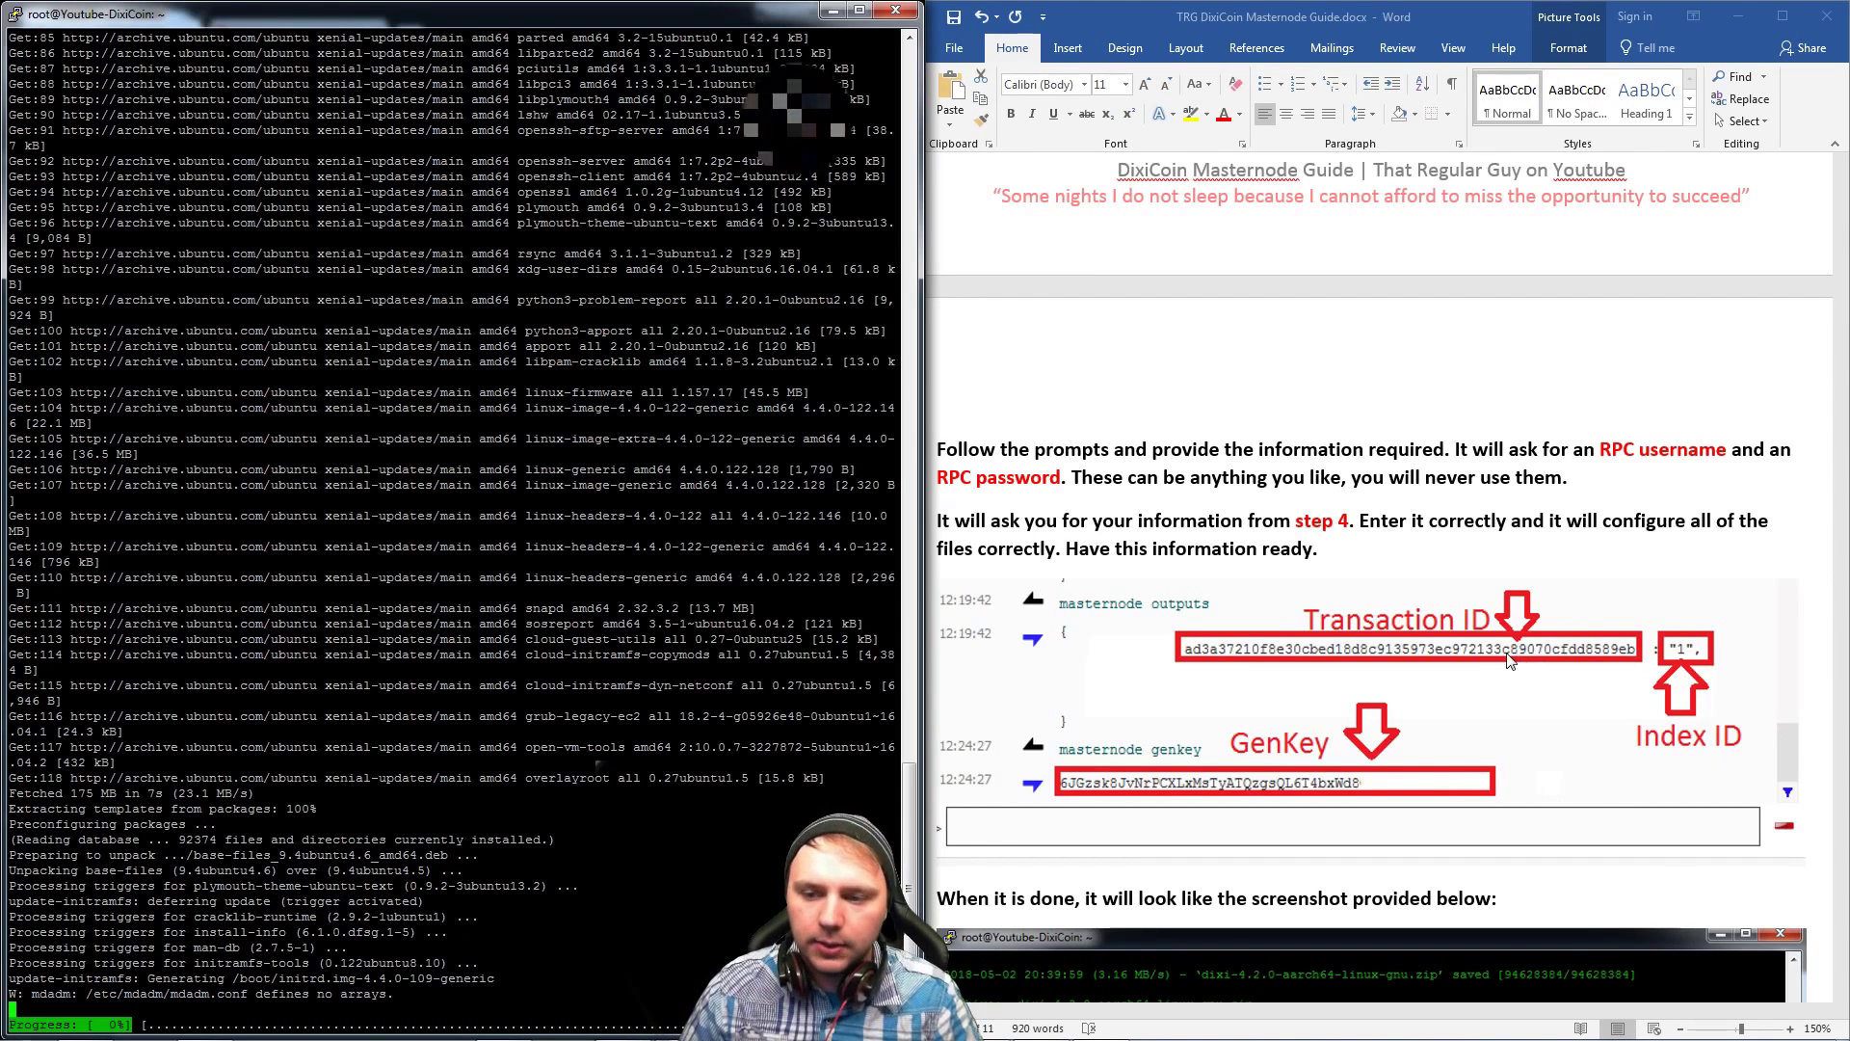
Step: Switch to the setup guide document while the VPS package upgrade runs
left_click(1378, 626)
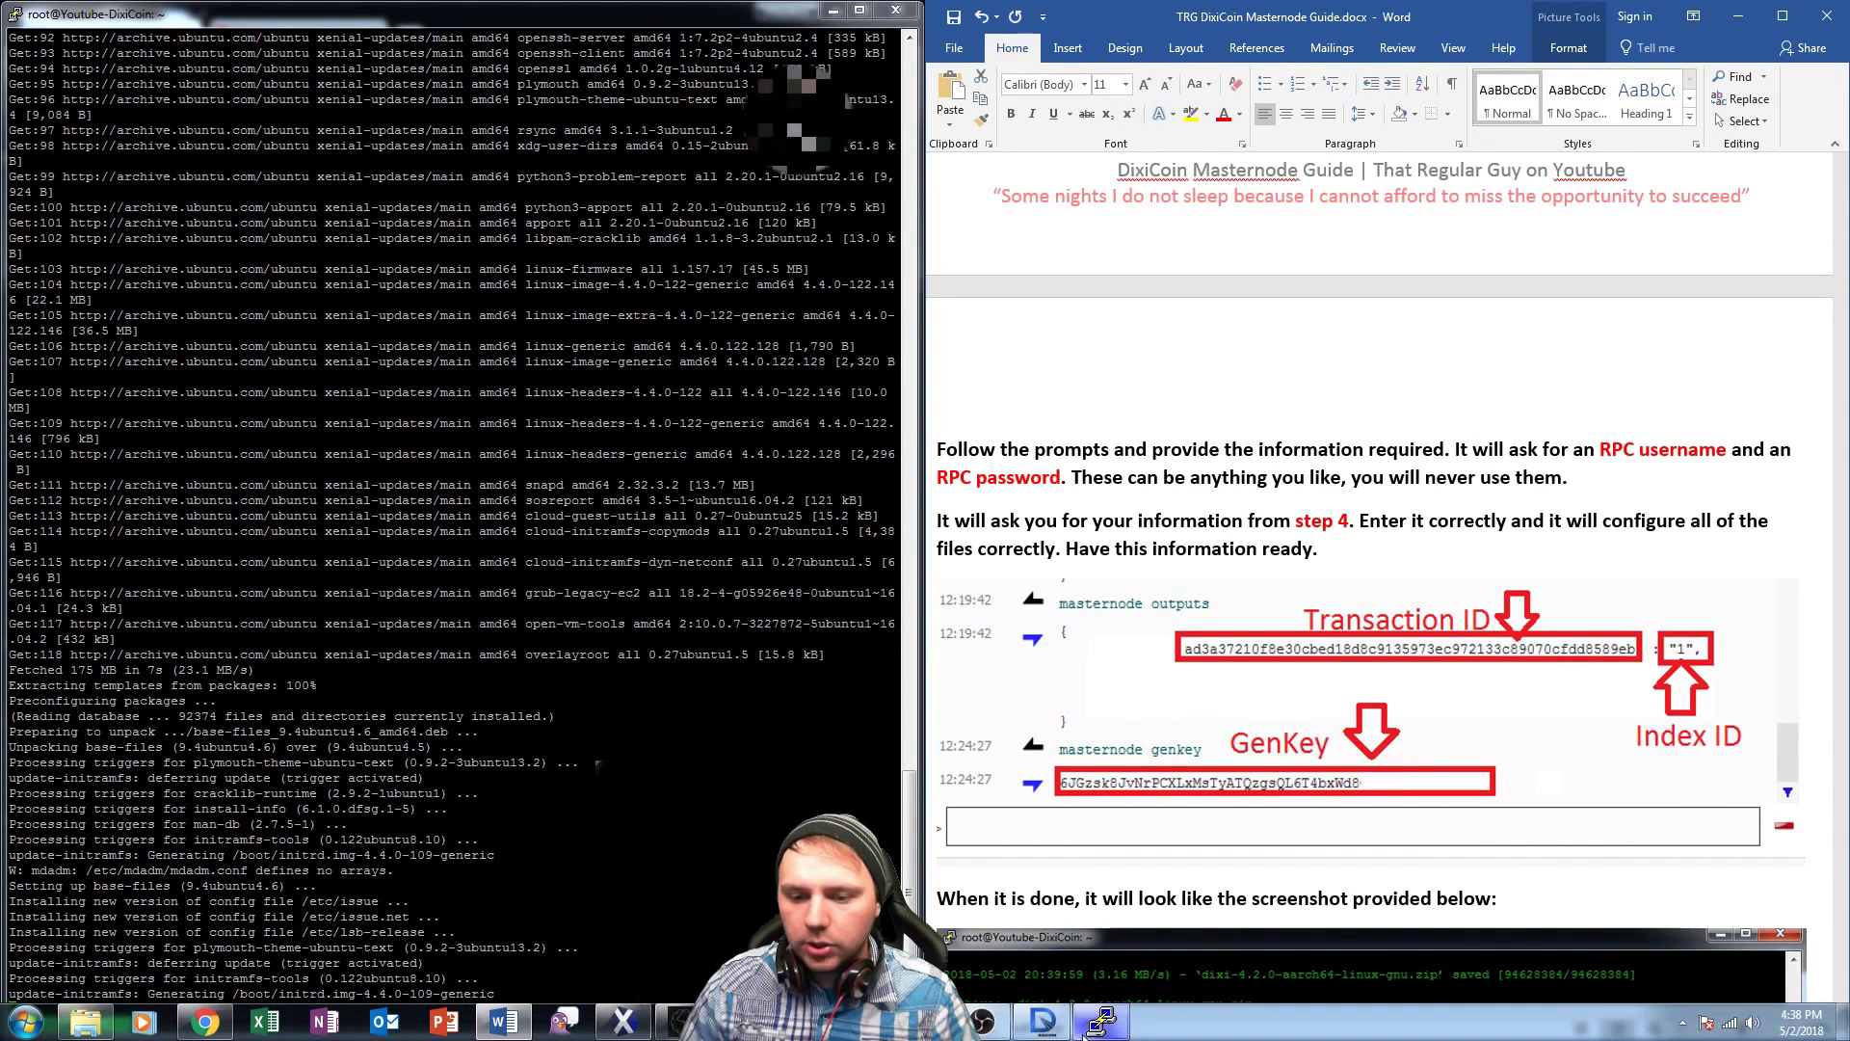
Step: Scroll the guide back to section 5 and select the red MN-1 masternode.conf line to check its values
scroll(1318, 738, "down", 1)
scroll(1443, 498, "up", 10)
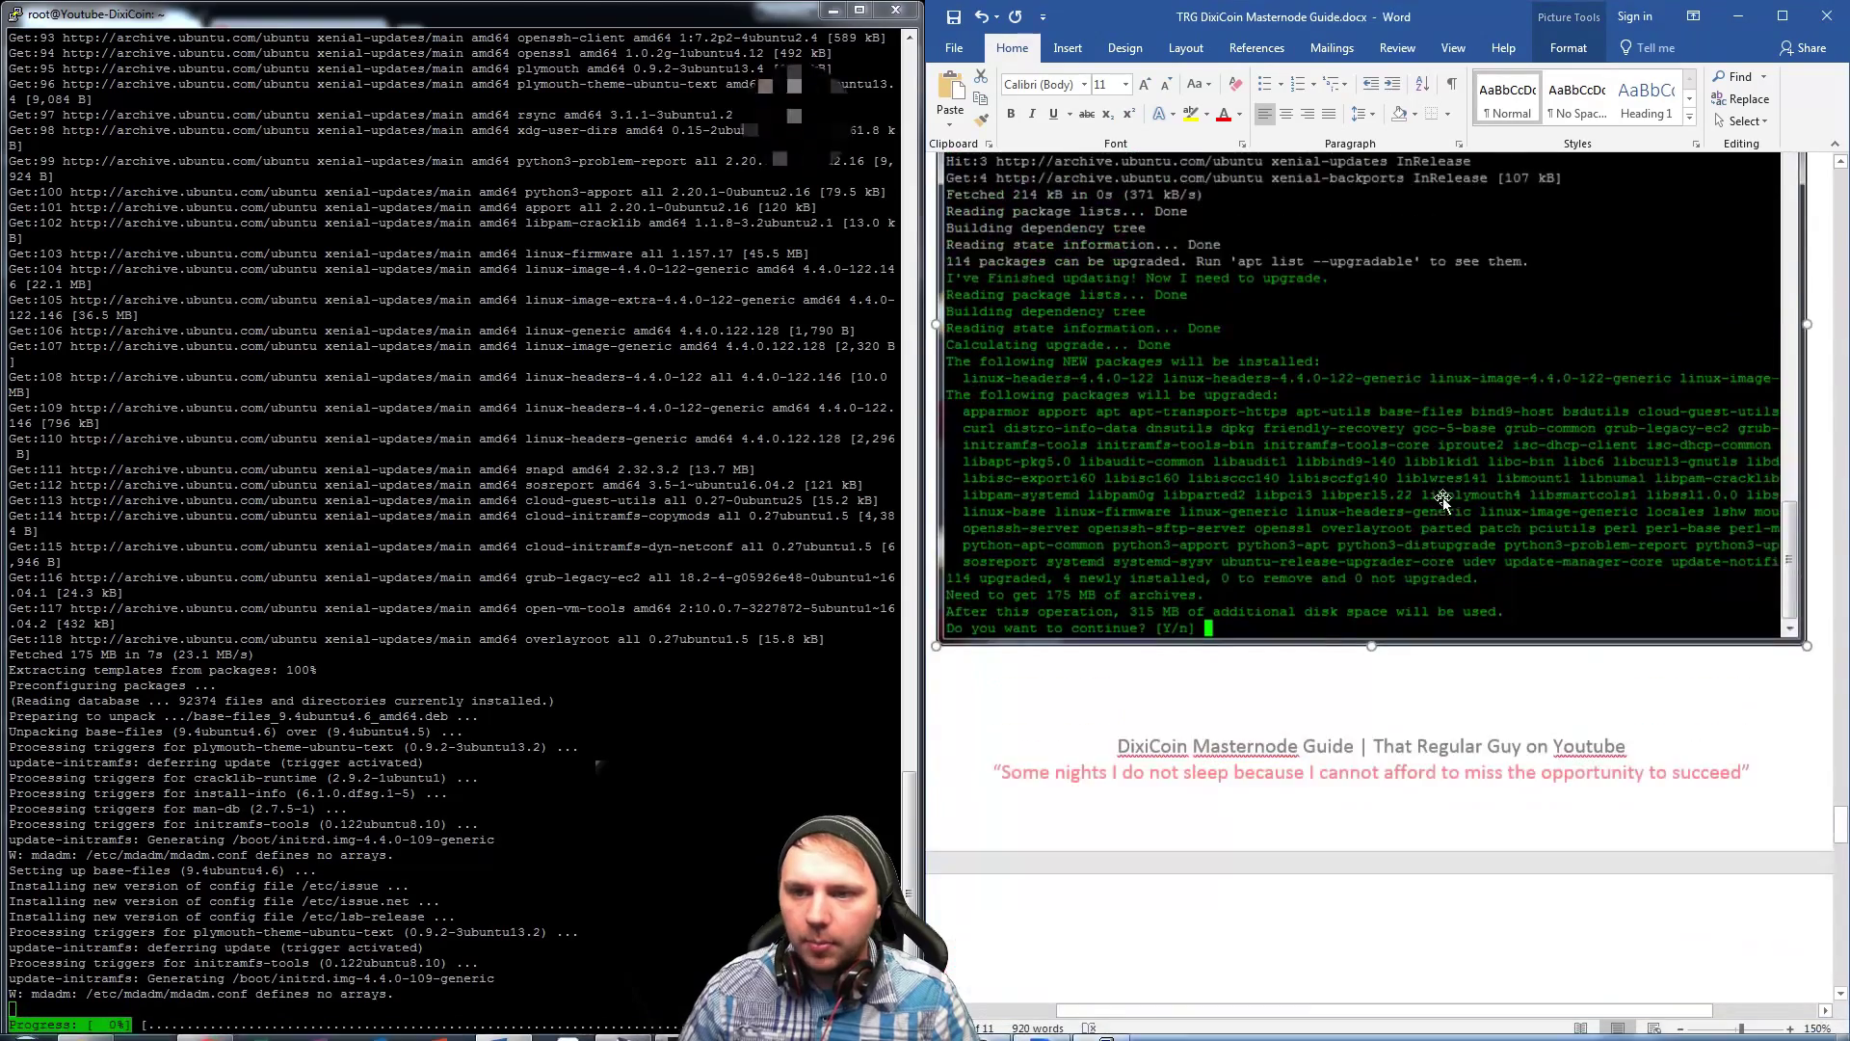
scroll(1440, 482, "up", 12)
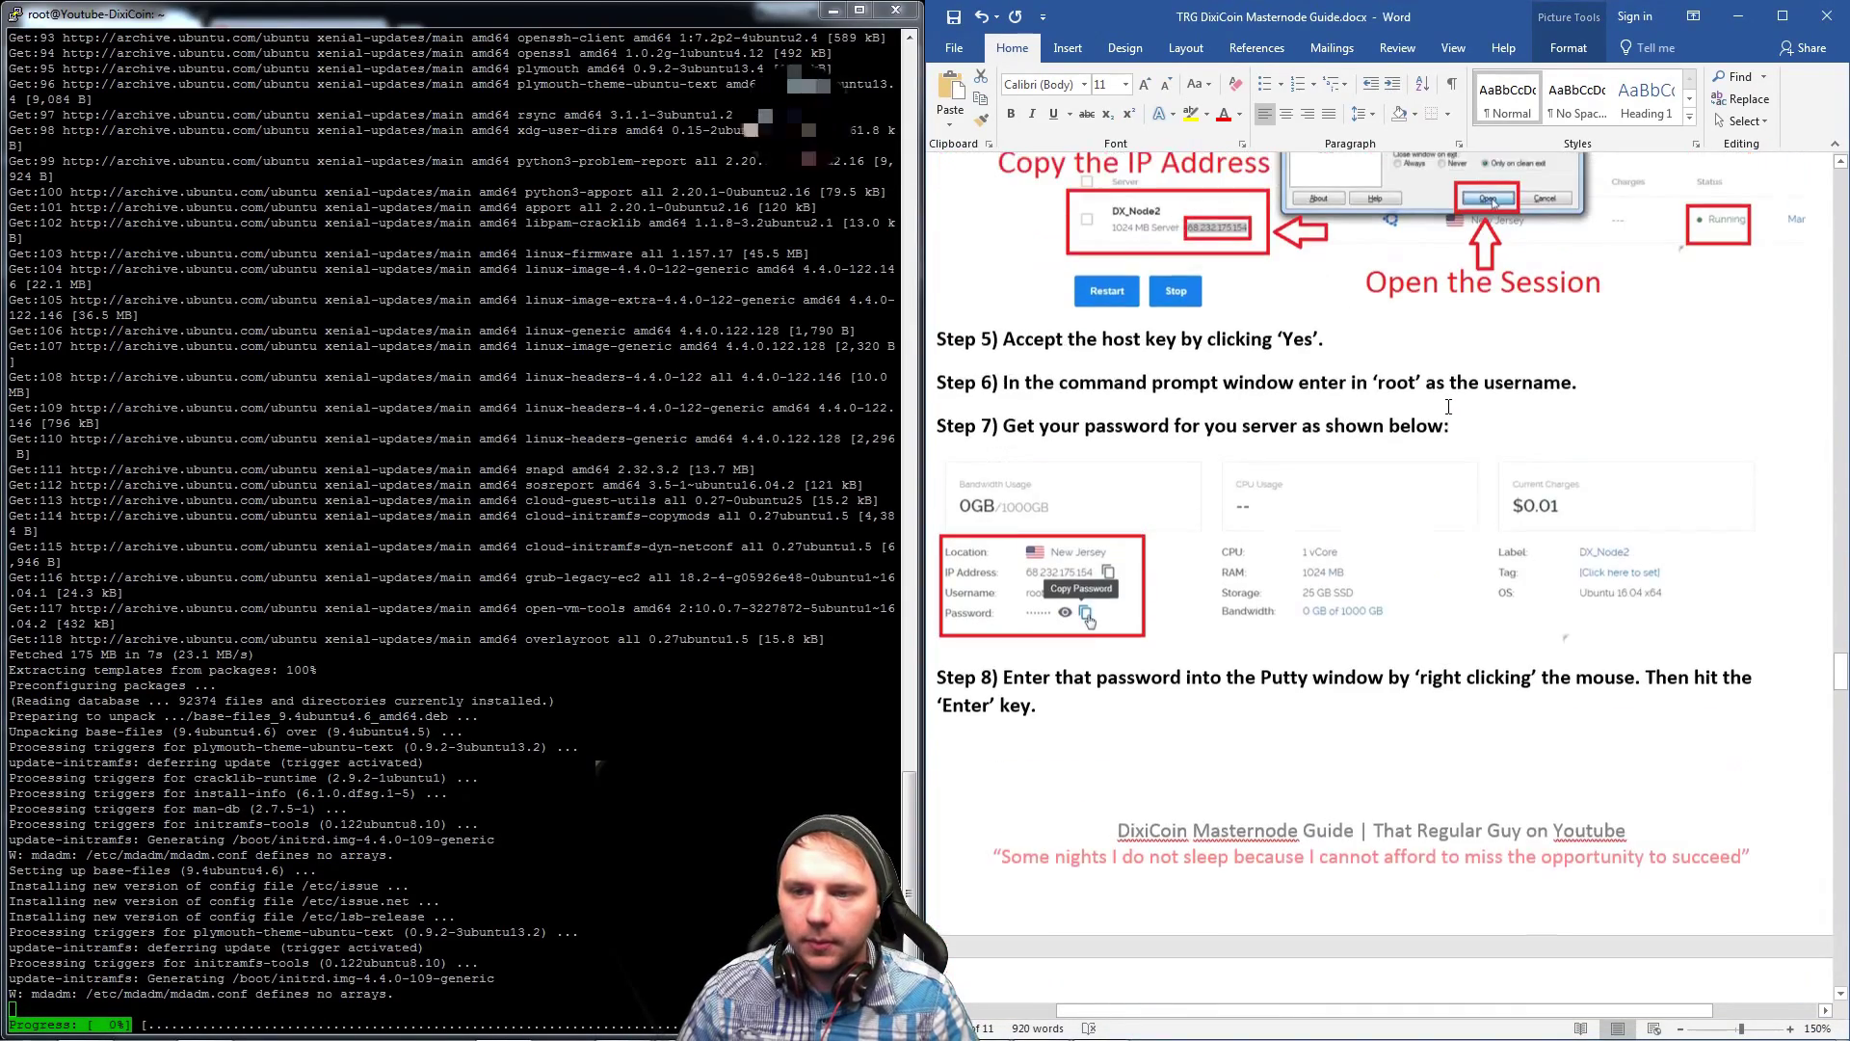
scroll(1349, 723, "down", 3)
scroll(1243, 819, "up", 15)
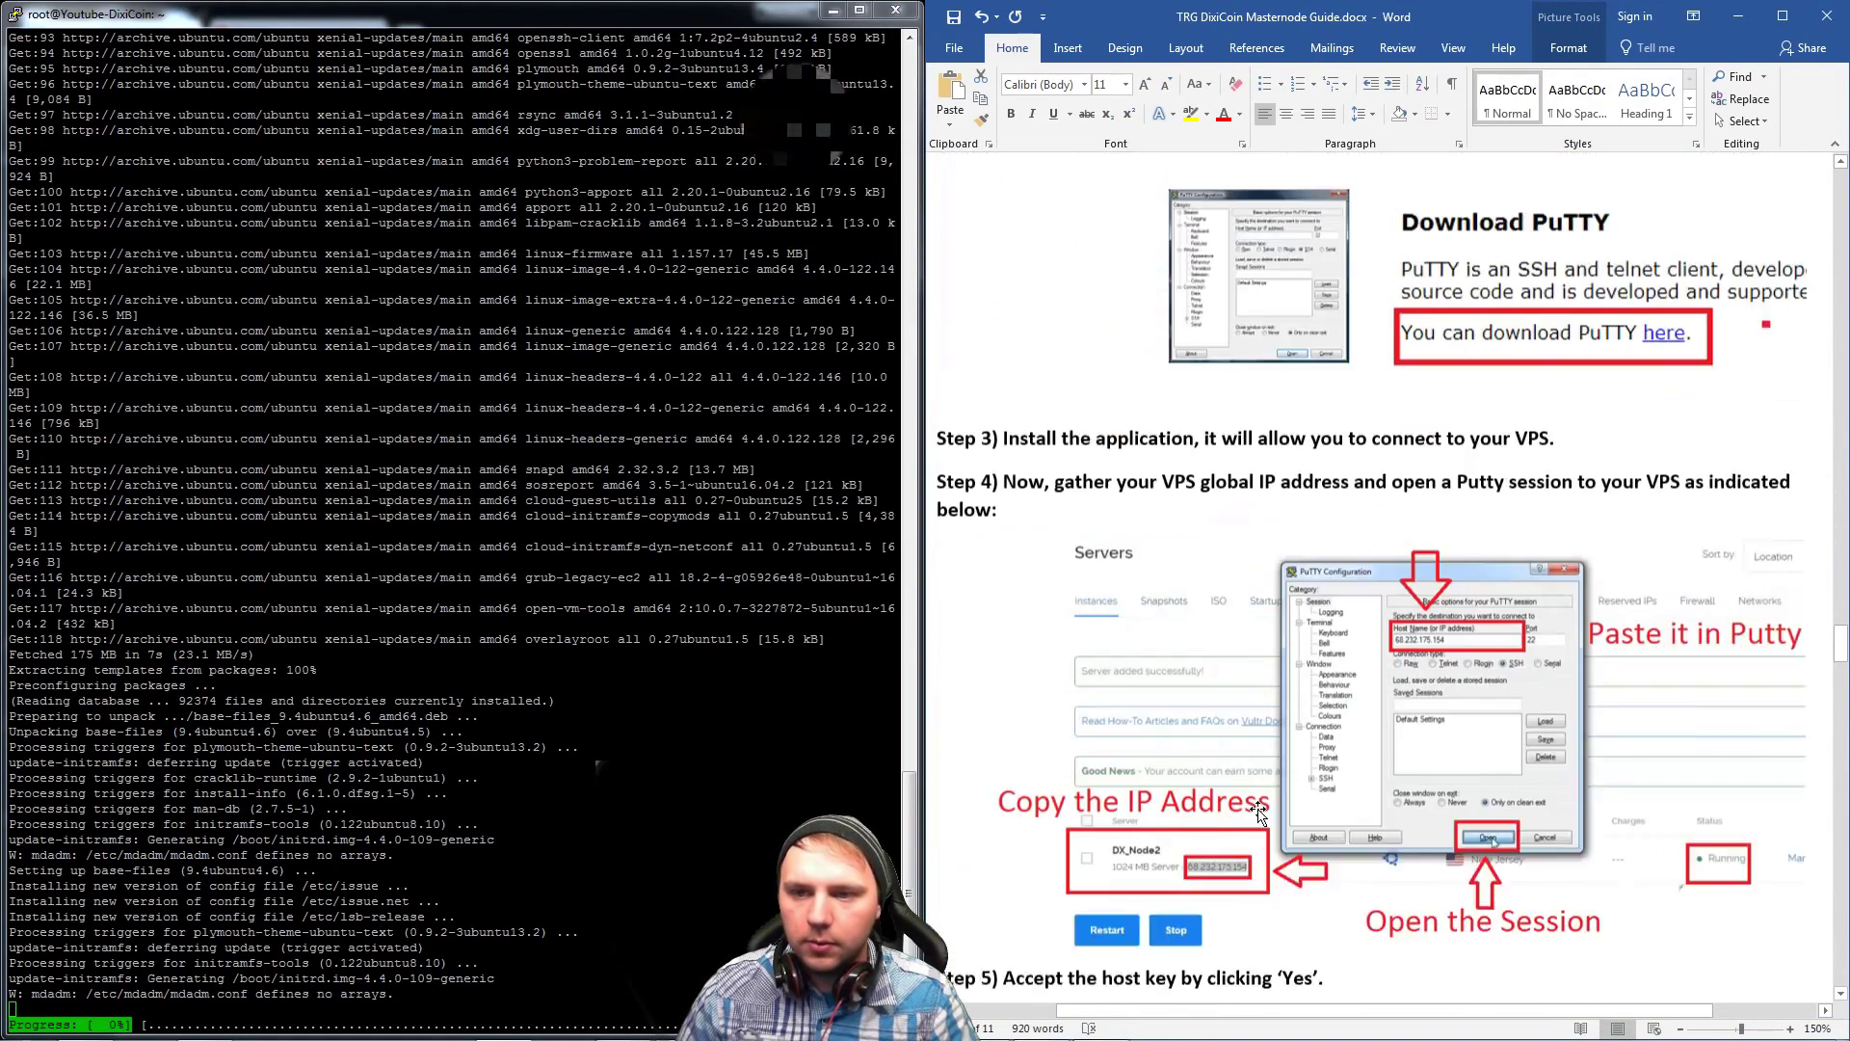
scroll(1267, 792, "up", 15)
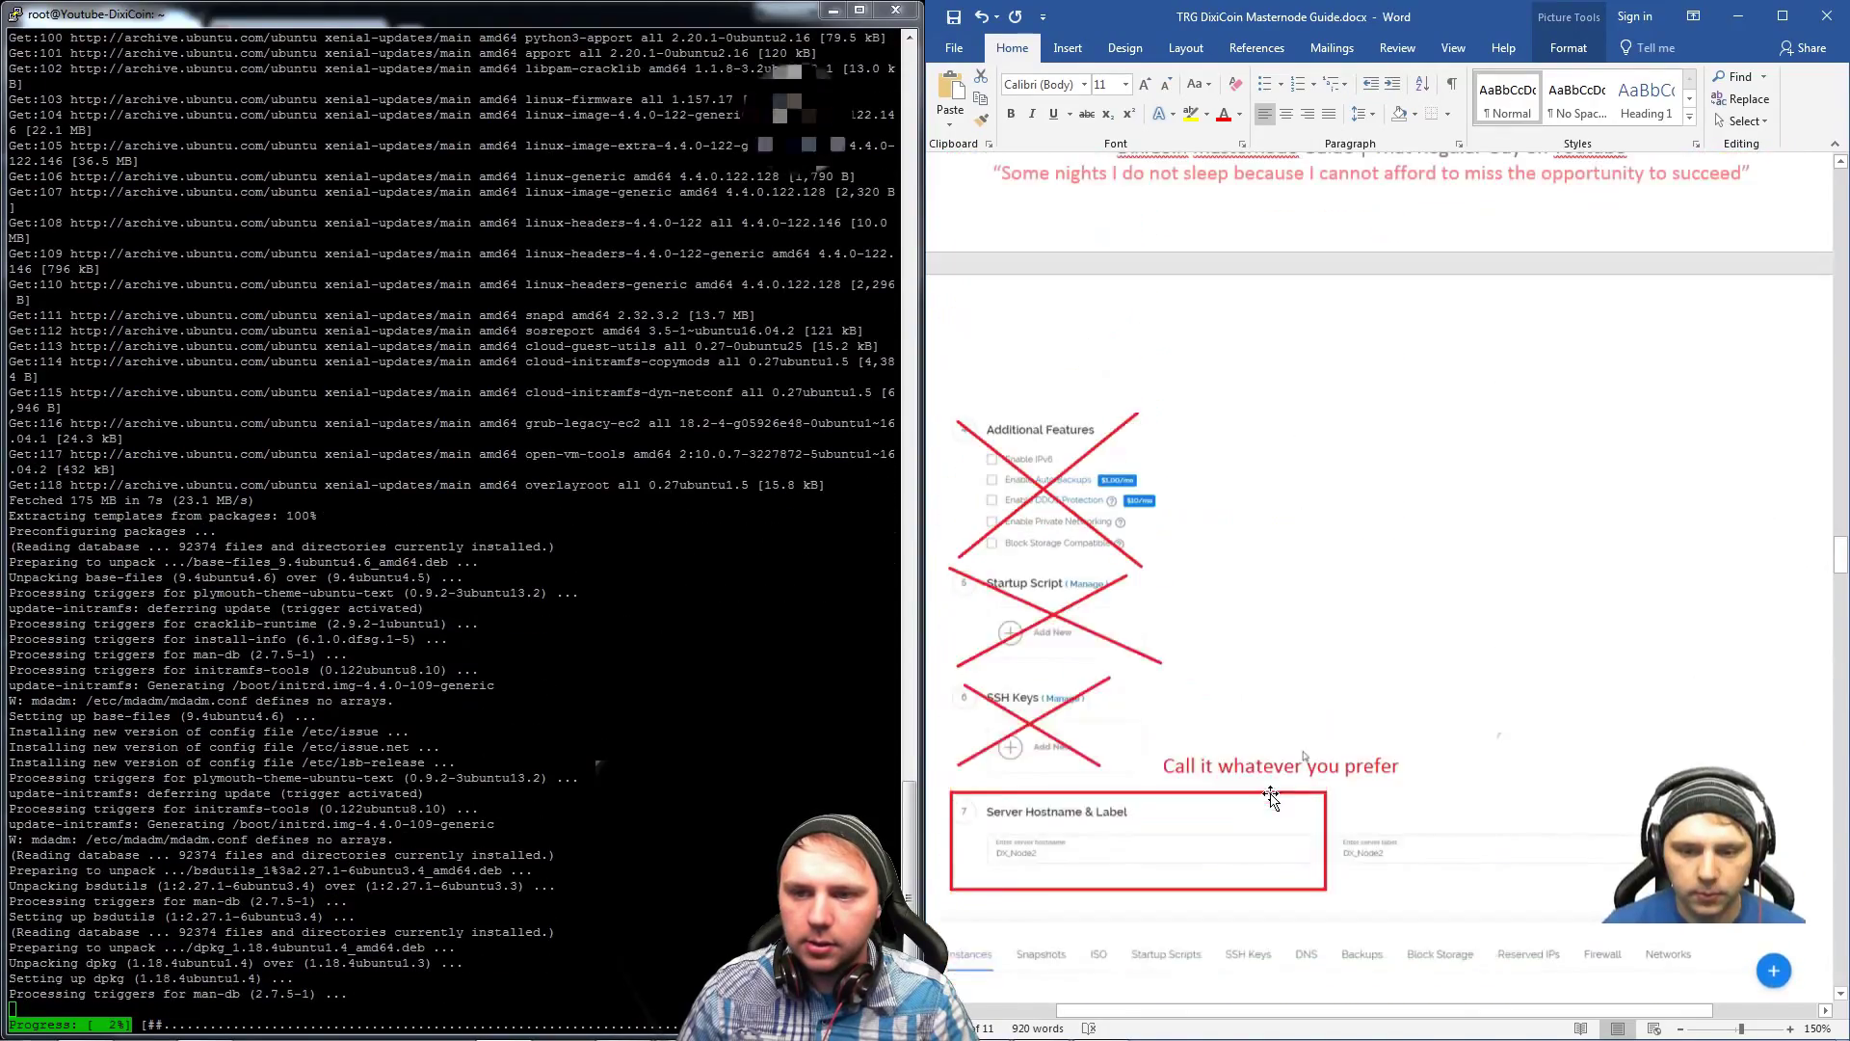
scroll(1280, 795, "up", 10)
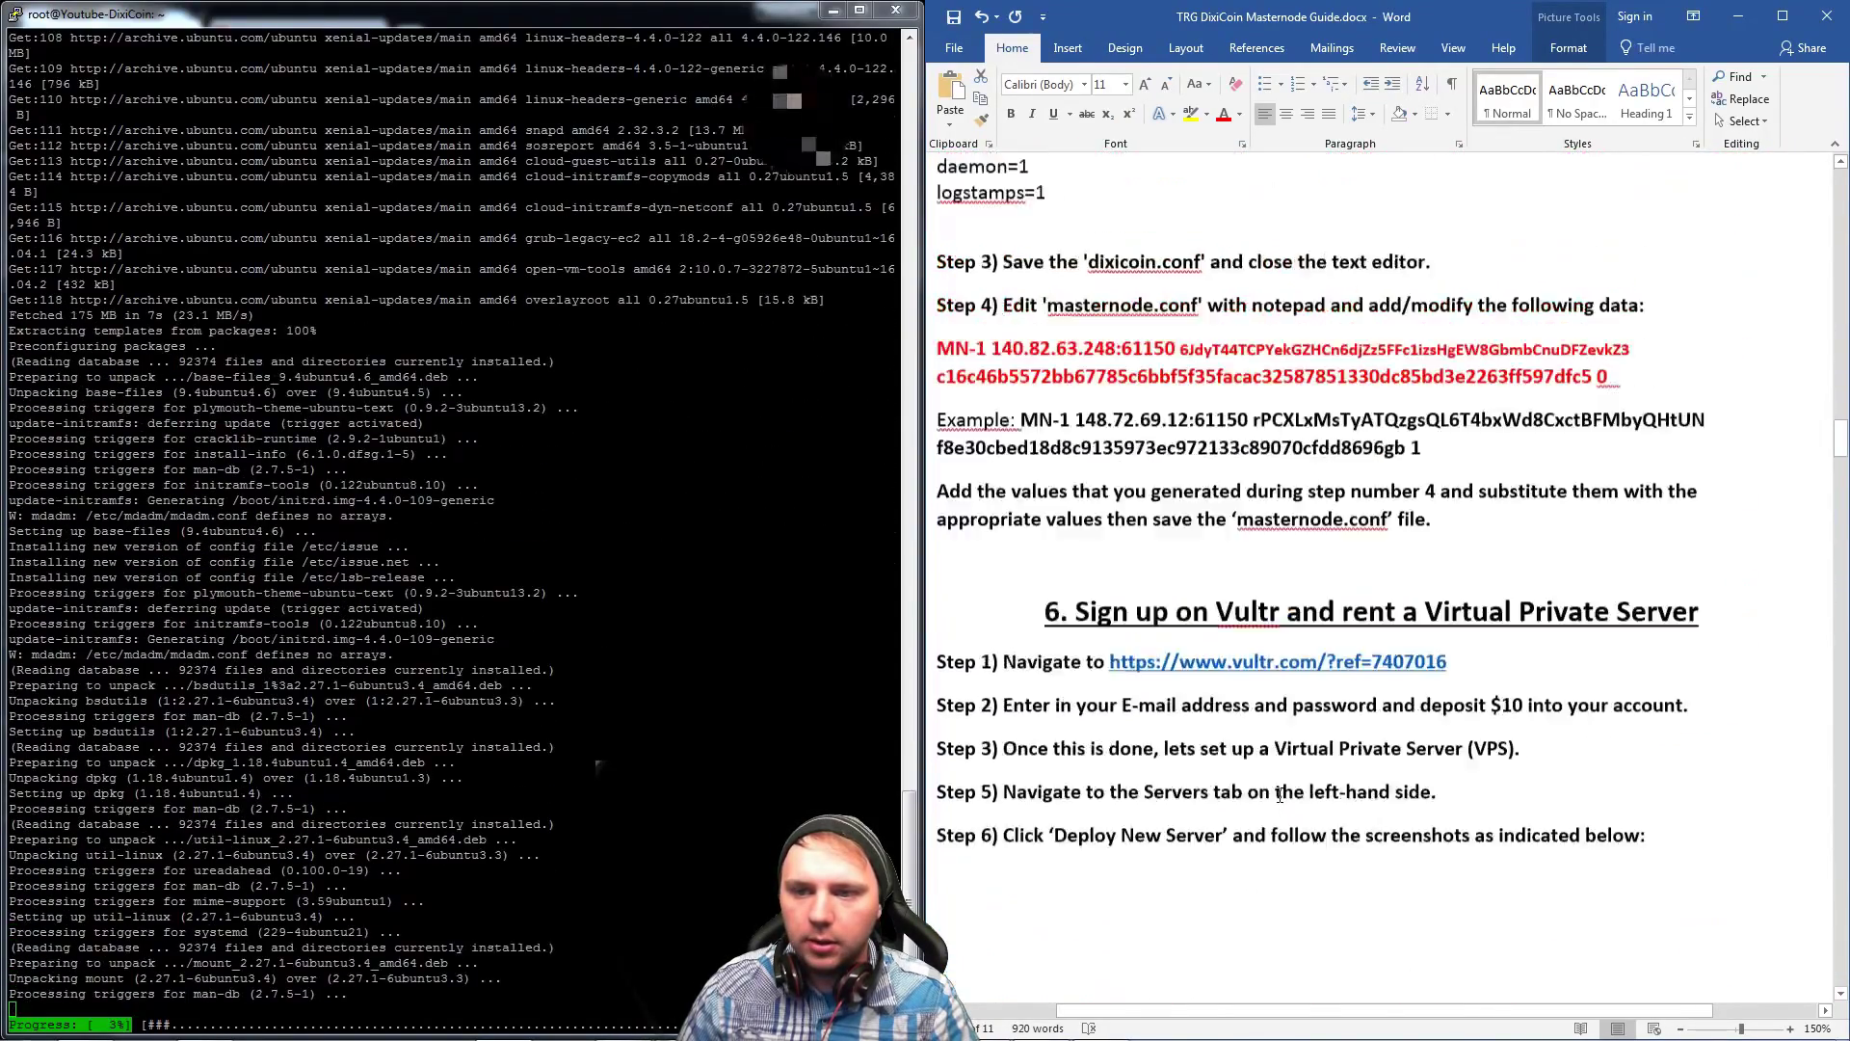
scroll(1638, 674, "down", 1)
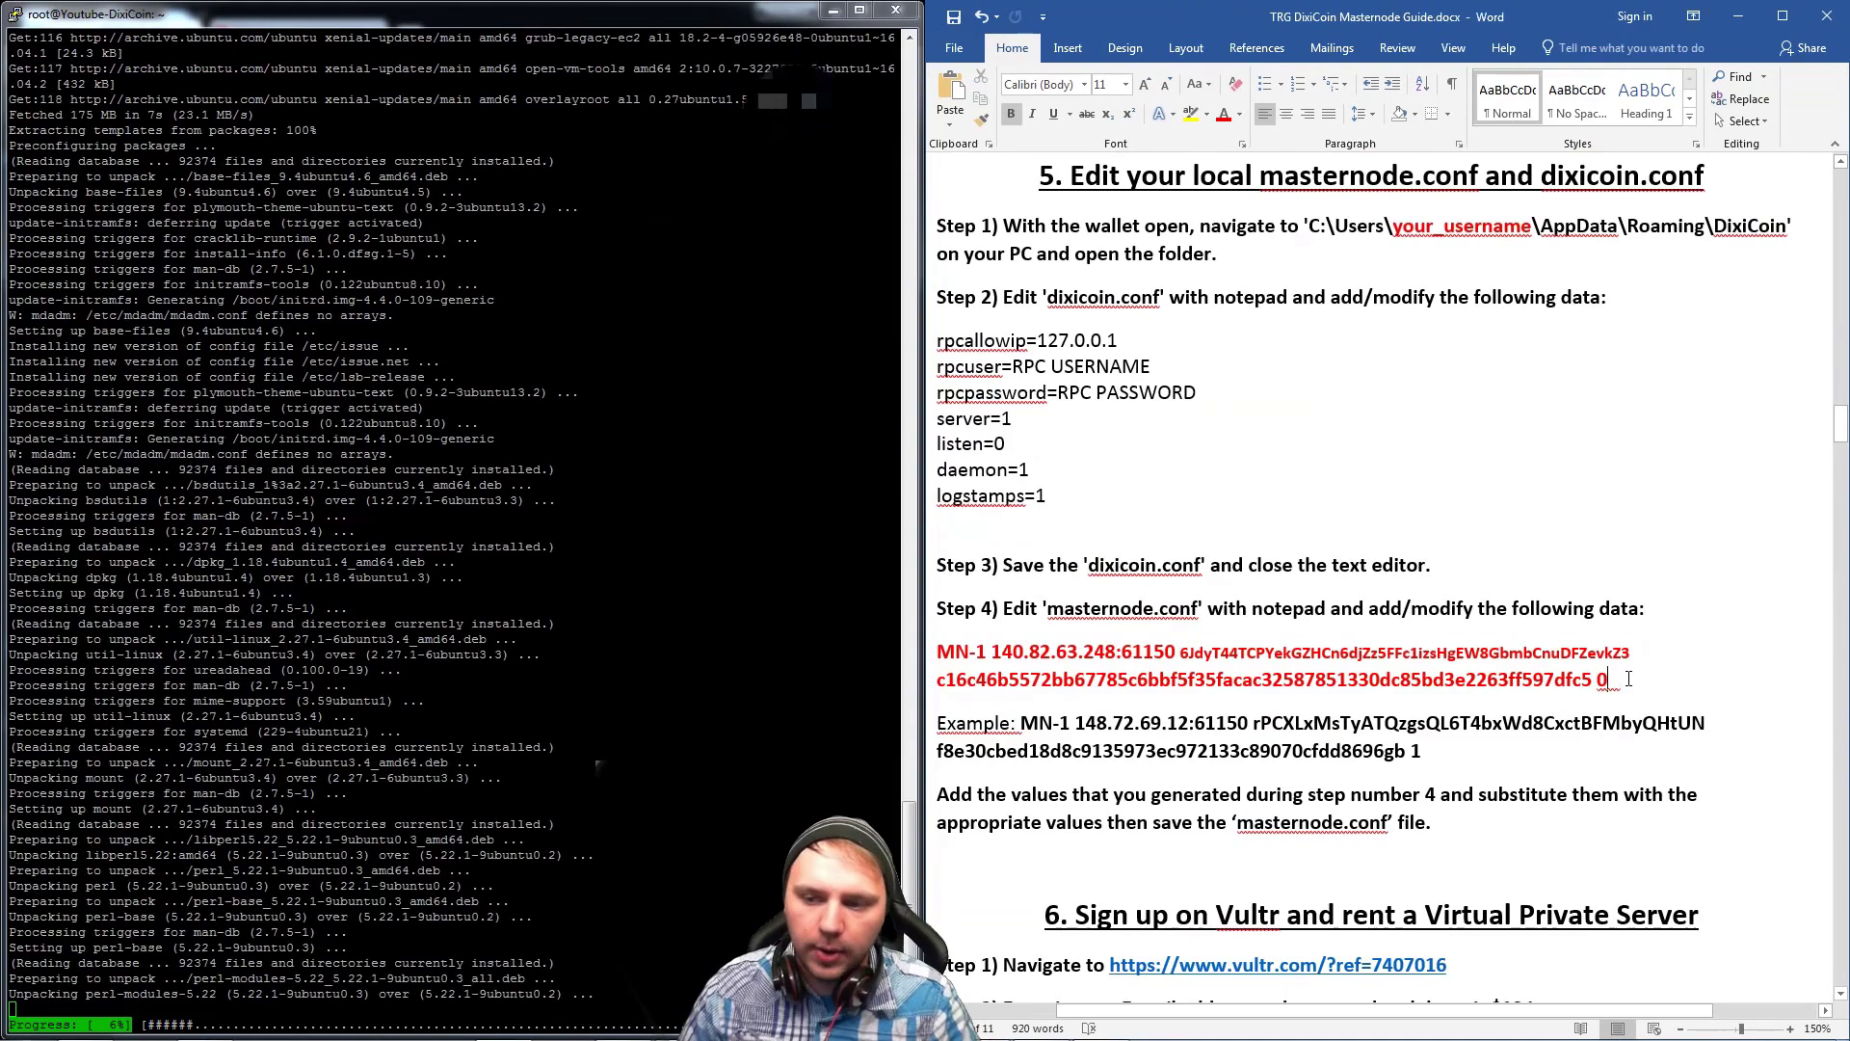
left_click_drag(1647, 673, 1168, 655)
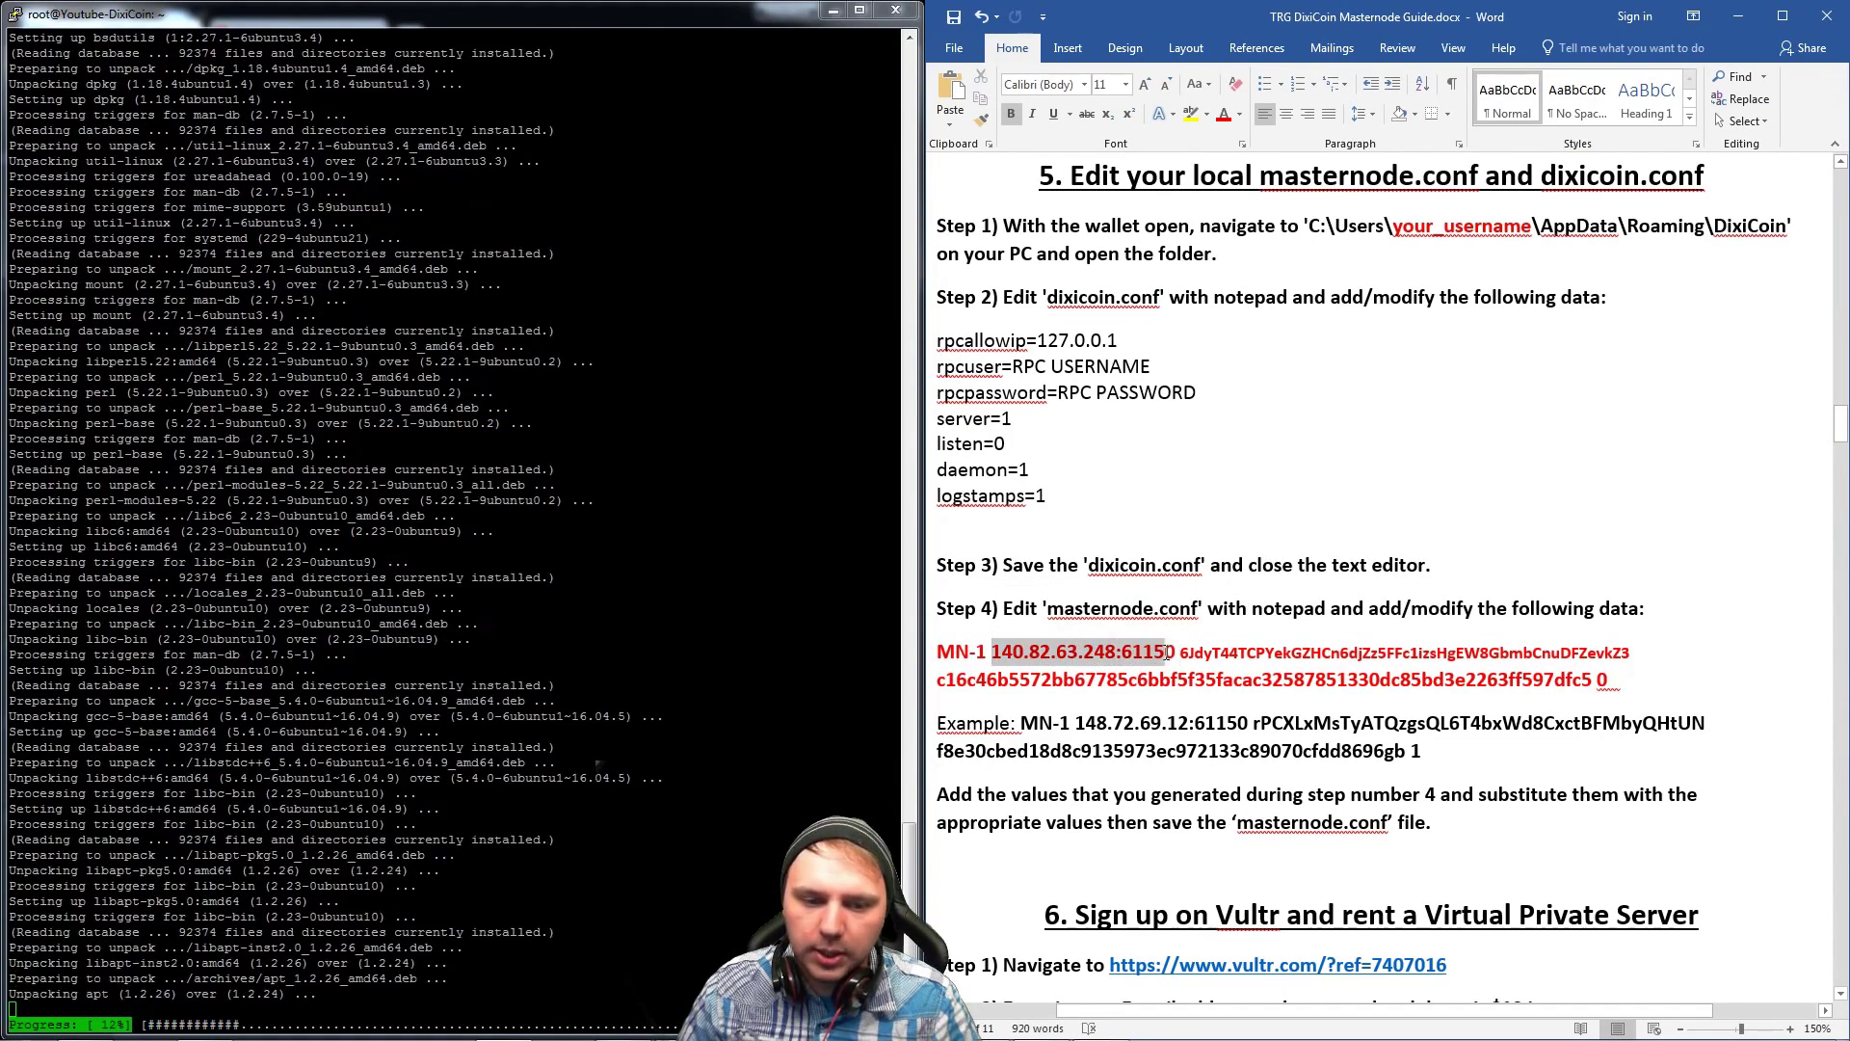
left_click(1147, 679)
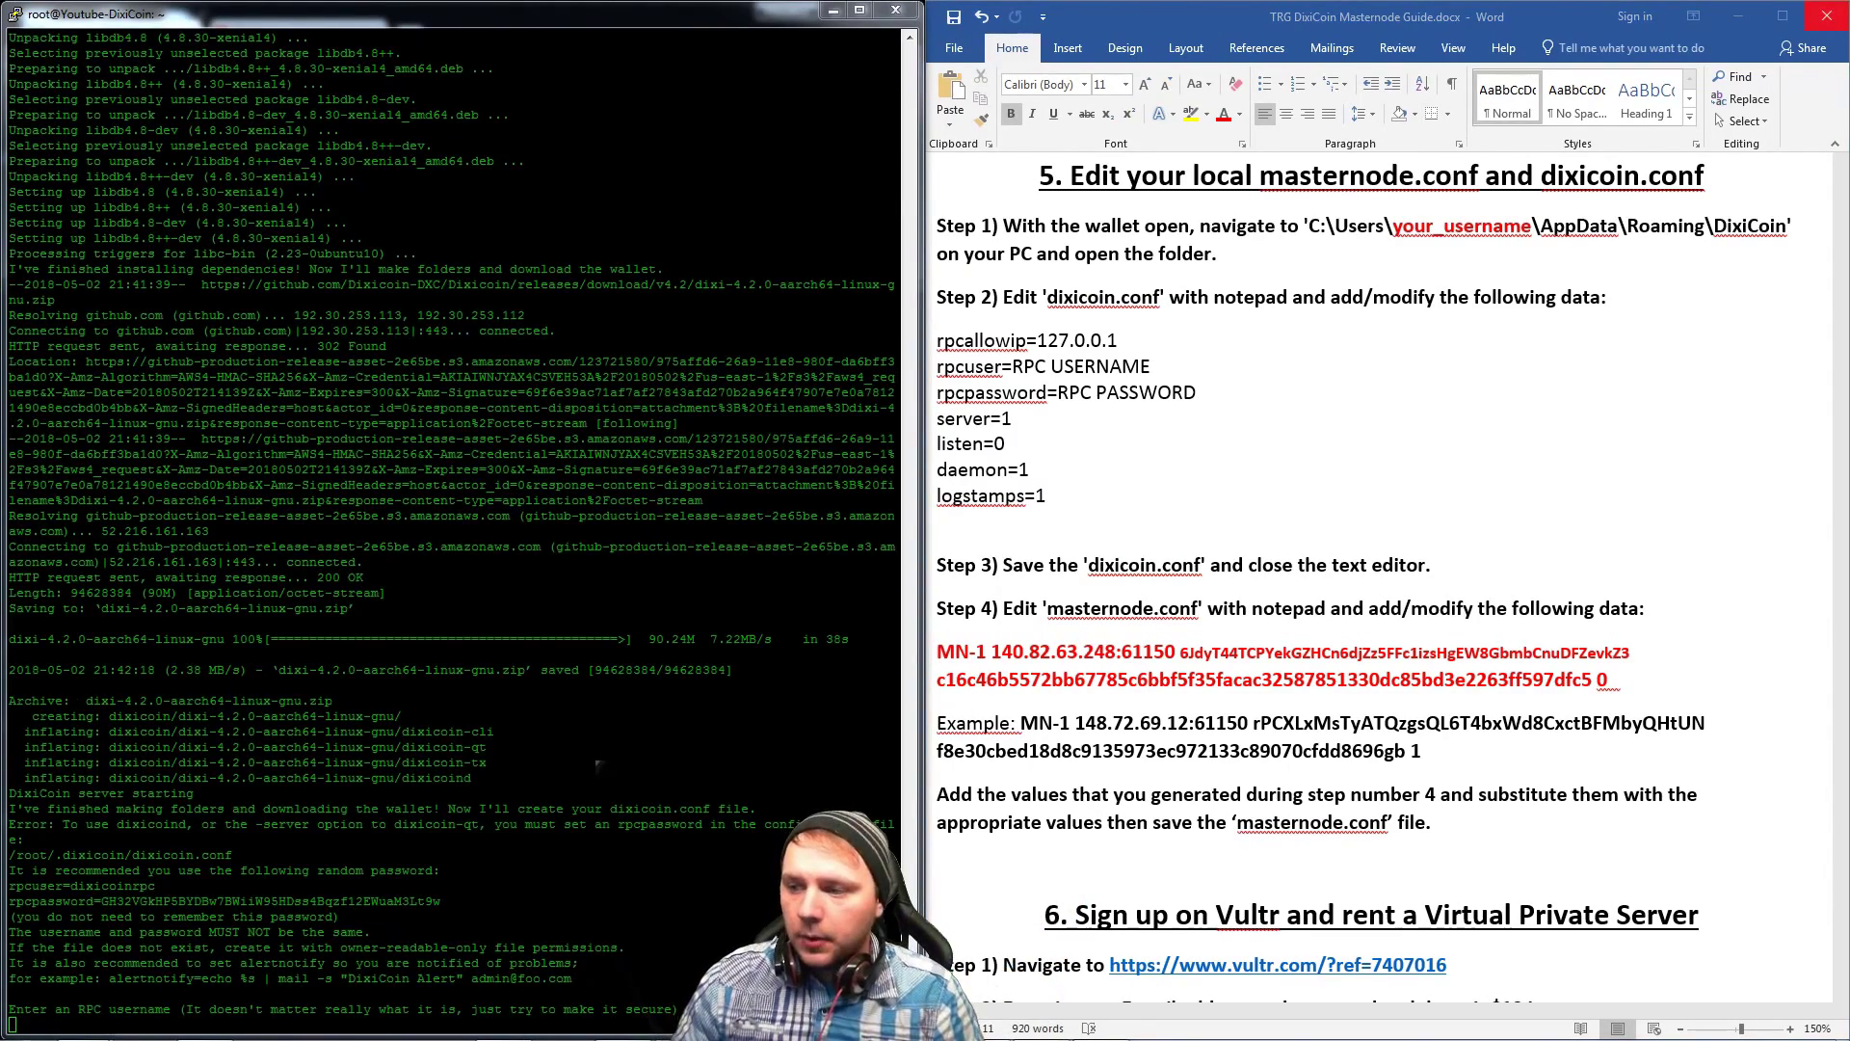
Step: Enter the RPC username and the RPC password at the install script's prompts
key("alt+Tab")
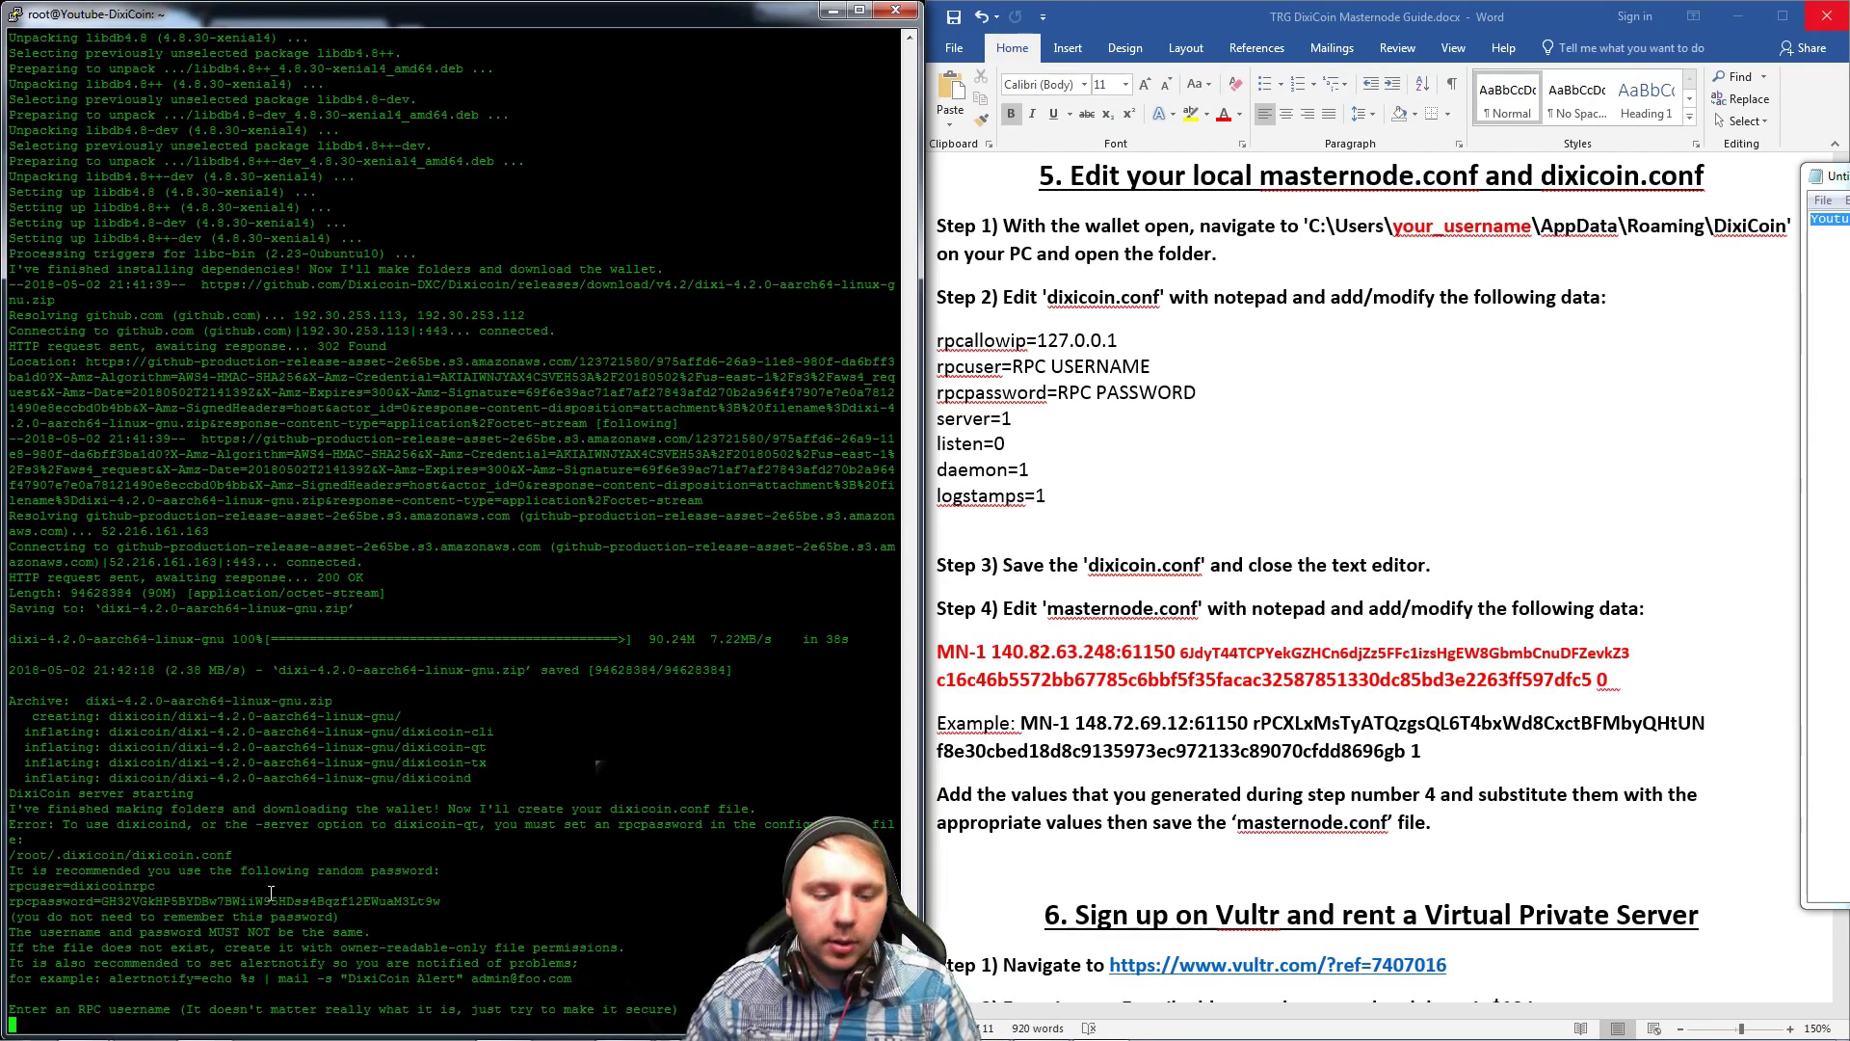
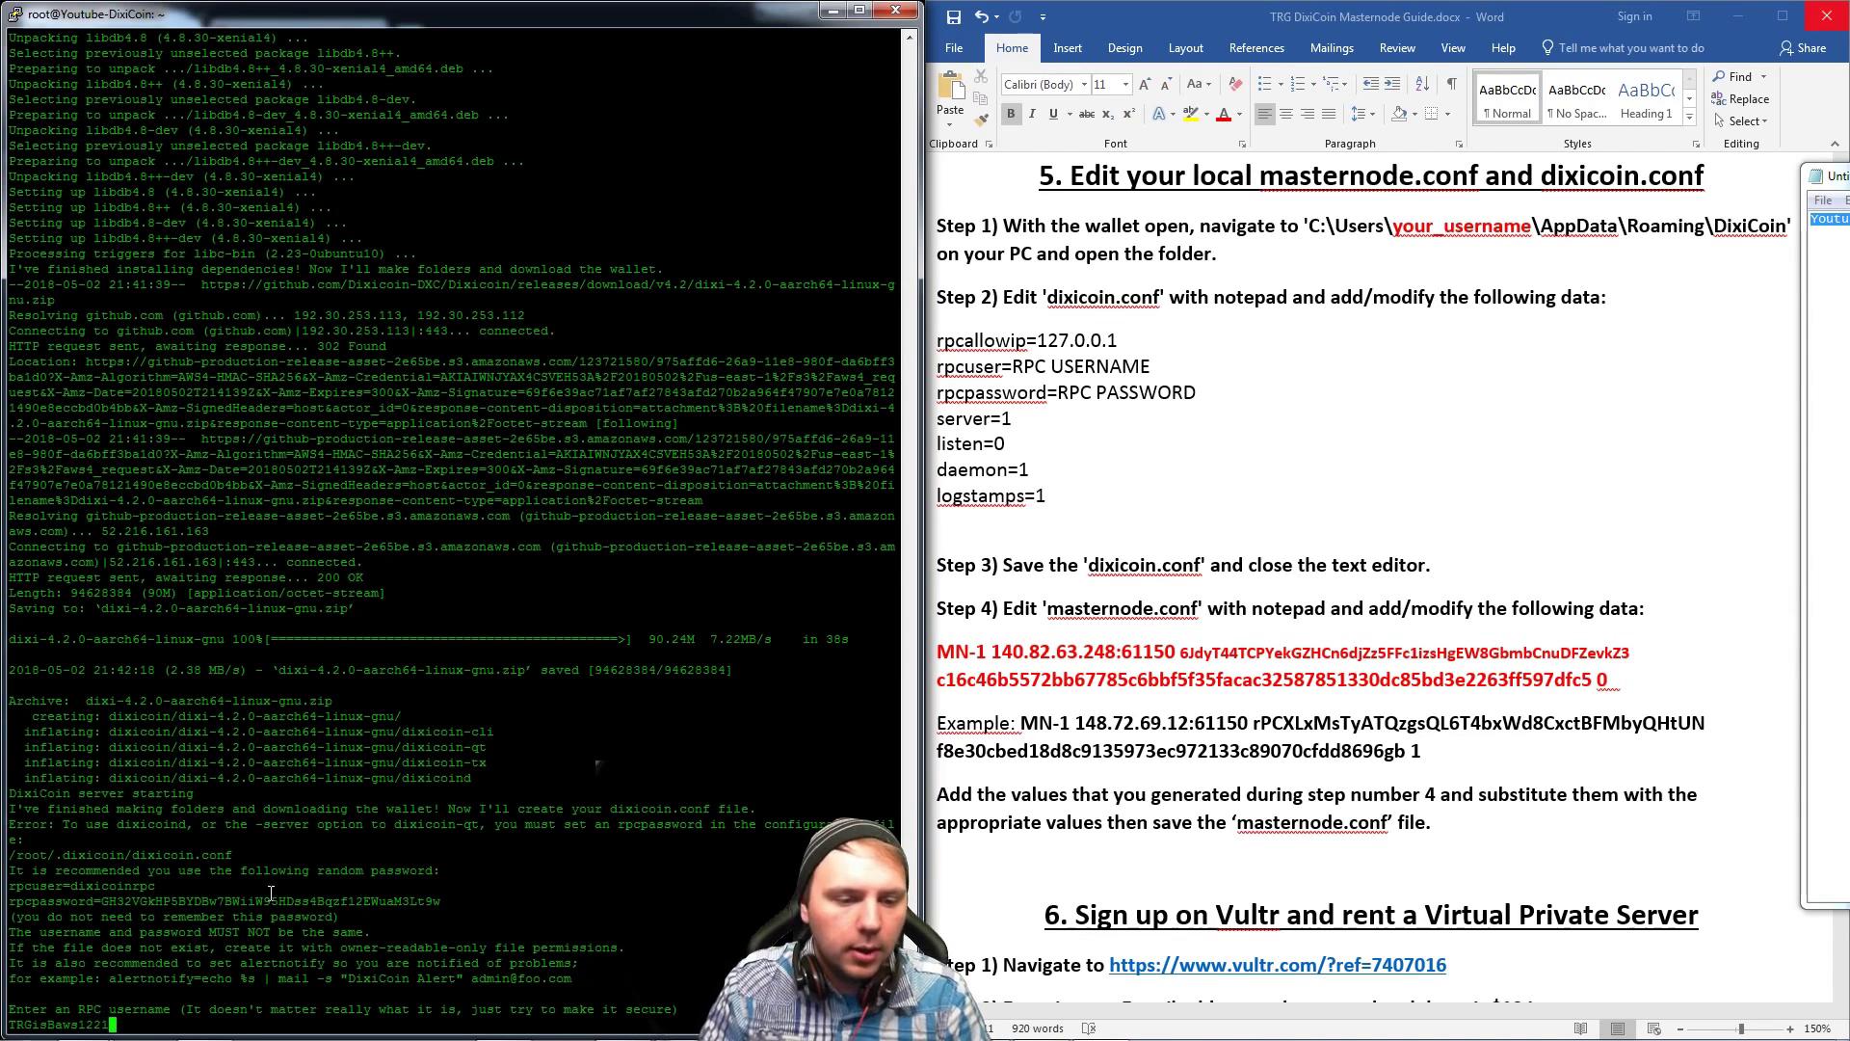
key("Return")
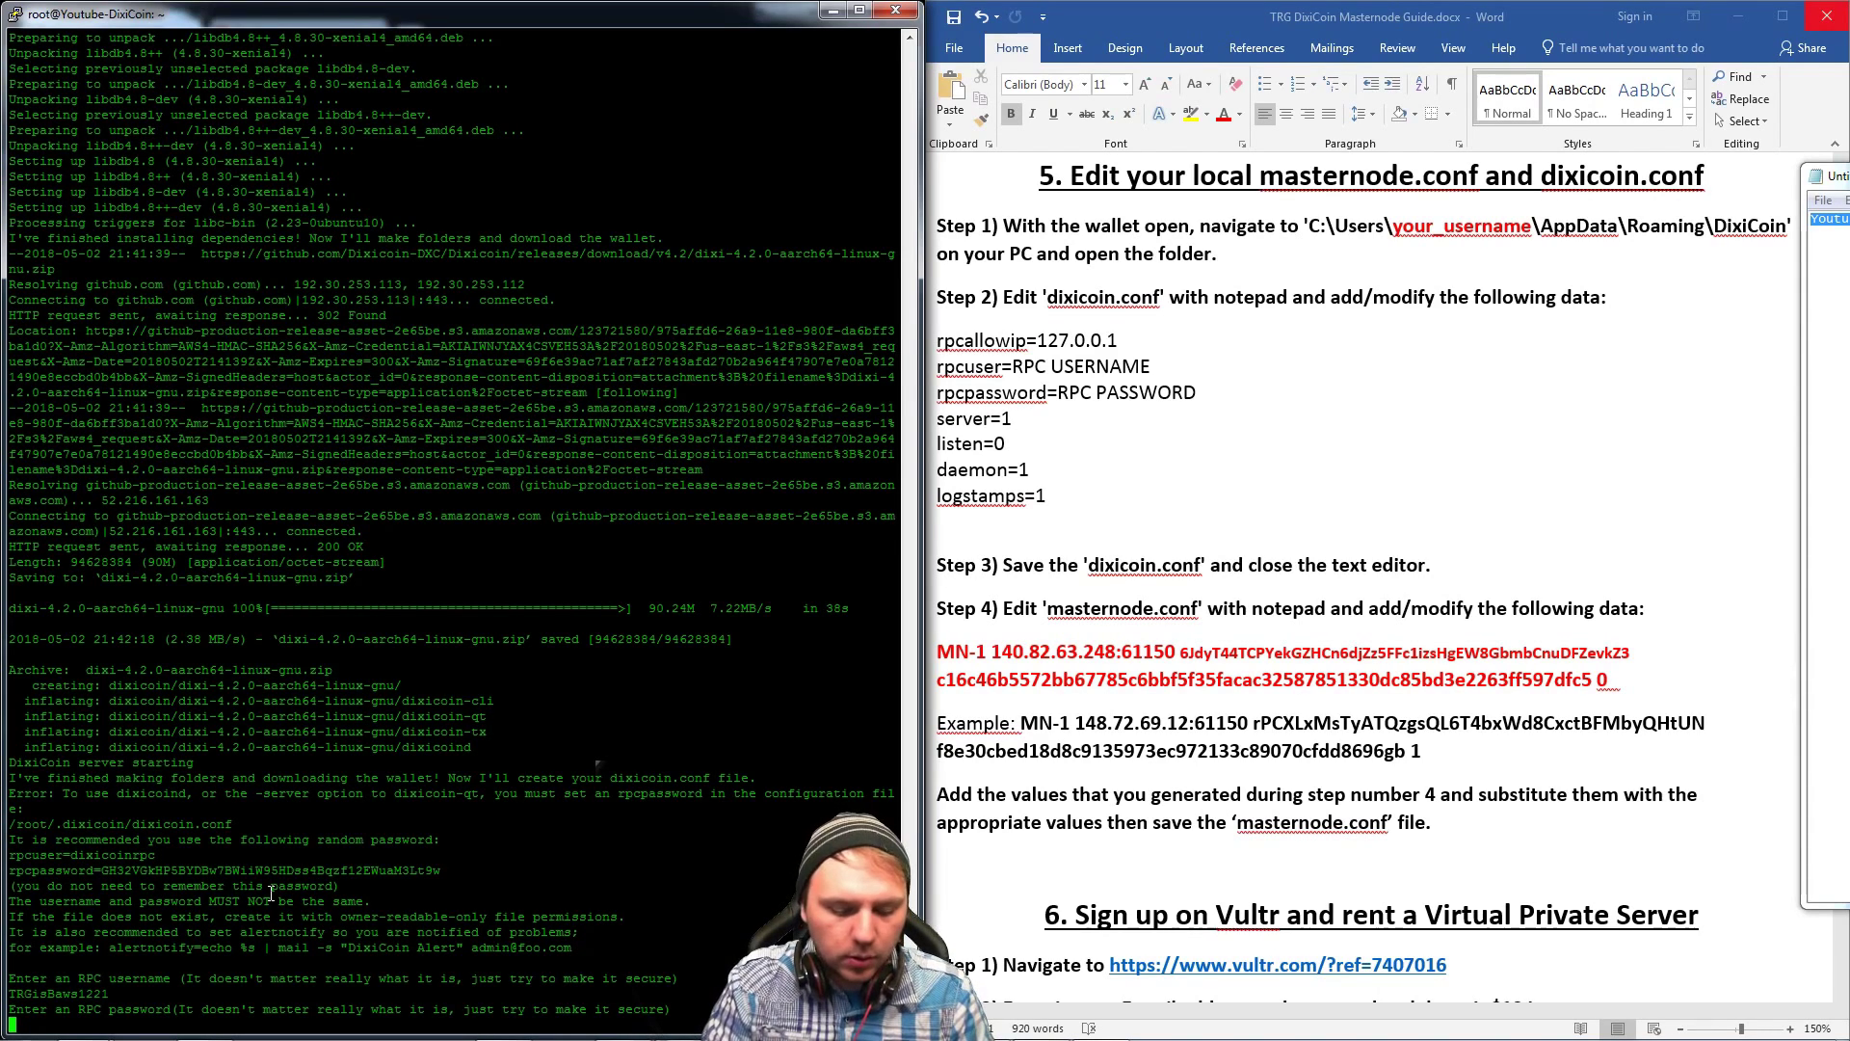
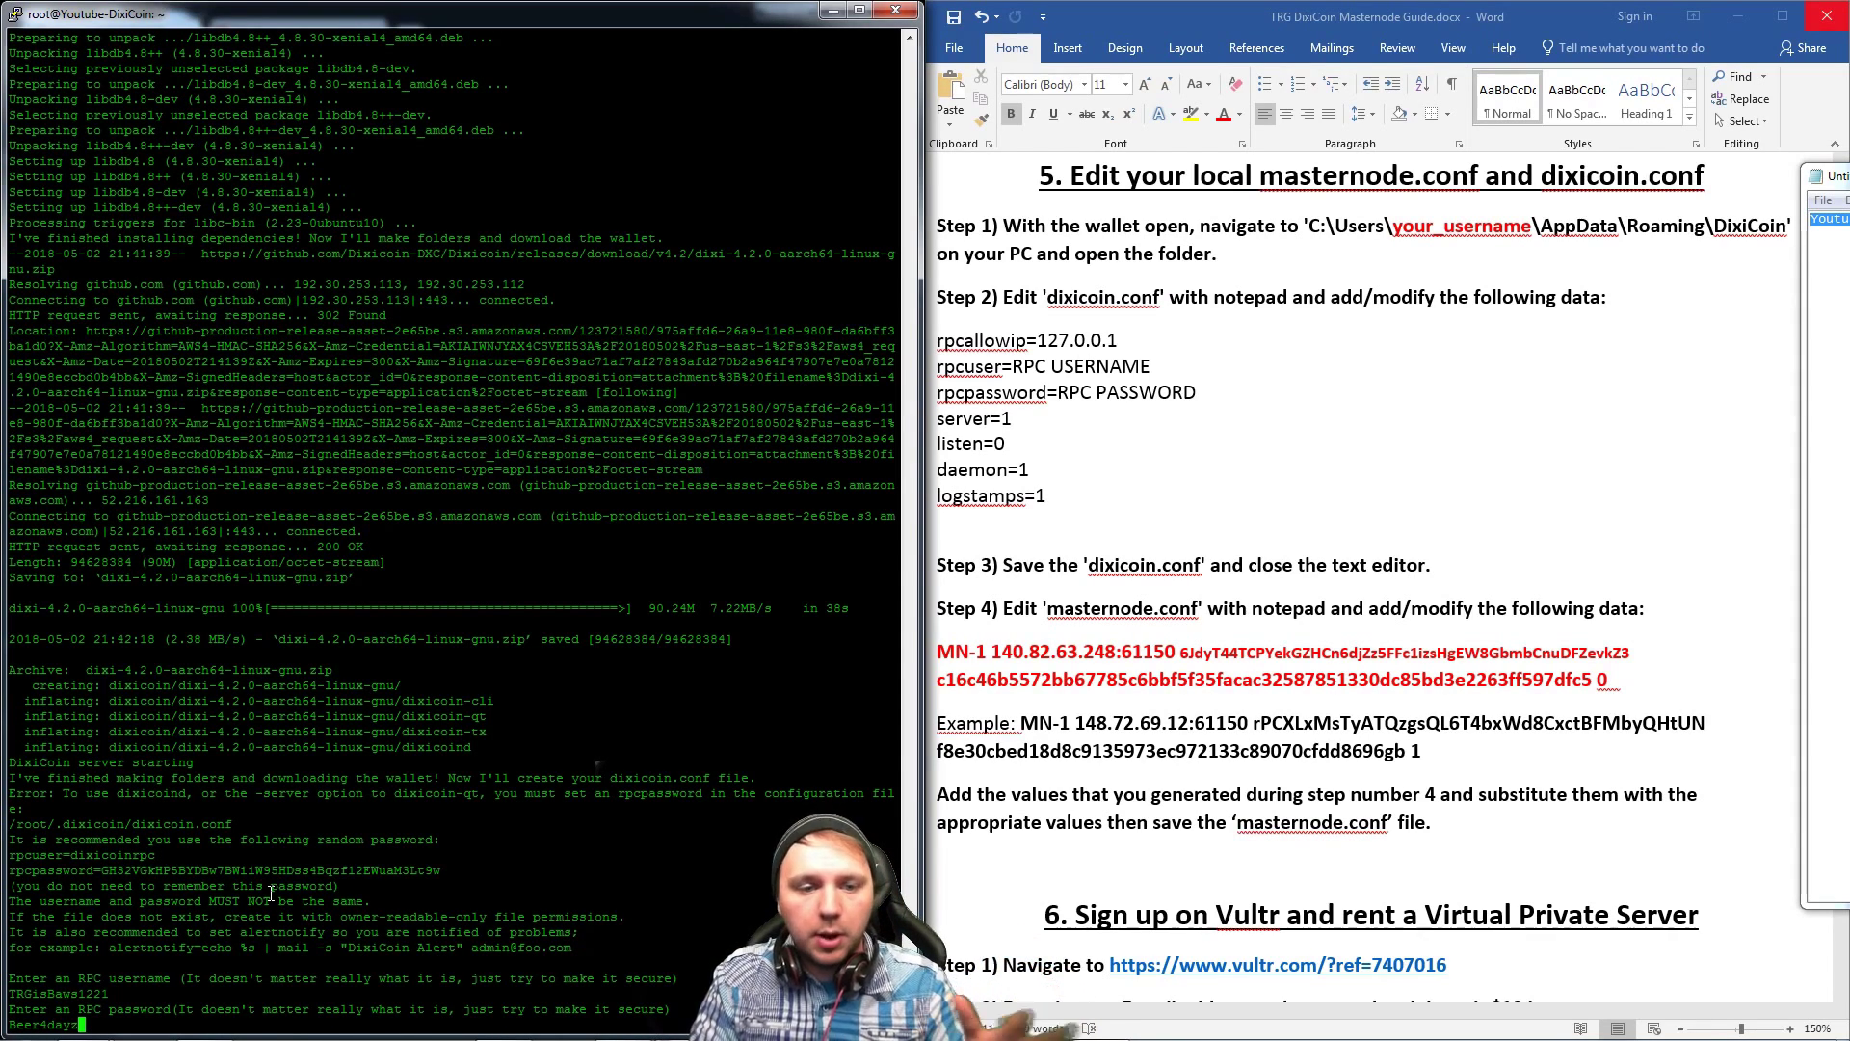
key("Return")
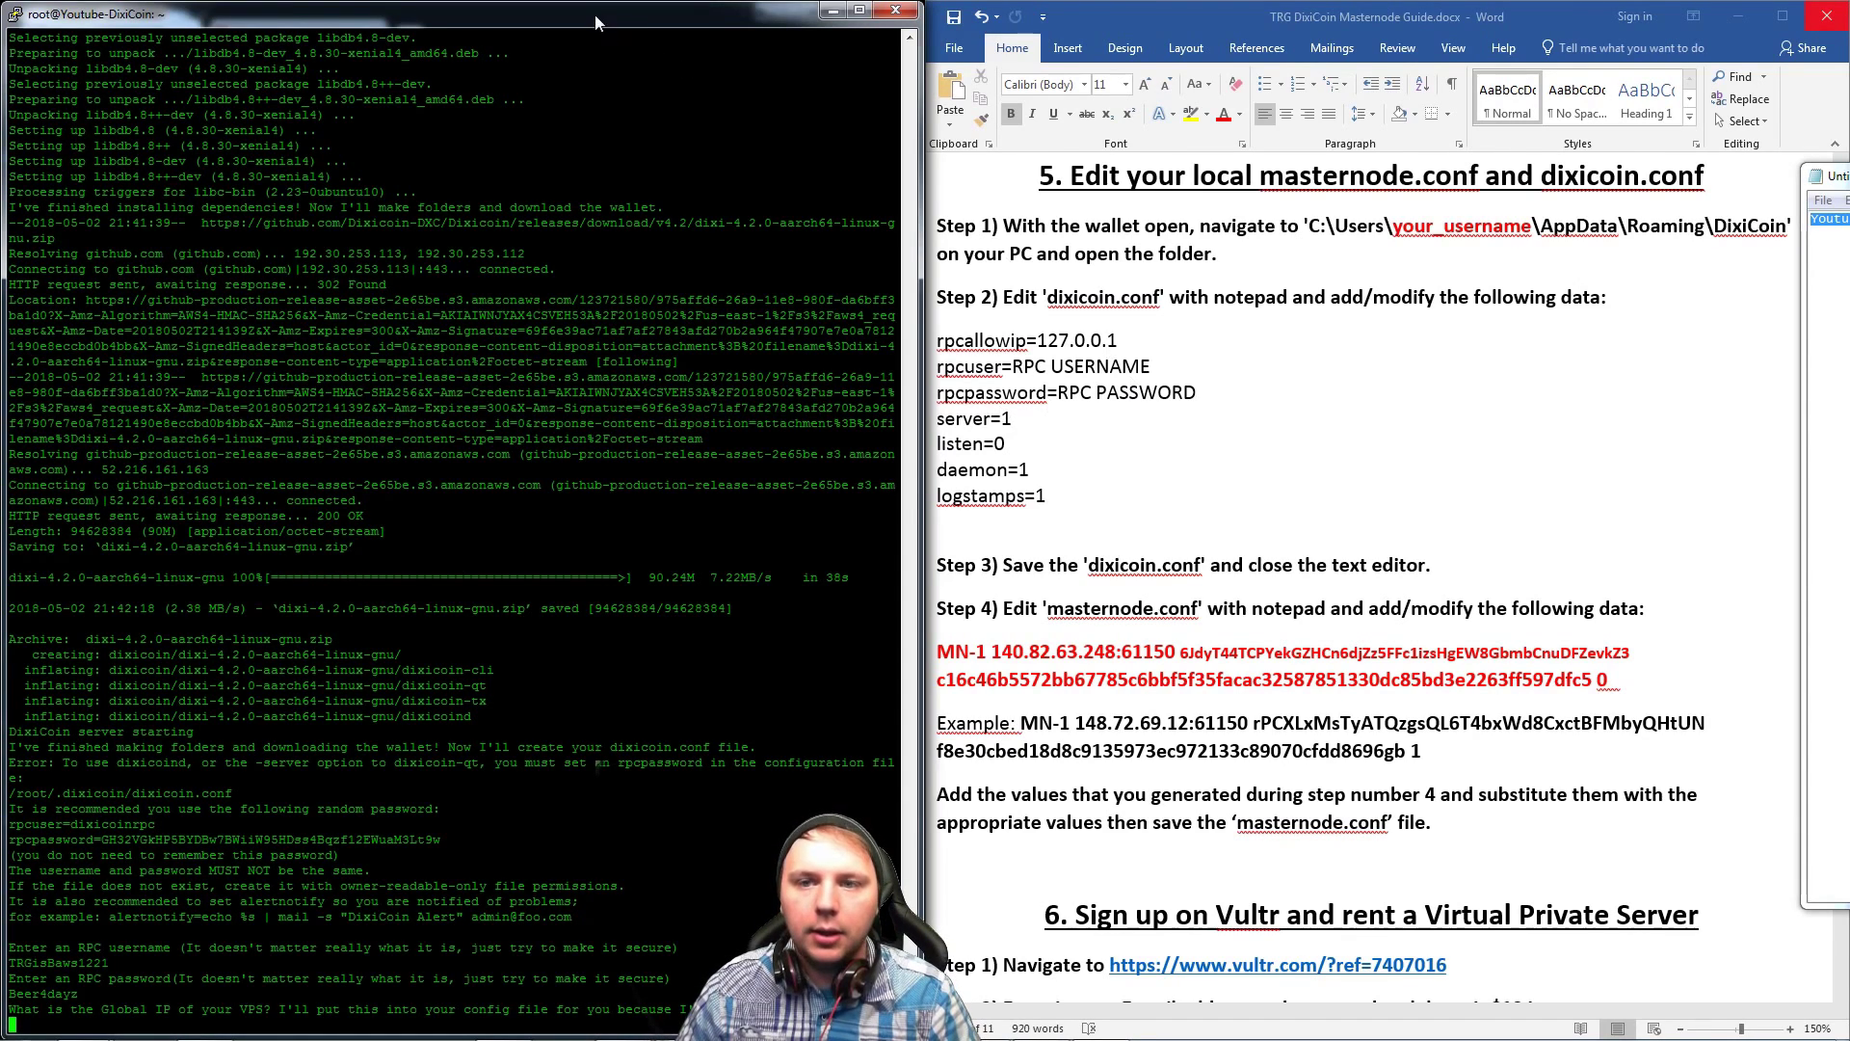
Step: Paste the VPS global IP from the notepad at the script's prompt and submit it
left_click_drag(1849, 181, 1141, 266)
key("ctrl+c")
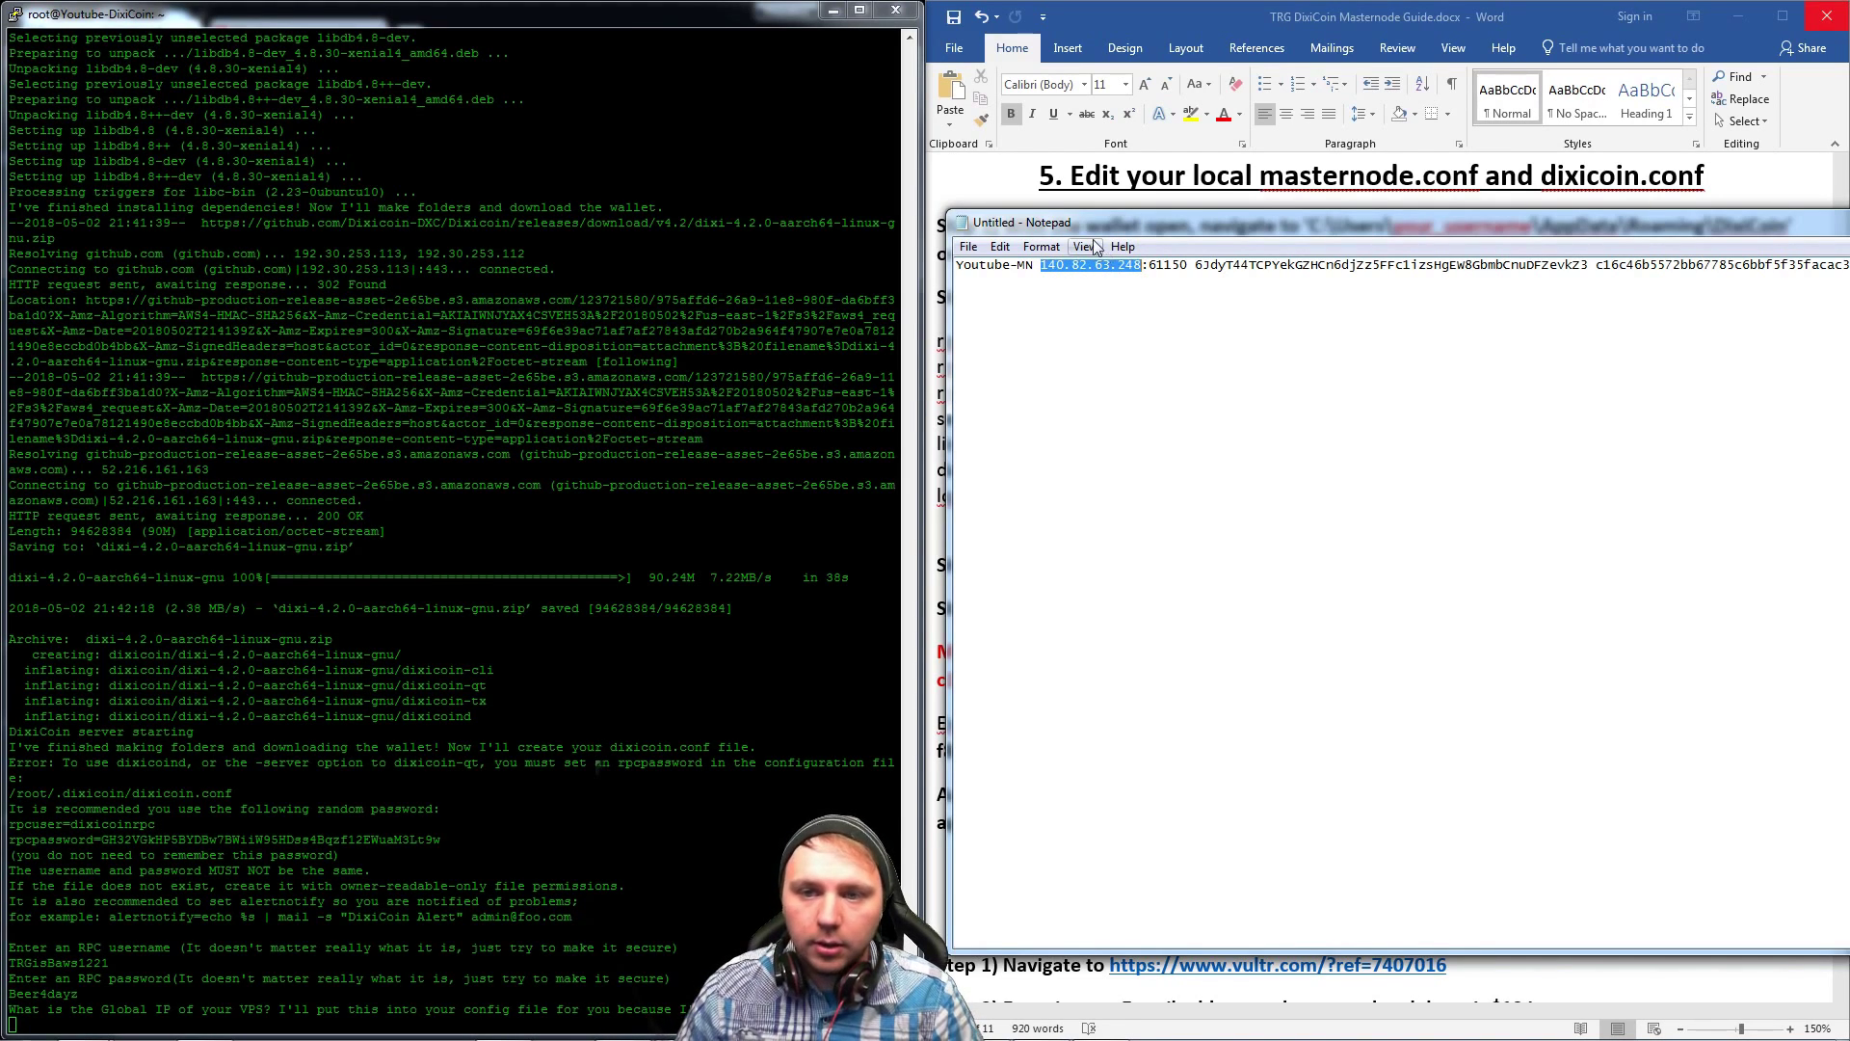
left_click_drag(1079, 229, 1849, 299)
left_click(697, 649)
right_click(696, 648)
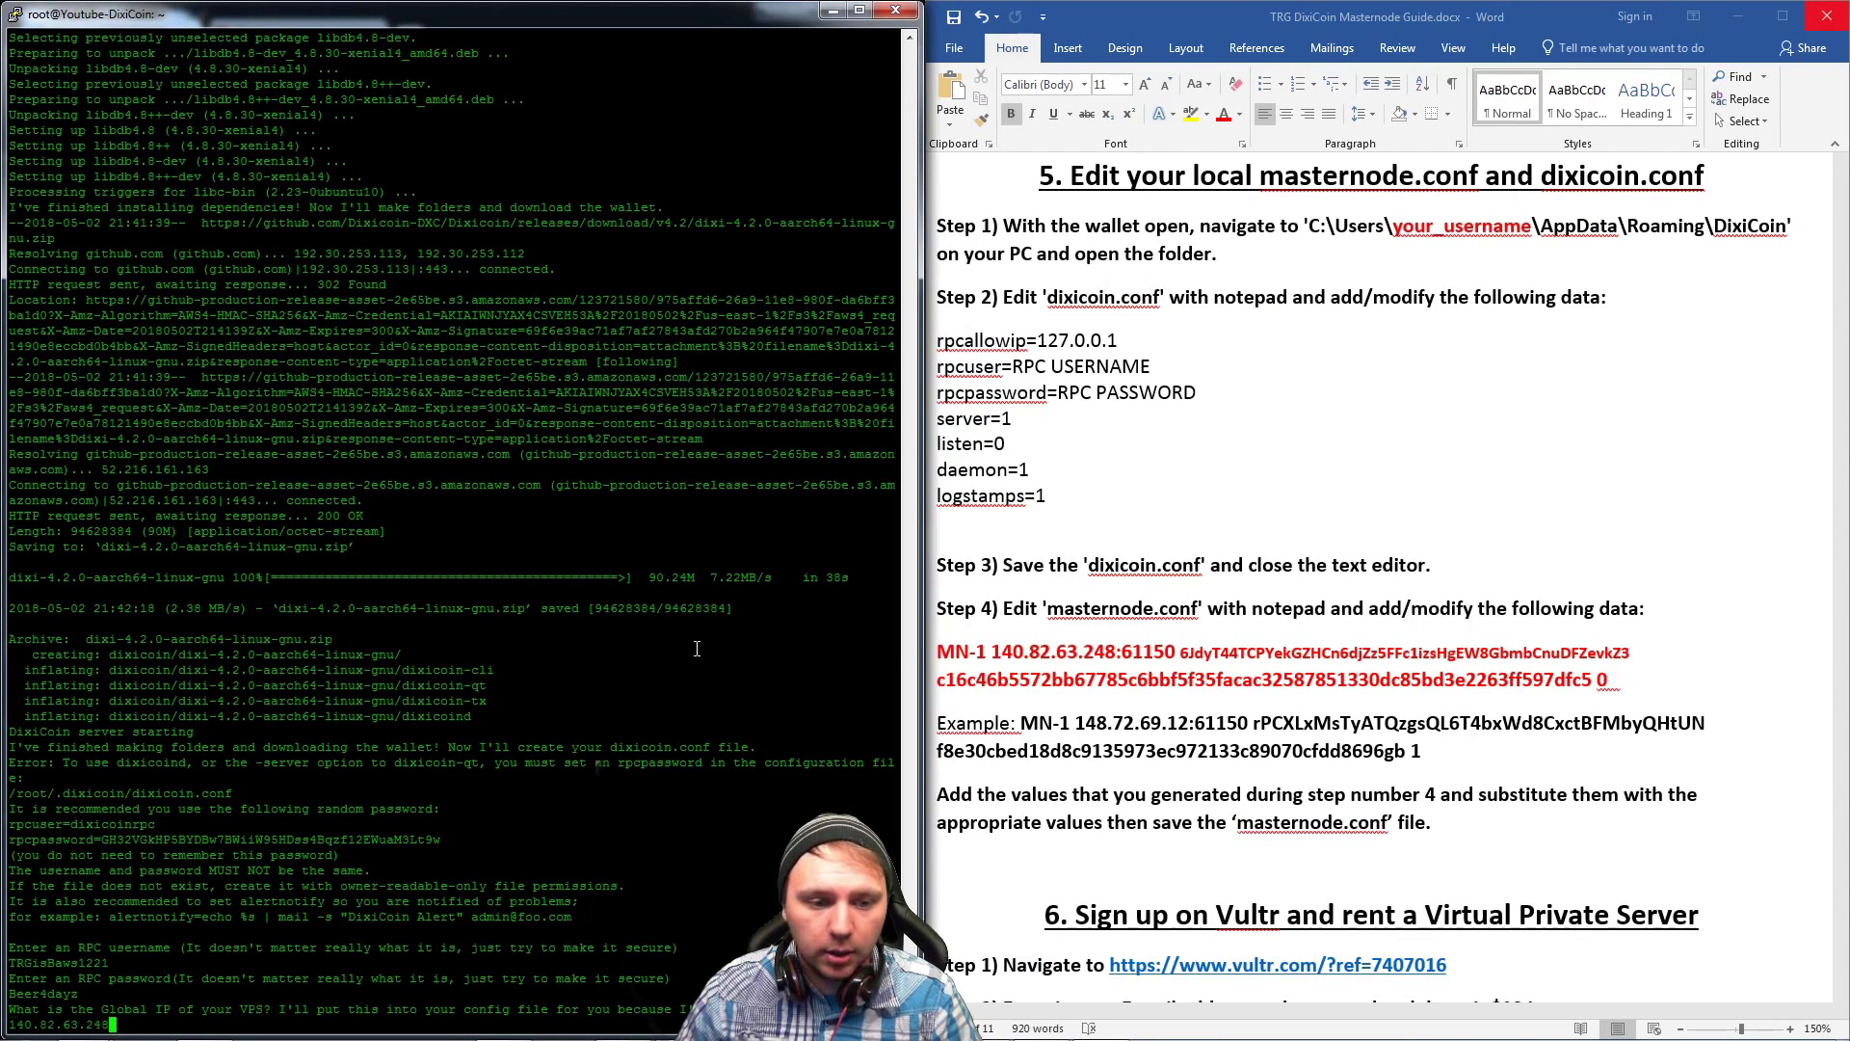
key("Return")
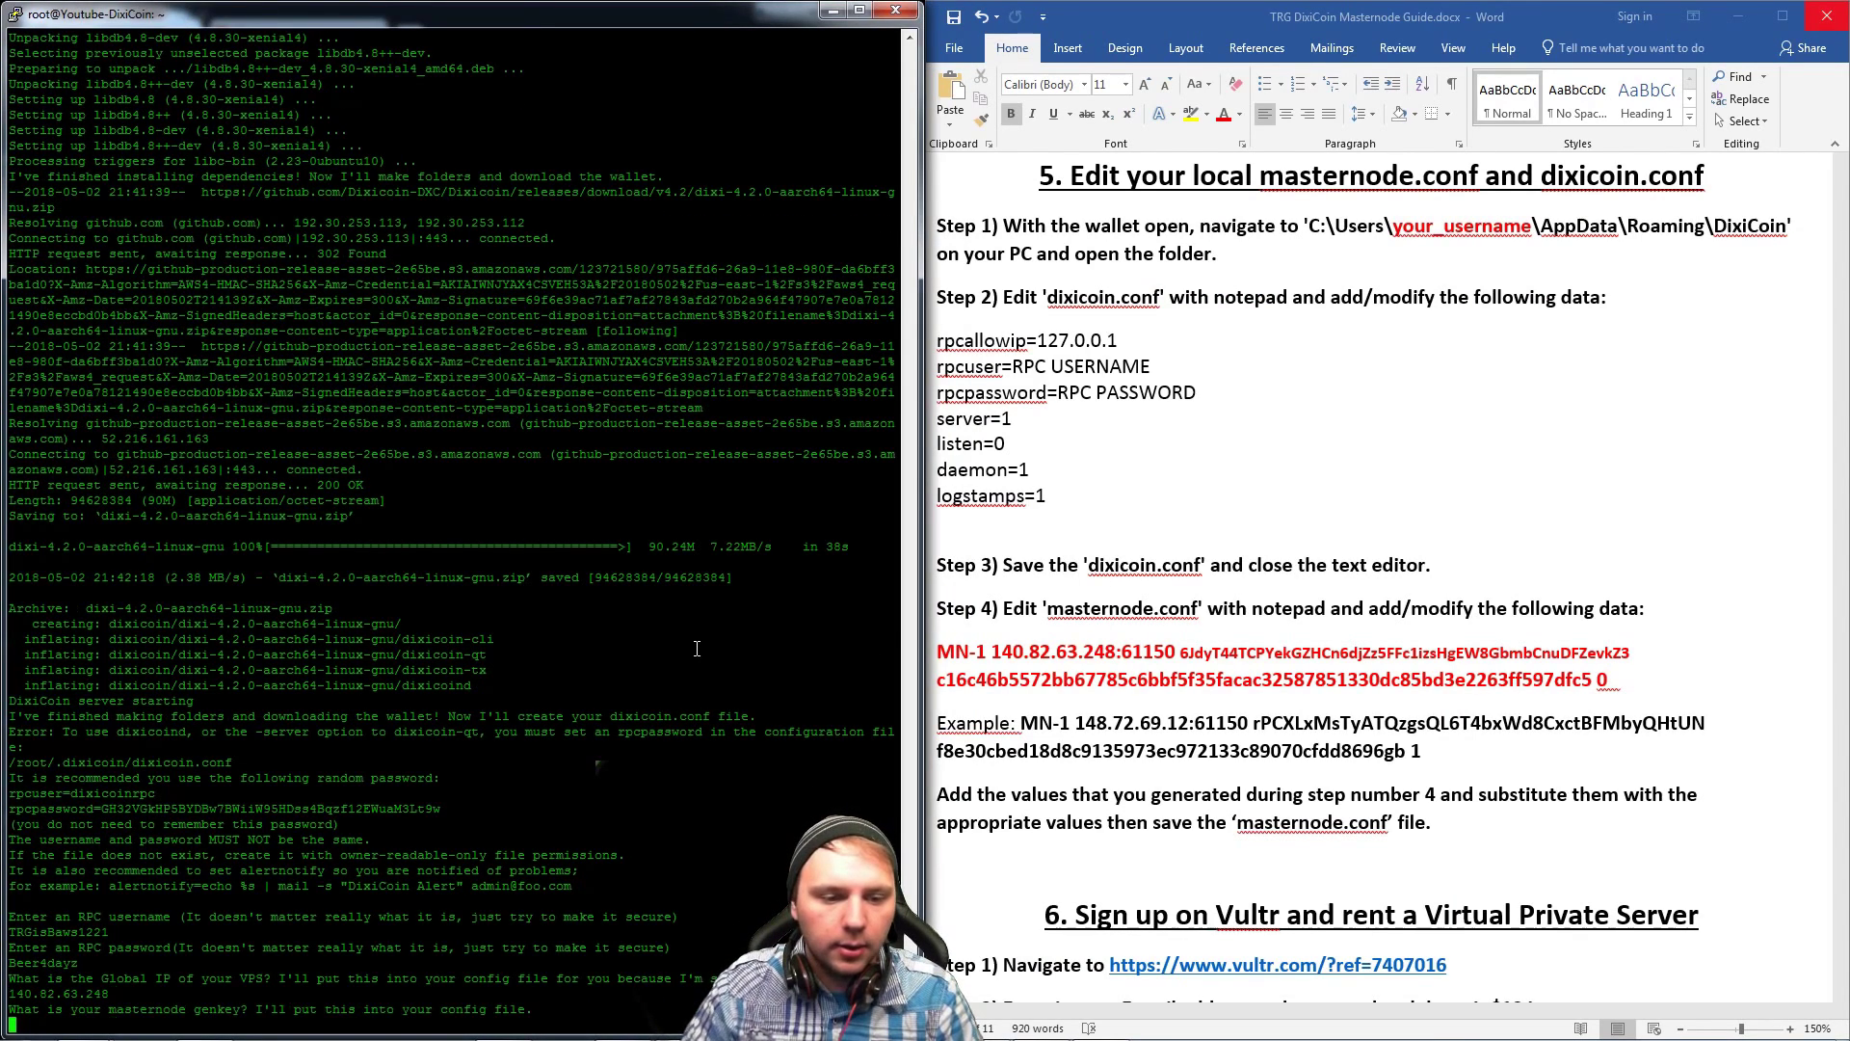
Step: Copy the masternode genkey from the notepad line and submit it to the script
key("alt+Tab")
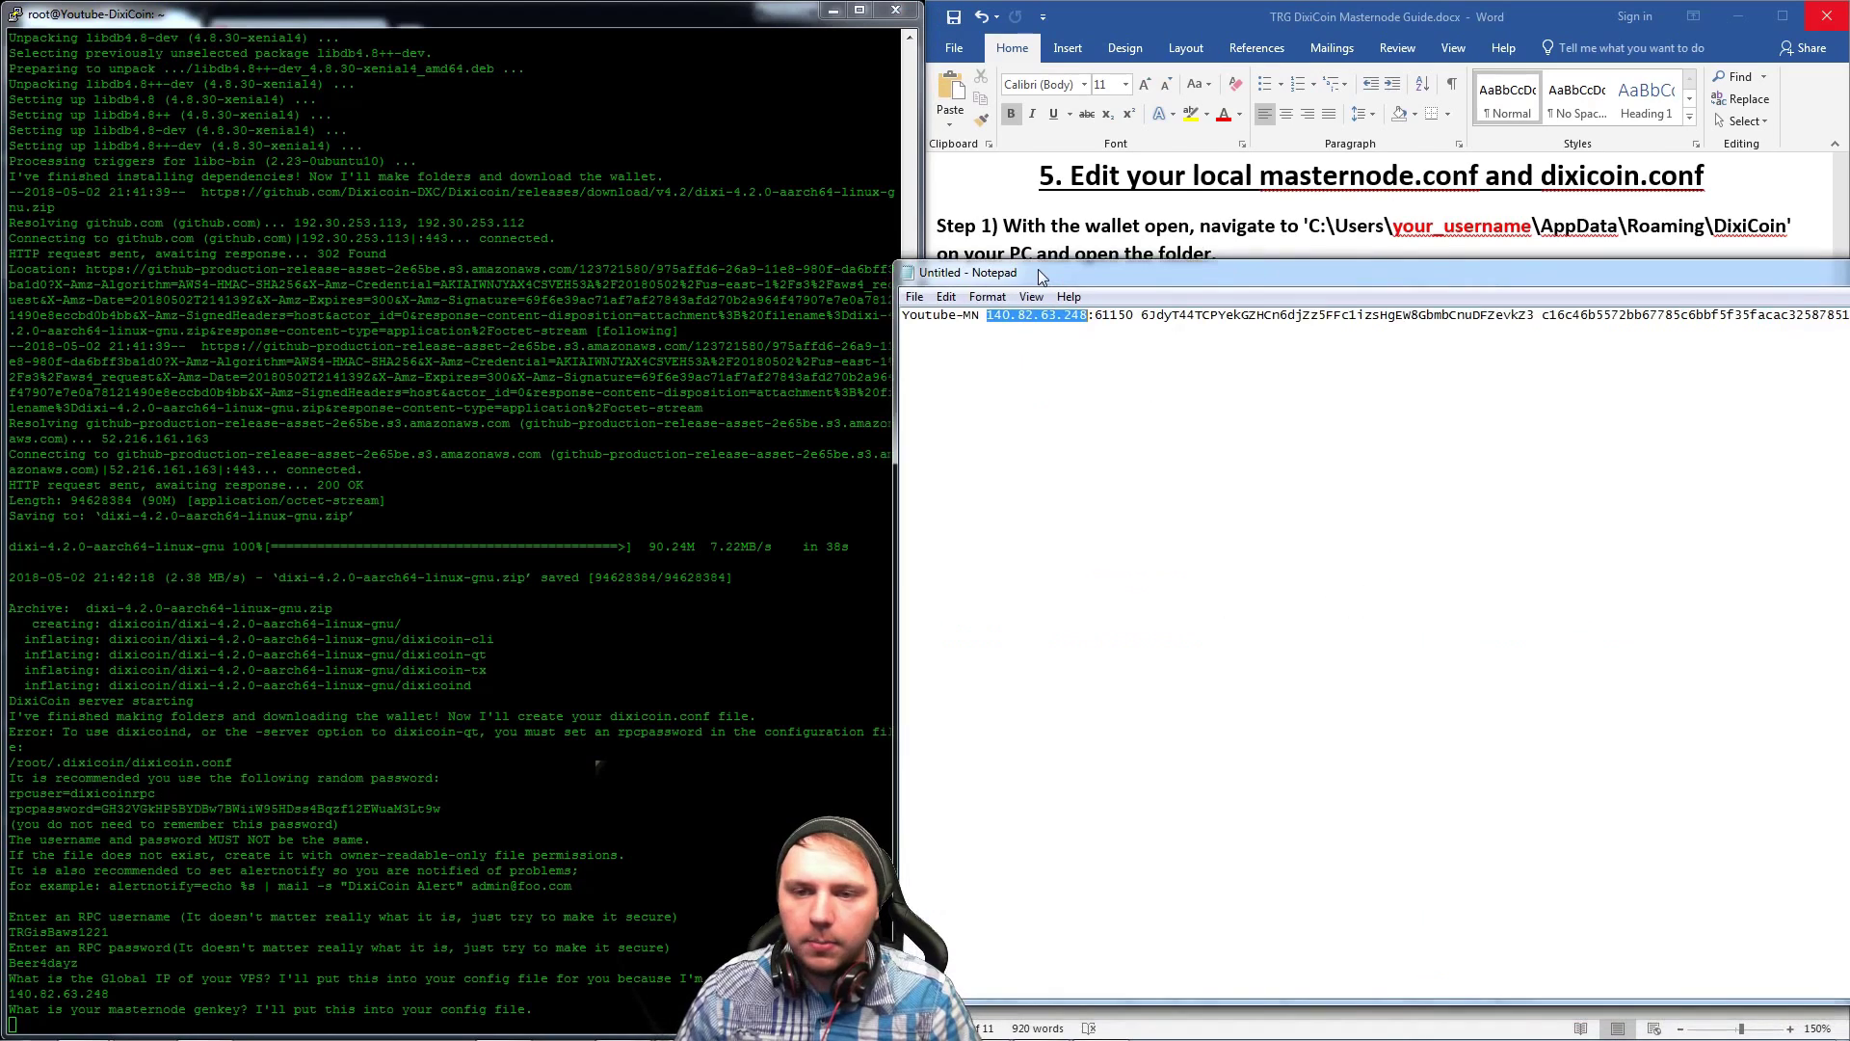
left_click_drag(1037, 269, 1106, 264)
left_click(1442, 326)
left_click_drag(1444, 272, 1292, 264)
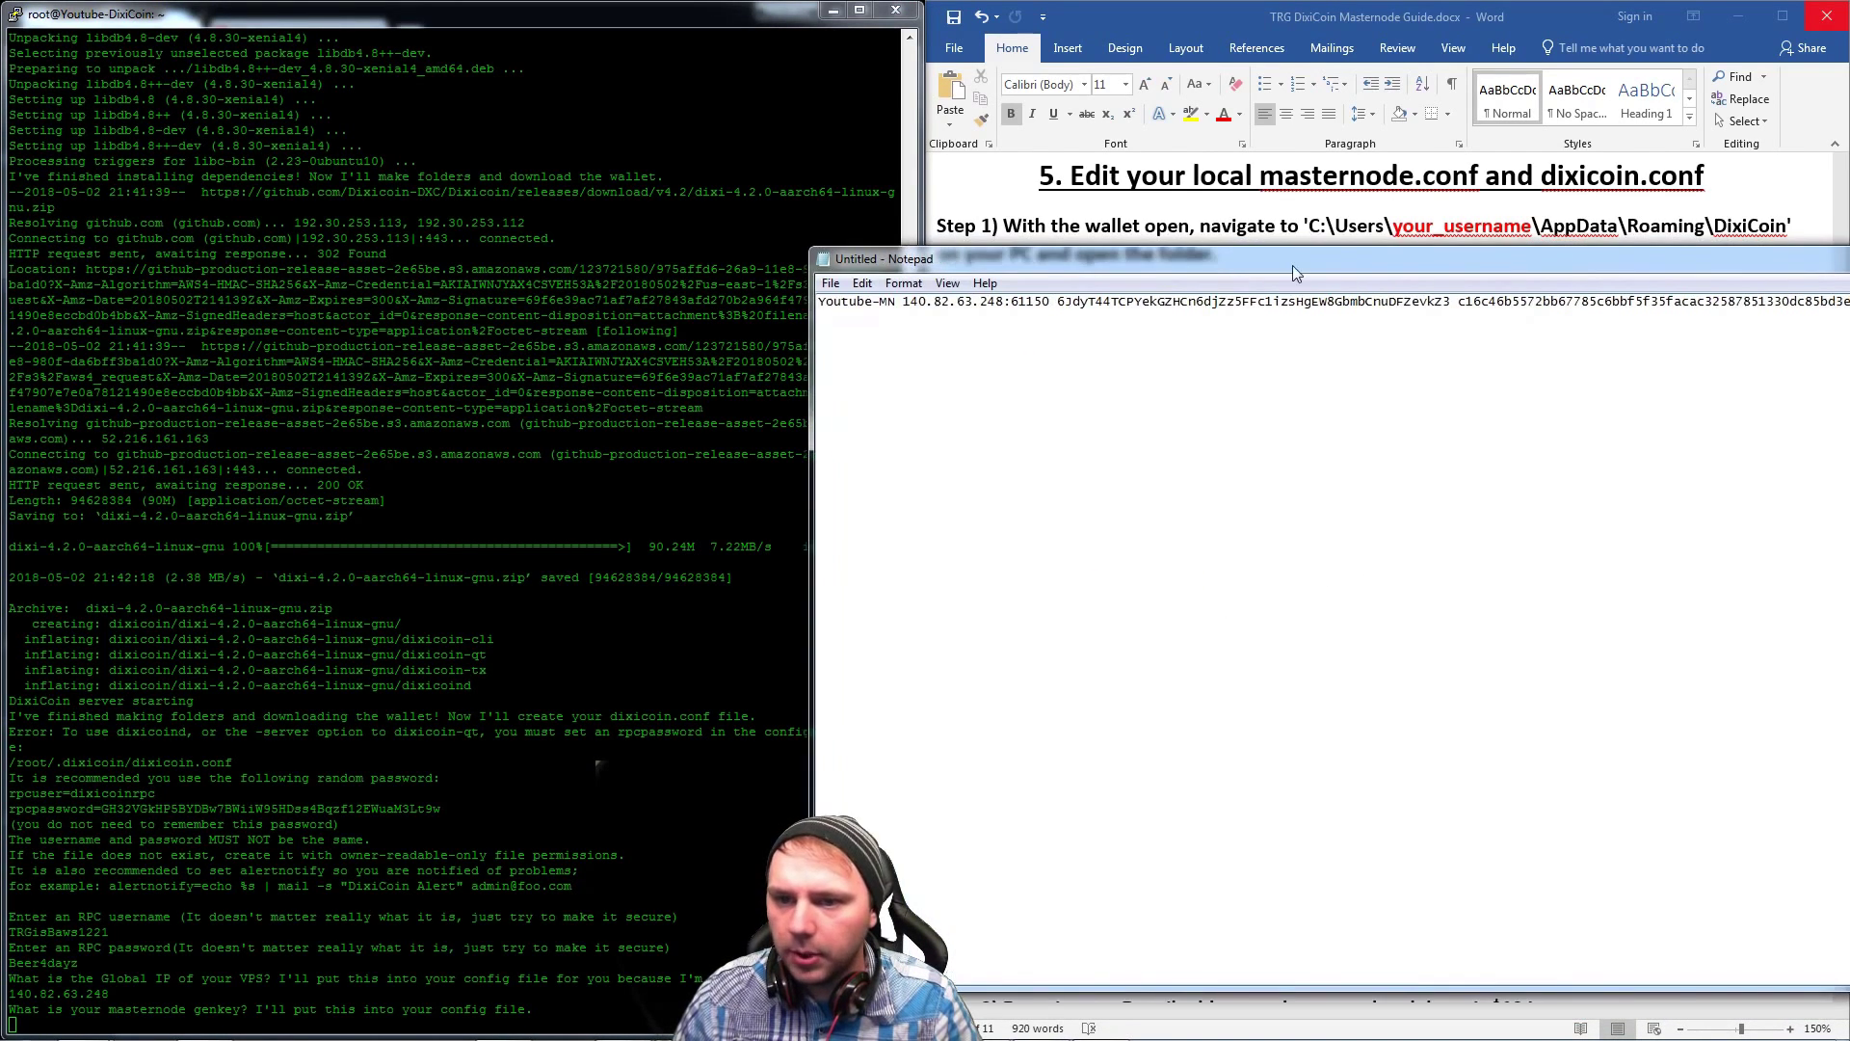
left_click_drag(1058, 304, 1449, 314)
left_click_drag(1200, 268, 1524, 271)
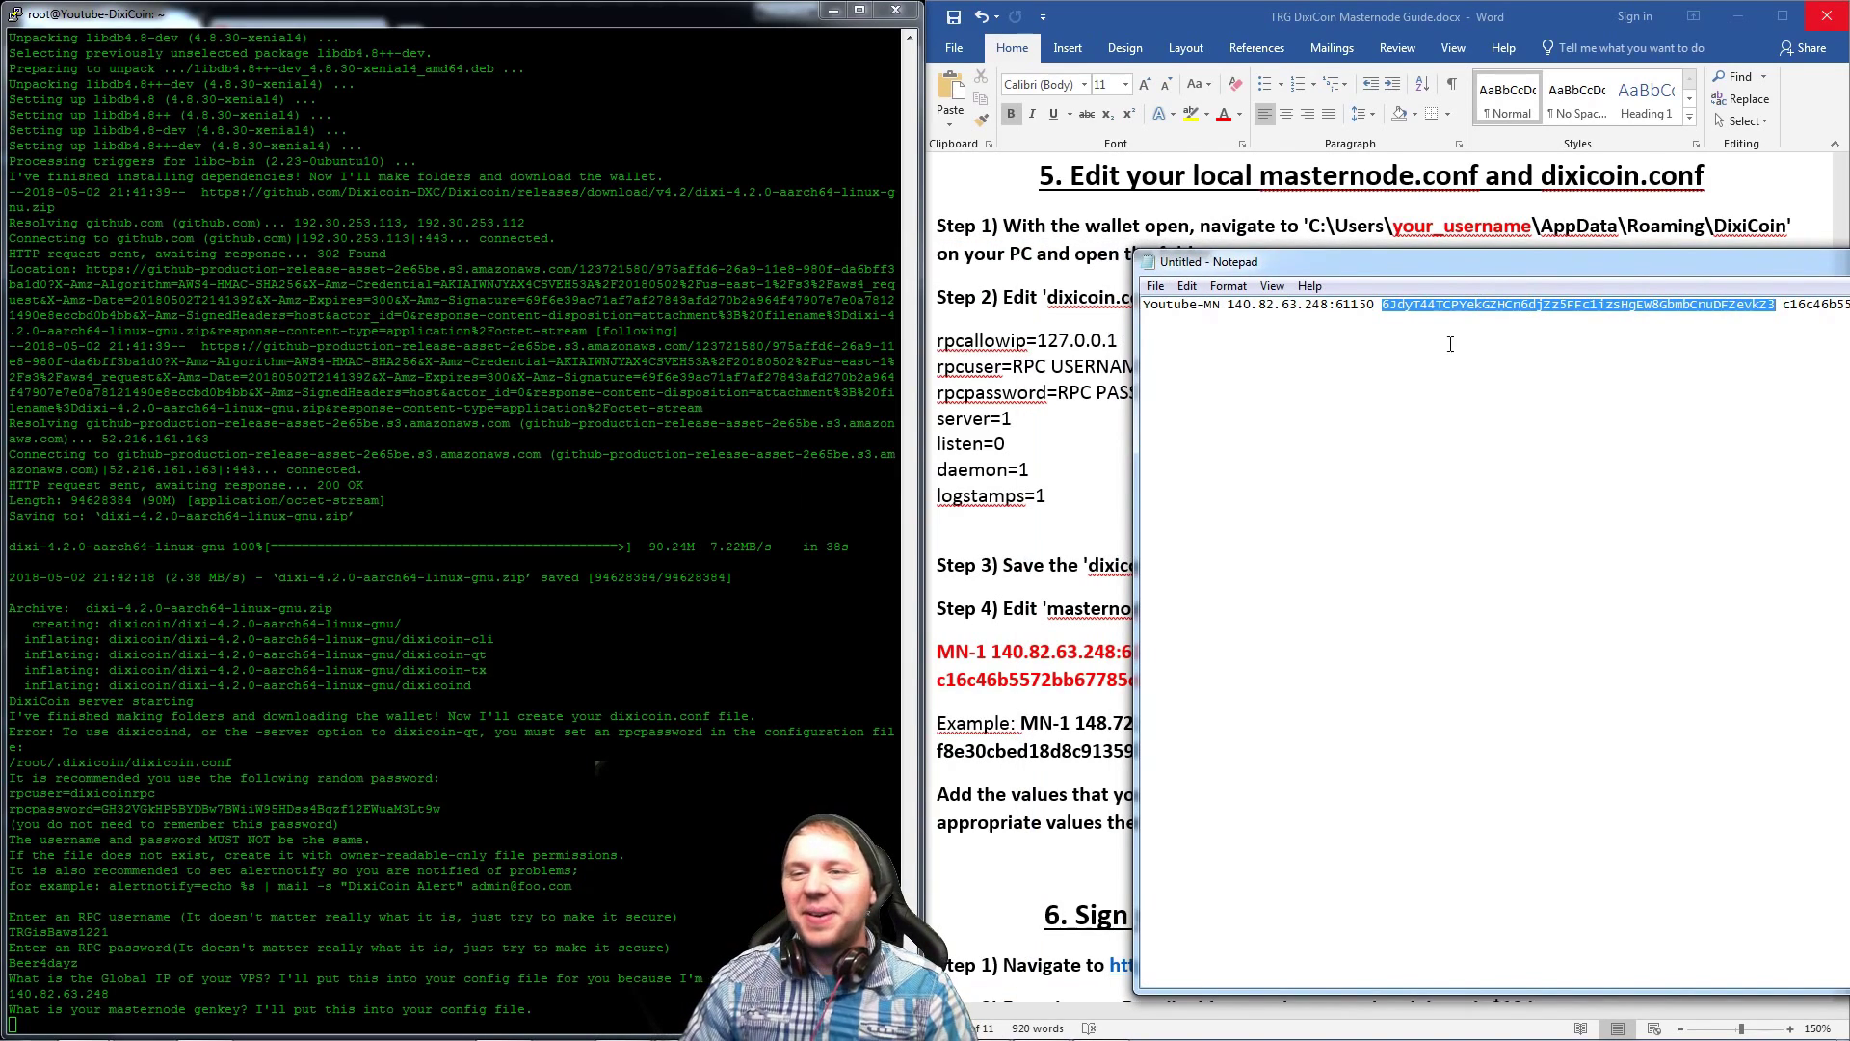
left_click(534, 635)
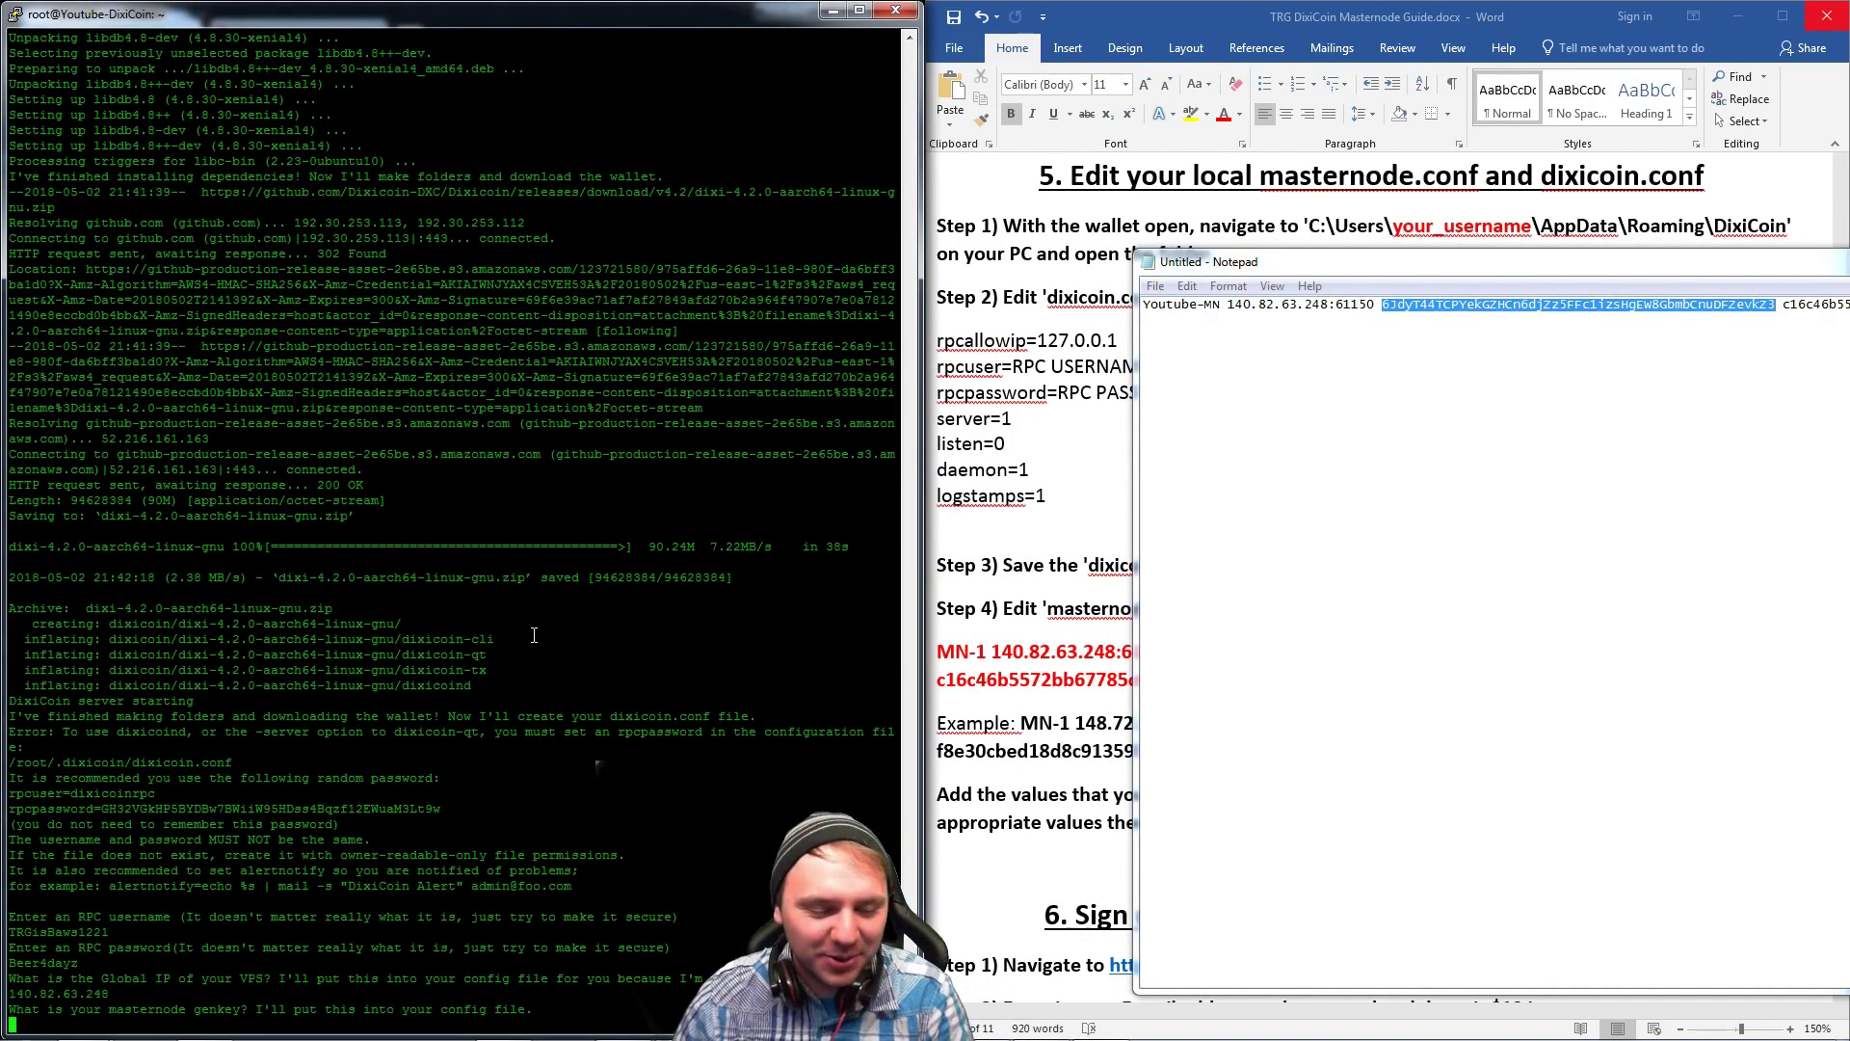
right_click(533, 635)
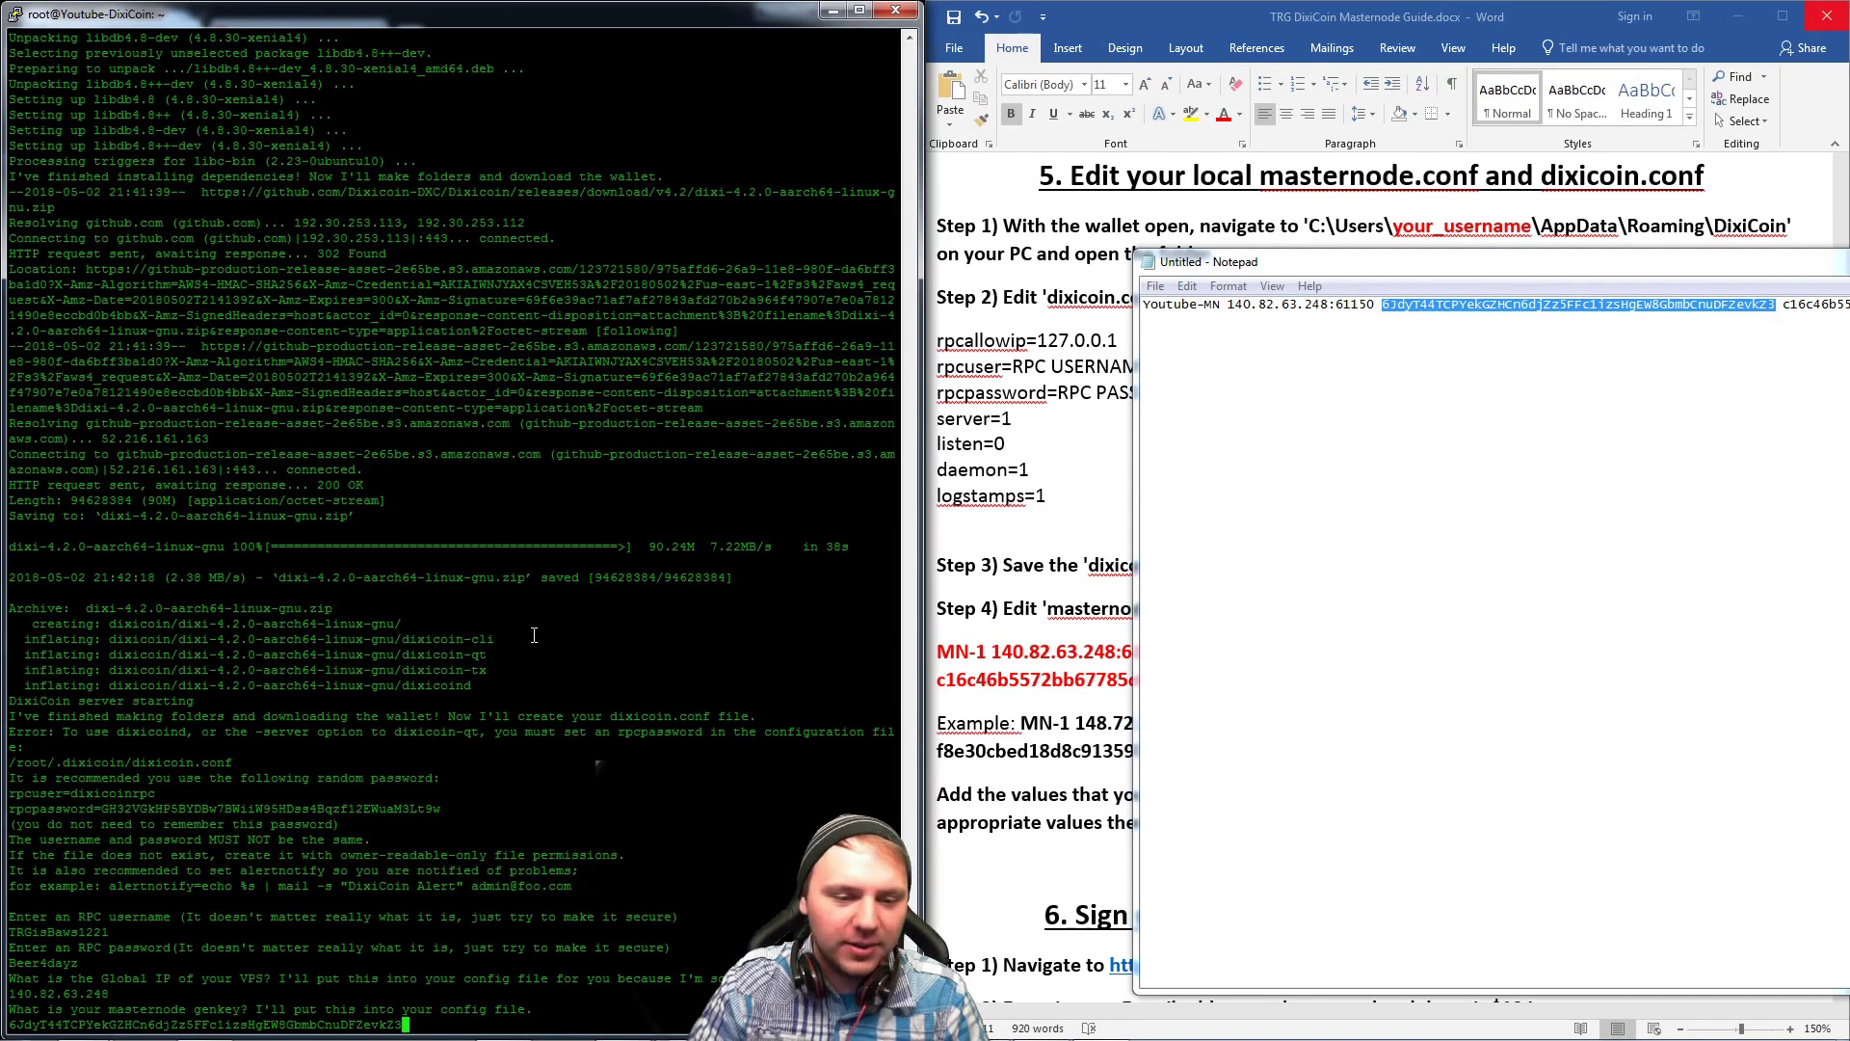
key("Return")
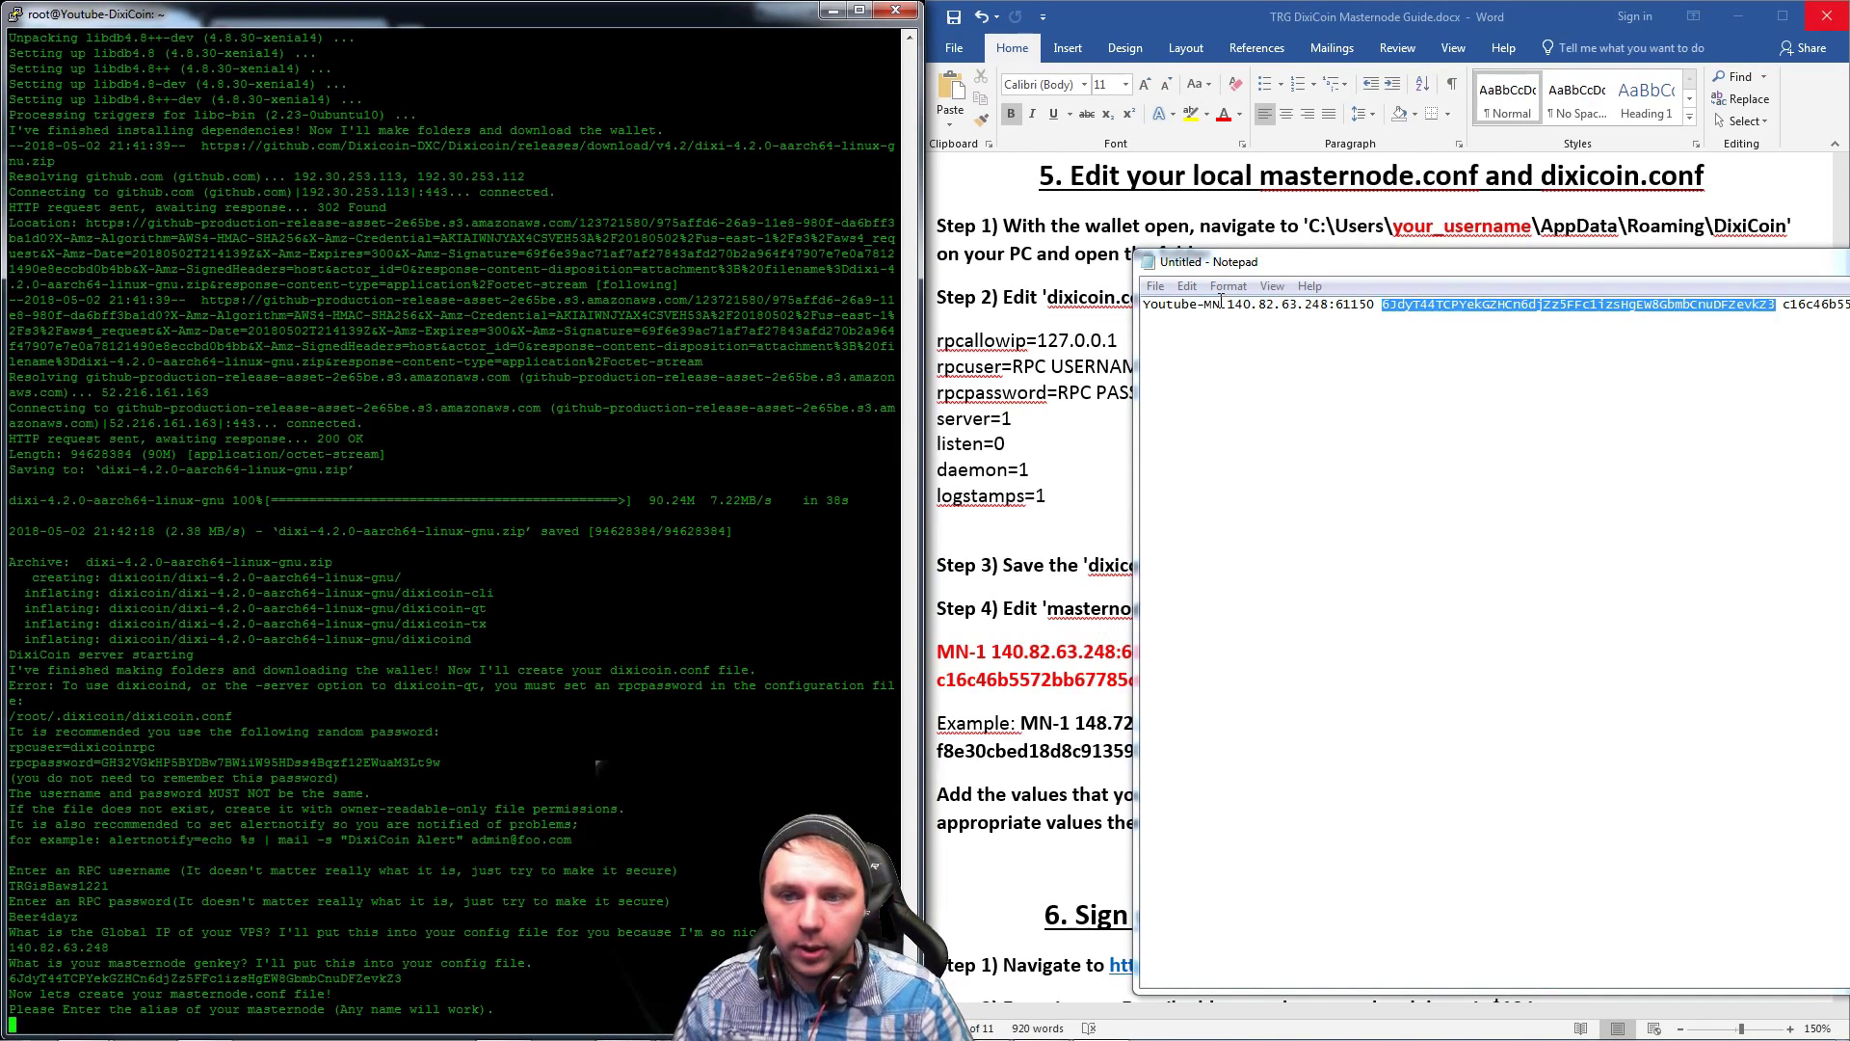
Step: Enter the alias Youtube-MN and the transaction hash copied from the notes
left_click_drag(1221, 304, 1144, 305)
key("ctrl+c")
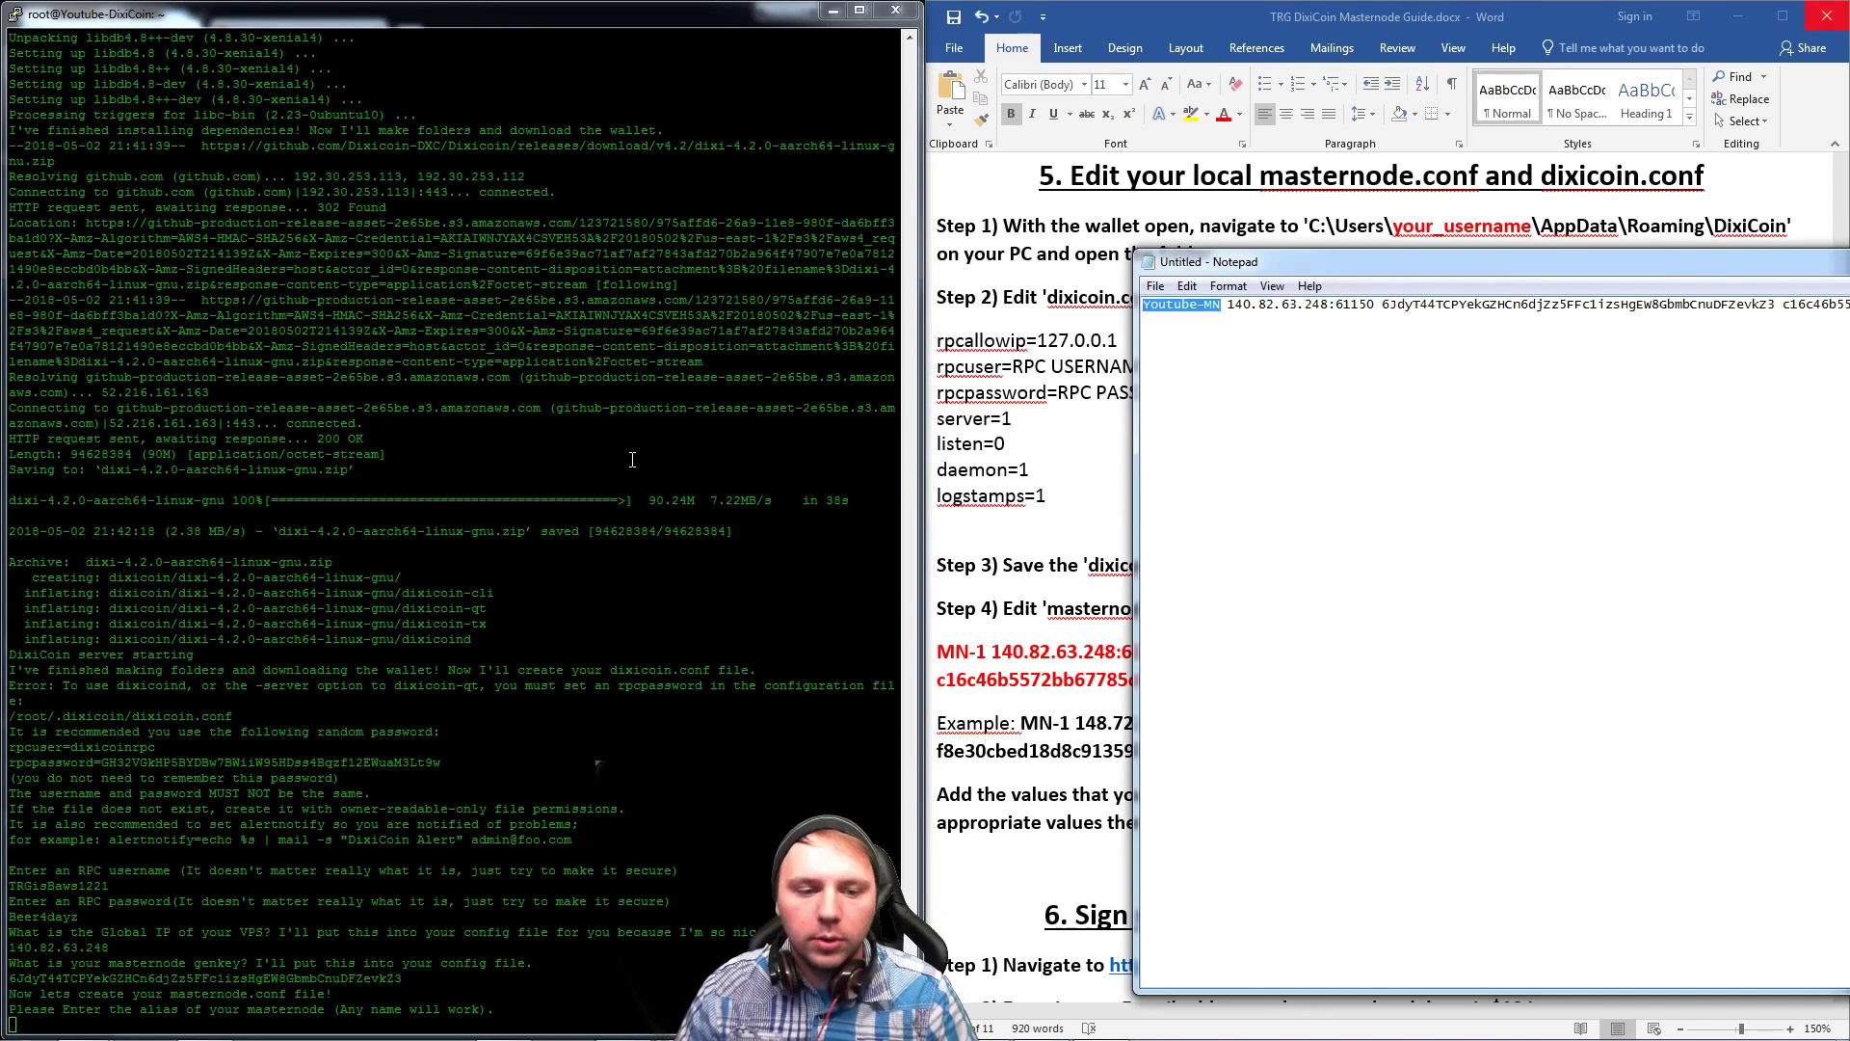
left_click(614, 423)
right_click(615, 422)
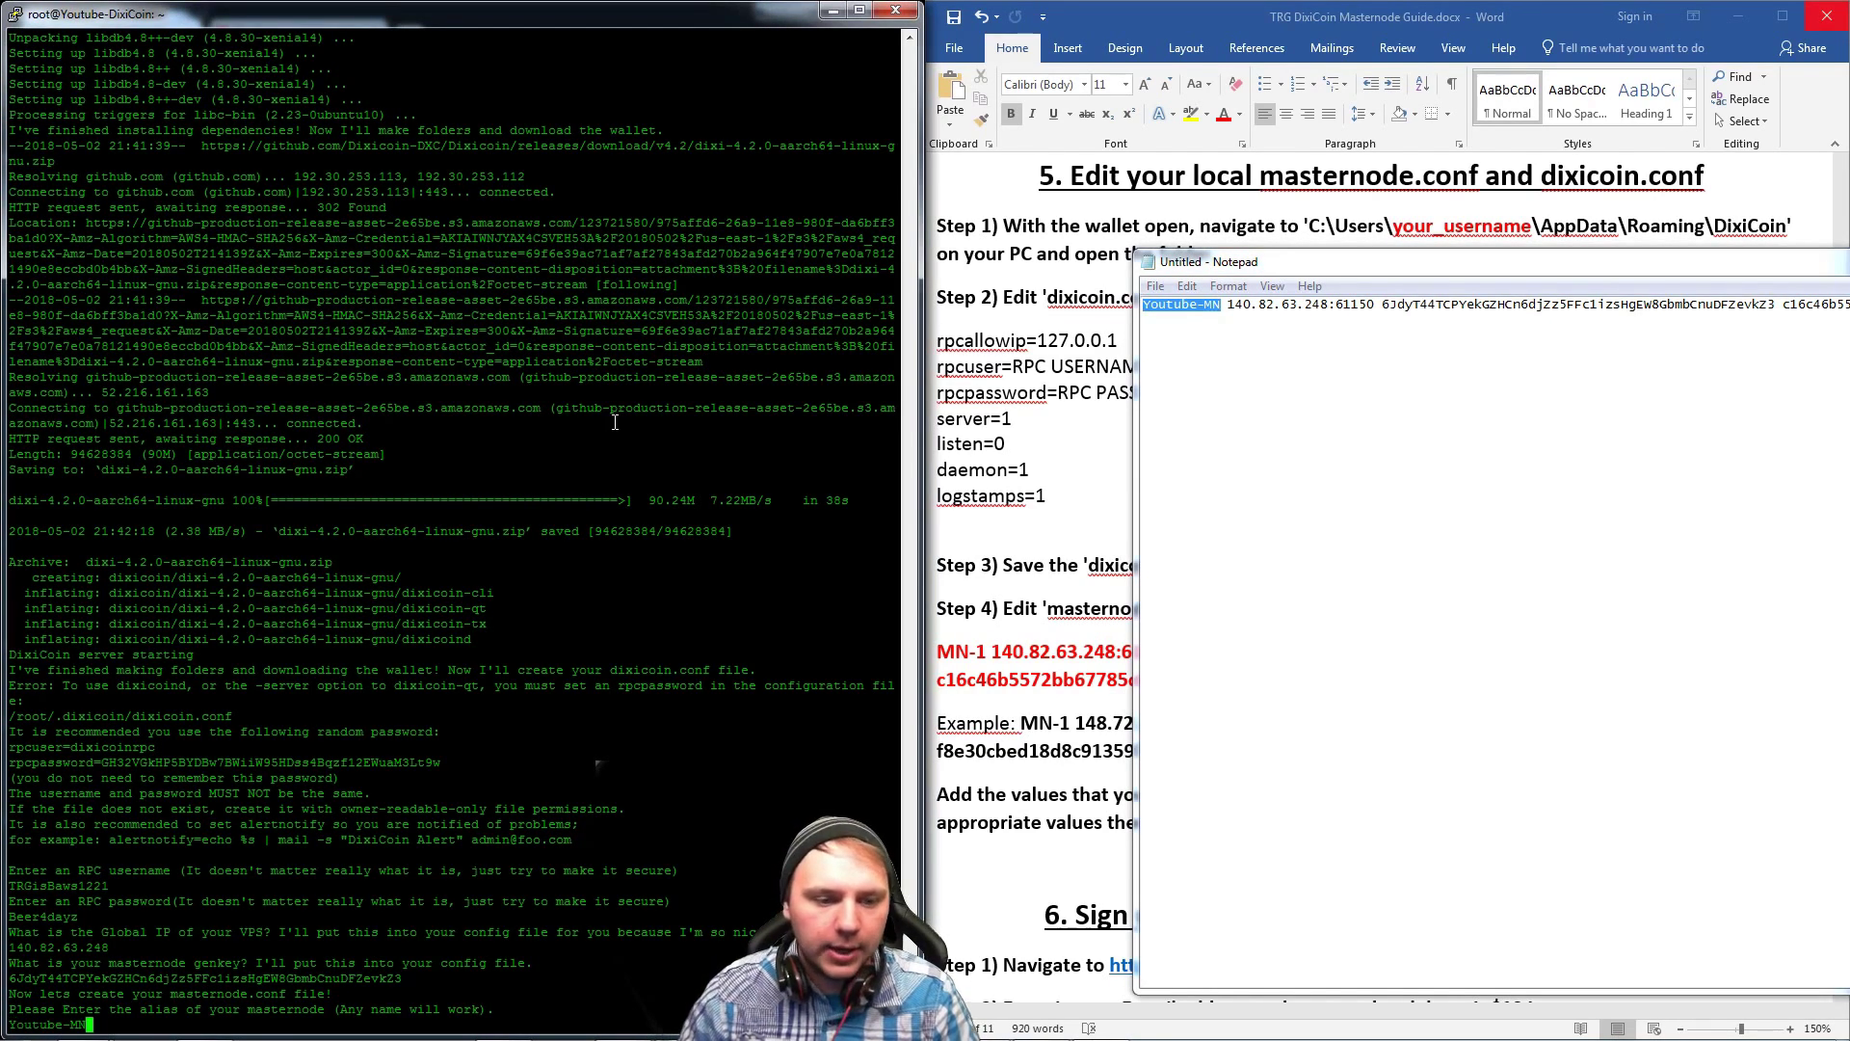
key("Return")
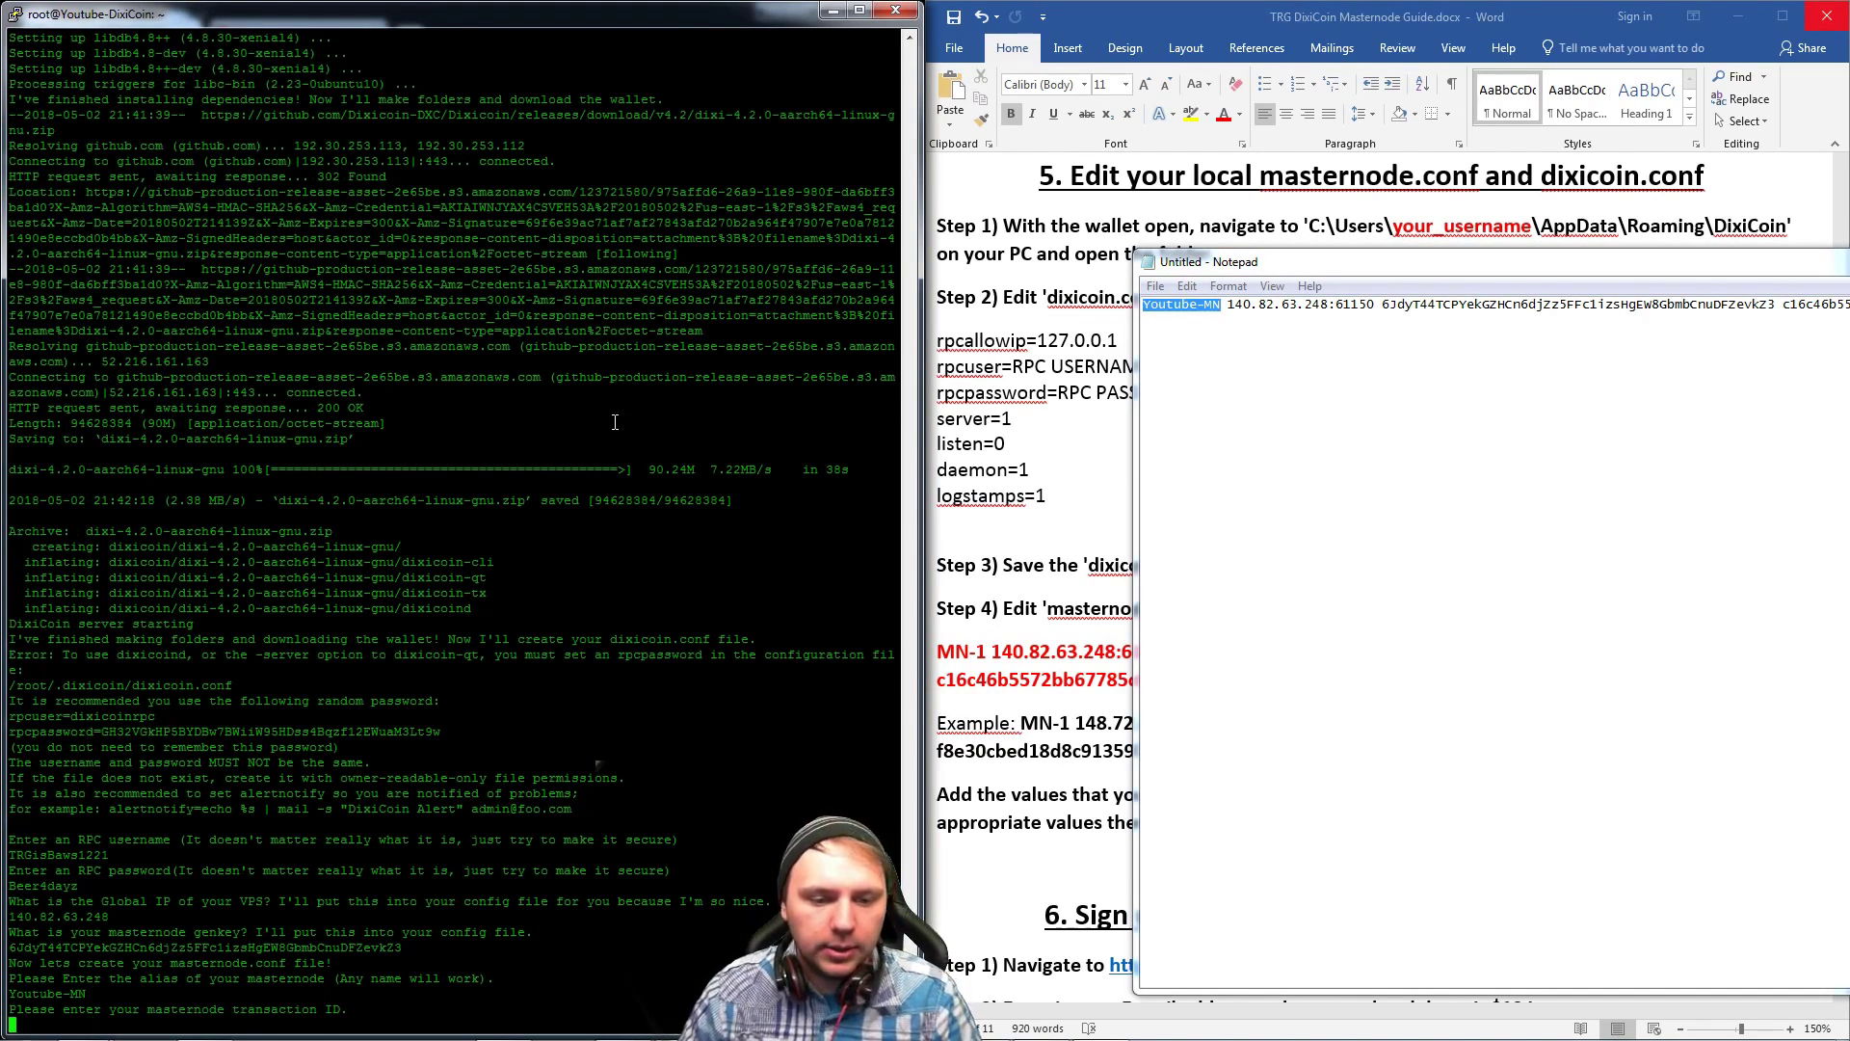
left_click_drag(1312, 260, 573, 270)
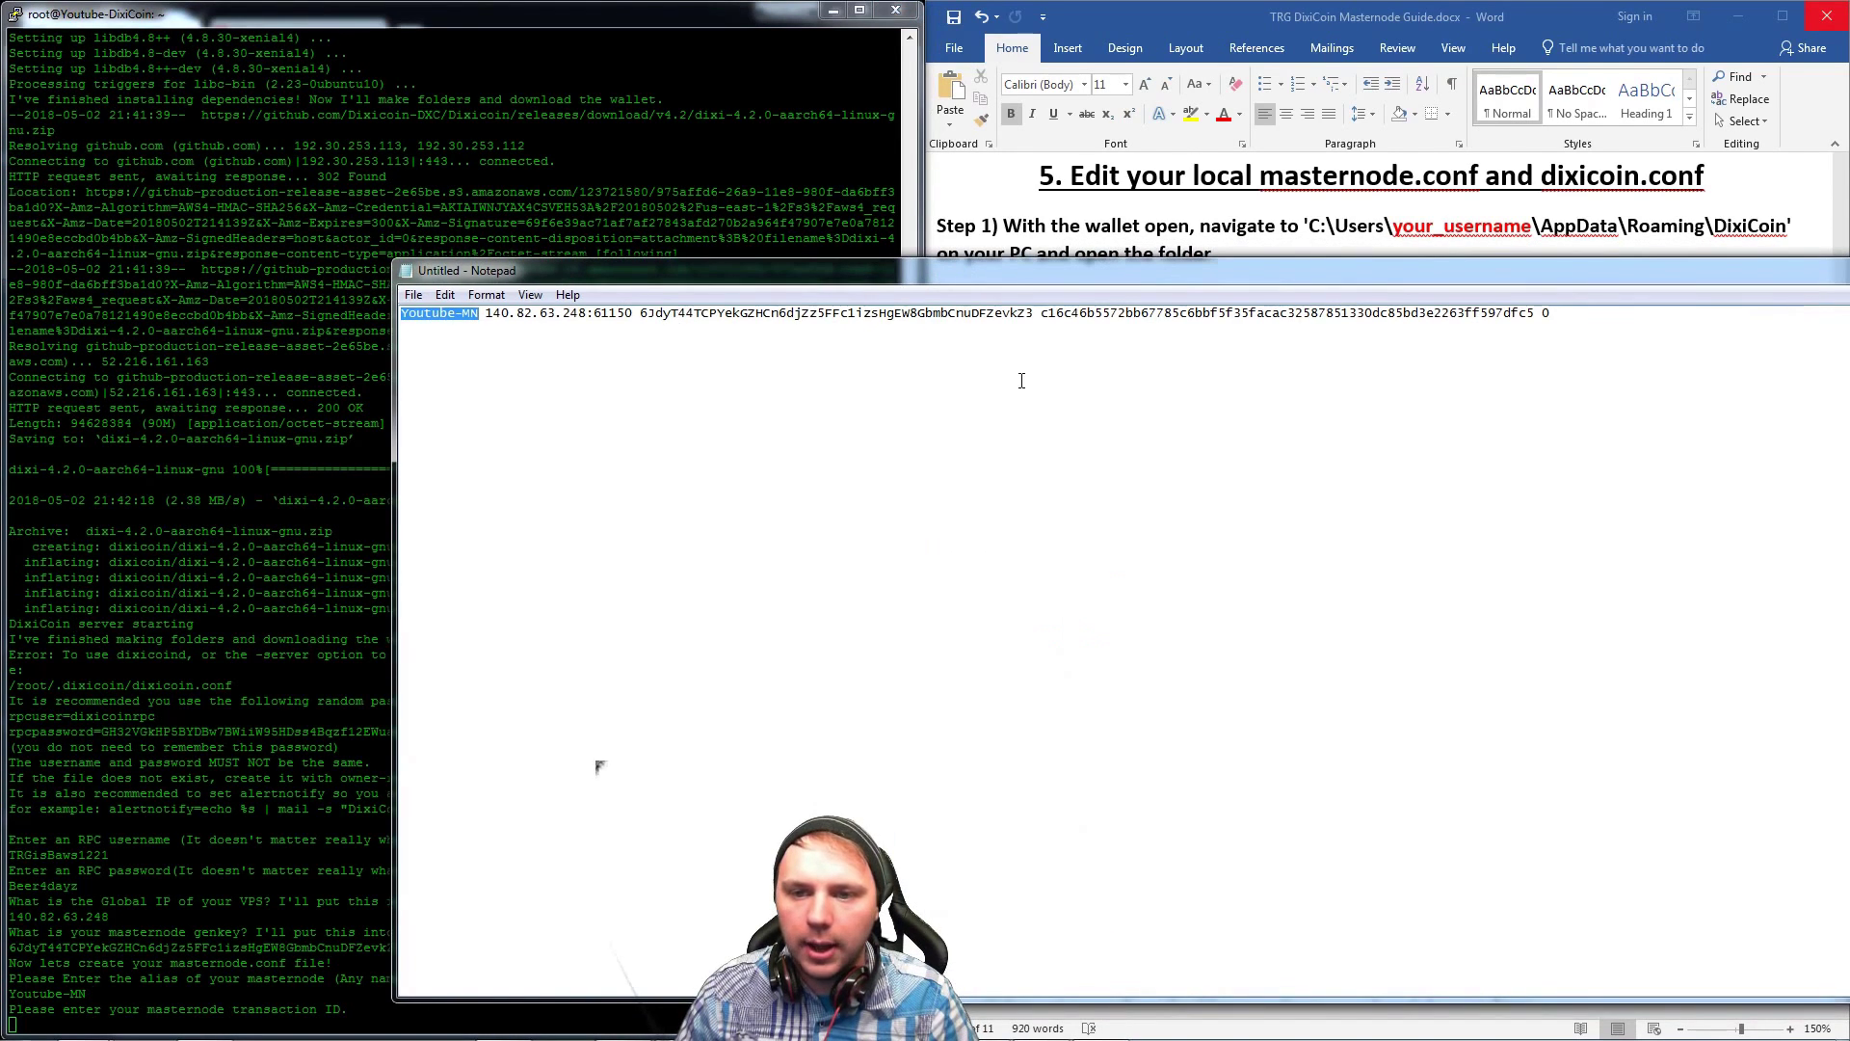
left_click_drag(1040, 313, 1534, 320)
key("ctrl+c")
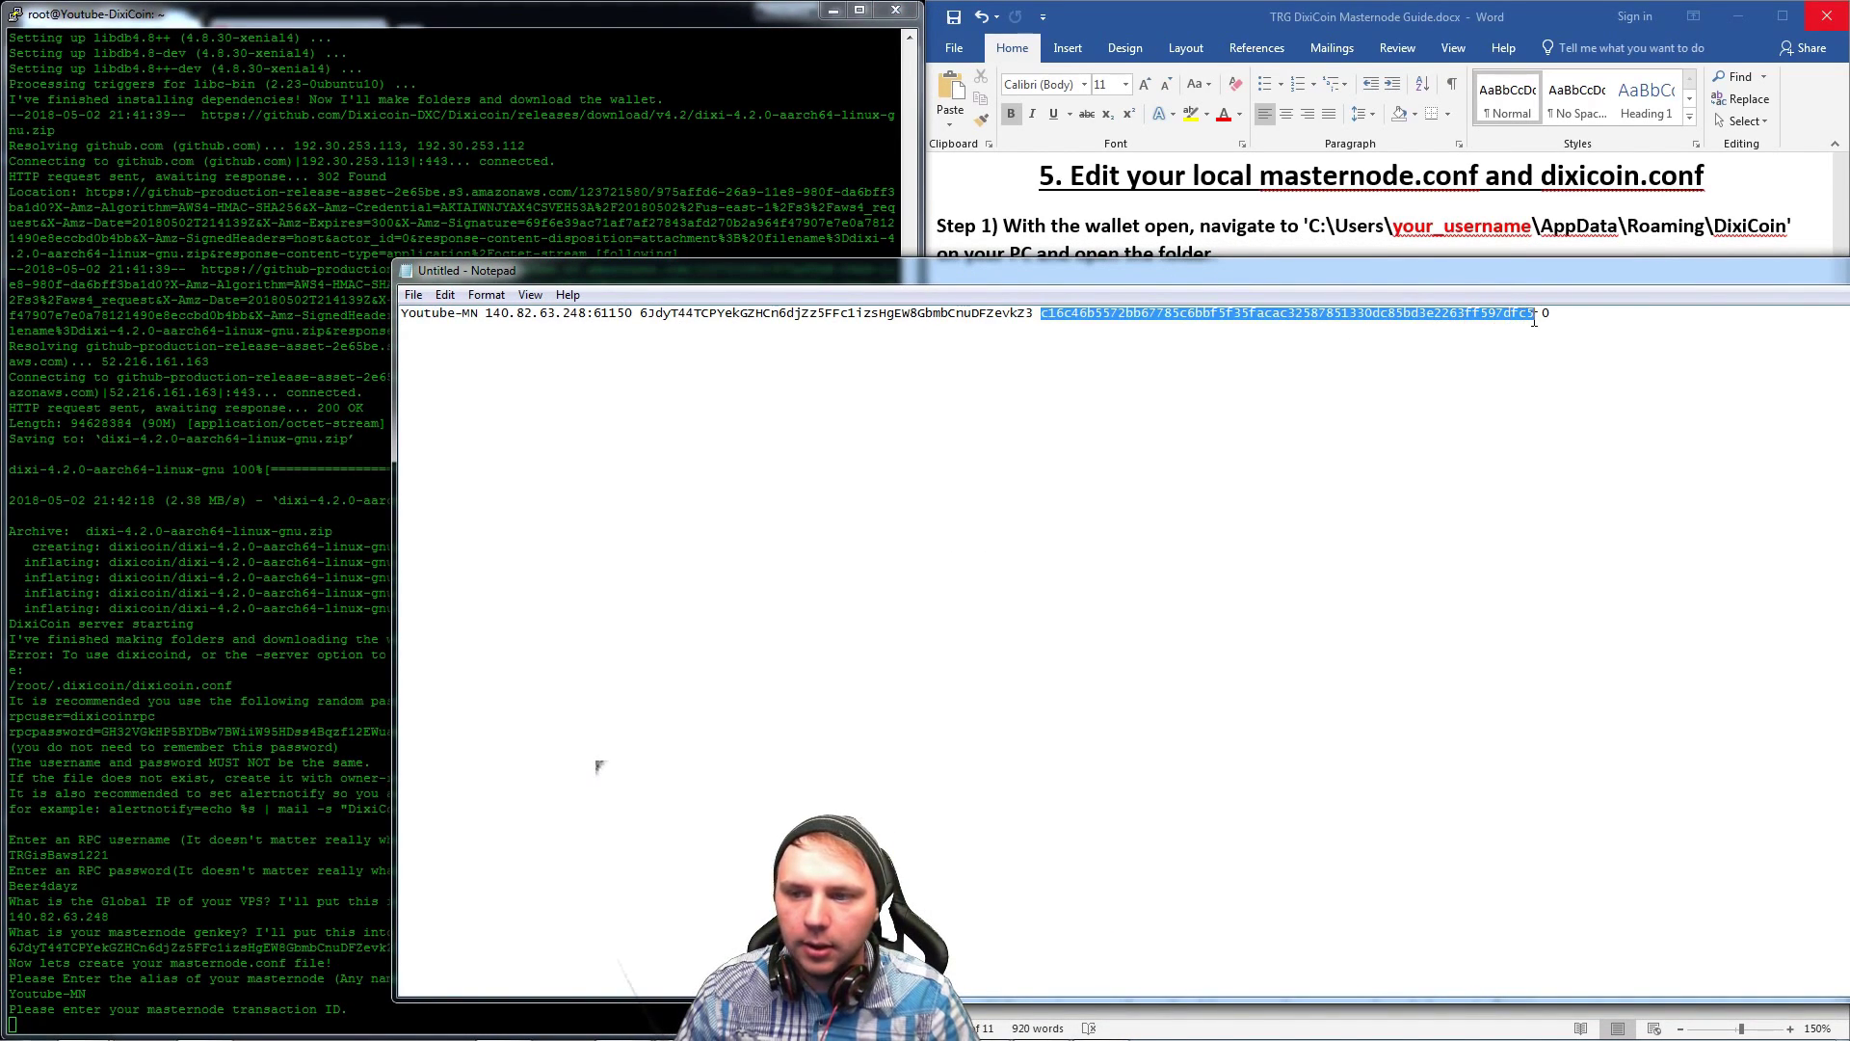
left_click_drag(572, 270, 1614, 260)
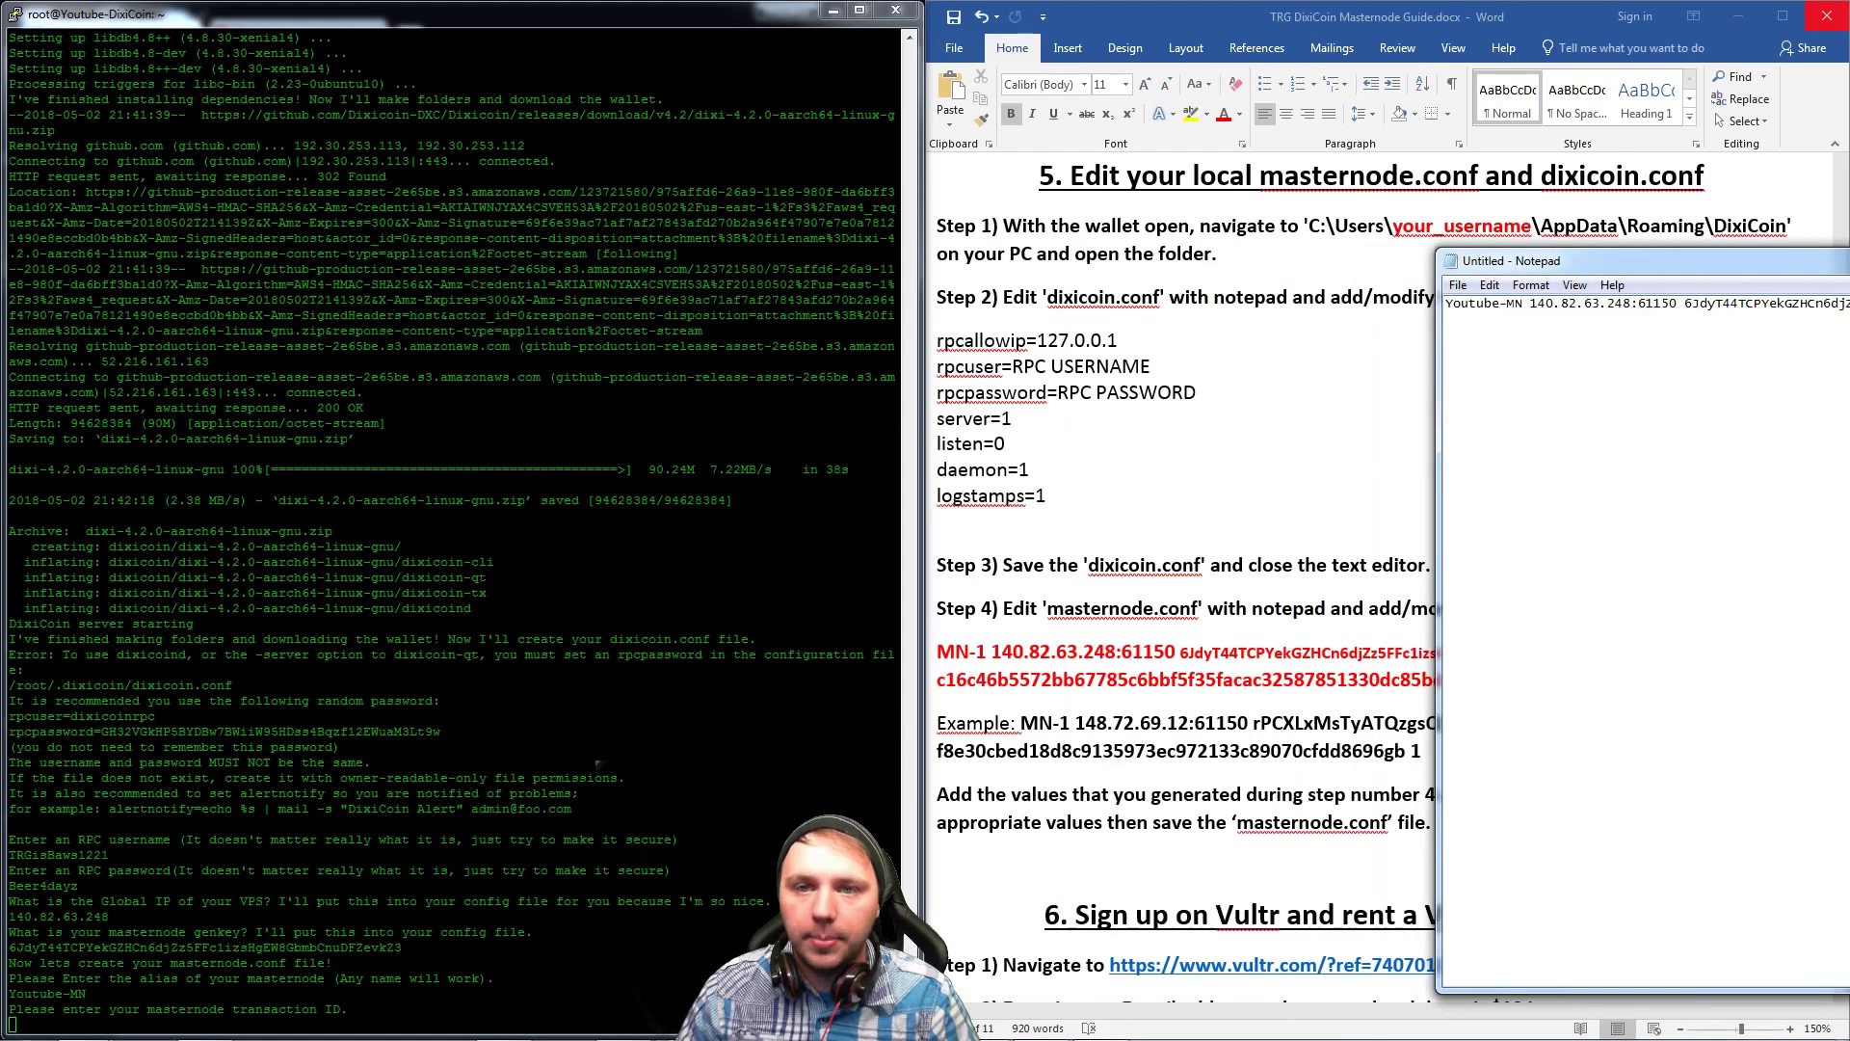
right_click(800, 524)
key("Return")
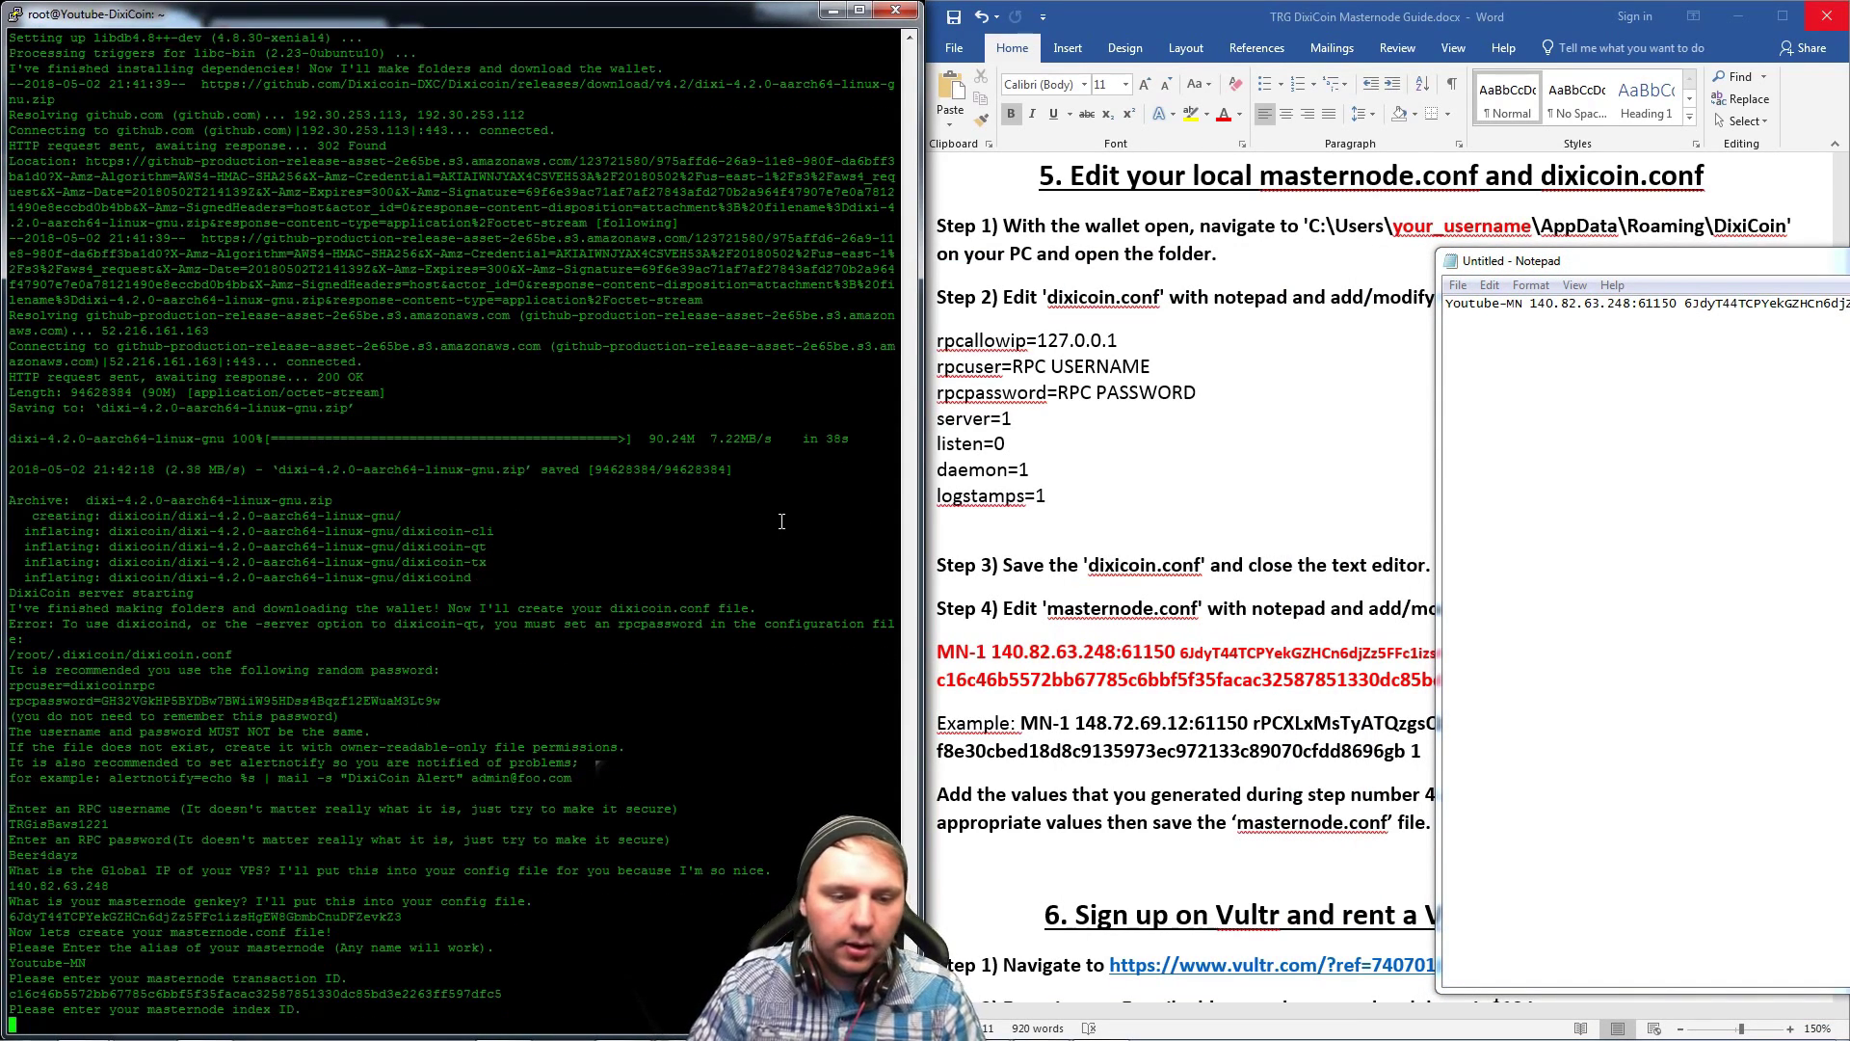
Step: Give the output index 0 to finish the script, then highlight the DixiCoin server starting line
left_click_drag(1532, 271, 1310, 241)
left_click(534, 708)
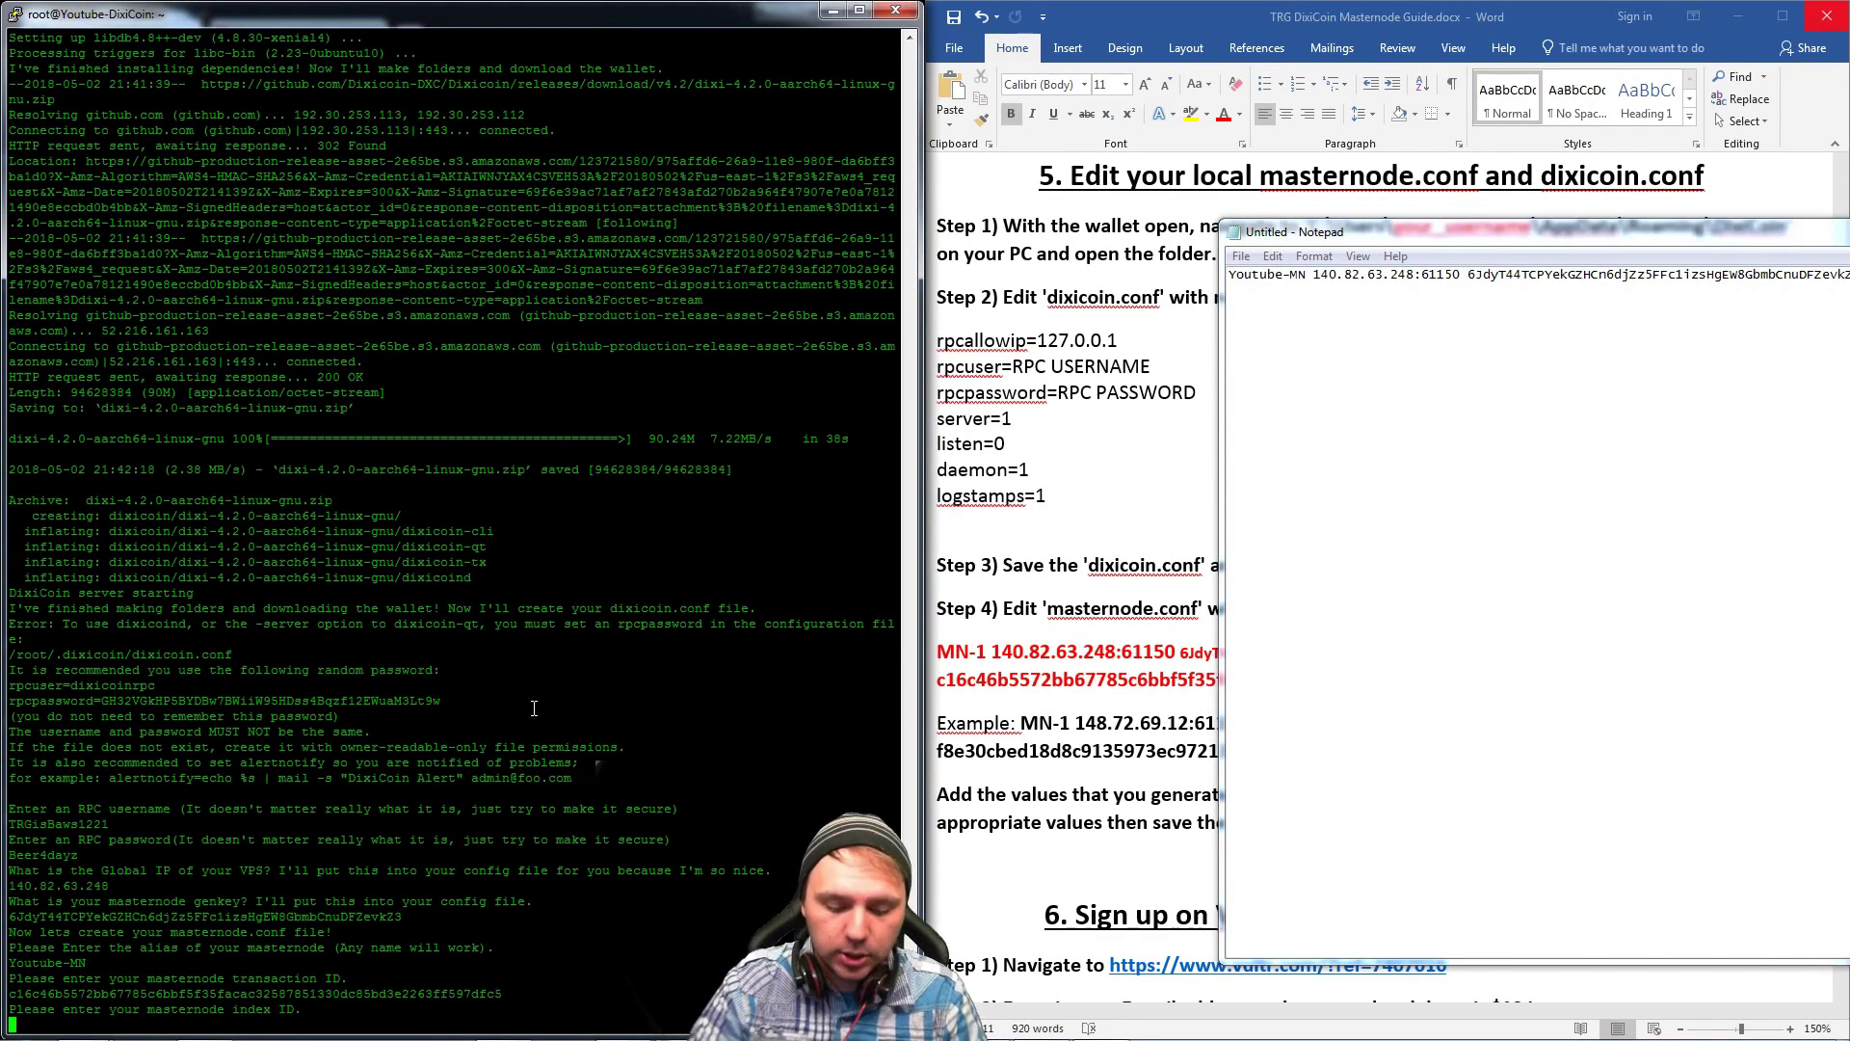
type("0")
key("Return")
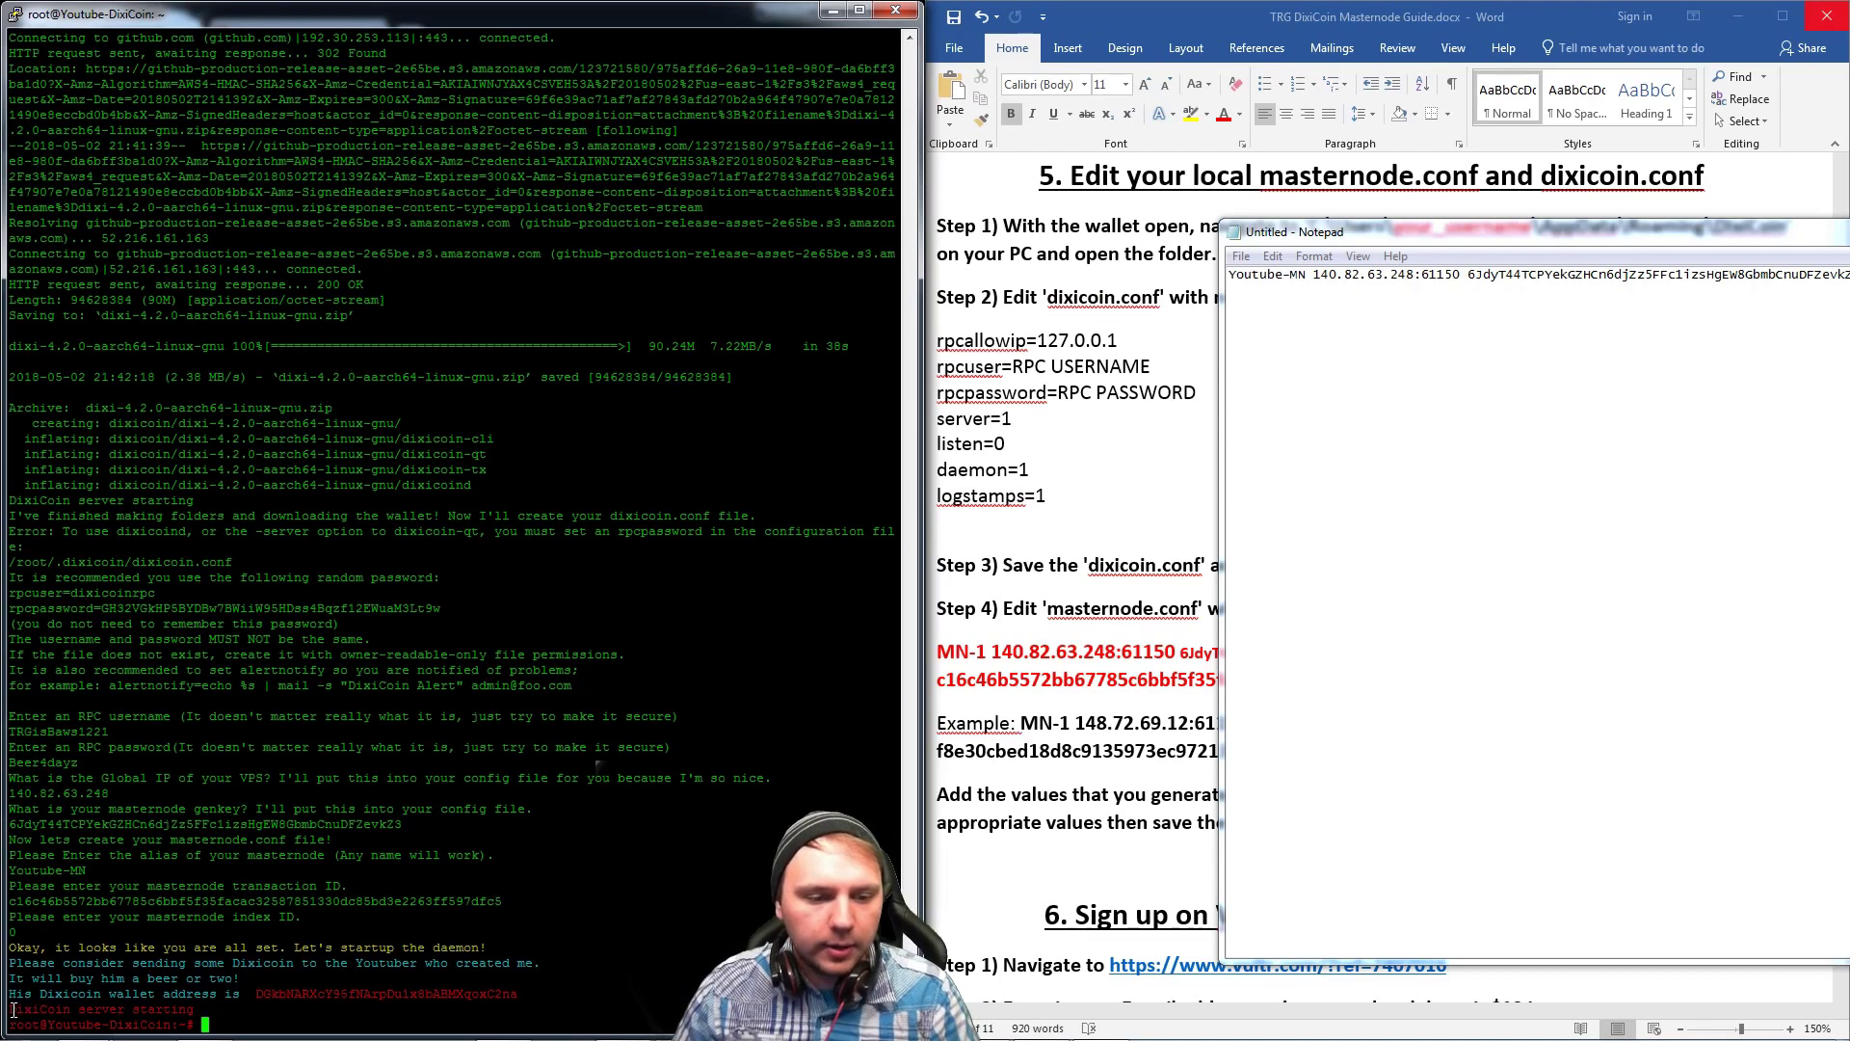
left_click_drag(10, 1009, 190, 1012)
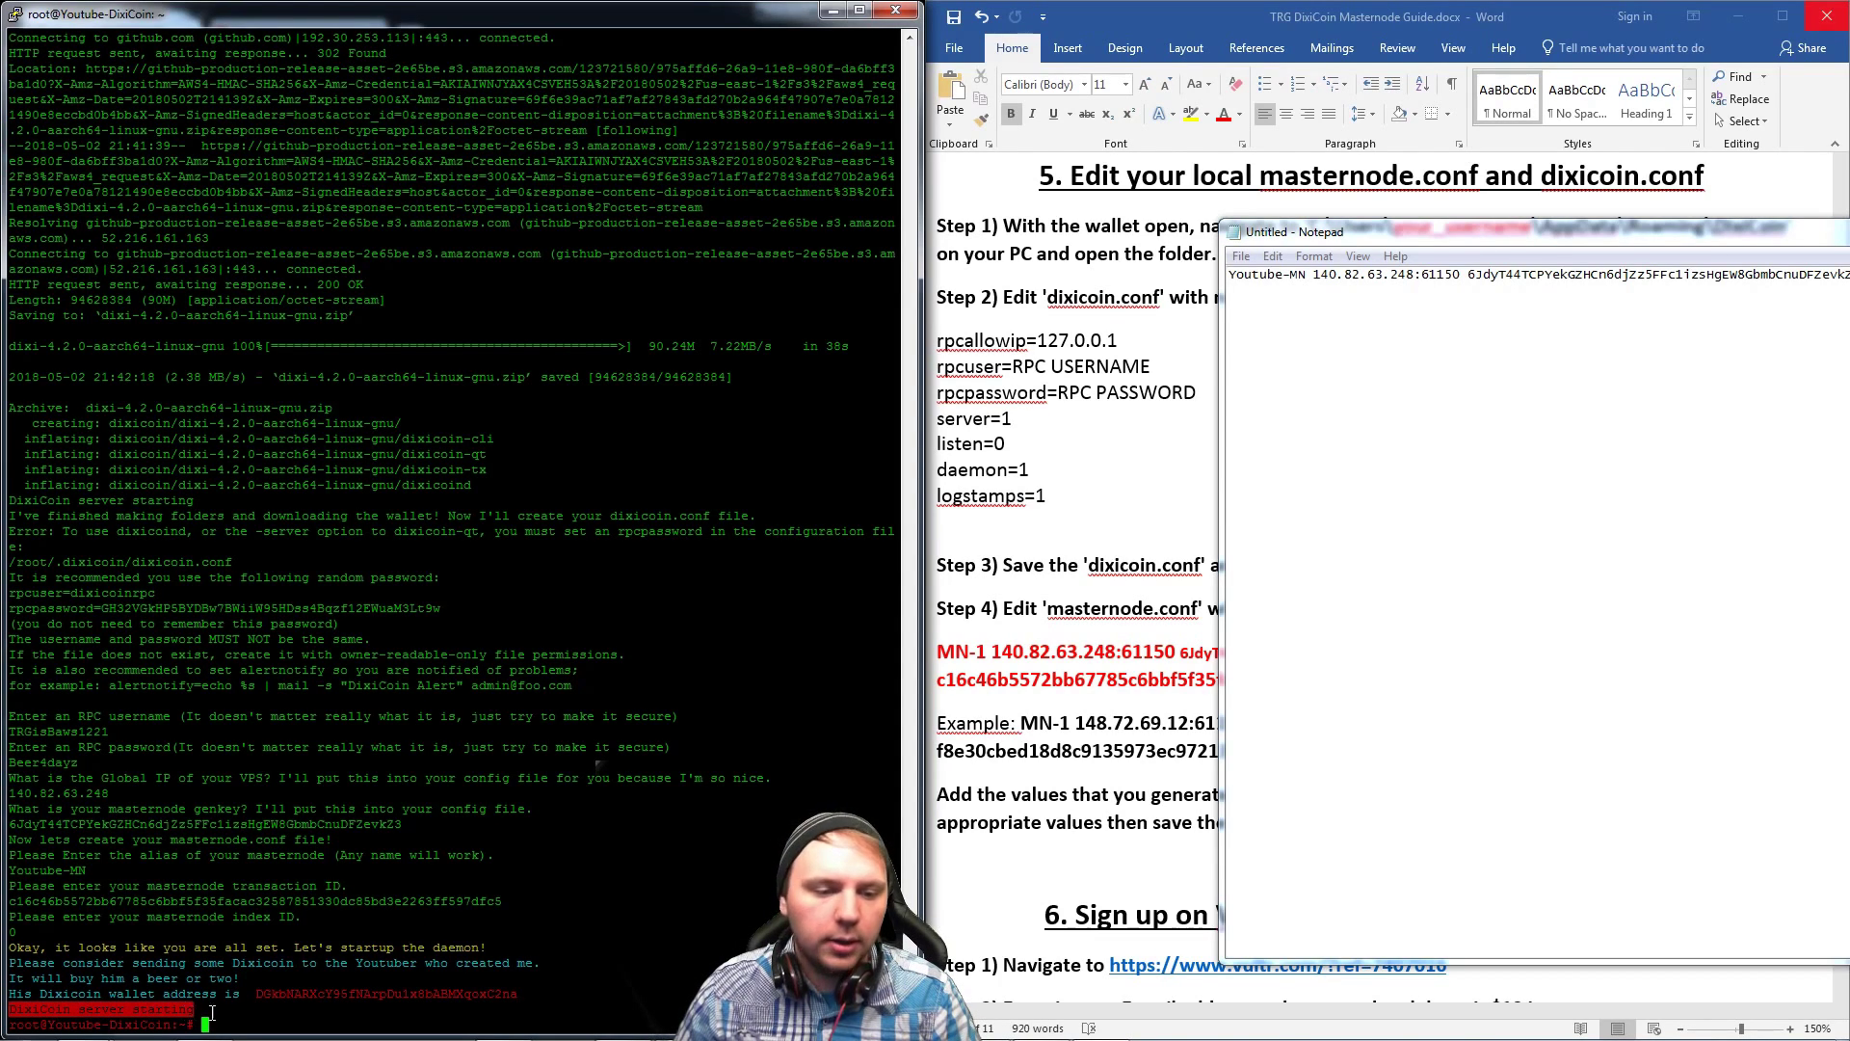
Step: Scroll the Word guide down to section 8, The Final Steps, past the It Worked! screenshot
left_click(263, 1009)
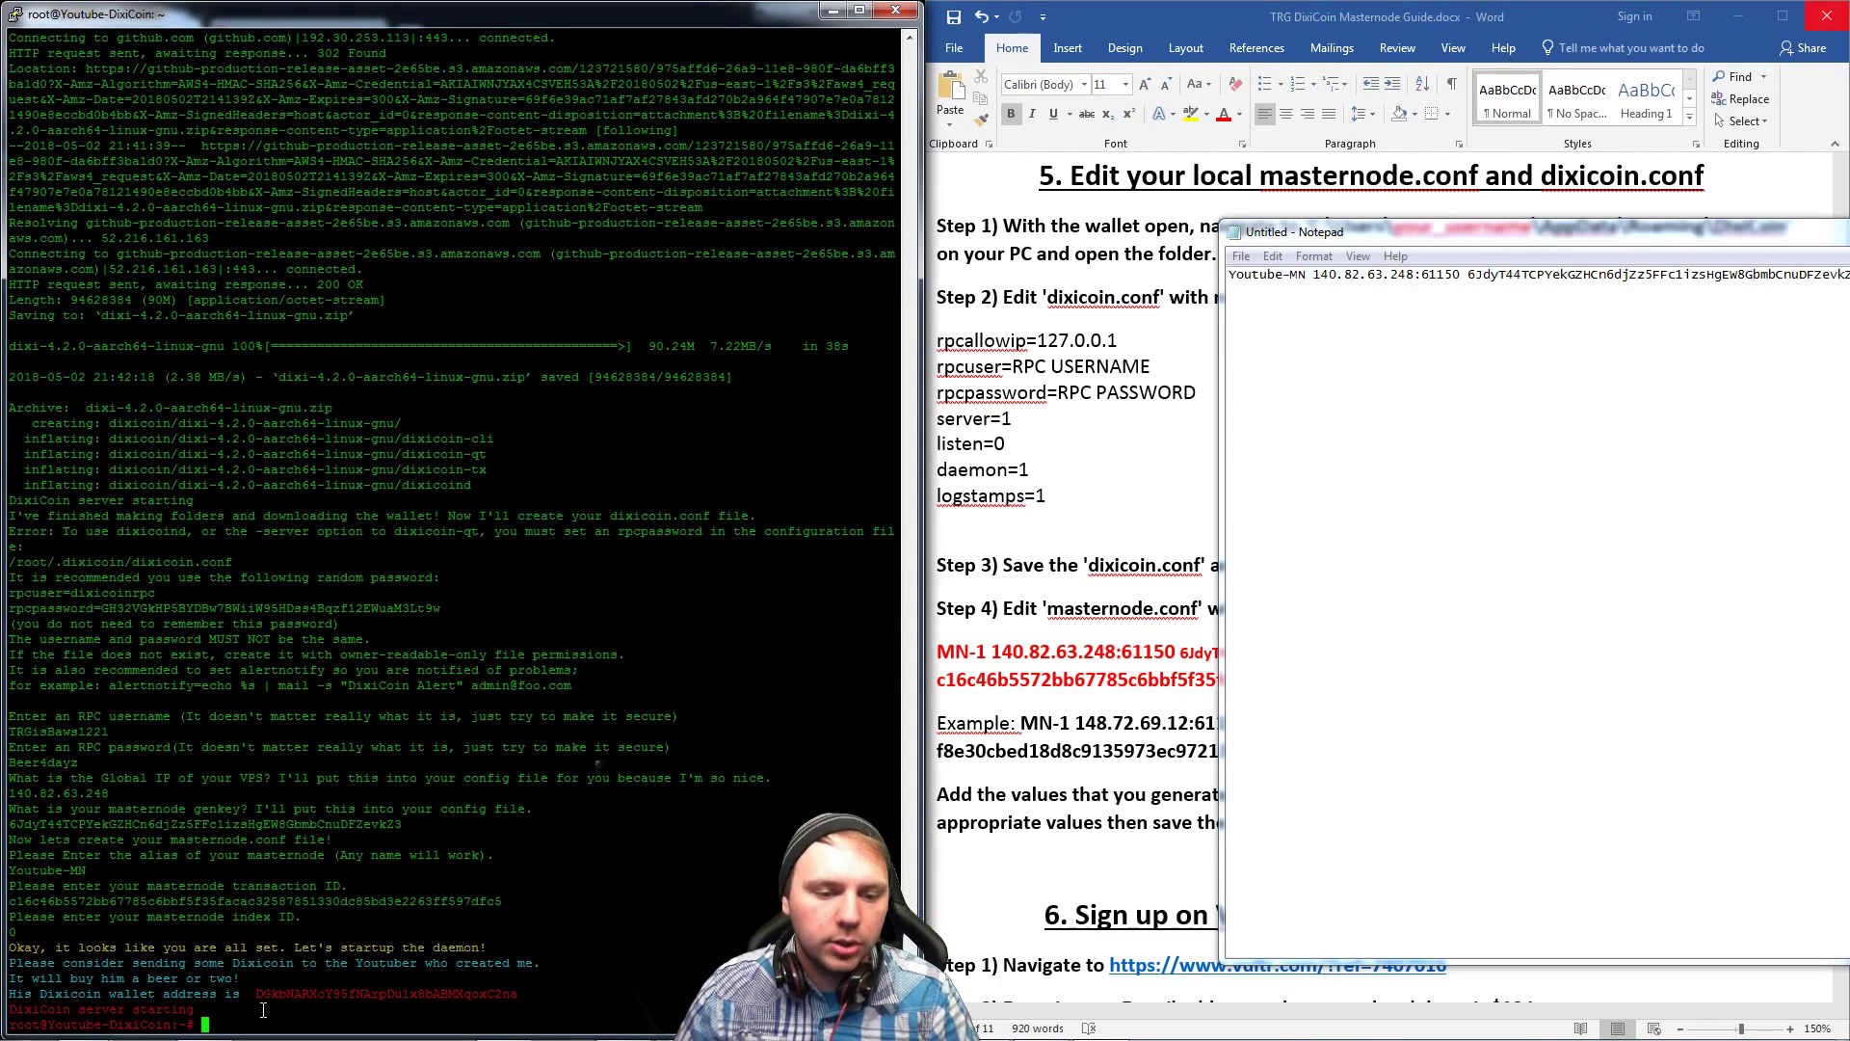
left_click(1133, 493)
scroll(1436, 489, "down", 15)
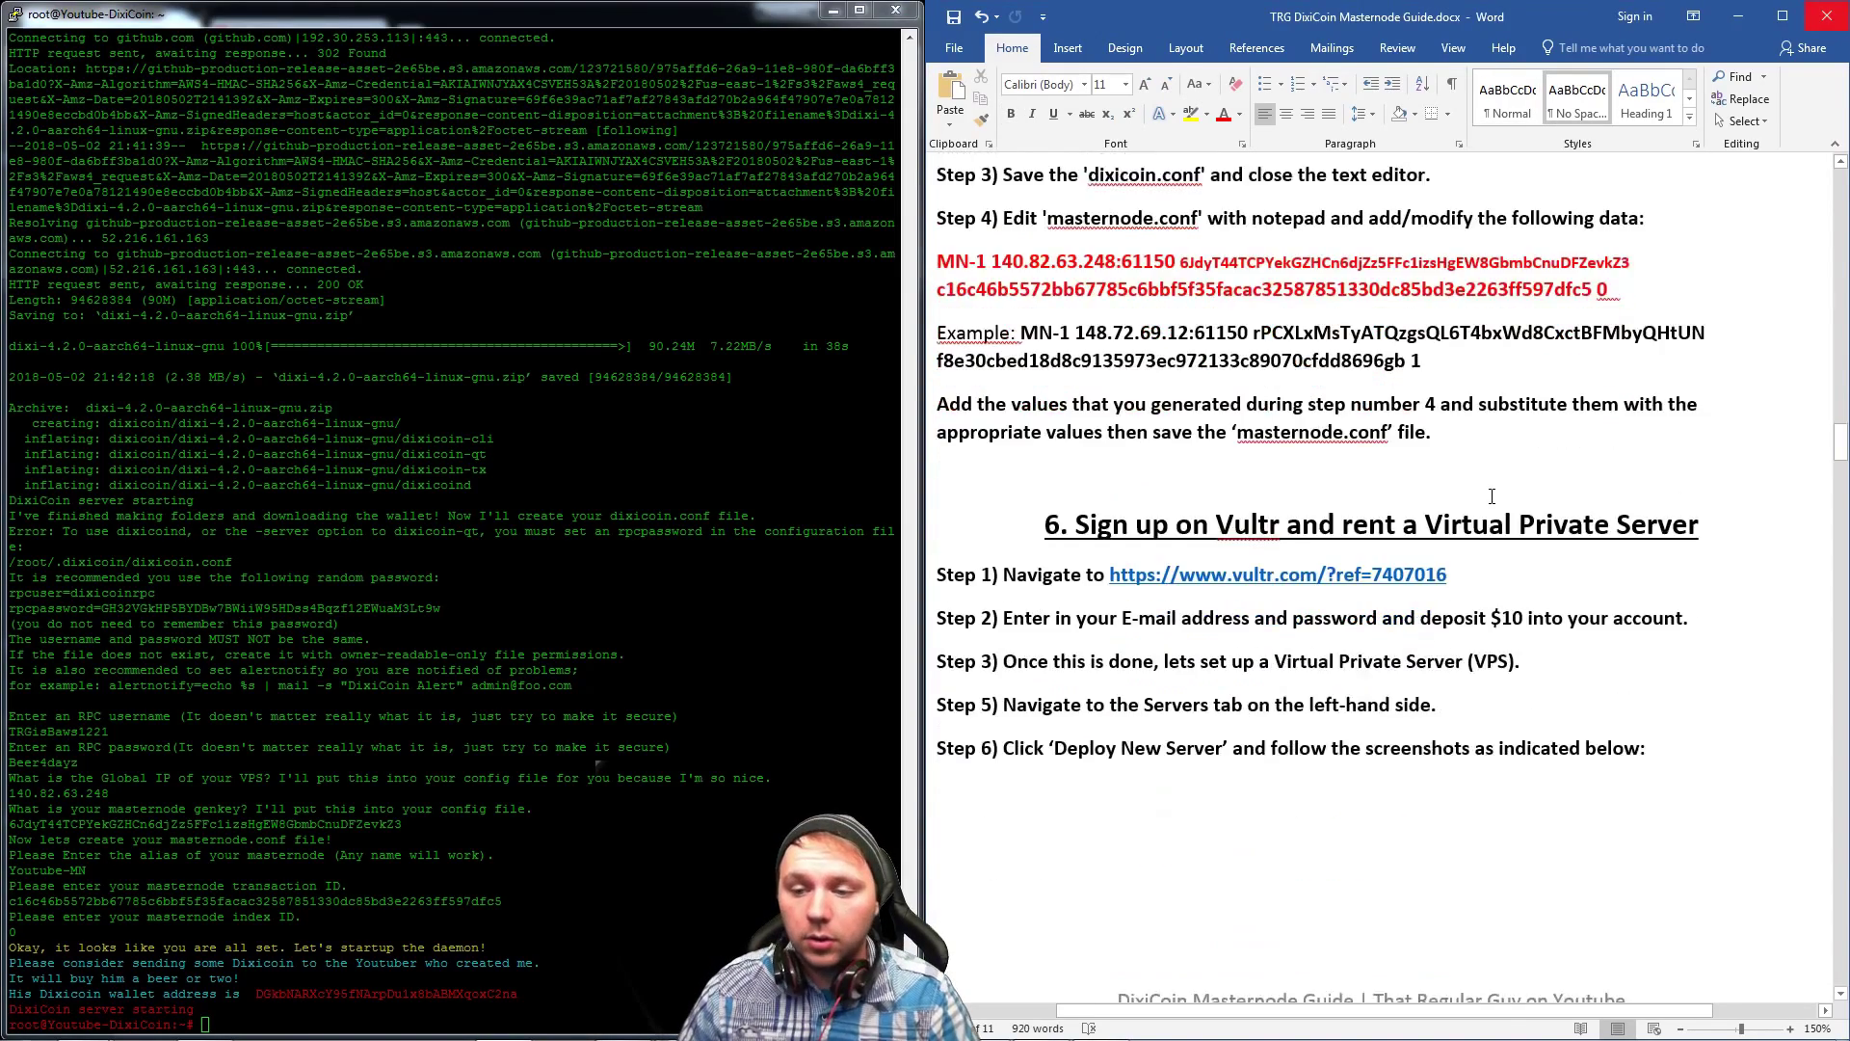
scroll(1545, 498, "down", 15)
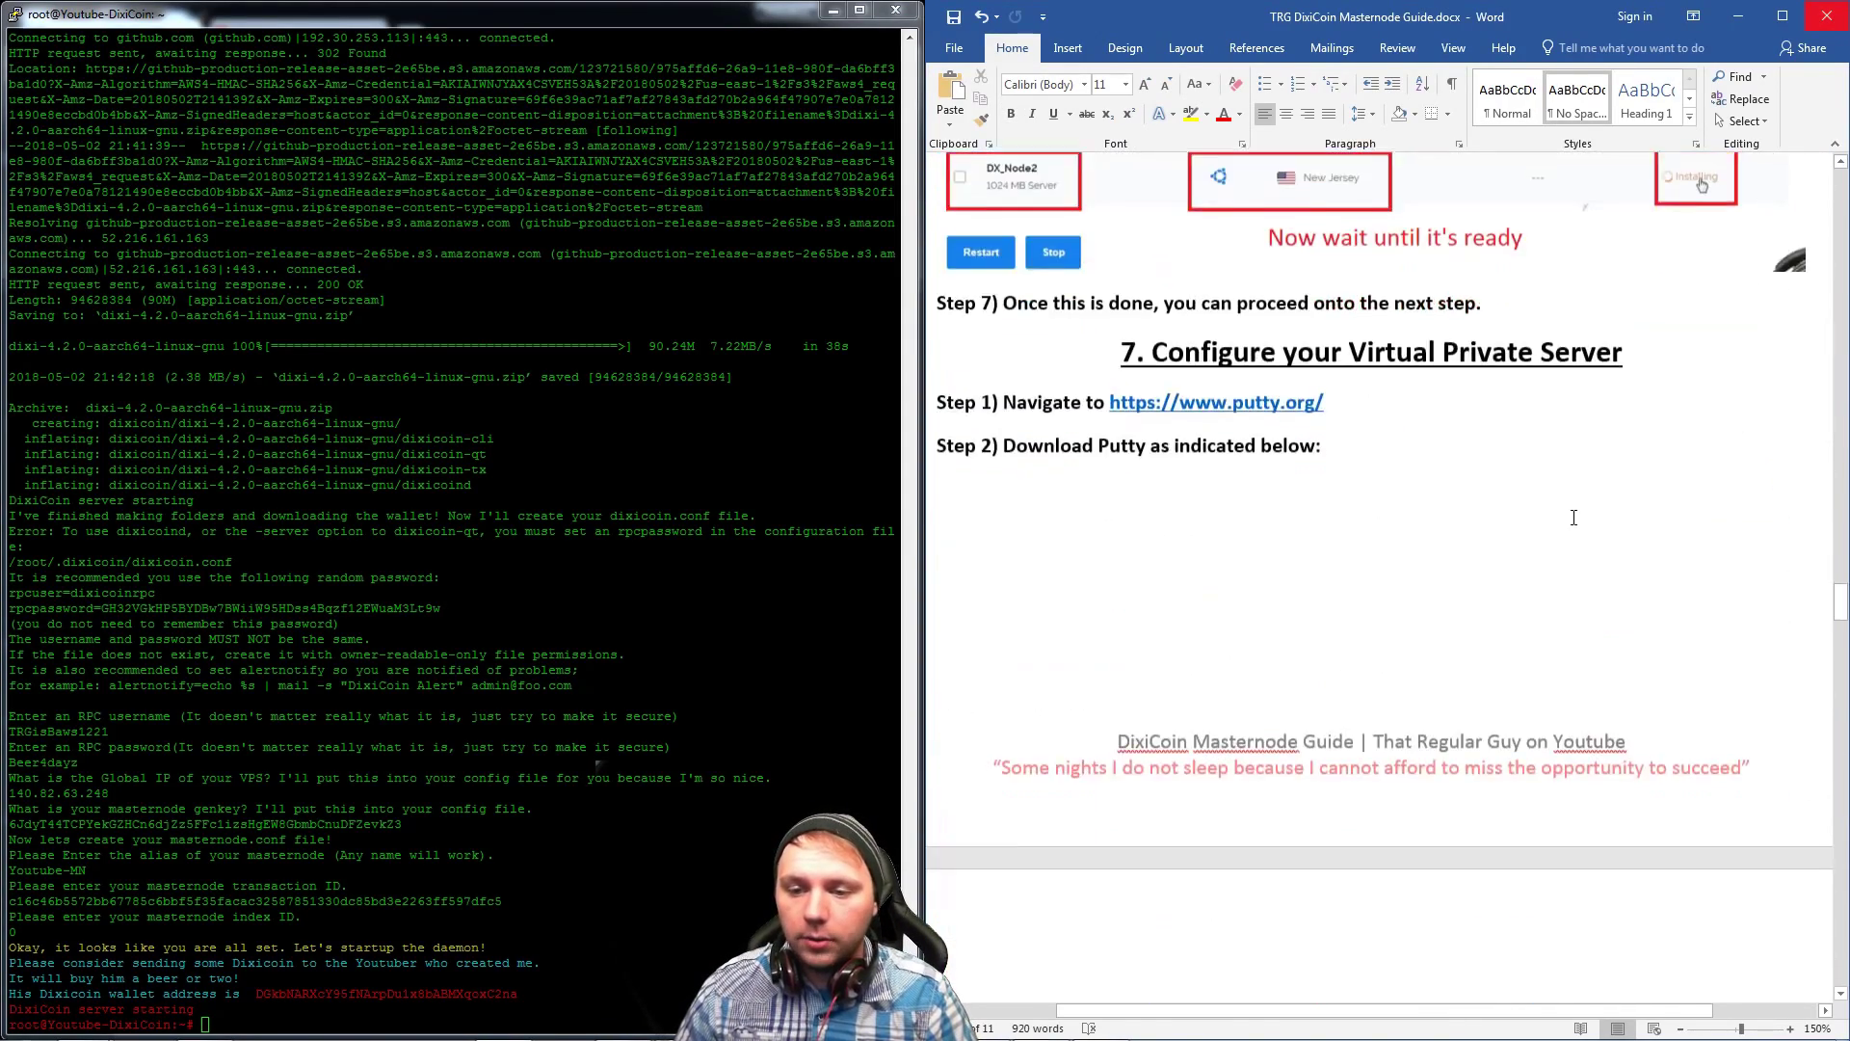
scroll(1589, 520, "down", 15)
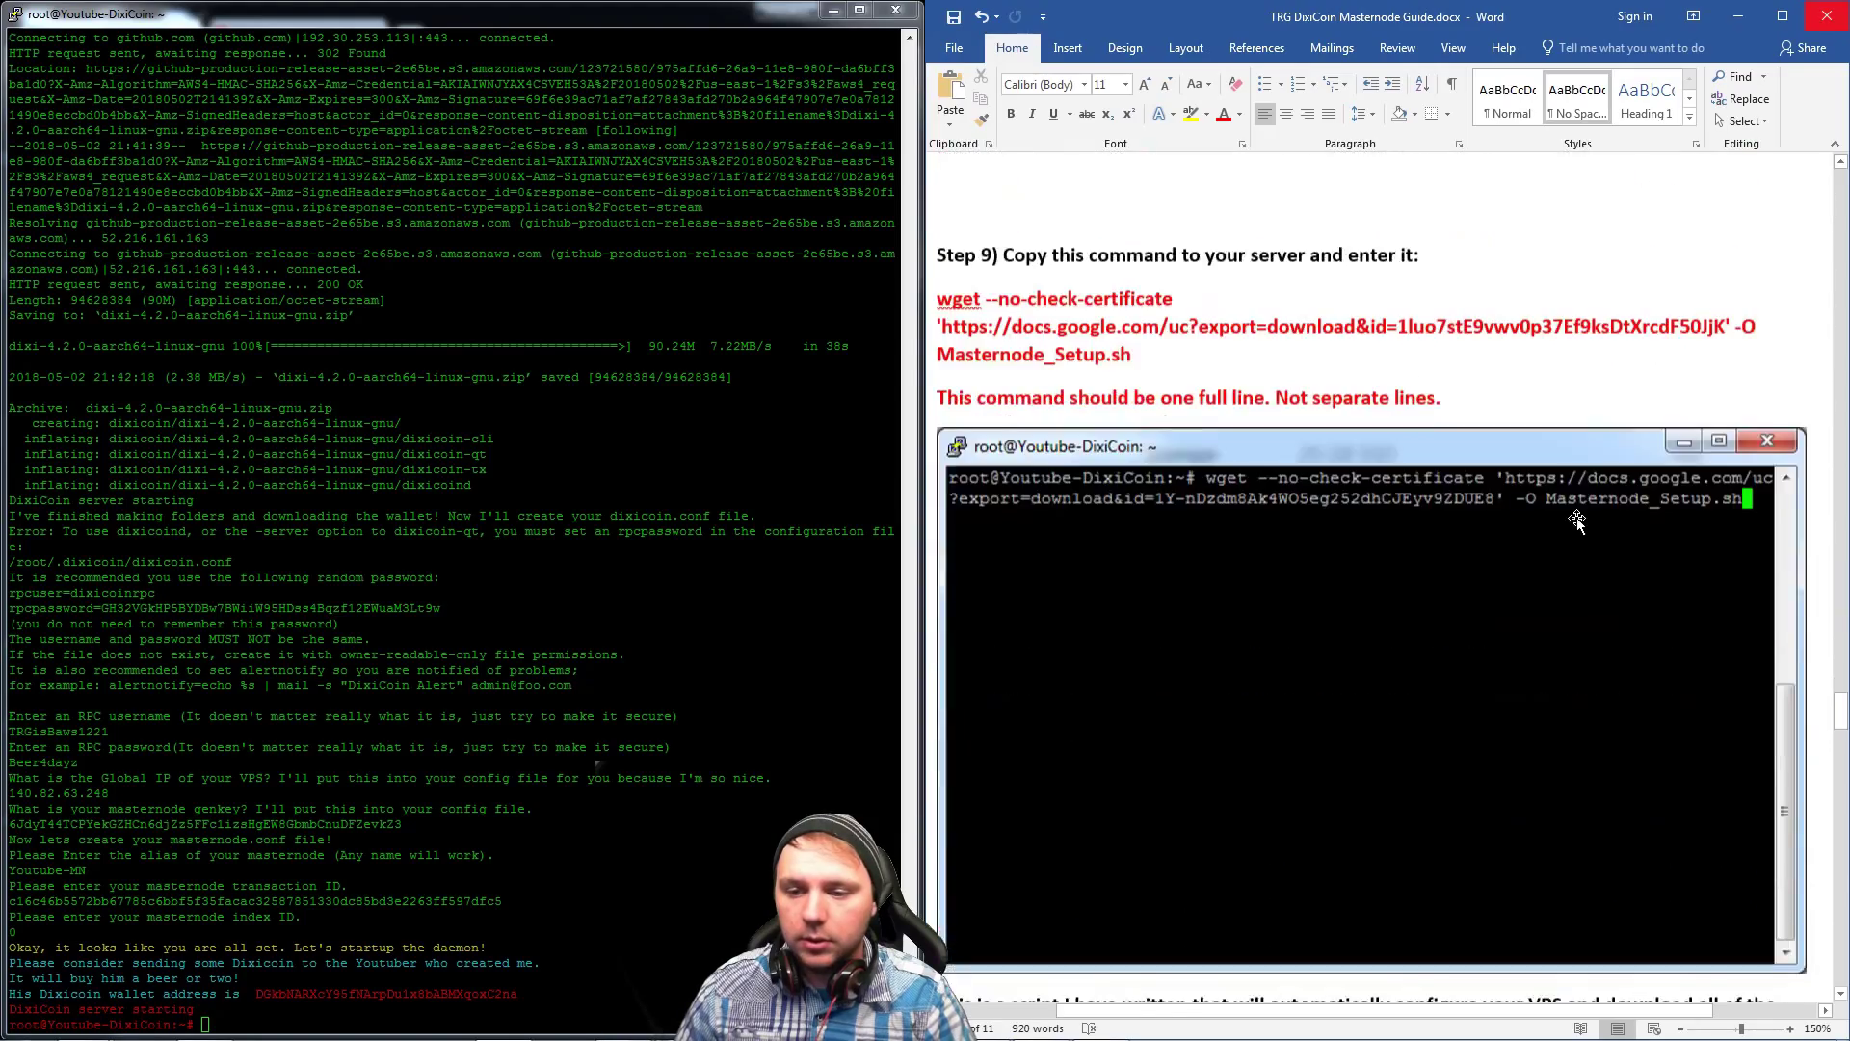
scroll(1605, 521, "down", 15)
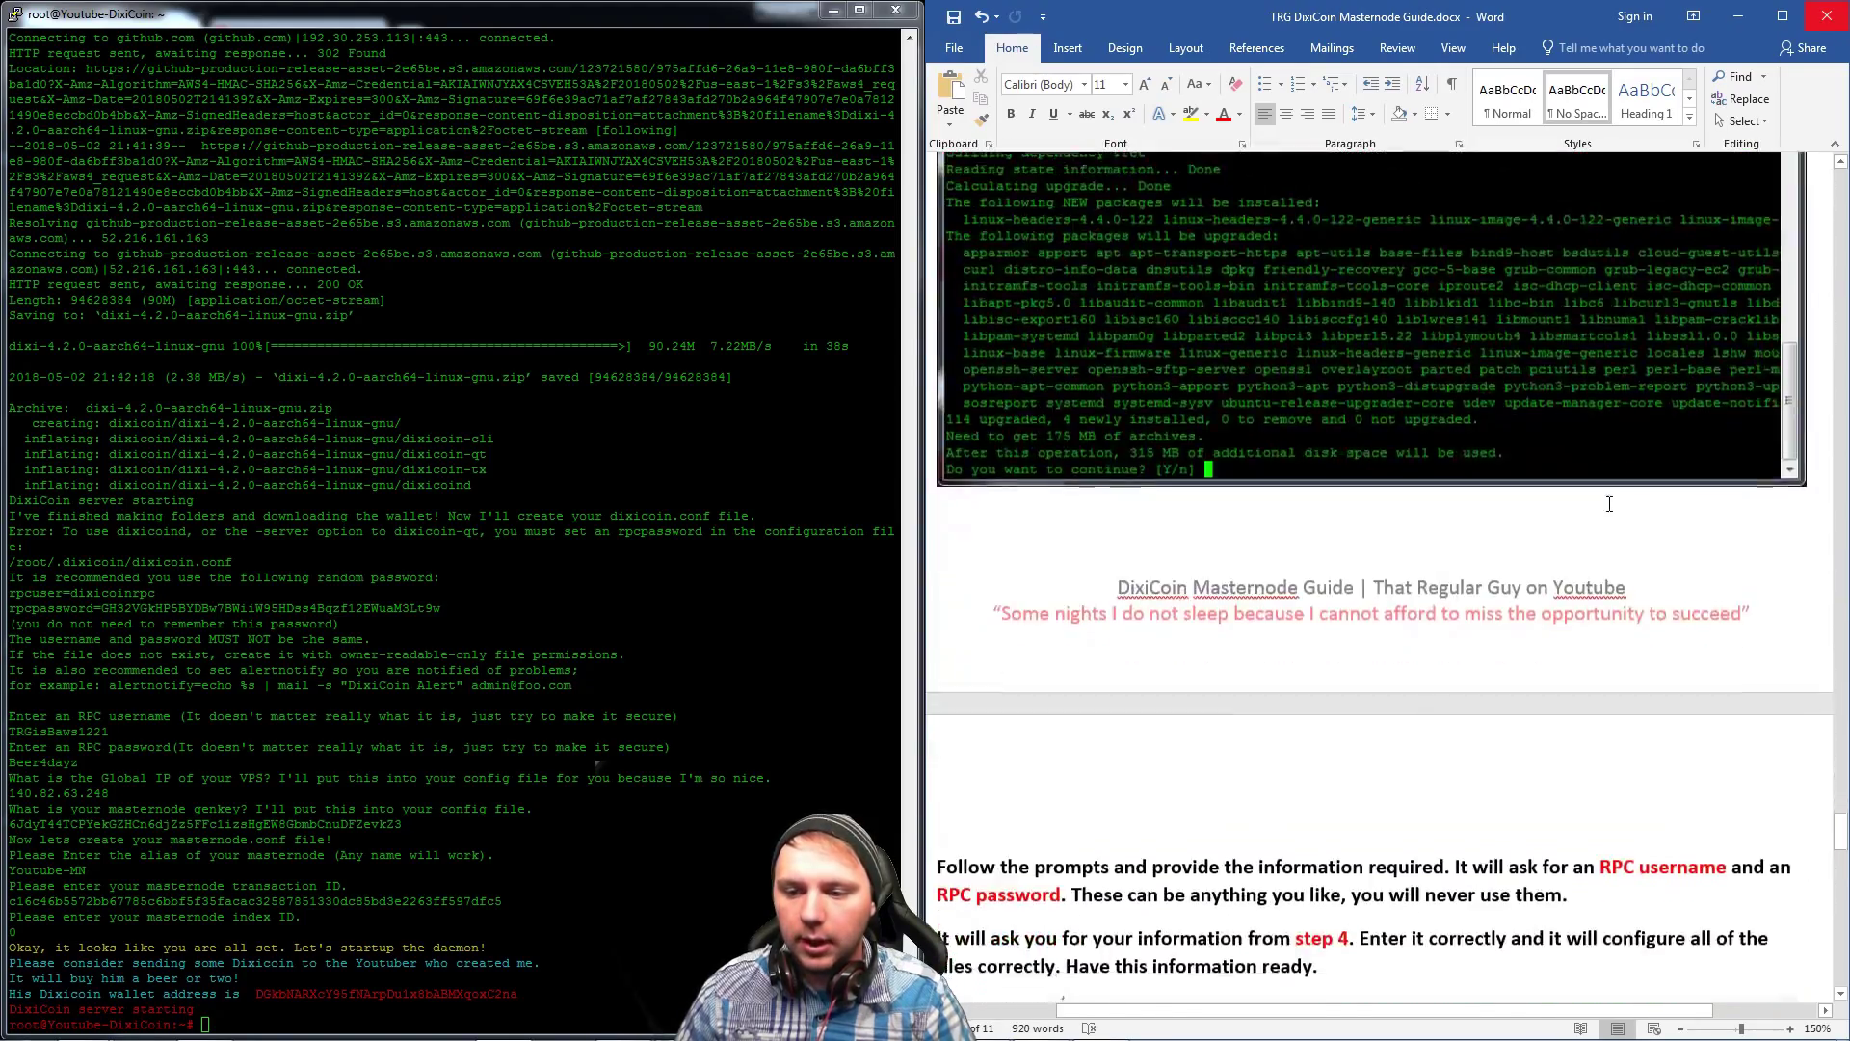
scroll(1608, 508, "down", 7)
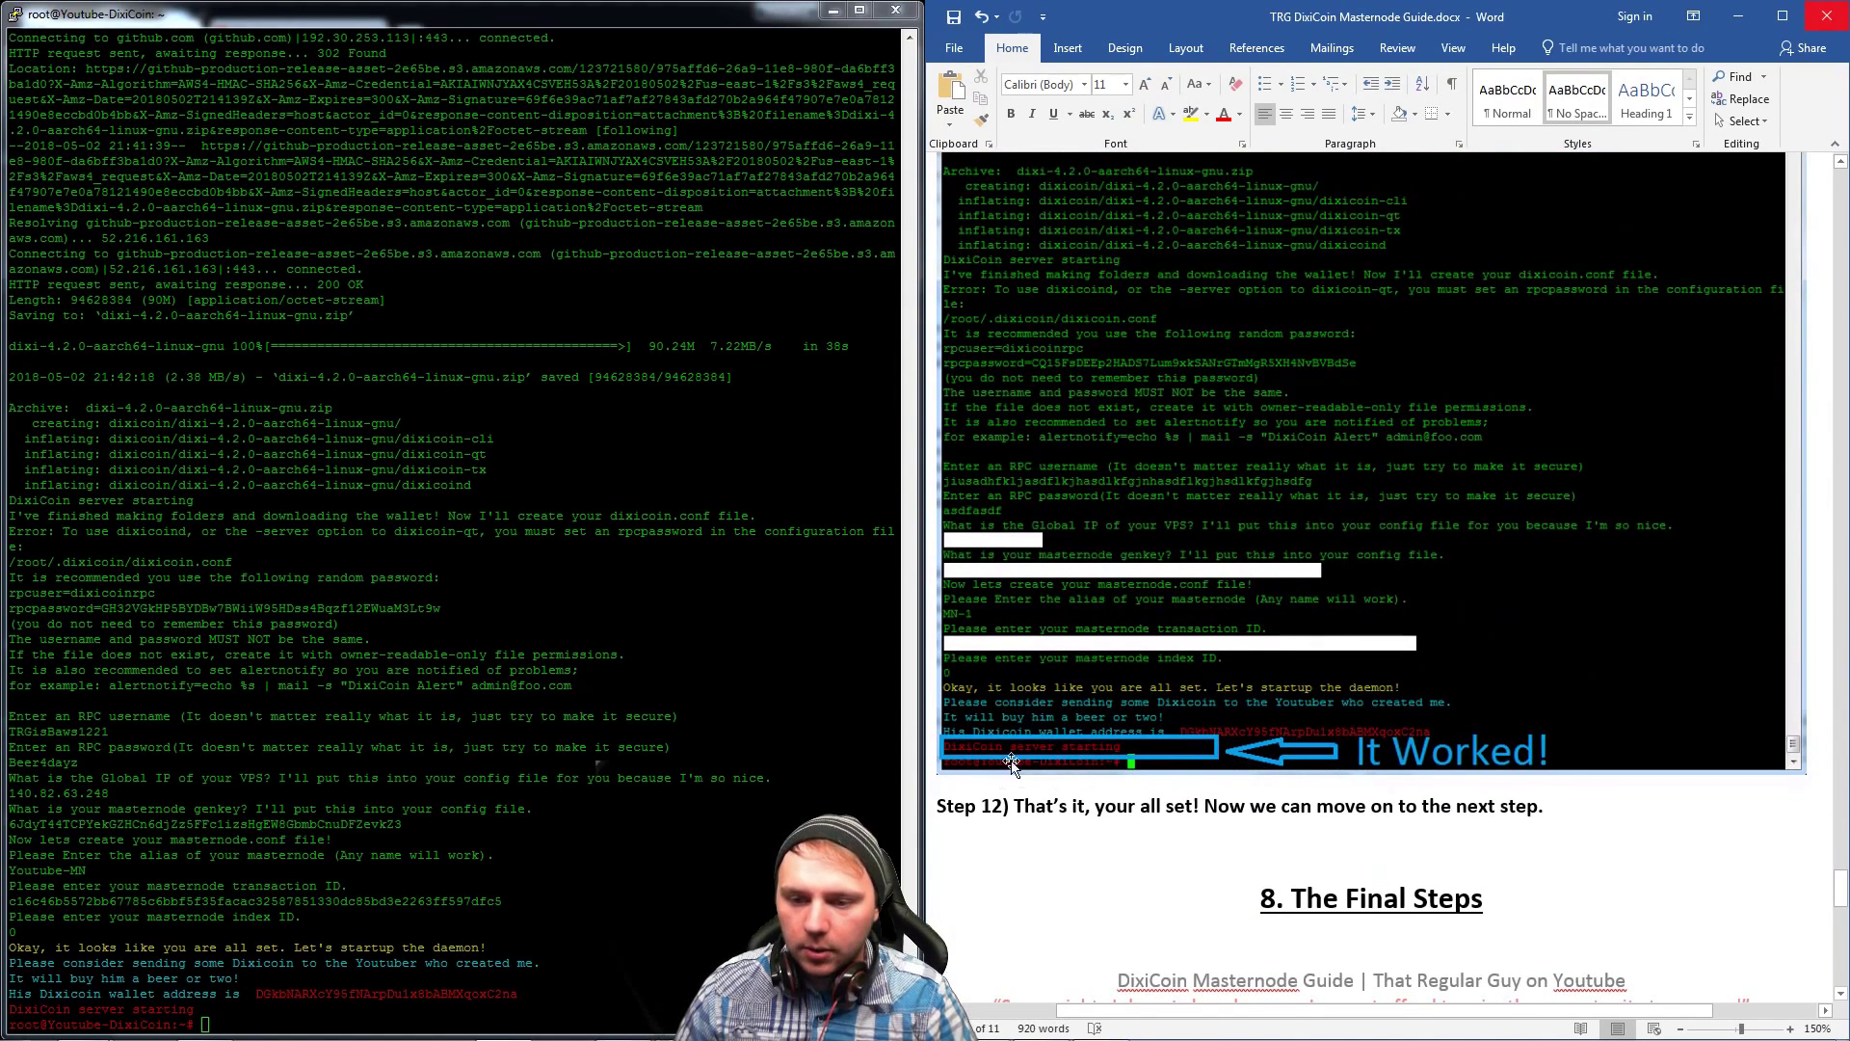
left_click(1019, 761)
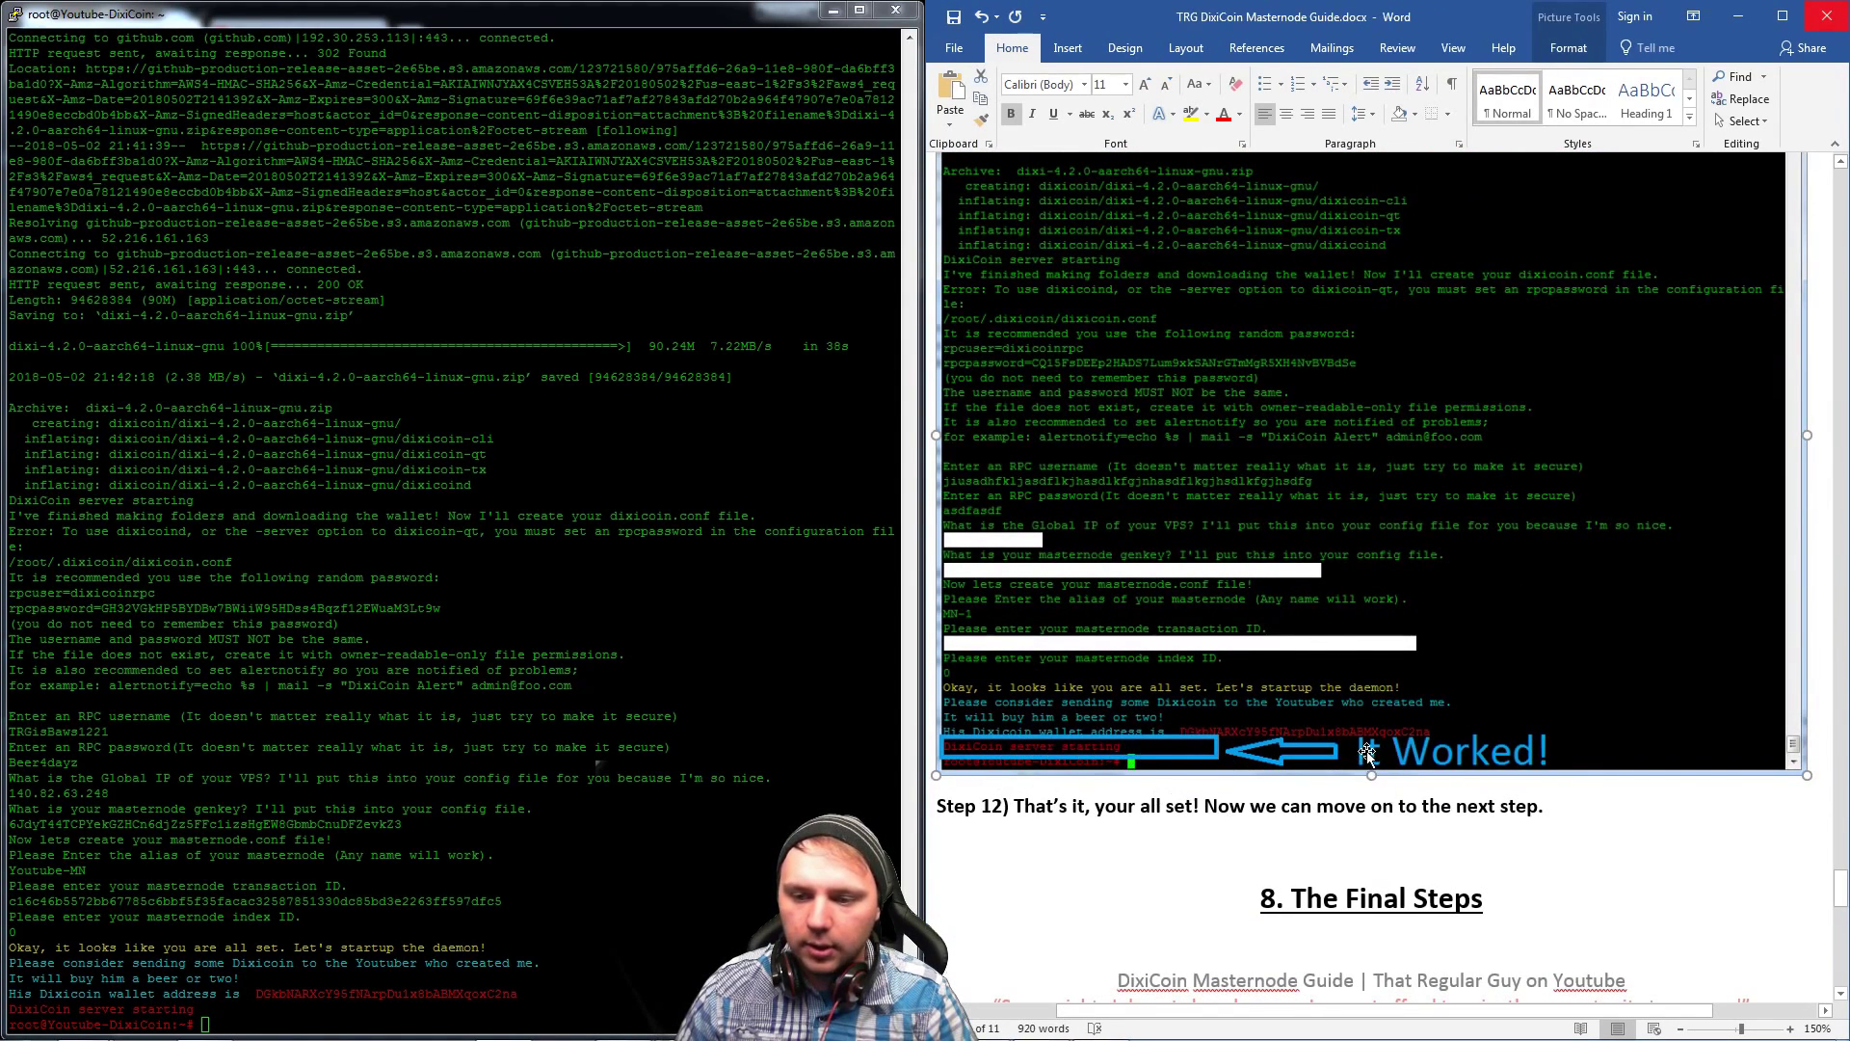
left_click(1496, 806)
scroll(1272, 802, "down", 8)
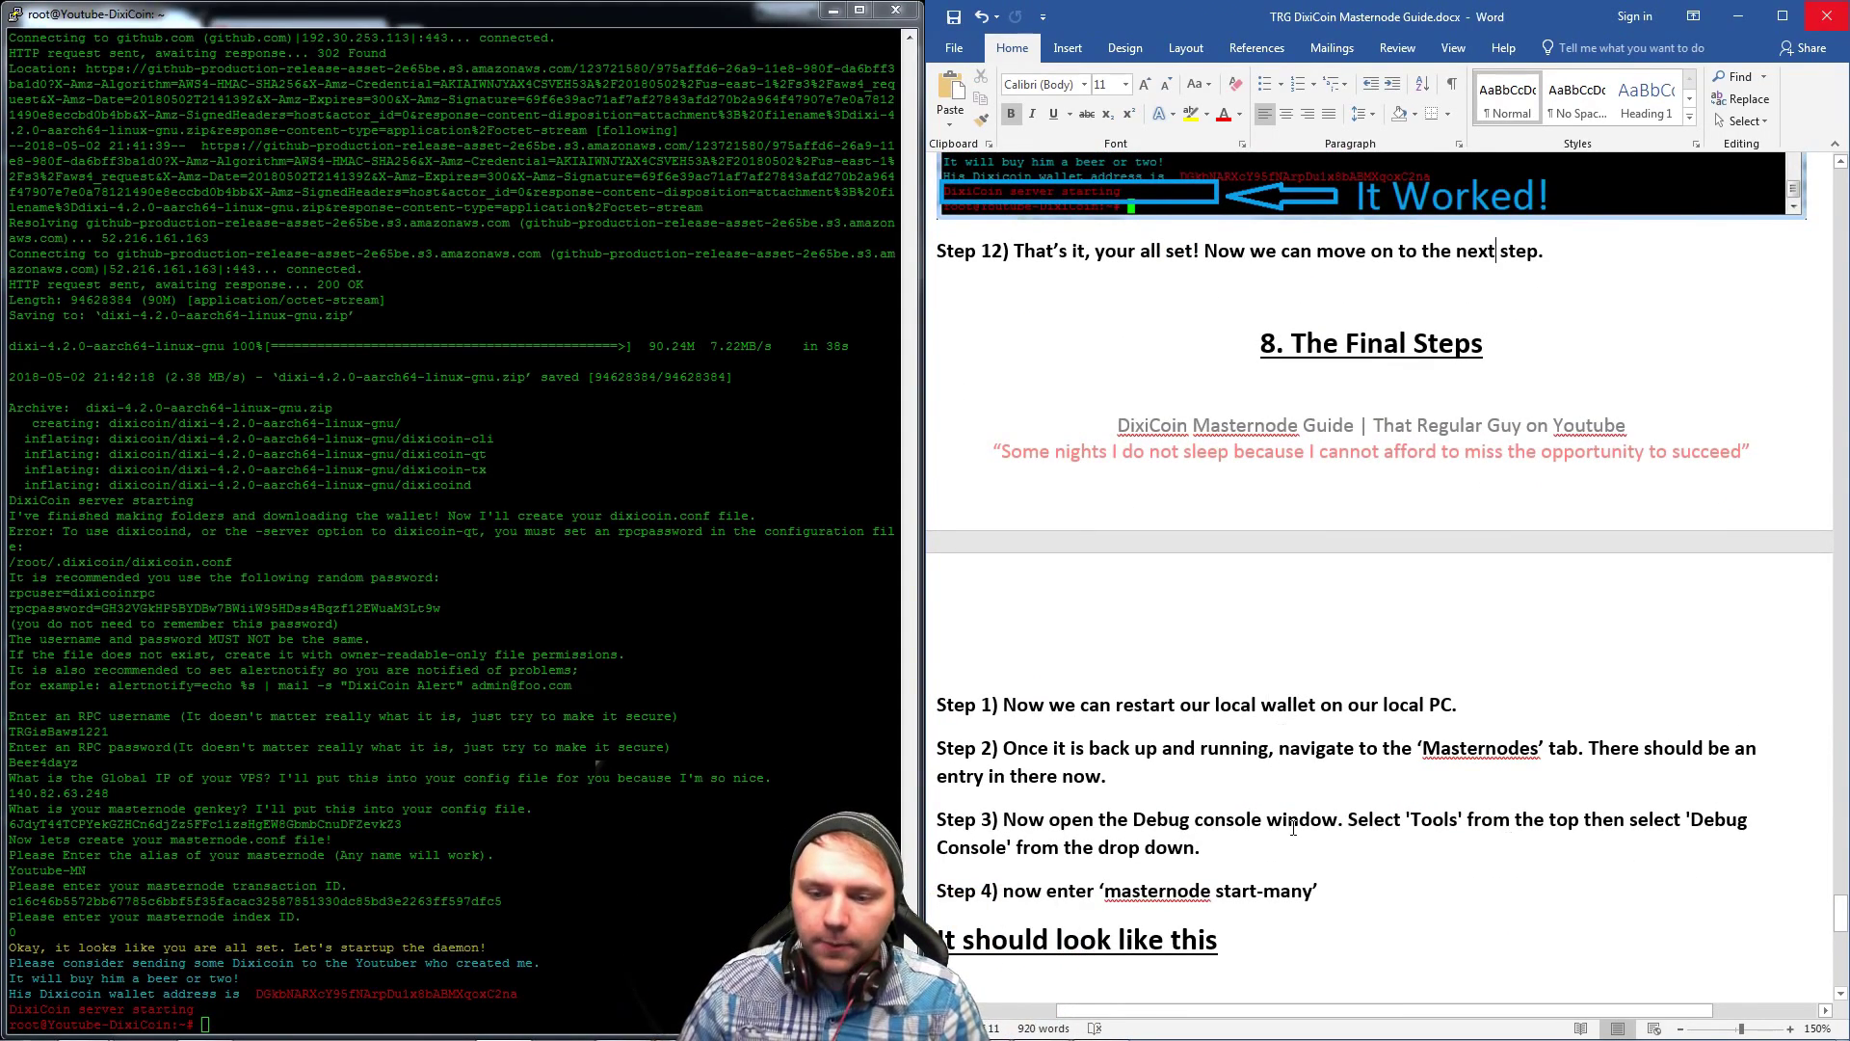
scroll(1293, 830, "down", 8)
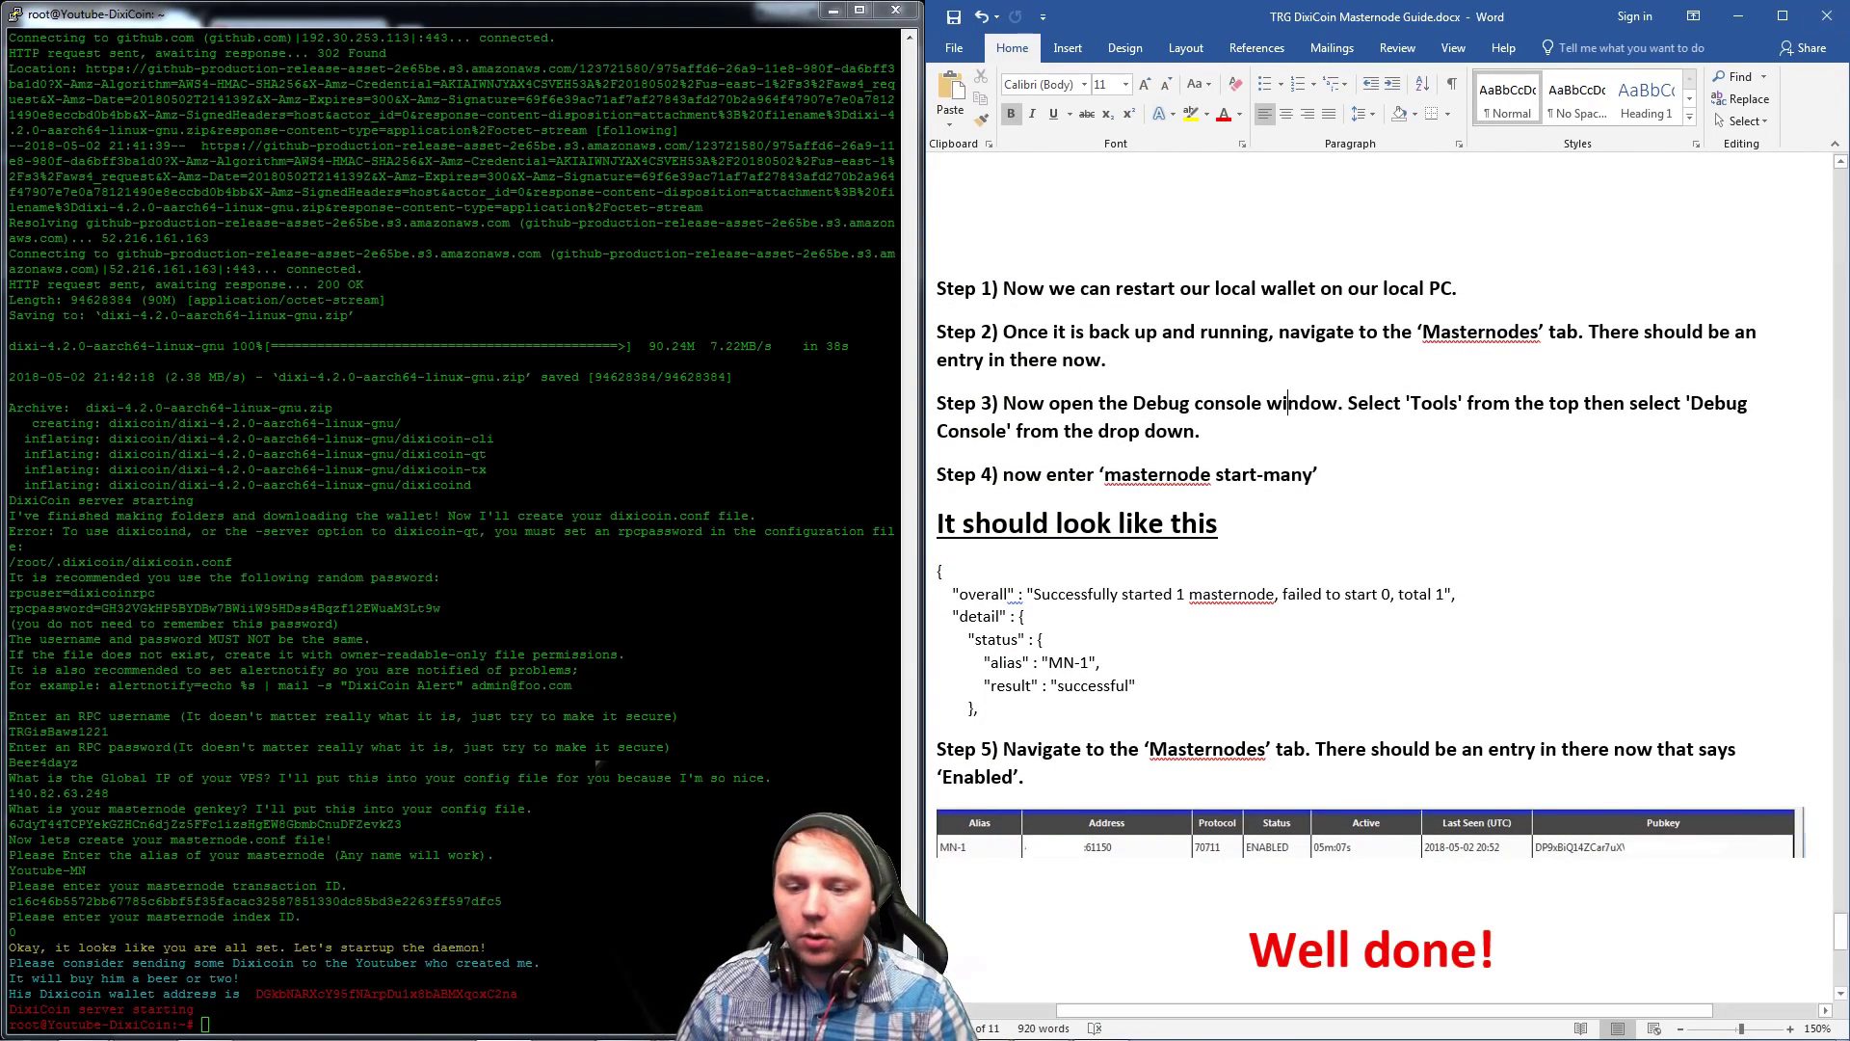
left_click(1061, 1020)
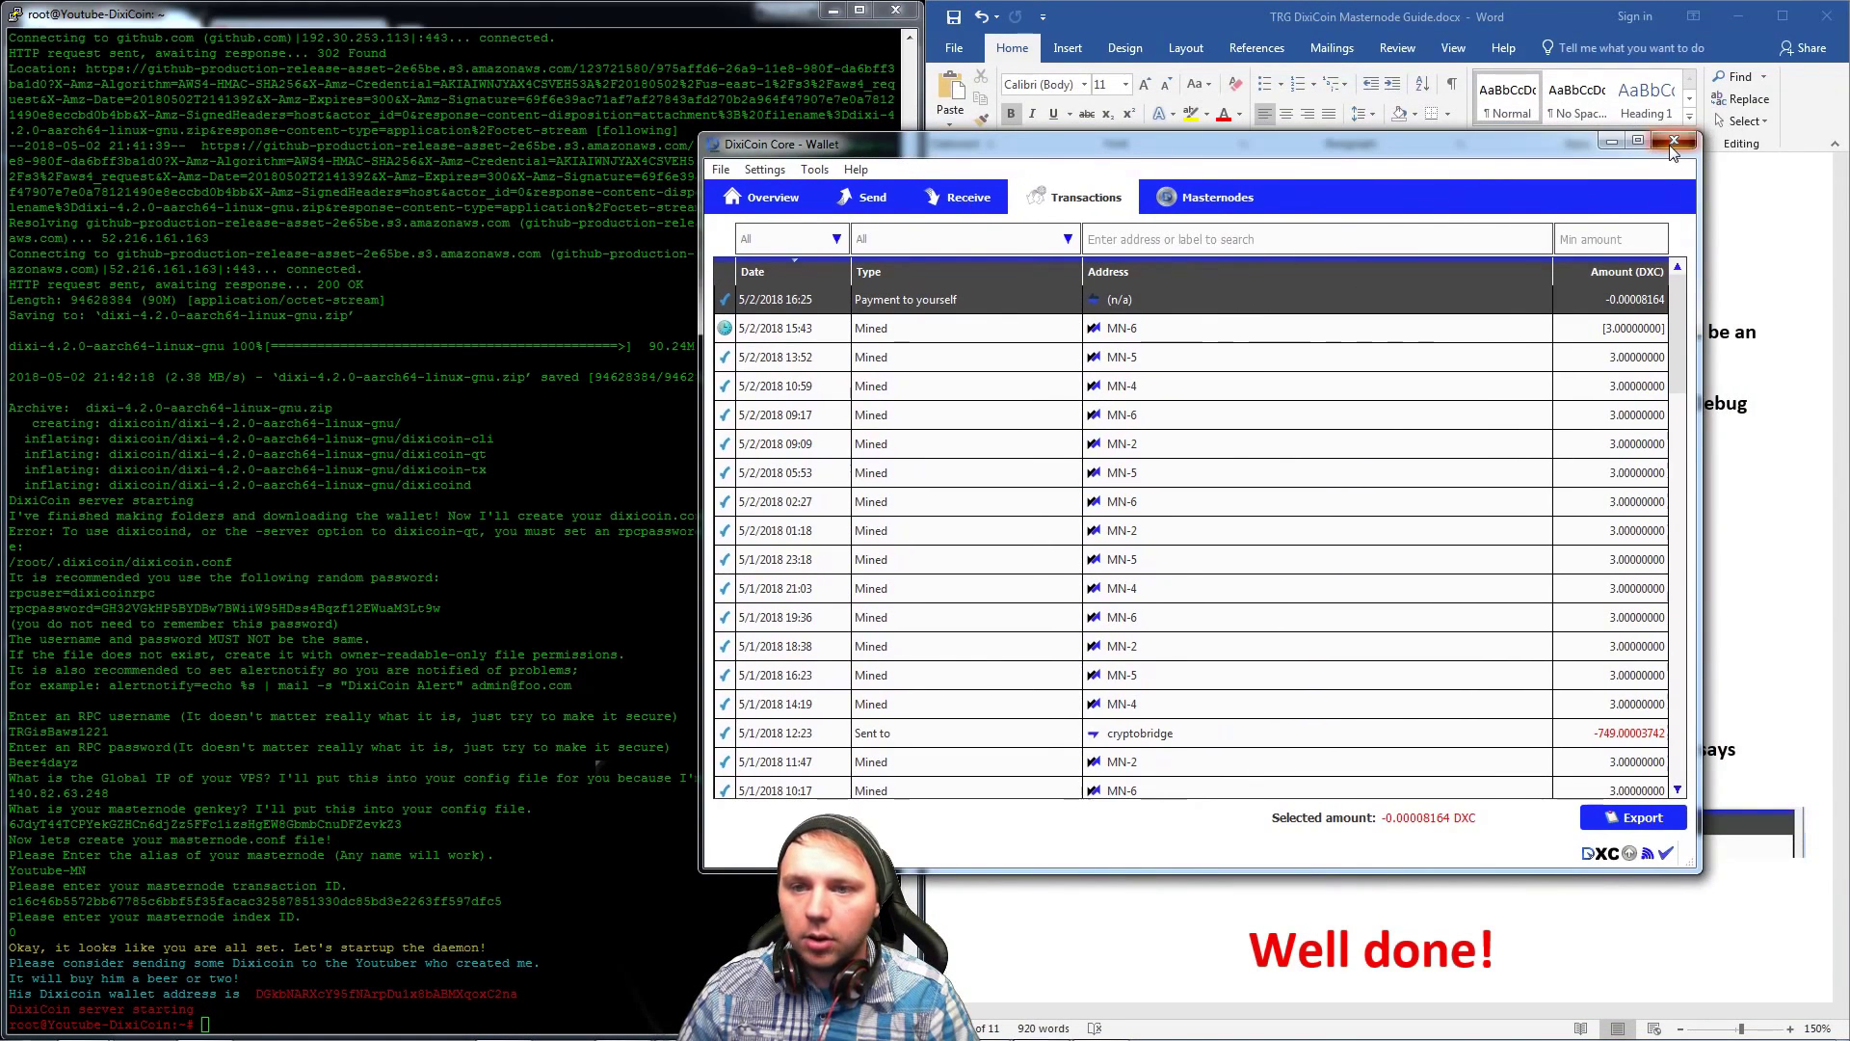
Step: Restart the DixiCoin Core wallet, open Tools > Debug console, and recall the previous command
left_click(1672, 145)
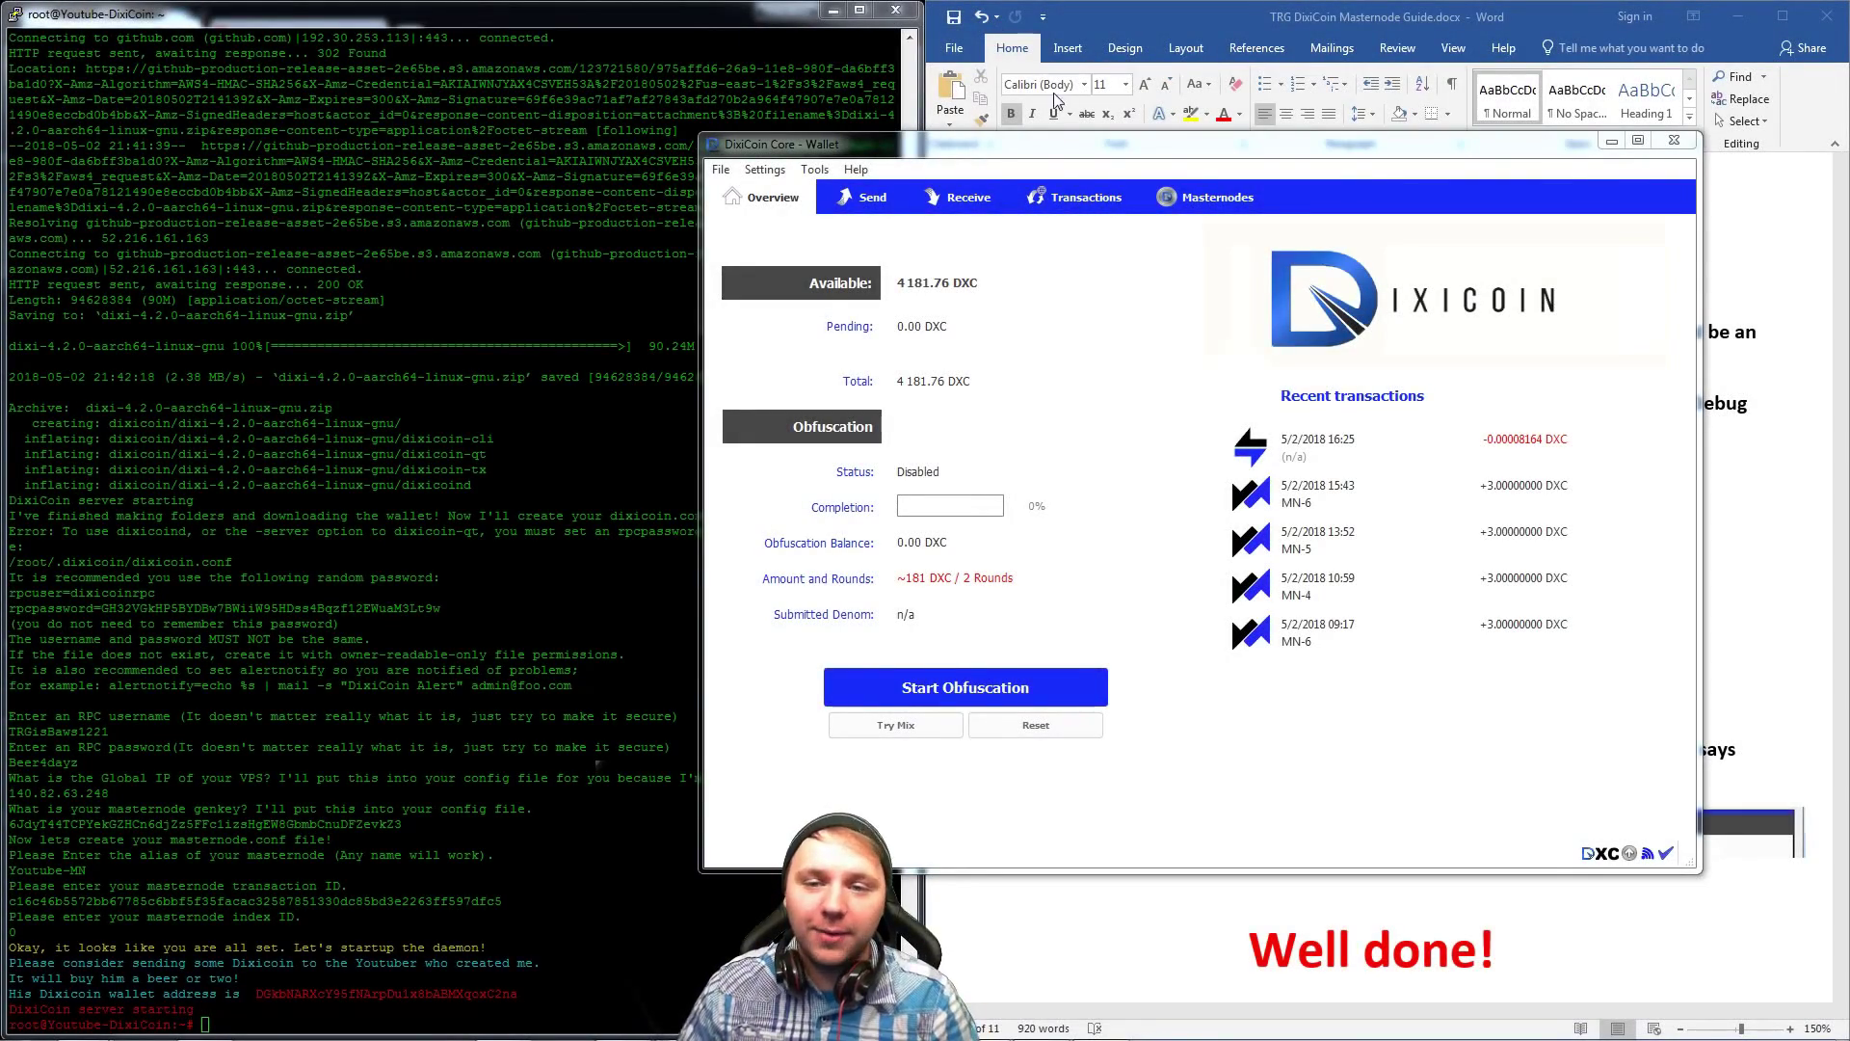
left_click(1115, 370)
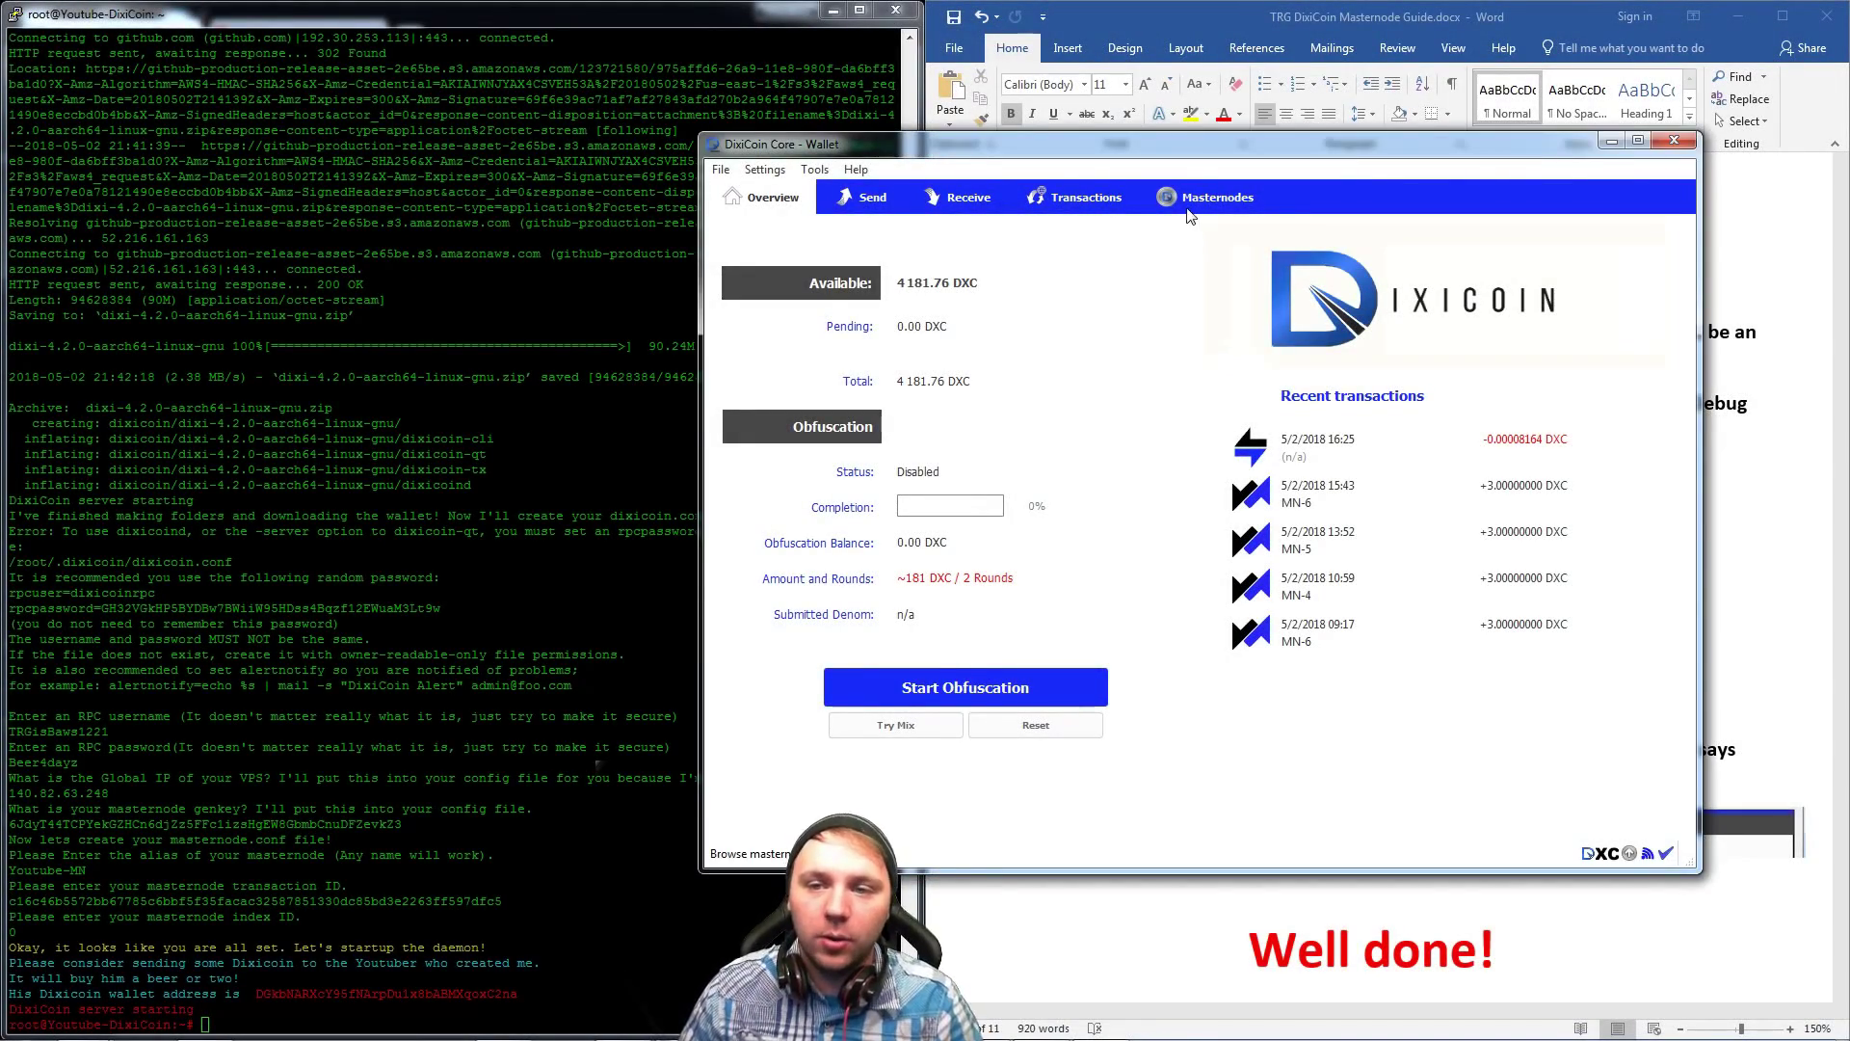
left_click(816, 170)
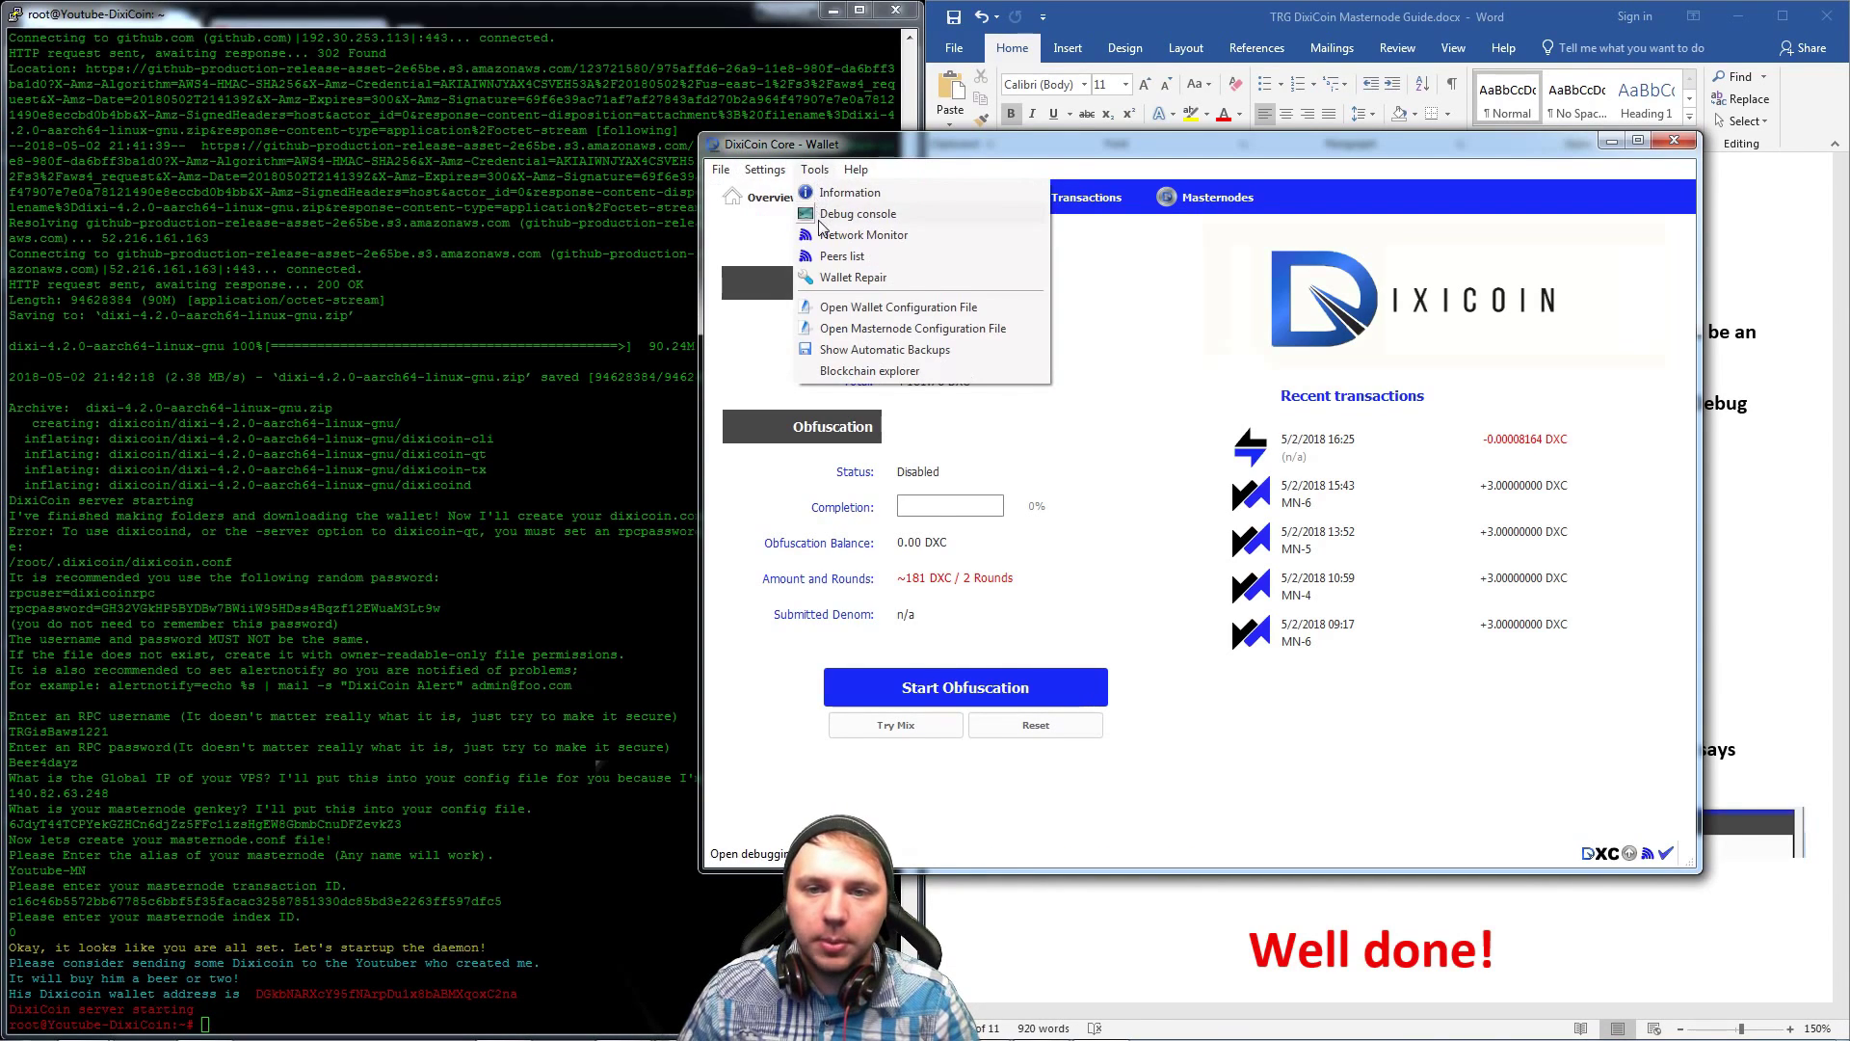
left_click(817, 216)
key("Up")
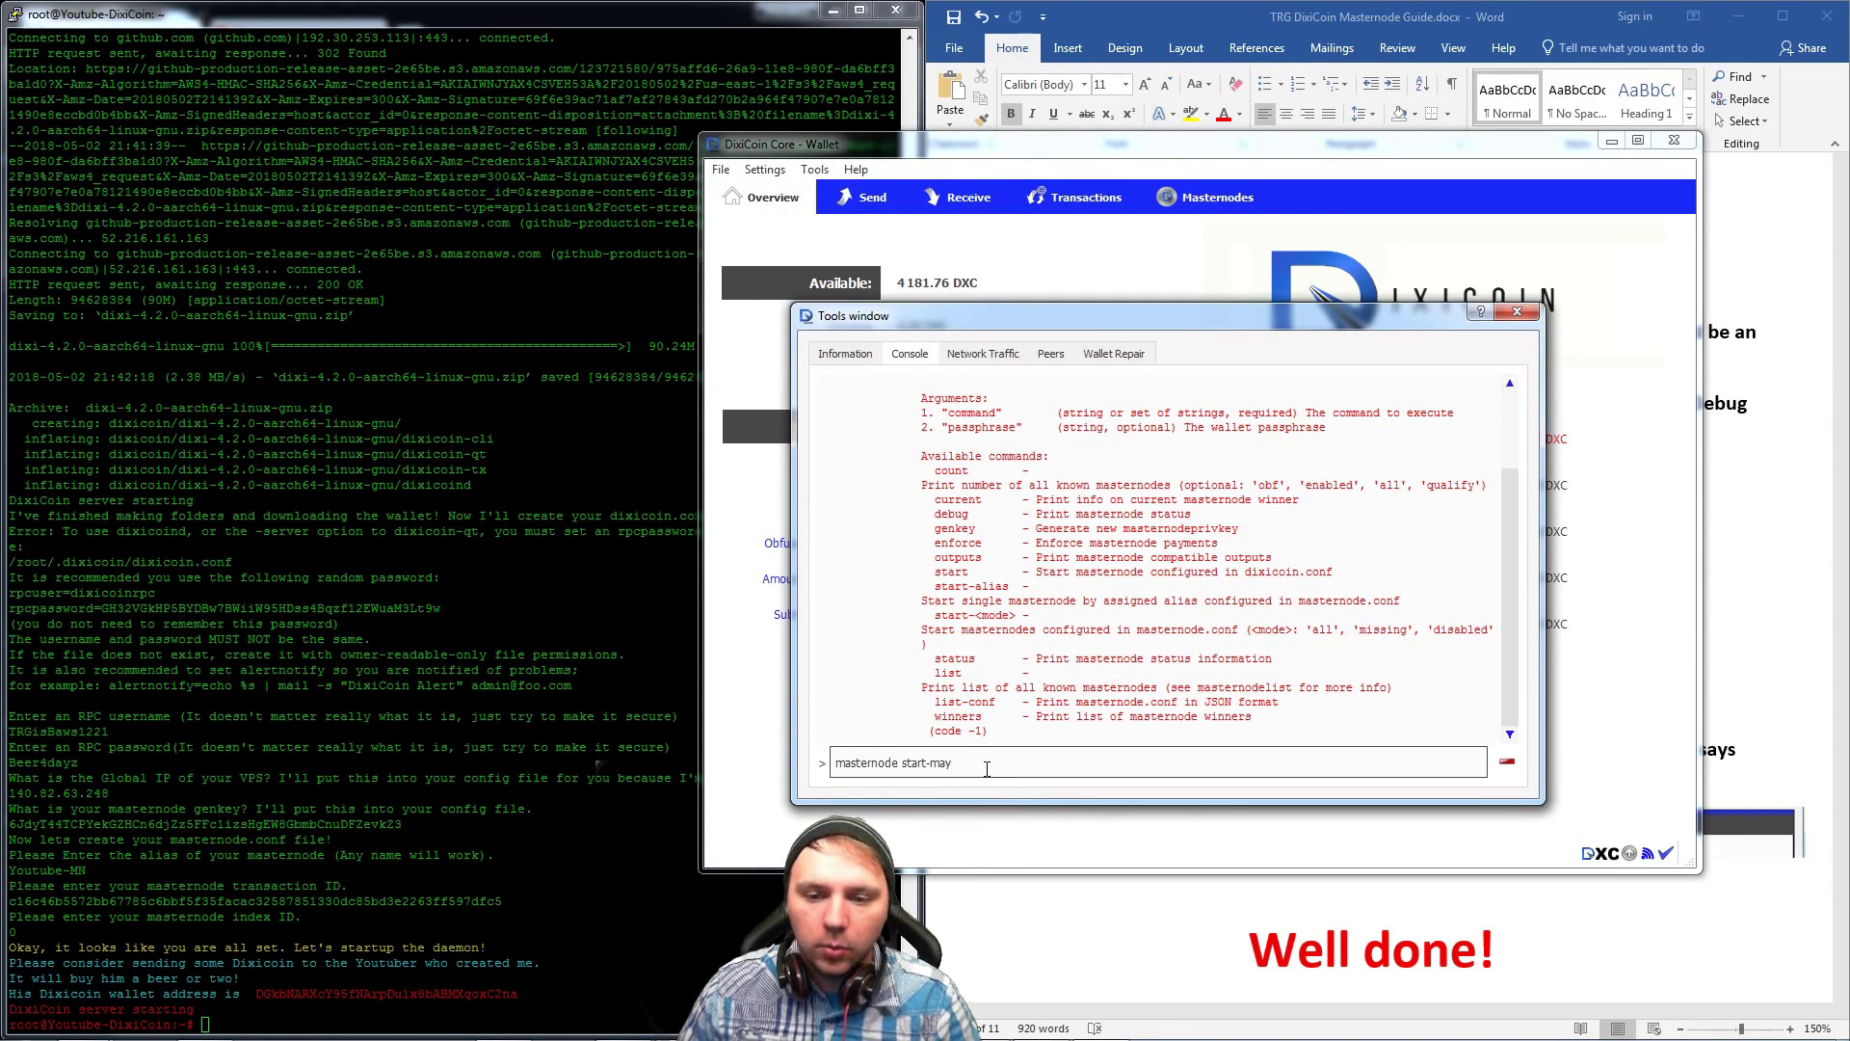
Step: Run 'masternode start-many' and check the Youtube-MN successful result in the output
type("ny")
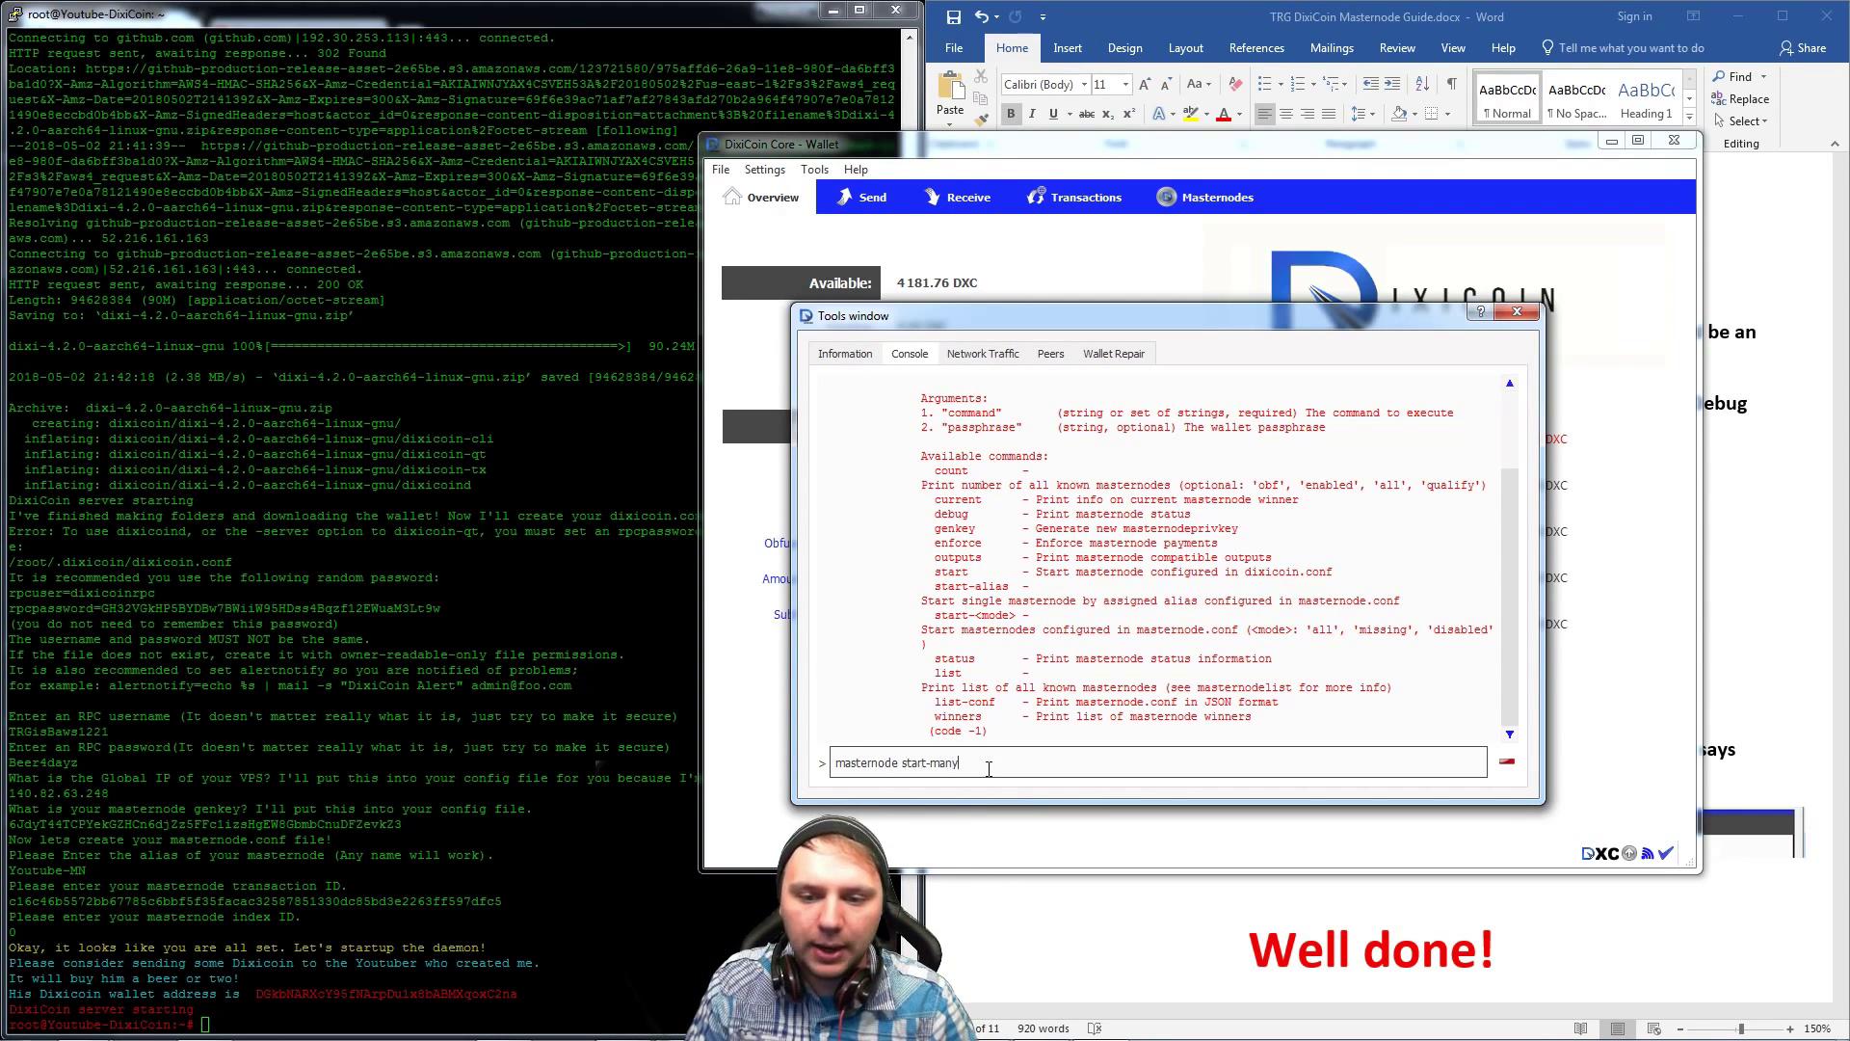
key("Return")
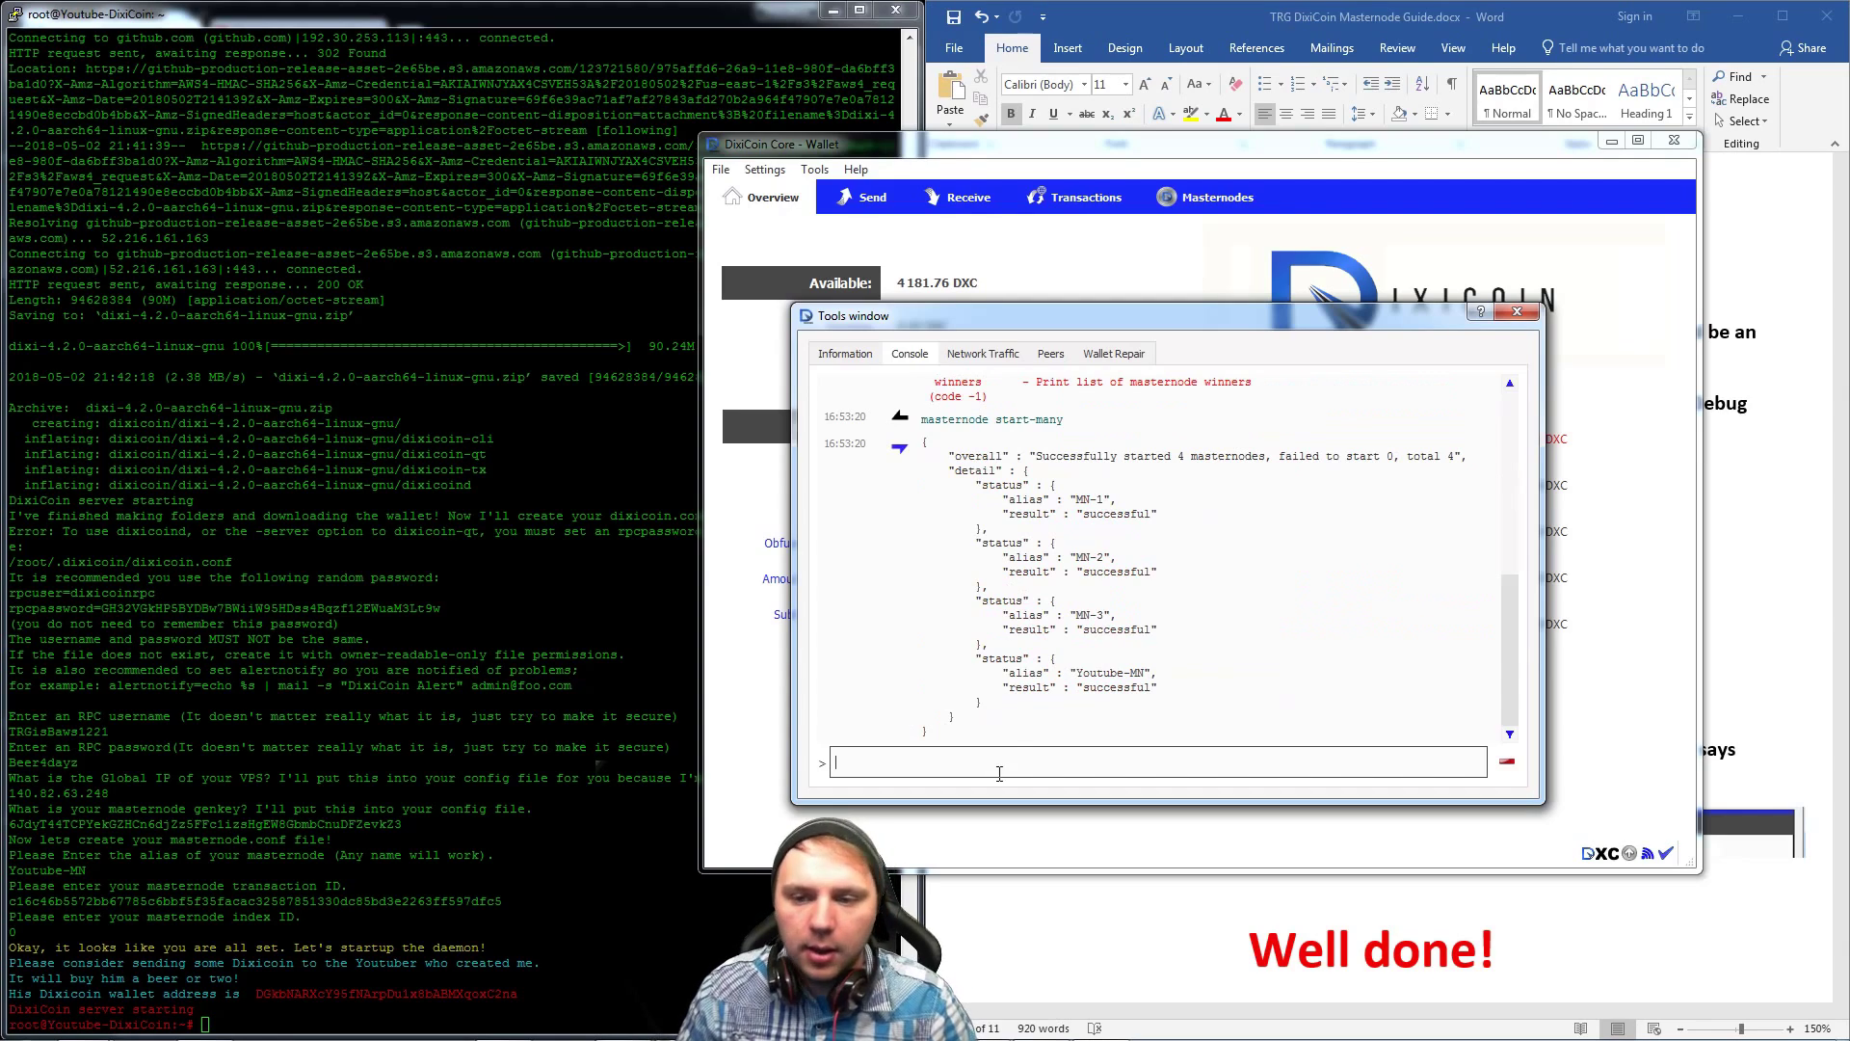
left_click_drag(983, 655, 1153, 673)
left_click(1025, 679)
left_click(1196, 676)
left_click_drag(1004, 686, 1150, 693)
left_click(1180, 685)
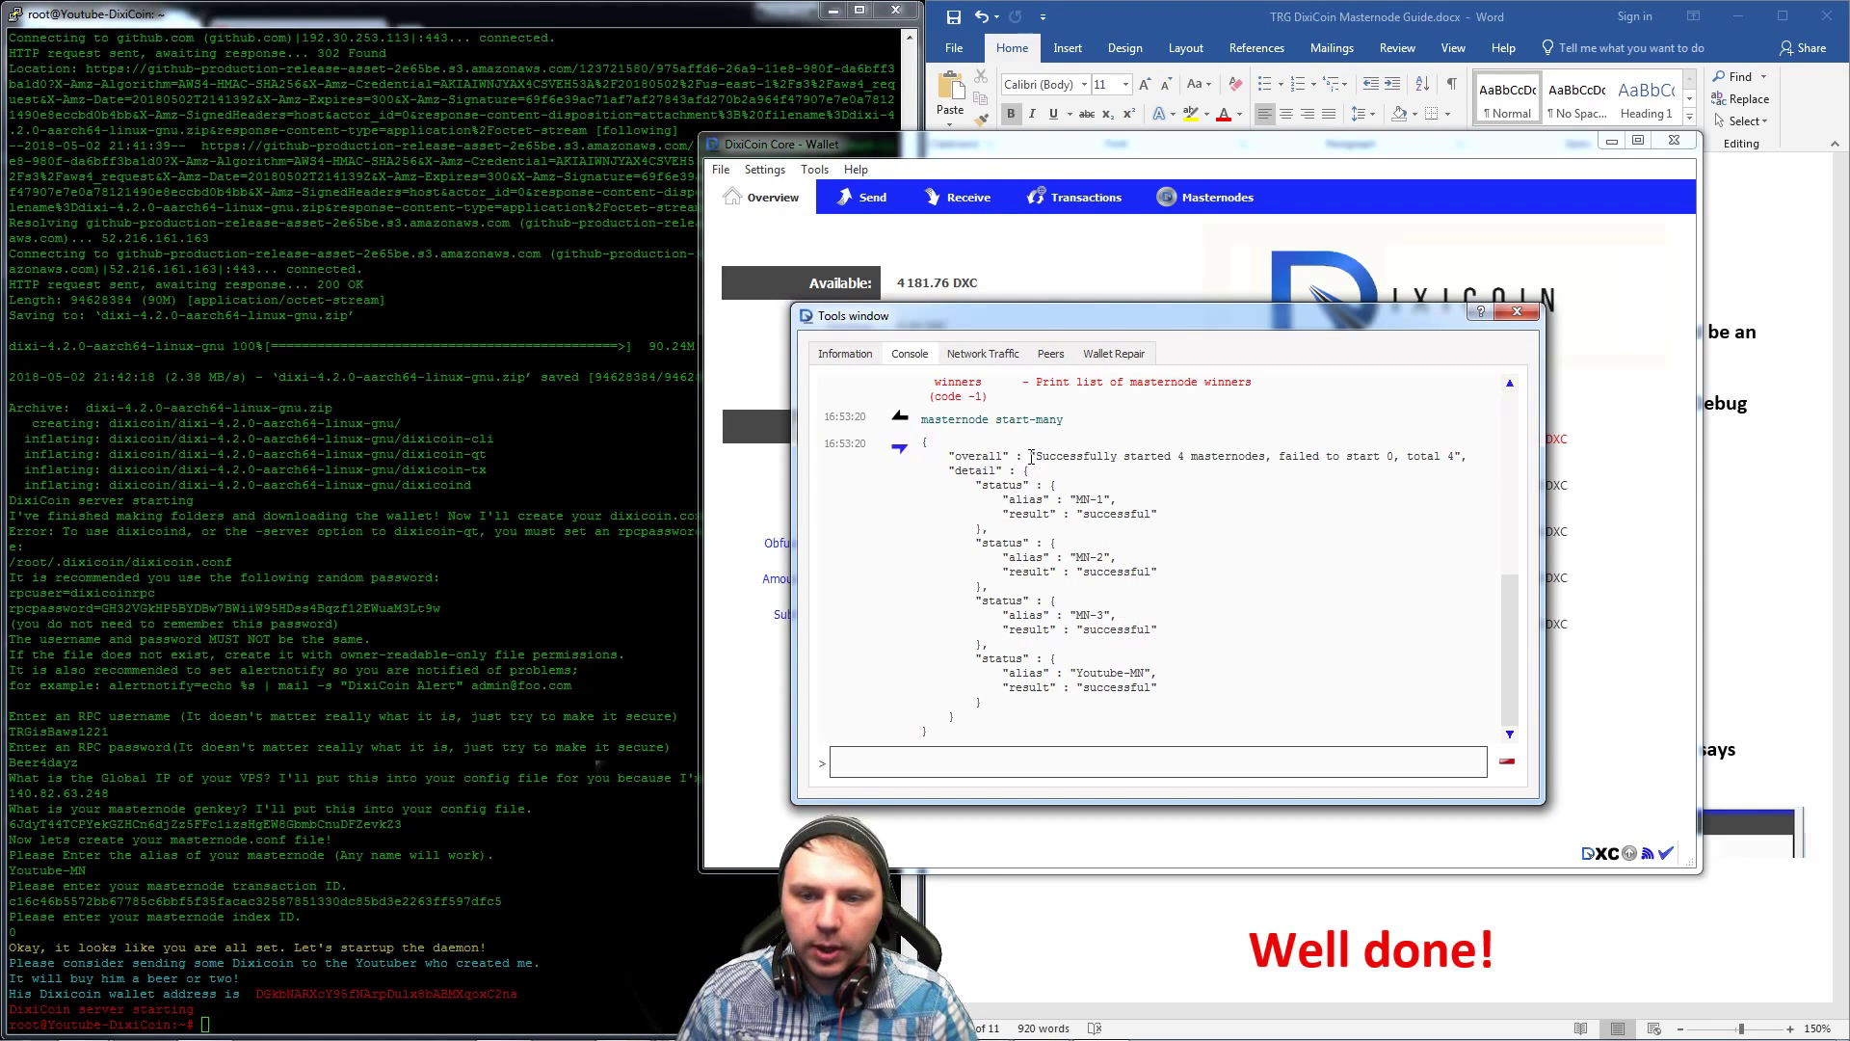
Step: Confirm 'Successfully started 4 masternodes', then view the Masternodes list showing them ENABLED
left_click_drag(1031, 457, 1274, 458)
left_click(1315, 496)
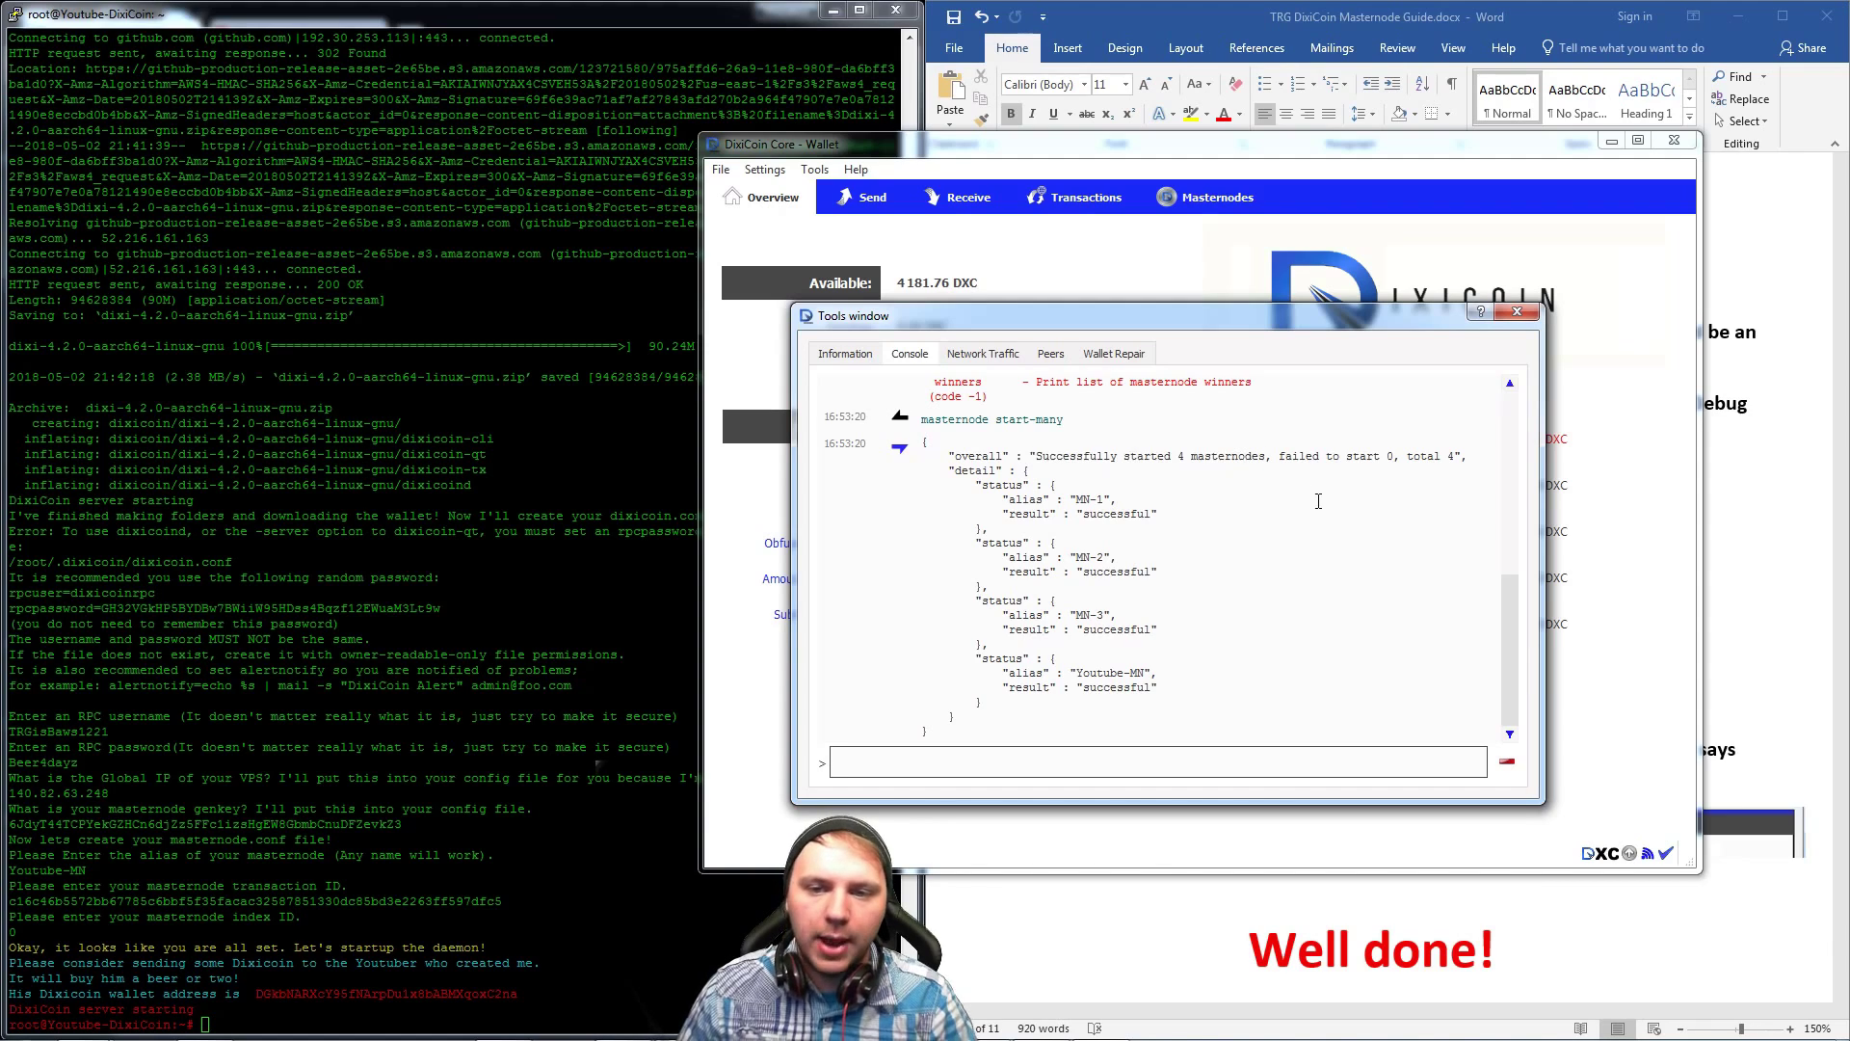
left_click(1513, 312)
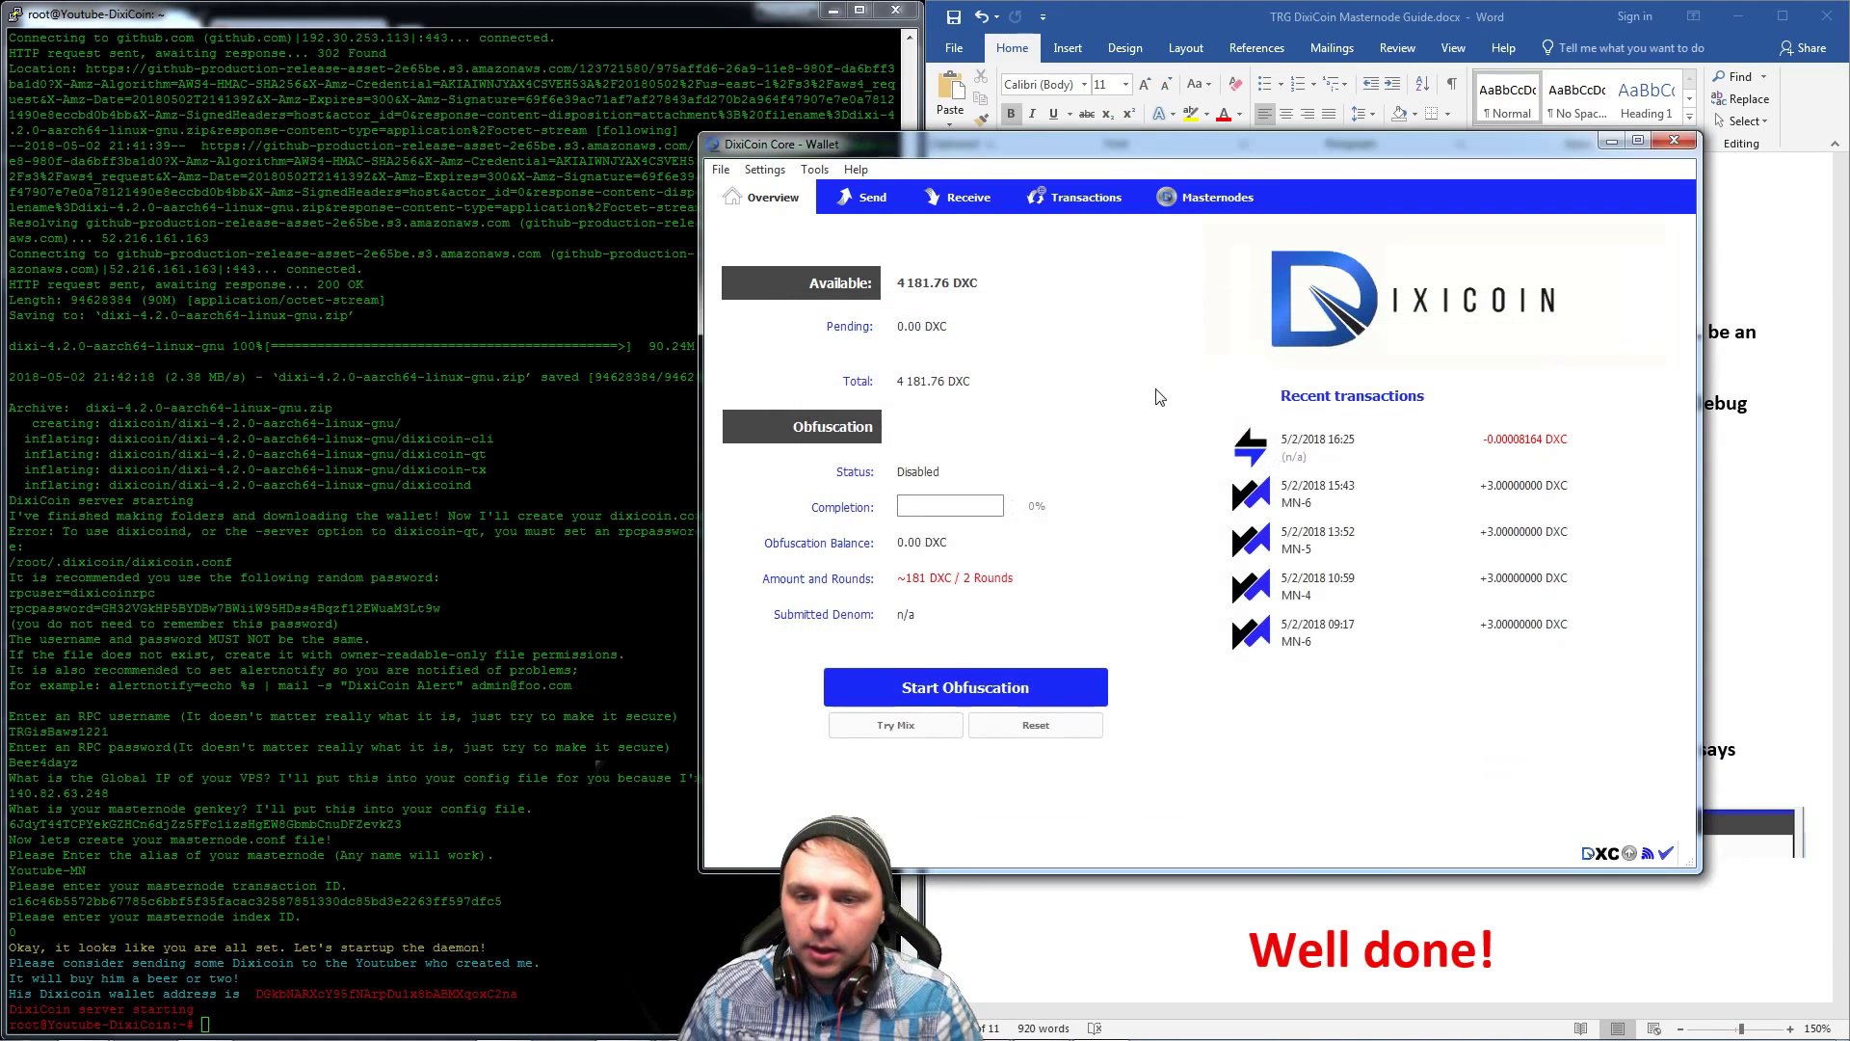
left_click(1219, 200)
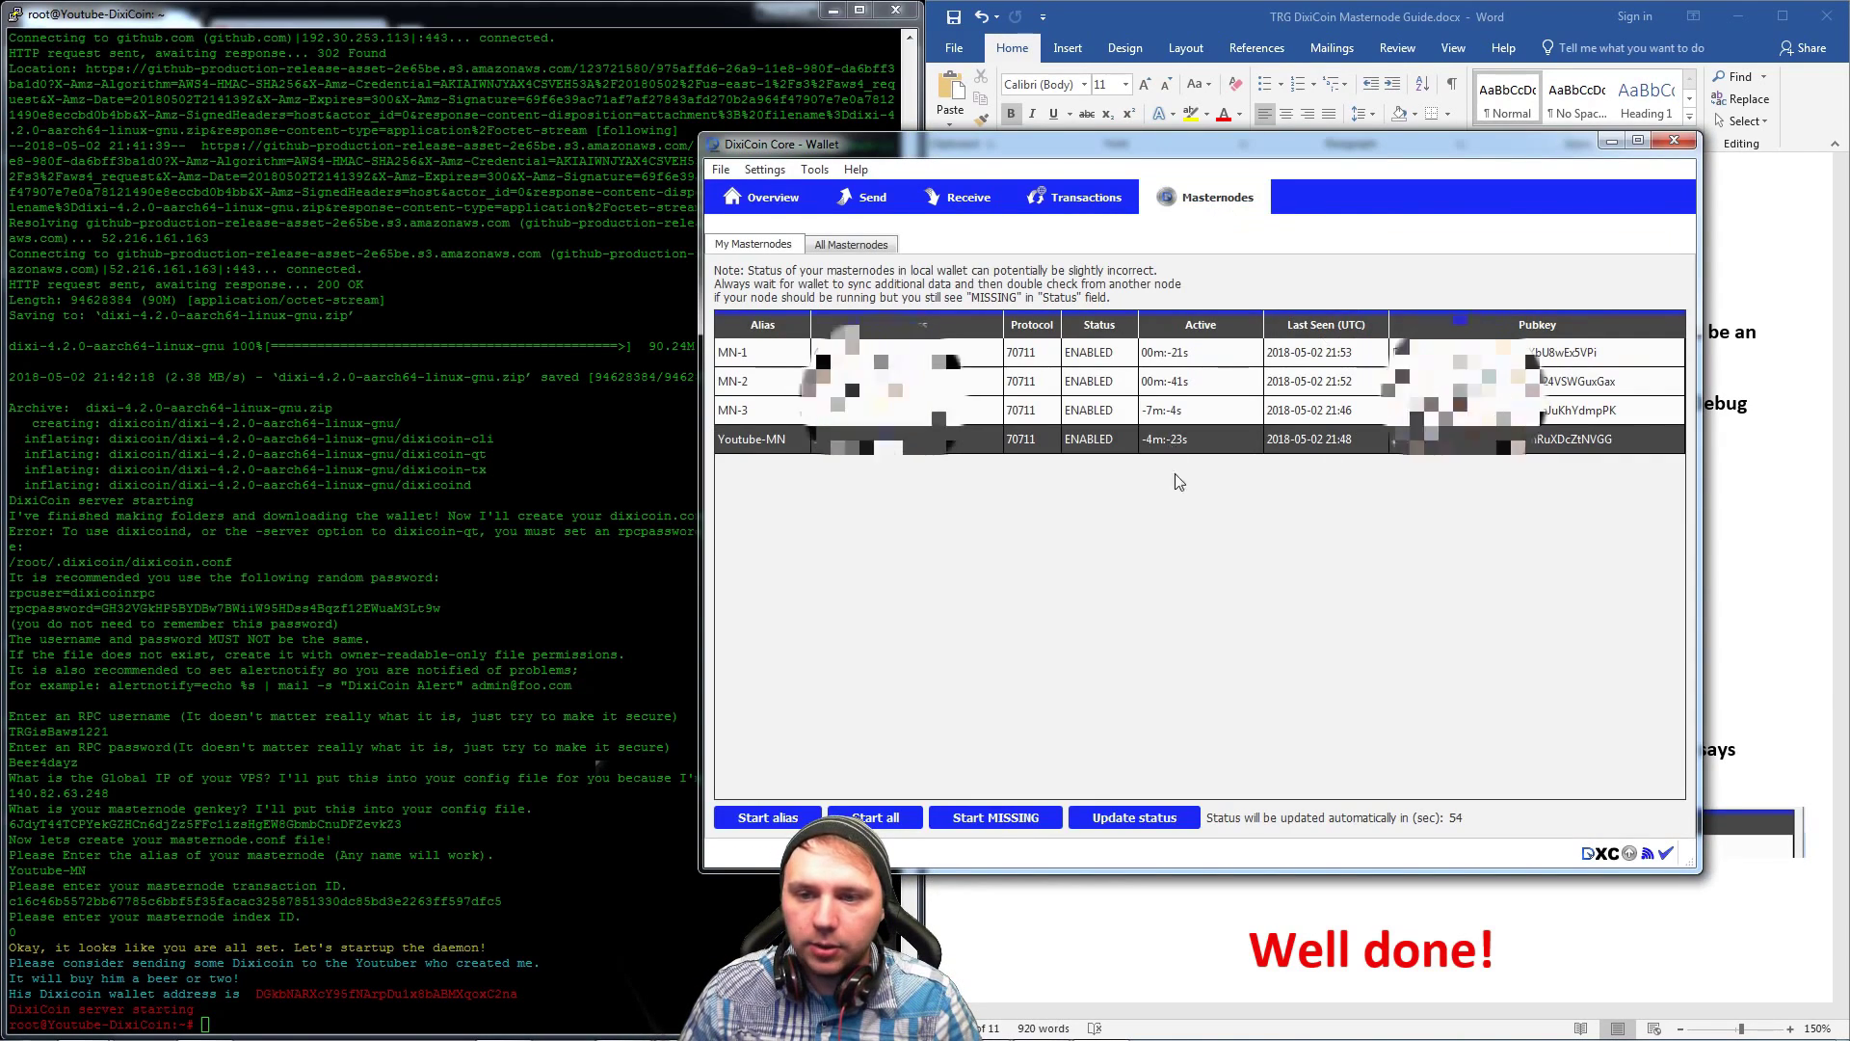